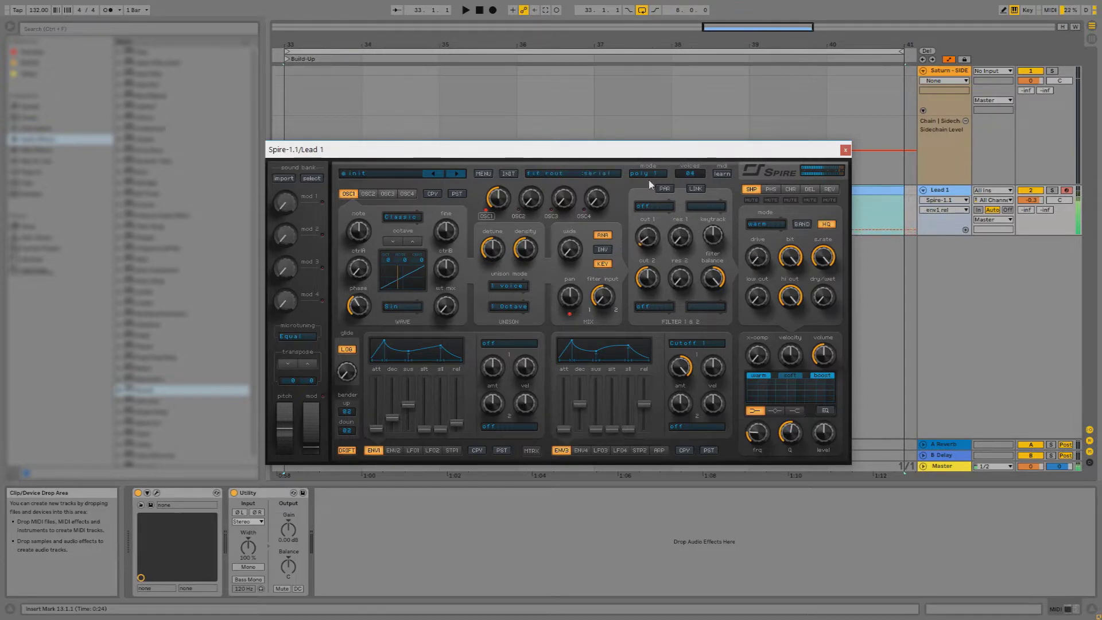
Set the synth to one voice and fill bar 1 with alternating G#2 and G2 eighth notes, ending on A#2
left_click(690, 172)
left_click(331, 354)
left_click(352, 365)
left_click(370, 354)
left_click(390, 365)
left_click(408, 355)
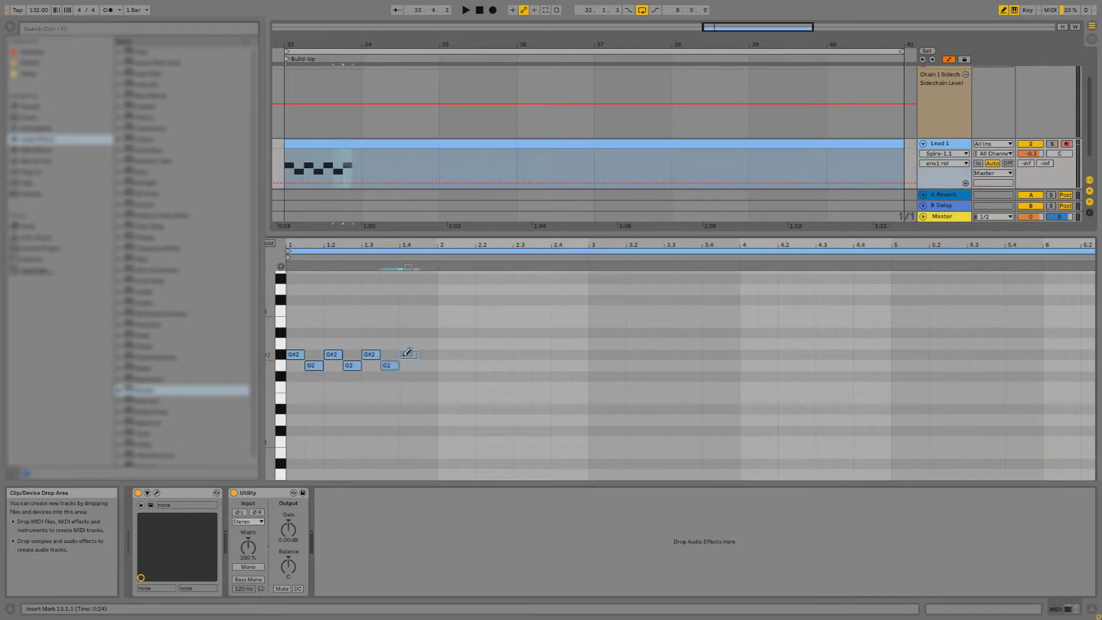
left_click(426, 333)
key("space")
Transpose the bar 2 phrase up one semitone and move its last note down to F2
left_click_drag(617, 313, 450, 418)
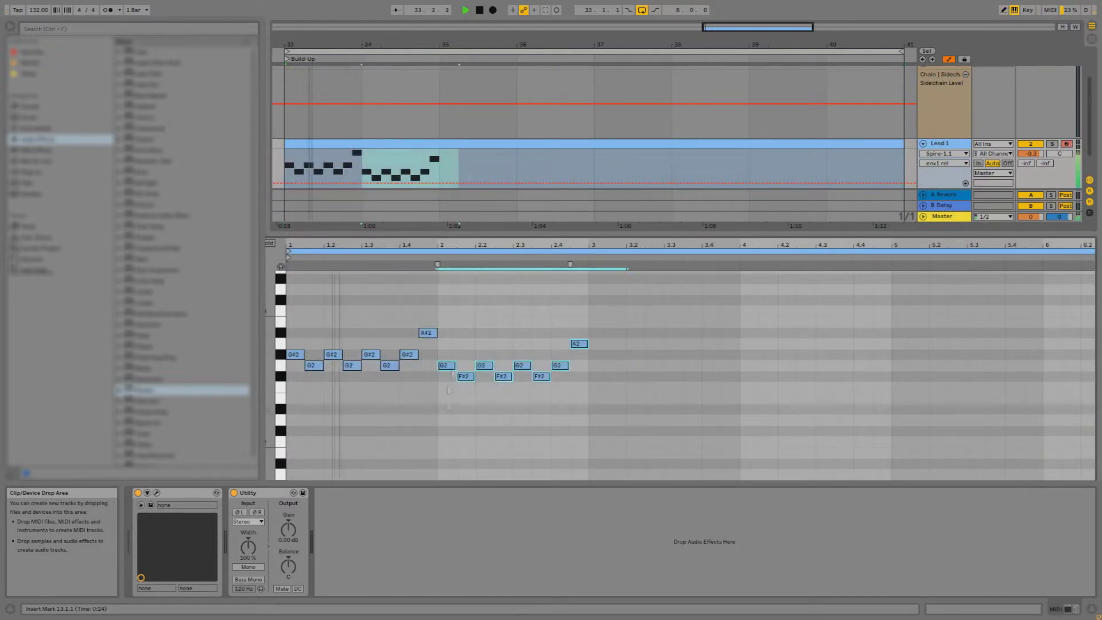
key("Up")
left_click(561, 356)
left_click_drag(579, 333, 579, 388)
Duplicate all notes of the two-bar phrase into the following two bars
scroll(581, 388, "down", 1)
key("ctrl+a")
key("ctrl+d")
left_click(795, 377)
scroll(752, 354, "down", 2)
Consolidate the lead's first four bars, duplicate them and join both parts into one eight-bar clip
key("space")
left_click_drag(594, 167, 286, 141)
key("ctrl+j")
key("ctrl+d")
left_click(471, 143, "shift")
key("ctrl+j")
left_click(552, 351)
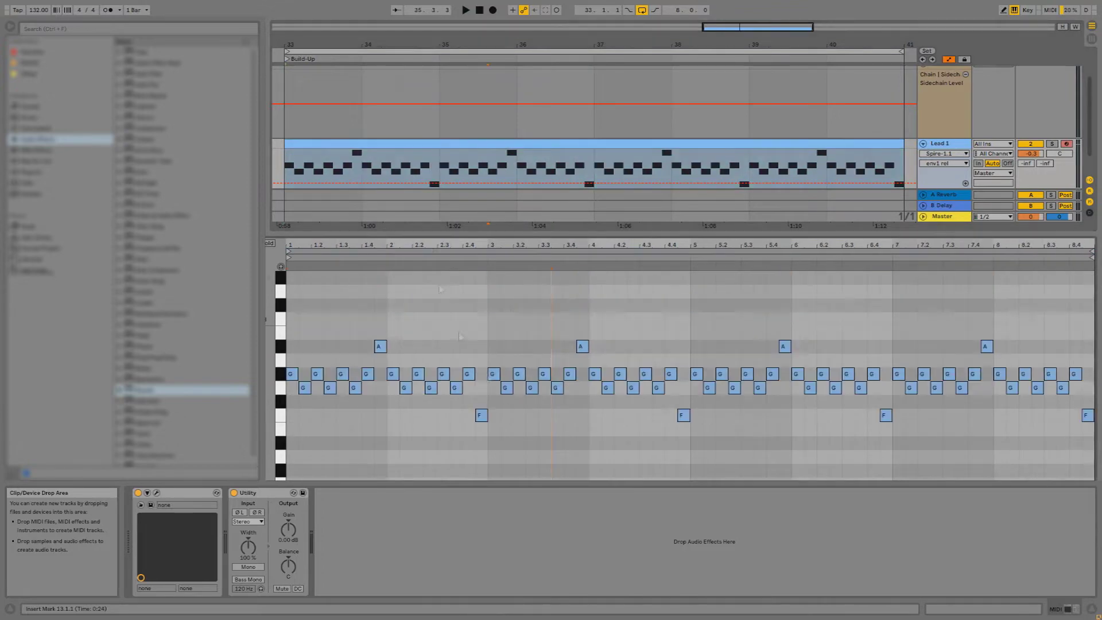
Cut the opening G#2 of bar 1 to its second half and add a short low note in the gap
scroll(441, 289, "down", 2)
scroll(313, 321, "up", 5)
right_click(331, 343)
right_click(376, 404)
left_click(458, 359)
mouse_move(329, 317)
left_mouse_down()
mouse_move(352, 318)
mouse_move(332, 318)
left_mouse_up()
double_click(298, 455)
scroll(299, 368, "down", 3)
key("space")
Paste the short low note on beat 4 of bar 1 and remove the first half of the G#2 there
key("ctrl+c")
key("space")
left_click(445, 379)
key("ctrl+v")
double_click(451, 353)
Copy the low note to the start of bar 2 and remove the first half of the G#2 above it
key("space")
left_click_drag(446, 345, 485, 476)
key("ctrl+c")
left_click(498, 379)
key("ctrl+v")
double_click(504, 353)
key("space")
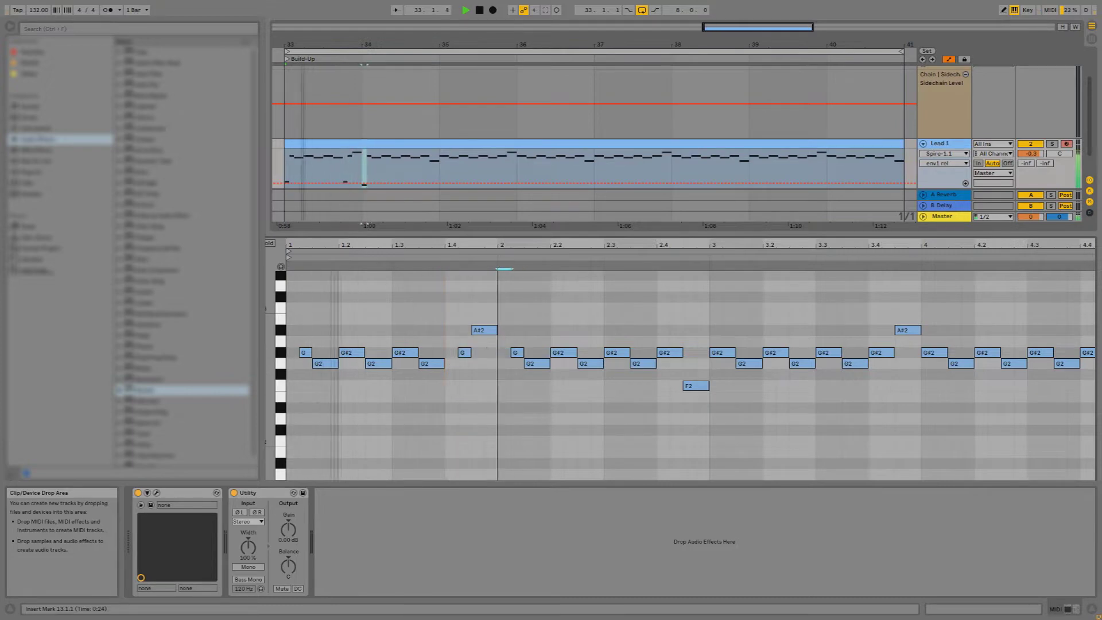
Continue the pattern of short low notes and halved G#2 notes on beat 4 of bar 2 and into bars 3 and 4
scroll(681, 373, "down", 1)
key("space")
double_click(664, 342)
key("space")
key("minus")
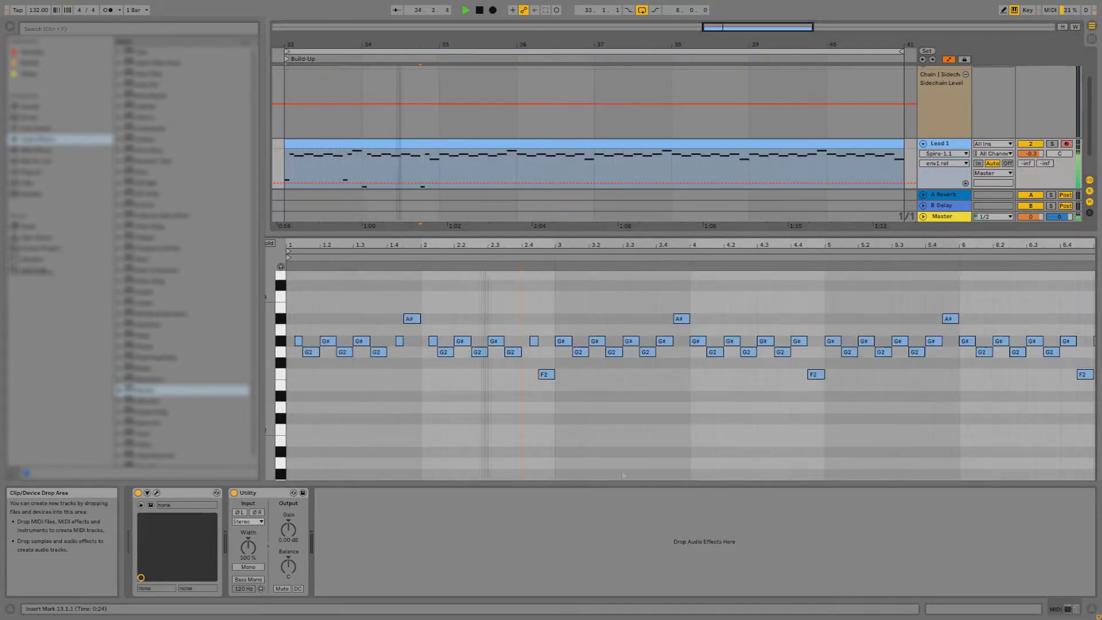
scroll(625, 475, "down", 6)
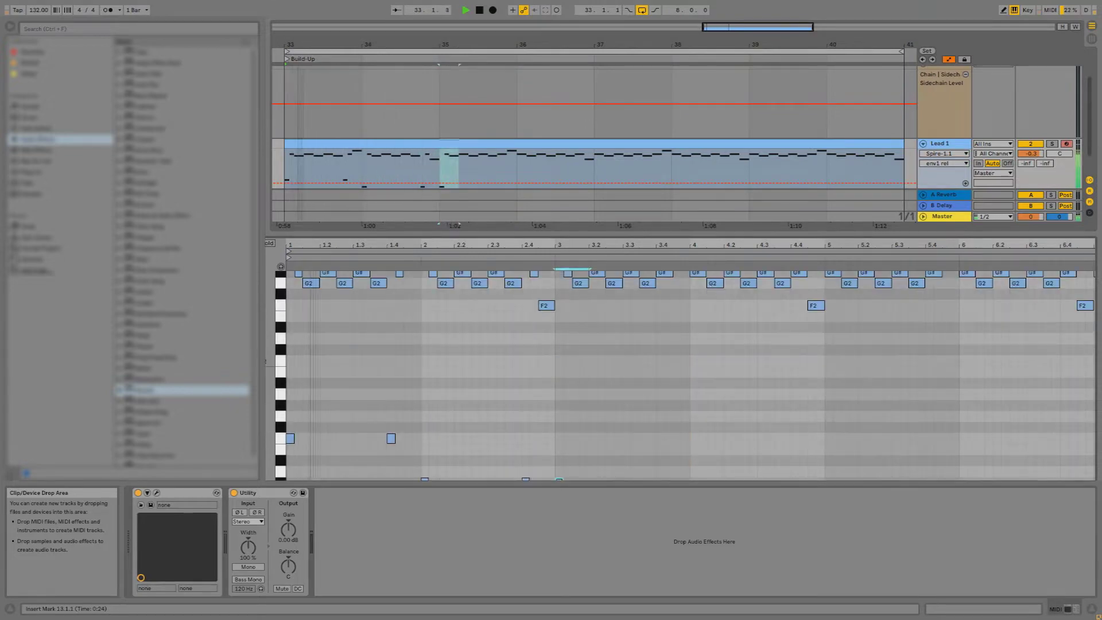
scroll(763, 460, "up", 4)
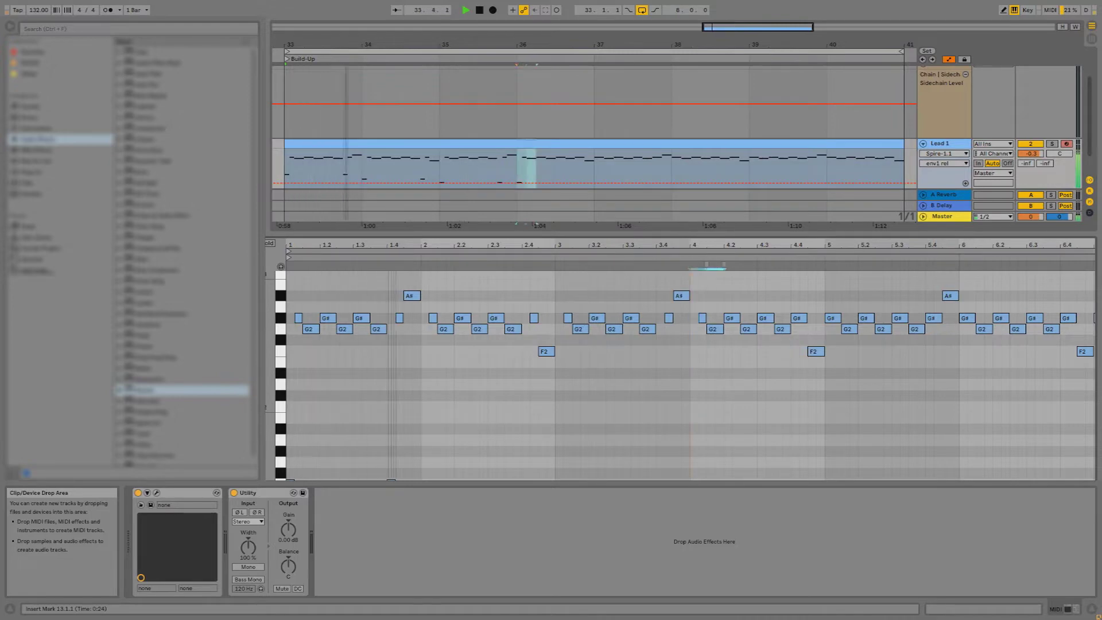
scroll(525, 335, "up", 3)
left_click_drag(524, 336, 430, 356)
key("Up")
key("Up")
left_click_drag(521, 379, 439, 363)
key("ctrl+z")
key("ctrl+z")
Raise bar 3's upper notes by two semitones and its G2 notes by one semitone
left_click_drag(649, 338, 557, 356)
key("Up")
key("Up")
left_click_drag(656, 379, 573, 363)
key("Up")
scroll(638, 404, "up", 1)
left_click_drag(795, 333, 675, 381)
key("Up")
key("Up")
key("ctrl+z")
key("ctrl+z")
key("ctrl+z")
Lower the three G2 notes in bar 4 by two semitones to F2
left_click_drag(809, 382, 702, 363)
left_click(785, 348)
key("space")
key("space")
left_click_drag(803, 386, 710, 375)
key("Down")
key("Down")
Lower bar 4's upper notes by one semitone and raise the bar's last note to G2
left_click_drag(782, 337, 700, 368)
key("Down")
left_click(765, 345)
left_click_drag(819, 398, 821, 379)
key("ctrl+a")
left_click_drag(689, 320, 696, 322)
scroll(681, 323, "up", 3)
scroll(696, 339, "down", 3)
left_click(699, 351)
scroll(699, 354, "down", 3)
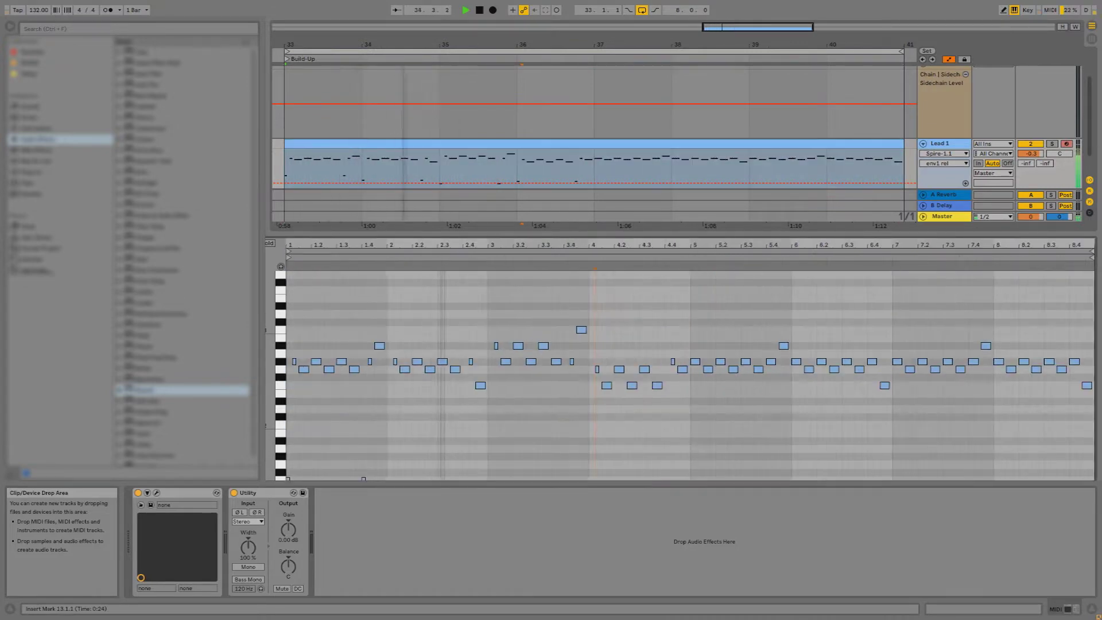
Replace the lead's second four bars with a duplicate of the first four and join them into one clip
left_click_drag(902, 144, 595, 144)
key("ctrl+d")
left_click(568, 143, "shift")
key("ctrl+j")
left_click(623, 169)
Open the Spire synth on the lead track, raise envelope 1's release slightly and reposition the plug-in window
key("shift+Tab")
left_click(156, 492)
left_click_drag(460, 423, 463, 418)
left_click_drag(541, 152, 550, 141)
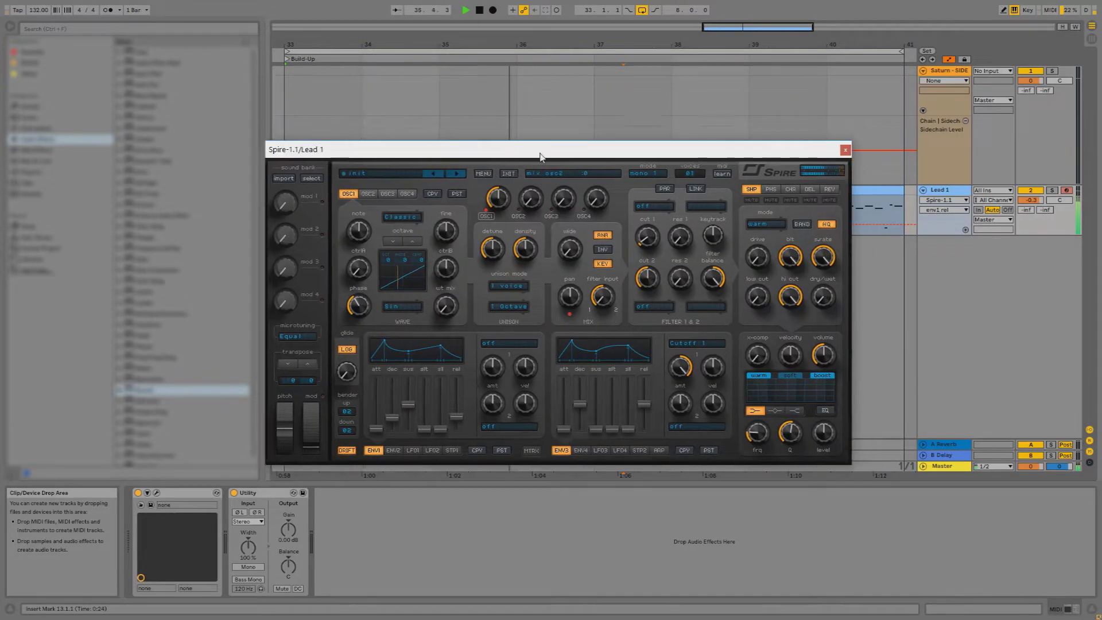
left_click_drag(540, 152, 551, 141)
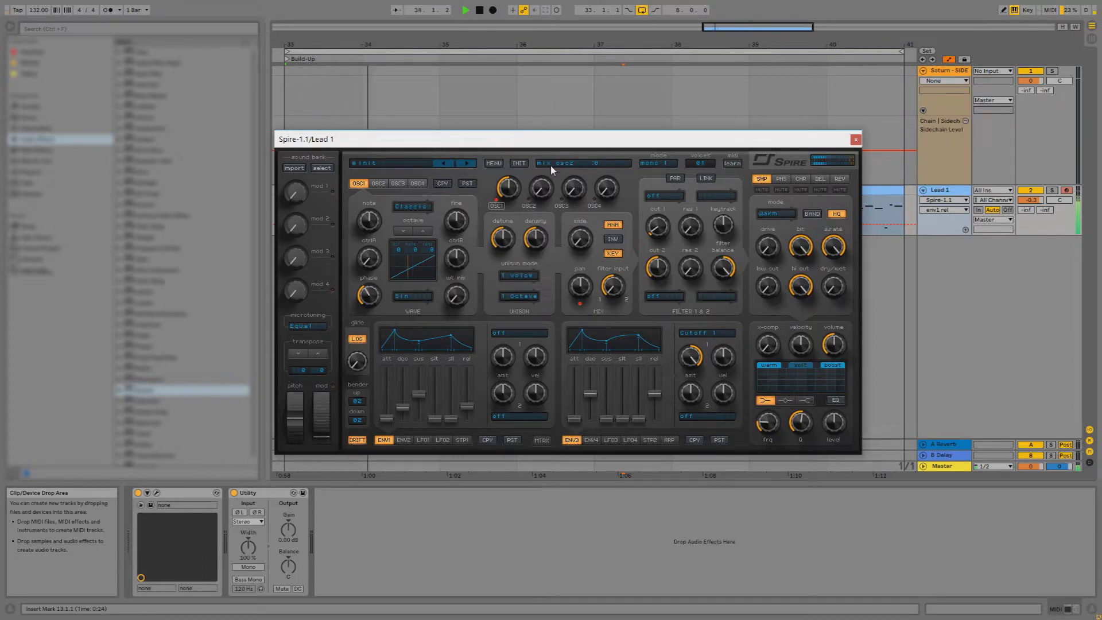
Set the synth's mode to poly 1 Portamento with 04 voices
left_click(658, 163)
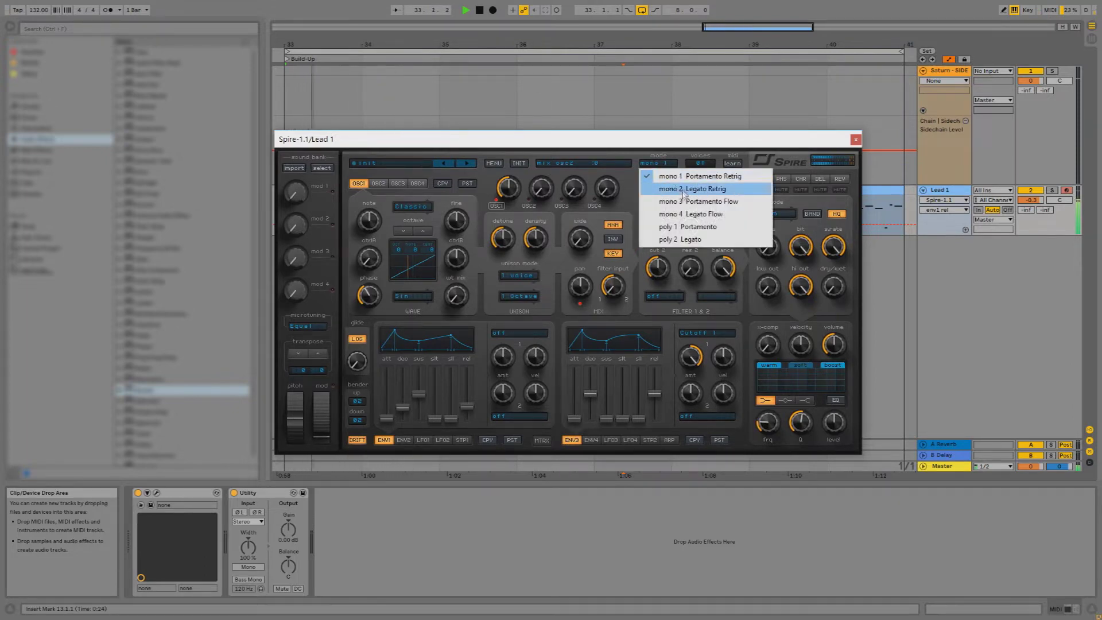
left_click(686, 224)
left_click(703, 163)
left_click(700, 208)
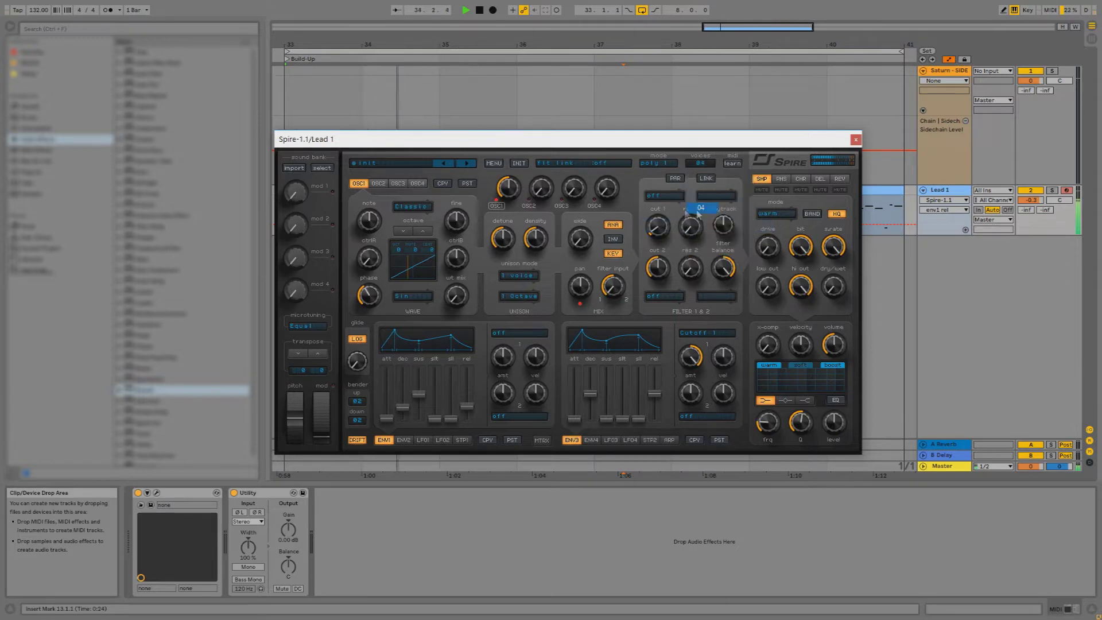
Fine-tune envelope 1's sustain and release and set the oscillator's unison mode to 8 voices
left_click_drag(468, 401, 472, 415)
left_click_drag(419, 397, 419, 398)
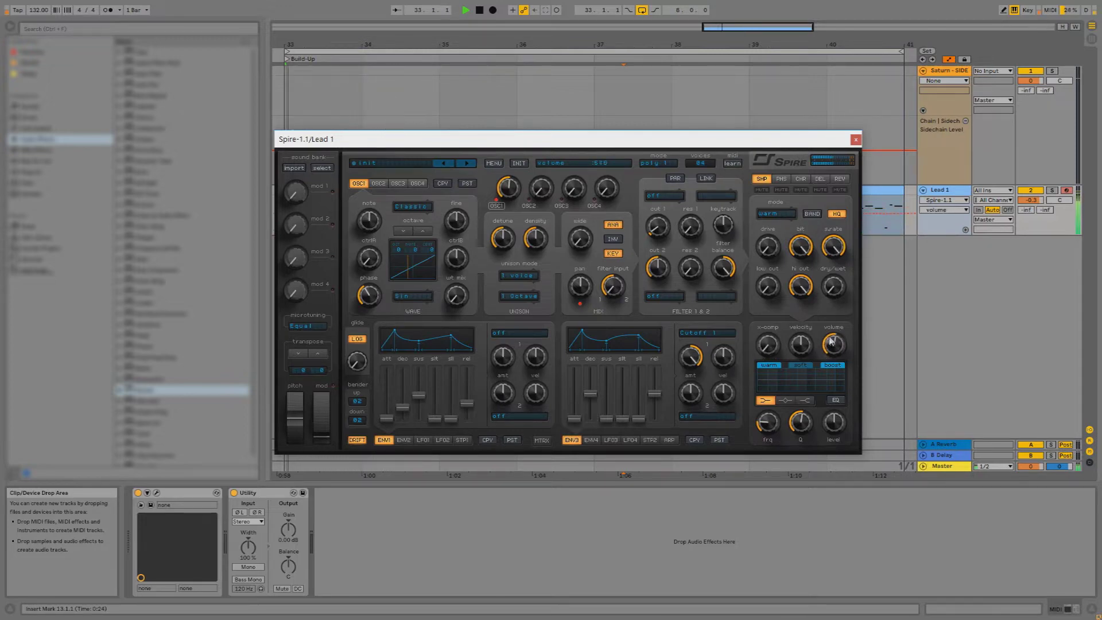
left_click(518, 276)
left_click(534, 380)
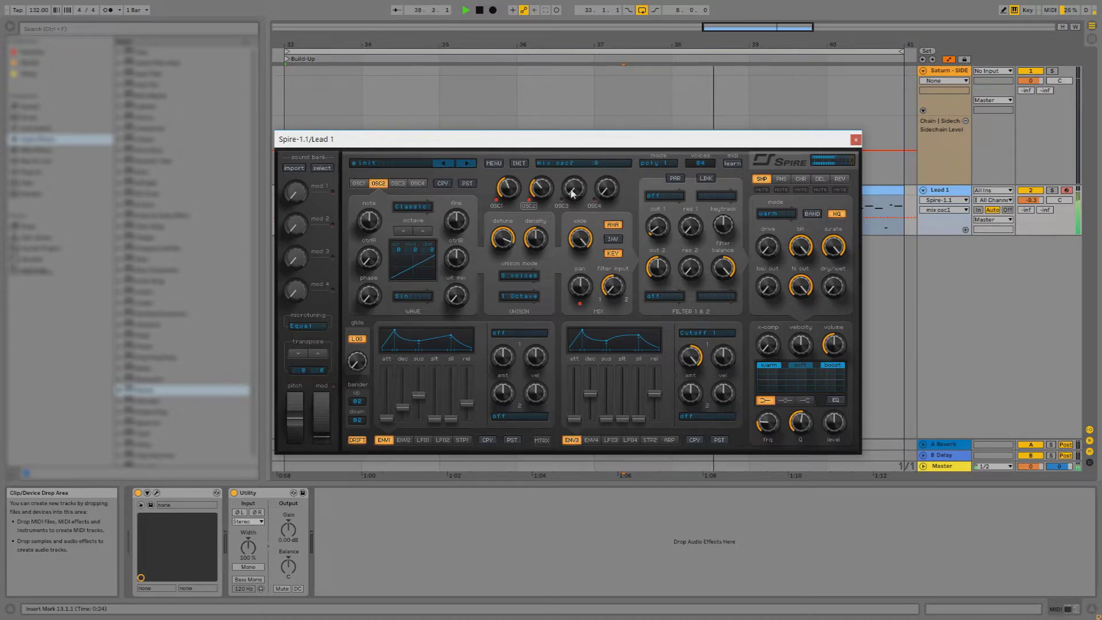
left_click_drag(467, 410, 467, 403)
Raise the gain slightly in the FabFilter Pro-L limiter and close both plug-in windows
left_click_drag(595, 159, 709, 97)
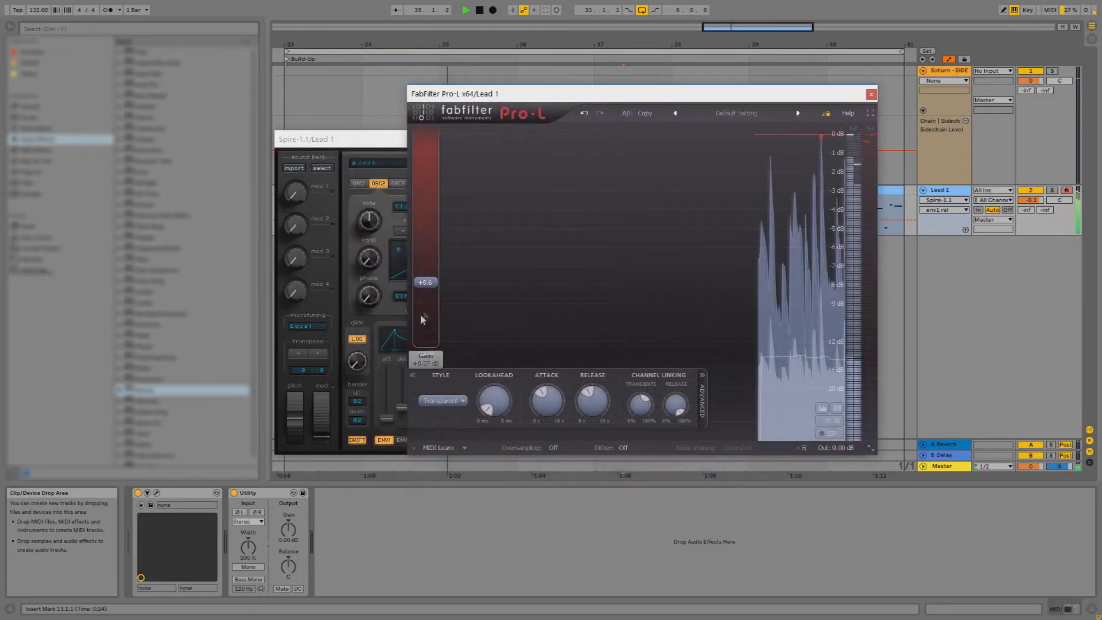
left_click_drag(436, 285, 437, 280)
left_click(871, 94)
left_click(857, 140)
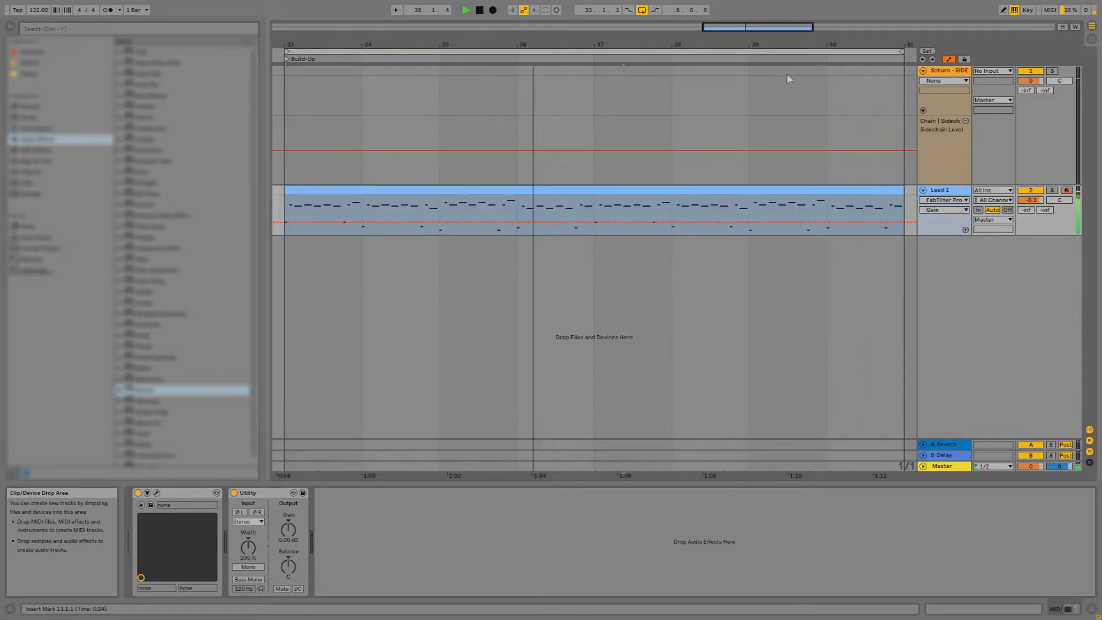
Select the looped eight-bar section and restart playback to audition the lead
left_click(767, 51)
key("space")
key("space")
left_click(492, 190)
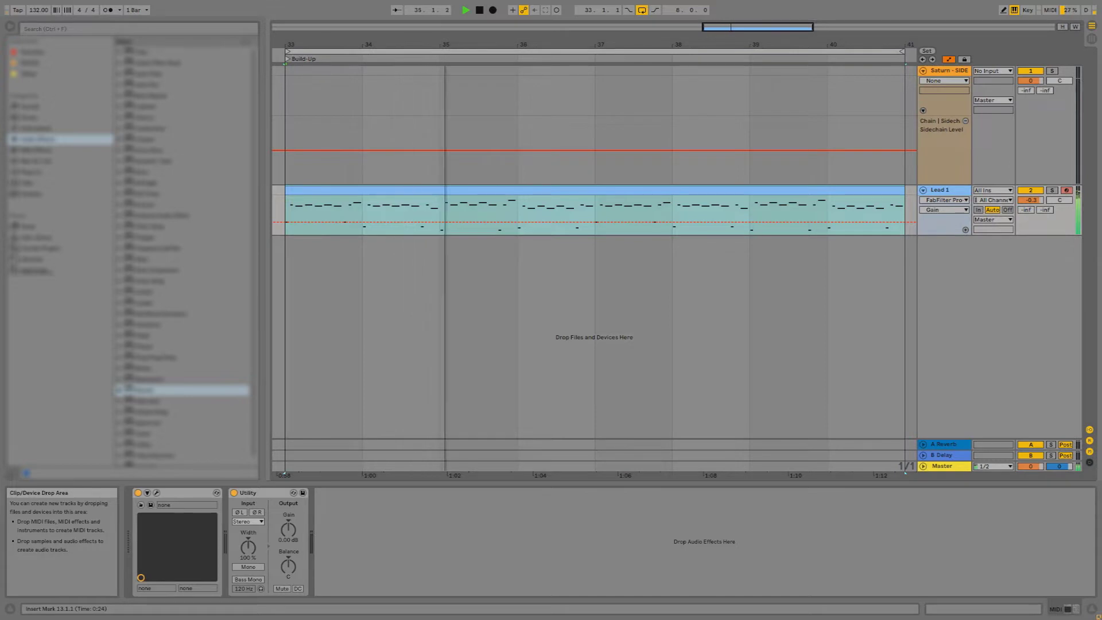
key("space")
key("space")
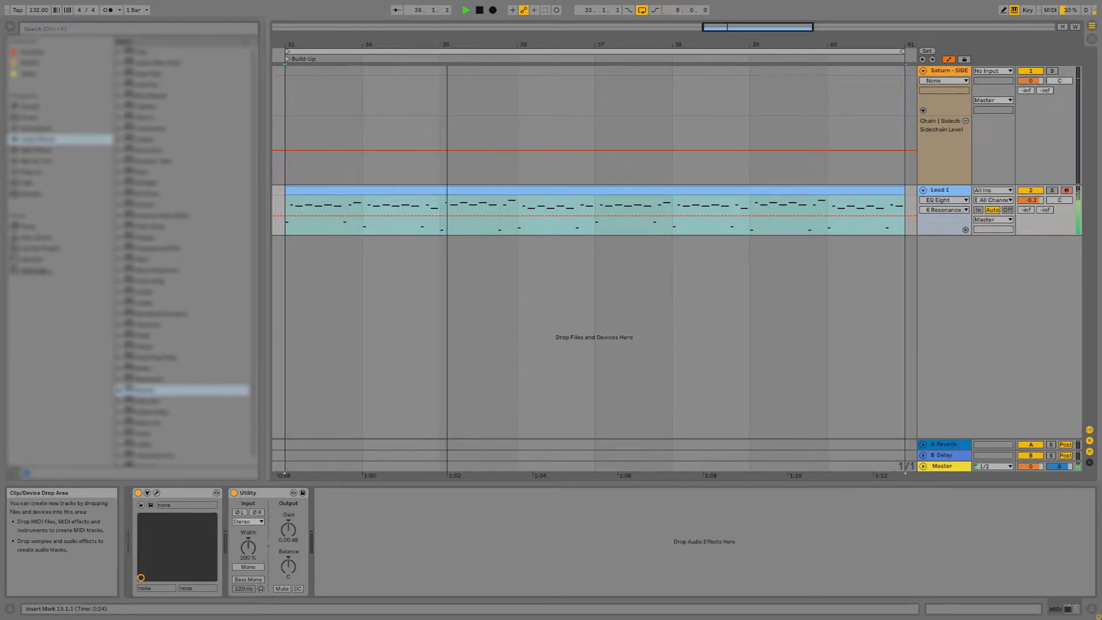
Reopen the Spire synth, readjust envelope 1's release and close the window
key("ctrl+alt+p")
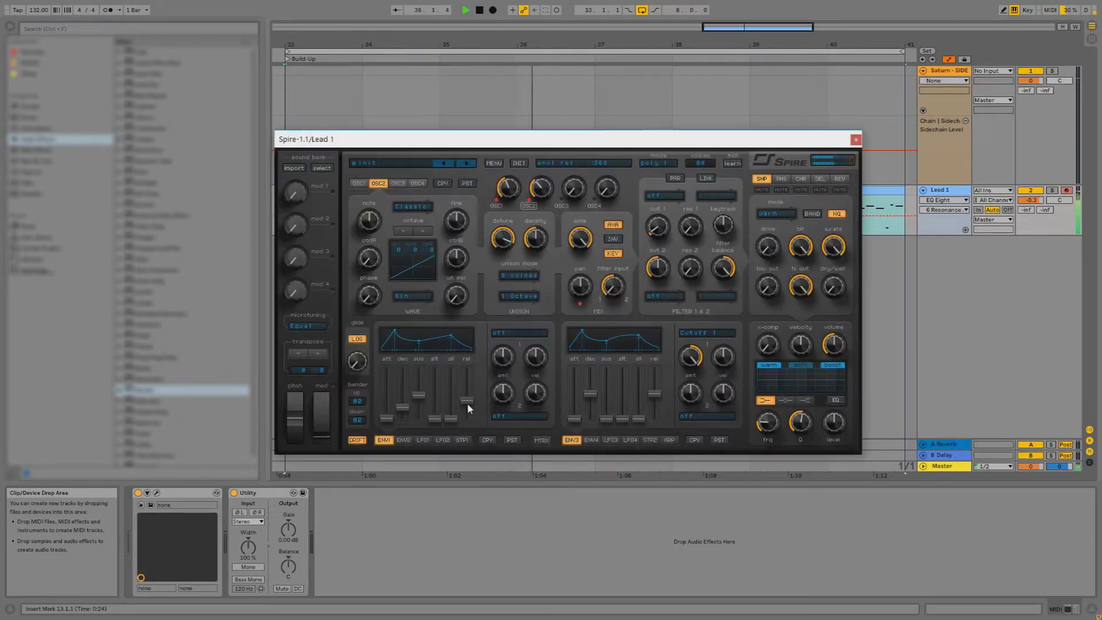
left_click_drag(461, 412, 469, 404)
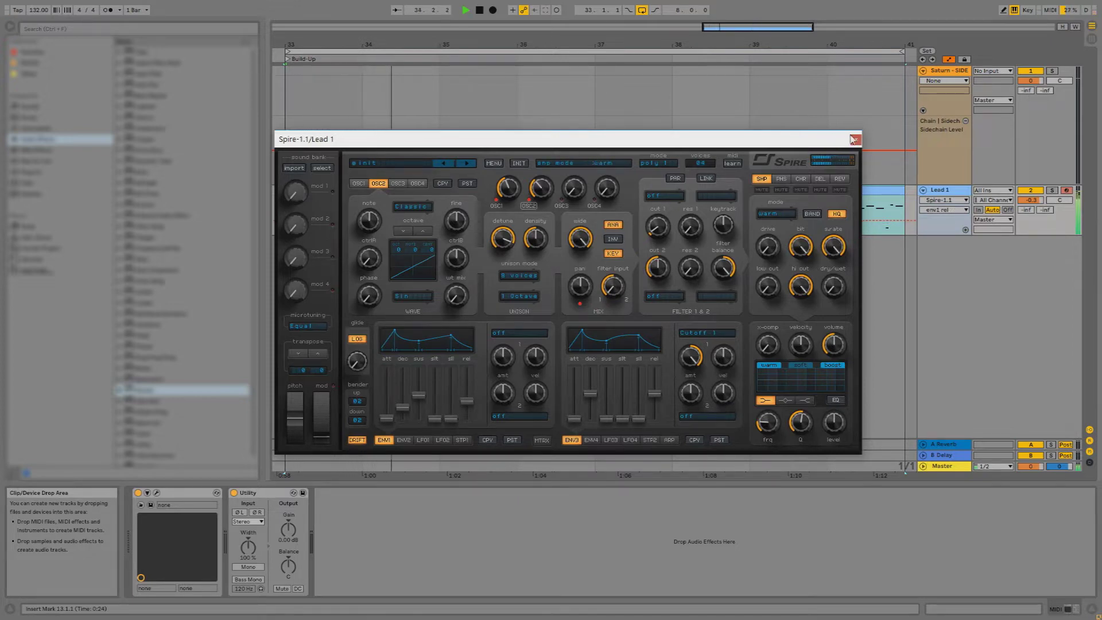
left_click(854, 139)
Undo the last changes and replay the loop several times to audition the lead with its effects
key("ctrl+a")
key("ctrl+z")
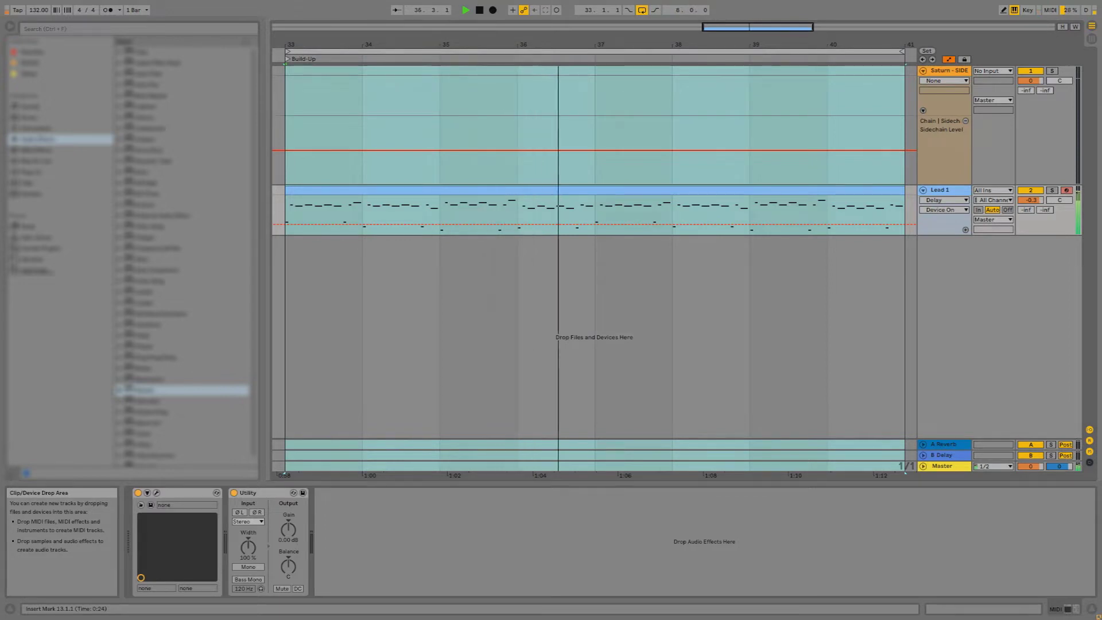
key("space")
key("space")
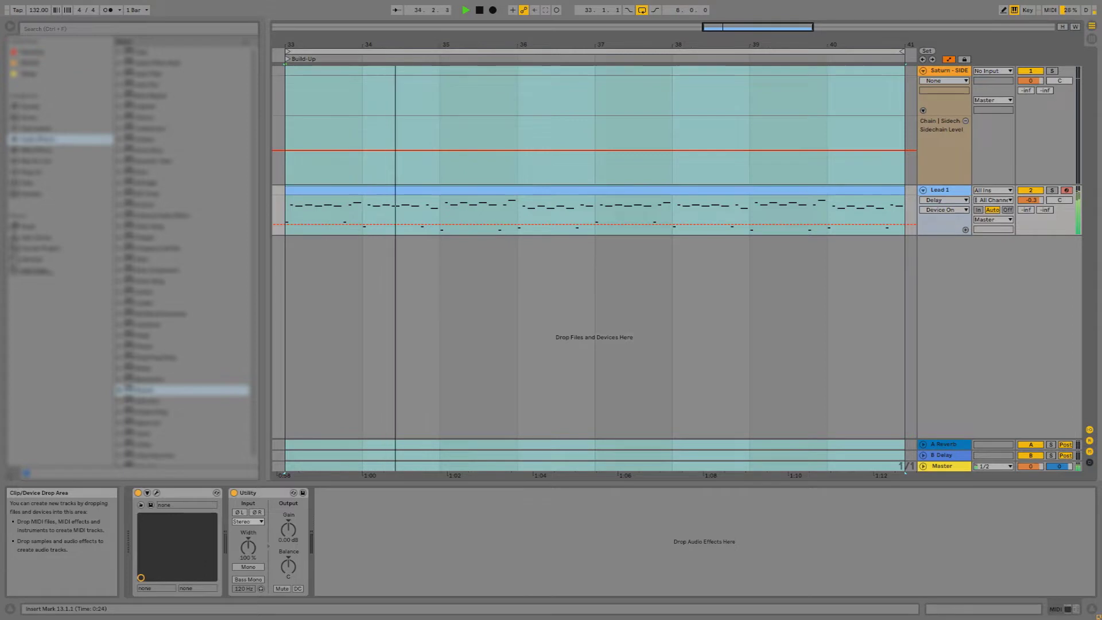
key("ctrl+z")
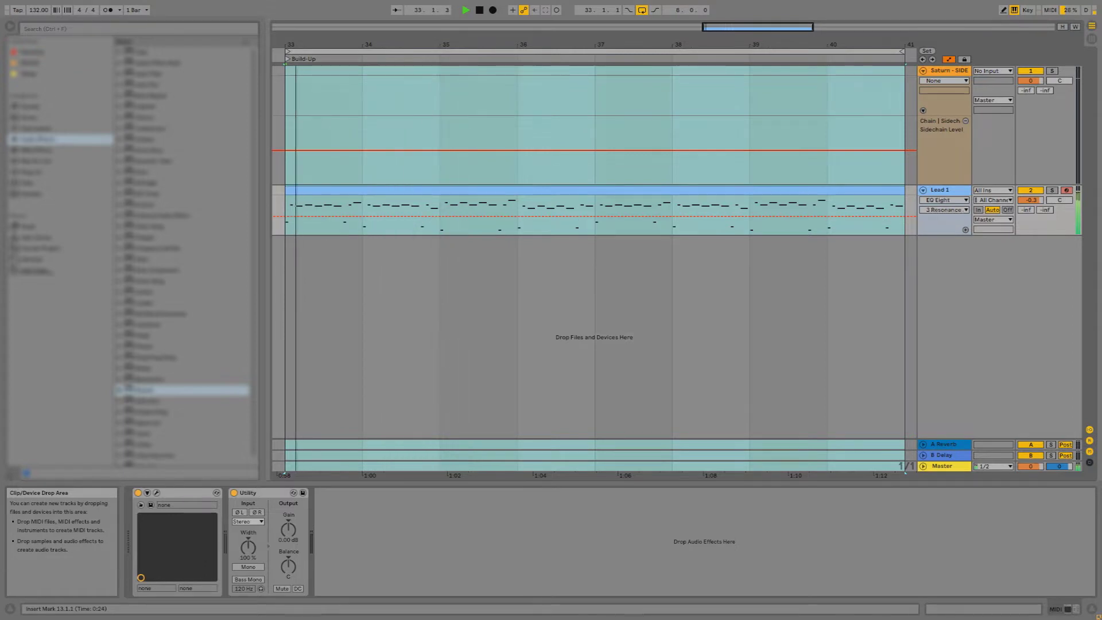
key("space")
key("space")
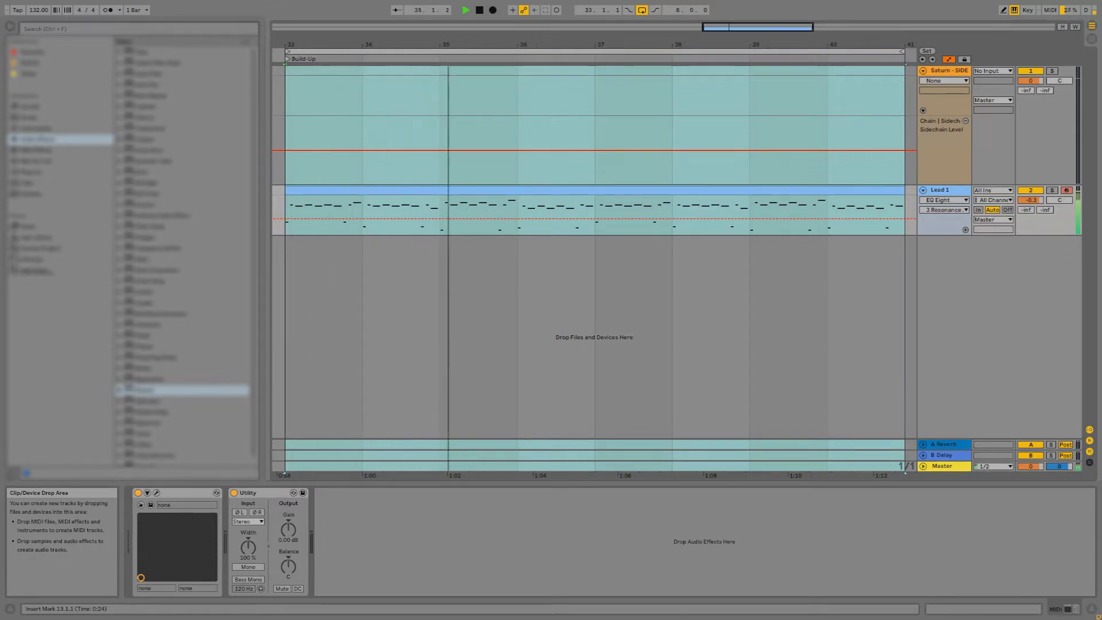
key("space")
key("space")
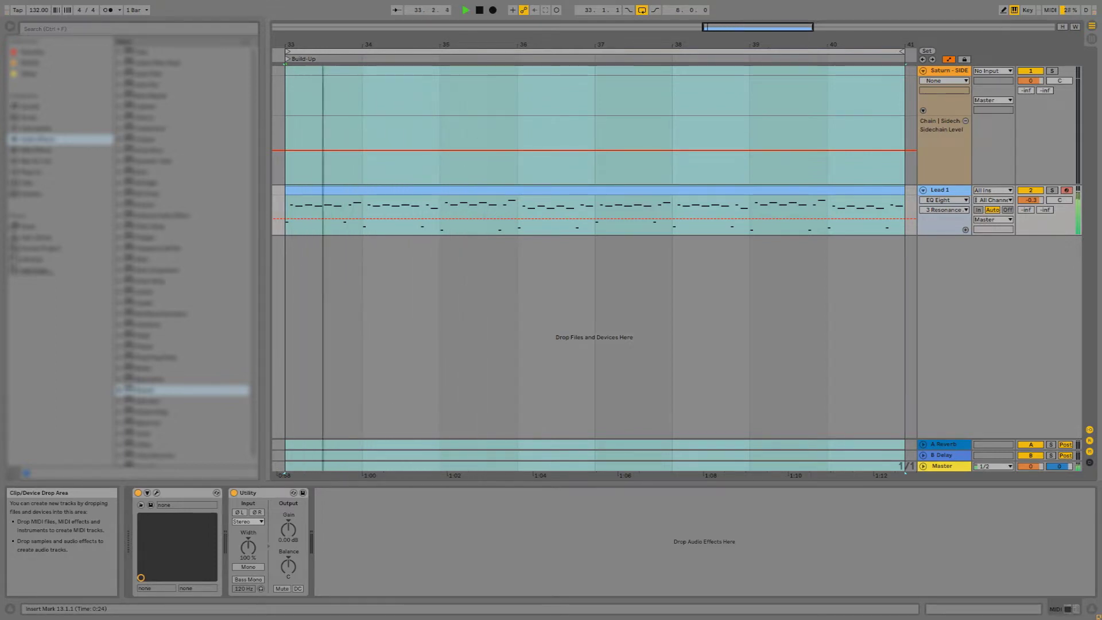
Set oscillator 4's type to Noise in the Spire synth and close the window
key("ctrl+alt+p")
left_click(412, 207)
left_click(421, 235)
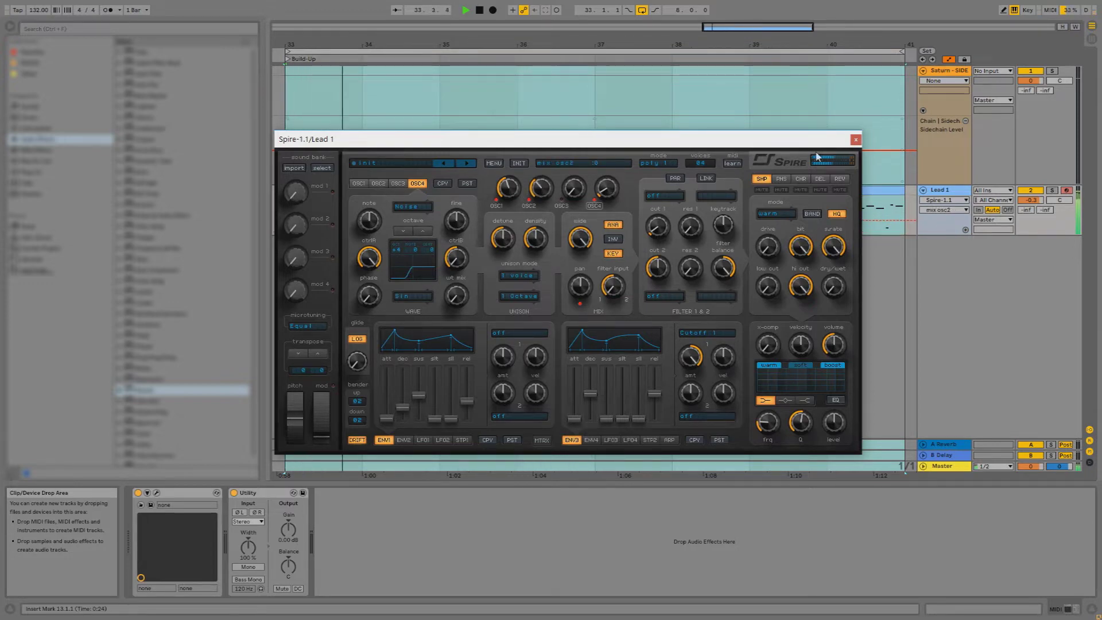
left_click(856, 140)
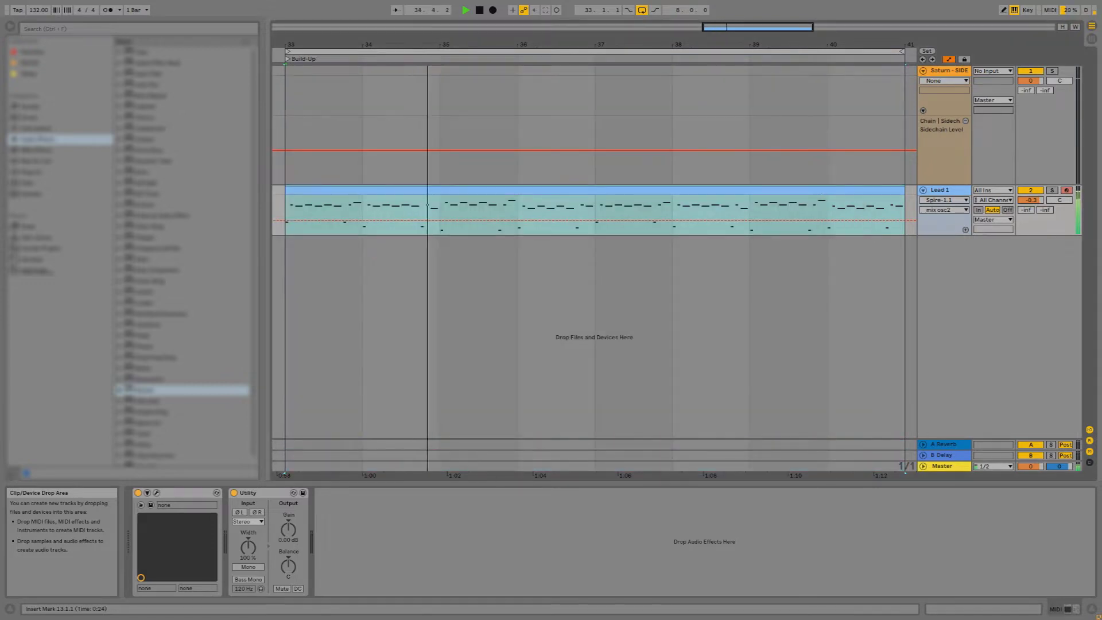
Review the lead clip's notes across all eight bars in the note editor during playback
key("shift+Tab")
left_click(628, 355)
scroll(628, 355, "up", 2)
scroll(583, 377, "down", 1)
left_click_drag(267, 399, 260, 399)
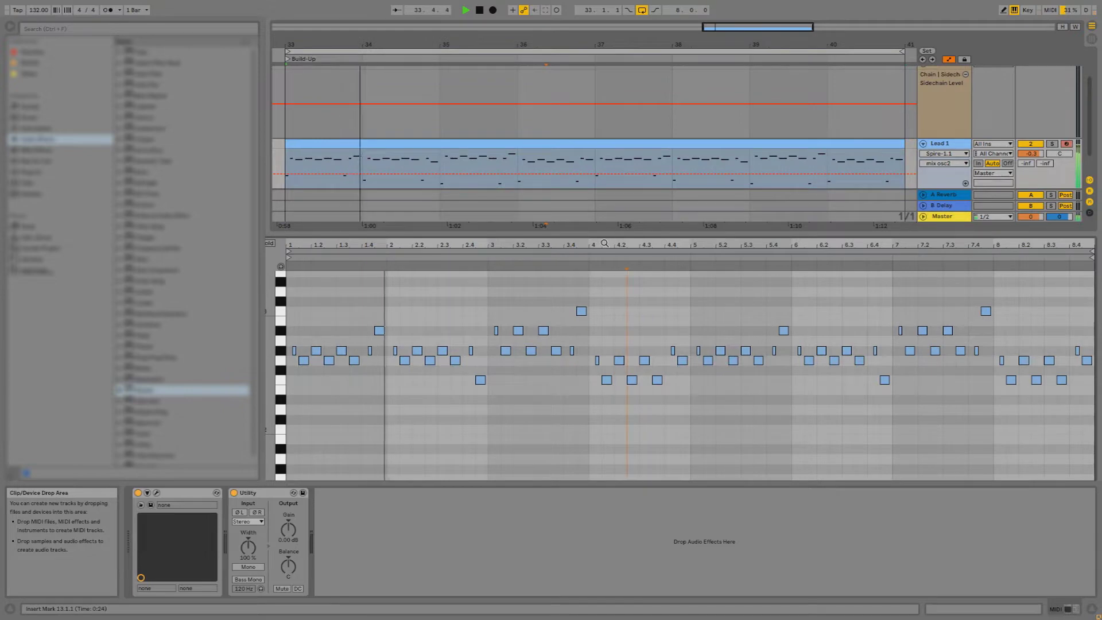
scroll(757, 415, "down", 2)
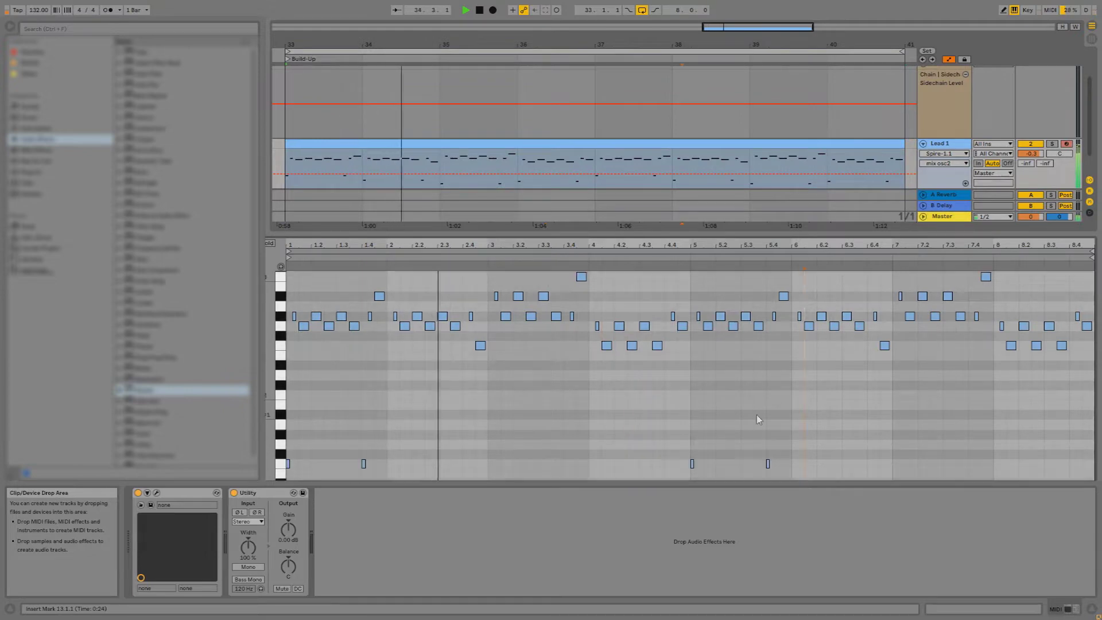
left_click(818, 252)
key("ctrl+a")
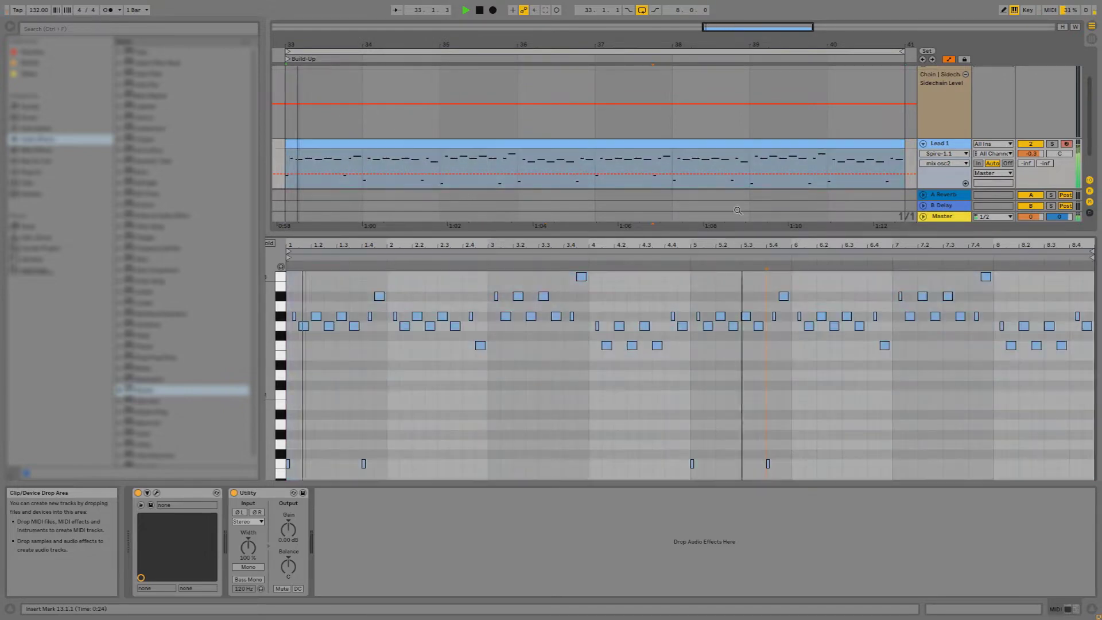
left_click(931, 367)
left_click_drag(970, 241, 928, 260)
key("shift+Tab")
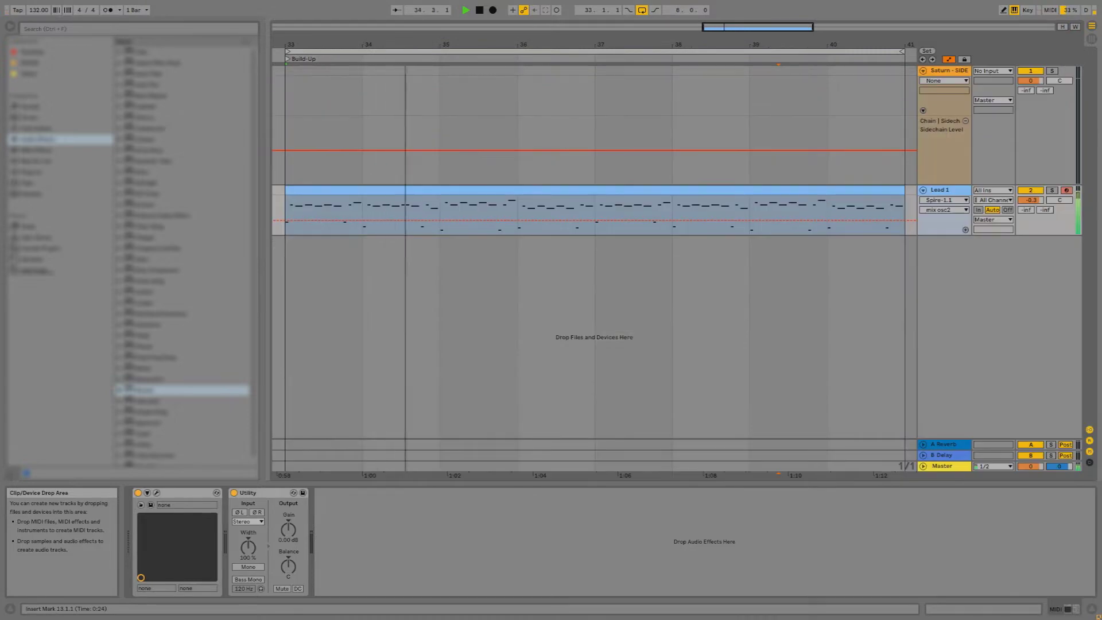
Raise the FabFilter Pro-L limiter's gain to +10.7 and close its window
key("ctrl+alt+p")
left_click_drag(427, 276, 427, 268)
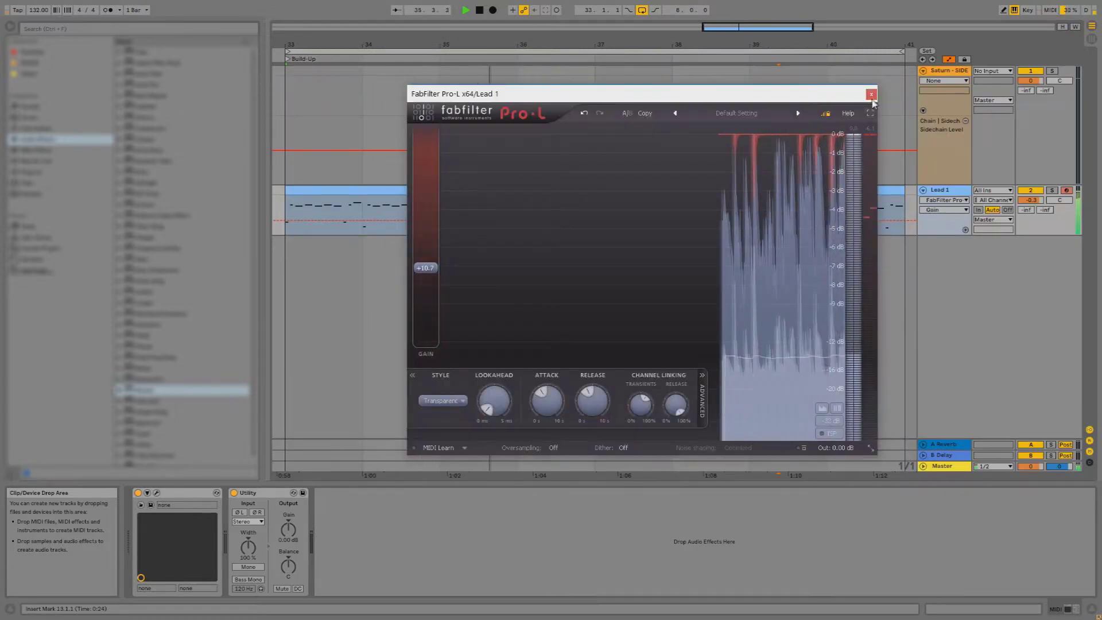
left_click(872, 95)
Open the lead clip's notes and raise bar 6's upper notes by two semitones and its G2 notes by one
double_click(760, 190)
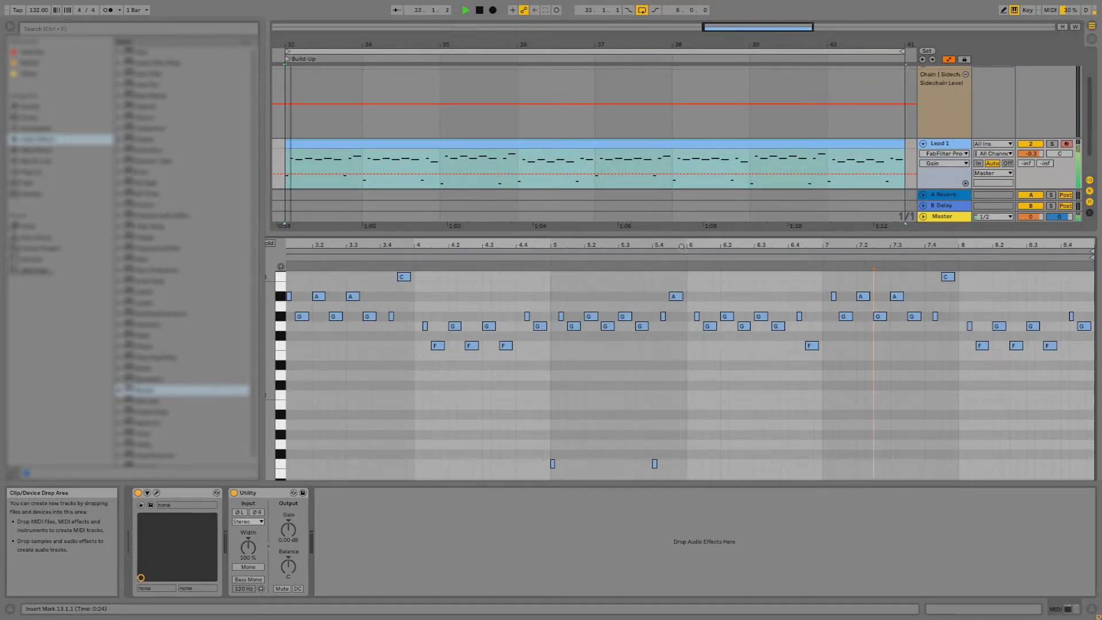
mouse_move(694, 246)
left_mouse_down()
mouse_move(694, 216)
mouse_move(694, 237)
left_mouse_up()
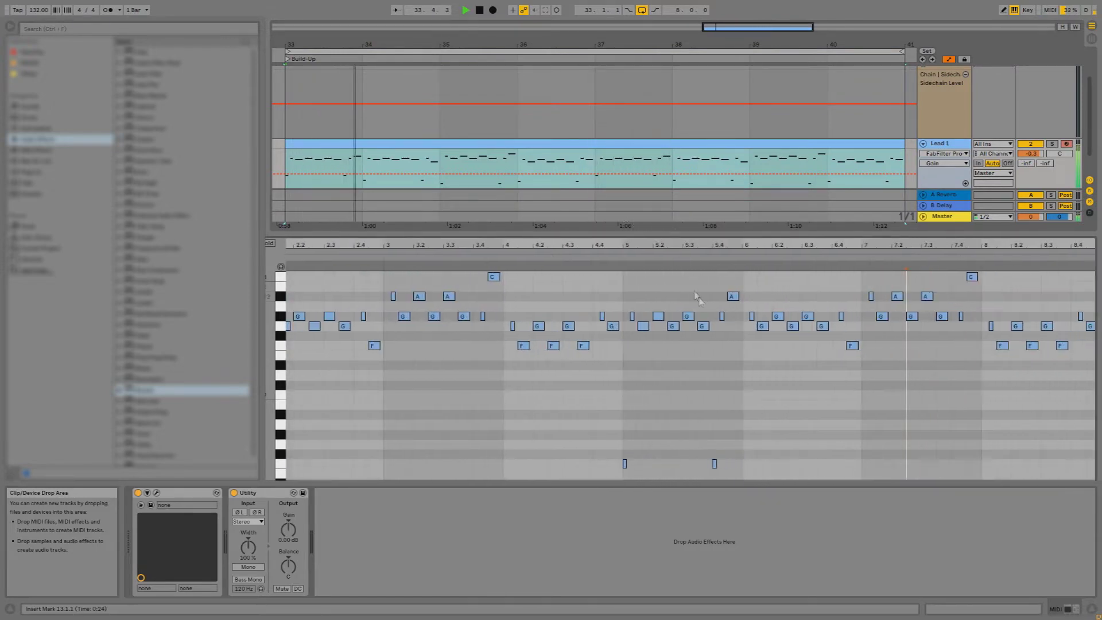
left_click_drag(742, 303, 762, 334)
key("Up")
key("Up")
key("Up")
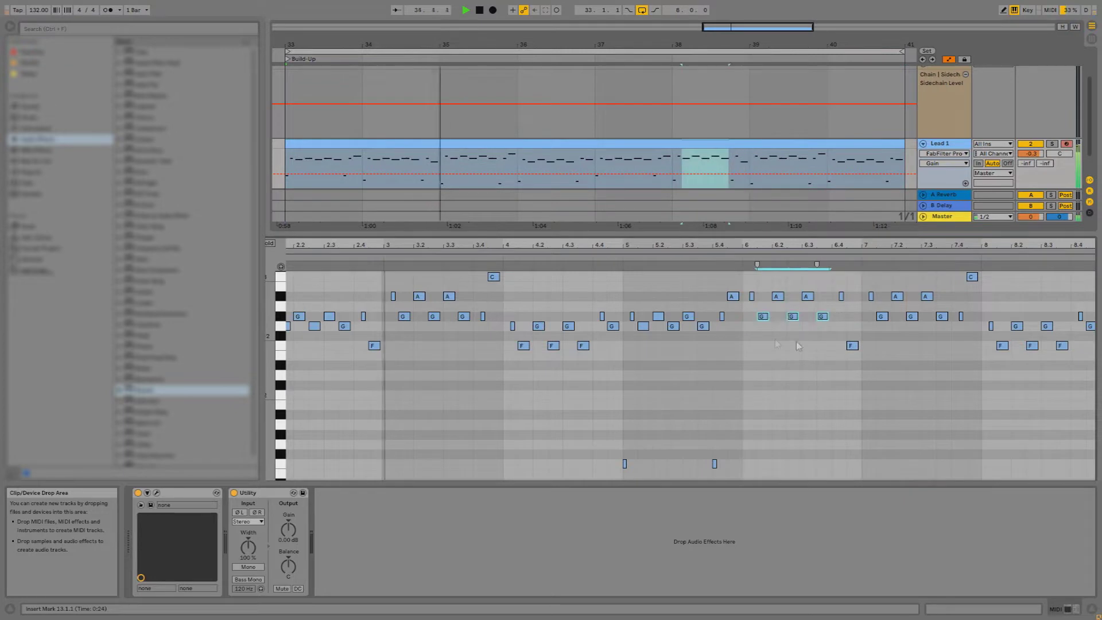
Raise the last upper note of bar 6 by six semitones to B2
left_click_drag(877, 338, 852, 351)
scroll(881, 429, "up", 2)
key("Up")
key("Up")
key("Up")
key("Up")
key("Up")
key("Up")
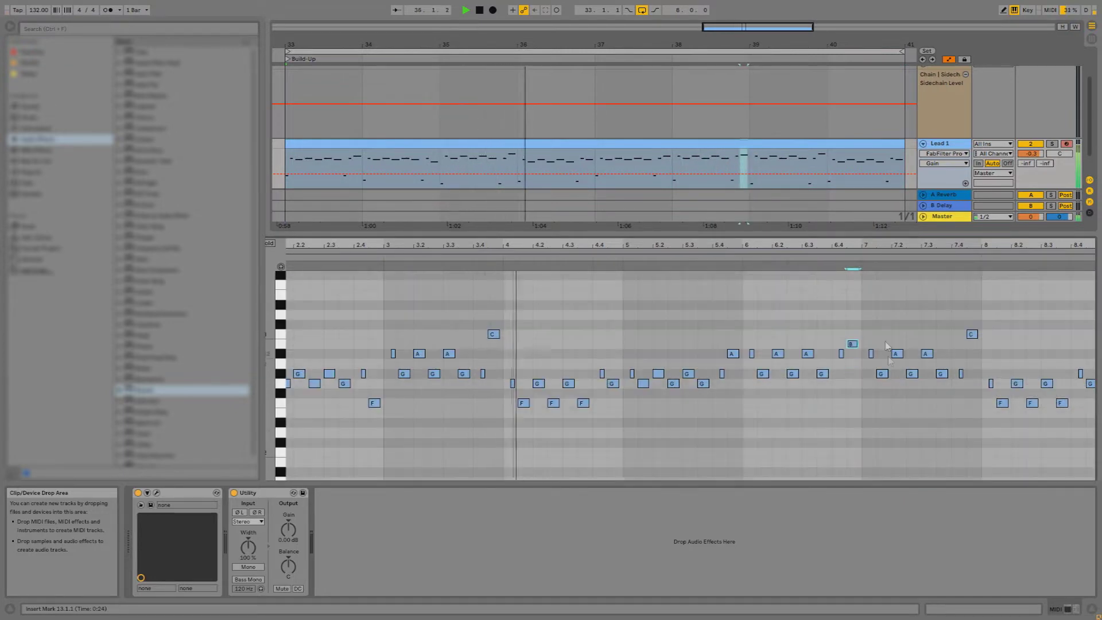
Raise bar 7's upper run of notes to alternate between C#3 and C3, leaving out the bar's last note
left_click_drag(939, 348, 963, 386)
key("Up")
key("Up")
key("Up")
key("Up")
key("Up")
key("Up")
key("Up")
Lower bar 7's last note to A#2 and raise bar 6's last note to C3
left_click_drag(984, 329, 973, 346)
key("Down")
key("Down")
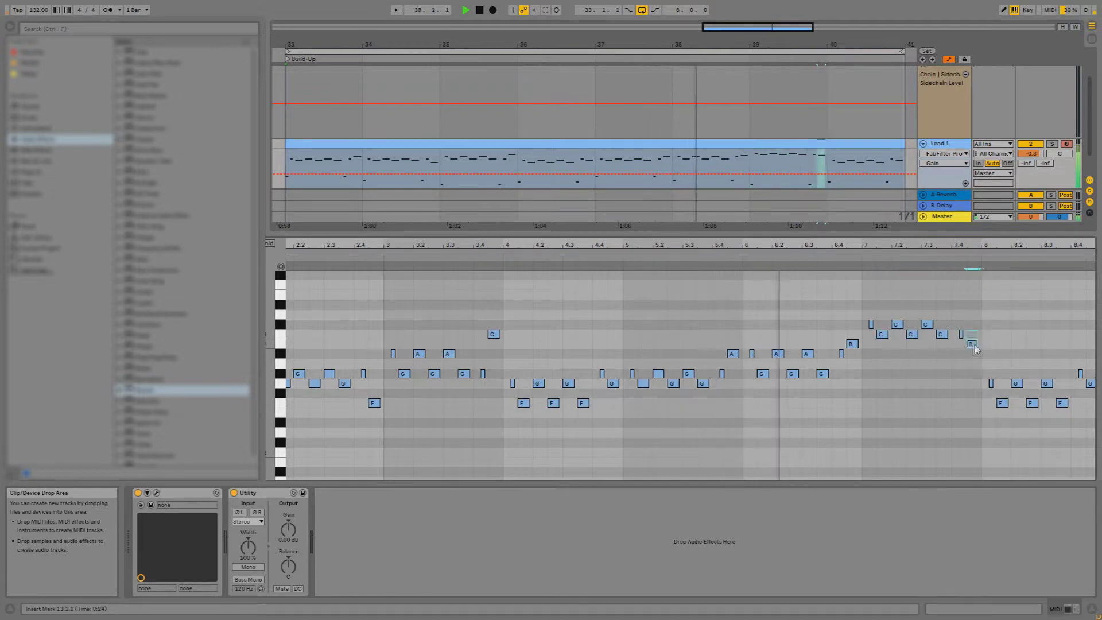
left_click(995, 259)
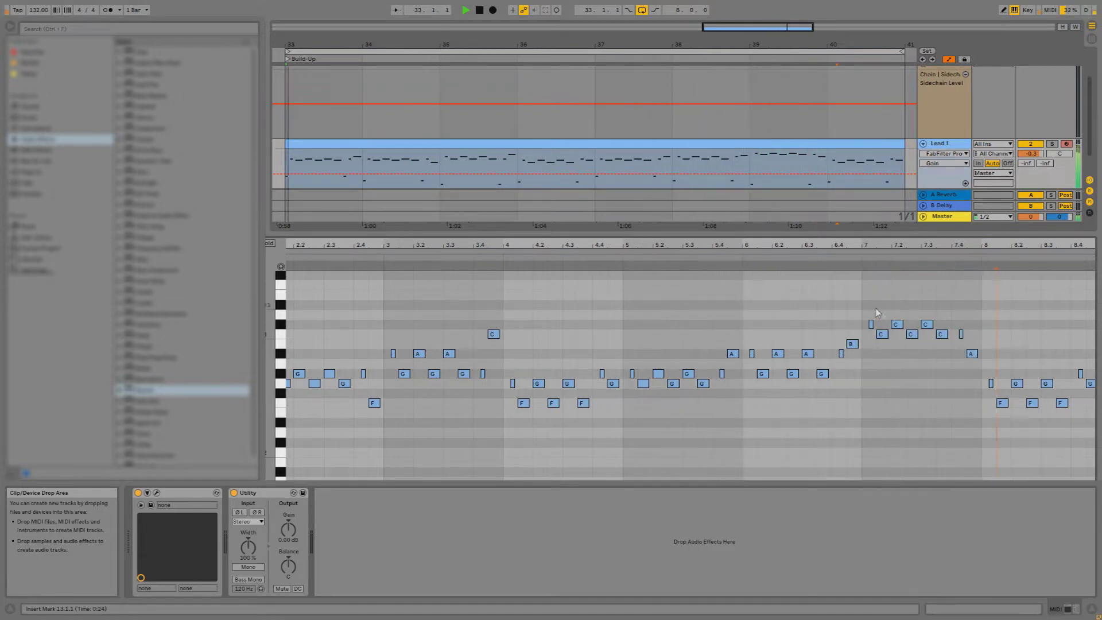
left_click_drag(858, 353, 859, 334)
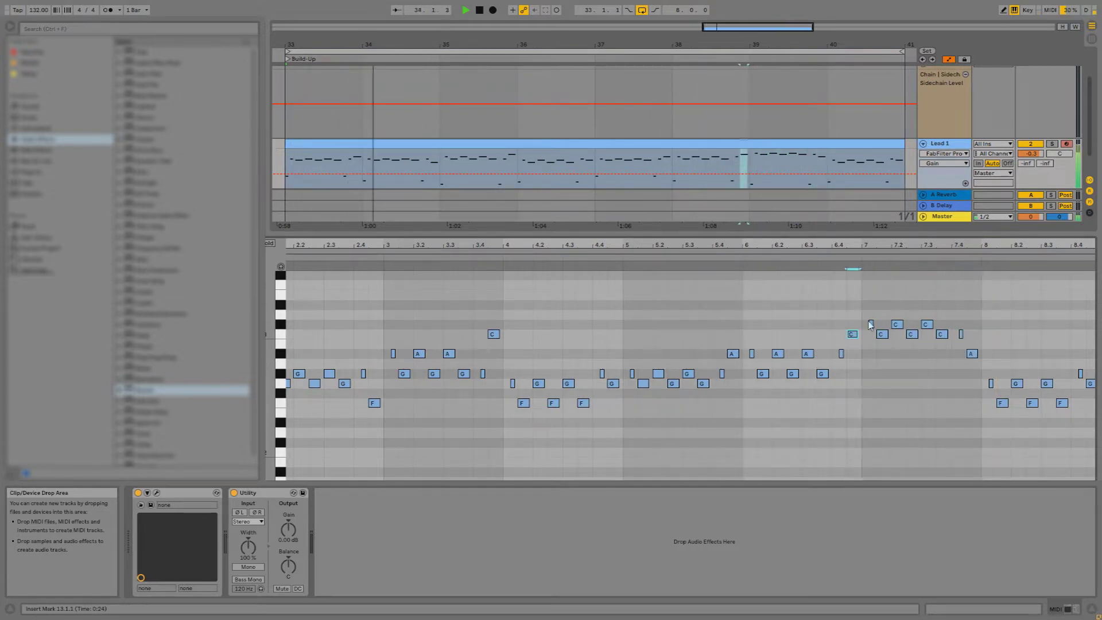
Loop the last four bars of the build-up, from bar 37 to 41, and play them
left_click_drag(287, 52, 523, 38)
key("space")
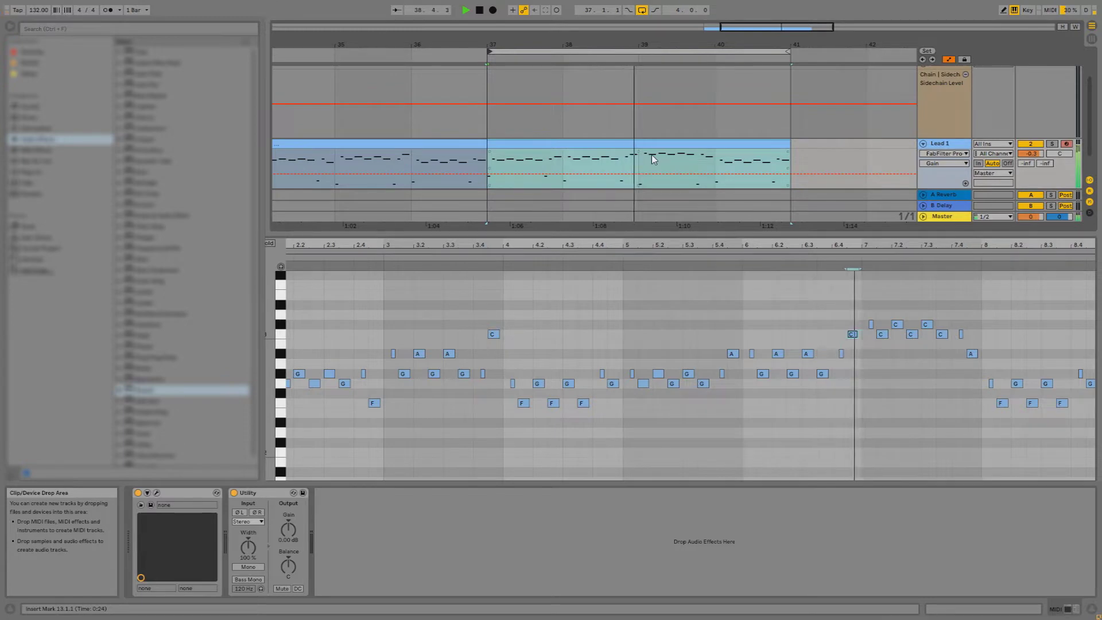
left_click(932, 301)
left_click_drag(893, 245, 750, 297)
key("space")
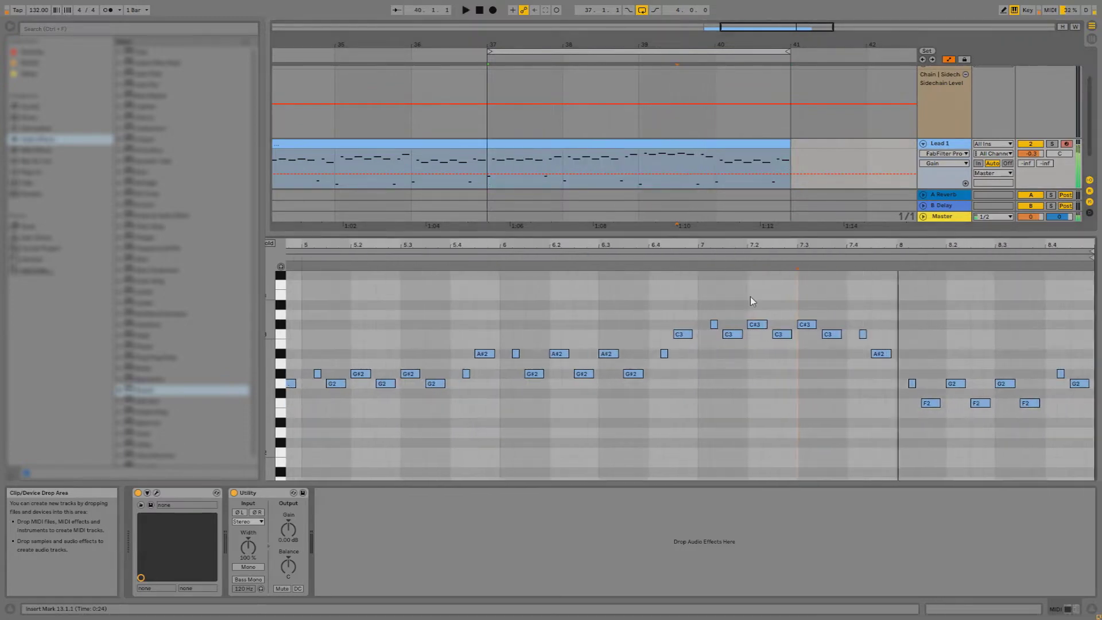
right_click(913, 351)
key("Escape")
left_click_drag(979, 249, 1014, 254)
scroll(1014, 391, "down", 1)
right_click(1020, 435)
key("Escape")
scroll(942, 425, "down", 1)
key("space")
key("space")
Lower bar 8's alternating upper notes to F2 and E2, including the short note at 8.4 to F2
left_click_drag(880, 453, 1085, 481)
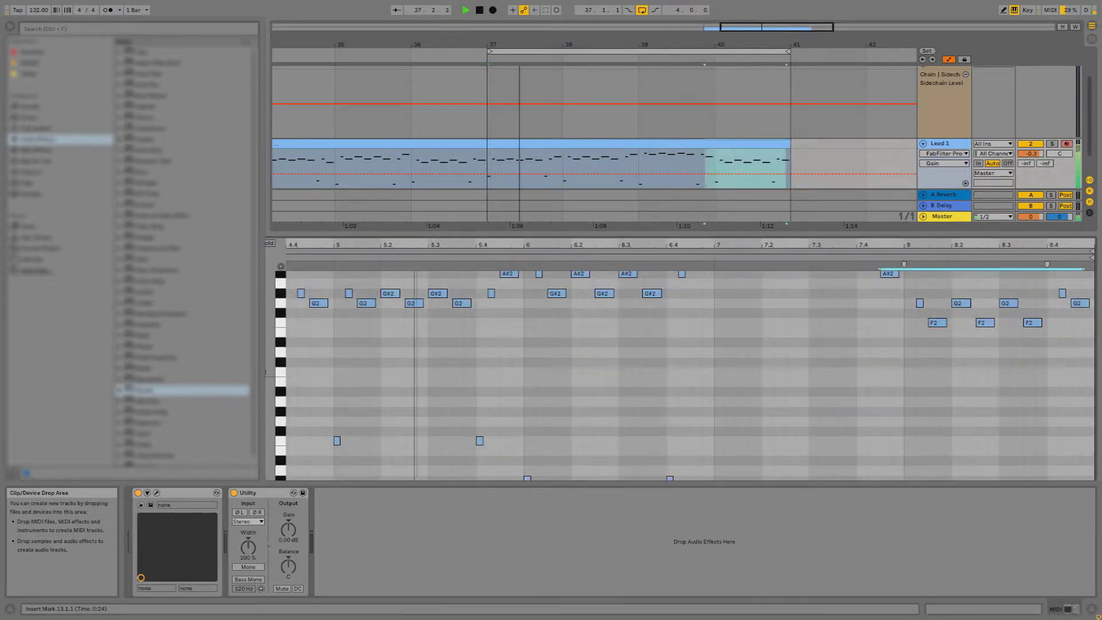
scroll(1024, 426, "up", 2)
left_click_drag(1060, 364, 1032, 383)
left_click_drag(1026, 341, 1012, 369)
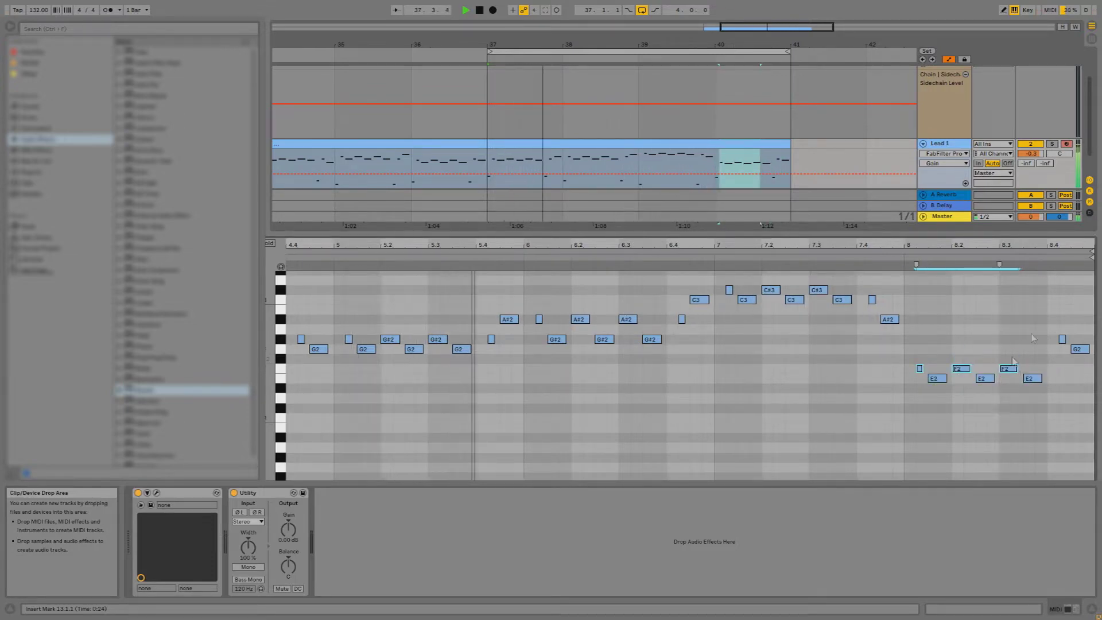
left_click(1063, 340)
left_click_drag(1063, 340, 1063, 369)
left_click(1060, 330)
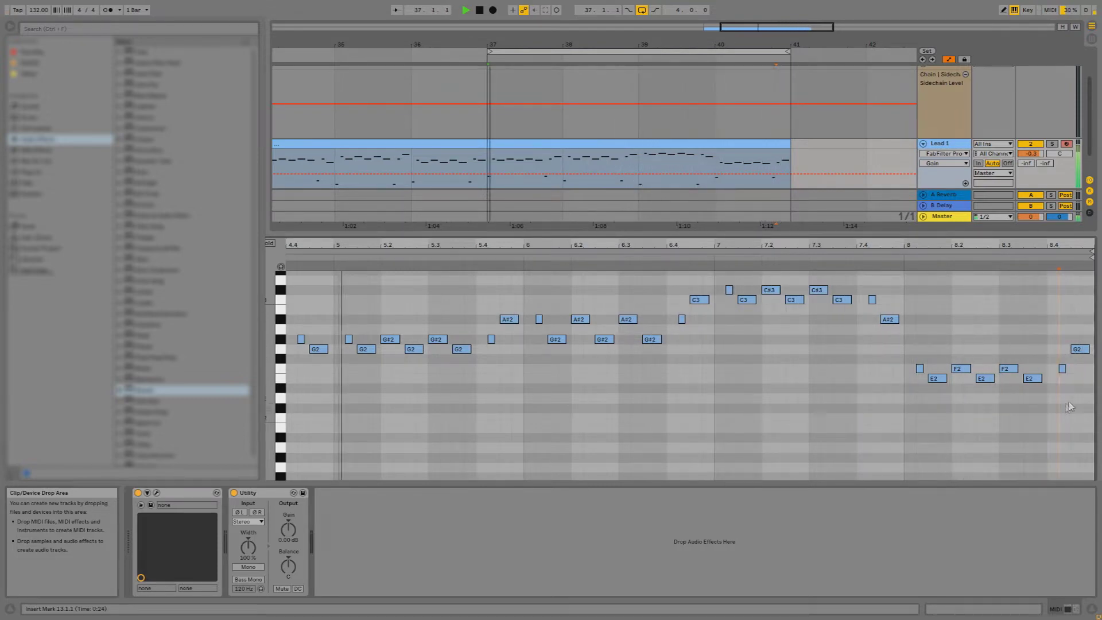
Lower the final note of bar 8 to C2, checking its pitch during looped playback
left_click_drag(1083, 350, 1088, 409)
left_click(927, 278)
key("space")
left_click(953, 252)
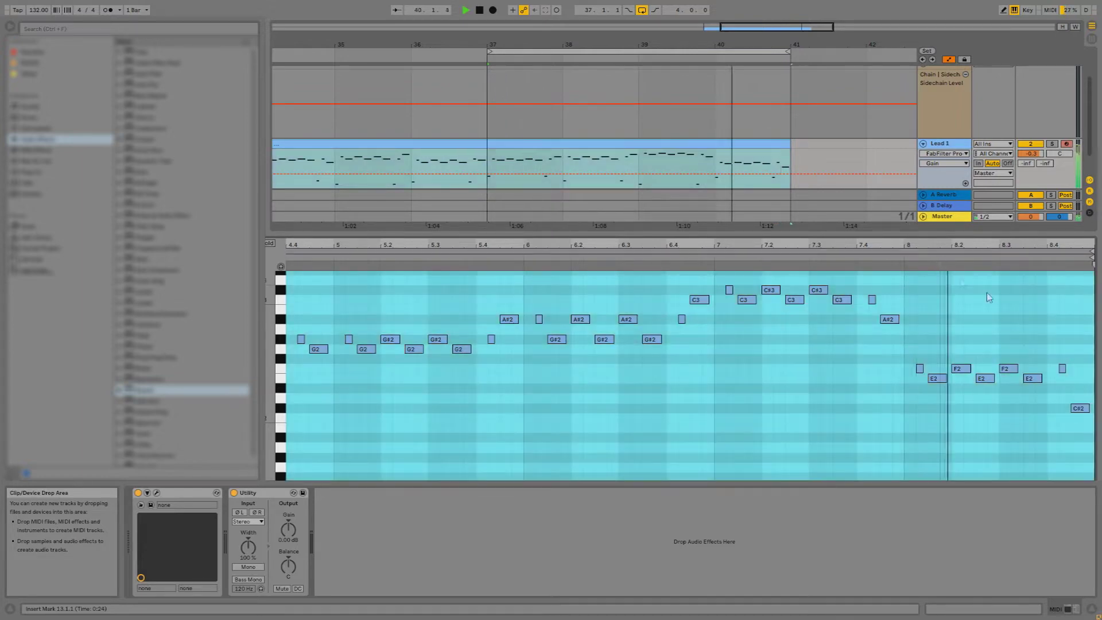
left_click(963, 282)
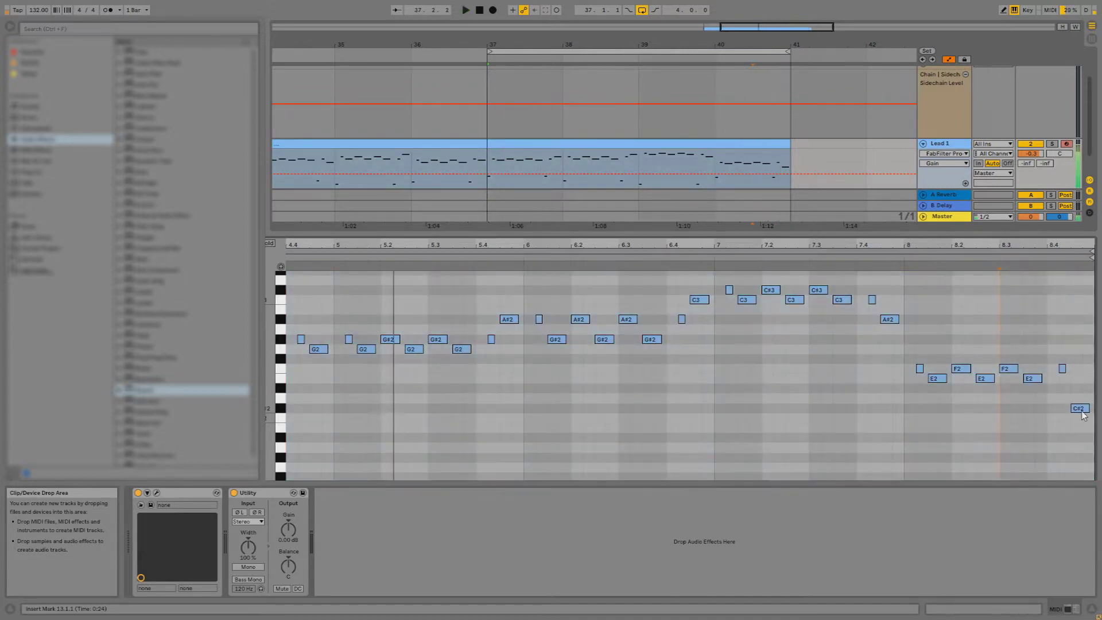
left_click_drag(1084, 414, 1085, 420)
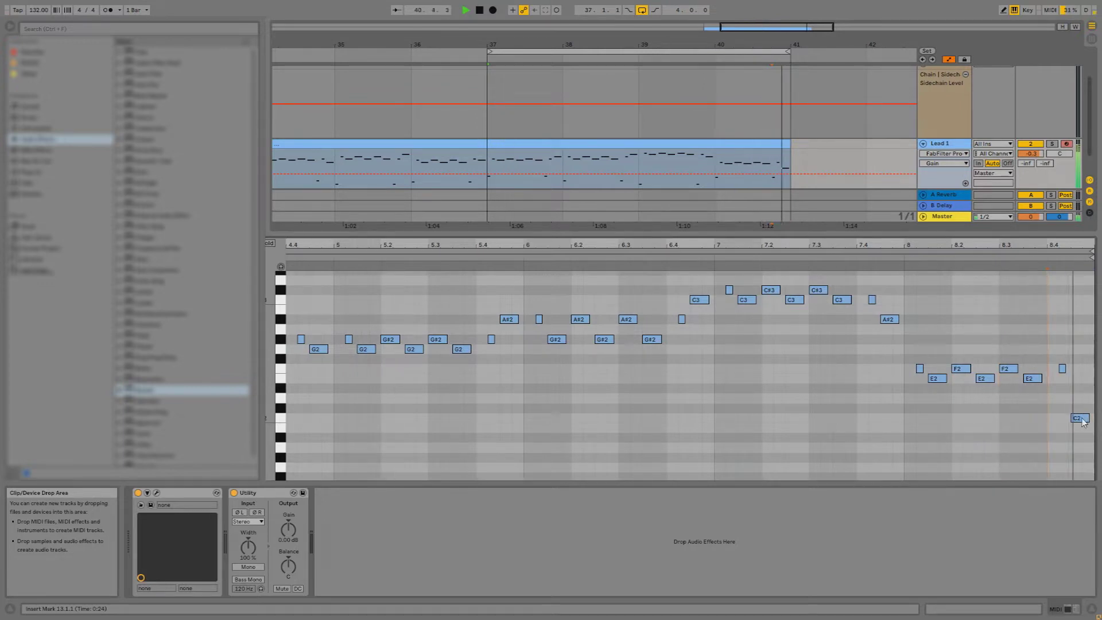
Try bar 8's alternating F2 and E2 notes one octave higher
left_click_drag(1068, 354, 923, 387)
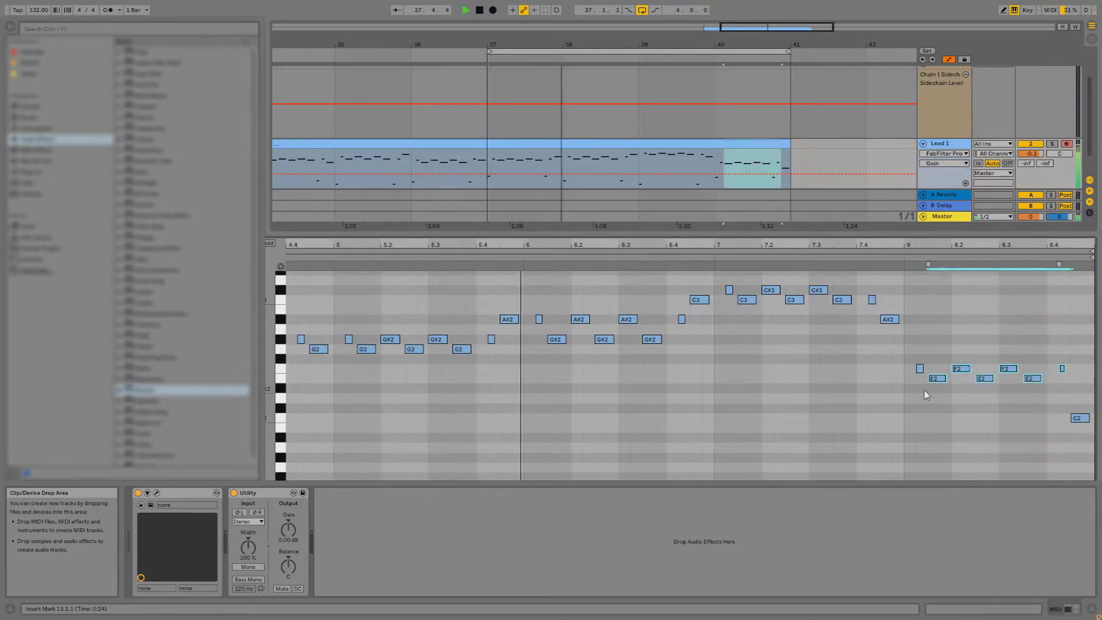
key("shift+Up")
left_click(918, 394)
key("ctrl+v")
scroll(905, 408, "up", 2)
left_click(963, 435)
left_click_drag(1082, 304, 903, 347)
key("shift+Down")
left_click_drag(1076, 381, 905, 430)
left_click(976, 409)
left_click(1009, 428)
Raise bar 8's F2 notes to G2 and the bar's final note to F2
left_click_drag(1085, 412, 905, 427)
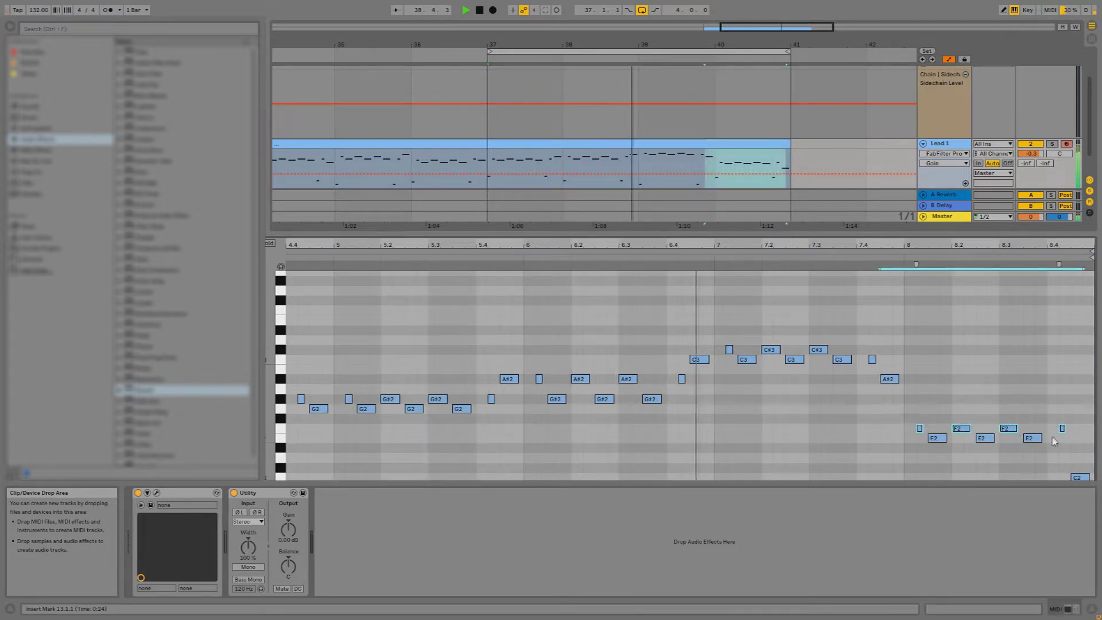
key("Up")
key("Up")
left_click(1080, 478)
key("Up")
key("Up")
key("Up")
key("Up")
key("Up")
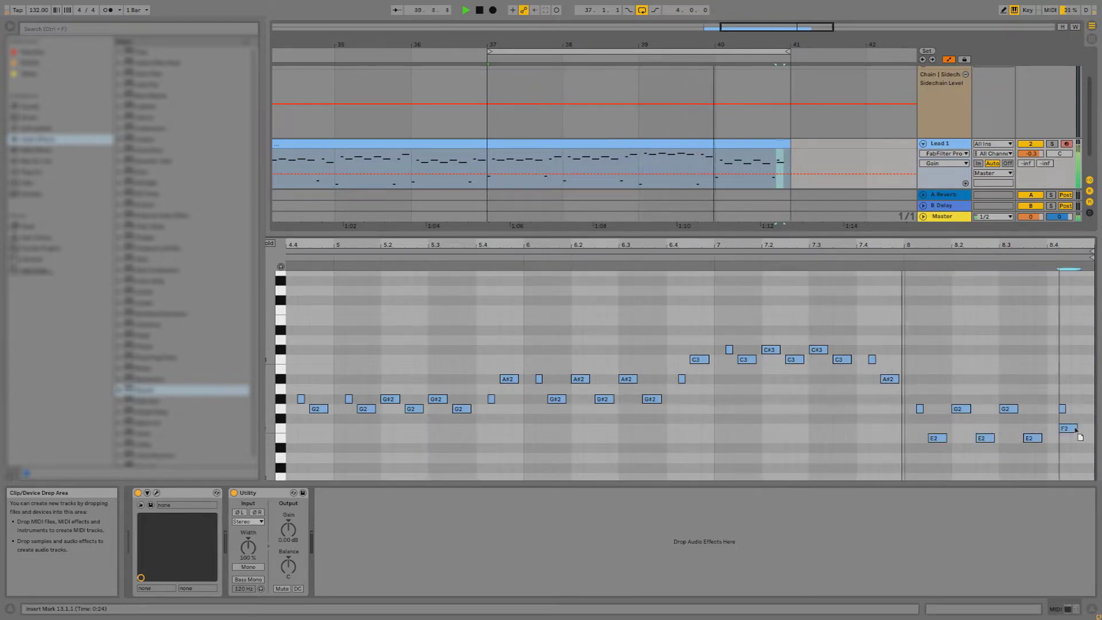
scroll(1047, 444, "down", 2)
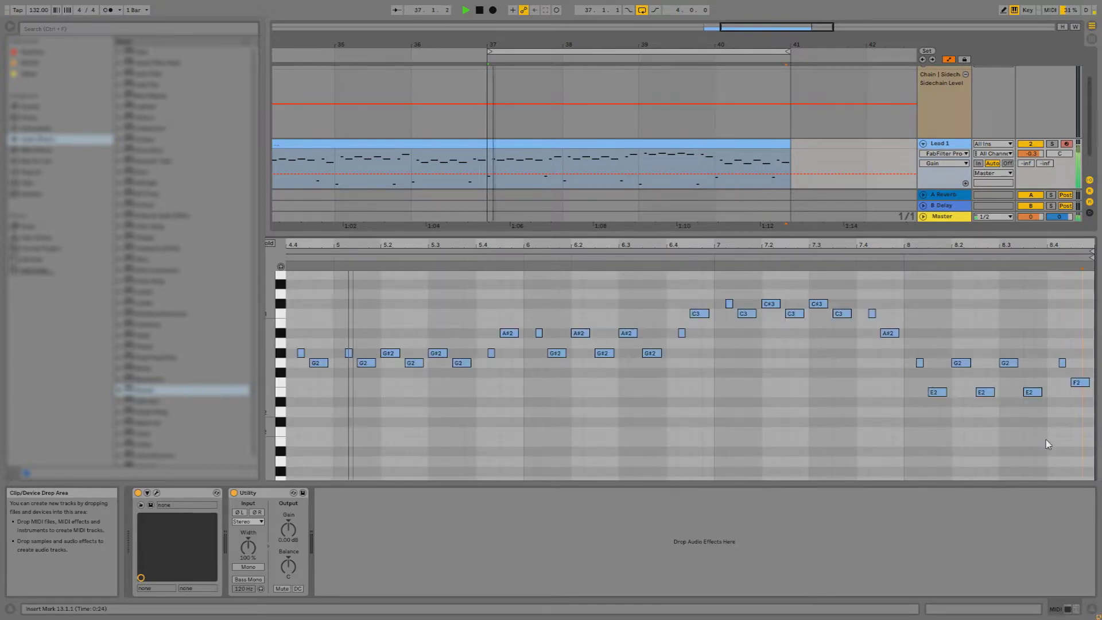
Lower bar 7's last note to G#2 and loop the full eight-bar clip for playback
double_click(890, 338)
mouse_move(889, 337)
left_mouse_down()
mouse_move(891, 294)
mouse_move(891, 353)
left_mouse_up()
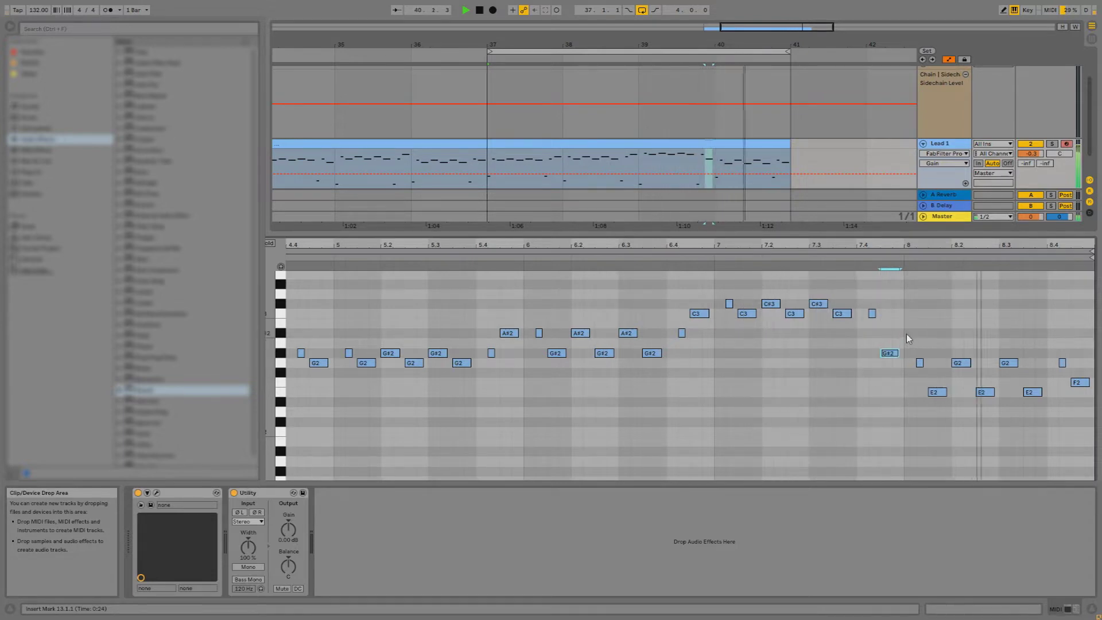
left_click_drag(604, 42, 602, 20)
left_click(442, 143)
key("ctrl+l")
key("space")
key("space")
key("z")
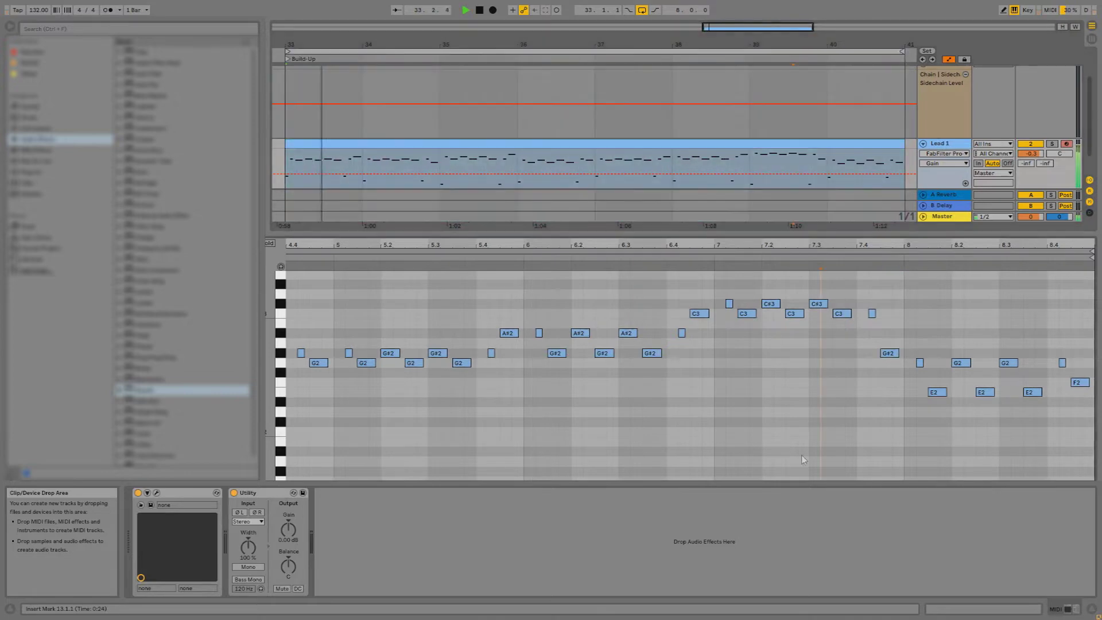
Try the entire lead melody four semitones lower by transposing all the clip's notes
double_click(684, 241)
key("ctrl+a")
key("space")
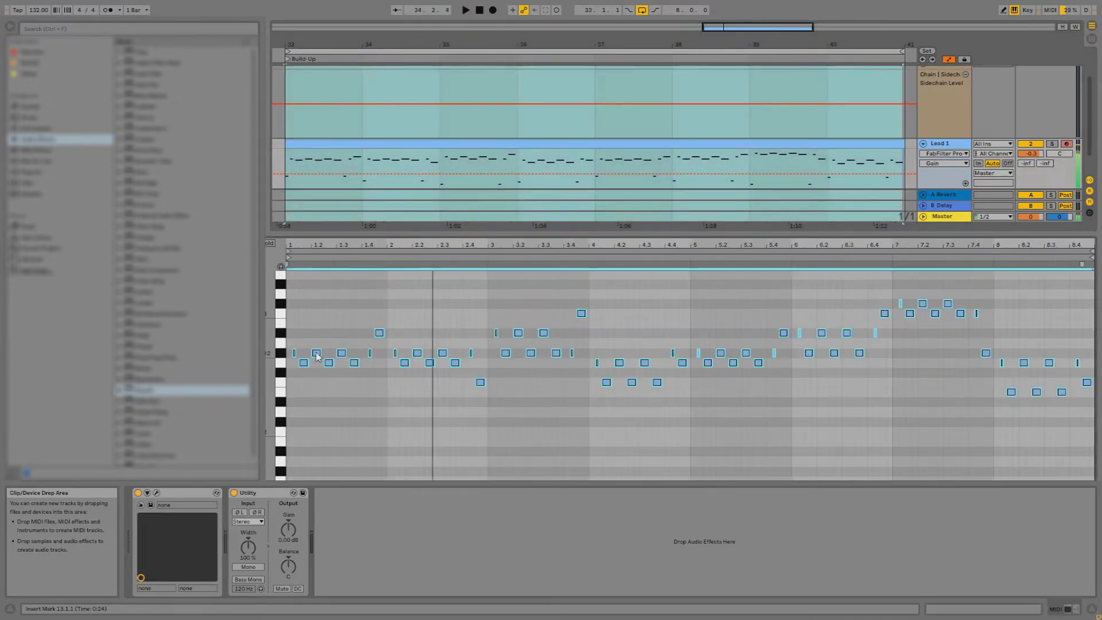
left_click_drag(316, 354, 315, 374)
key("space")
scroll(315, 374, "down", 3)
left_click_drag(368, 242, 400, 246)
key("space")
key("Down")
key("Down")
key("Down")
key("Down")
key("space")
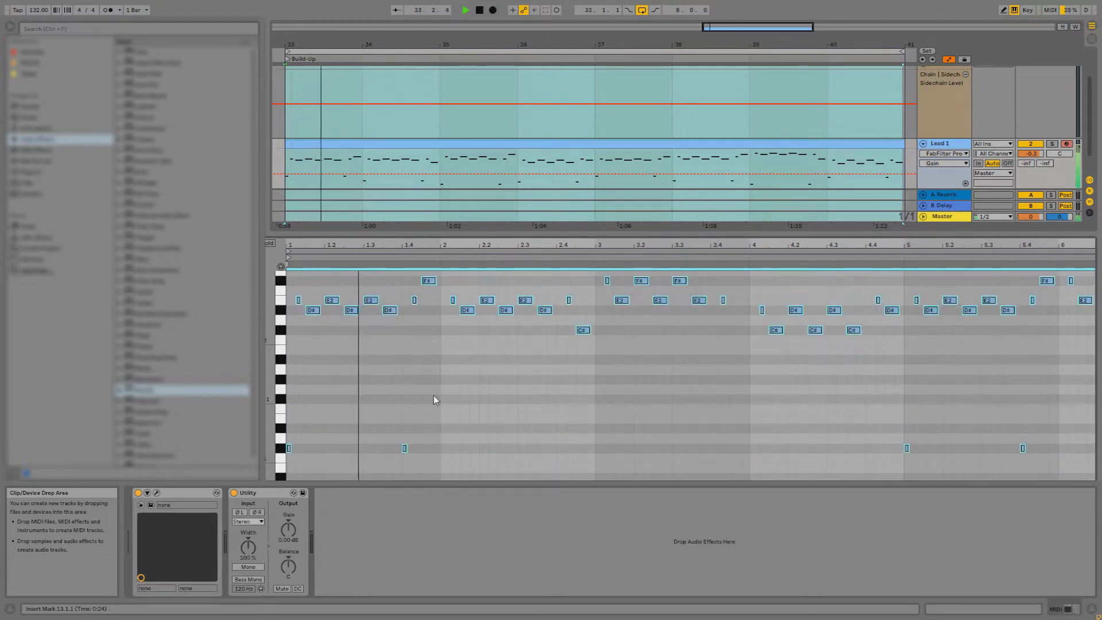
Listen to the transposed melody with all eight bars of the lead clip in view
left_click_drag(703, 245, 701, 178)
left_click(785, 365)
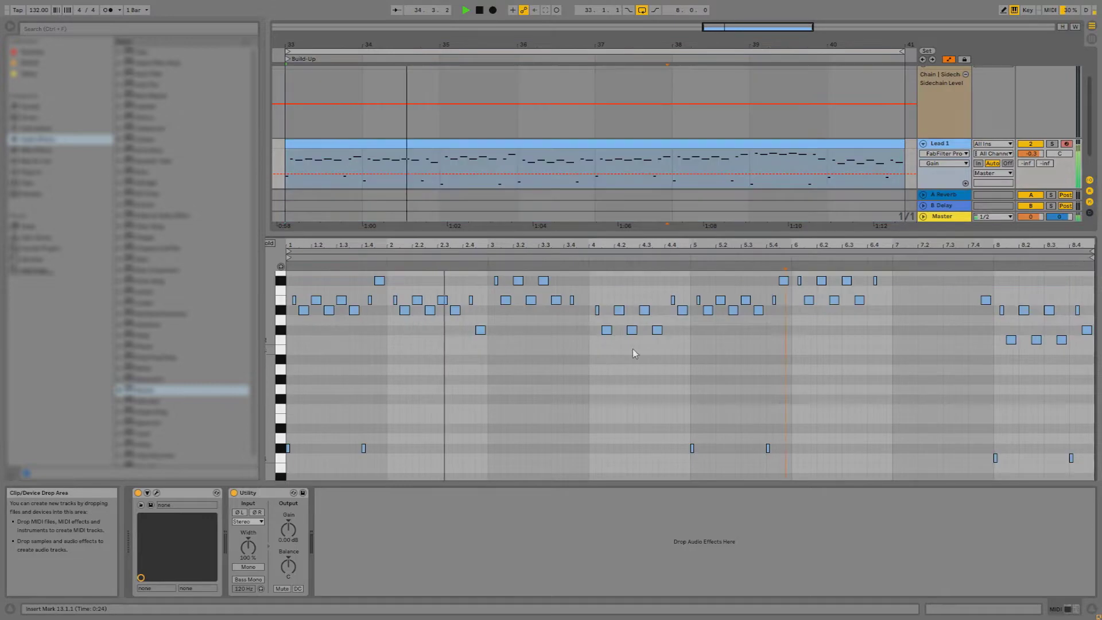
scroll(784, 370, "down", 3)
right_click(790, 395)
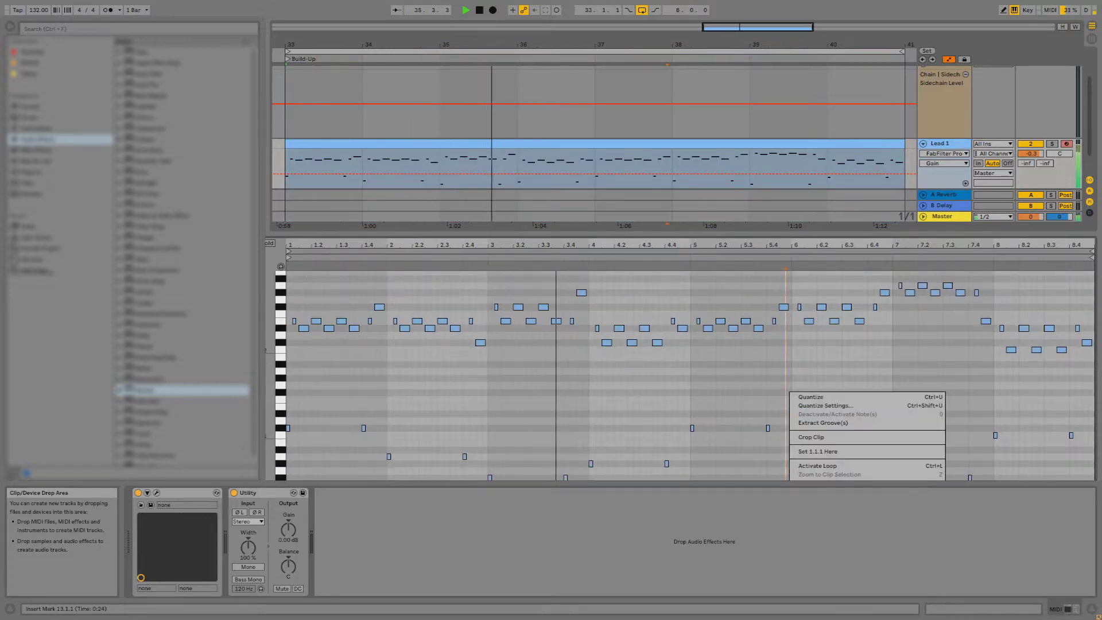
left_click(840, 384)
right_click(839, 384)
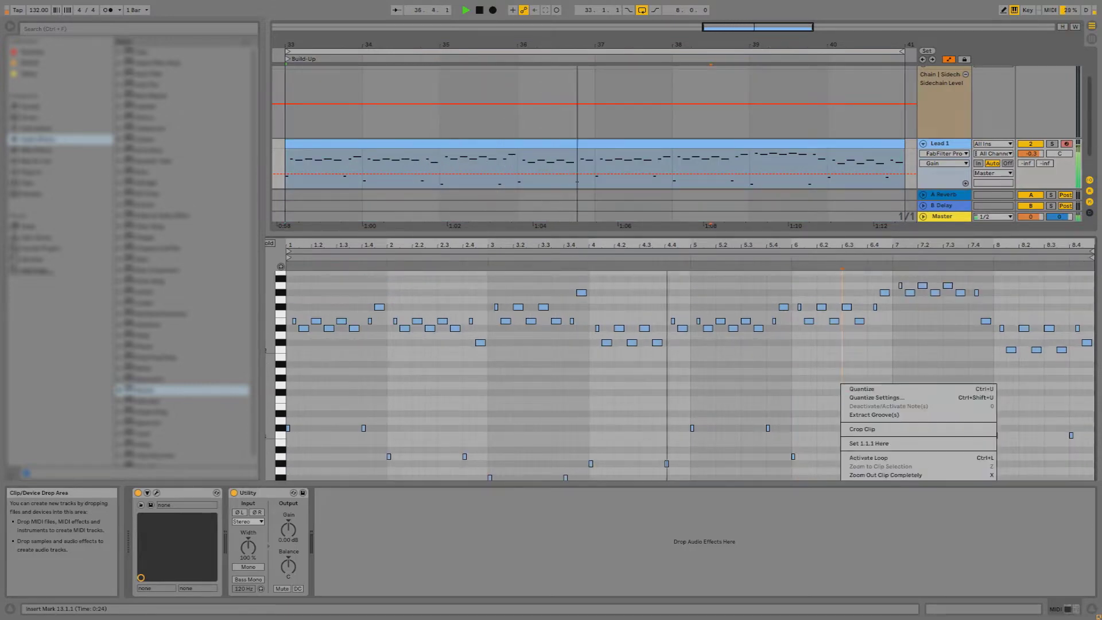
key("Escape")
scroll(890, 408, "up", 3)
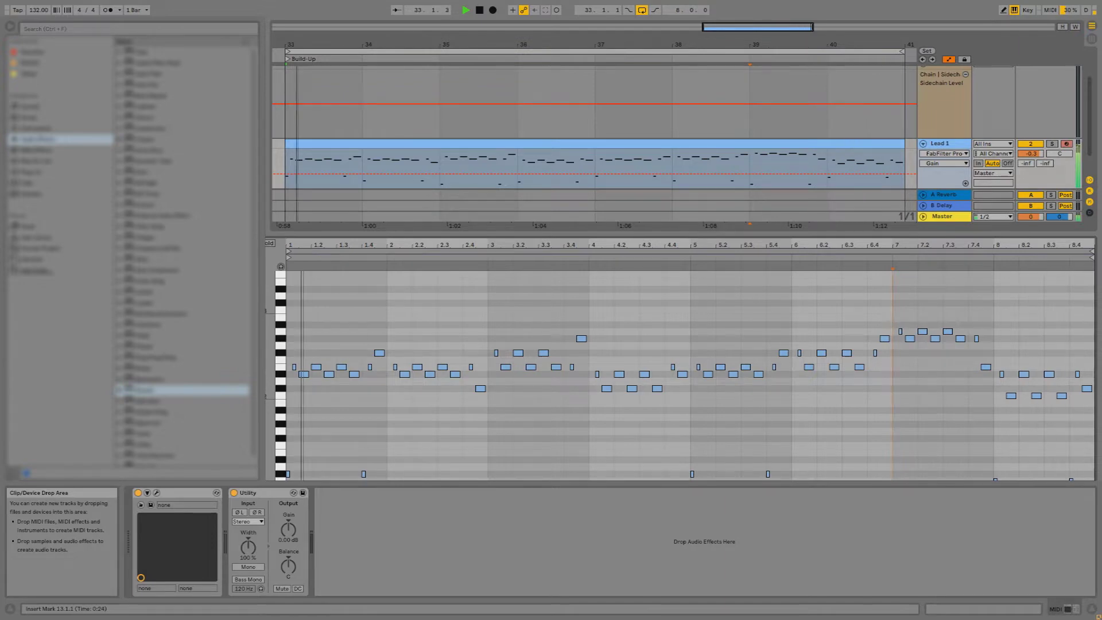
key("shift+Tab")
left_click(761, 51)
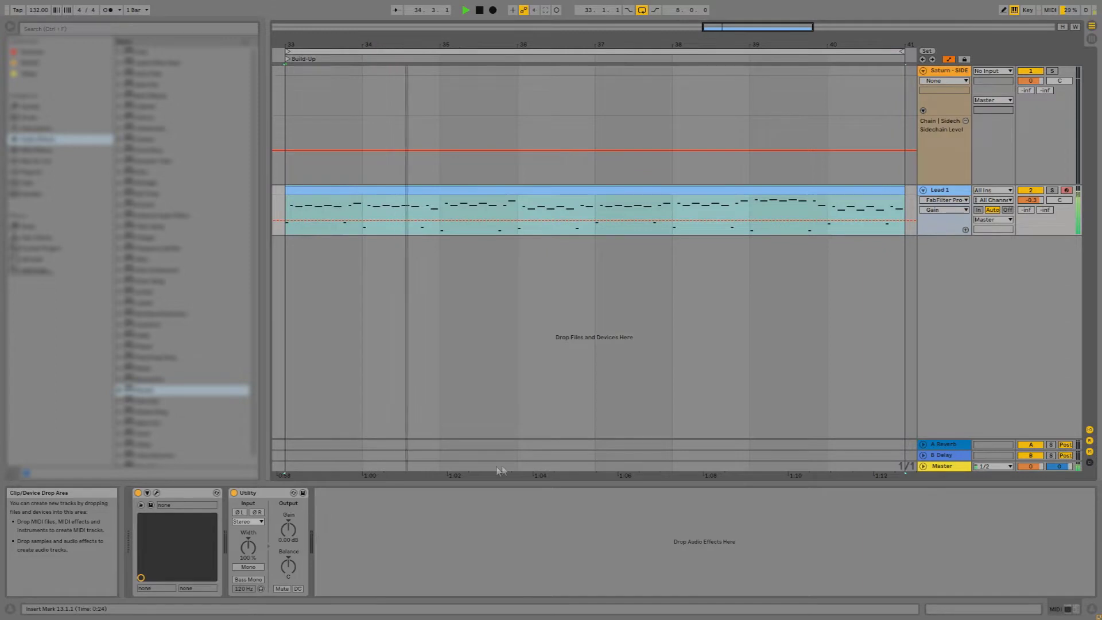
key("shift+Tab")
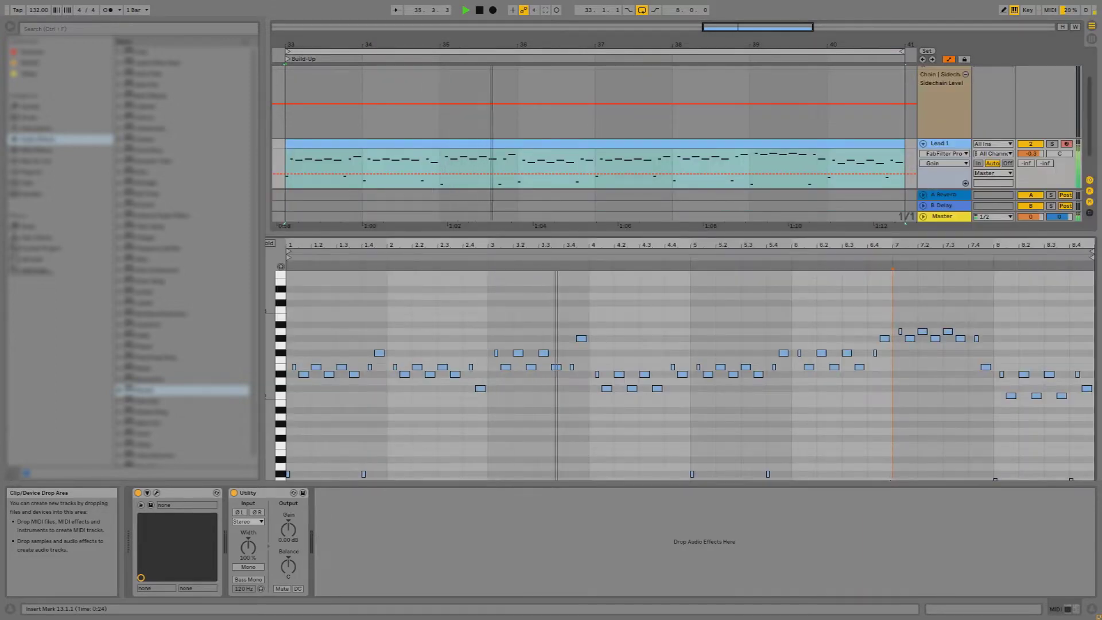
scroll(804, 426, "up", 1)
Transpose all of the lead clip's notes back up by four semitones
key("ctrl+a")
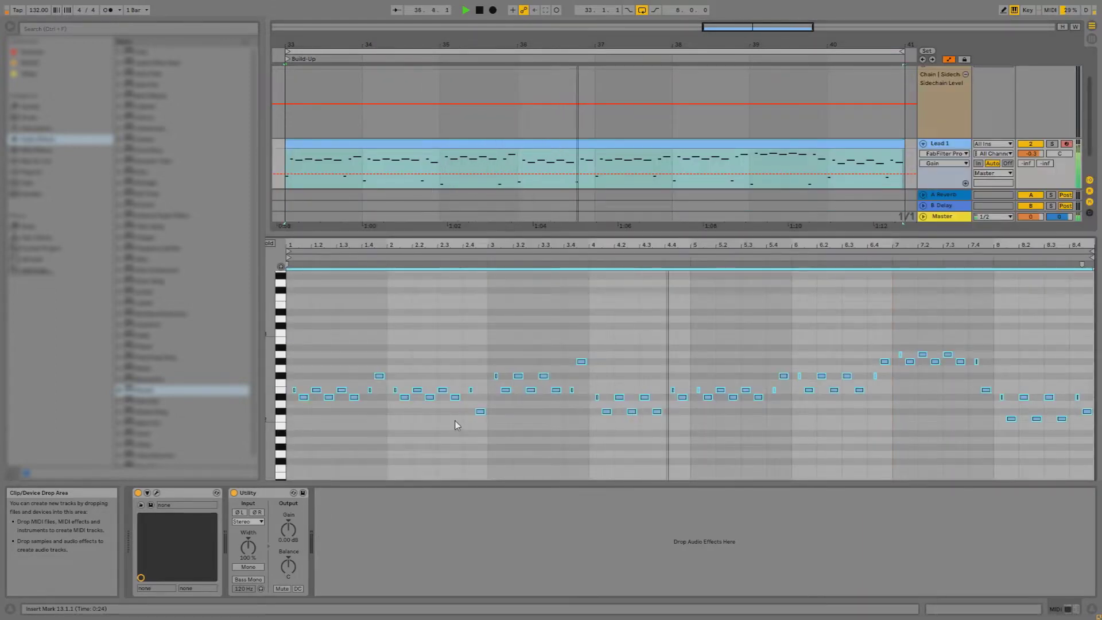
key("Up")
key("Up")
key("Up")
key("Up")
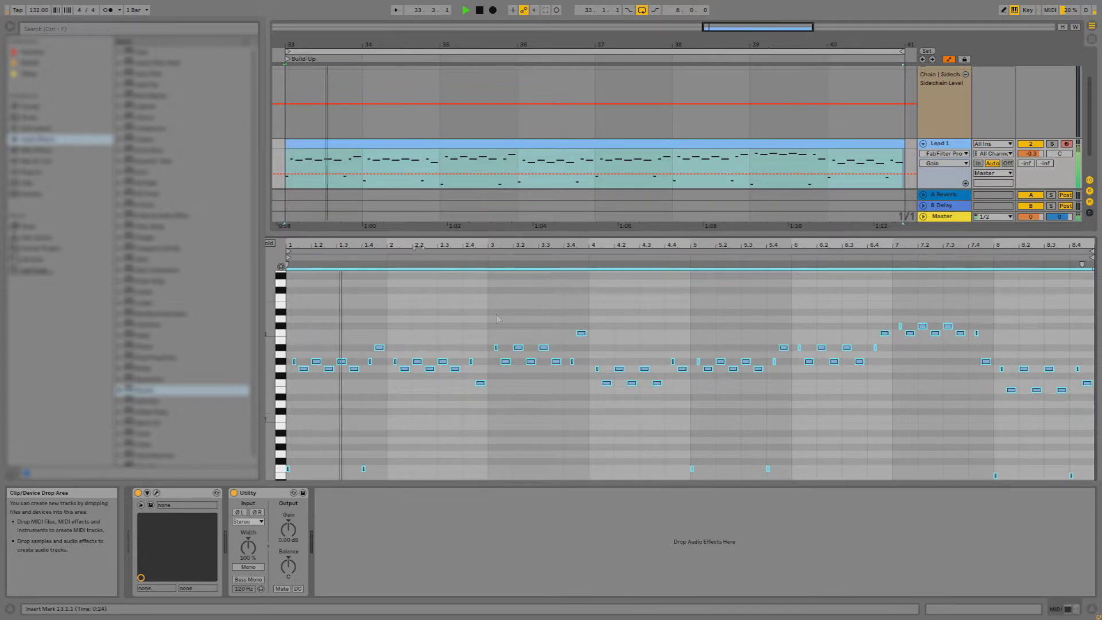
Set the loop to the clip's last four bars, from bar 37 to 41
left_click_drag(286, 51, 606, 52)
left_click_drag(682, 40, 588, 61)
left_click(1082, 408)
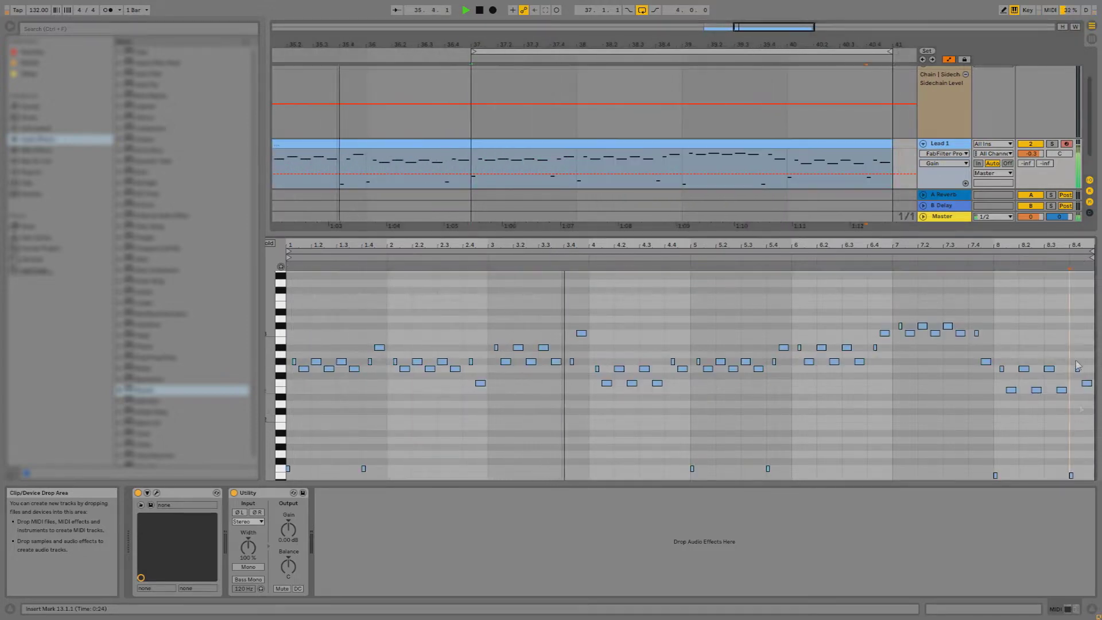
Enlarge the note rows around bar 8 and raise the bar's final note to A#2
scroll(1010, 333, "up", 3)
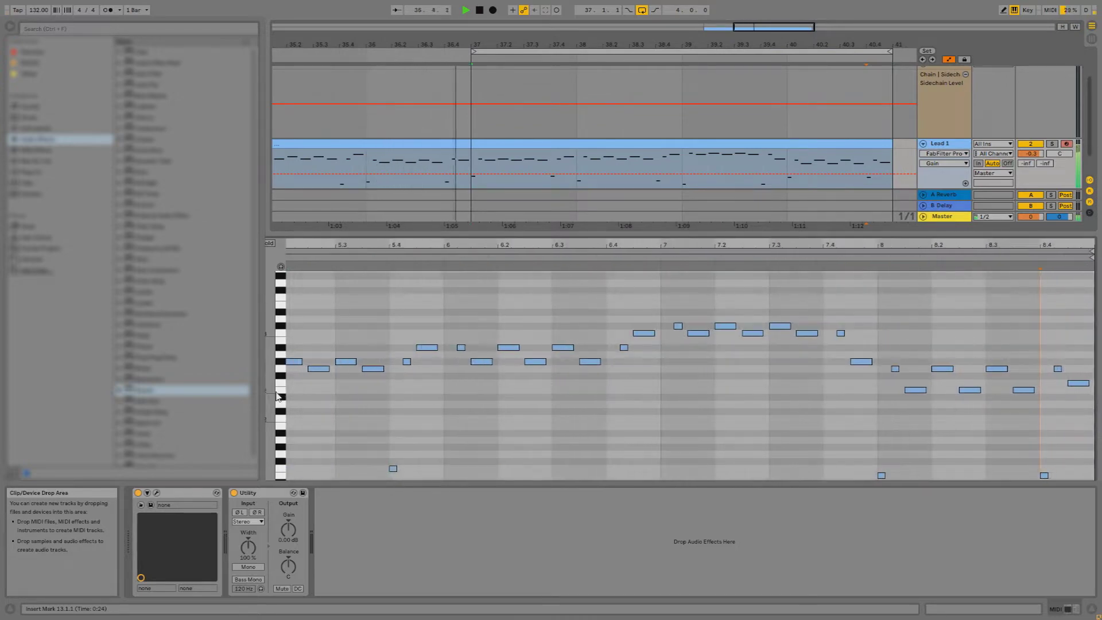
left_click_drag(271, 391, 325, 389)
right_click(976, 442)
left_click(891, 409)
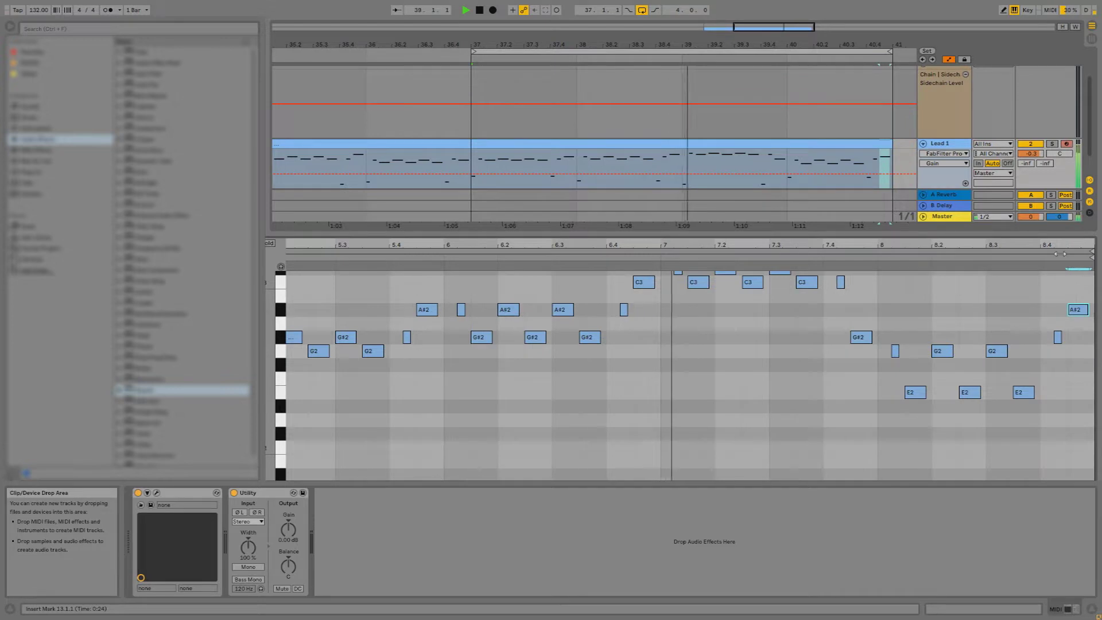
Raise bar 8's final note to C3 and play back the looped ending
scroll(1072, 397, "down", 2)
scroll(976, 373, "up", 3)
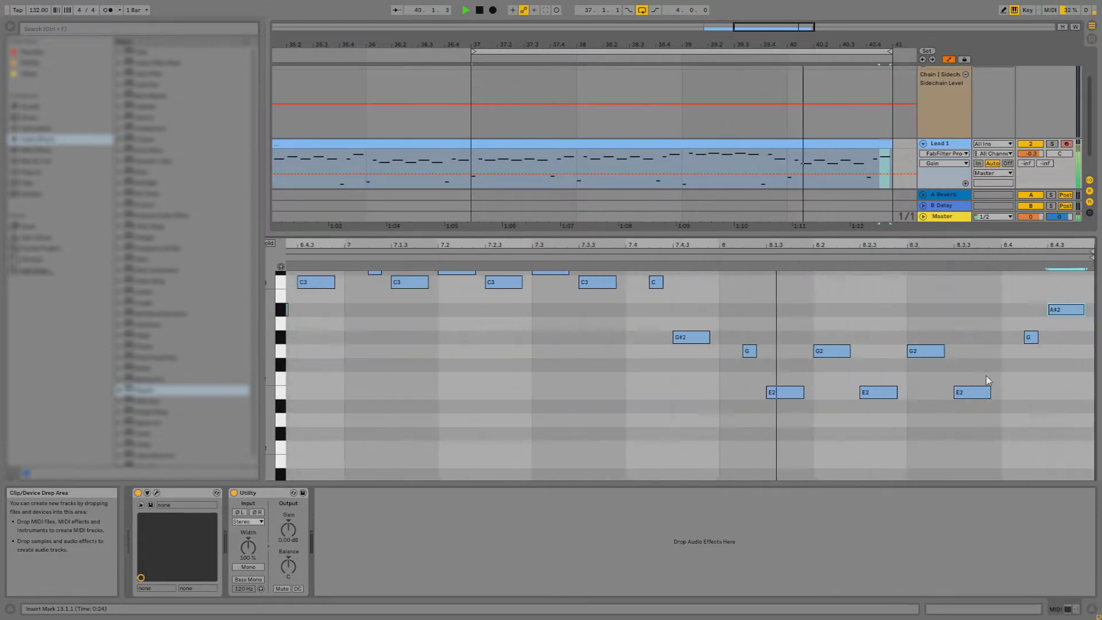
right_click(983, 377)
left_click(1047, 398)
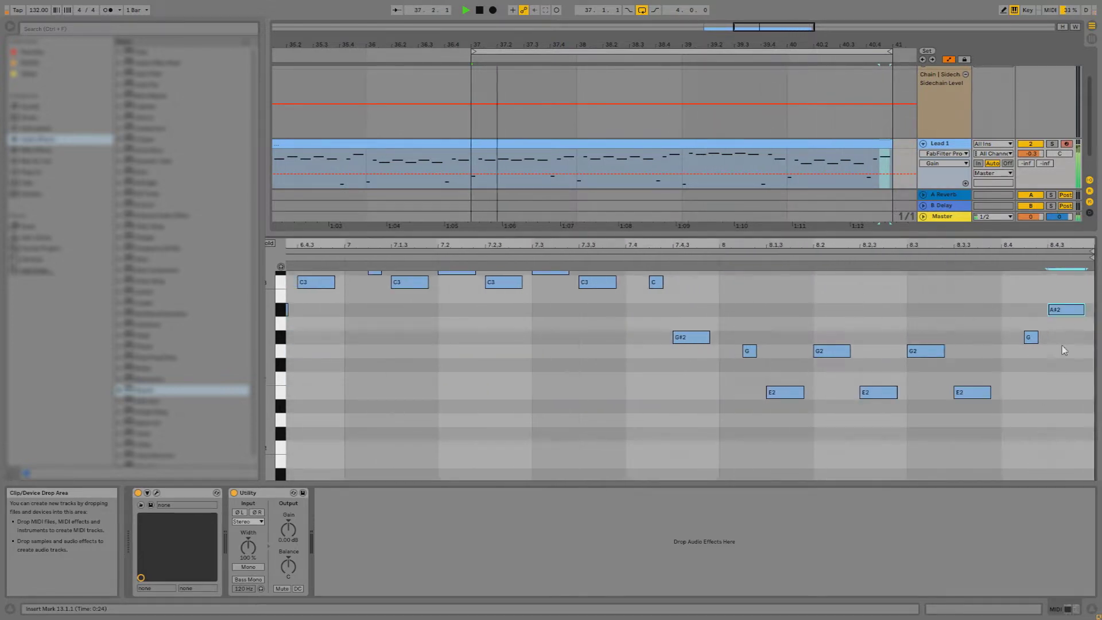
scroll(1050, 311, "up", 2)
left_click_drag(1066, 349, 1065, 321)
left_click(749, 271)
key("space")
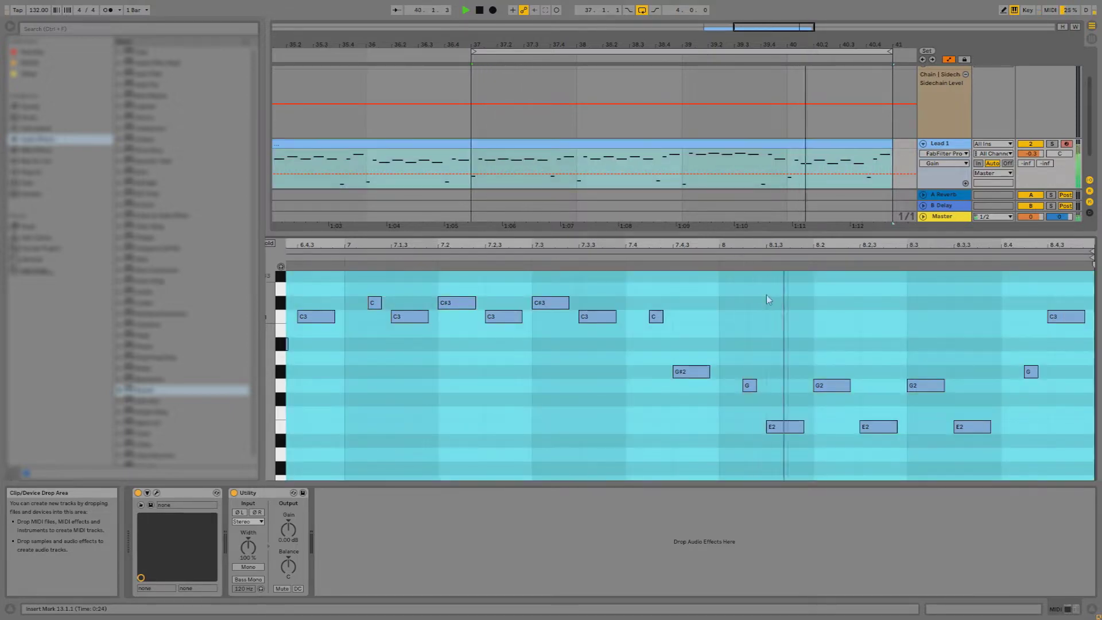
right_click(783, 311)
left_click(797, 463)
scroll(940, 291, "down", 2)
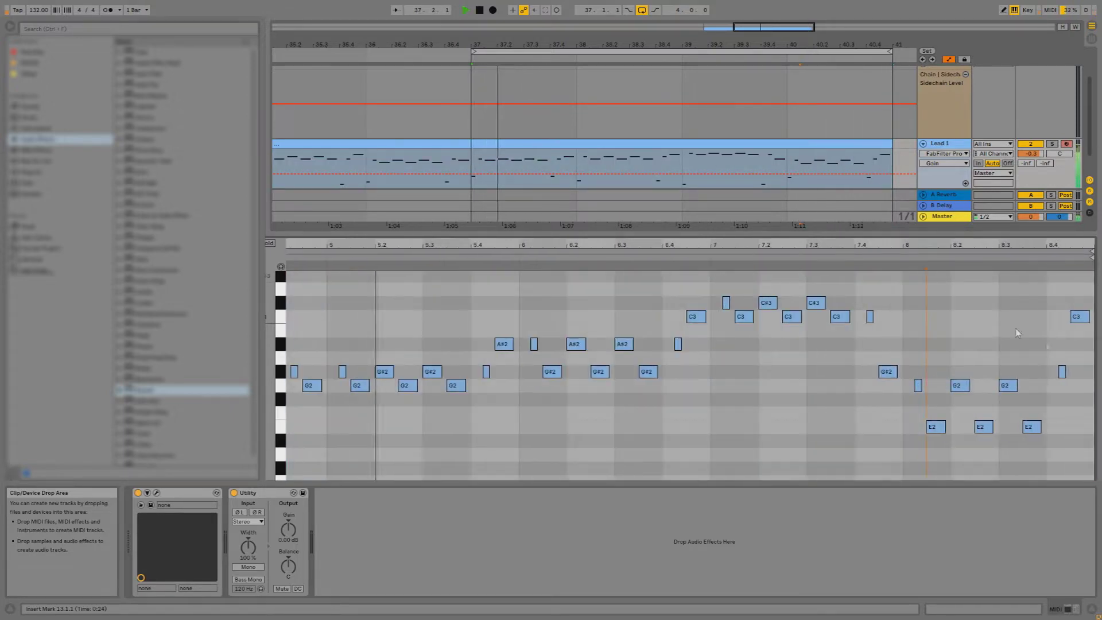
Set the note editor's adaptive grid to Medium and lower bar 8's final note to E2
left_click(803, 381)
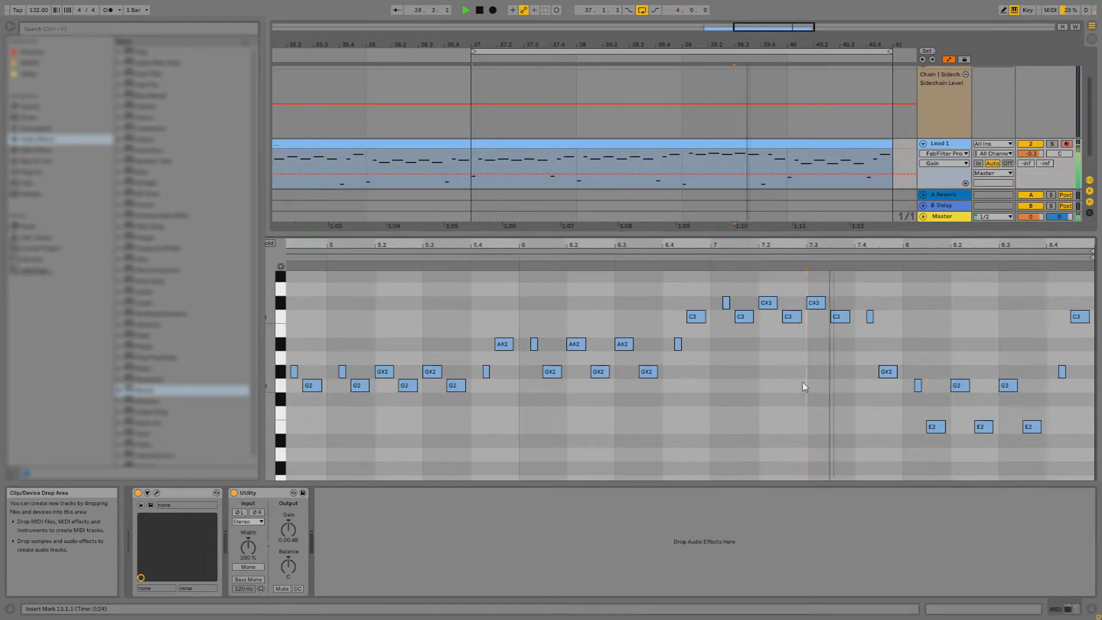
right_click(832, 330)
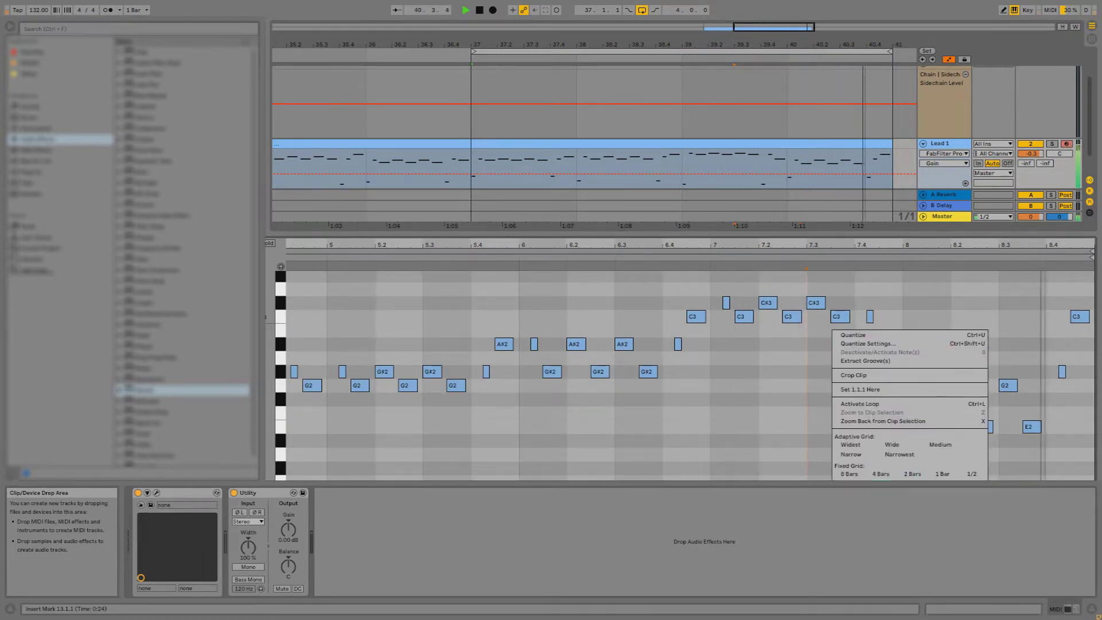
left_click(941, 448)
left_click_drag(1079, 316, 1078, 426)
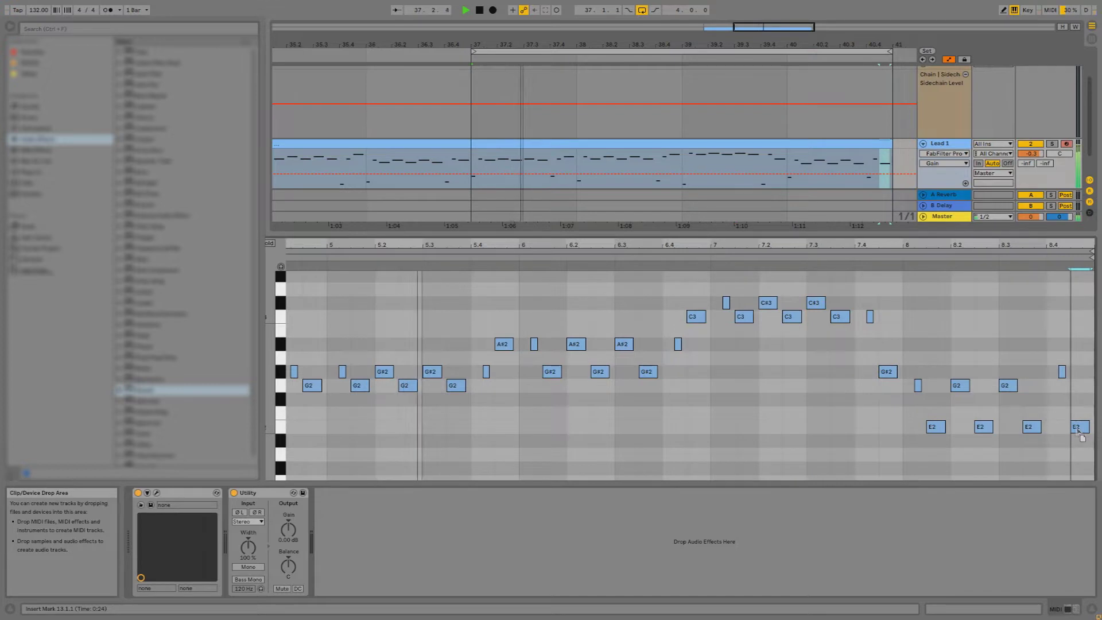
left_click(984, 313)
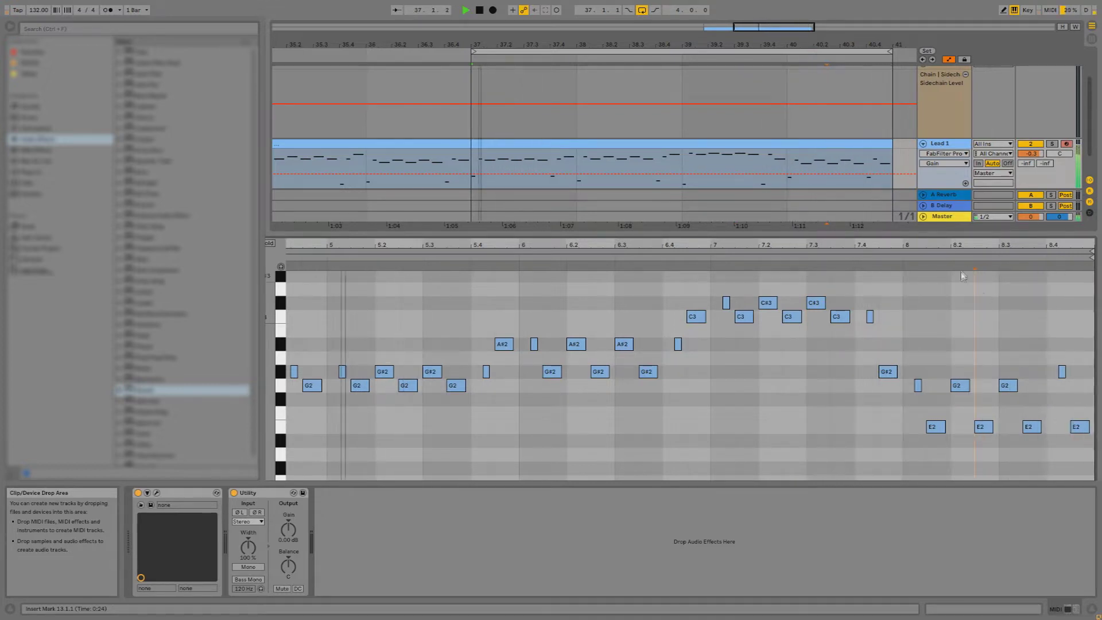
Try D#2 and D2 for bar 8's final note, and return it to E2
left_click_drag(1082, 428, 1082, 442)
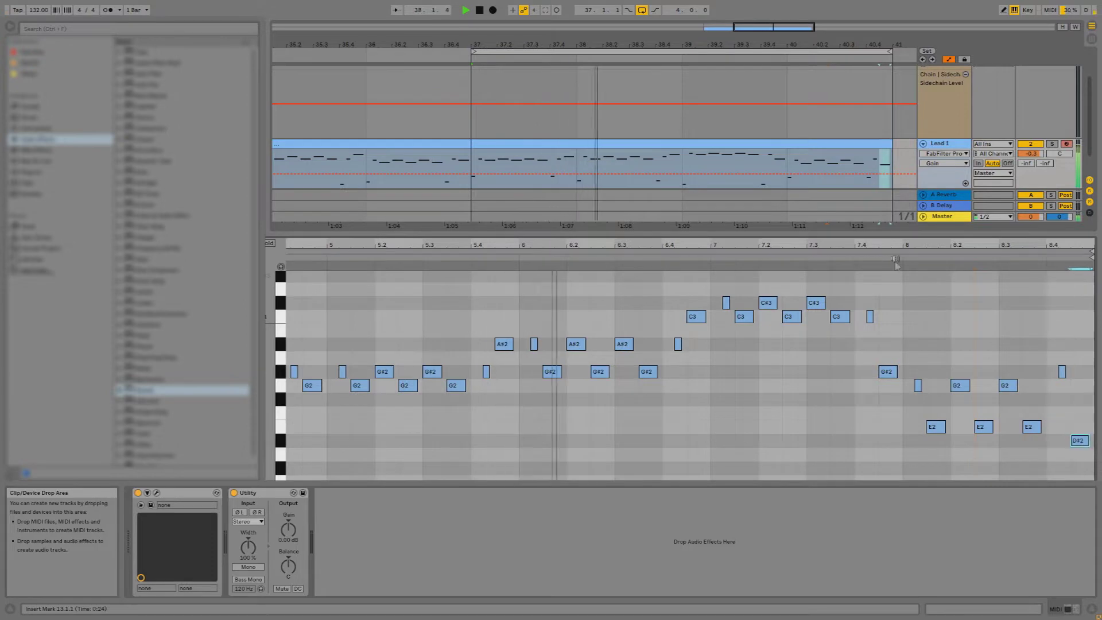
left_click(1027, 415)
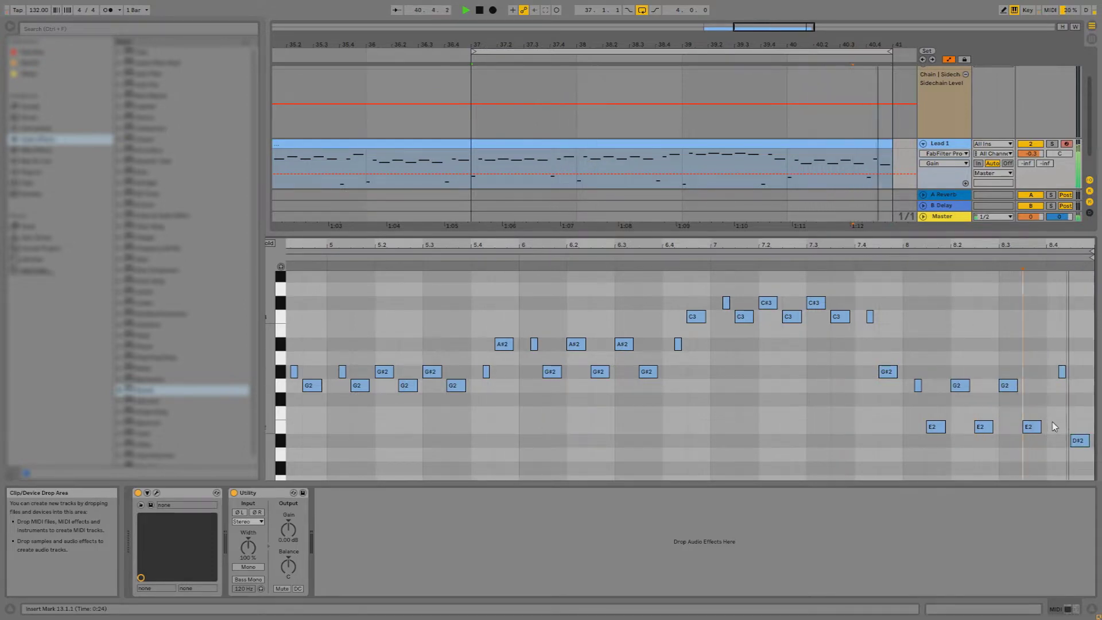
left_click_drag(1079, 440, 1080, 455)
left_click(996, 269)
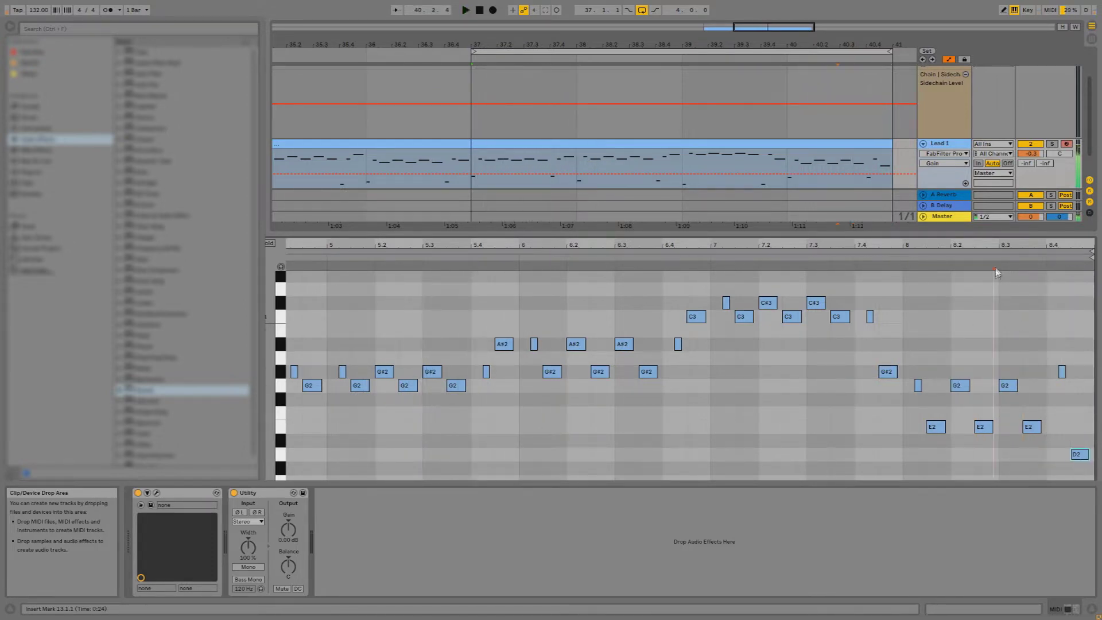
key("Up")
key("Up")
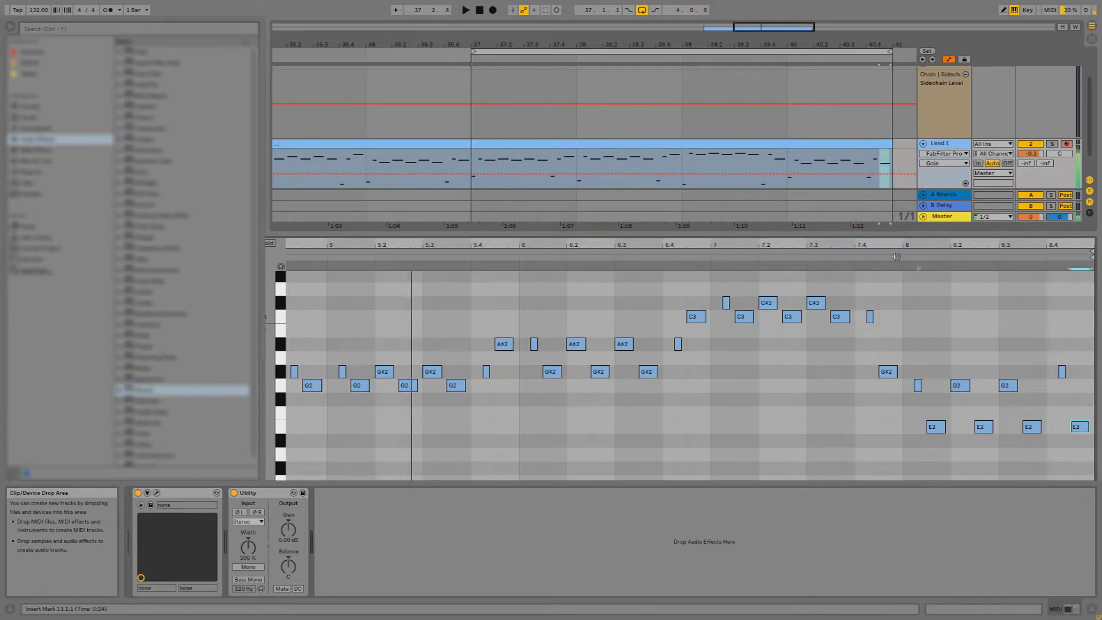
Extend the playback loop back to bar 33 so it covers the full eight-bar Build-Up section up to bar 41
left_click(878, 254)
key("space")
left_click_drag(879, 246, 881, 198)
key("space")
key("space")
key("ctrl+a")
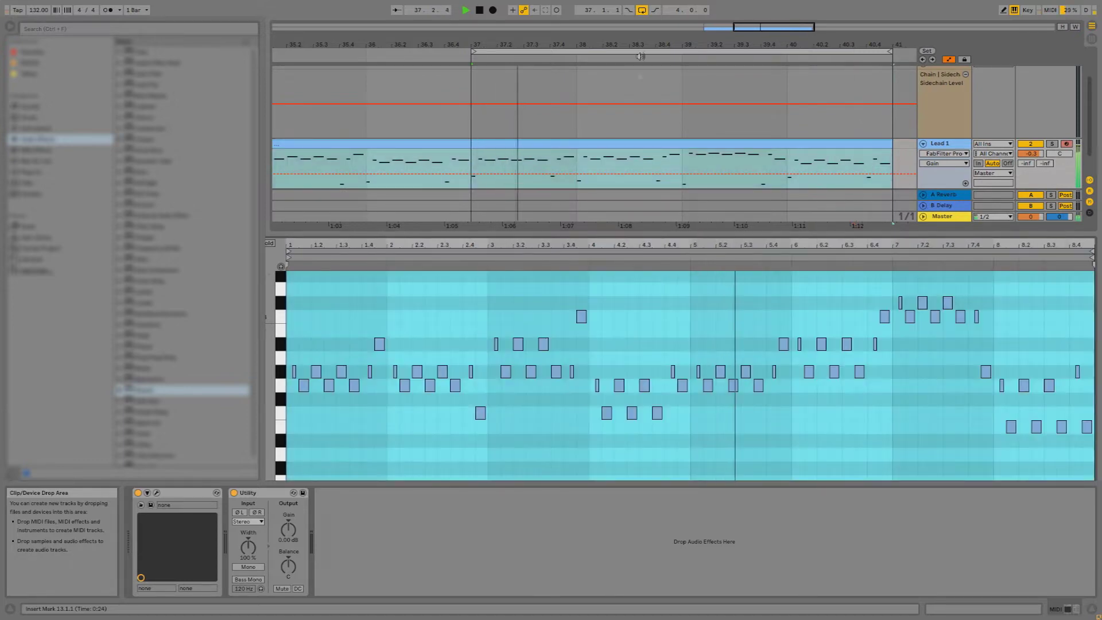
left_click_drag(637, 45, 630, 5)
left_click_drag(562, 51, 353, 51)
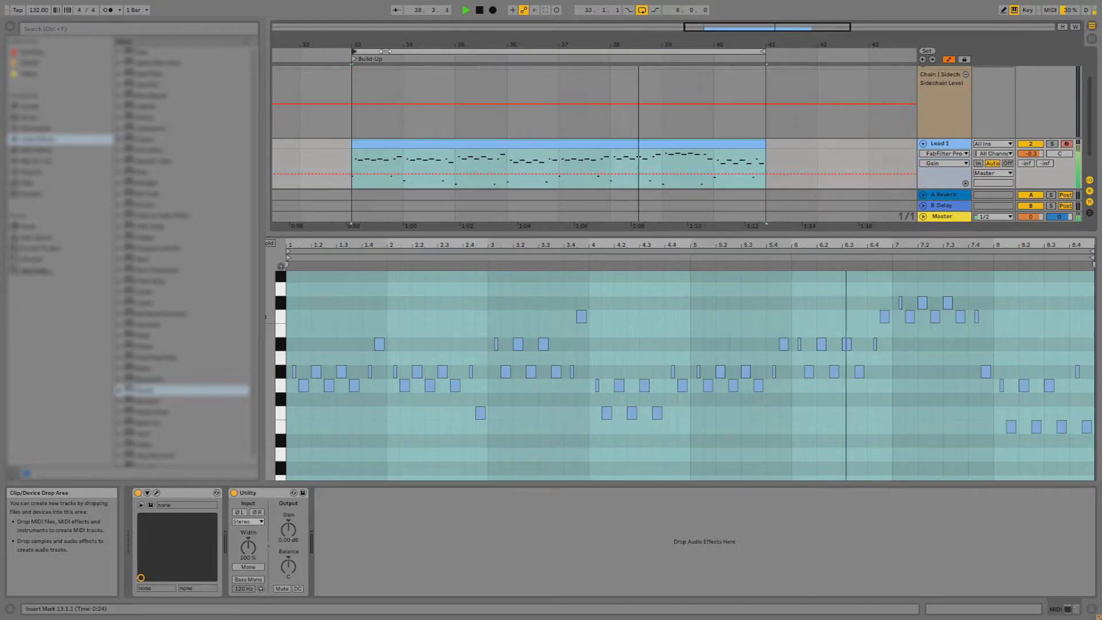
left_click(390, 52)
key("z")
Transpose all of the lead clip's notes down by four semitones and play back the looped section
double_click(449, 142)
scroll(469, 366, "down", 2)
key("ctrl+a")
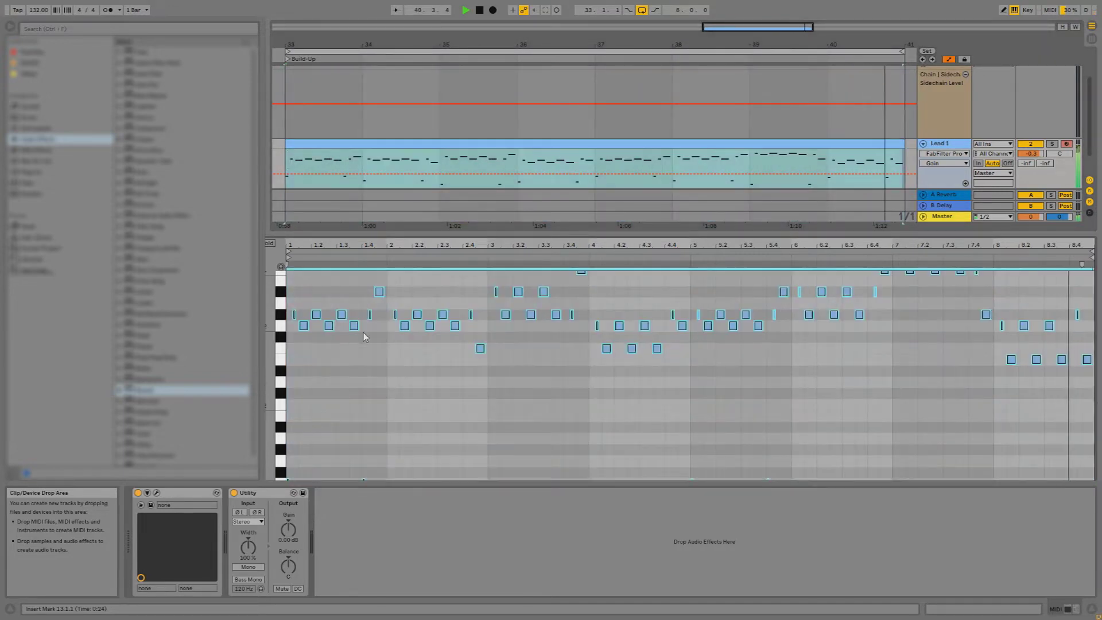
key("space")
left_click_drag(330, 328, 333, 373)
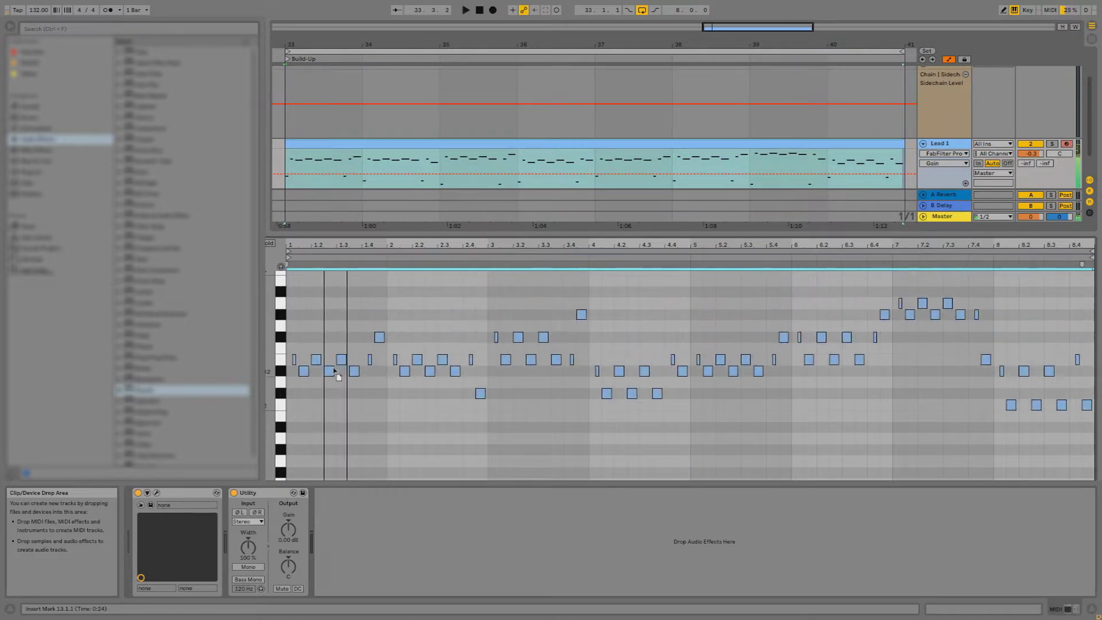
key("space")
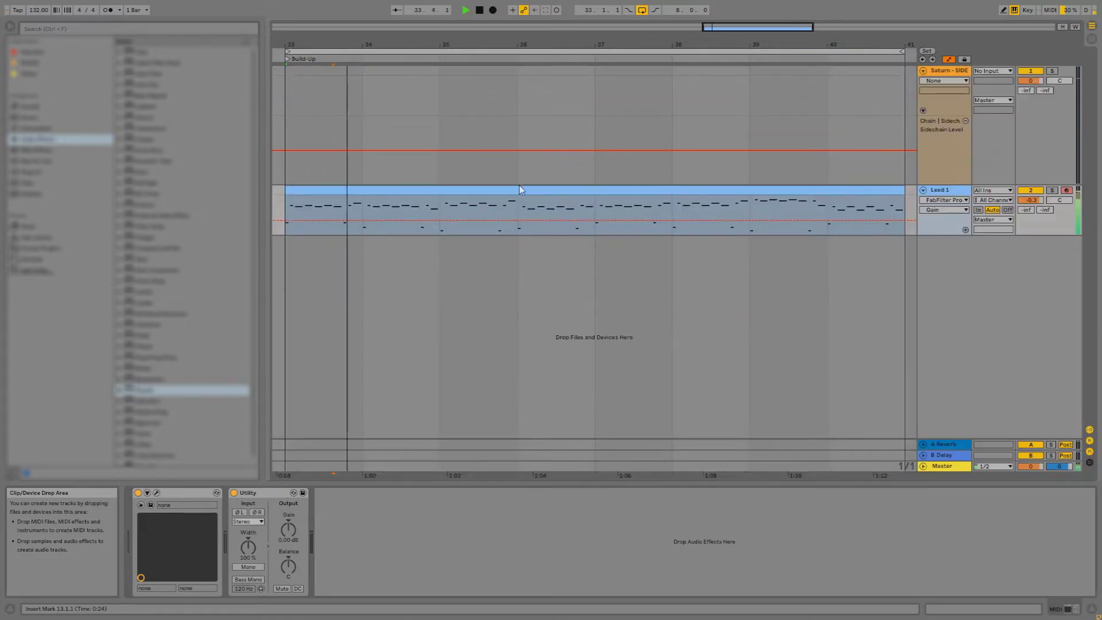
left_click(521, 190)
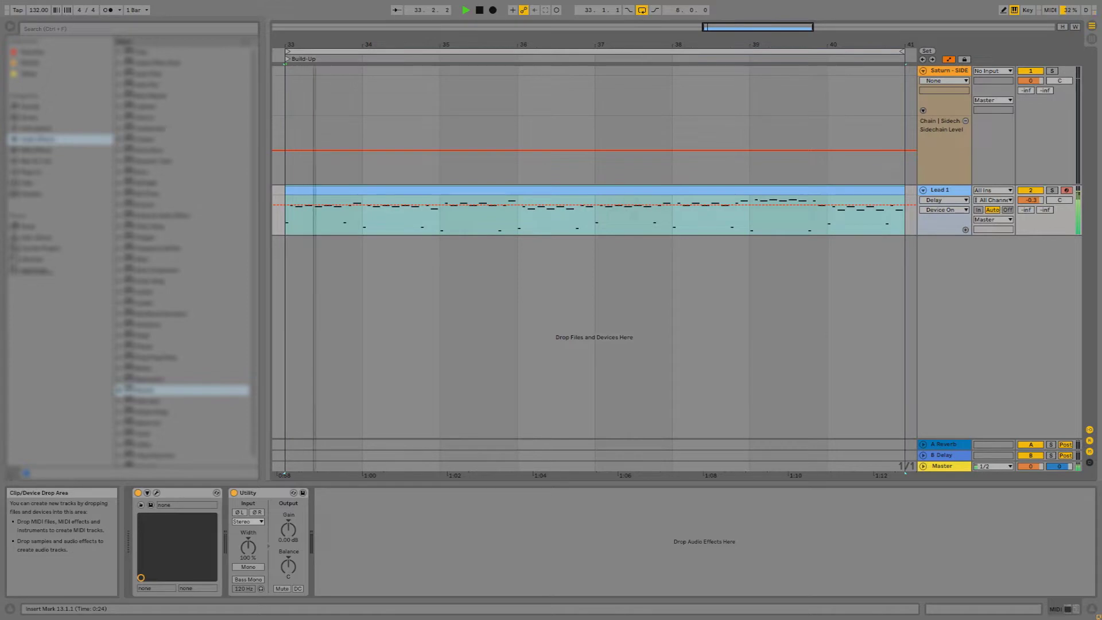
key("ctrl+z")
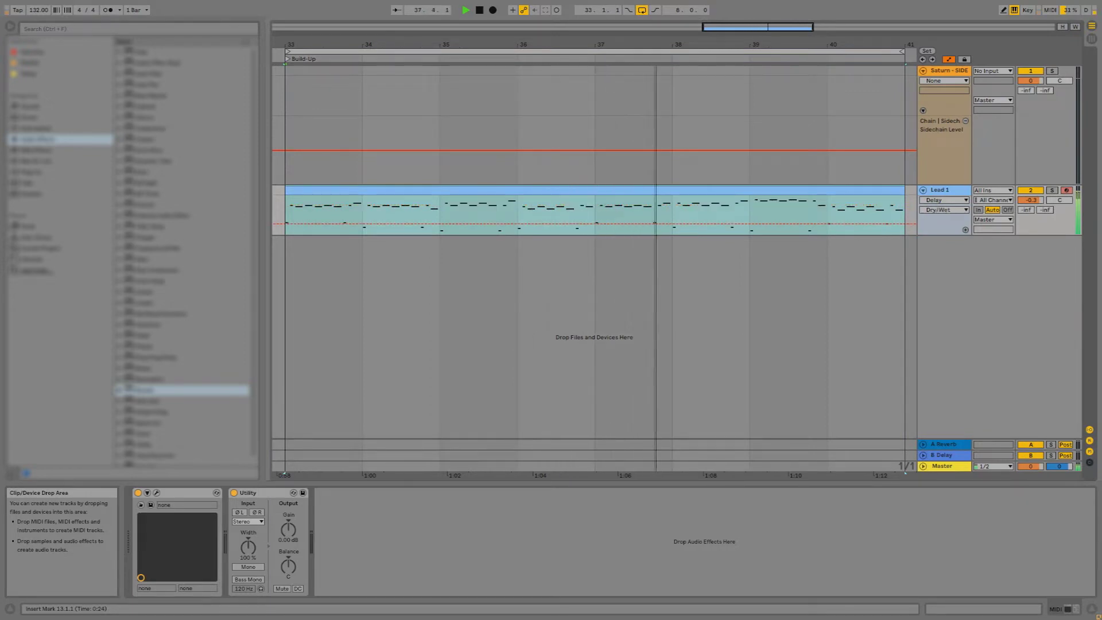
Raise all of the lead clip's notes by two semitones and listen to the result in the arrangement
key("shift+Tab")
left_click(792, 448)
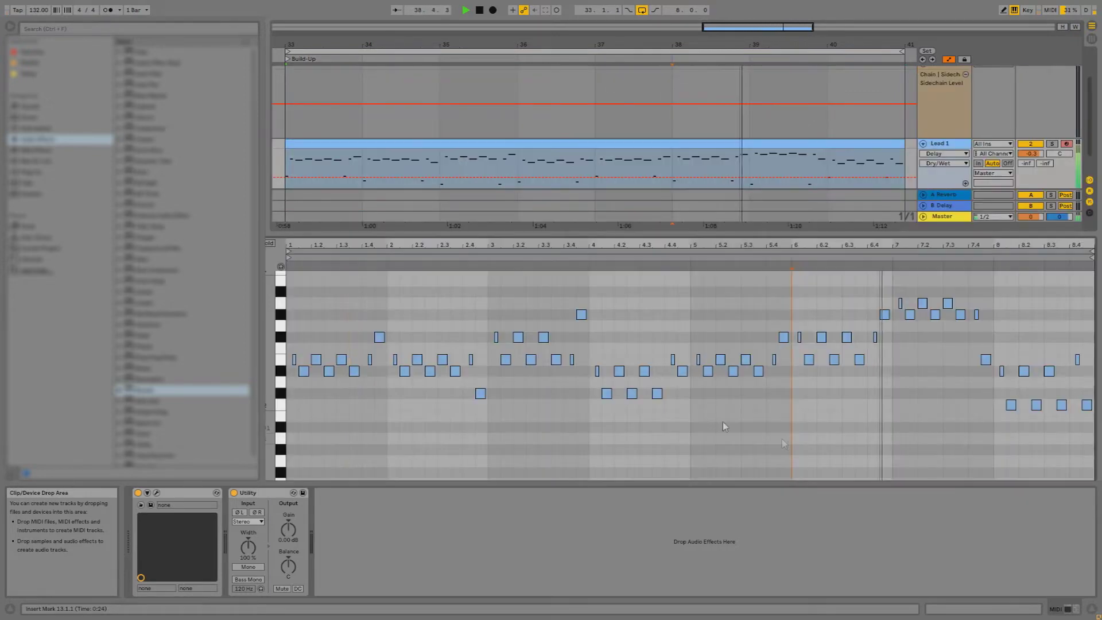
scroll(379, 339, "down", 1)
left_click_drag(298, 246, 322, 356)
key("ctrl+a")
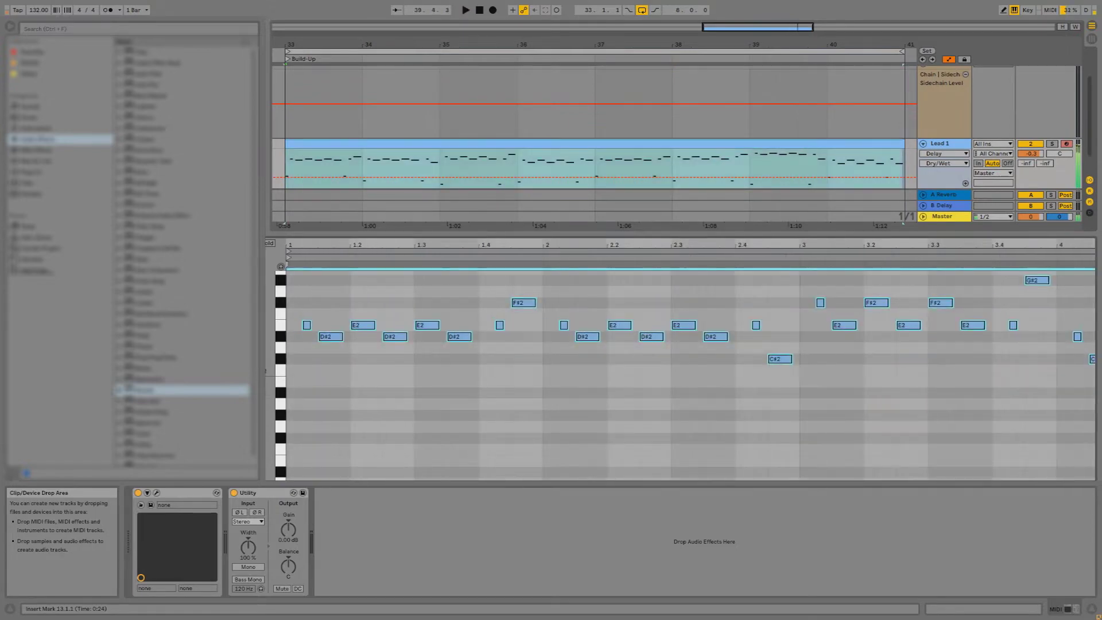
key("Up")
key("Up")
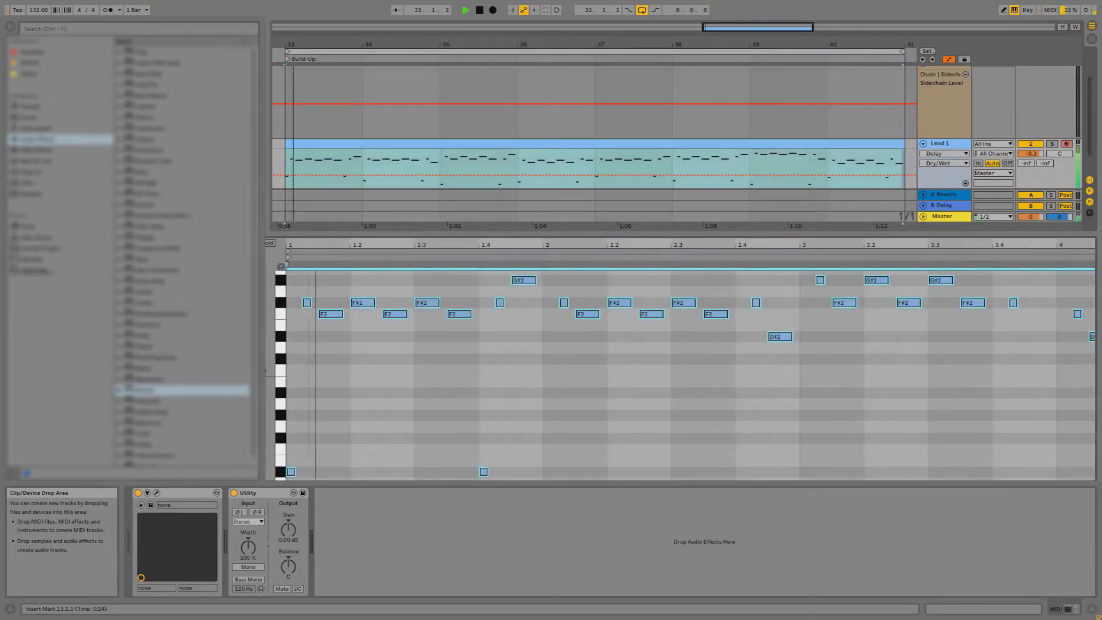
key("shift+Tab")
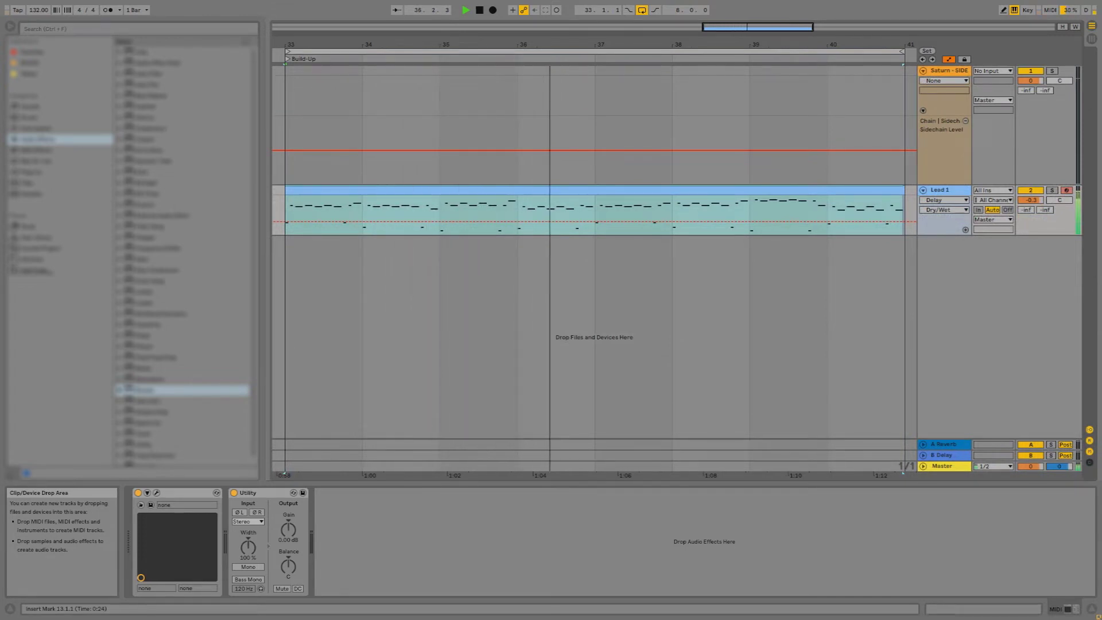
Bring up the Lead 1 plug-in windows and check the FabFilter Pro plug-in's Gain parameter
left_click_drag(515, 42, 514, 23)
key("ctrl+alt+p")
left_click(431, 266)
left_click(871, 93)
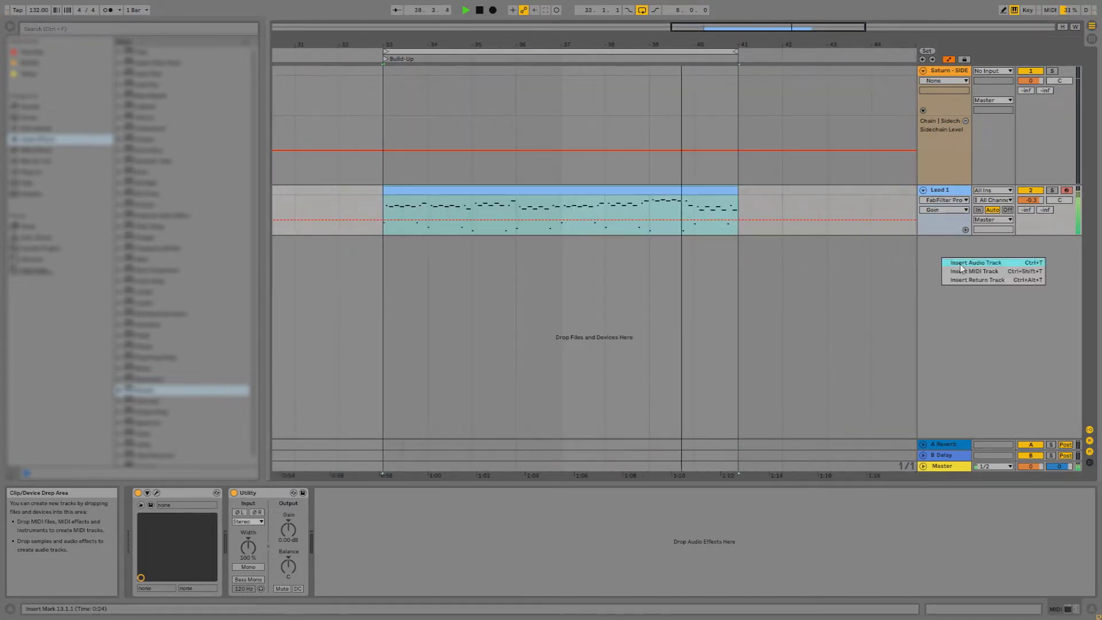
Insert a new audio track below Lead 1 and name it Cinematic D
key("ctrl+t")
key("ctrl+r")
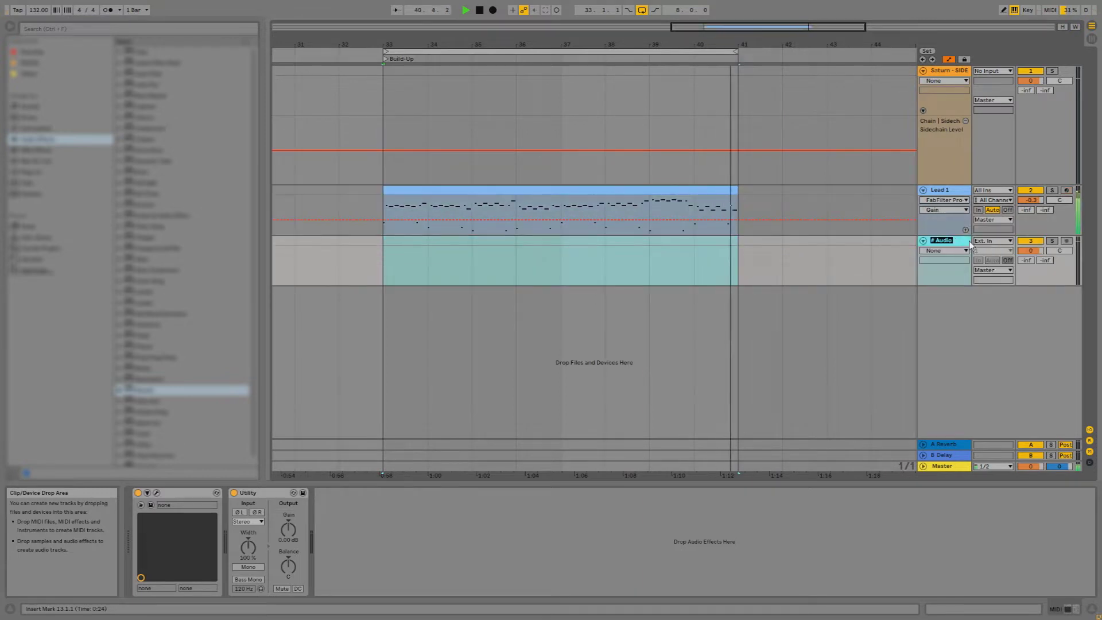
type("Cinematic D")
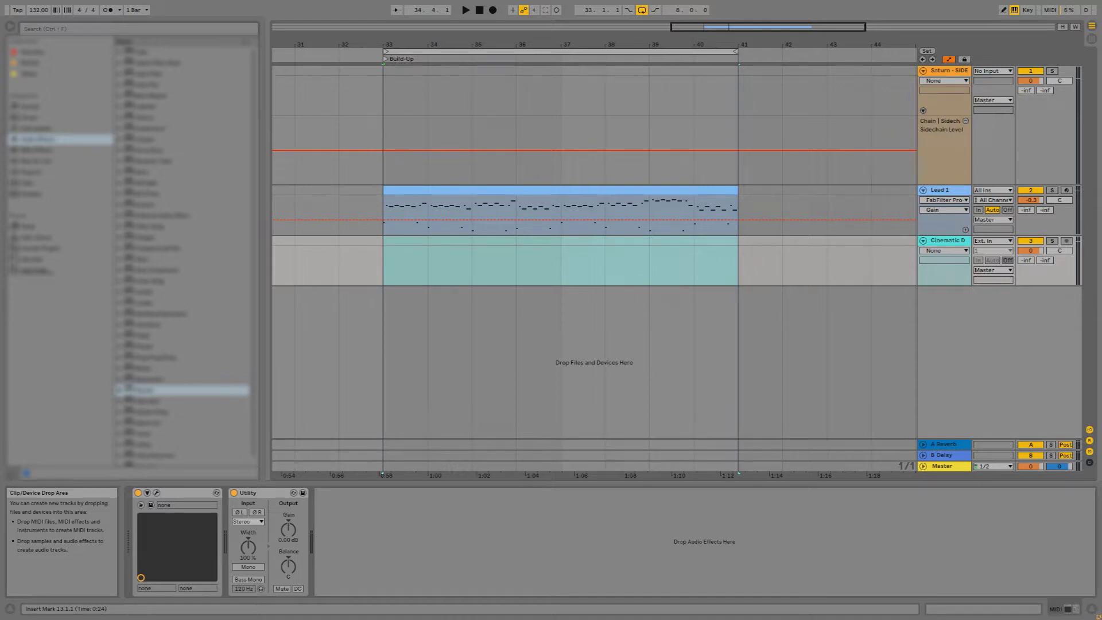
Place KSHMR_Cinematic_Drum_Loop_27 at bar 33 on the Cinematic D track and duplicate it to fill the loop up to bar 41
left_click_drag(426, 246, 432, 244)
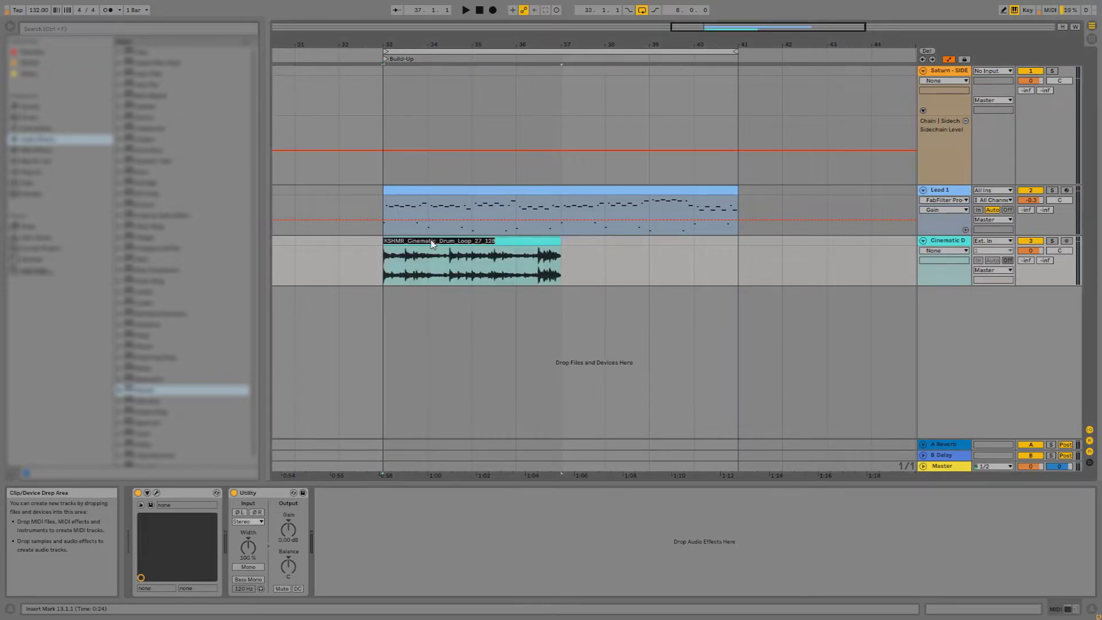
key("ctrl+d")
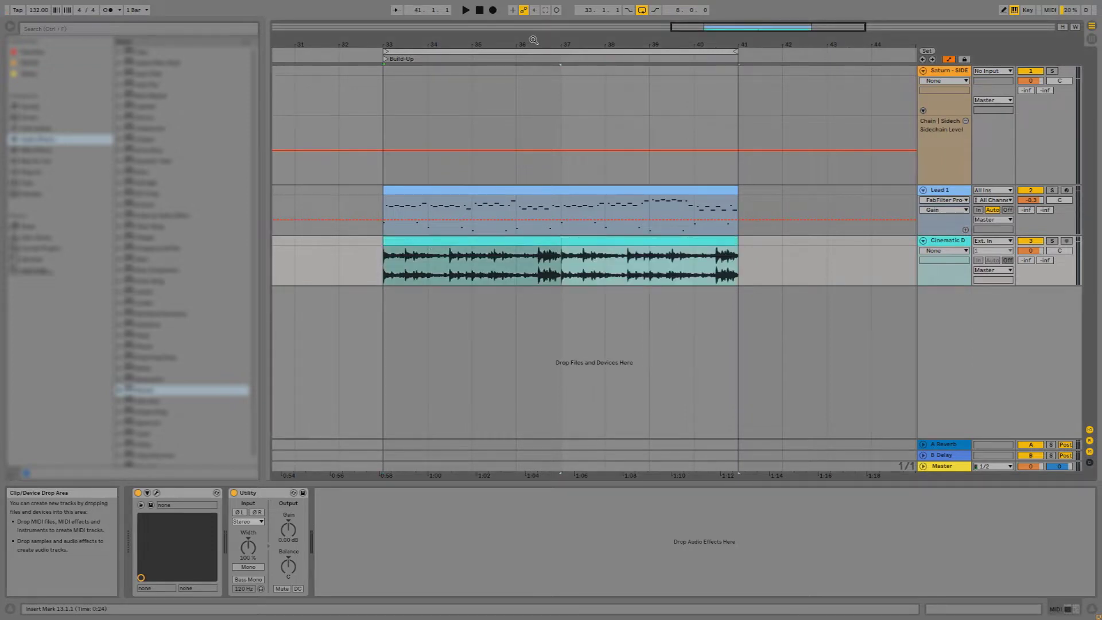
left_click(520, 51)
key("z")
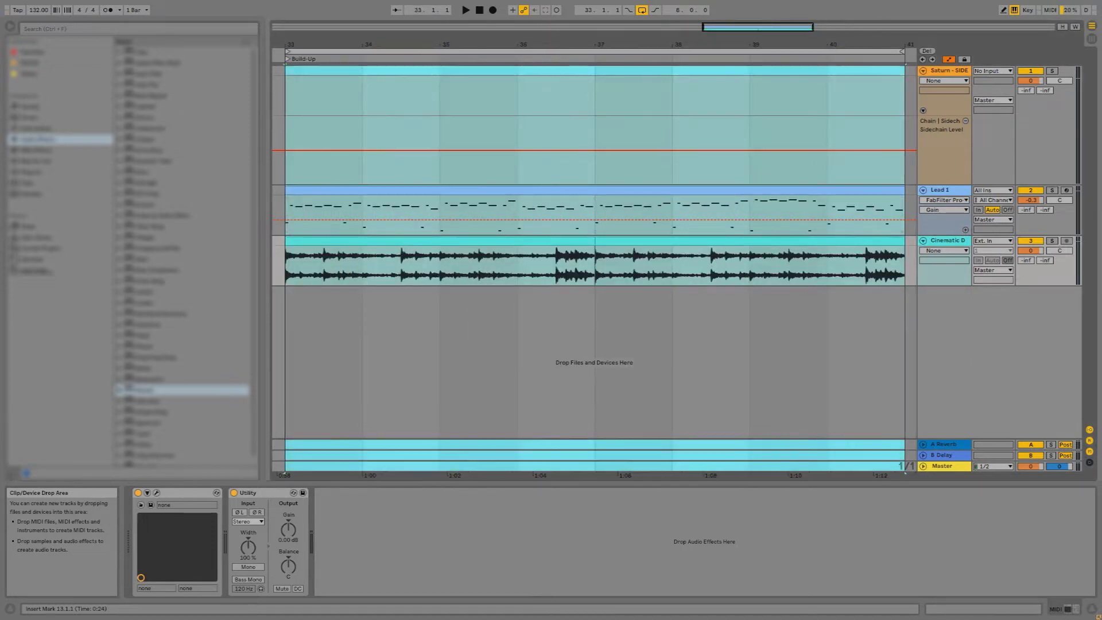
Examine the lead clip's notes across all eight bars and close the note editor
double_click(530, 200)
right_click(581, 405)
left_click(630, 351)
scroll(459, 345, "up", 4)
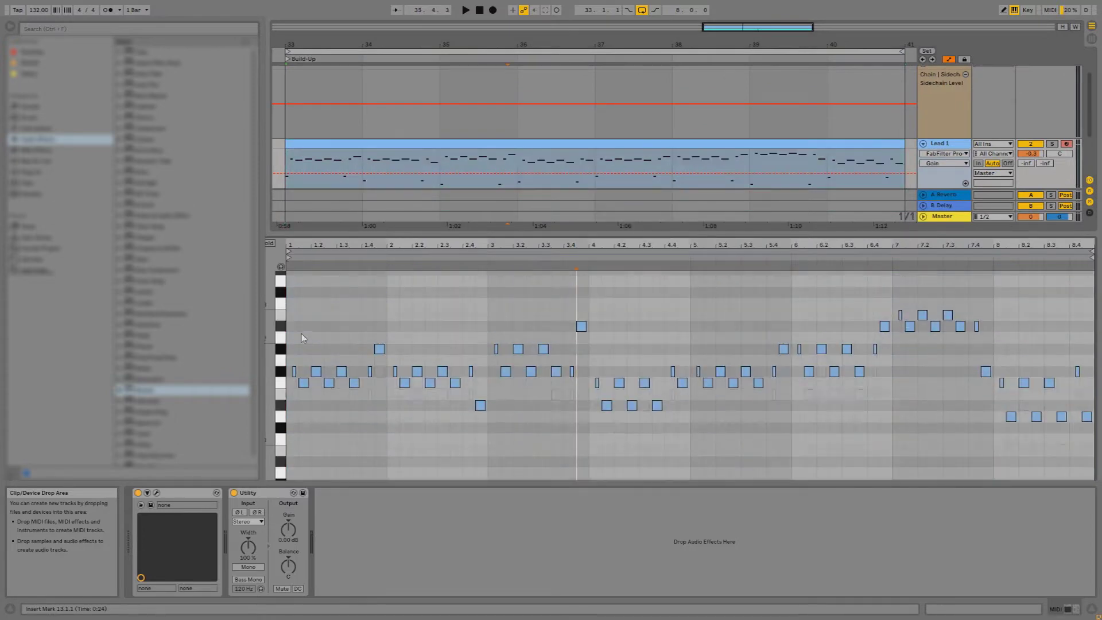
left_click_drag(293, 301, 1095, 478)
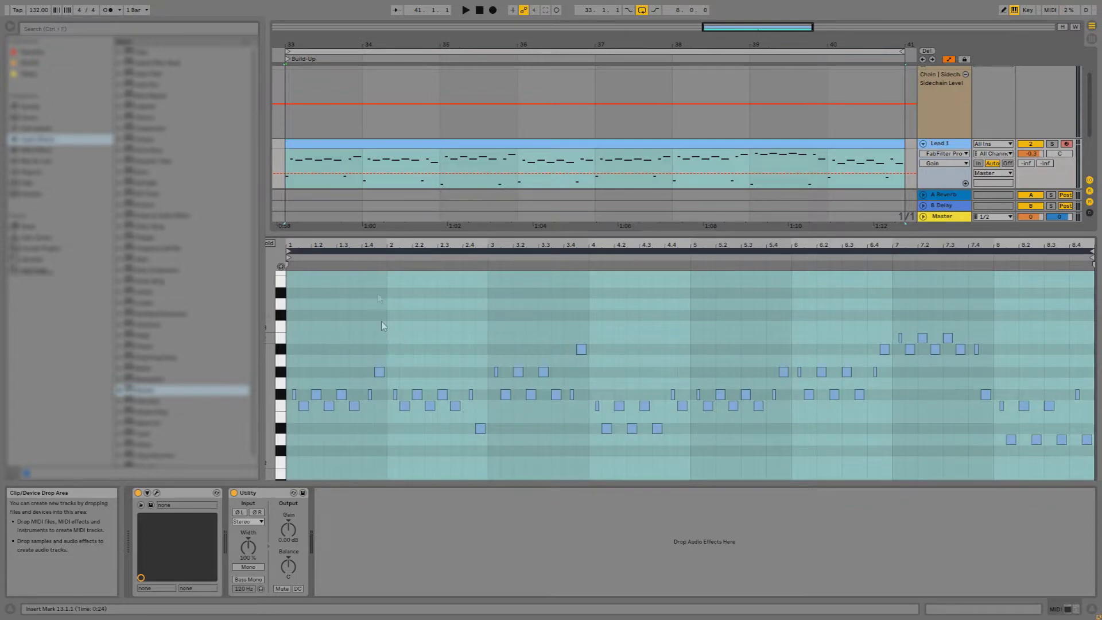
left_click(349, 317)
key("ctrl+a")
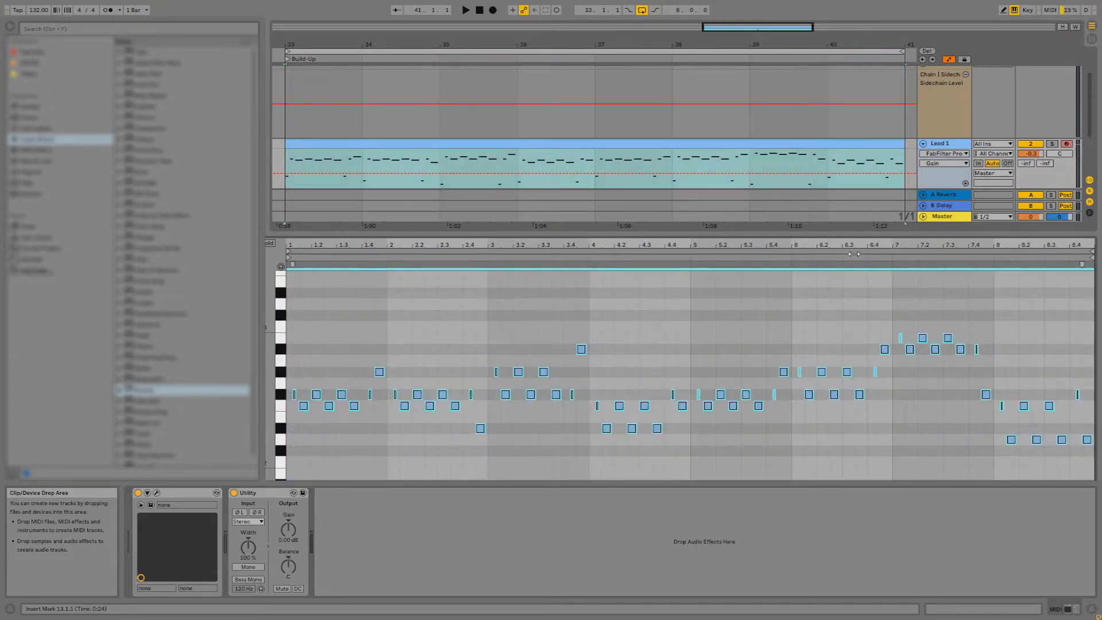
left_click_drag(861, 242, 871, 332)
left_click_drag(931, 349, 929, 350)
left_click(1066, 610)
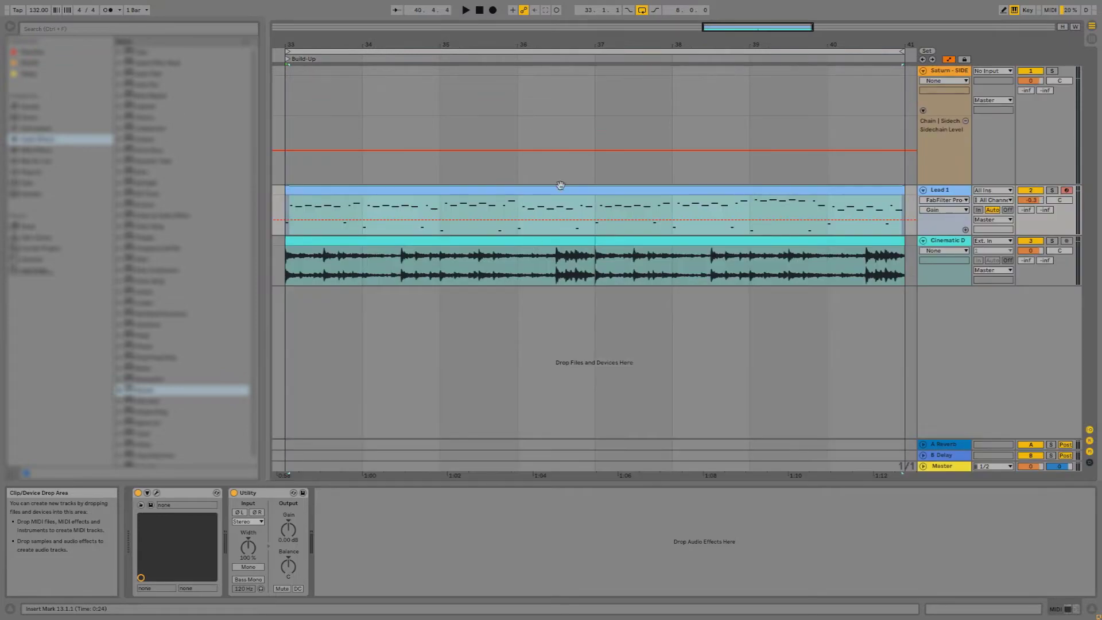
Play the loop in the Session mixer to check the levels, and mute the Cinematic D track
left_click(586, 53)
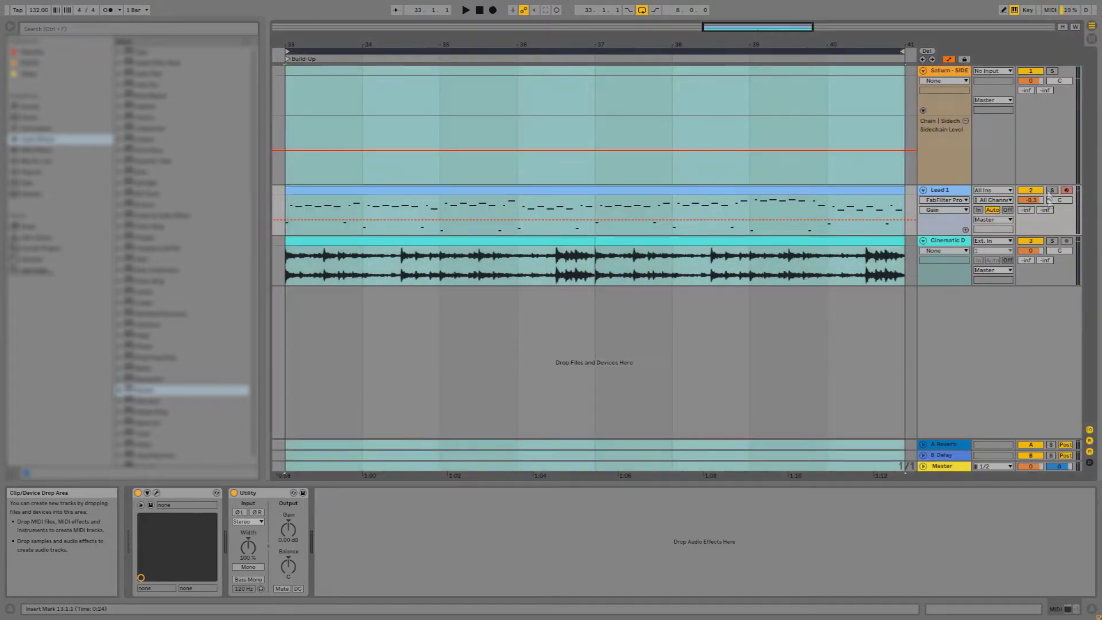
left_click(714, 364)
key("Tab")
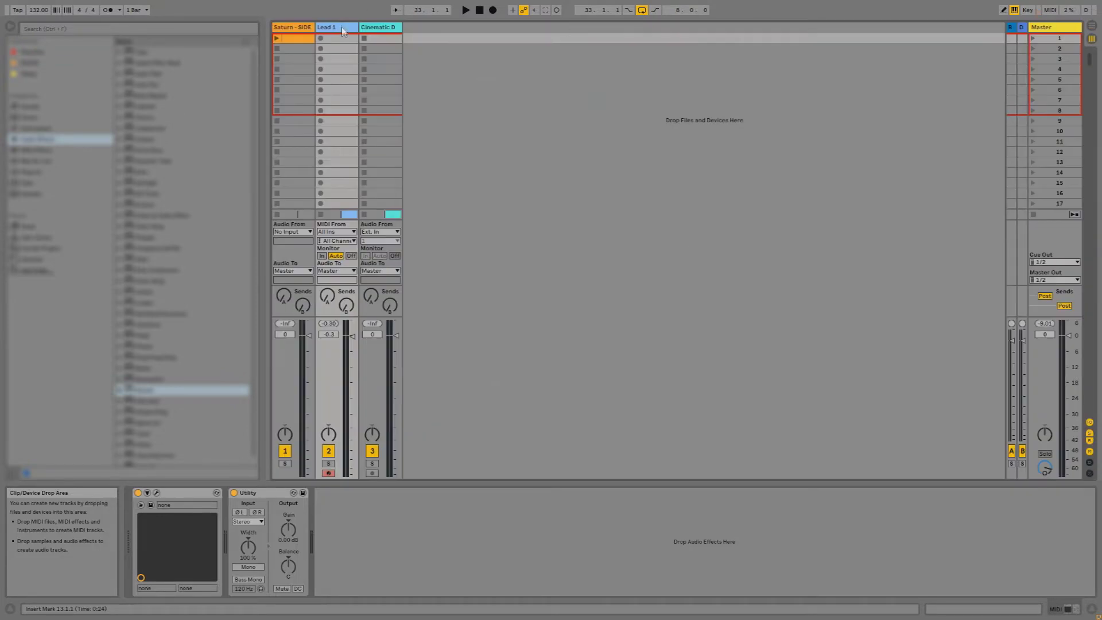
key("space")
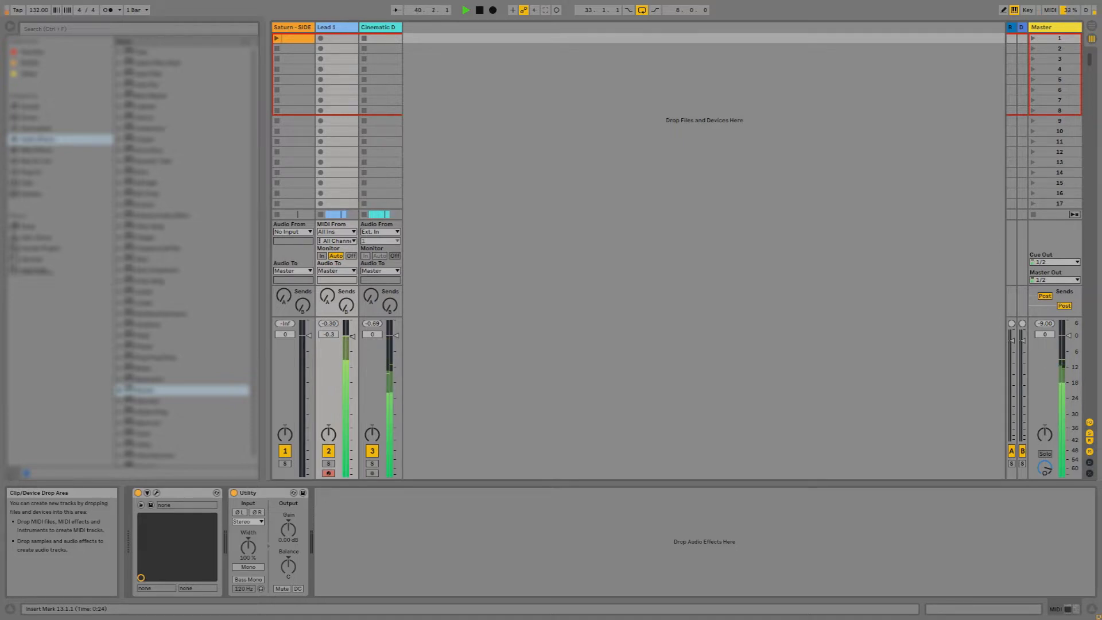
left_click(373, 452)
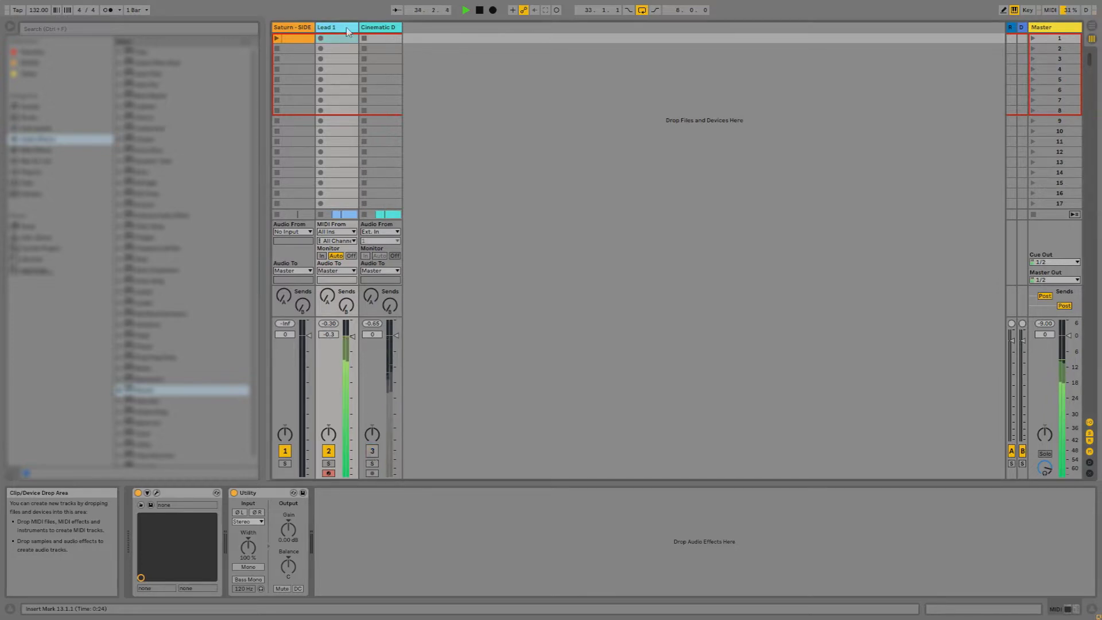
Return to the Arrangement, restart playback from bar 33, and set Lead 1's automation display to None
key("Tab")
left_click_drag(587, 45, 585, 27)
key("space")
key("space")
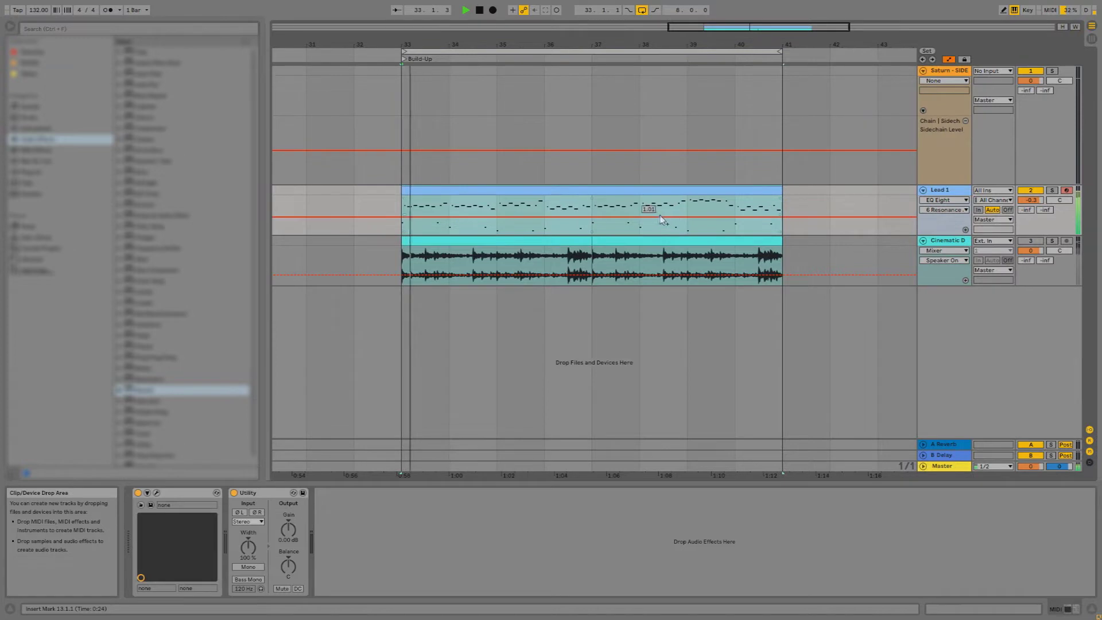
left_click(945, 200)
left_click(936, 213)
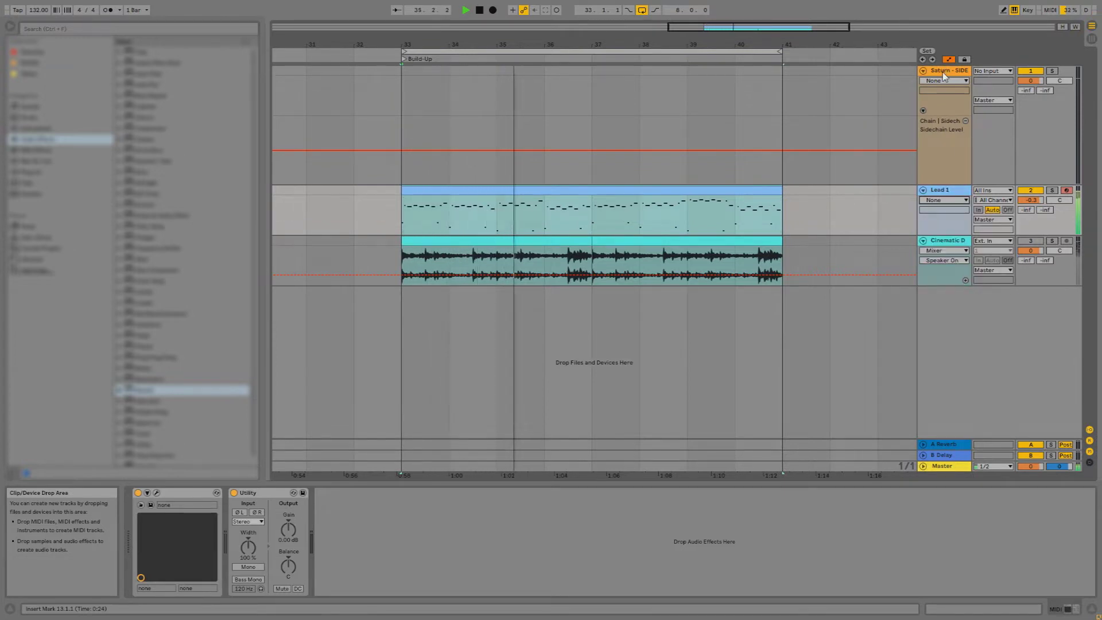
Stop playback and select the Lead 1 track
left_click(943, 72)
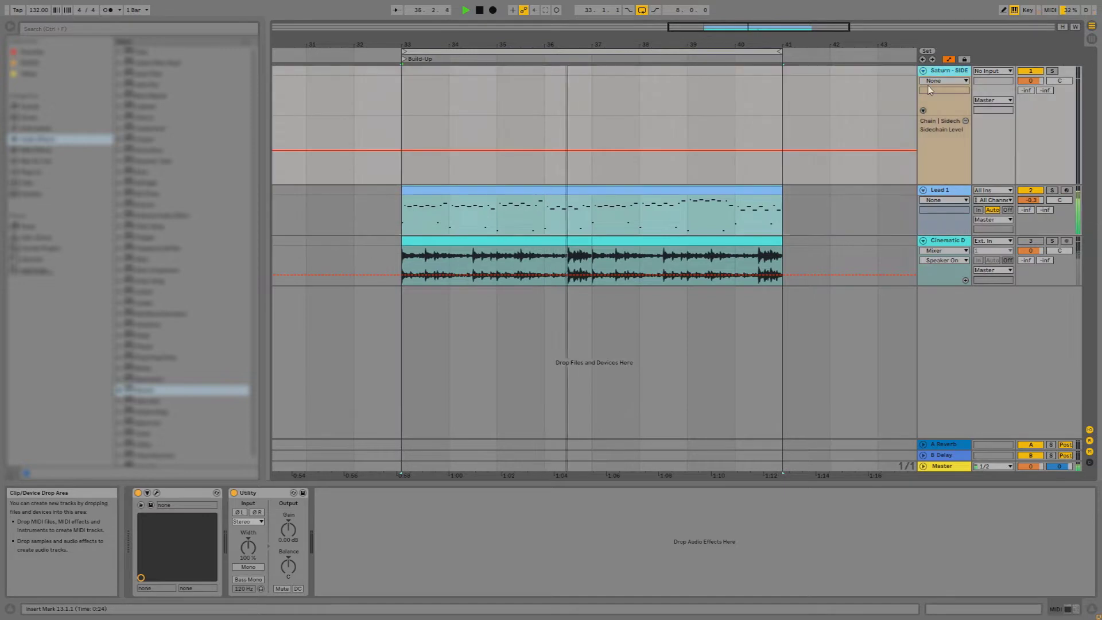
key("space")
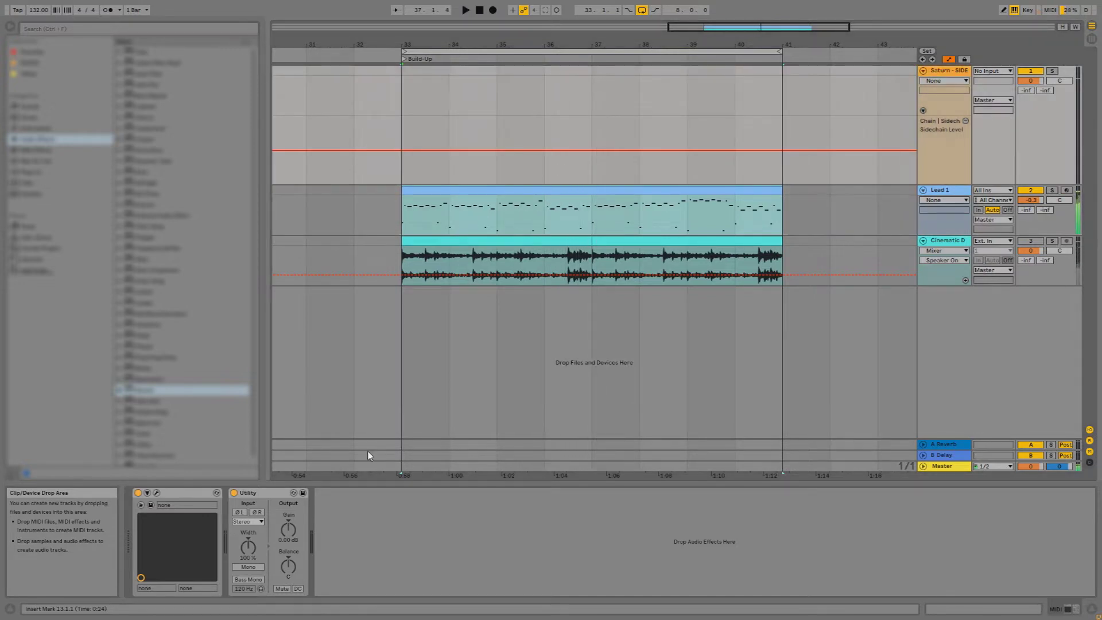
left_click(945, 242)
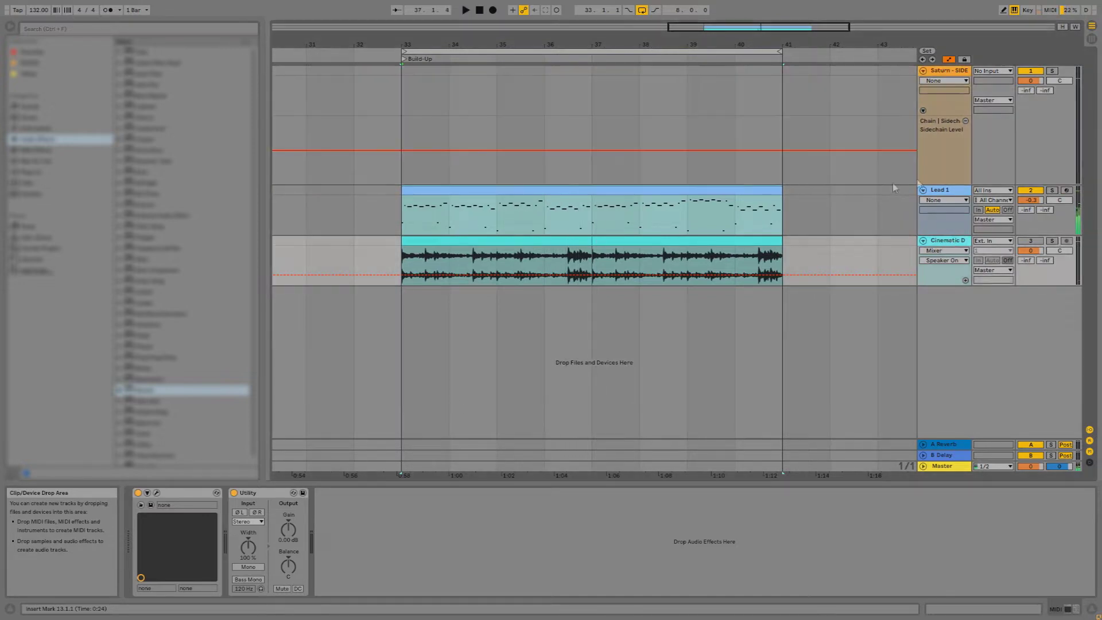
left_click(796, 197)
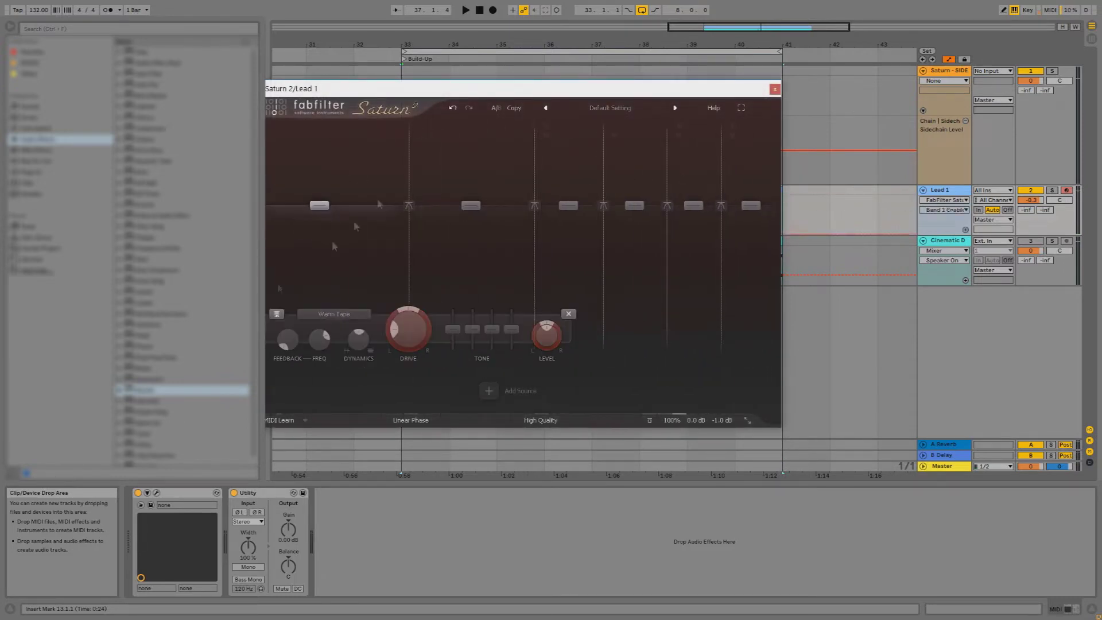
Set the band crossover slopes in Lead 1's Saturn 2 to 48 dB/oct and shift the lowest crossover slightly higher in frequency
left_click(415, 205)
left_click(429, 268)
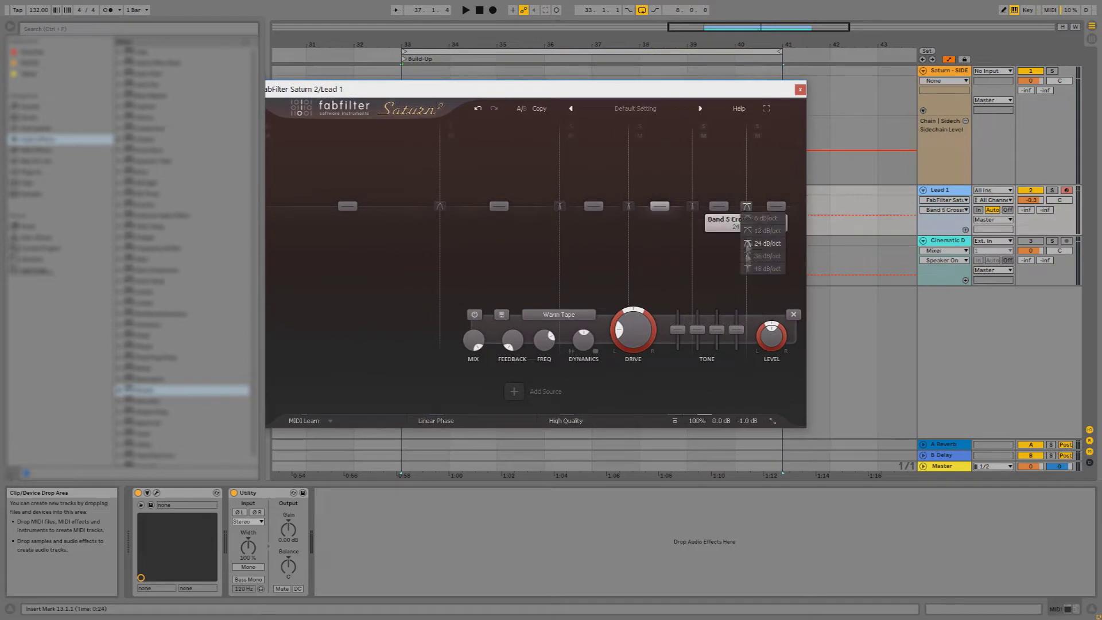
left_click(748, 256)
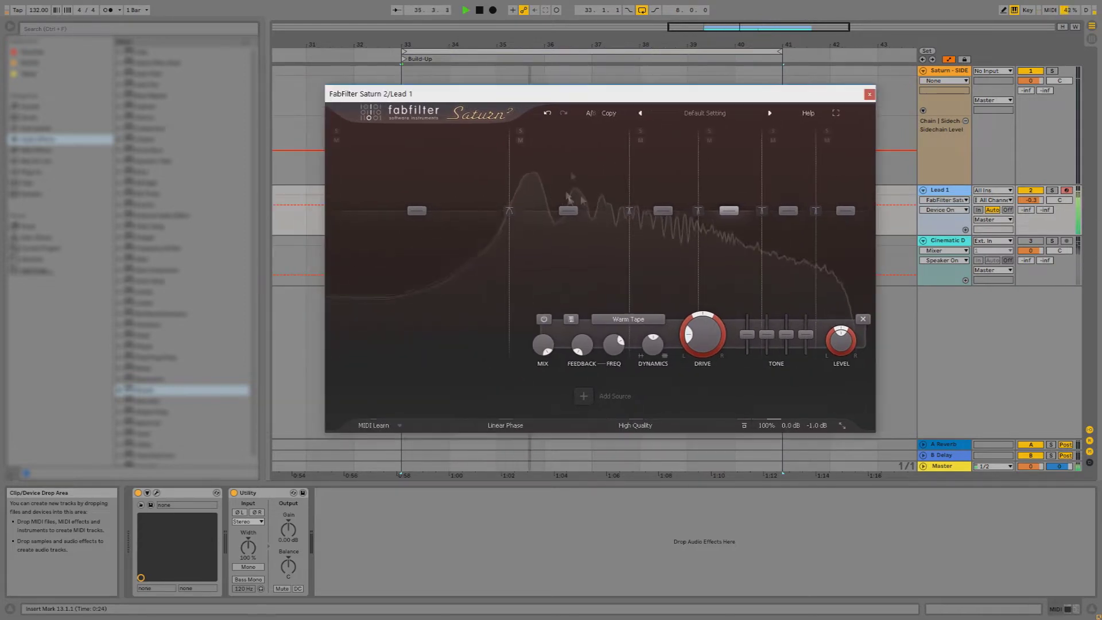
left_click_drag(510, 236, 525, 238)
left_click(522, 211)
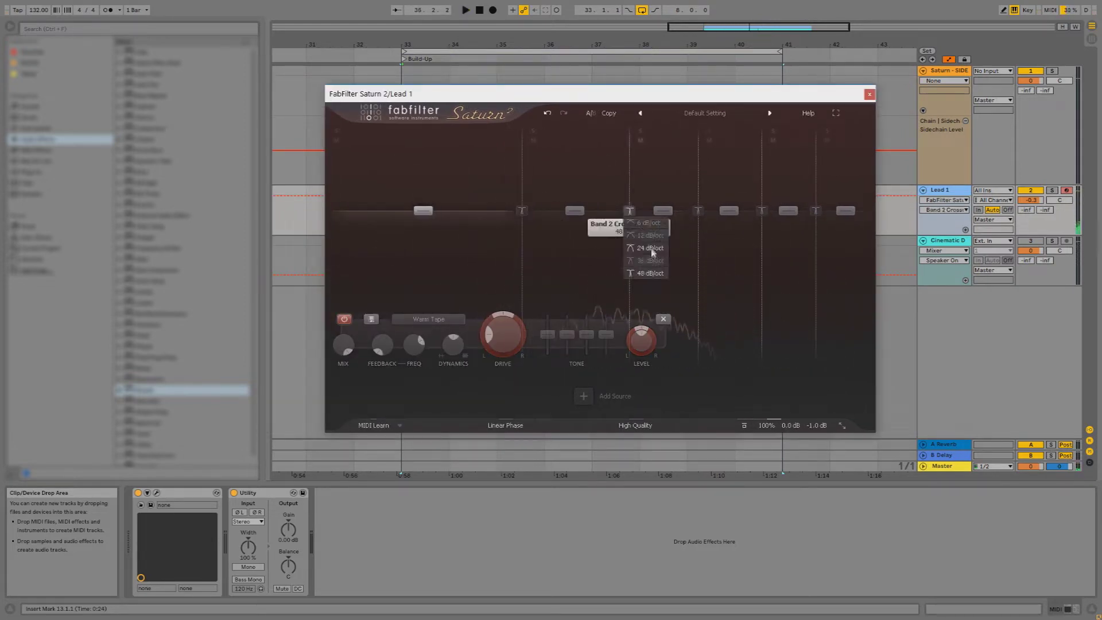
left_click(653, 253)
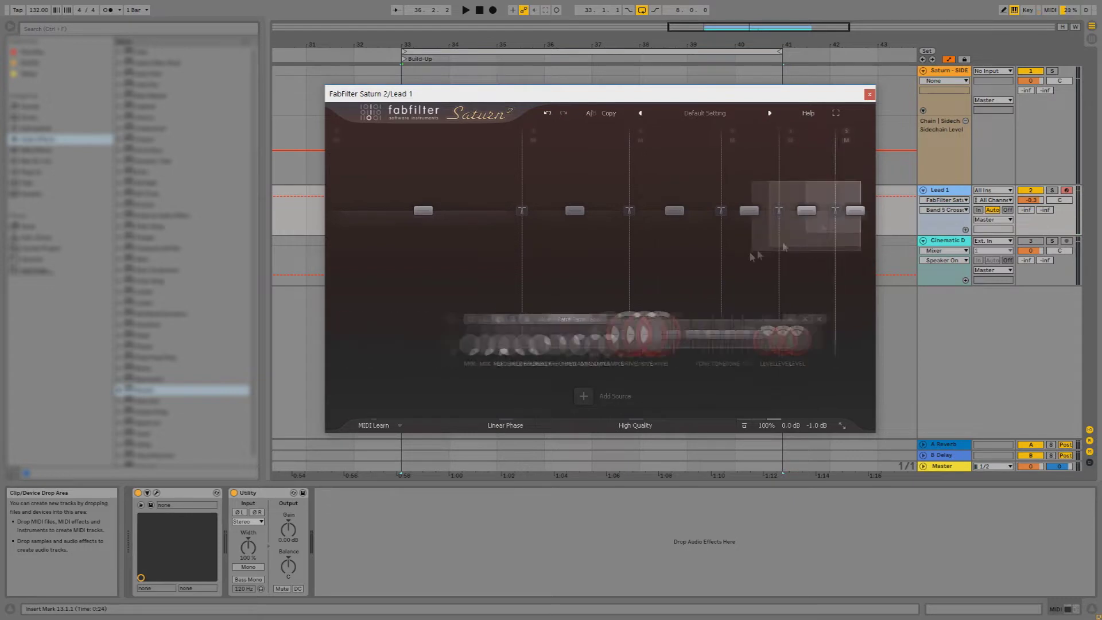
Apply the Clean Tube style to Saturn 2's three highest bands and raise their drive
left_click(629, 320)
mouse_move(639, 339)
left_click(715, 344)
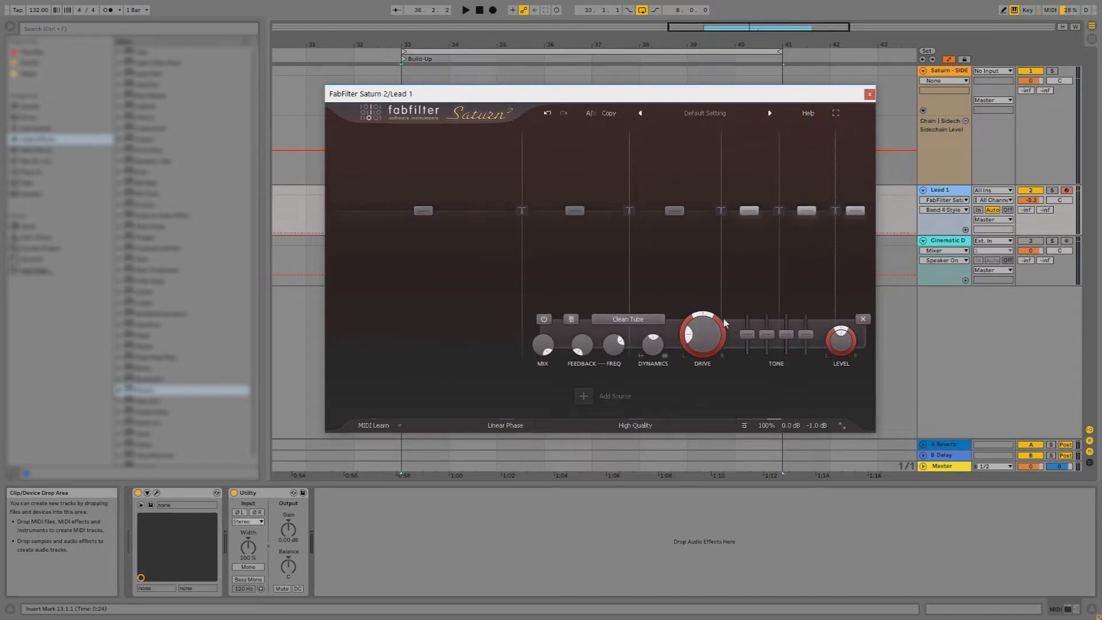
left_click_drag(695, 347, 695, 304)
Lower Saturn 2's overall mix to 26%, enlarge the plugin window and check the processing mode options
mouse_move(815, 426)
left_click_drag(826, 410, 808, 411)
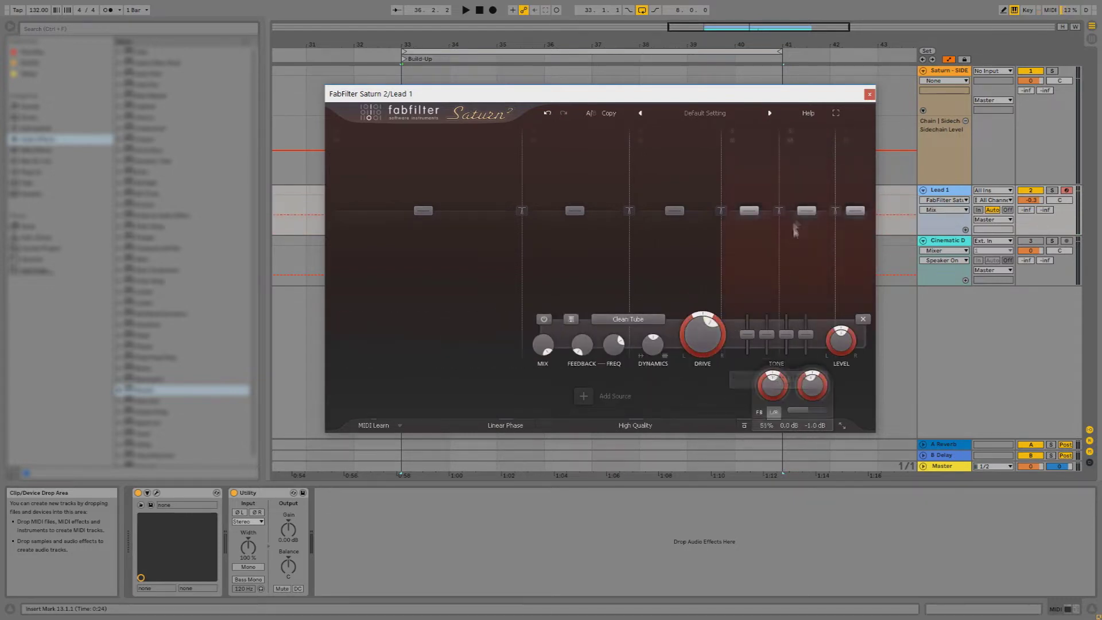
left_click(843, 426)
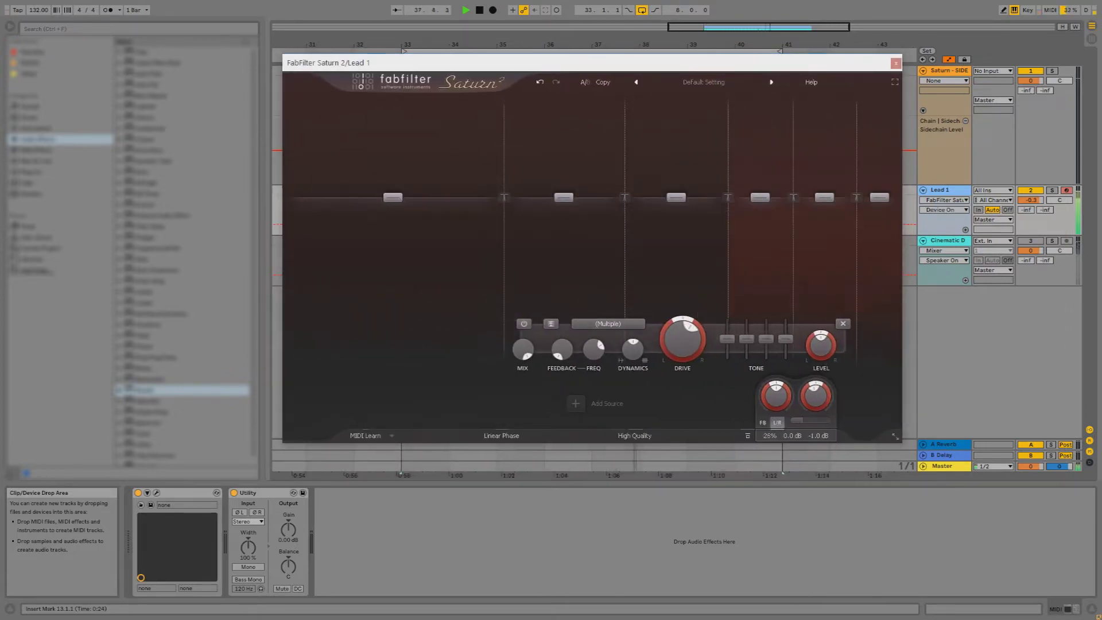
left_click(502, 435)
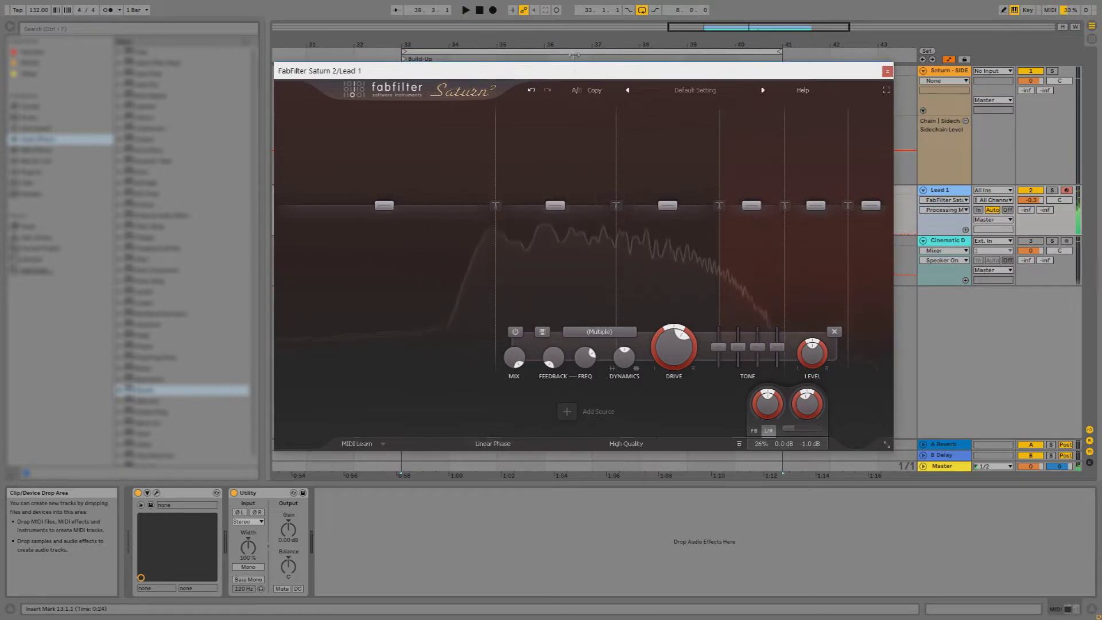
Select Saturn 2's three highest bands, fine-tune their drive and raise their output levels slightly
left_click_drag(874, 161, 747, 248)
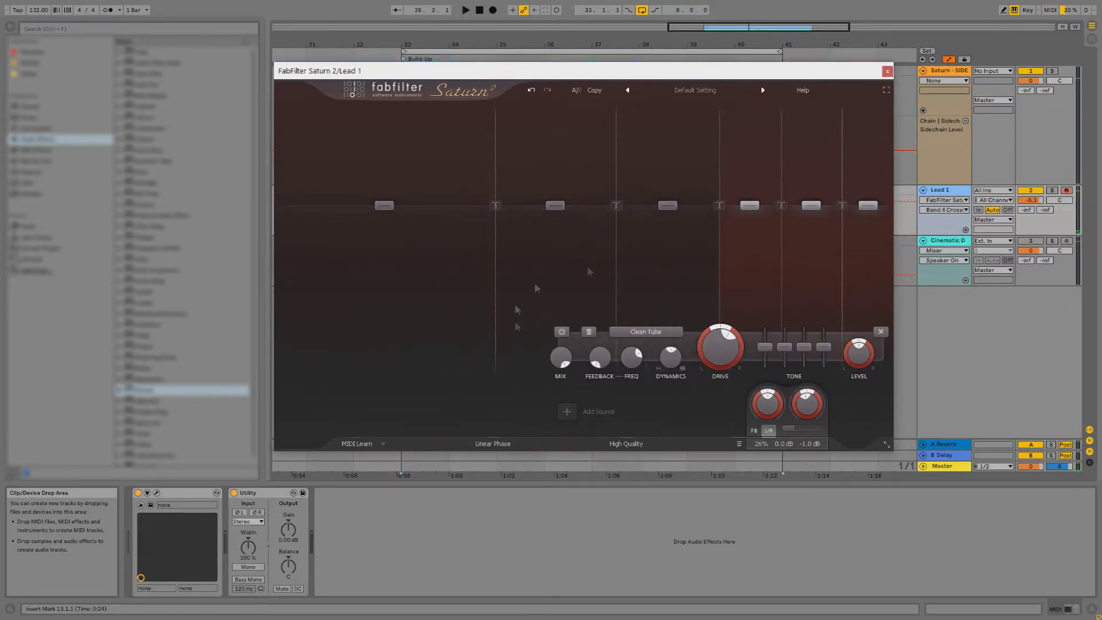
left_click_drag(723, 350, 723, 347)
left_click_drag(863, 209, 862, 195)
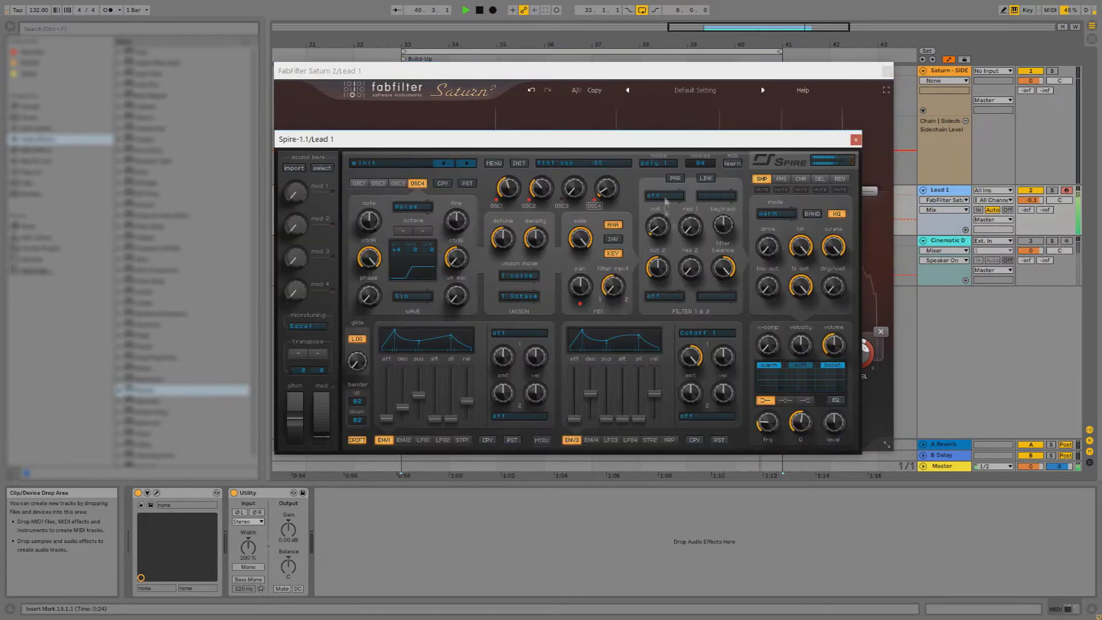
Set Spire's filter 1 to perfecto LP4 with the cutoff fully open, and assign LFO1 to Osc1 Pitch with a small amount
left_click(665, 196)
left_click(669, 225)
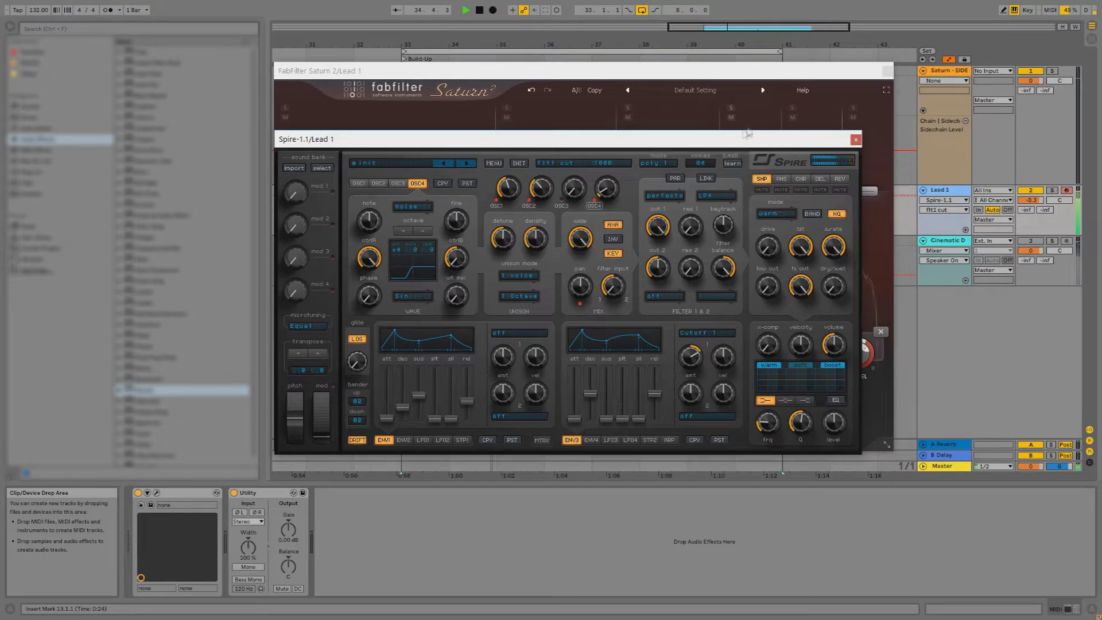
left_click(423, 440)
left_click(520, 333)
left_click(506, 360)
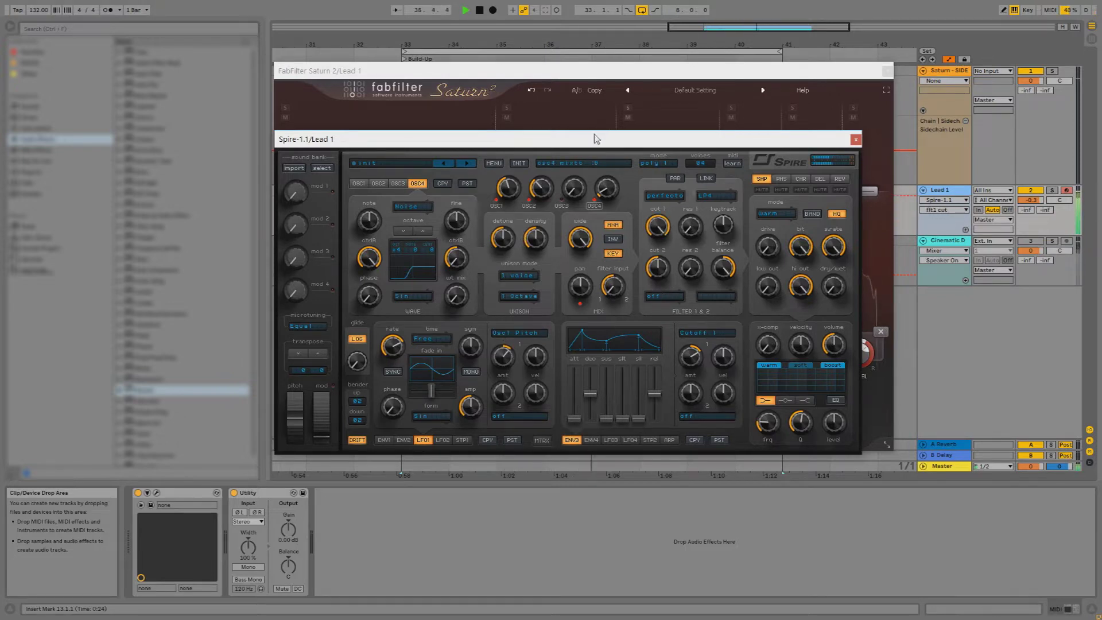
Close the Saturn 2 window and assign Spire's Env2 to Osc1 Pitch in its first modulation slot
left_click_drag(597, 136, 619, 115)
left_click(888, 71)
left_click_drag(770, 121, 768, 115)
left_click(423, 410)
left_click(527, 304)
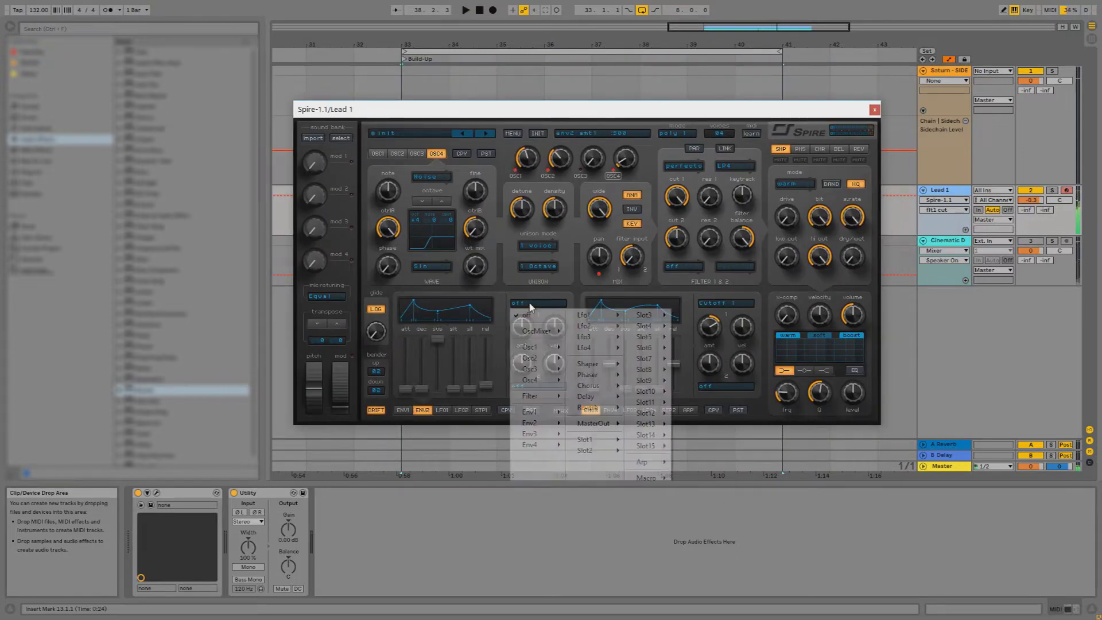
left_click(574, 361)
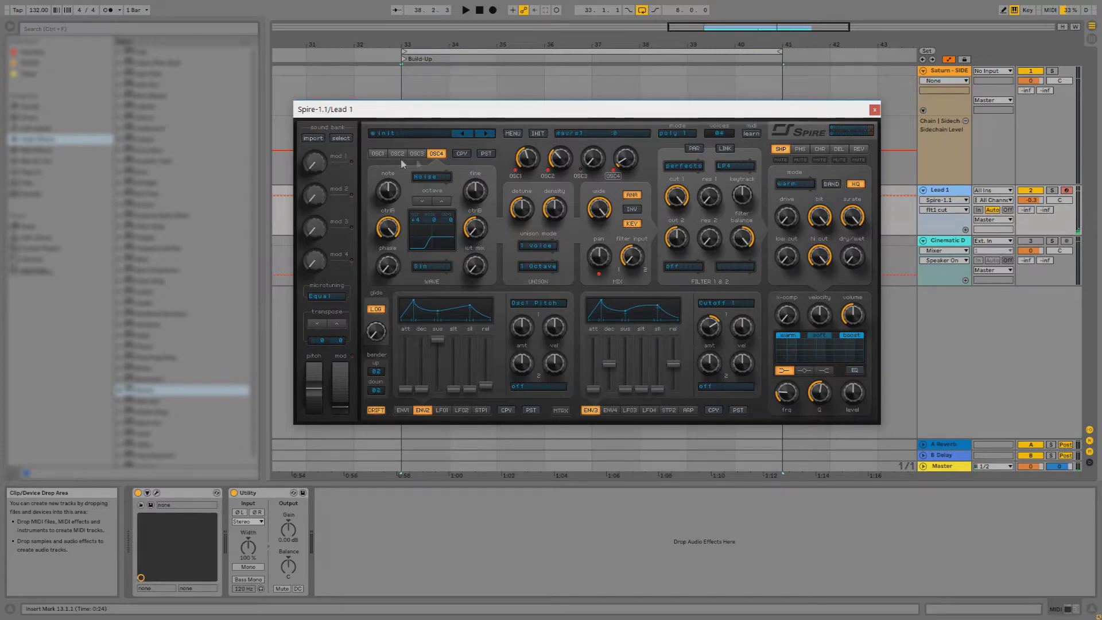
Lower Env2's sustain to the minimum and raise its first modulation amount while the loop plays
left_click_drag(435, 344, 442, 368)
key("space")
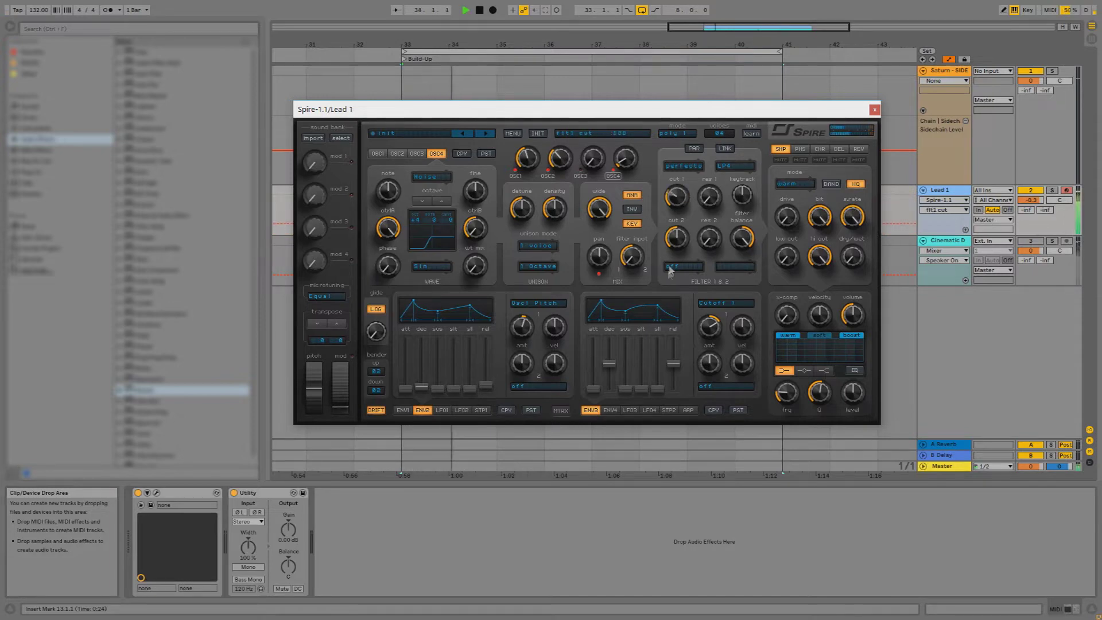
left_click_drag(523, 337, 526, 343)
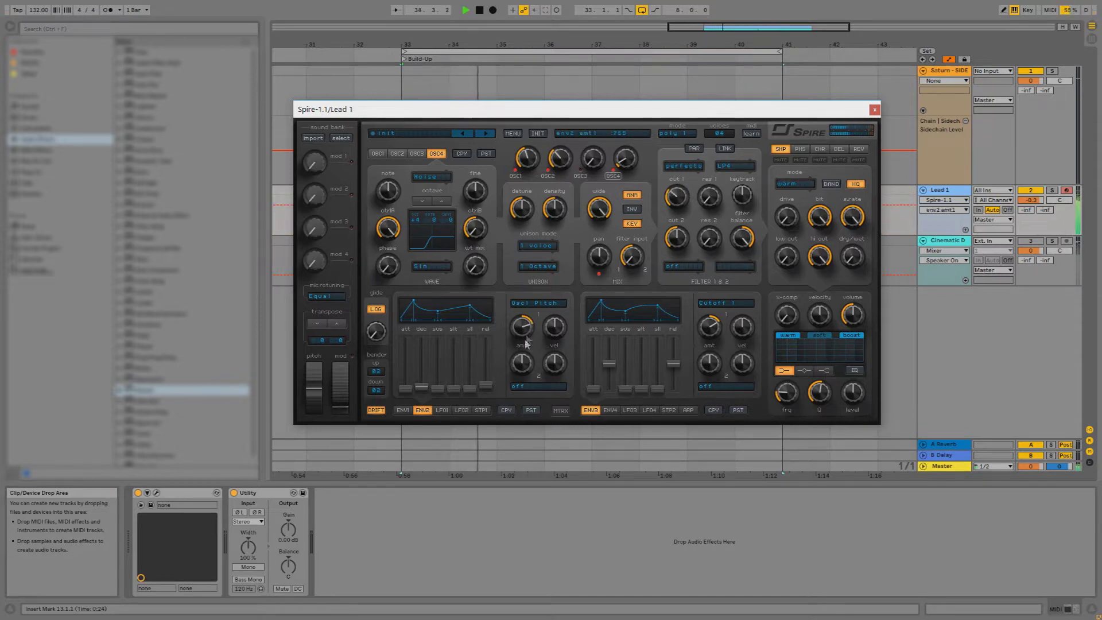
Try Osc2 Pitch as Env2's second modulation target, replace it with Osc1 Pitch and raise the second amount
left_click(530, 398)
left_click(524, 443)
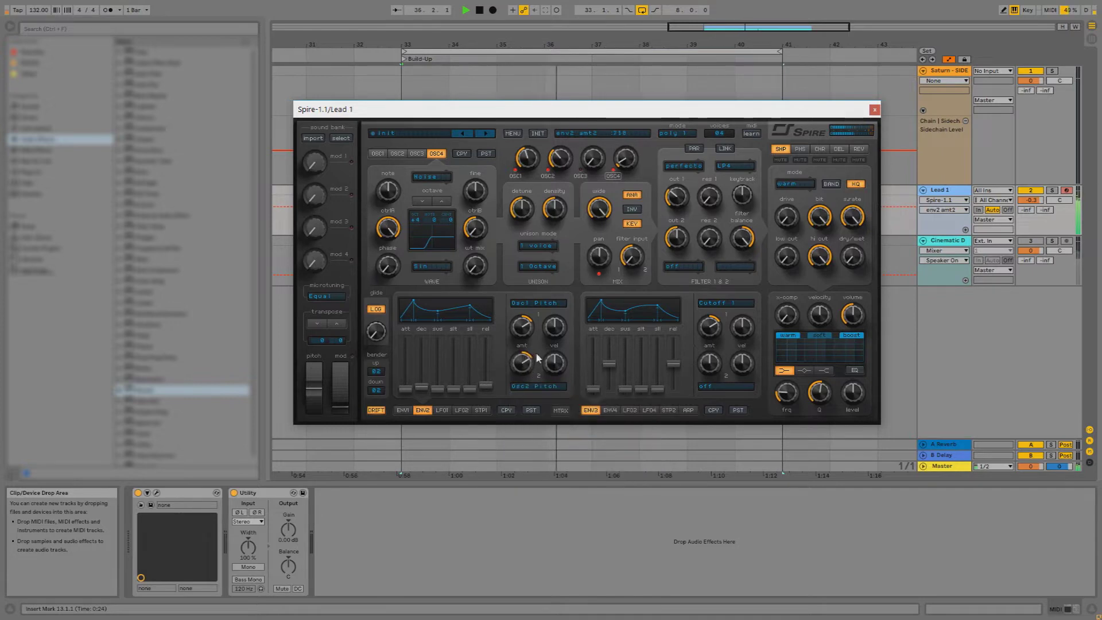
left_click(537, 386)
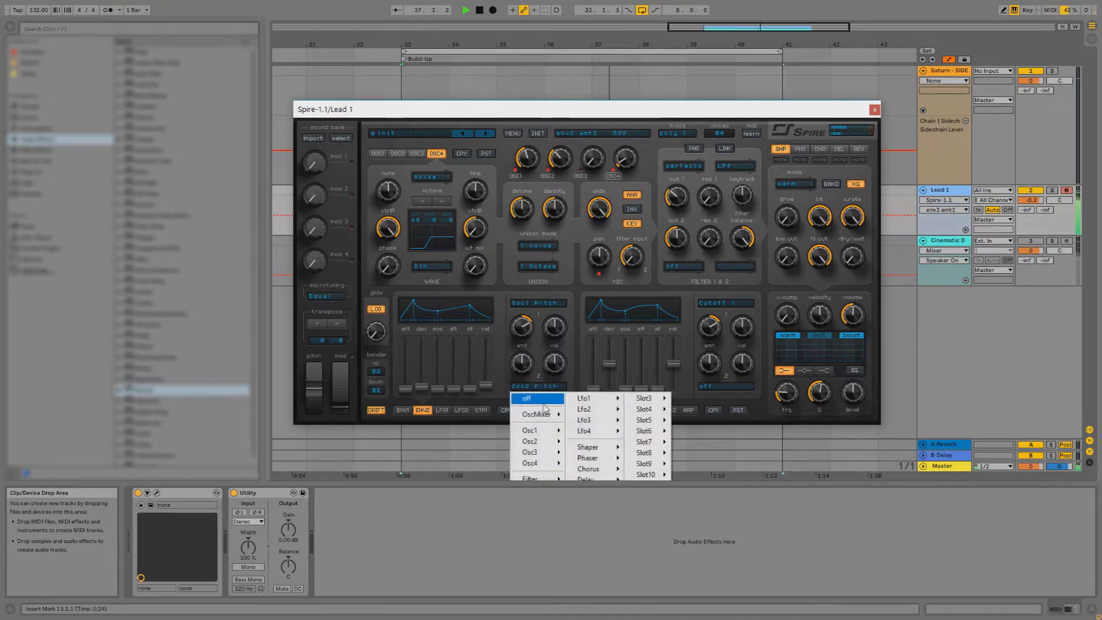
mouse_move(534, 431)
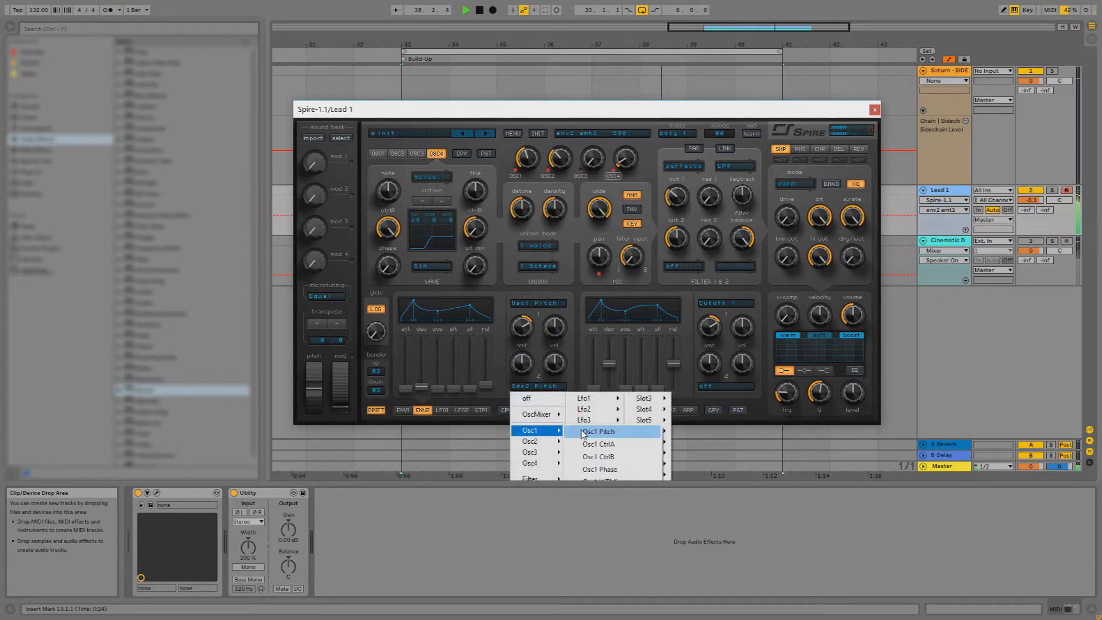
left_click(598, 431)
left_click_drag(522, 362, 538, 357)
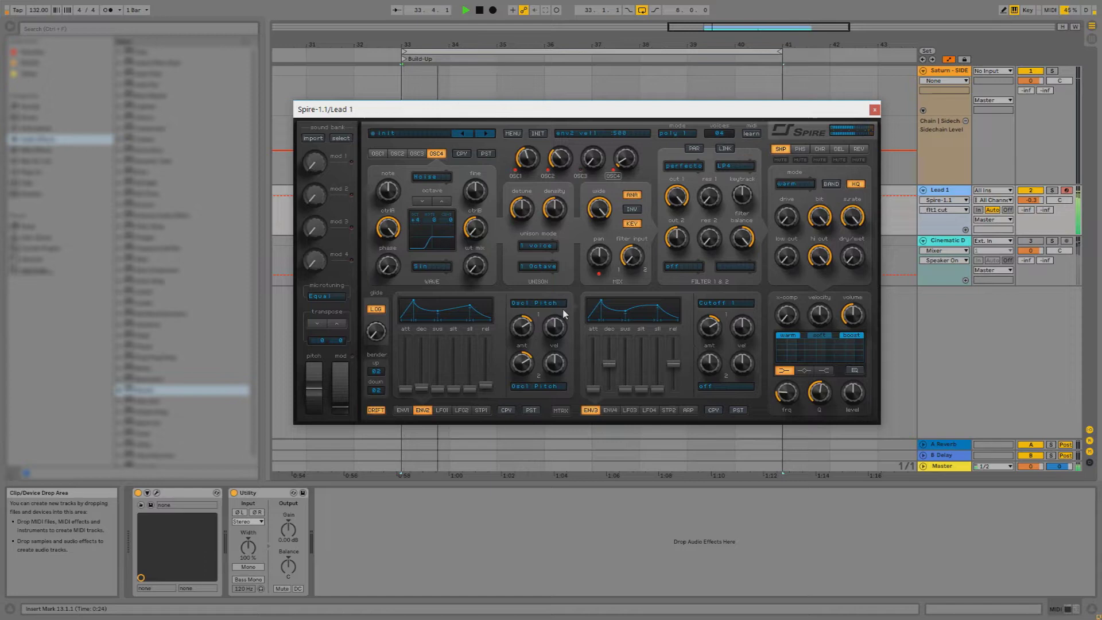
Audition Spire's filter 1 cutoff, review the settings of oscillators 3, 2 and 1, and close the synth window
left_click_drag(688, 199, 681, 247)
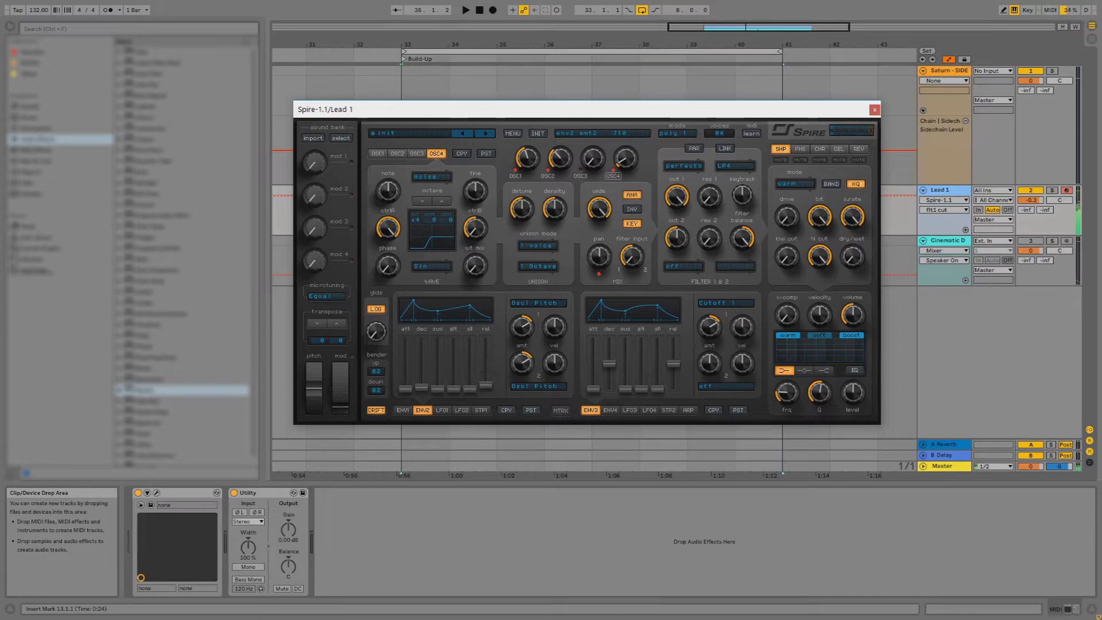
left_click_drag(751, 108, 761, 89)
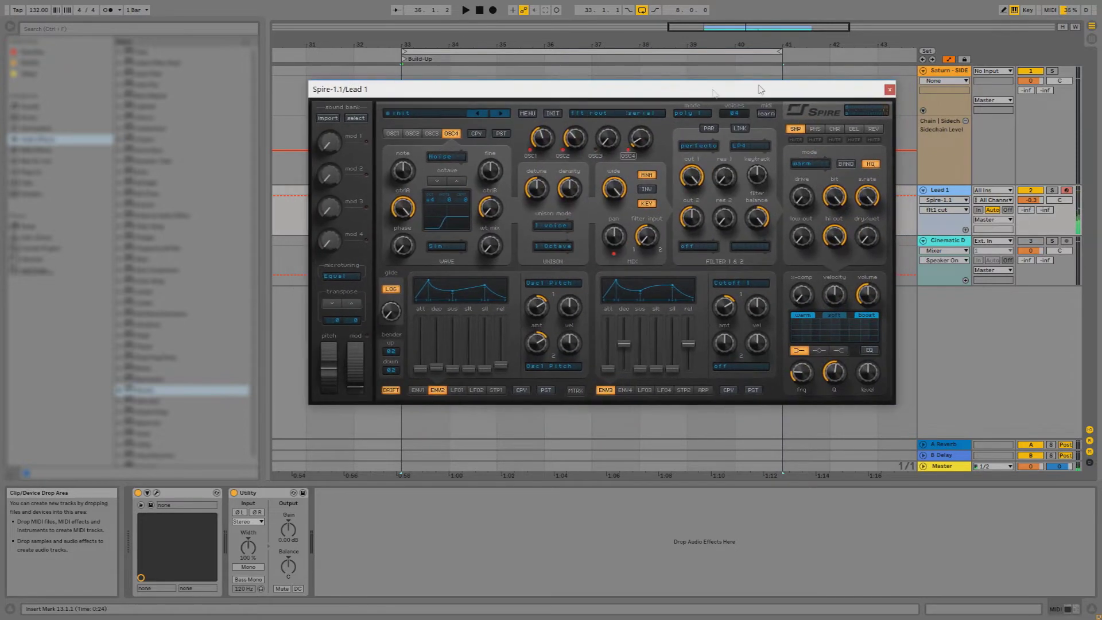
left_click(432, 133)
left_click(413, 133)
left_click(392, 133)
left_click(890, 90)
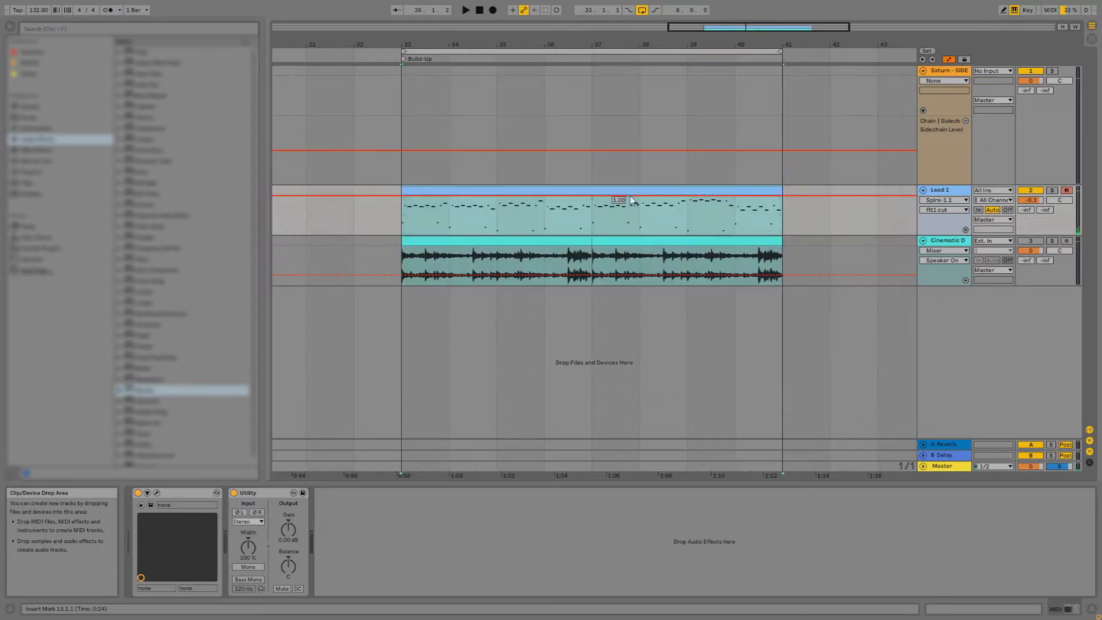
Delete the Cinematic D track, and reopen Lead 1's Saturn 2 to review its band settings before closing it
left_click(963, 242)
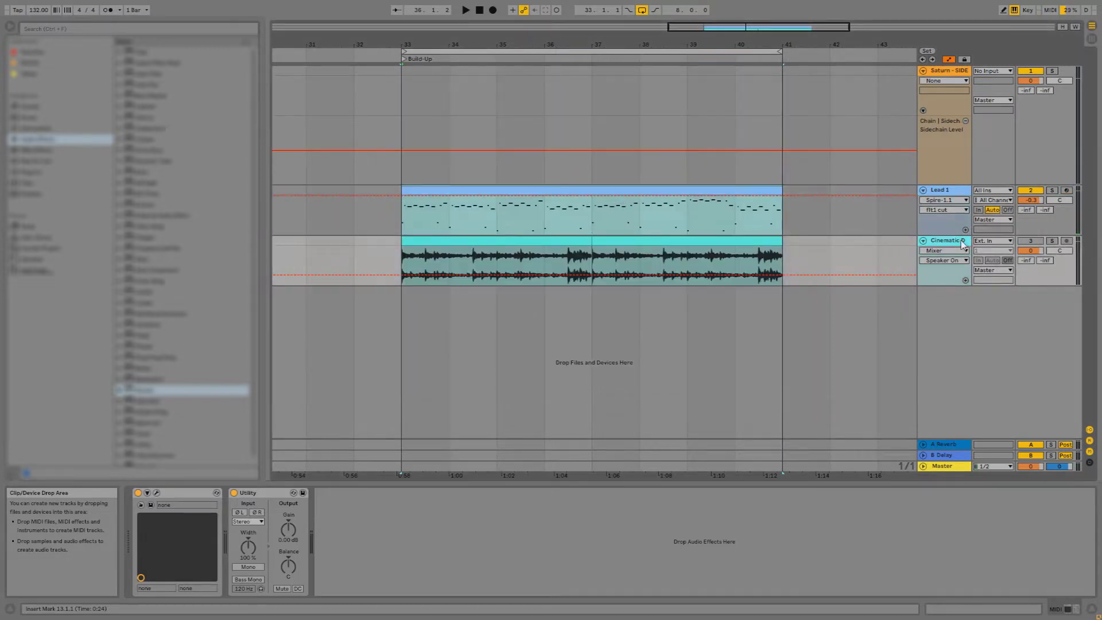
key("Delete")
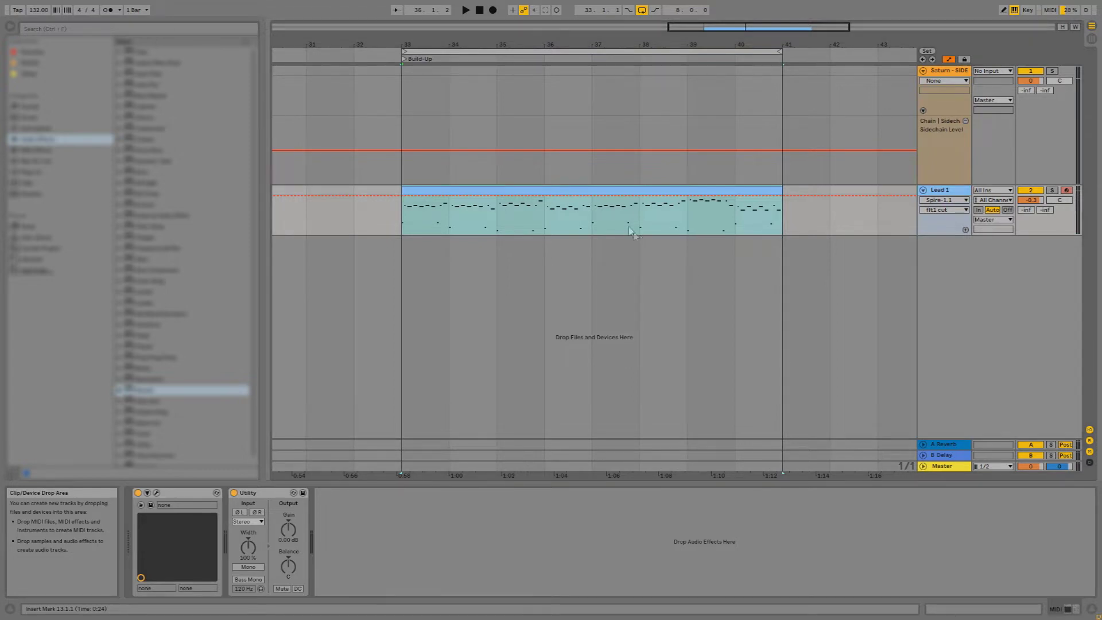
key("ctrl+alt+p")
left_click_drag(634, 67, 644, 64)
mouse_move(790, 425)
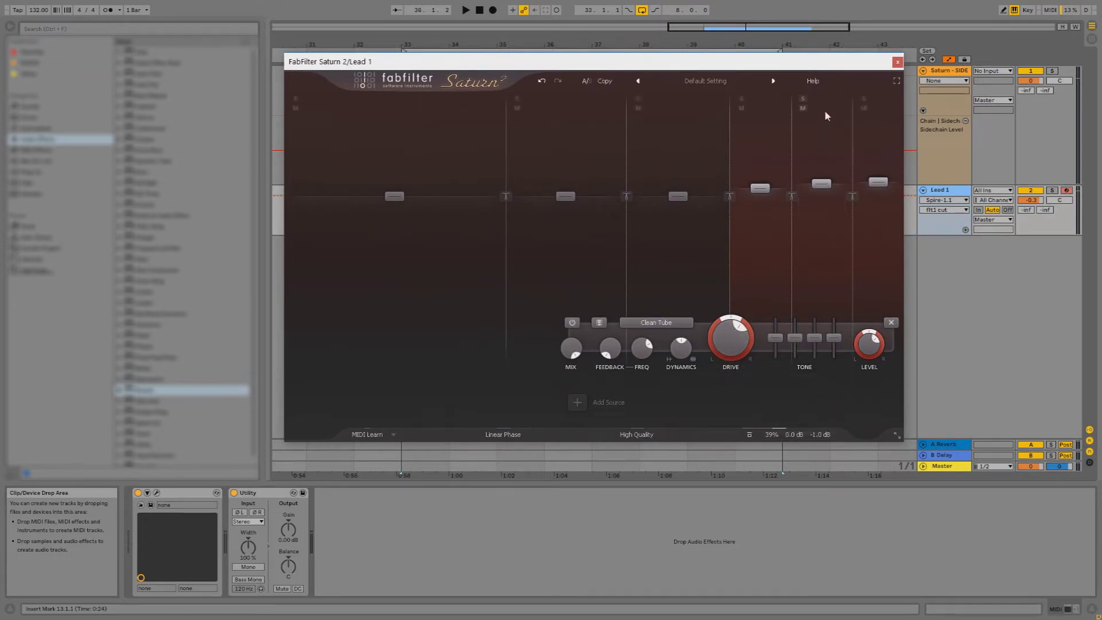
left_click(898, 62)
Fit the Arrangement view to the eight-bar Build-Up loop and set Lead 1's automation display to None
left_click(645, 51)
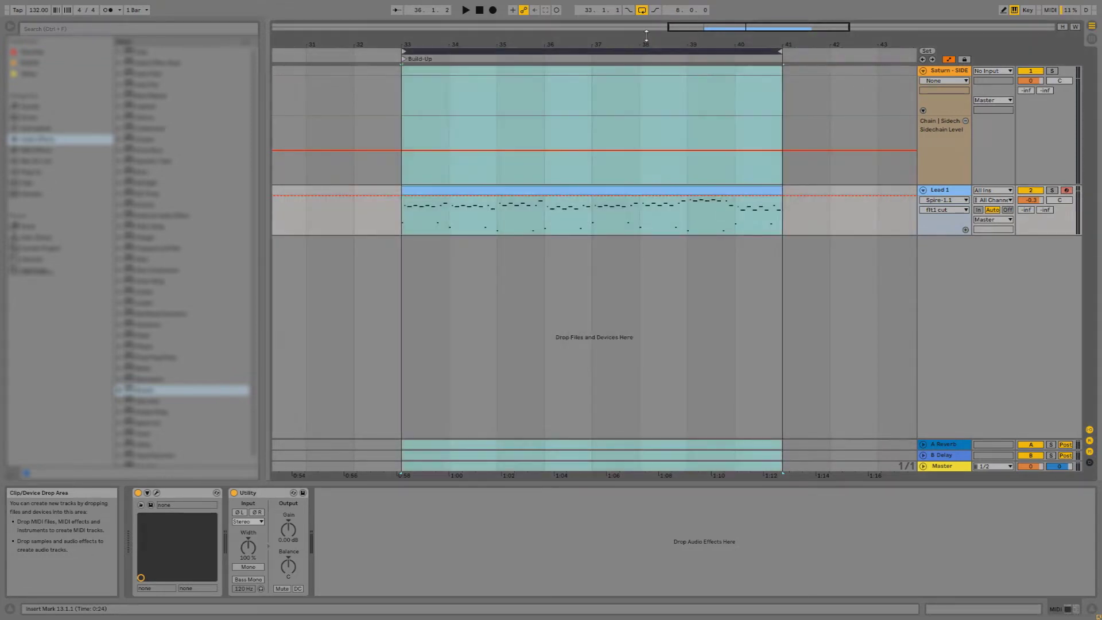
double_click(640, 44)
left_click(607, 190)
left_click(945, 200)
left_click(941, 203)
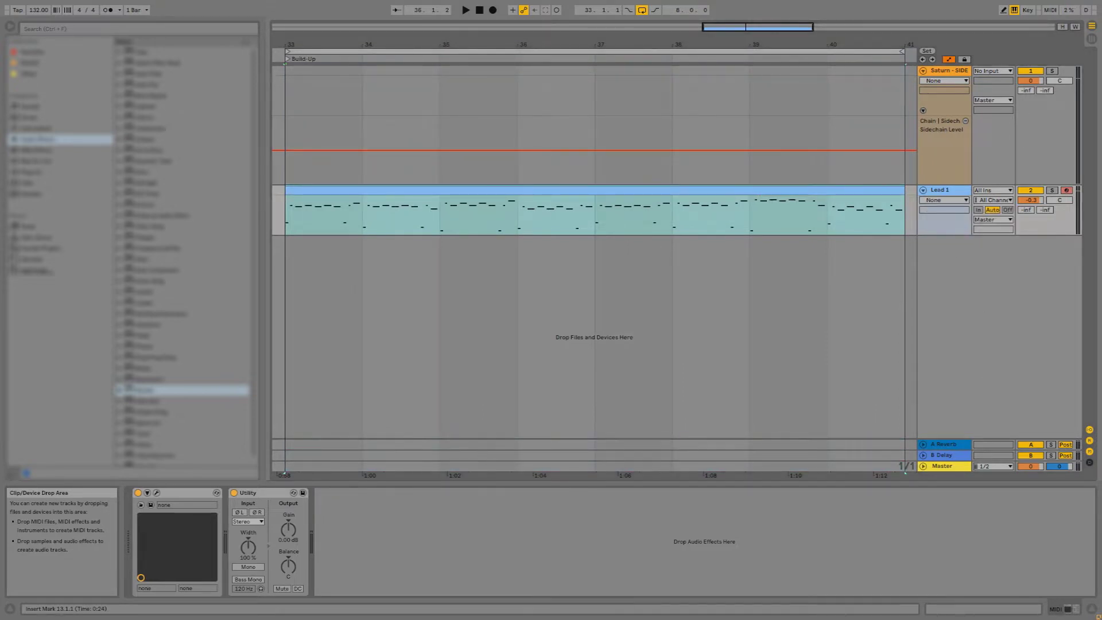
Shape Lead 1 with EQ Eight during playback, using a low cut around 55 Hz and slight upper boosts, and switch the device off for comparison
key("space")
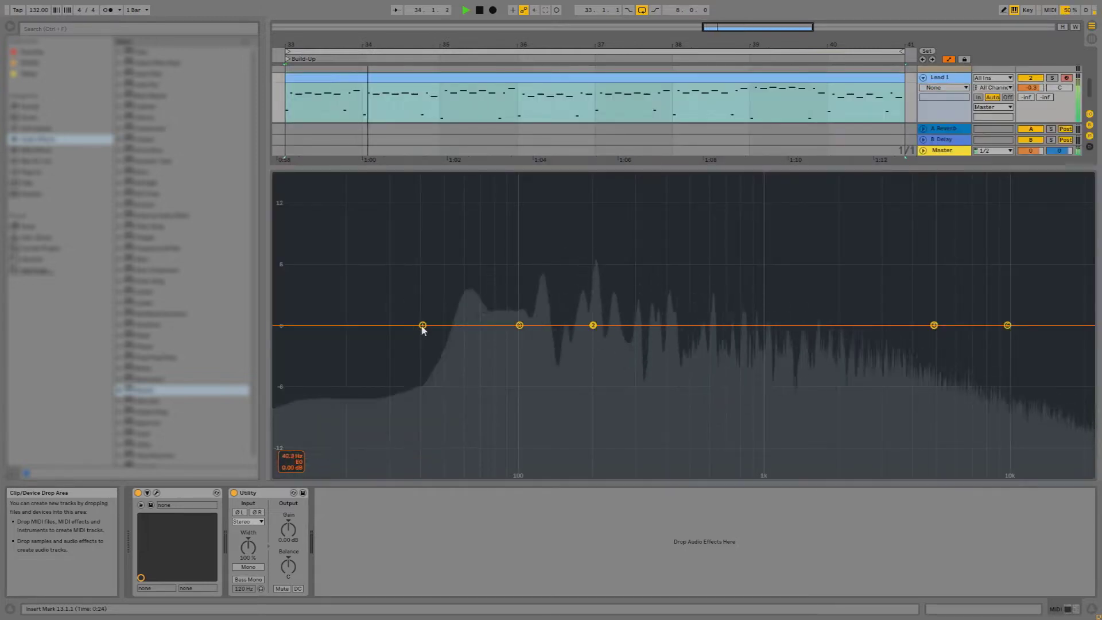
left_click_drag(423, 325, 455, 443)
left_click_drag(519, 327, 520, 329)
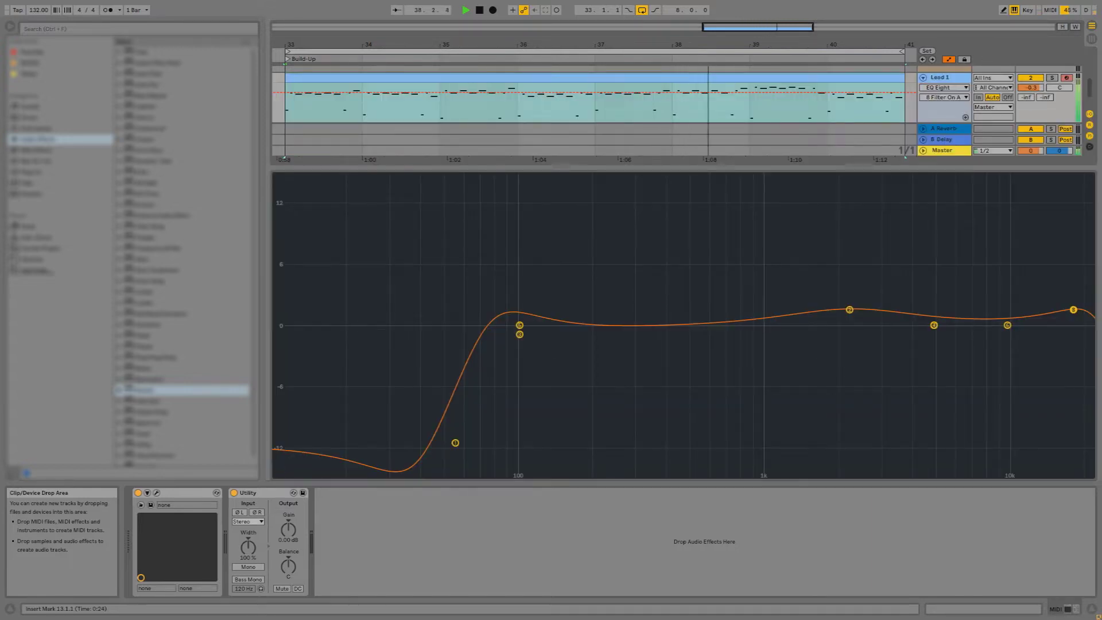
key("0")
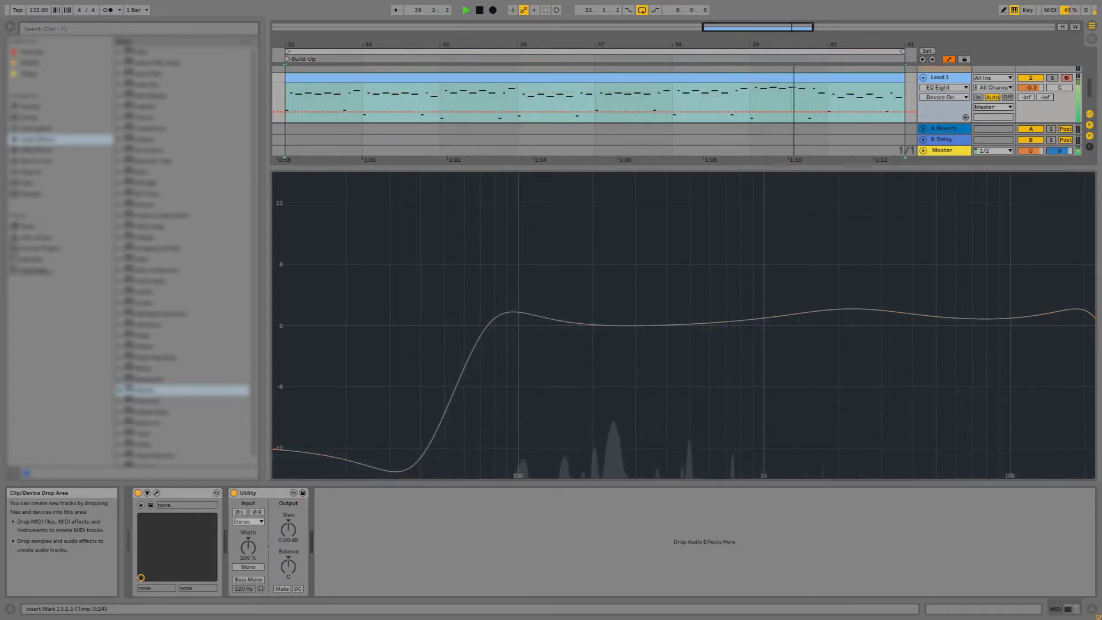
Switch EQ Eight back on for Lead 1 during playback, and compare the sound with Saturn 2 bypassed and re-enabled
key("0")
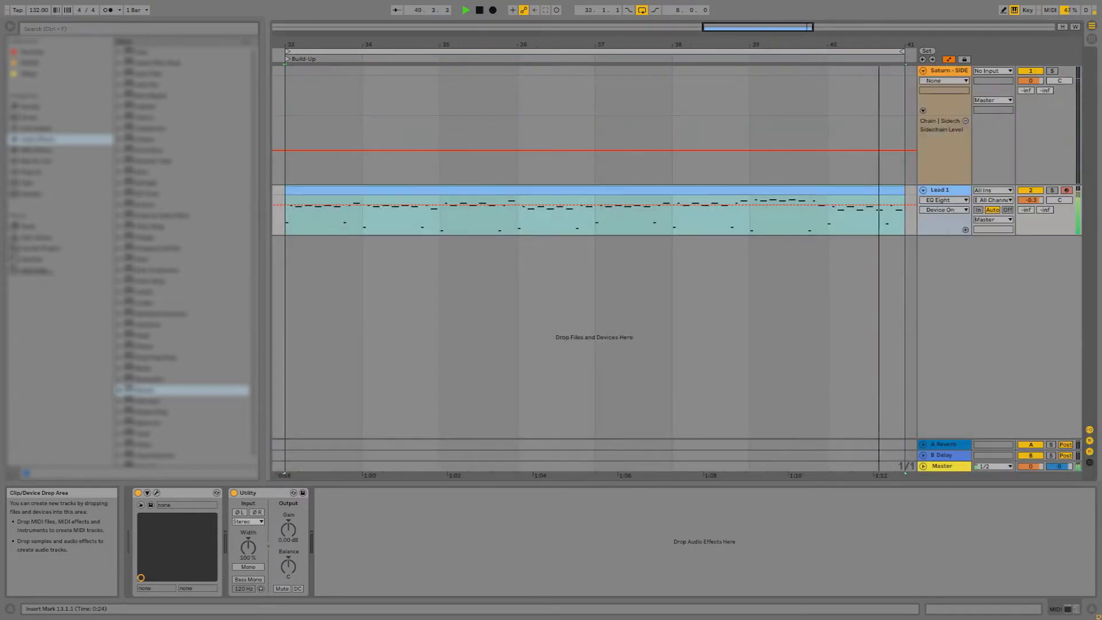
key("0")
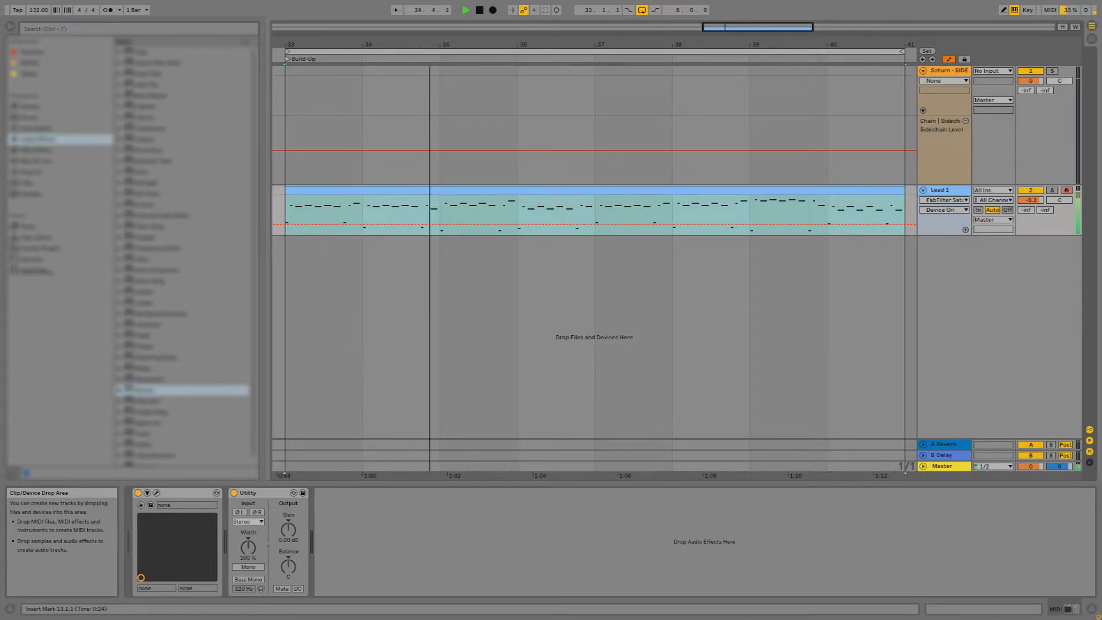
key("0")
key("space")
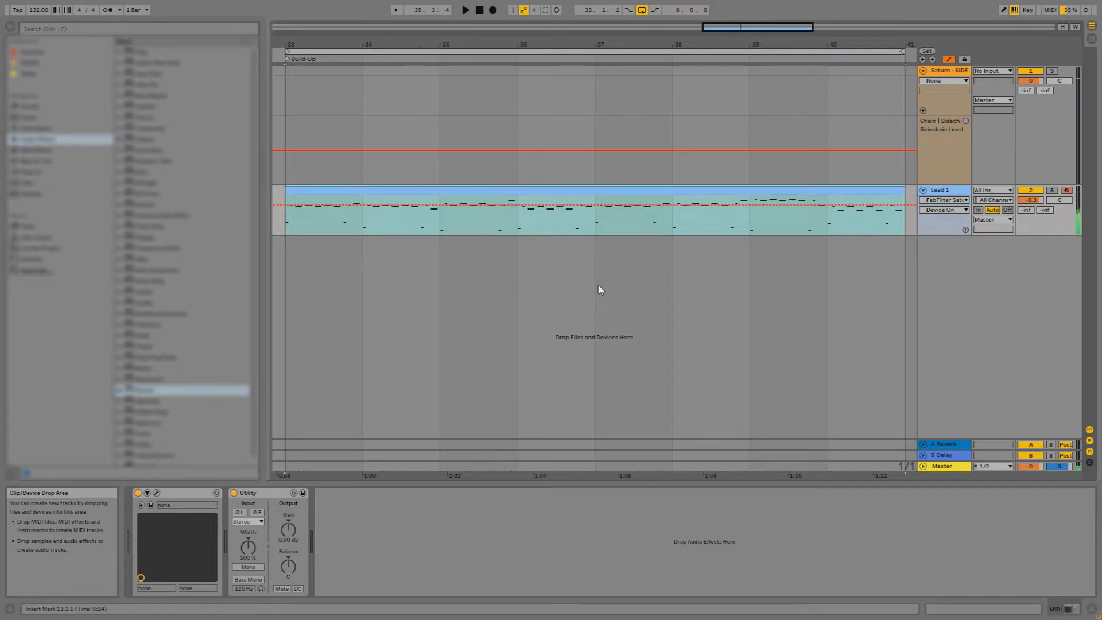
Open Lead 1's Saturn 2, review the band 5 crossover slope options, play the lead through it, and close the window
key("space")
key("ctrl+alt+p")
left_click(852, 197)
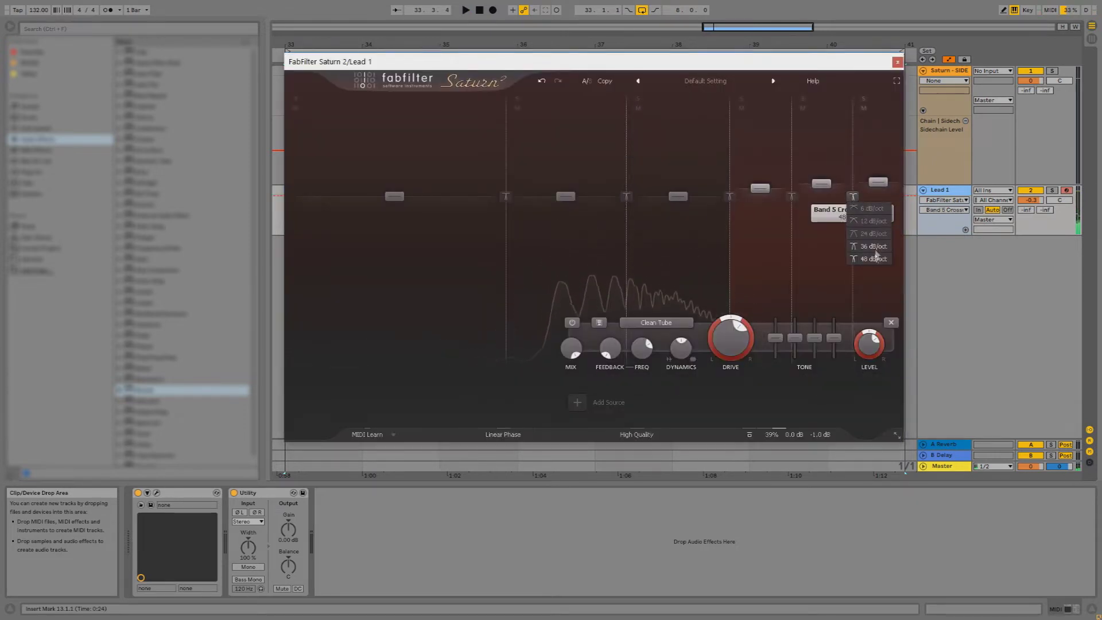
left_click_drag(797, 64, 798, 61)
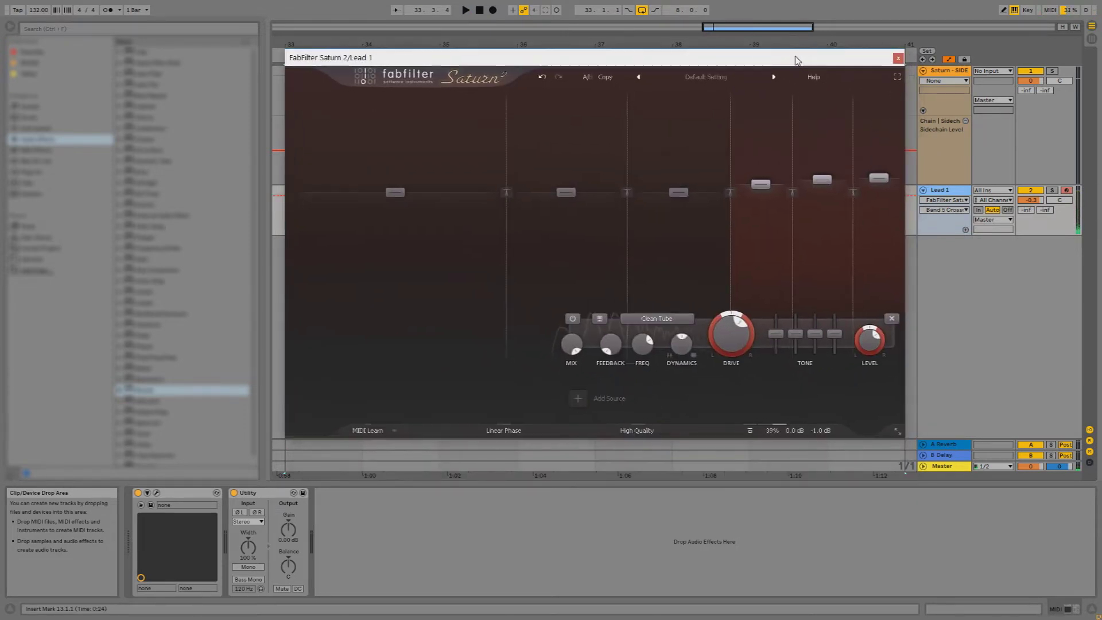
mouse_move(853, 194)
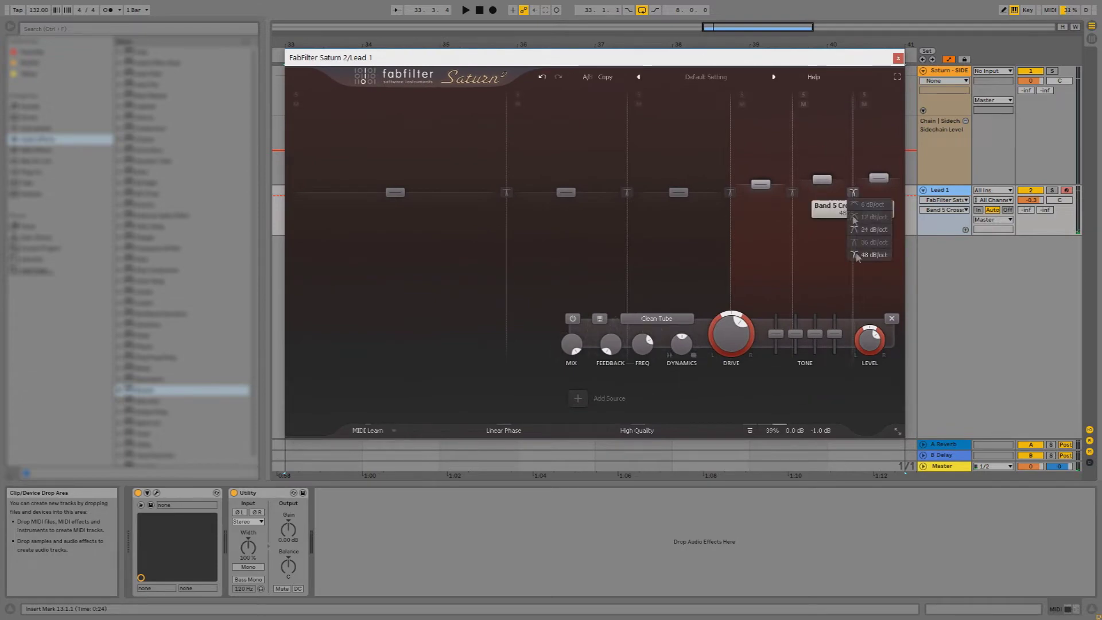
mouse_move(781, 69)
left_mouse_down()
mouse_move(718, 140)
mouse_move(821, 148)
mouse_move(763, 76)
left_mouse_up()
key("space")
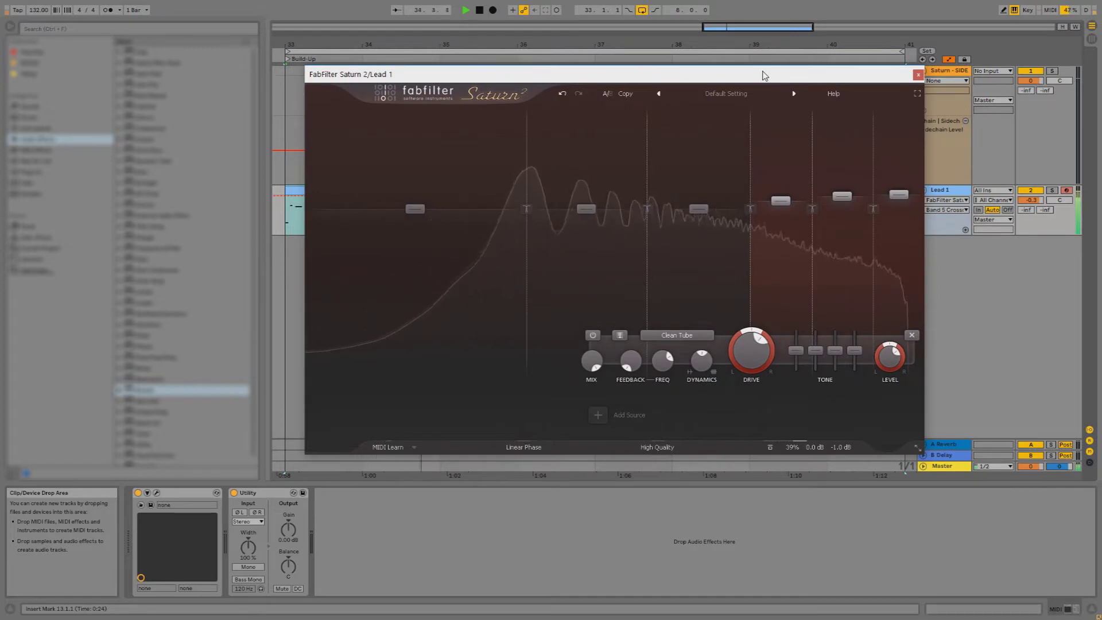
key("space")
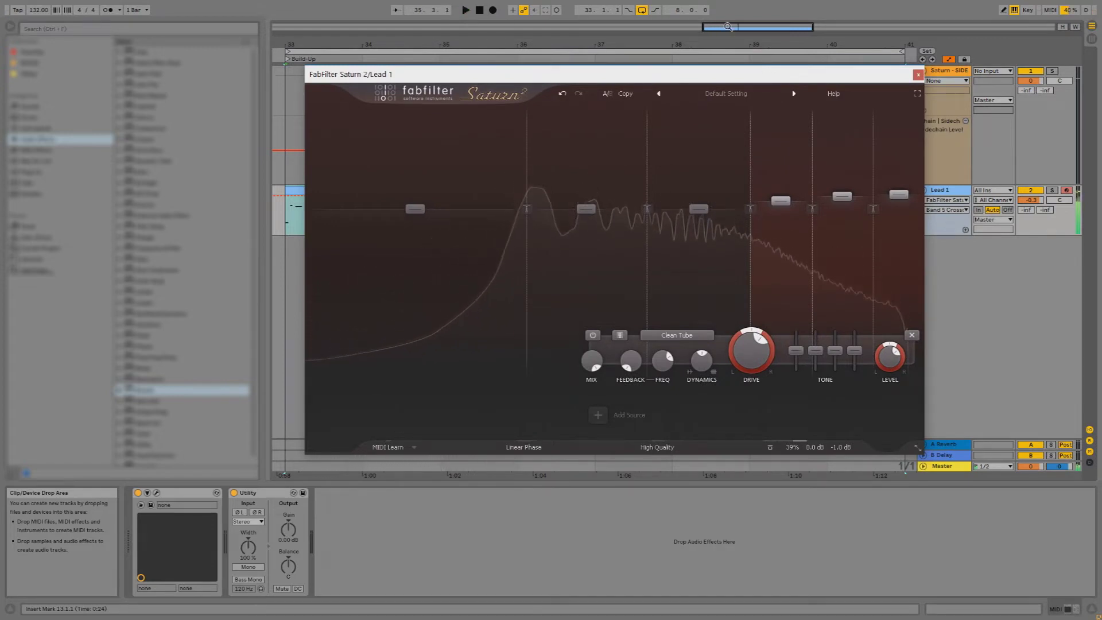
left_click(918, 74)
Set Lead 1's automation display to None and clear the time selection over the Build-Up loop
scroll(700, 201, "down", 3)
left_click(699, 201)
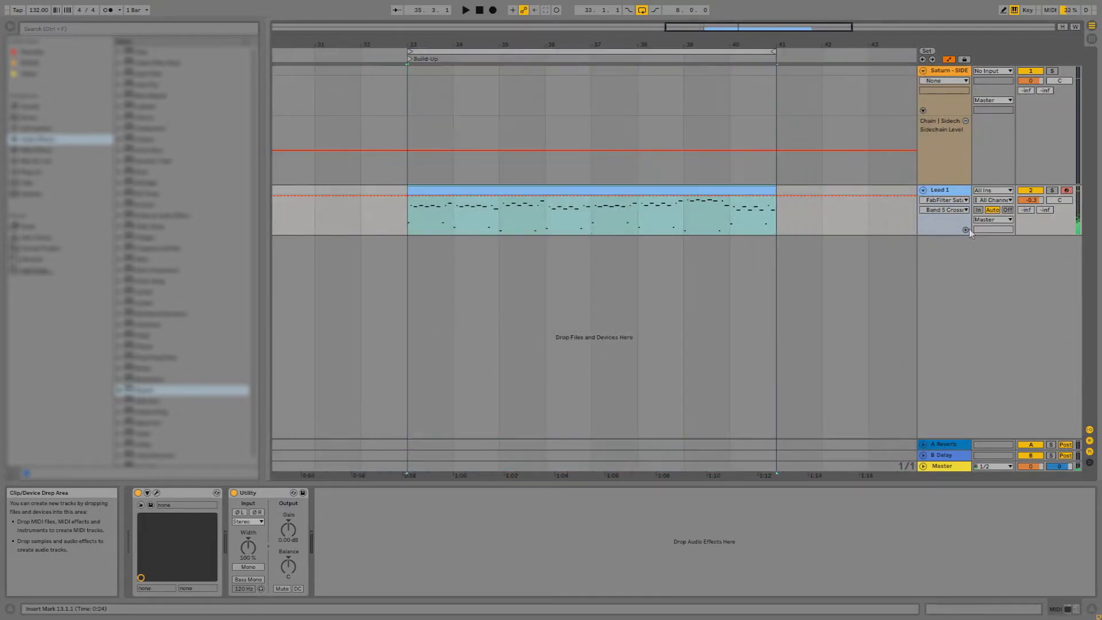
left_click(945, 203)
left_click(947, 328)
left_click(942, 201)
left_click(941, 209)
left_click(695, 53)
scroll(695, 53, "down", 2)
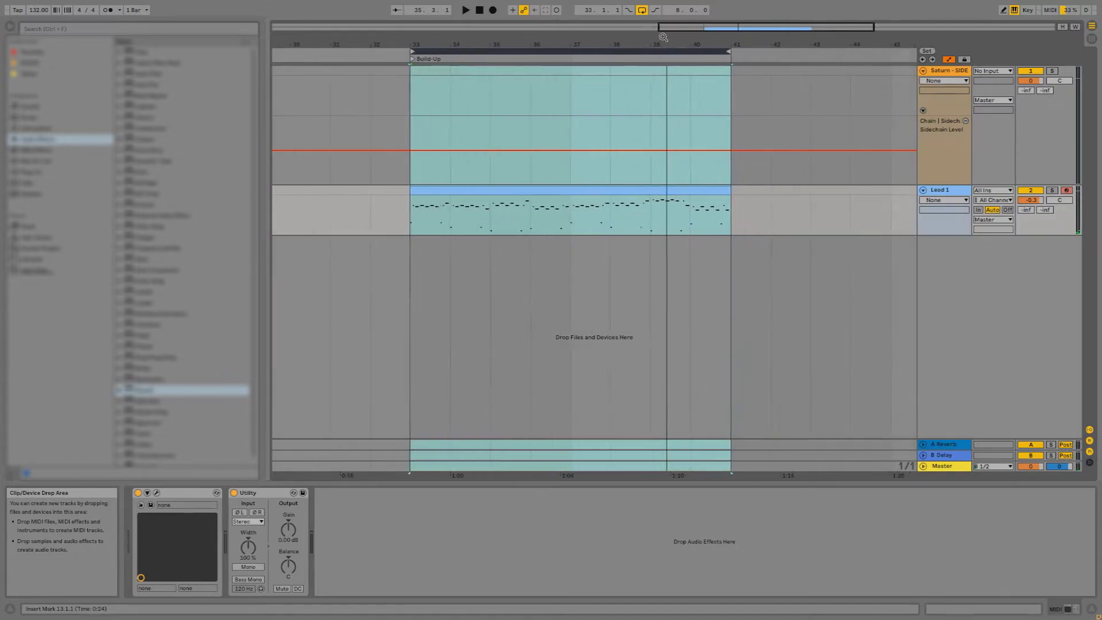
left_click(813, 335)
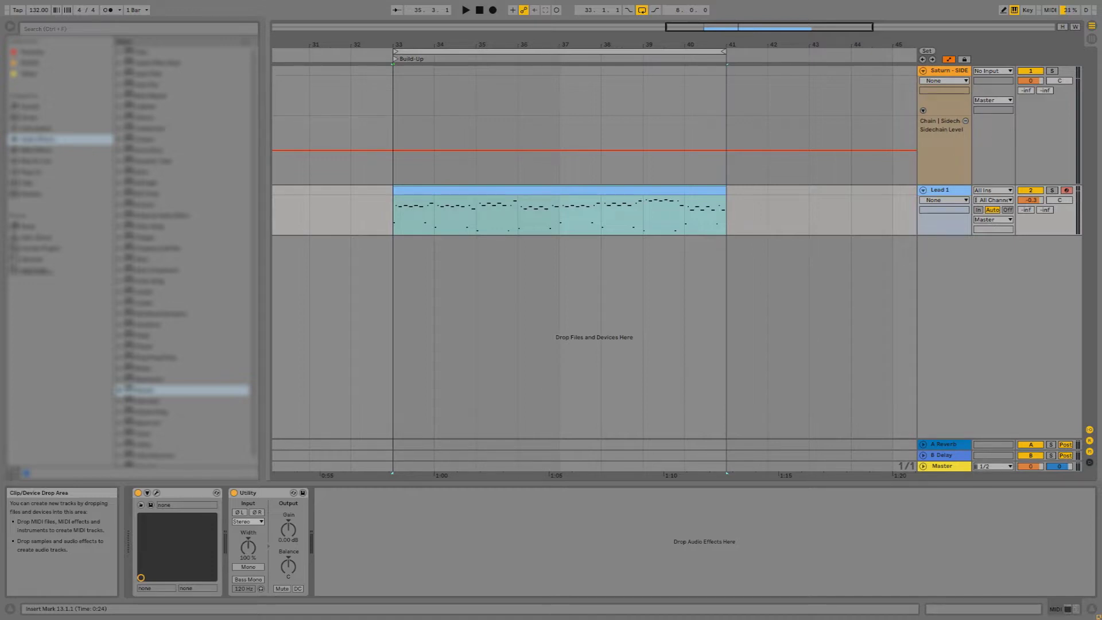
Play the eight-bar Build-Up loop from its start to listen to the processed lead
right_click(963, 260)
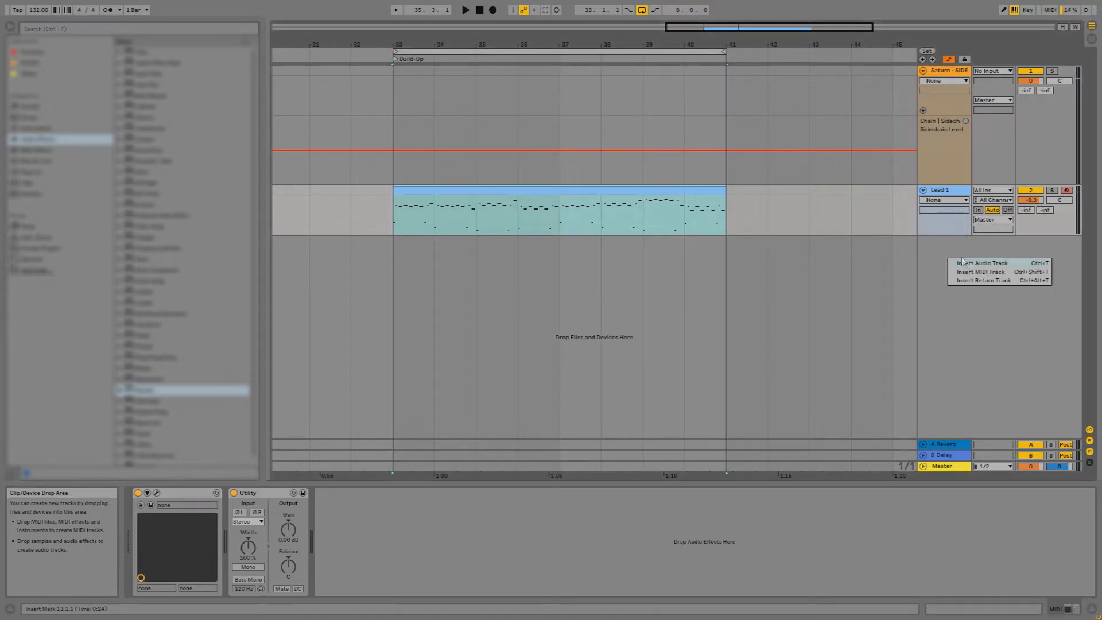
left_click(926, 261)
left_click(616, 52)
key("z")
key("space")
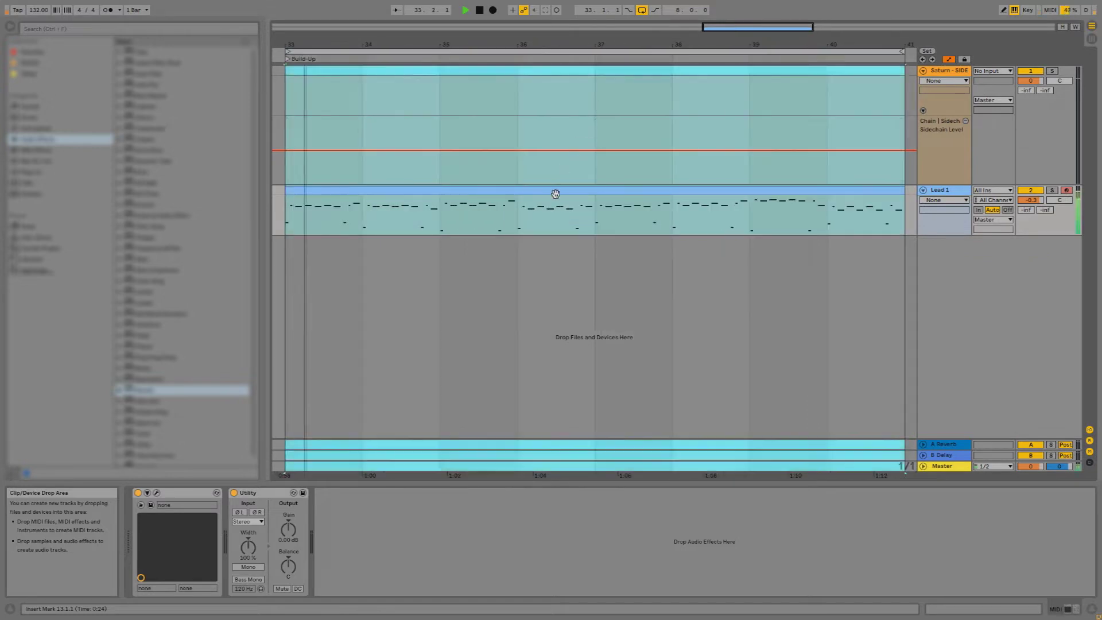
left_click(556, 189)
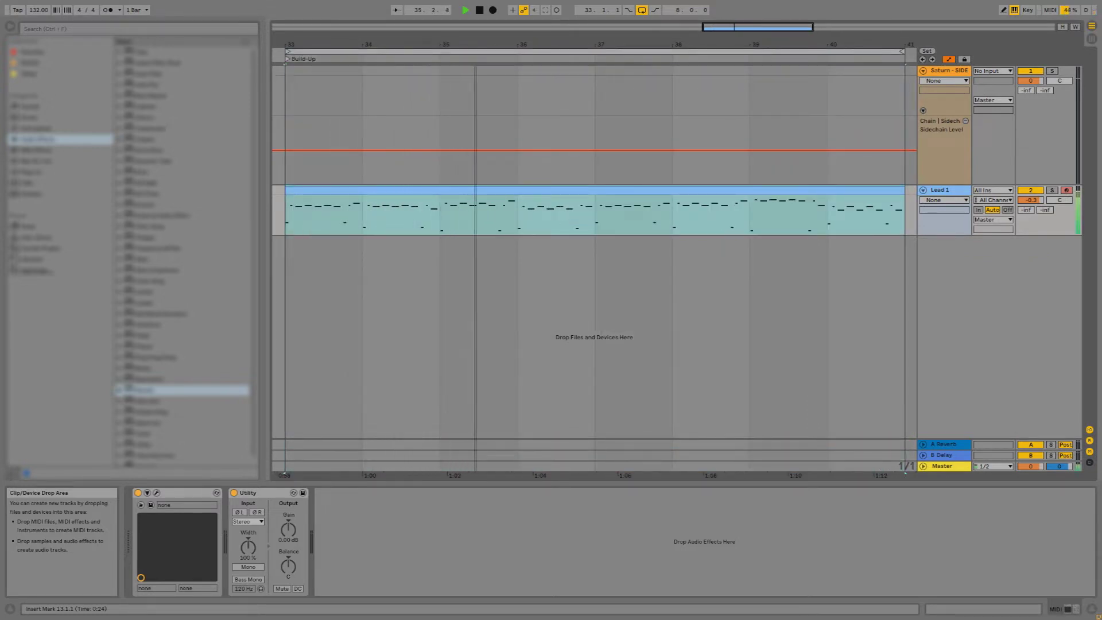
Audition Lead 1 in Spire with oscillator 1 switched off and on, sweep filter 1's cutoff down and back to 1000, and close the window
key("ctrl+alt+p")
left_click(693, 214)
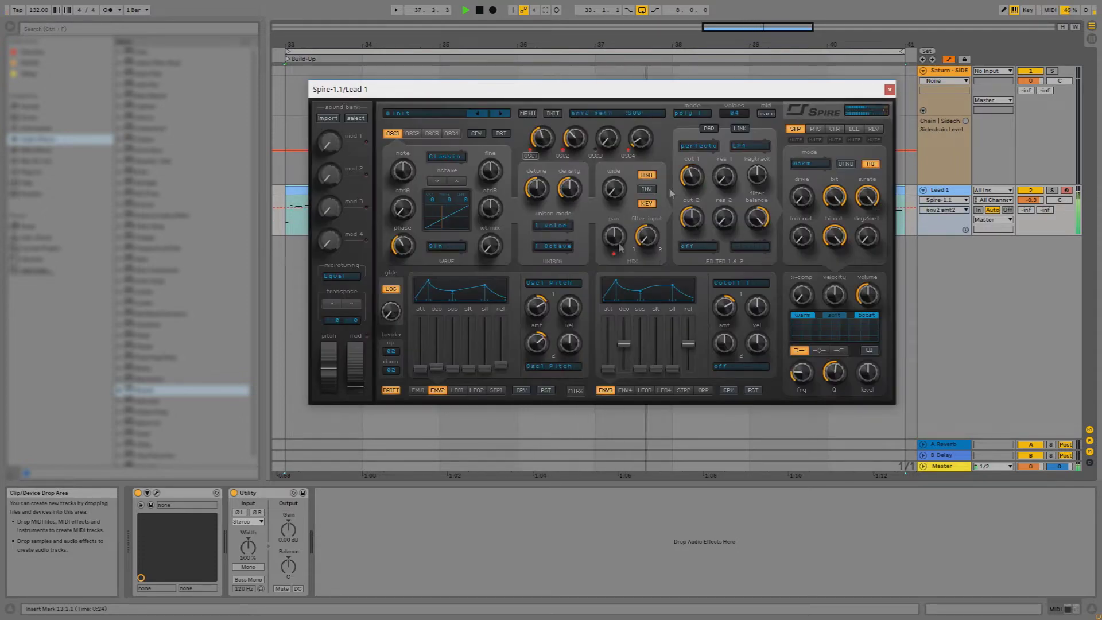
left_click(413, 134)
left_click(531, 155)
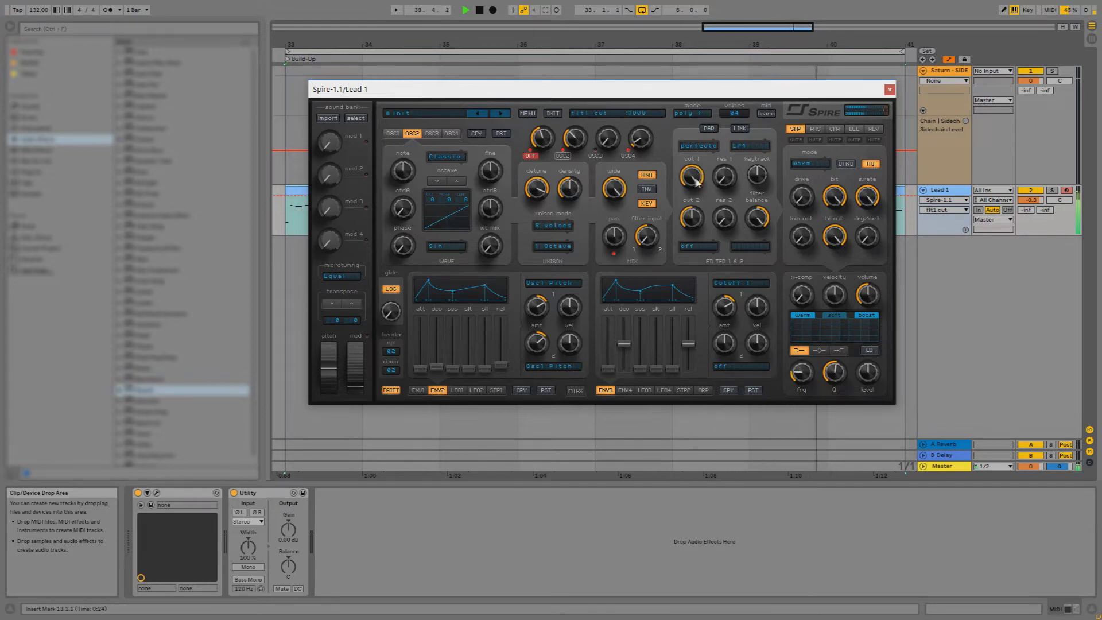
left_click_drag(700, 182, 706, 220)
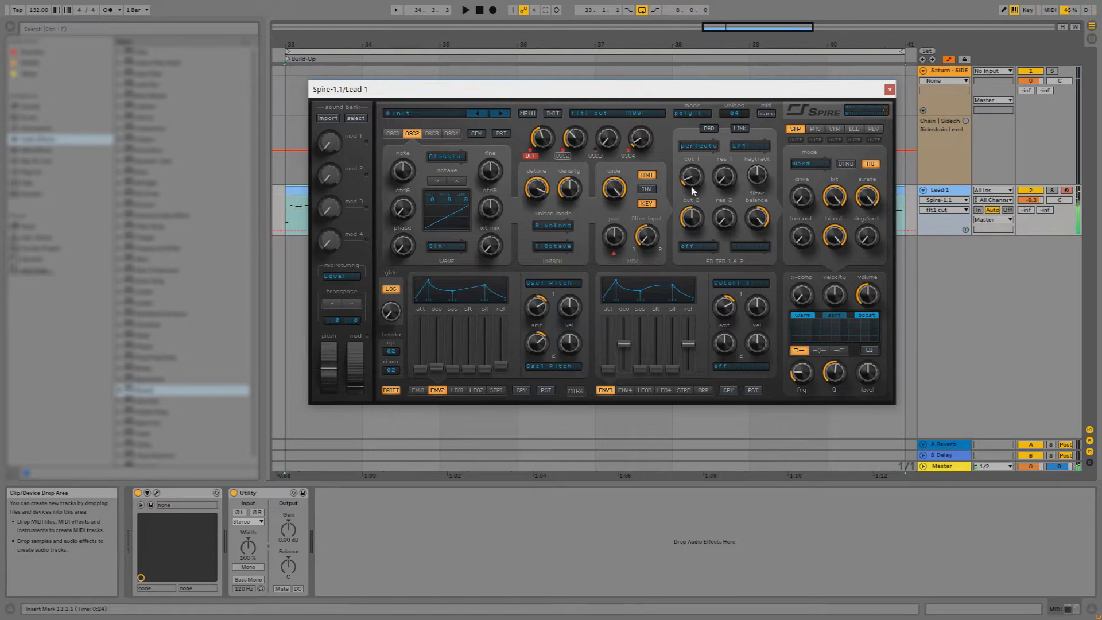
key("space")
key("space")
left_click(528, 155)
key("space")
left_click_drag(692, 176, 711, 41)
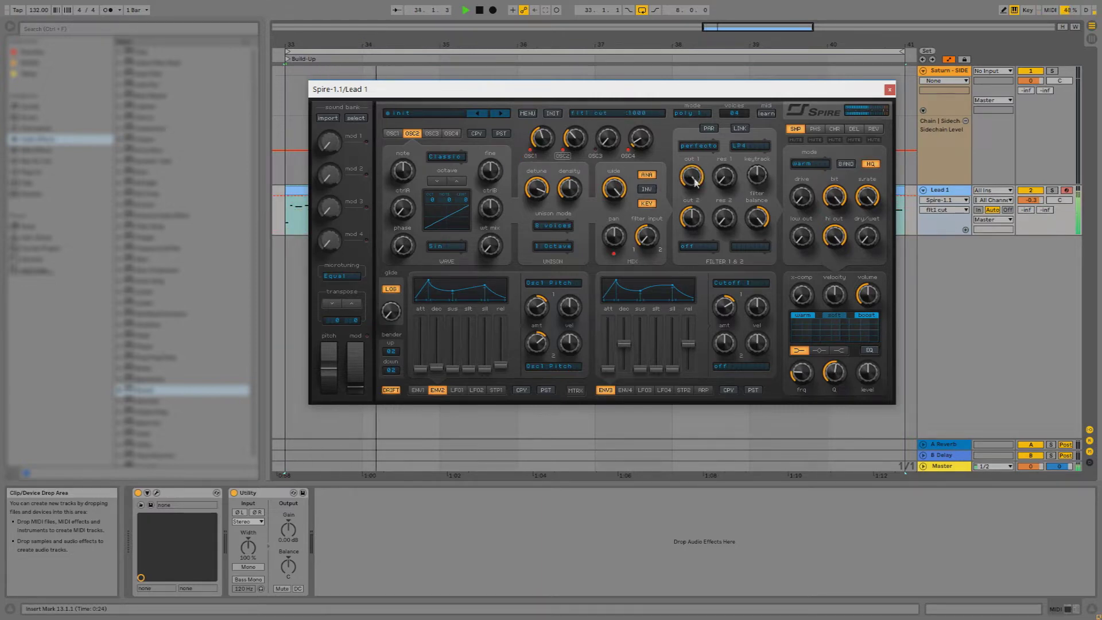
key("space")
left_click(889, 90)
Insert a new audio track below Lead 1, and place Lead 1 in a group named Lead GR
right_click(942, 257)
left_click(940, 259)
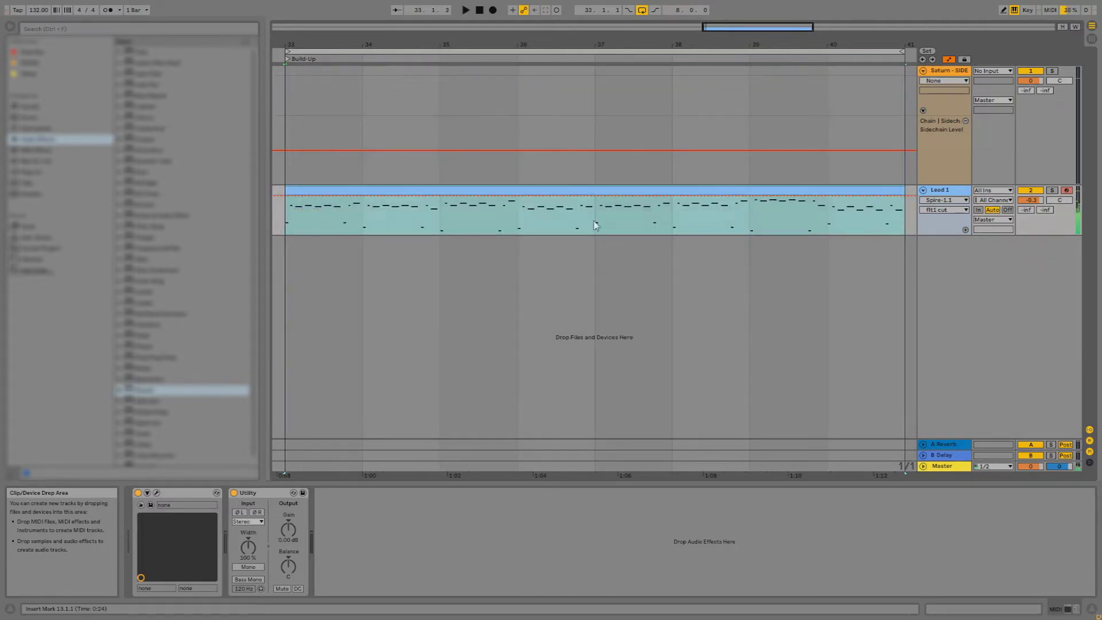
key("ctrl+t")
left_click(948, 192)
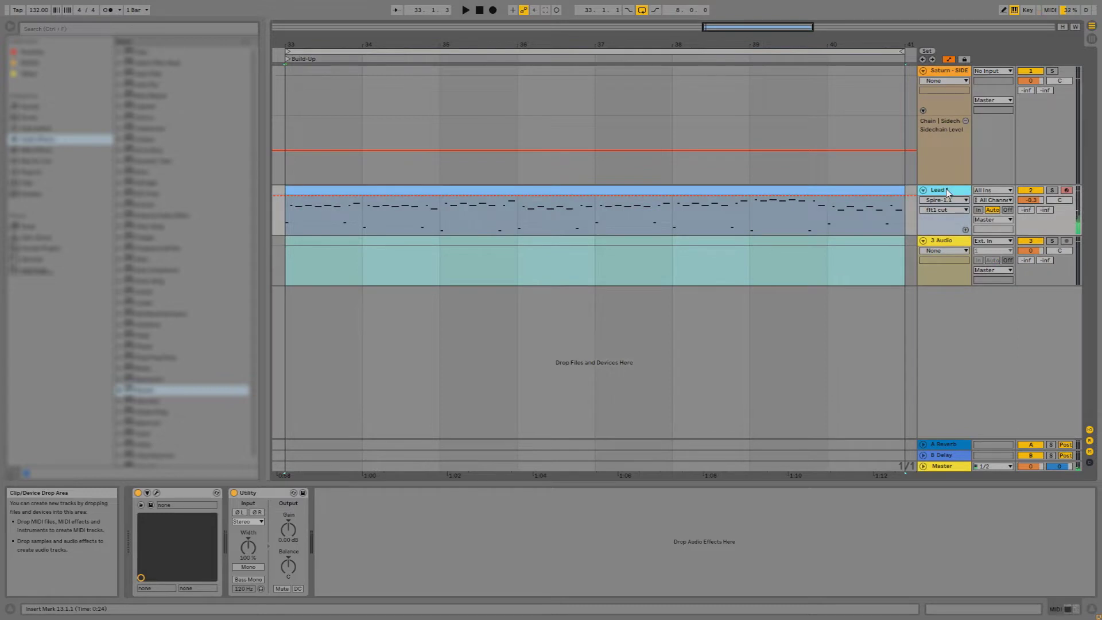
key("ctrl+g")
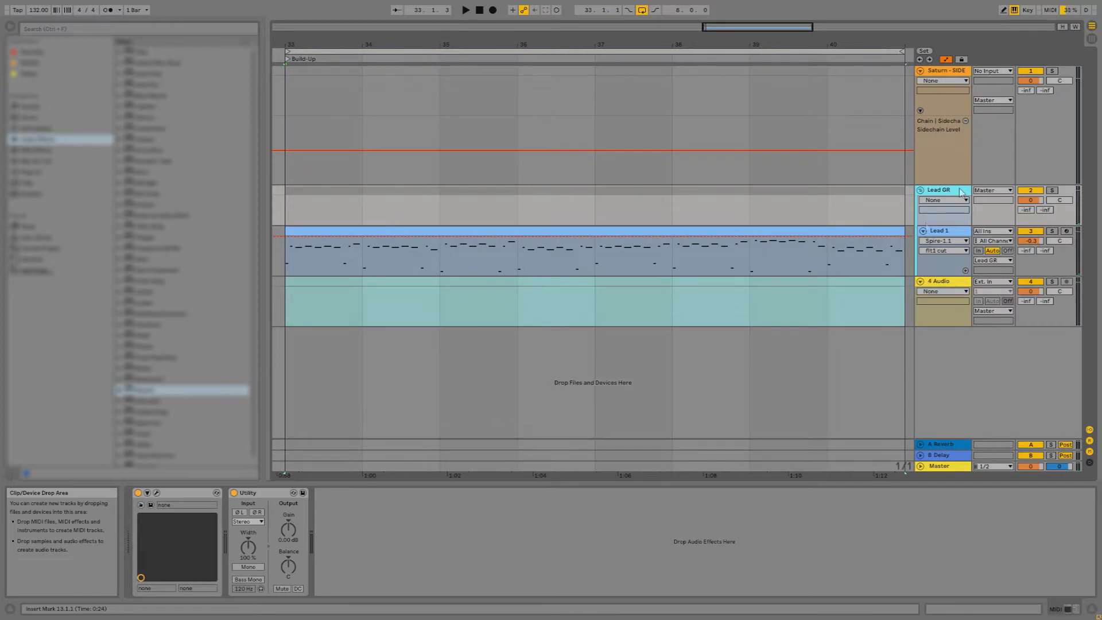
Place the KSHMR Exhaust sample at bar 33 on the new audio track and name the track Exhaust 1
left_click(320, 311)
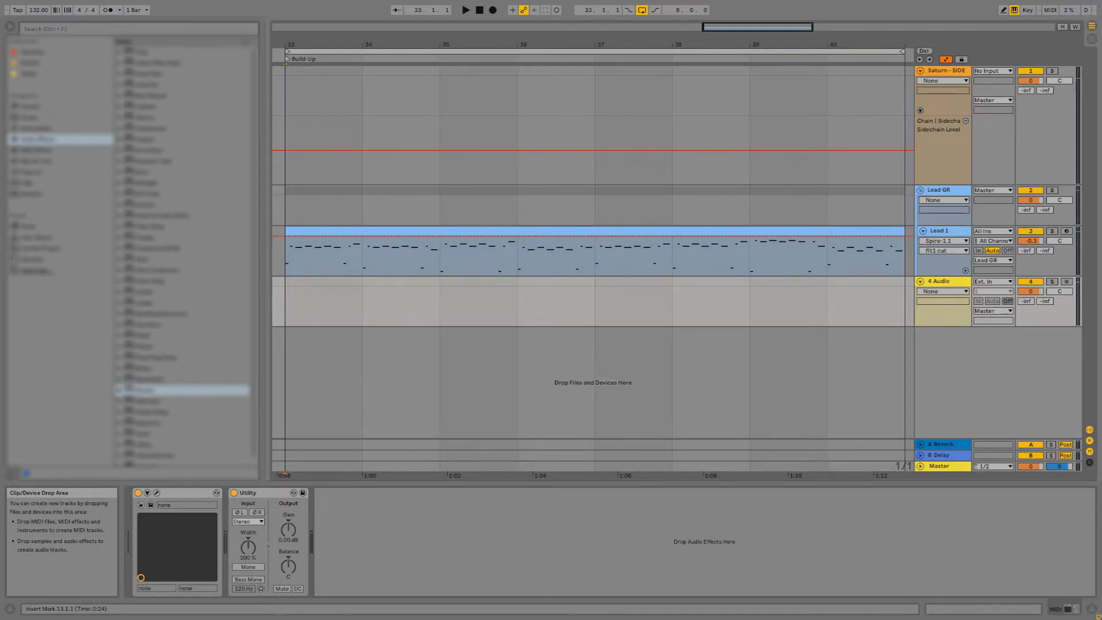
left_click_drag(143, 390, 356, 295)
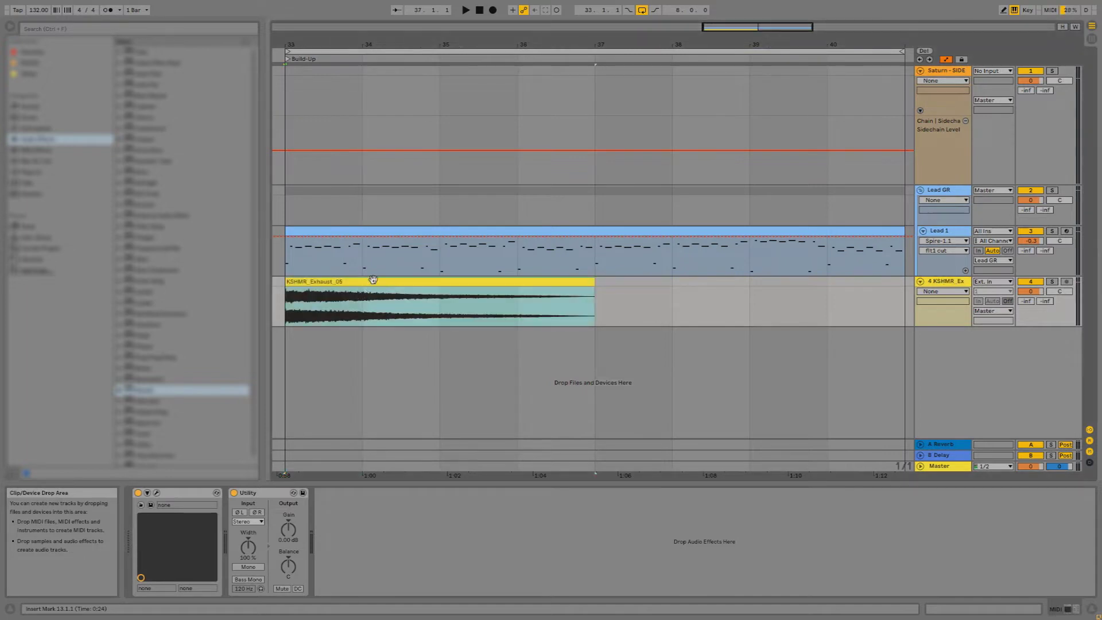
key("Tab")
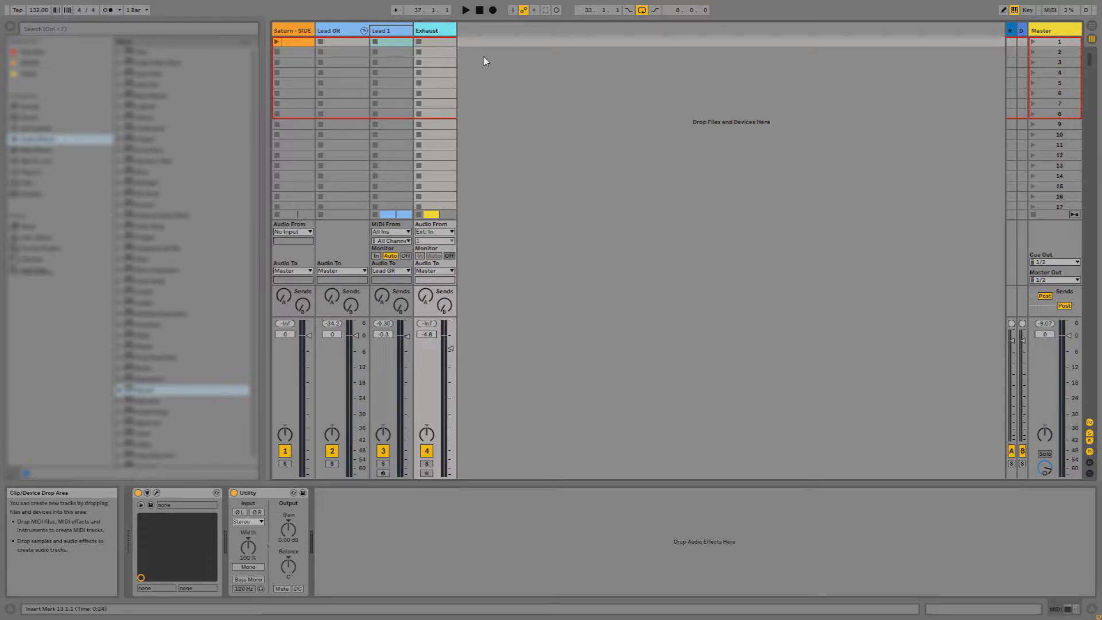
key("Tab")
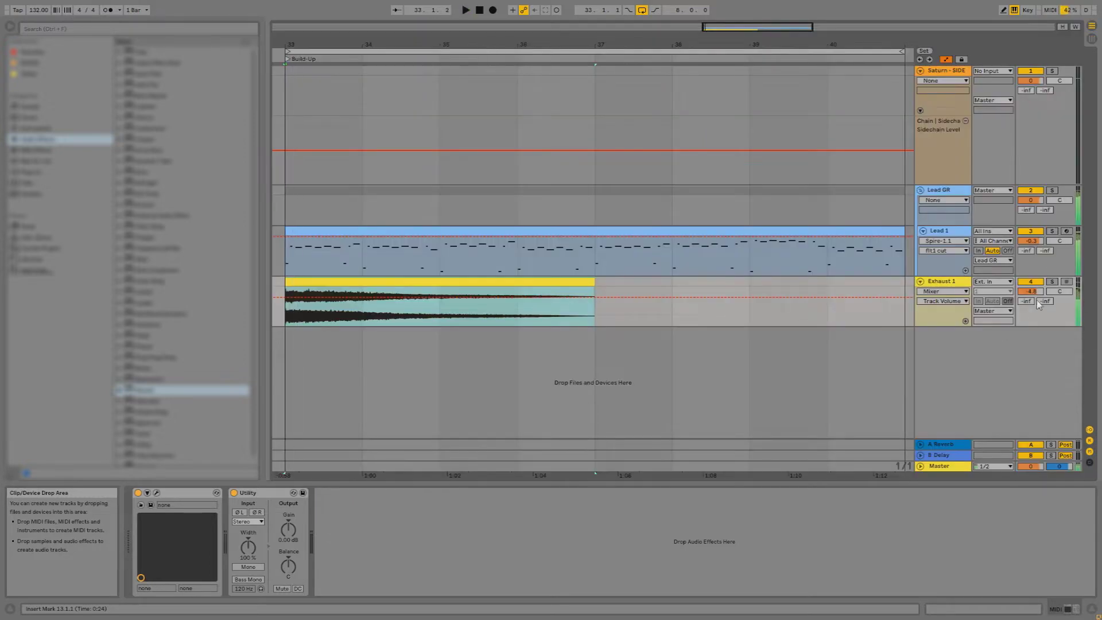
Set Exhaust 1's track volume to -12 dB and recolour the track dark teal
key("Tab")
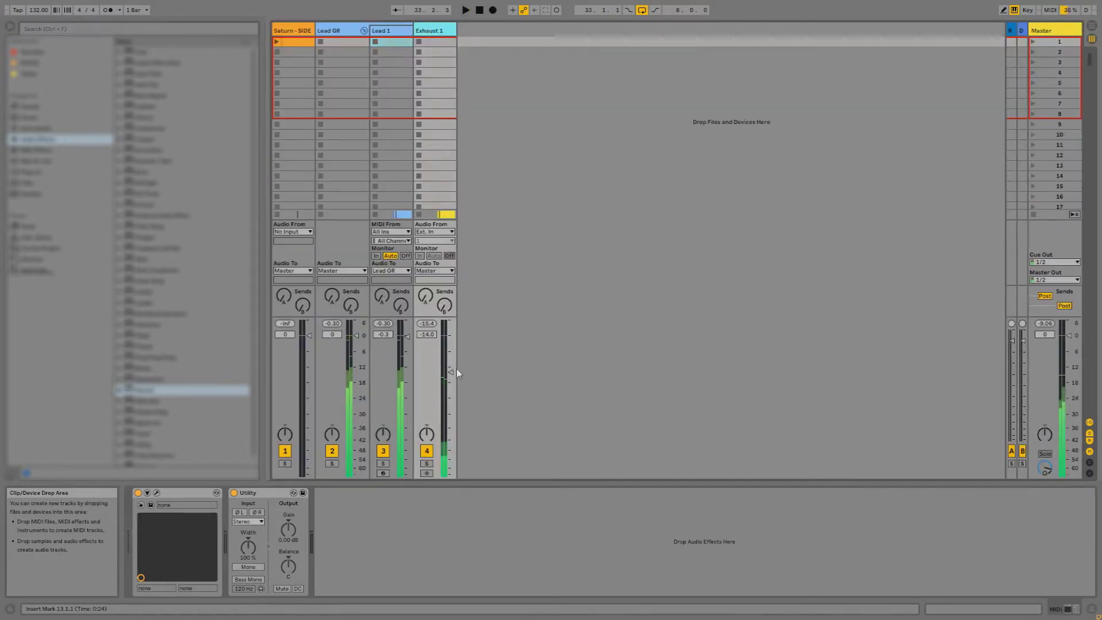
right_click(443, 32)
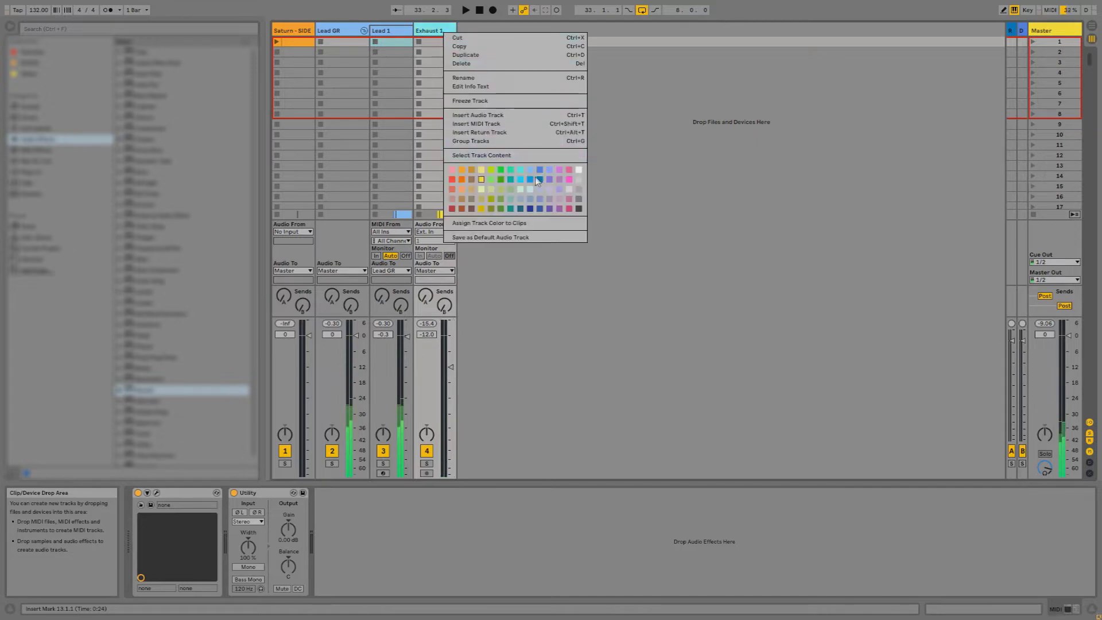
left_click(508, 181)
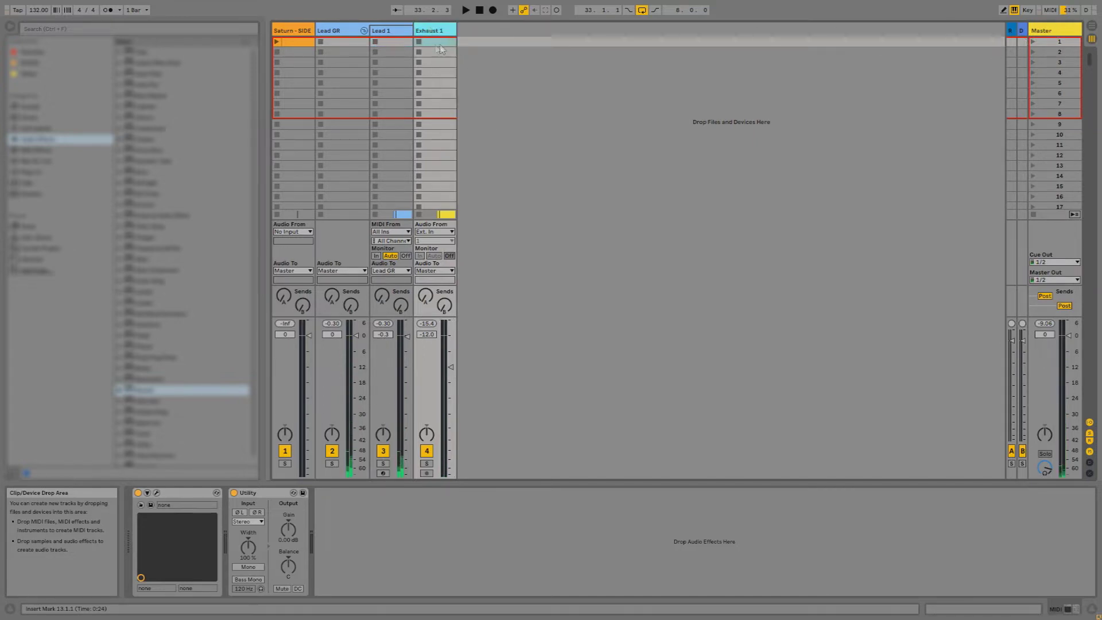
left_click(303, 34)
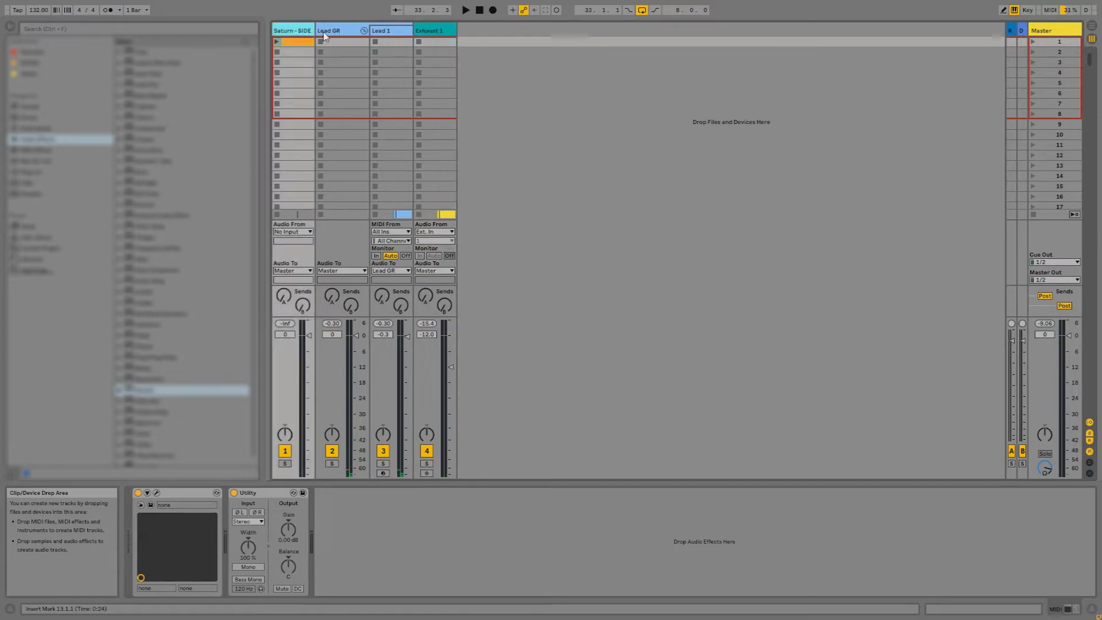
left_click(438, 32)
Assign Exhaust 1's track colour to its audio clip in the arrangement
key("Tab")
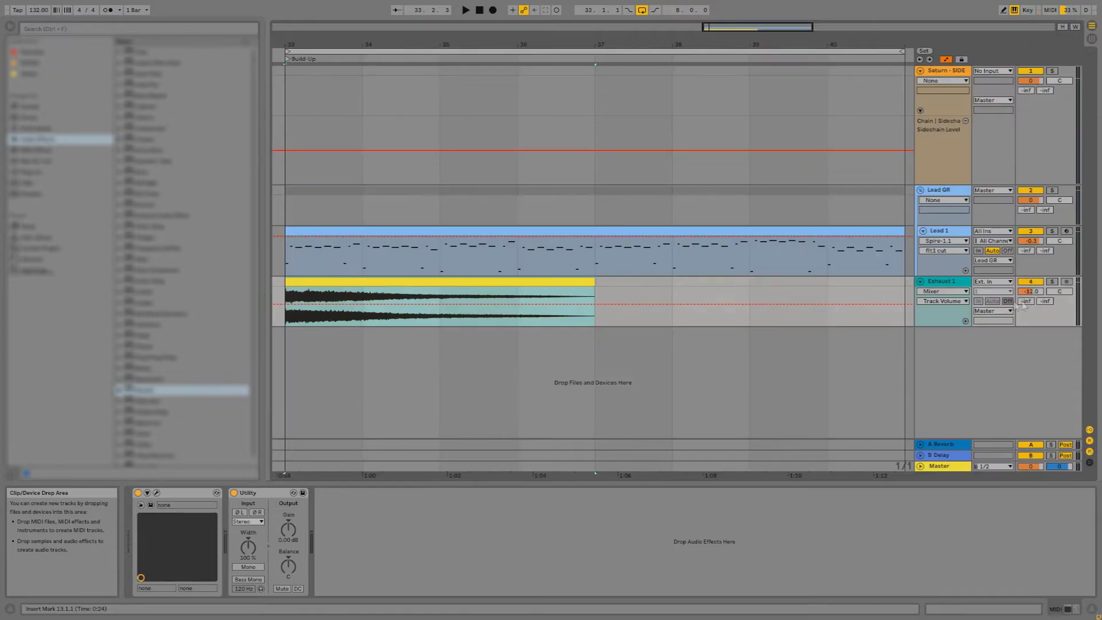
right_click(964, 287)
left_click(887, 476)
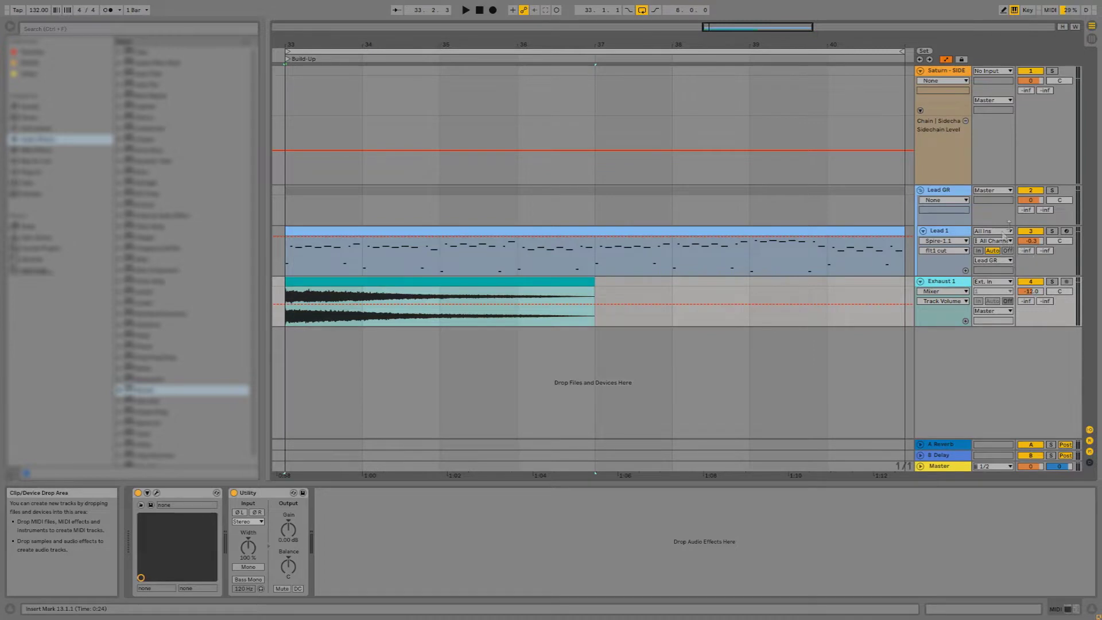
Mute Lead GR to audition Exhaust 1 alone, set Exhaust 1's volume to -12.2 dB, and reactivate Lead GR
left_click(1033, 191)
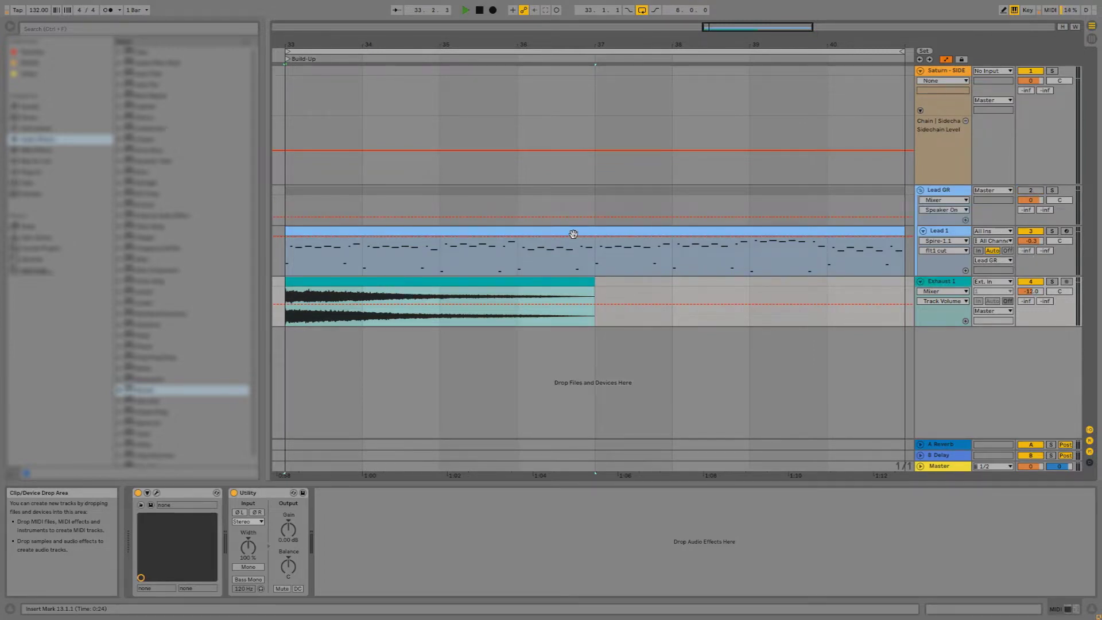
left_click(921, 283)
key("space")
key("Tab")
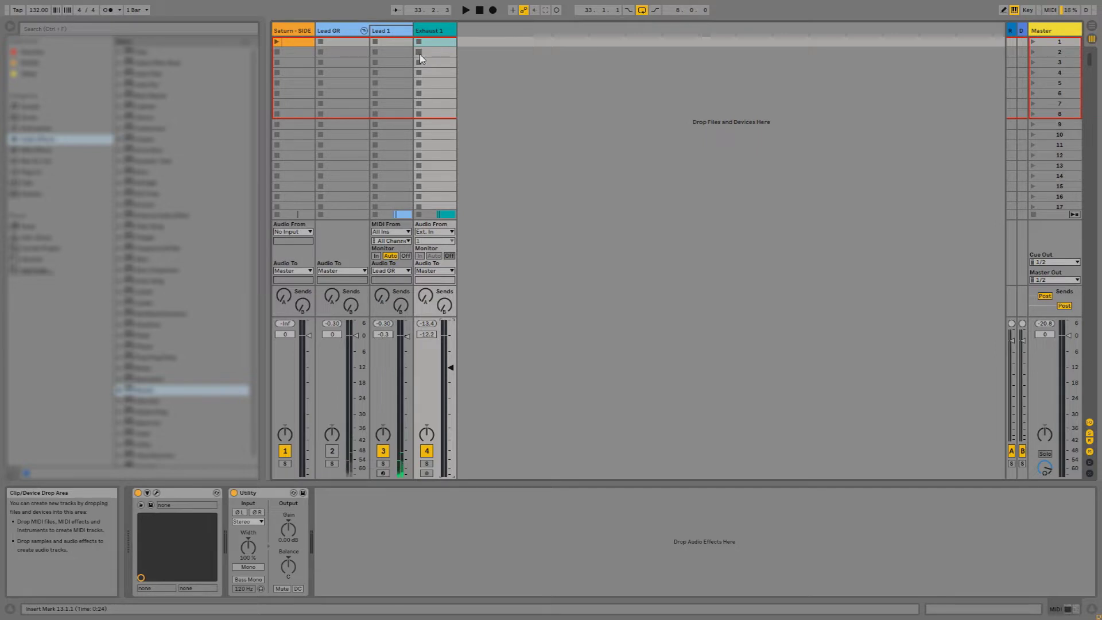
key("space")
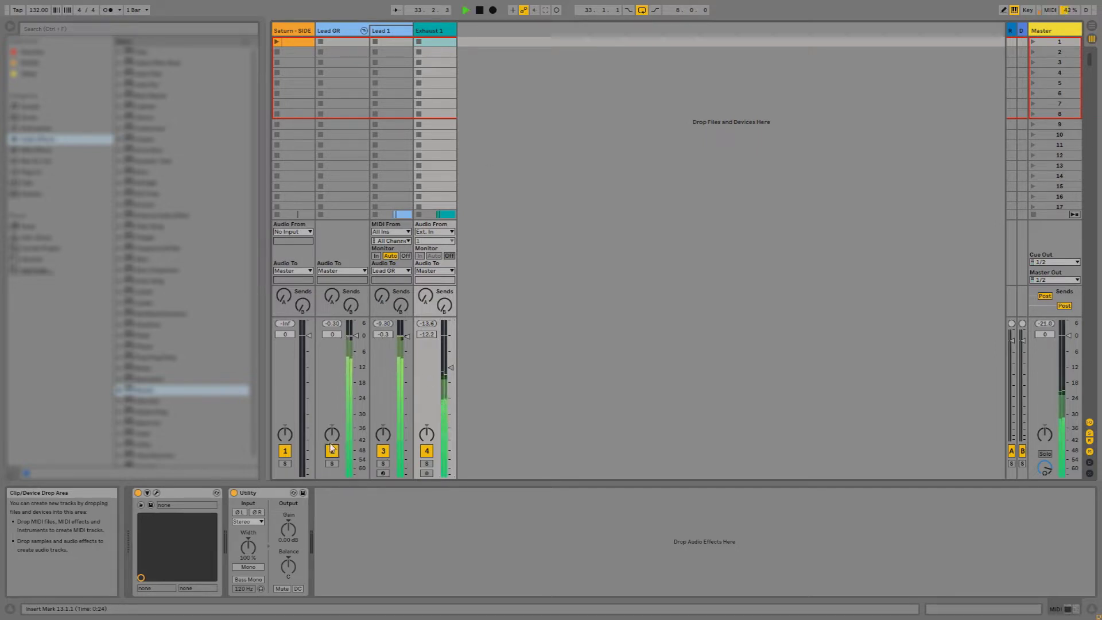
key("Tab")
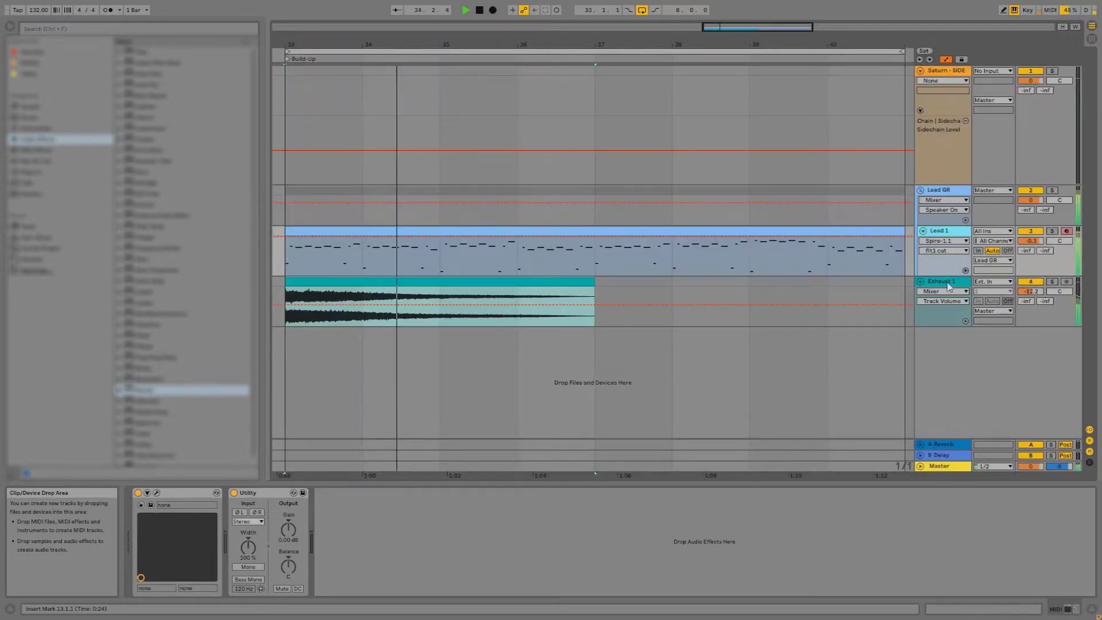
Group the Exhaust 1 track into a new group named Atmo GR
left_click(947, 287)
key("ctrl+g")
type("Atmo GR")
key("Return")
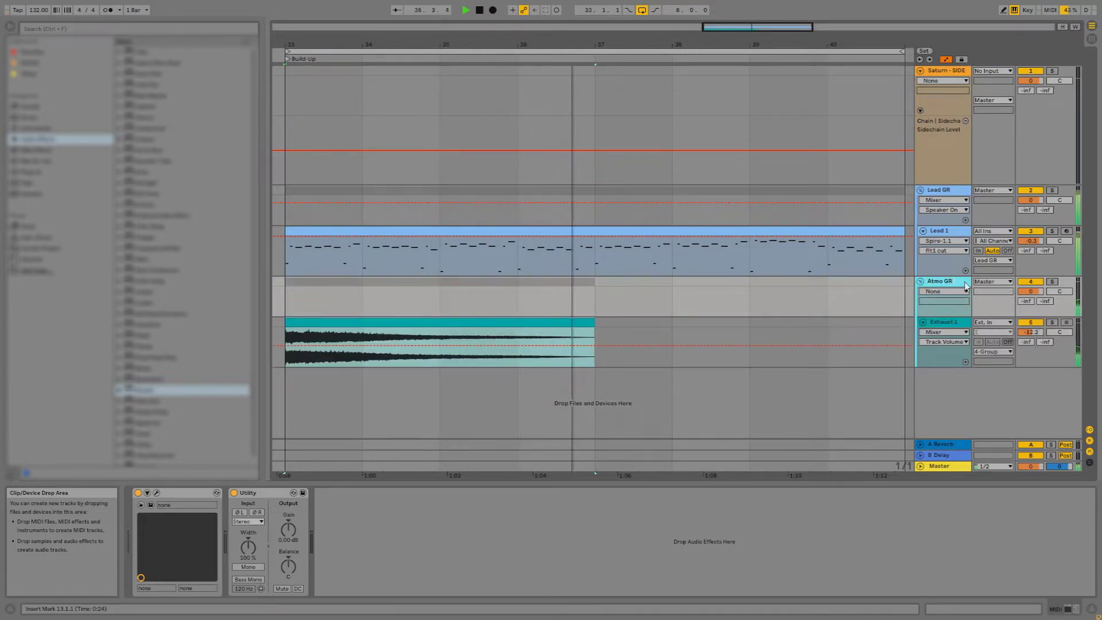
Duplicate the Exhaust 1 track, reverse the copied clip, and move it to end at bar 41
left_click(752, 333)
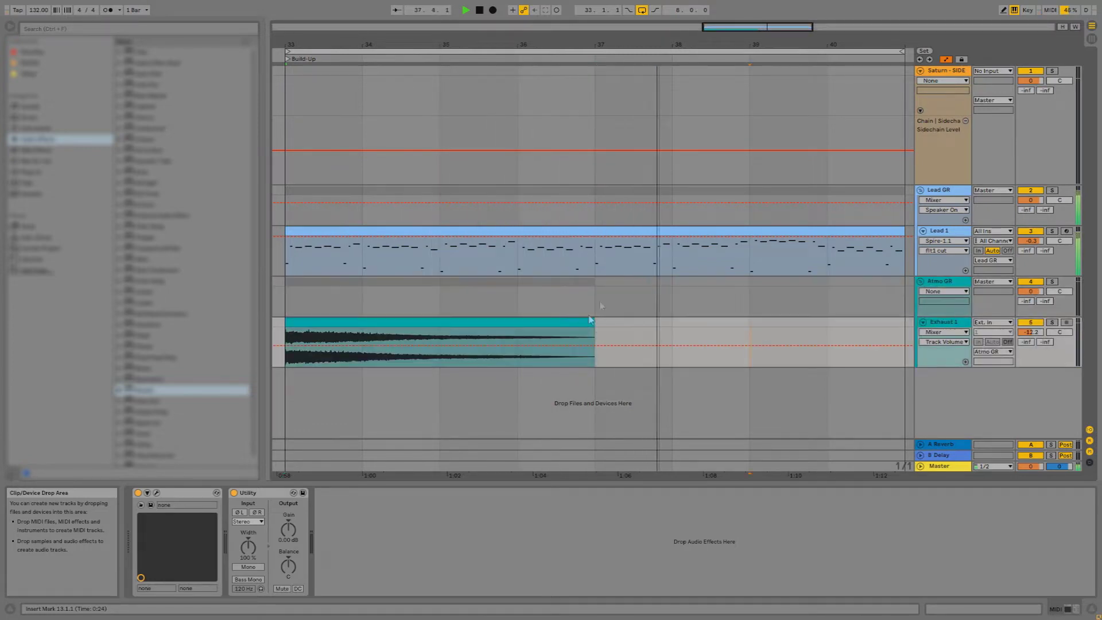
key("minus")
key("space")
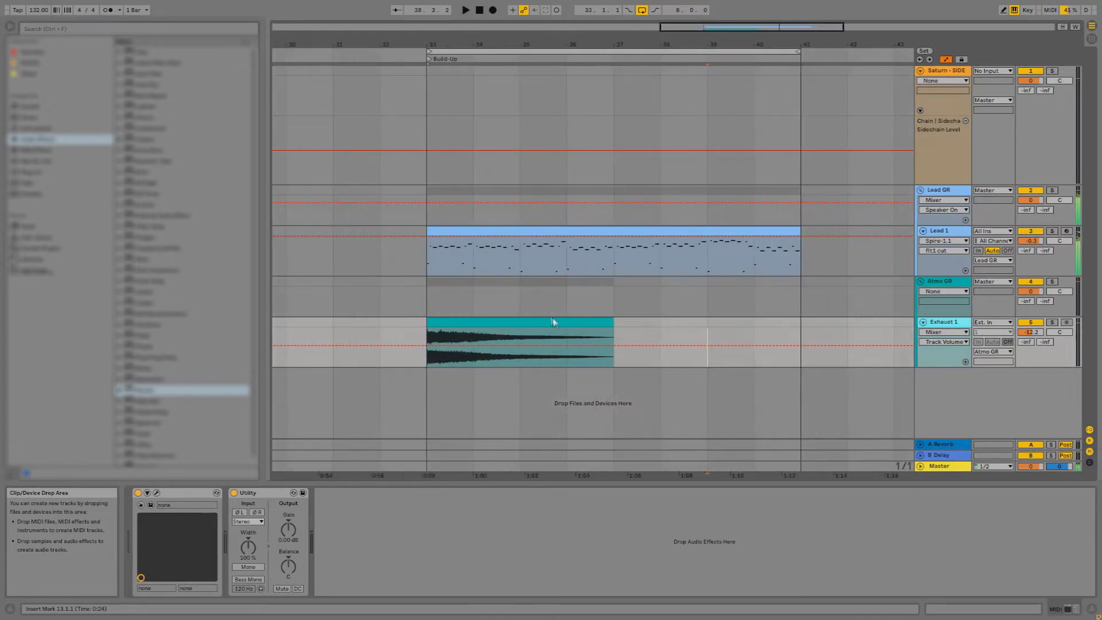
key("ctrl+d")
left_click(534, 372)
key("r")
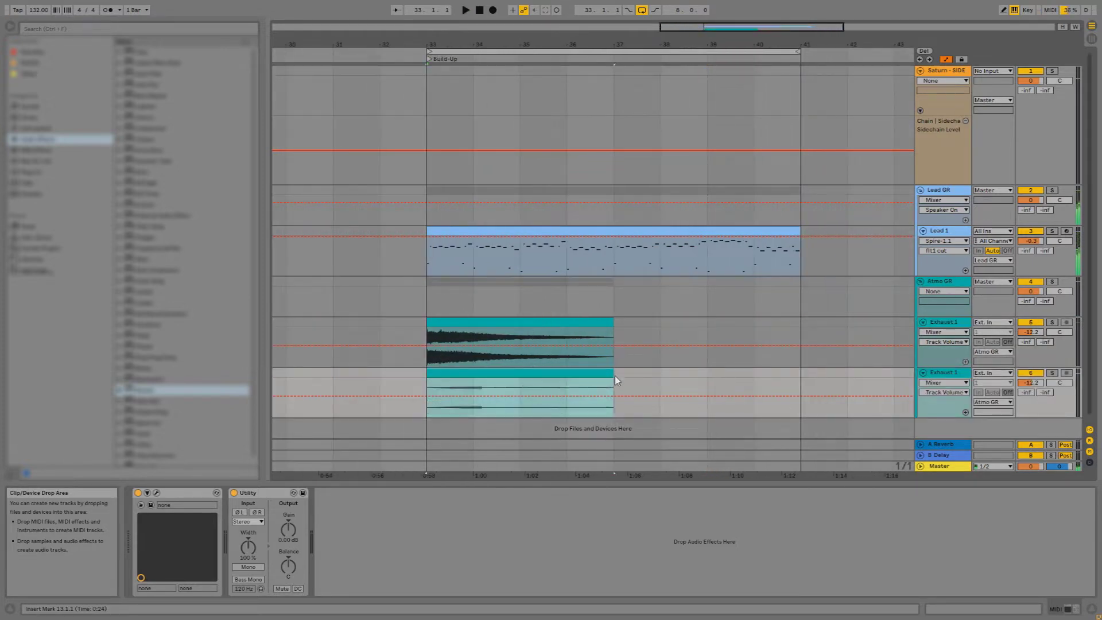
left_click_drag(598, 375, 772, 387)
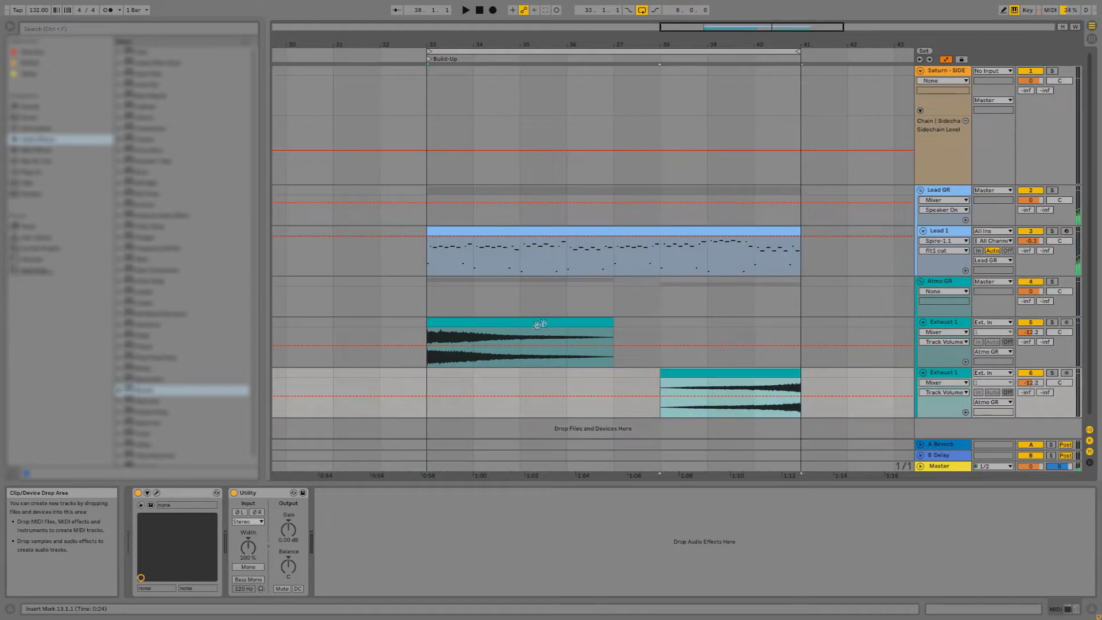
Rename the duplicated track with a name beginning Uplifter Sho and play the build-up
left_click(541, 323)
left_click(960, 373)
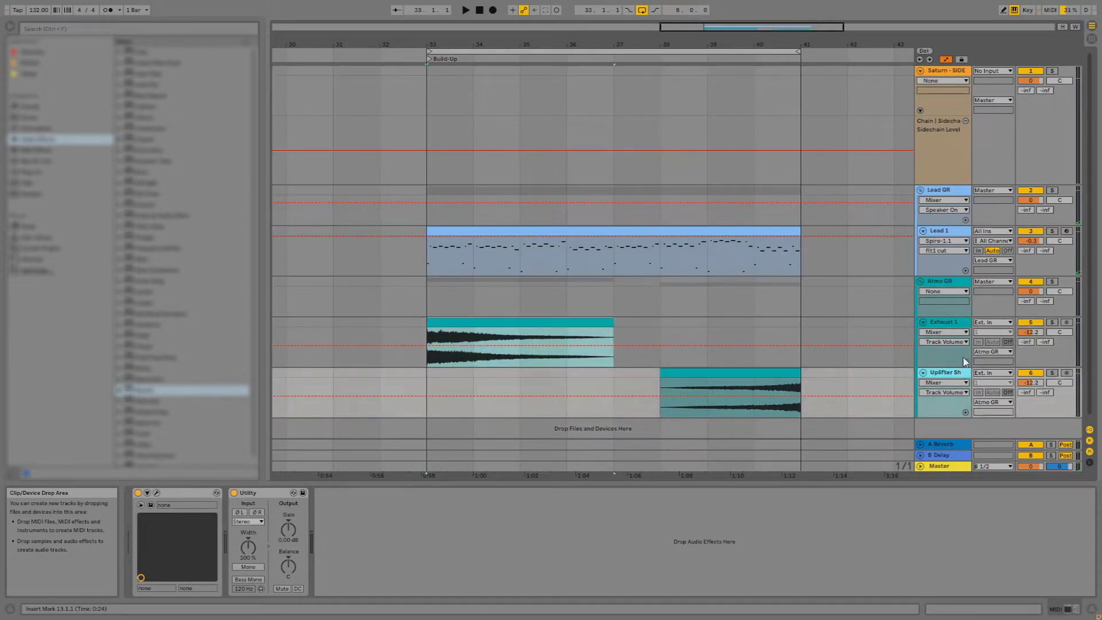
key("space")
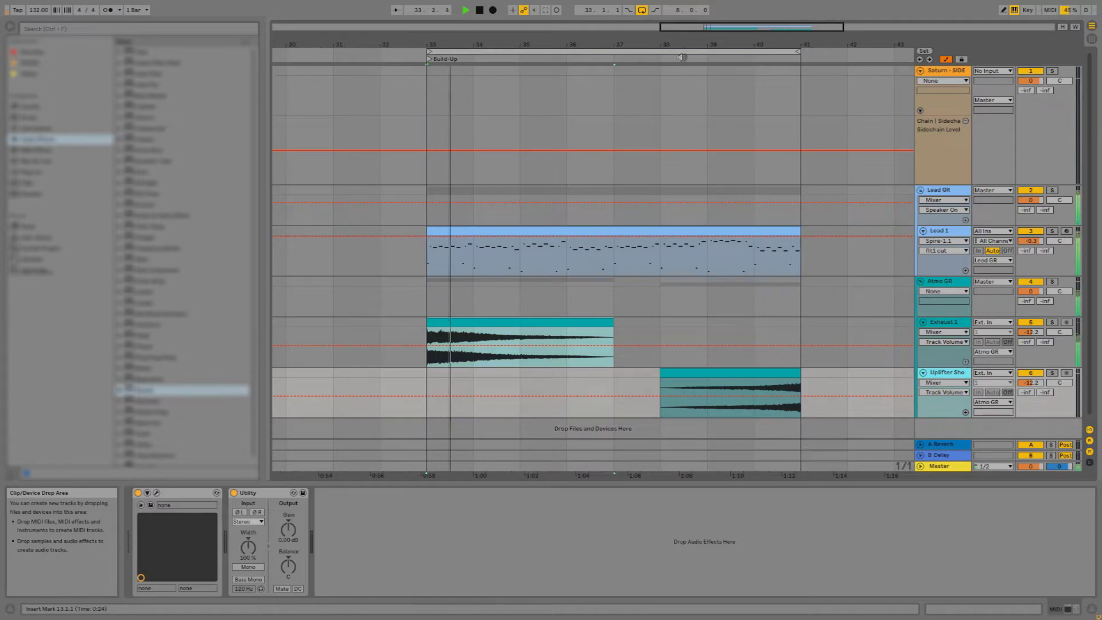
Display Lead 1's EQ Eight 8 Frequency A automation over its build-up clip
key("ctrl+a")
key("z")
left_click(943, 241)
left_click(936, 243)
key("x")
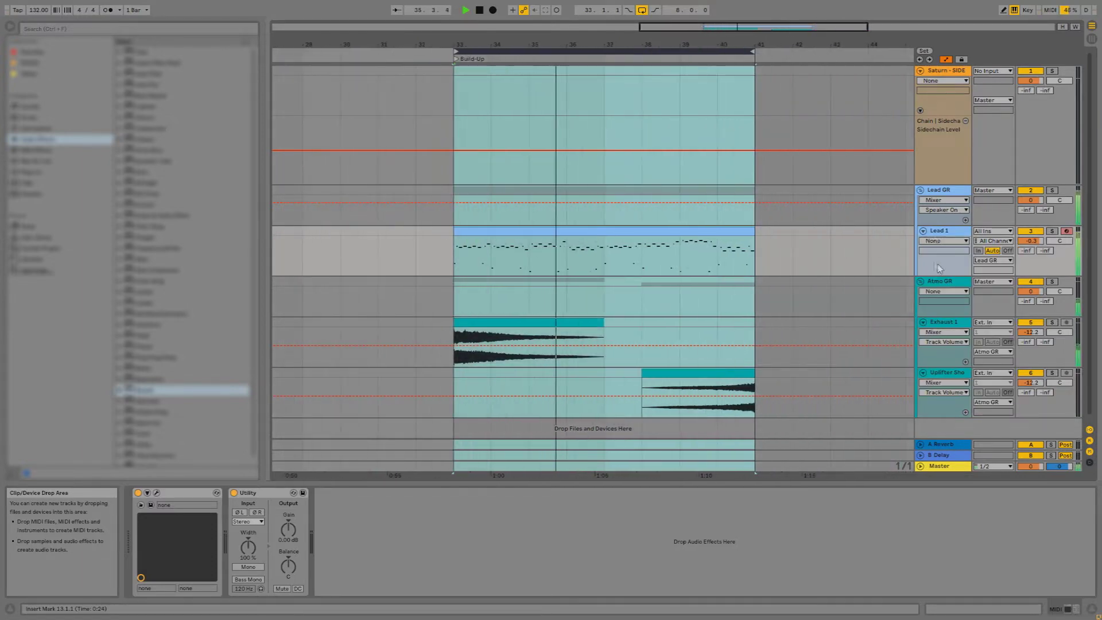
right_click(950, 231)
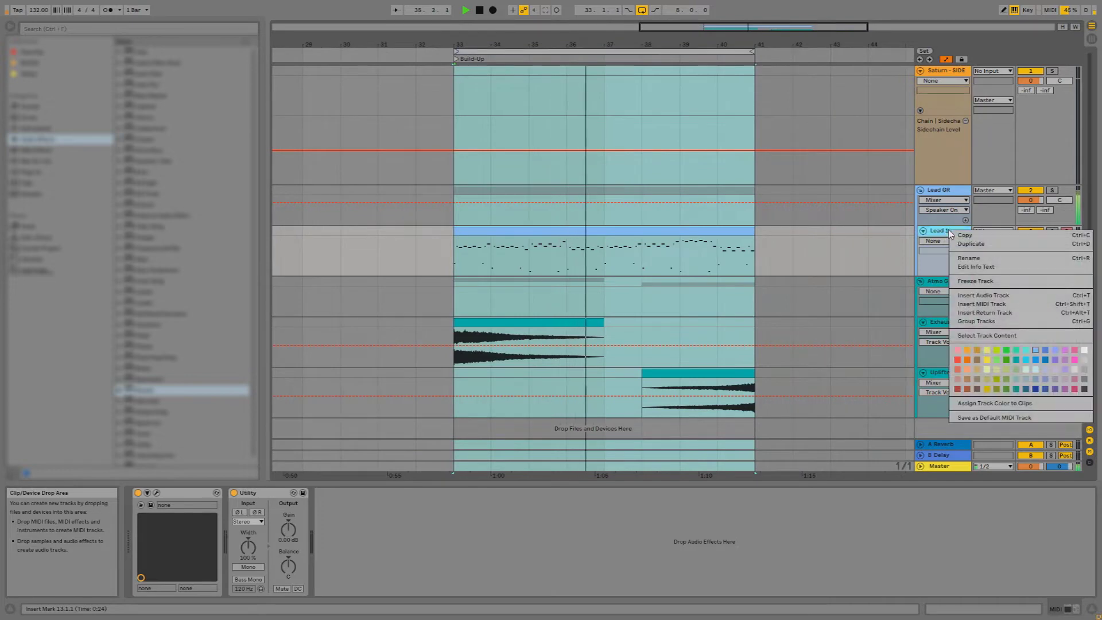
left_click(951, 191)
left_click(709, 234)
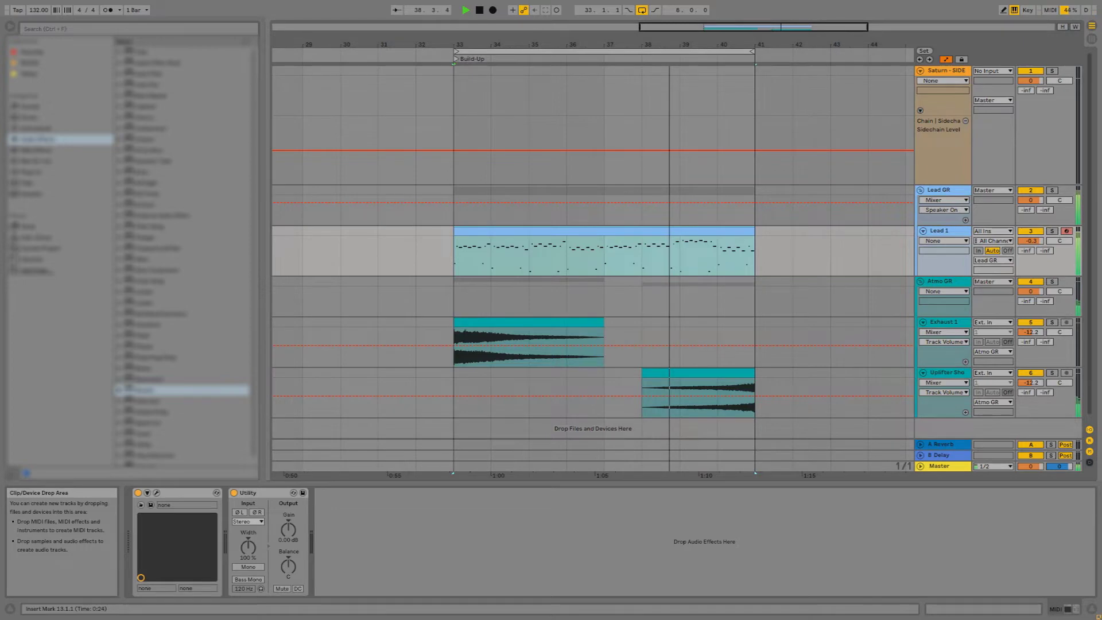
left_click(944, 241)
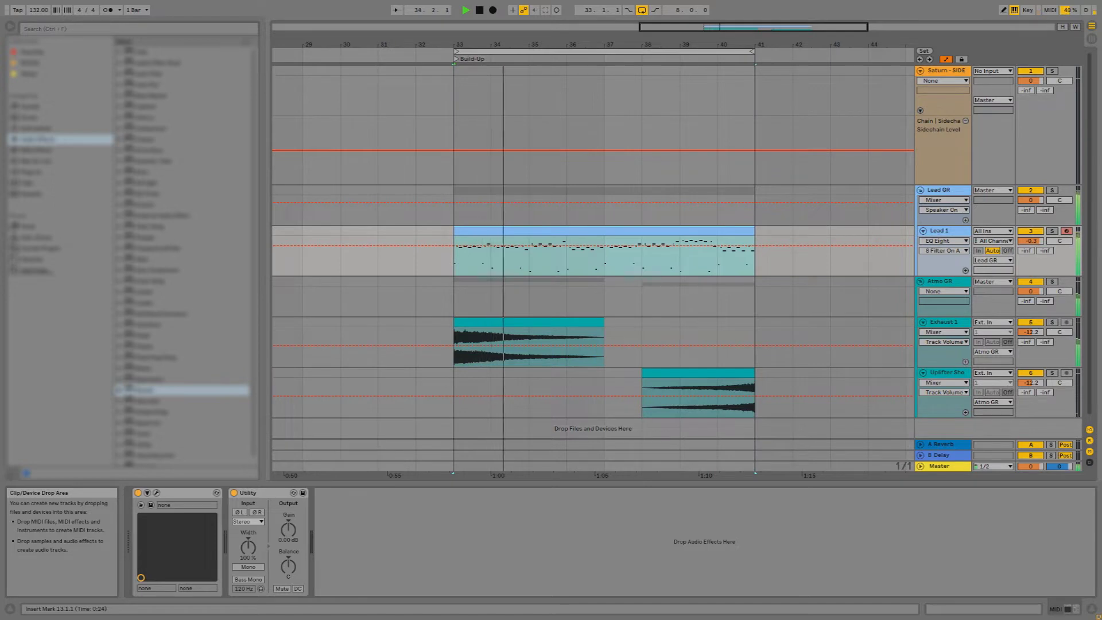
key("space")
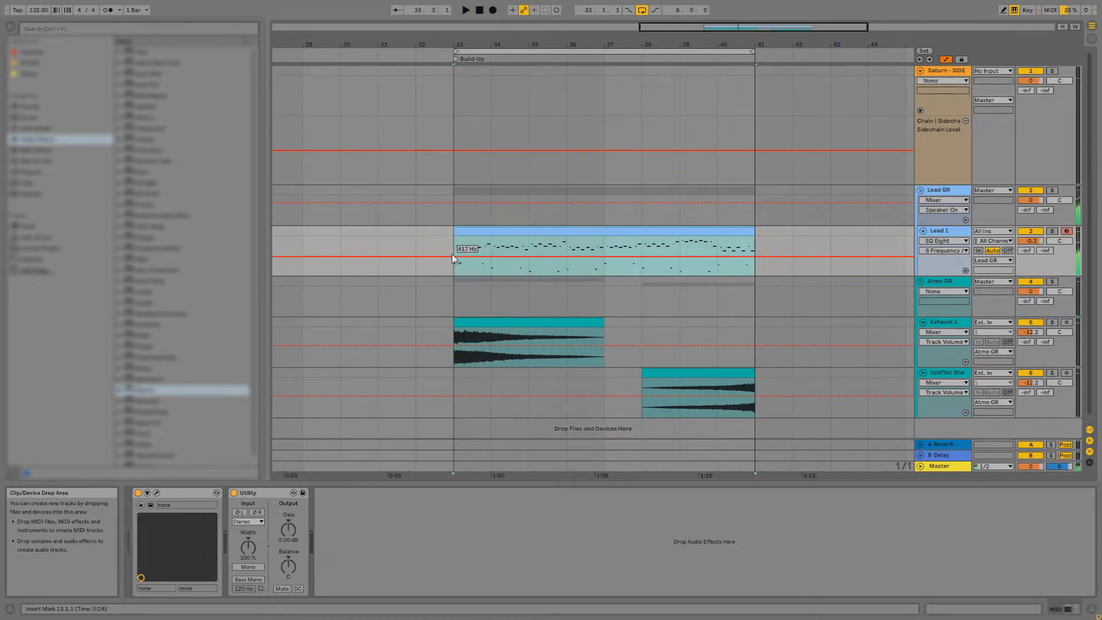
Add EQ Eight frequency breakpoints at bar 33 and about bar 35, raising the second to about 1.06 kHz
left_click(454, 257)
left_click_drag(537, 258, 537, 252)
key("space")
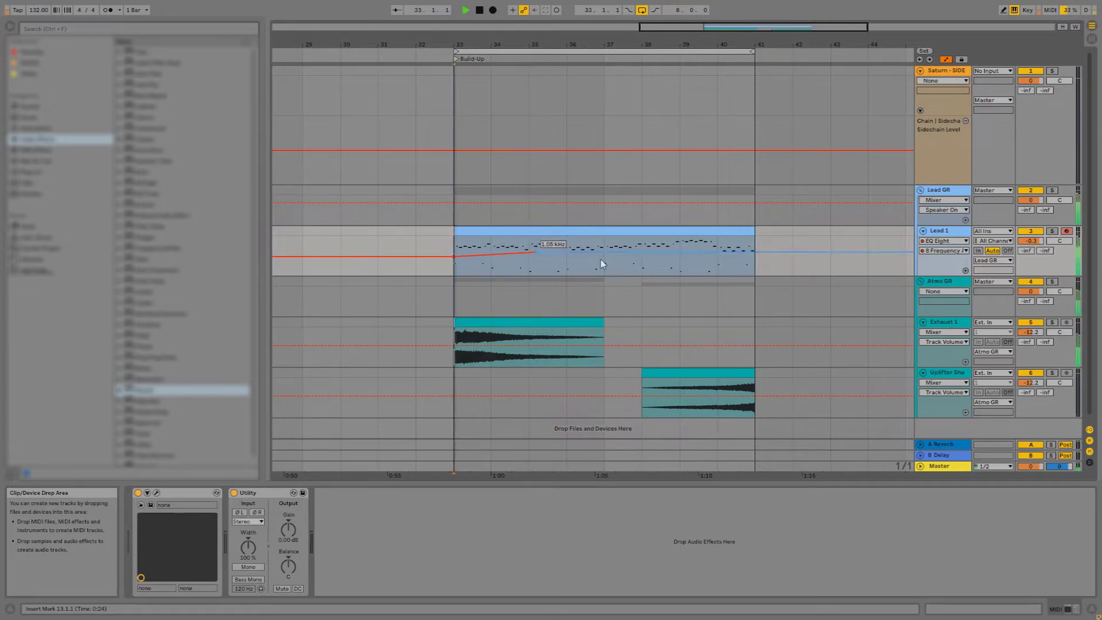
Move the 8 Frequency A automation into its own lane under Lead 1 and enlarge the lane
left_click(966, 271)
key("space")
left_click_drag(953, 314, 953, 363)
key("space")
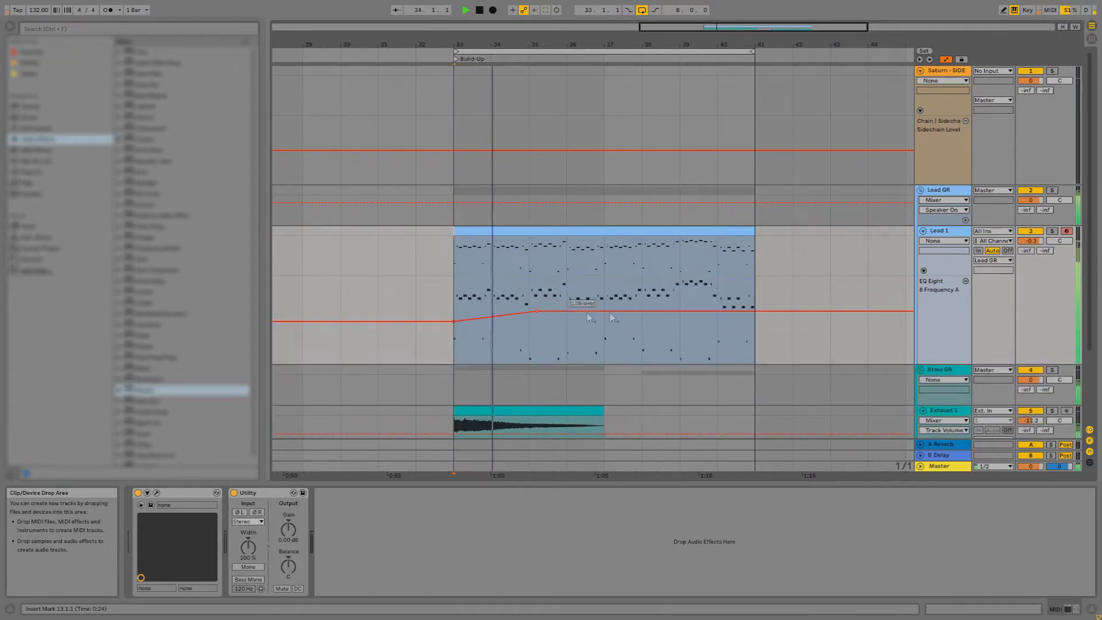
Continue the rising frequency curve with breakpoints near bars 37, 39, 40 and 41, enlarging the lane further
left_click_drag(610, 311, 612, 309)
left_click_drag(684, 309, 718, 299)
left_click_drag(949, 368, 949, 469)
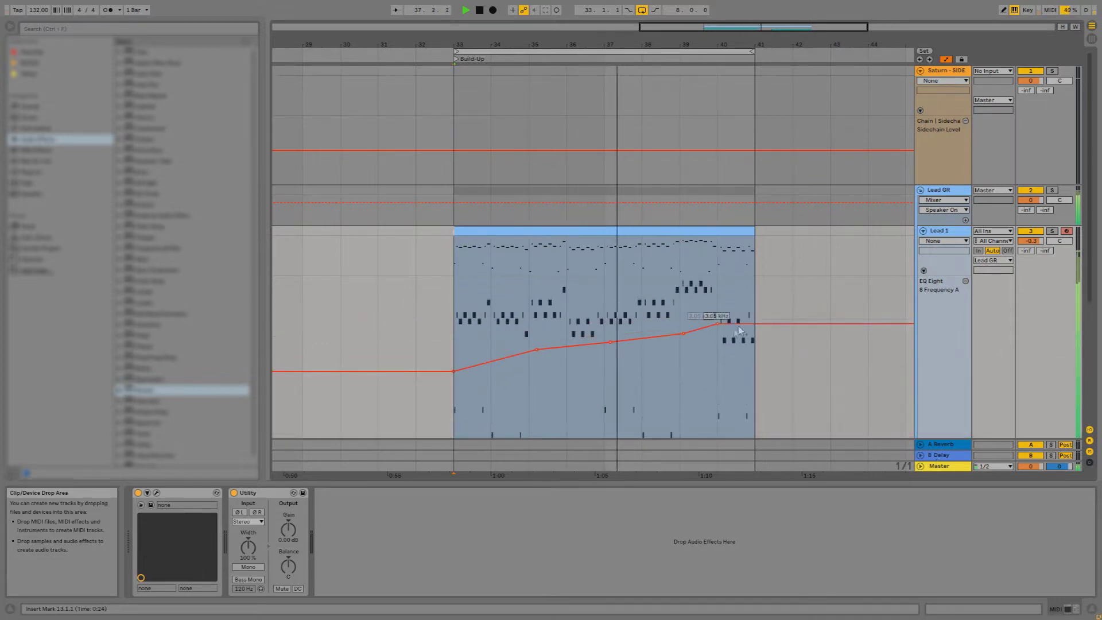
left_click_drag(740, 324, 755, 309)
Set the fixed grid to 1/4 and add a sharp frequency peak just before bar 41
right_click(760, 288)
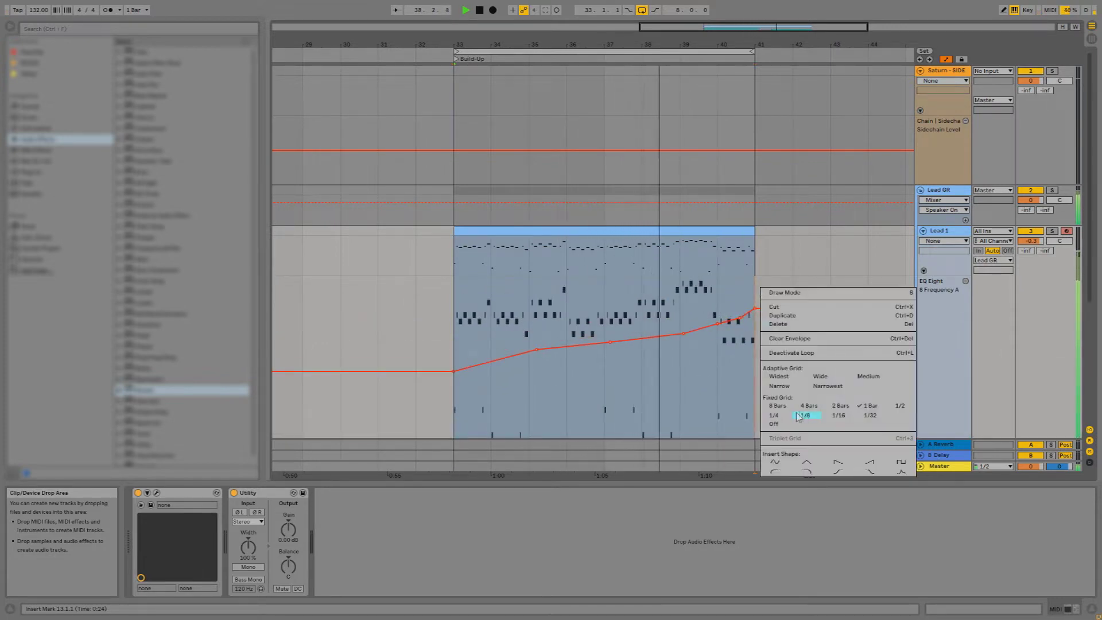
left_click(774, 415)
left_click_drag(750, 310, 749, 294)
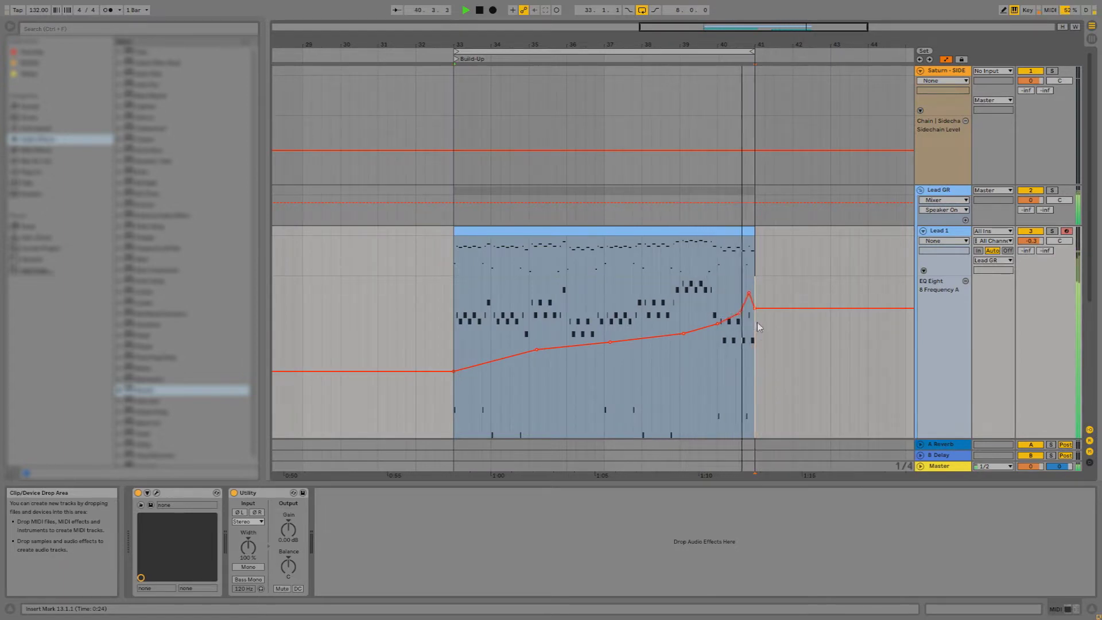
Reduce the height of Lead 1's frequency automation lane and stop playback
scroll(835, 332, "down", 2)
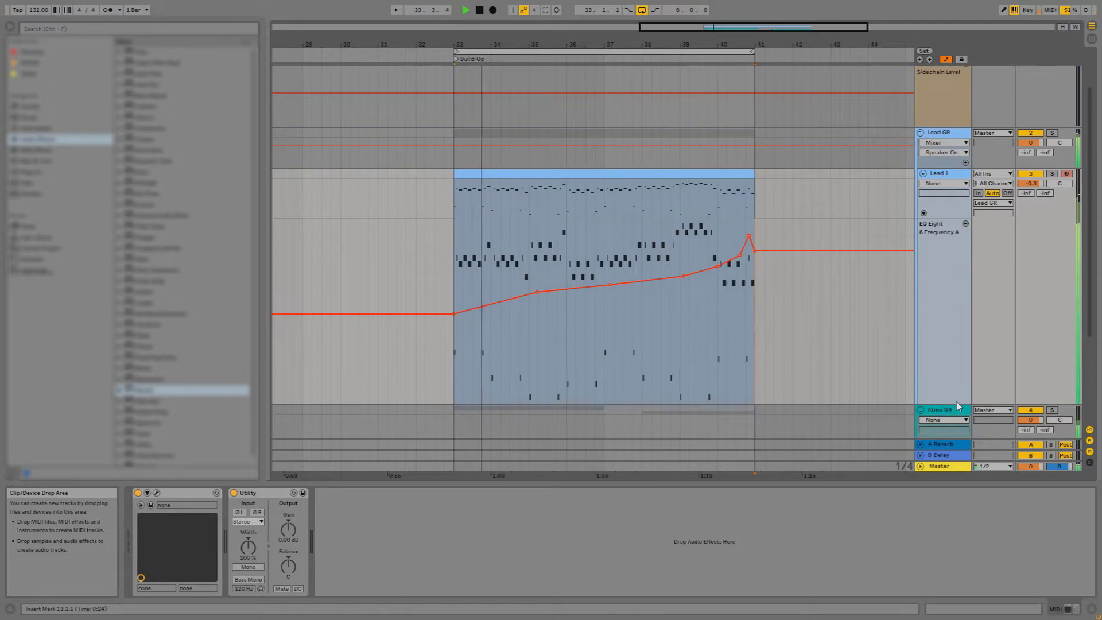
left_click_drag(955, 405, 955, 326)
key("space")
Examine the notes of Lead 1's MIDI clip during playback, then close the note editor
left_click(629, 175)
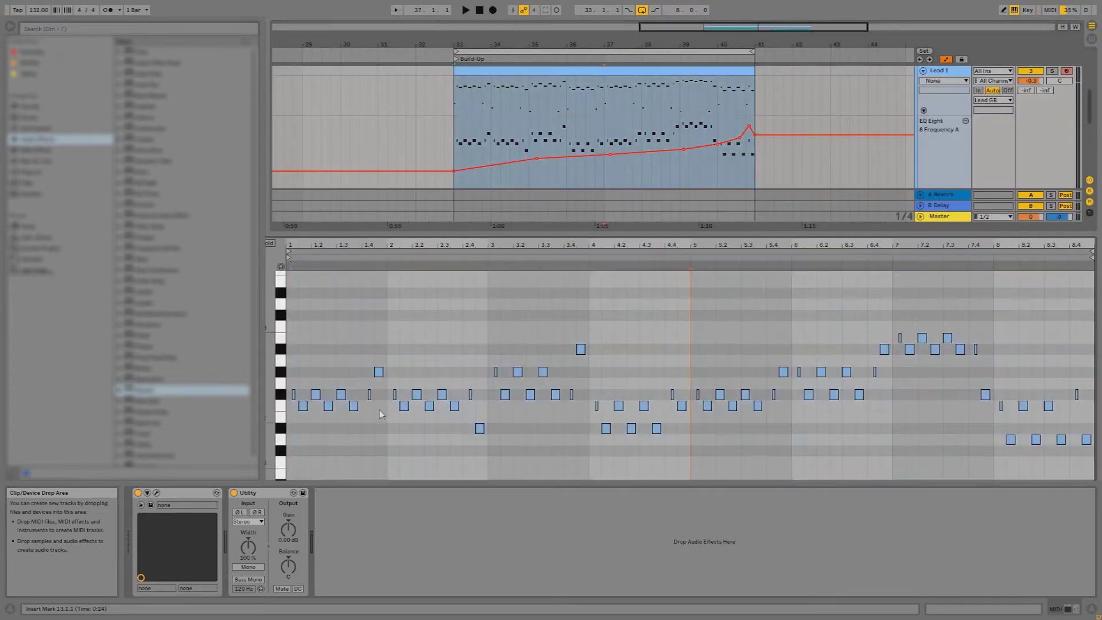
scroll(352, 408, "down", 2)
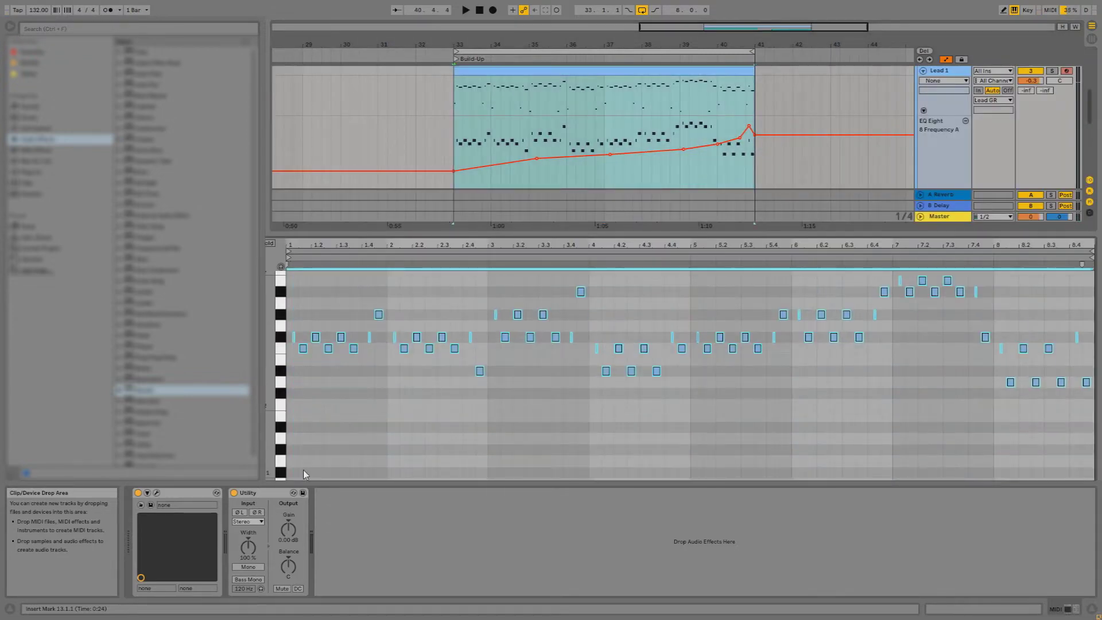
scroll(304, 470, "down", 1)
key("space")
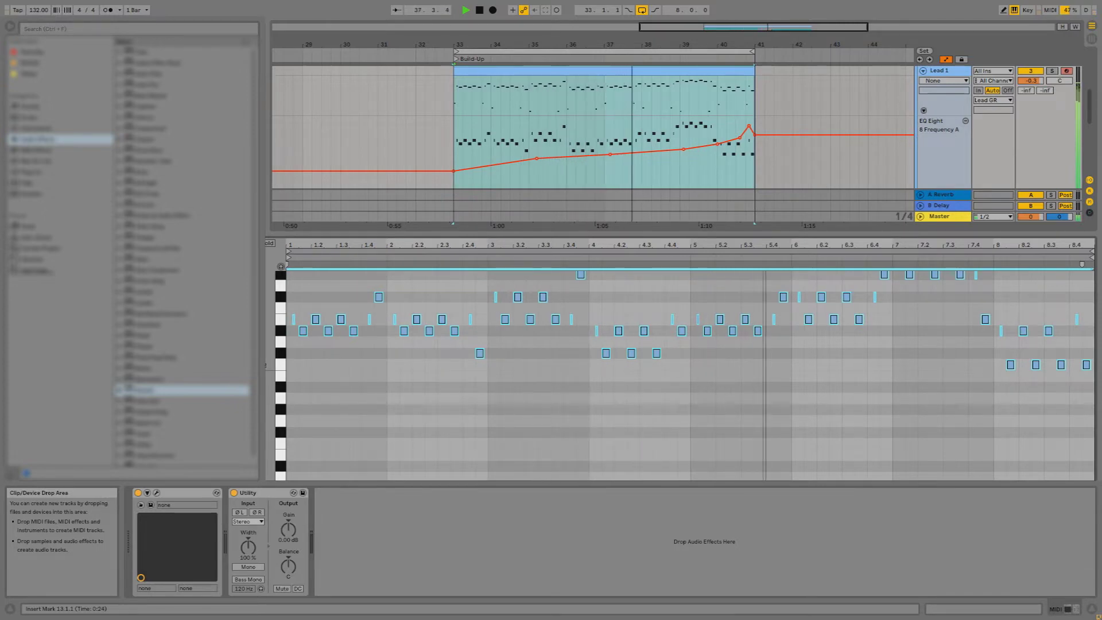
key("shift+Tab")
Shrink Lead 1's automation lane further and set Lead GR's displayed automation to None
left_click_drag(949, 270, 949, 242)
left_click(670, 52)
left_click_drag(668, 44, 622, 39)
left_click(944, 128)
left_click(942, 138)
left_click(945, 87)
left_click(947, 97)
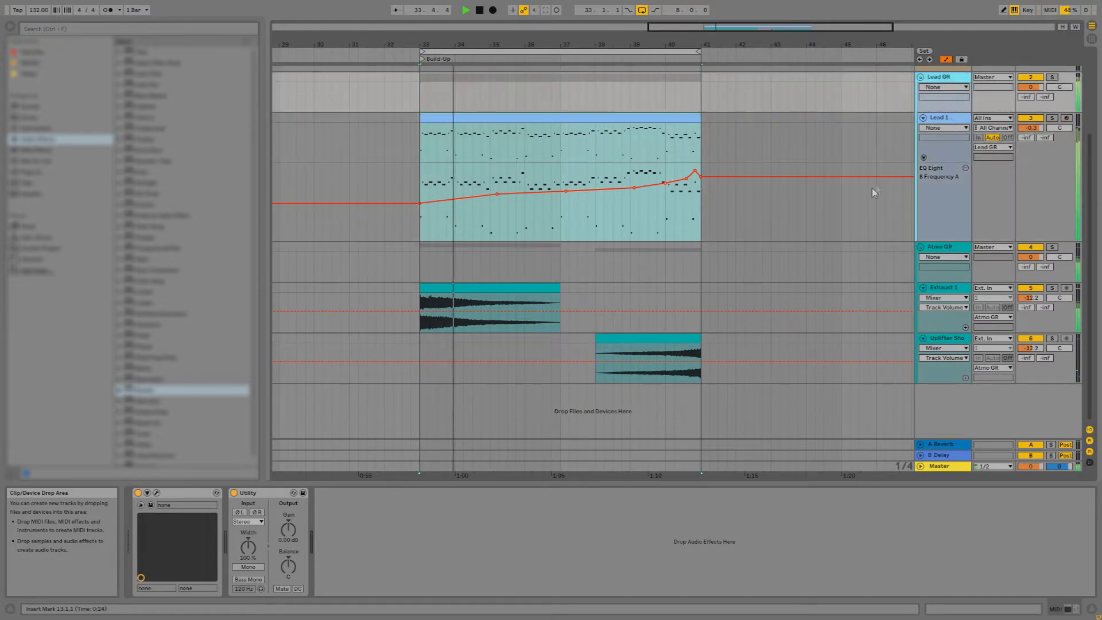
Insert a new MIDI track below Lead 1 inside the Lead GR group
scroll(808, 190, "up", 2)
left_click(941, 175)
right_click(942, 175)
left_click(677, 215)
key("ctrl+shift+t")
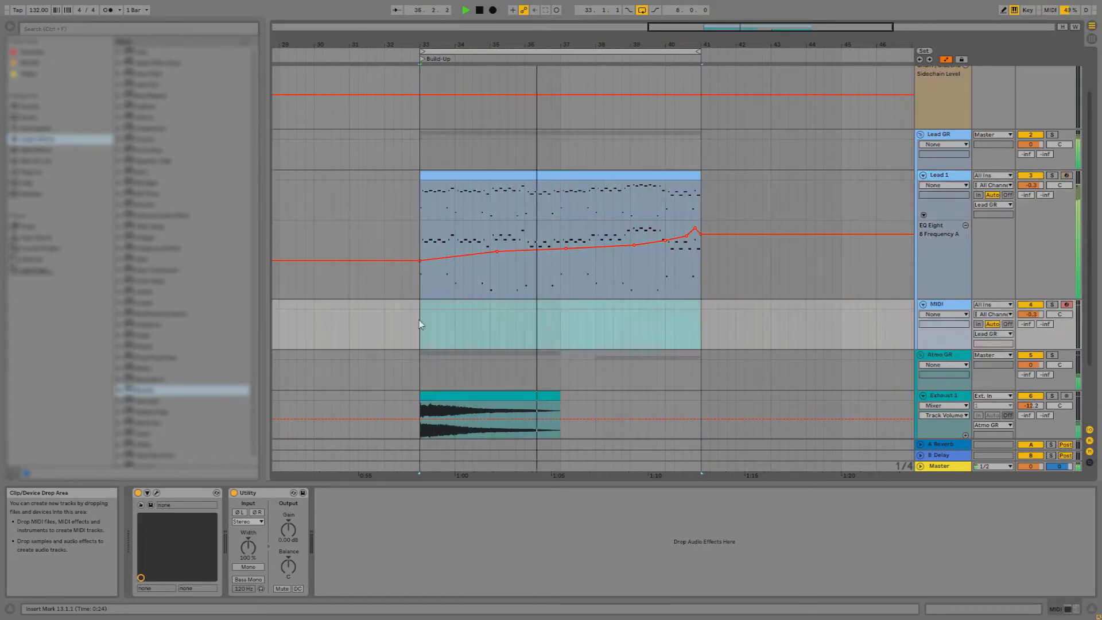
Load Spire on the new MIDI track with the A State Of Spire Vol 1 sound bank and close its window
double_click(531, 39)
left_click(294, 304)
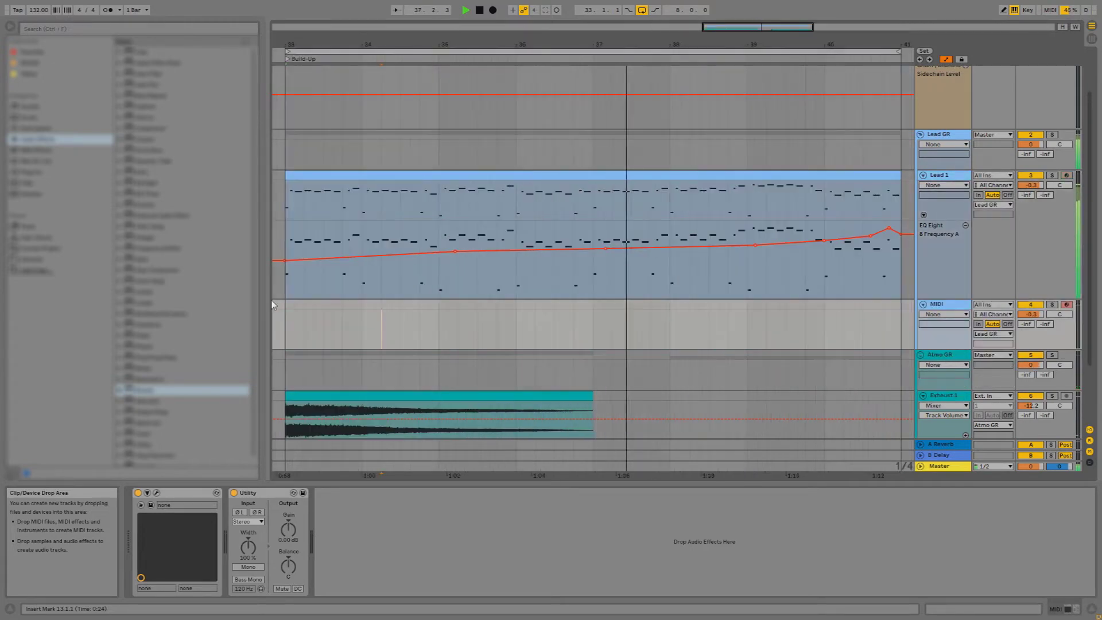
key("space")
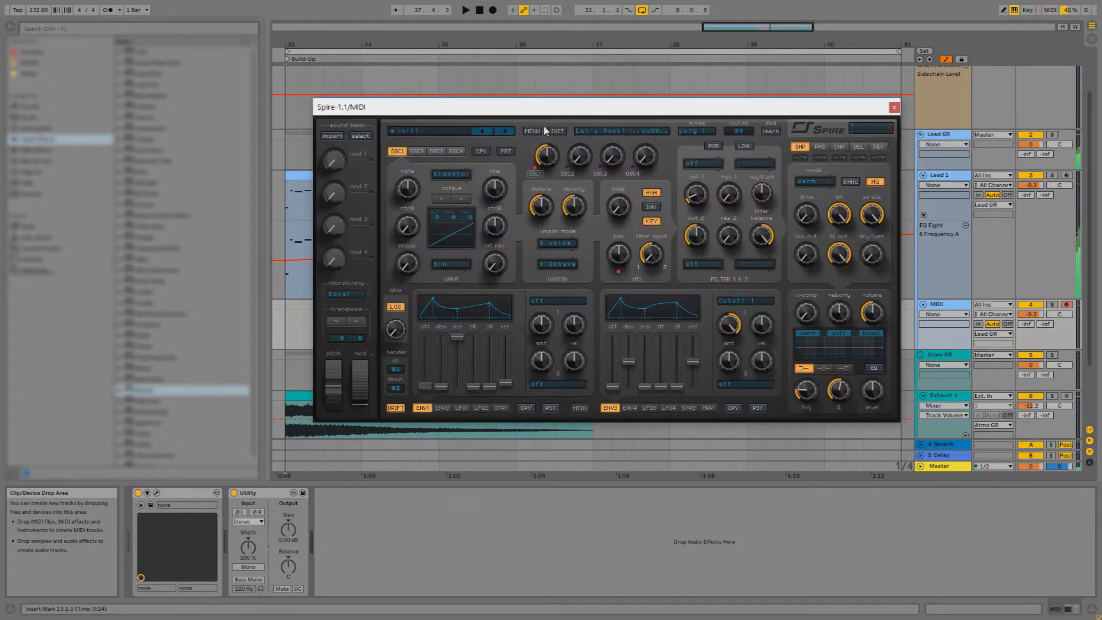
left_click(532, 130)
mouse_move(560, 144)
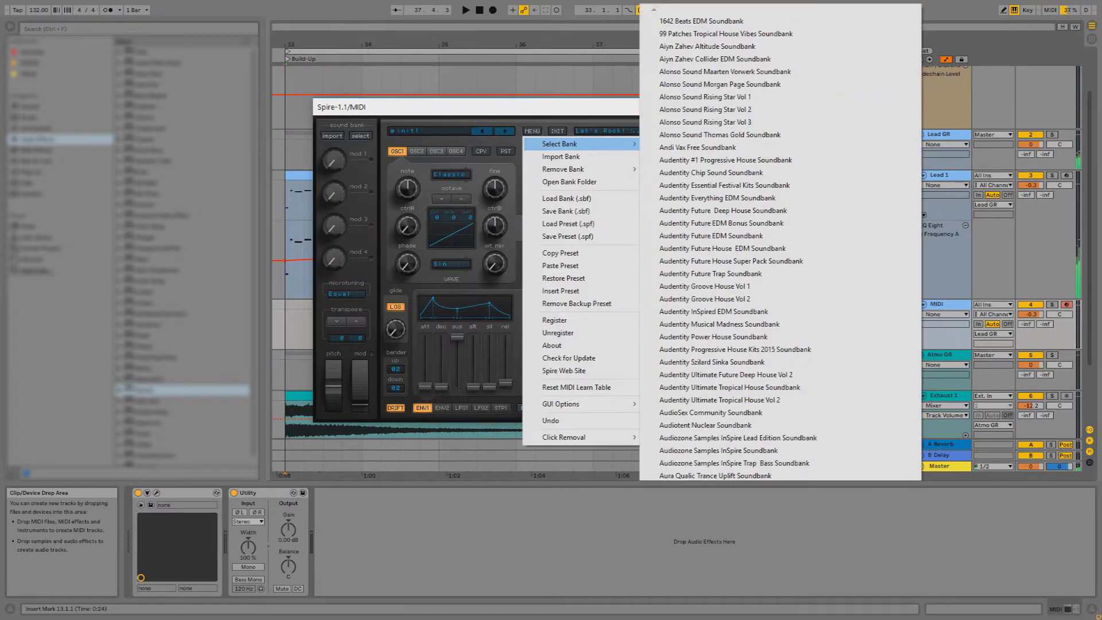
left_click(751, 476)
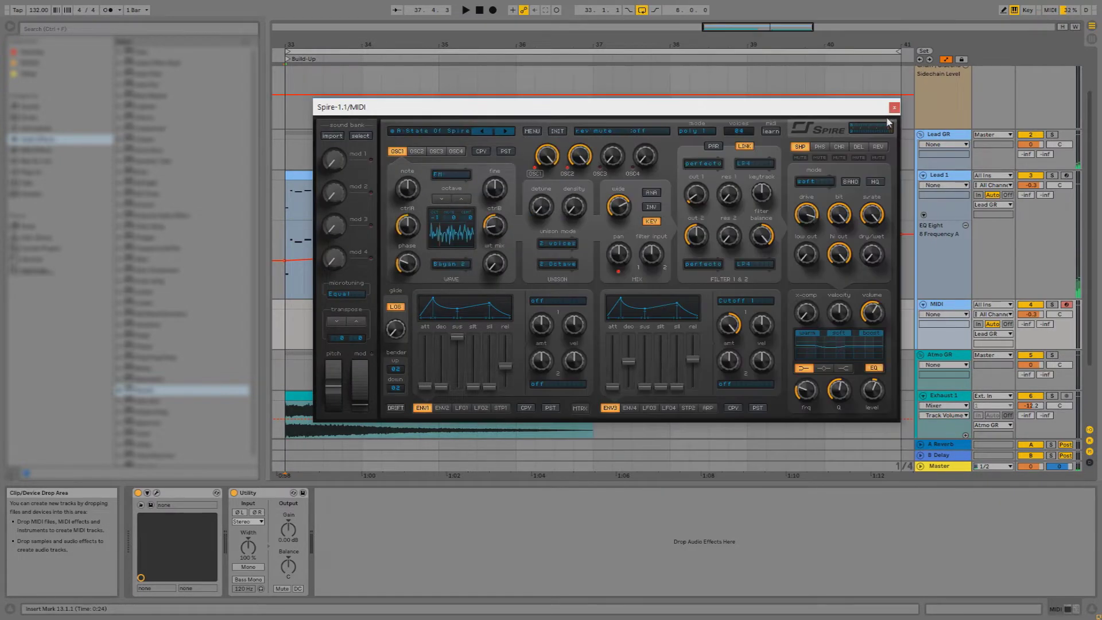
left_click(898, 108)
Copy Lead 1's eight-bar MIDI clip to the new MIDI track at bar 33
left_click(757, 178)
left_click_drag(757, 178, 743, 315)
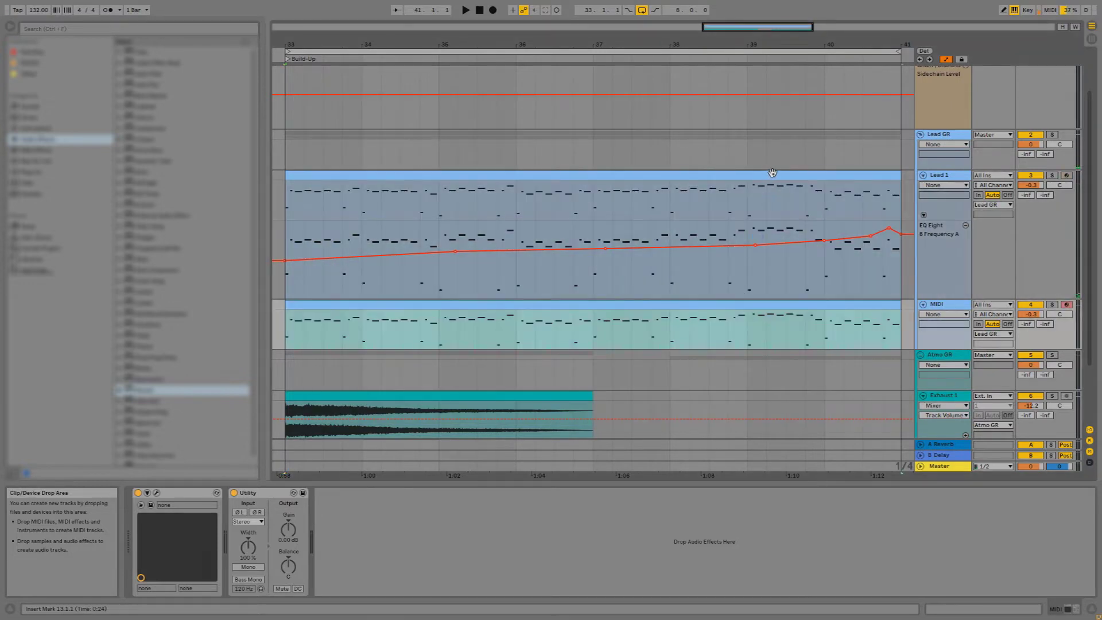
left_click(641, 174)
Solo Lead 1 during playback and switch the solo to the new MIDI track
left_click(1054, 176)
key("space")
left_click(942, 184)
left_click(942, 175)
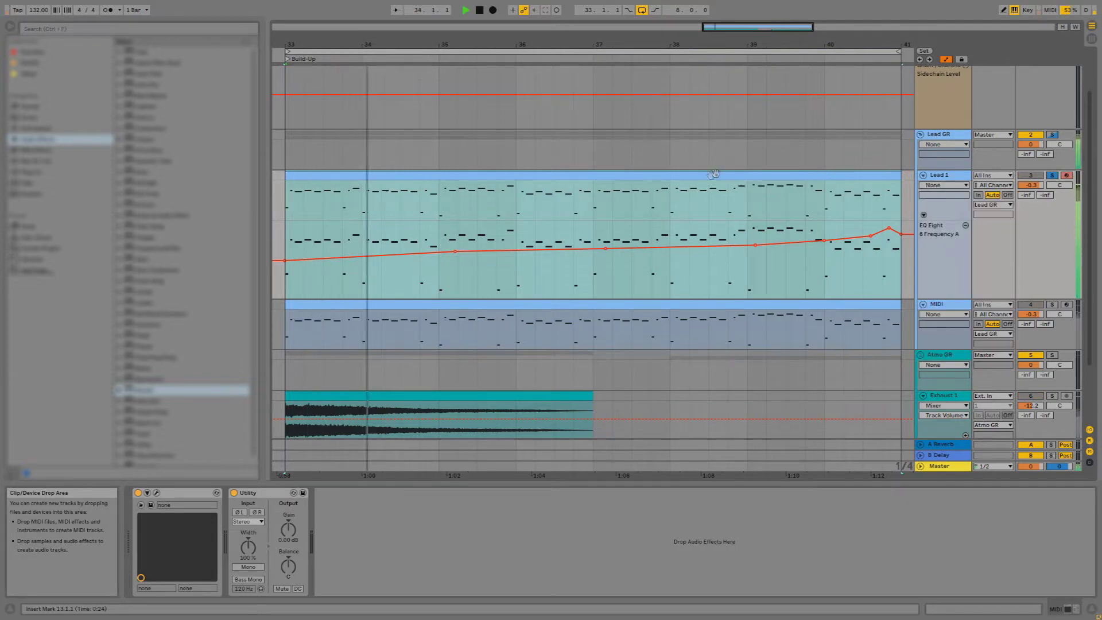
left_click(820, 301)
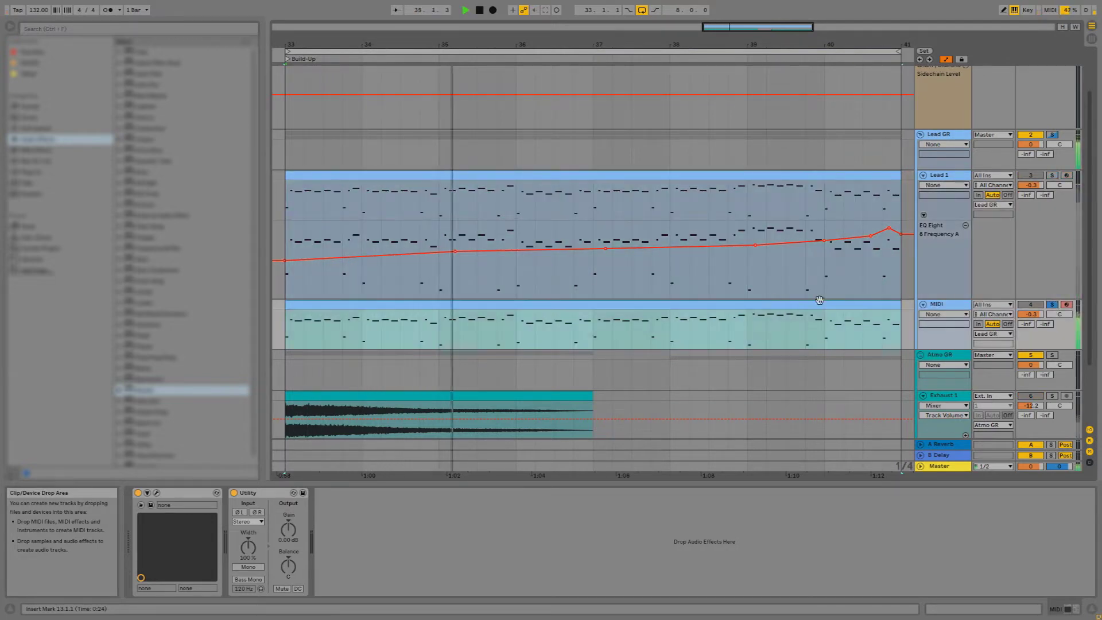
Try the LD Machine preset in the new track's Spire and switch to LD After Ego
left_click(156, 493)
key("space")
left_click(436, 131)
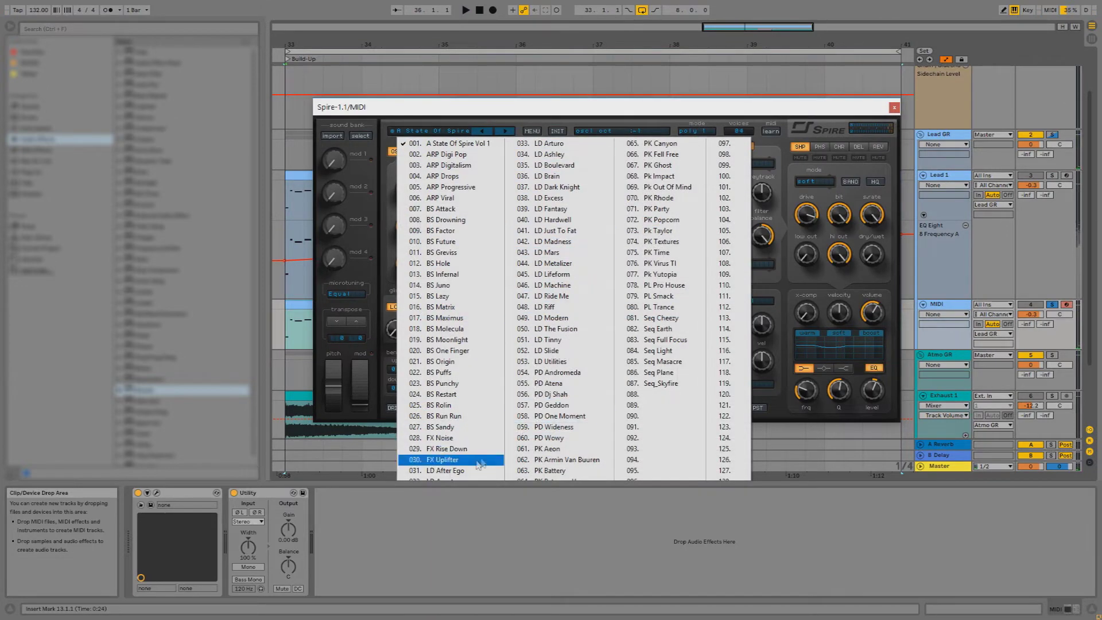
left_click(551, 285)
left_click(506, 131)
left_click(482, 131)
left_click(431, 131)
left_click(491, 470)
Audition LD After Ego against the copied notes during playback and compare it with the LD Arpatron preset
key("shift+Tab")
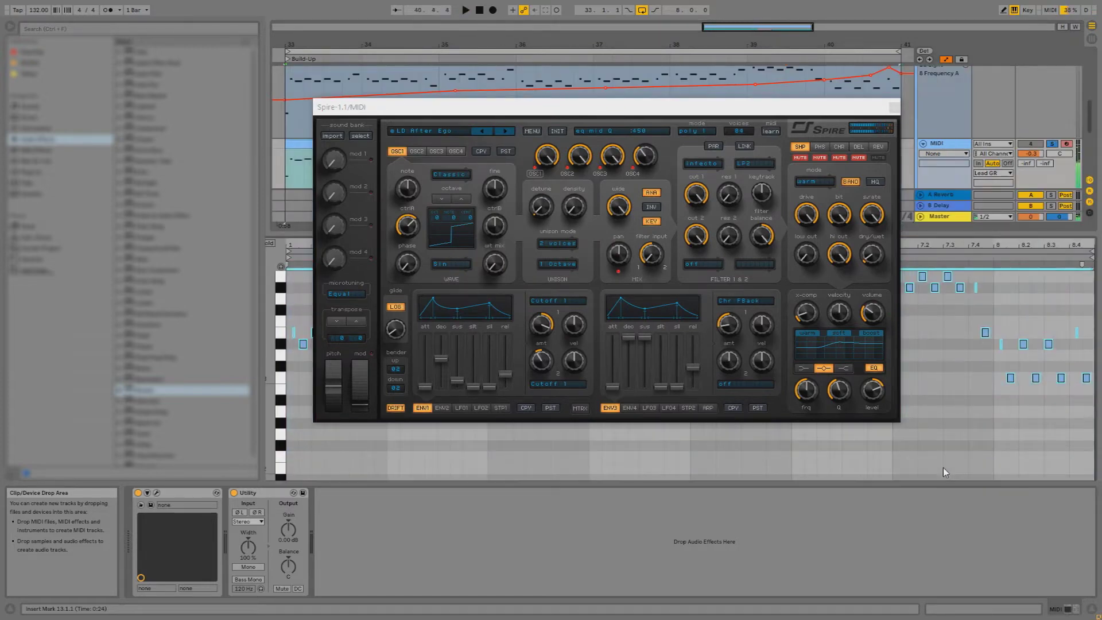
key("space")
key("shift+Tab")
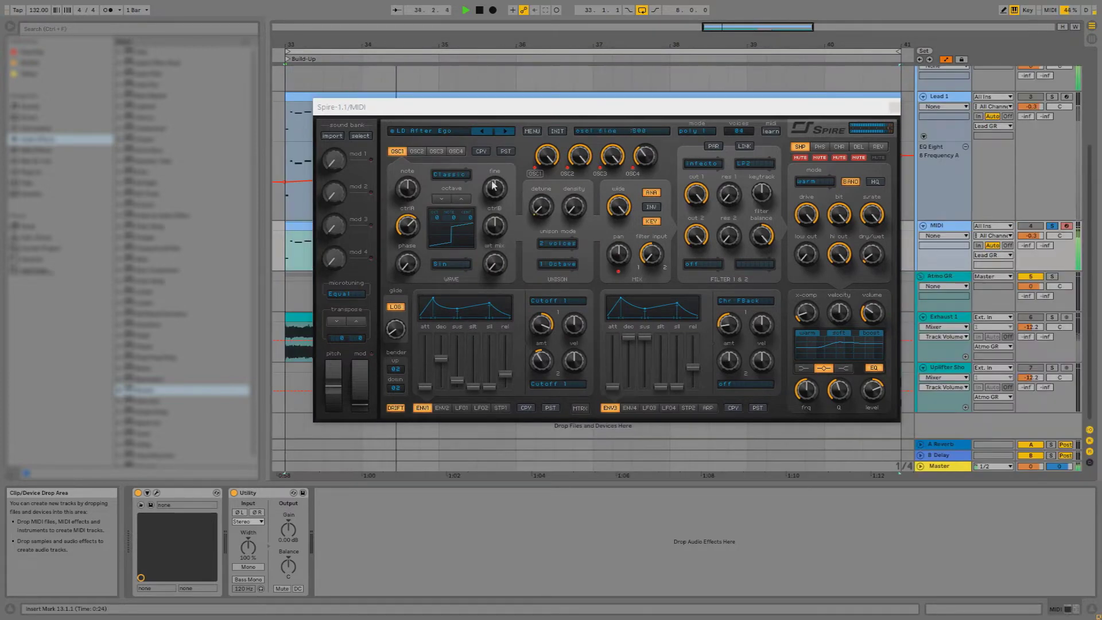
key("shift+Tab")
left_click(511, 133)
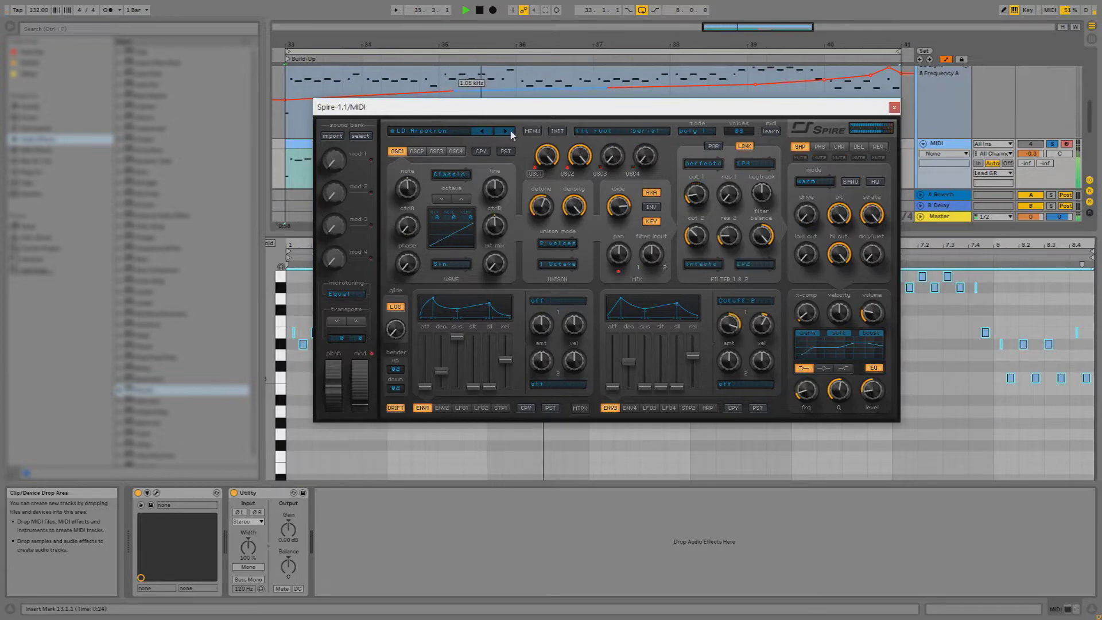
left_click(492, 132)
Close Spire and the note editor, and switch to the Session View mixer
left_click(894, 107)
key("shift+Tab")
key("Tab")
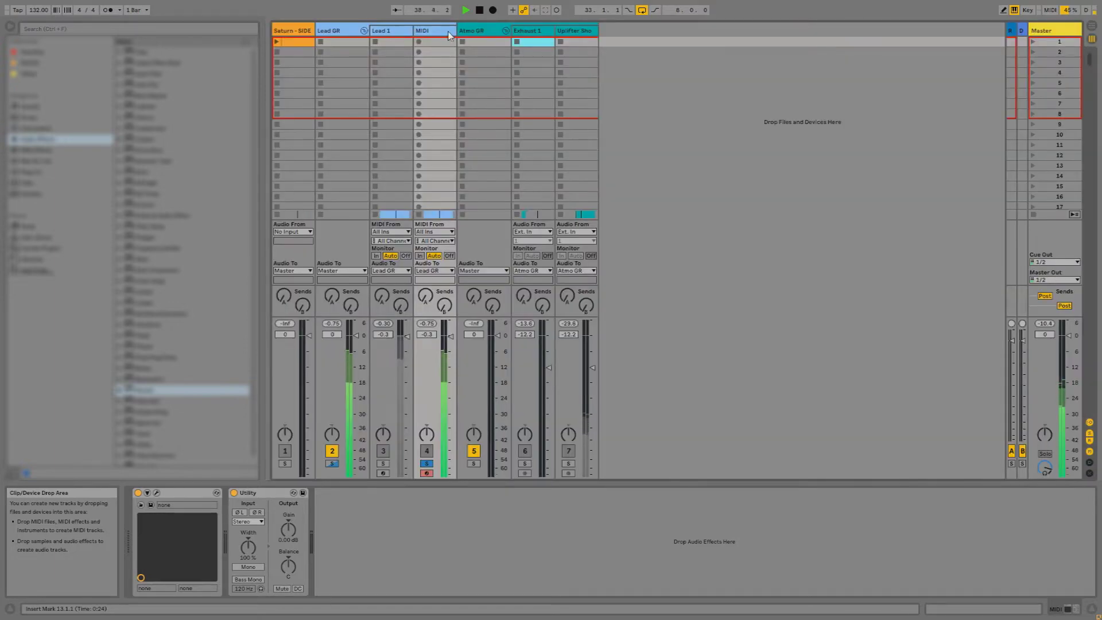
Set the new MIDI track's volume to 0 dB and add FabFilter Pro-L with +4.5 gain and the Transparent style
left_click_drag(452, 350, 450, 336)
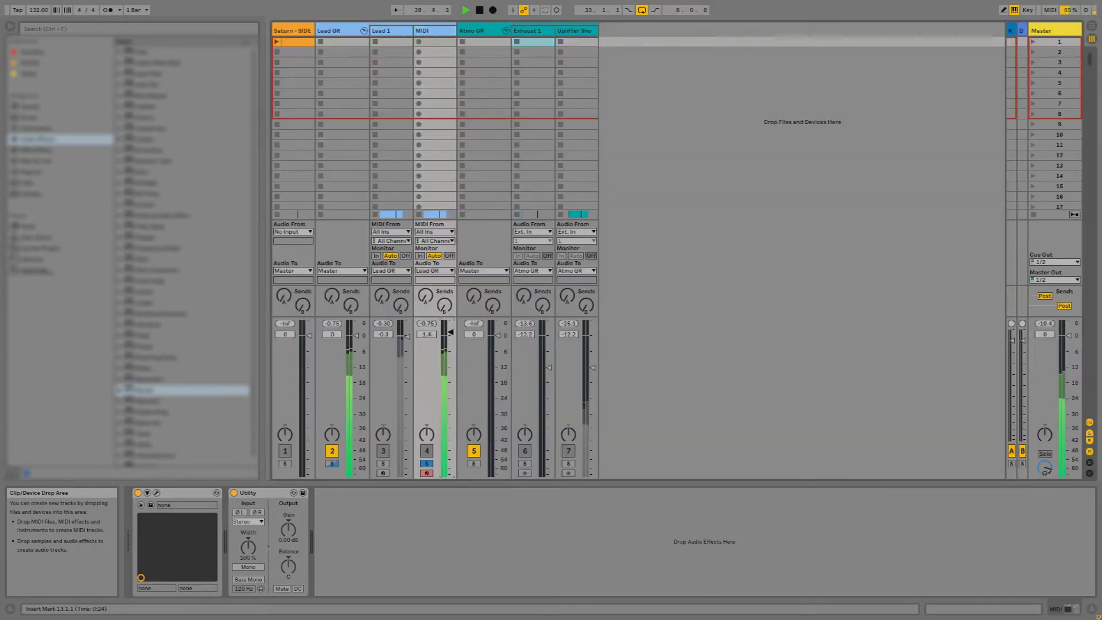
left_click_drag(451, 333, 451, 336)
left_click_drag(609, 122, 735, 91)
left_click_drag(472, 336, 473, 290)
left_click(479, 397)
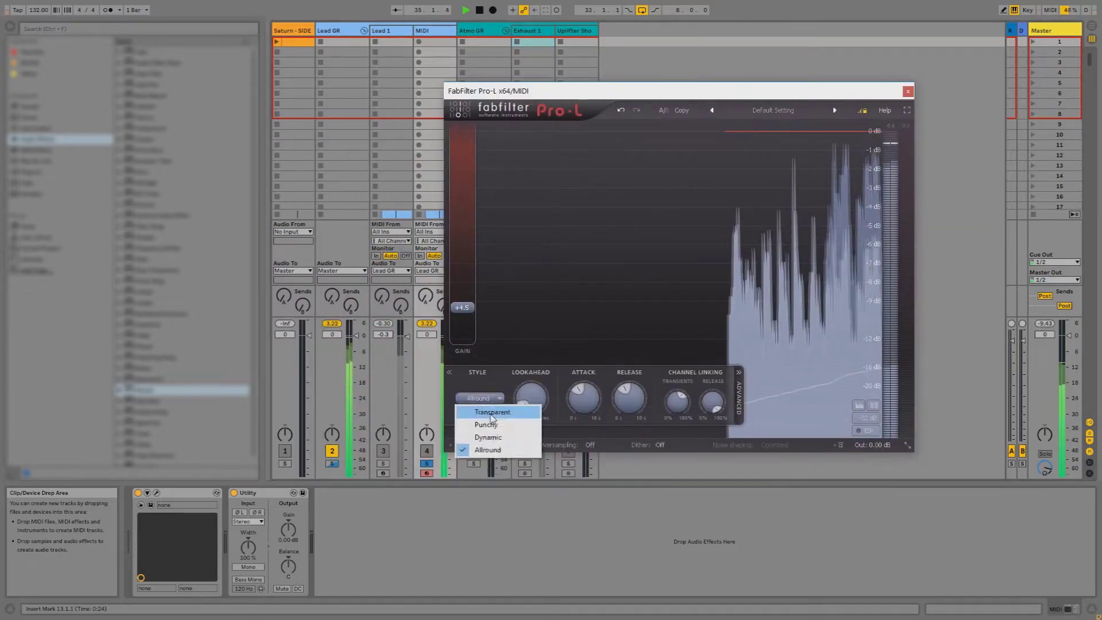
left_click(478, 411)
left_click(908, 91)
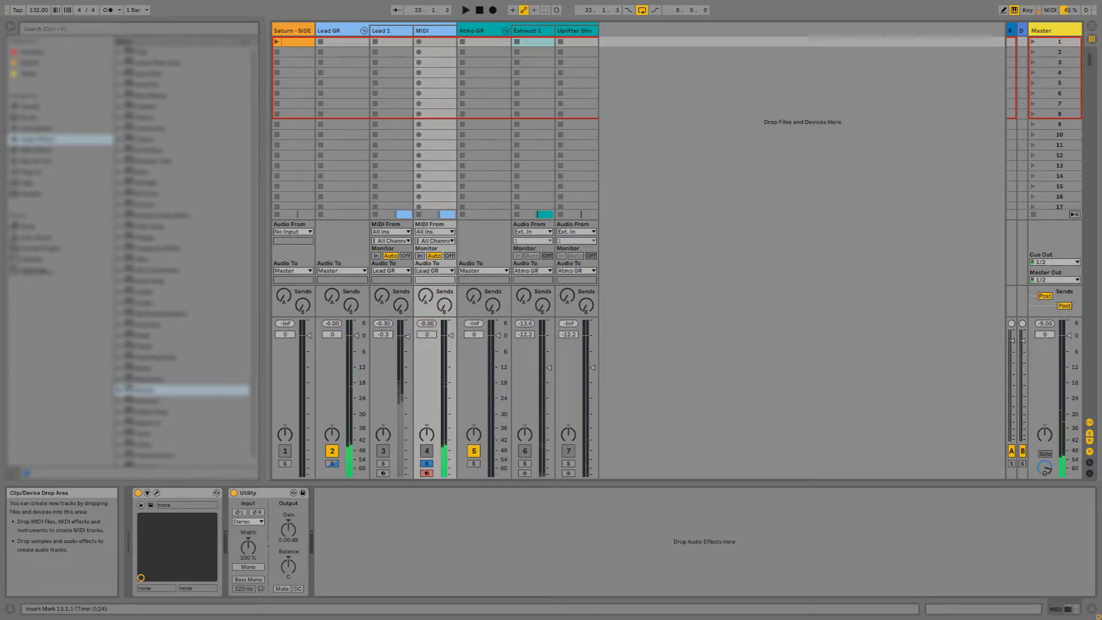
Rename the new MIDI track to Lead 2 and play the soloed part
key("space")
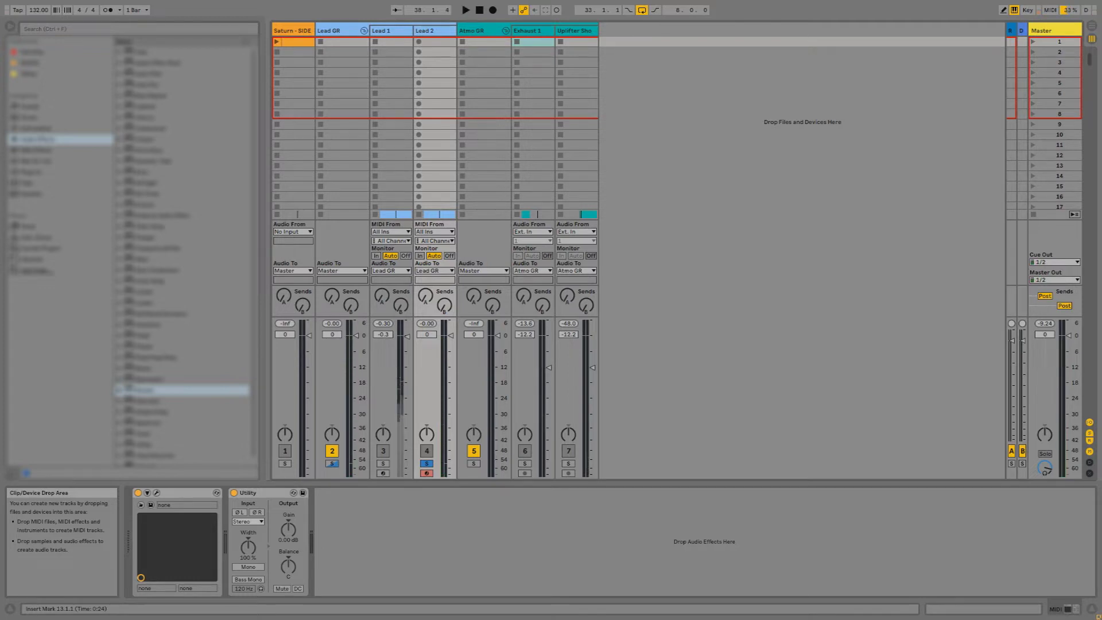
key("space")
key("space")
key("space")
Solo Lead 1 alongside Lead 2, check Lead 2's Spire, and set Lead 2's volume to -1.9 dB
left_click(383, 465)
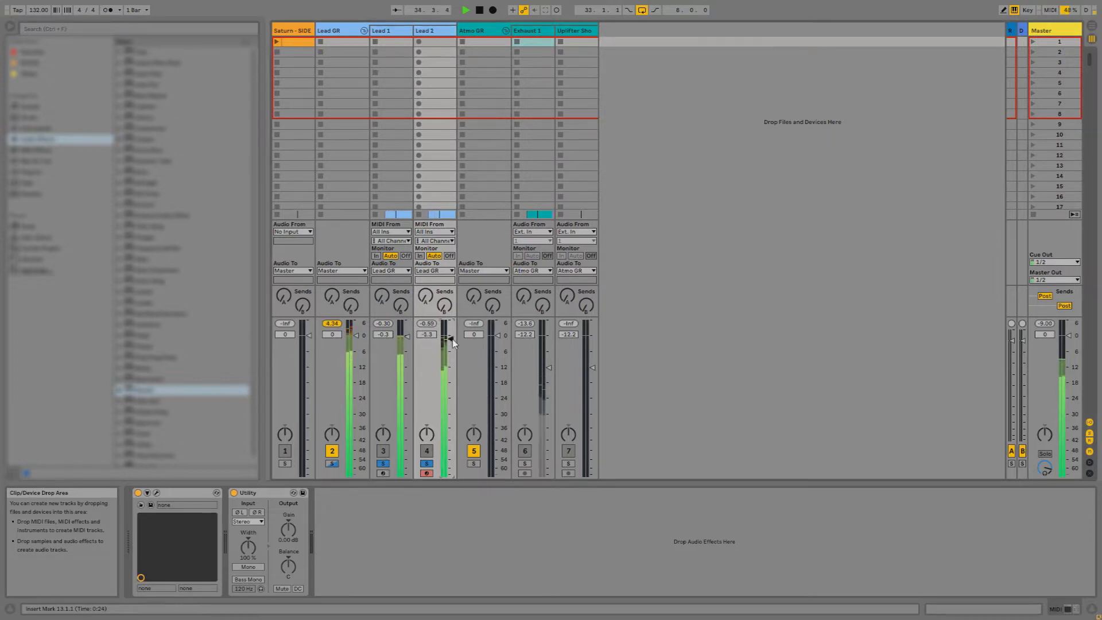
key("ctrl+alt+p")
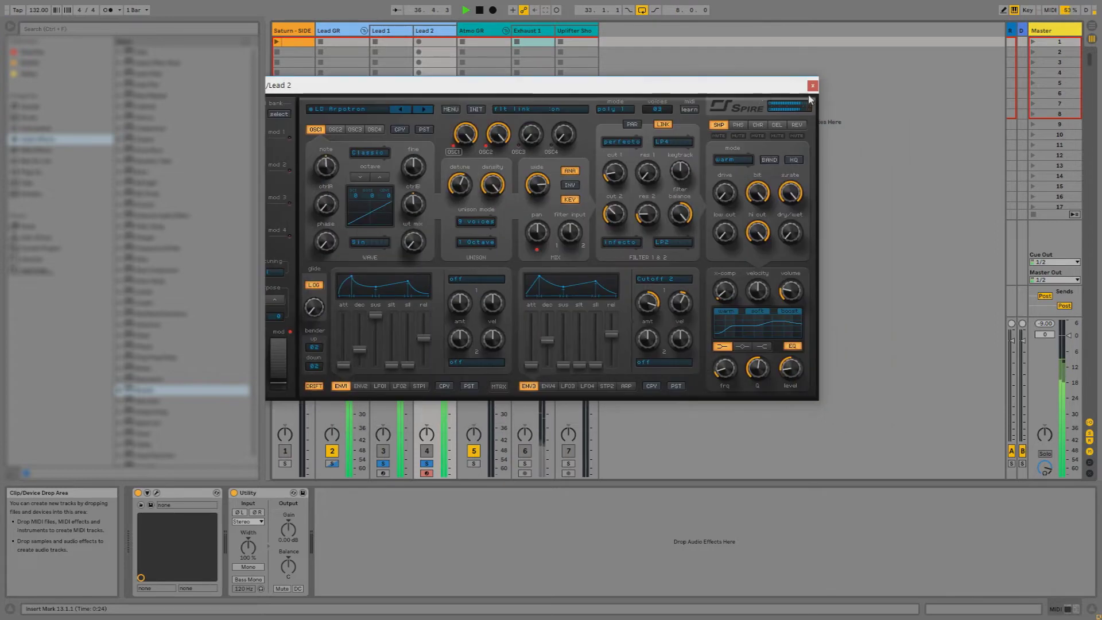
key("ctrl+alt+p")
left_click(429, 465)
left_click(429, 465)
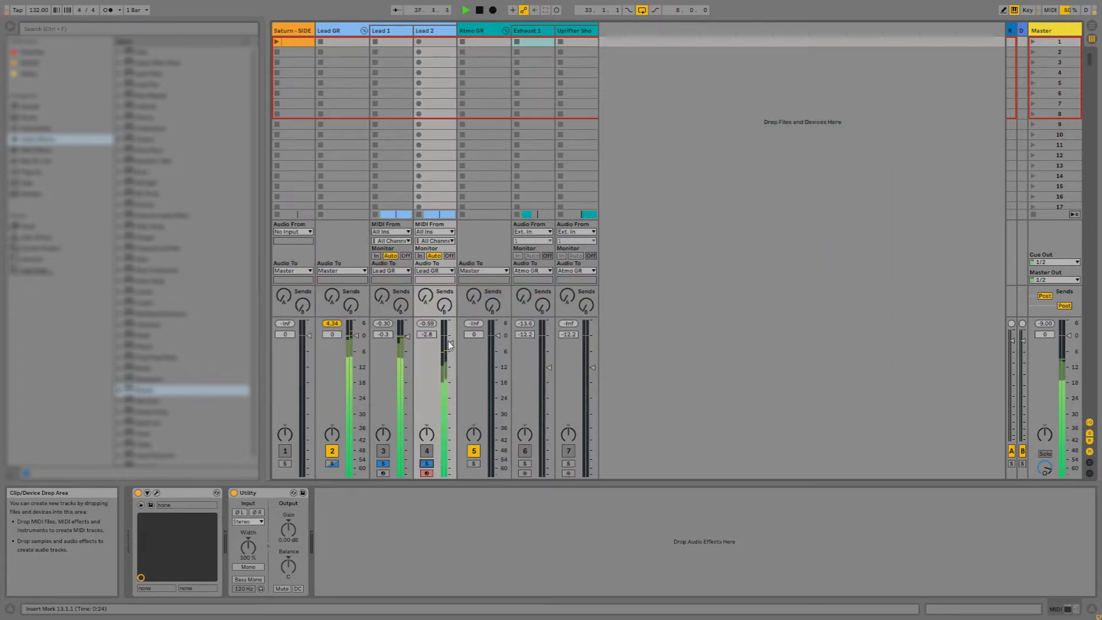
left_click_drag(451, 343, 451, 341)
Audition Lead 2 on its own during playback and switch the solo to Lead 1
key("space")
key("space")
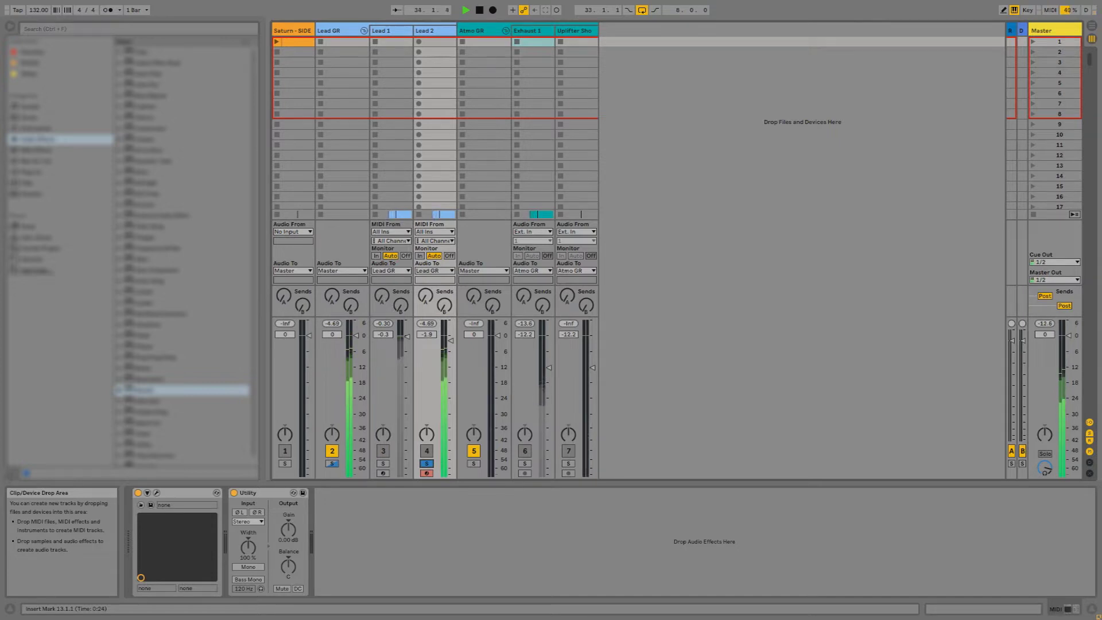
key("space")
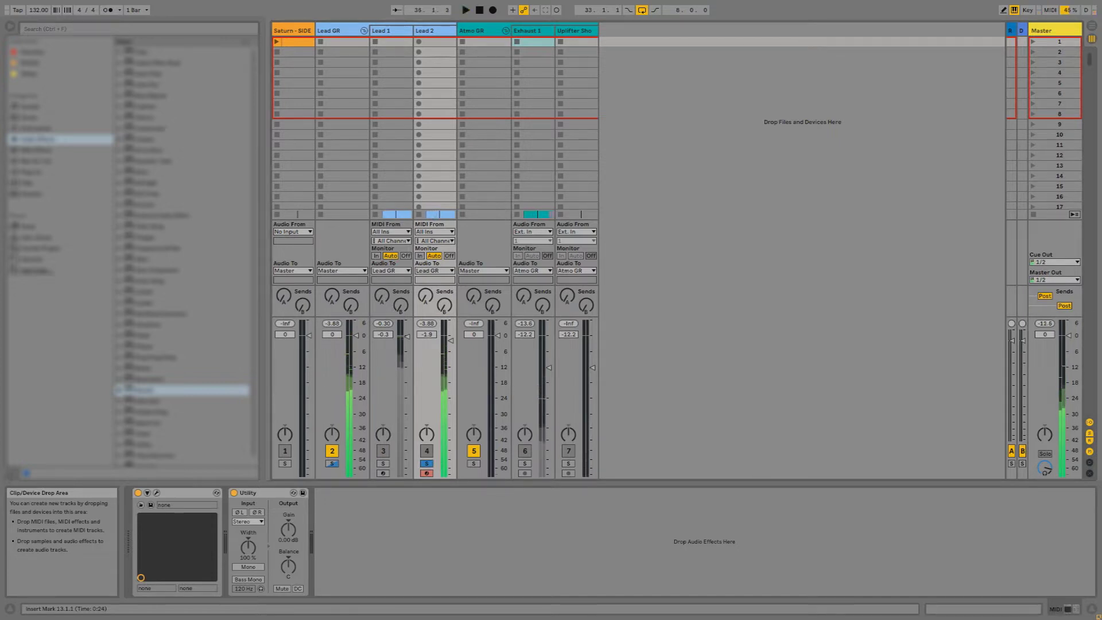
key("space")
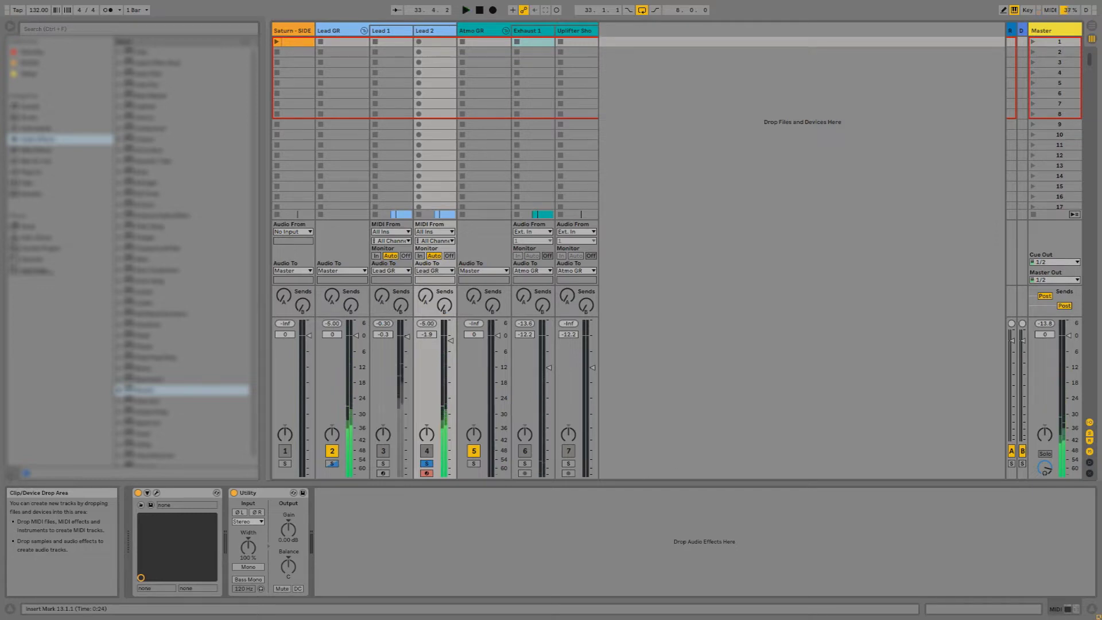
left_click(383, 464)
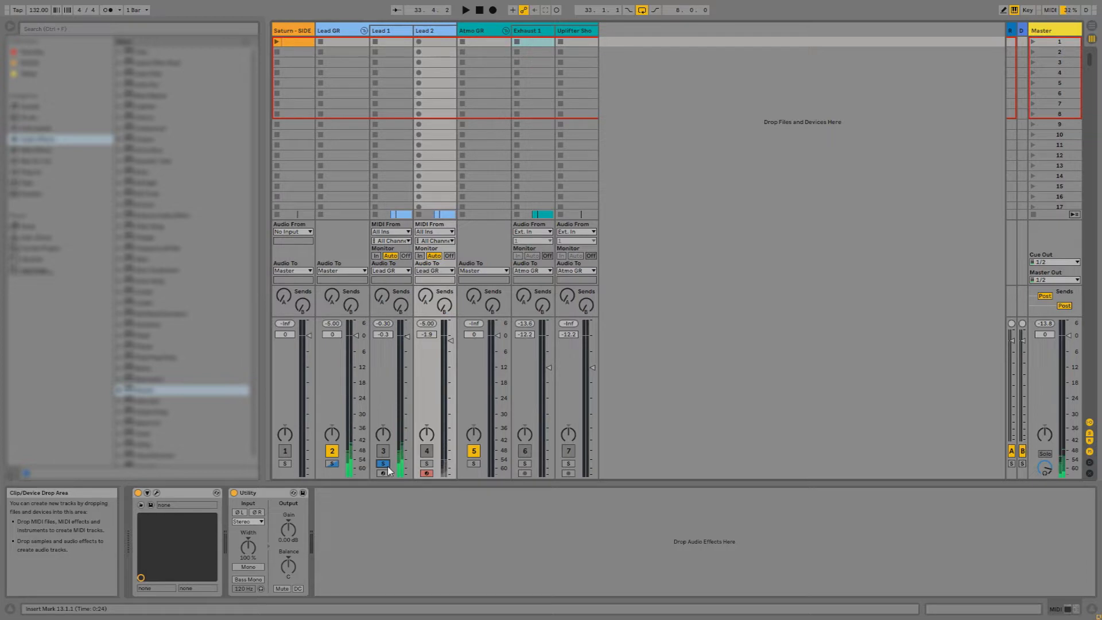
Switch to Arrangement View and play the looped Build-Up section with Lead 1 soloed
key("Tab")
key("space")
scroll(651, 106, "up", 1)
left_click(626, 51)
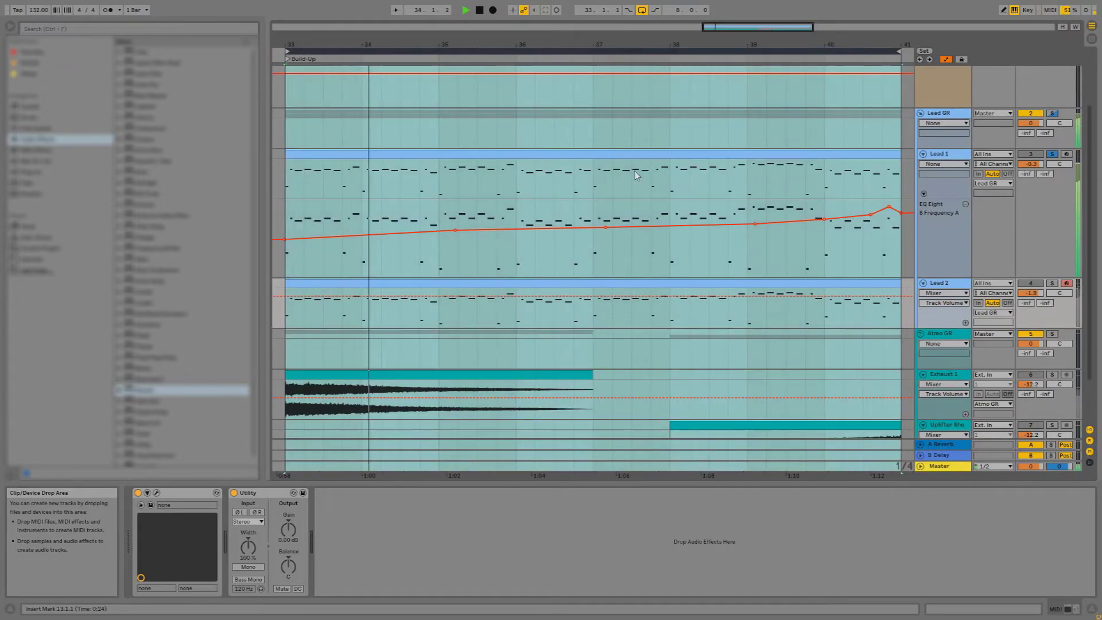
left_click(683, 154)
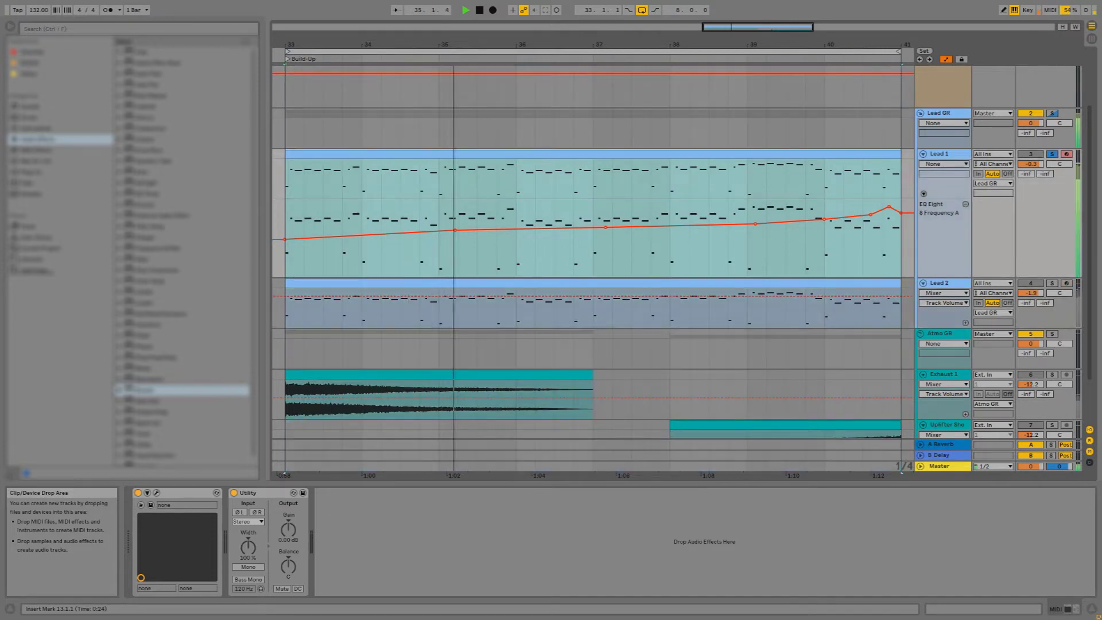
left_click(622, 51)
left_click_drag(622, 45, 603, 23)
left_click(962, 286)
left_click(954, 293)
left_click(945, 303)
Open the Lead 1 clip in the note editor, examine its notes during playback, and close the editor
left_click(741, 138)
left_click(741, 155)
key("ctrl+alt+e")
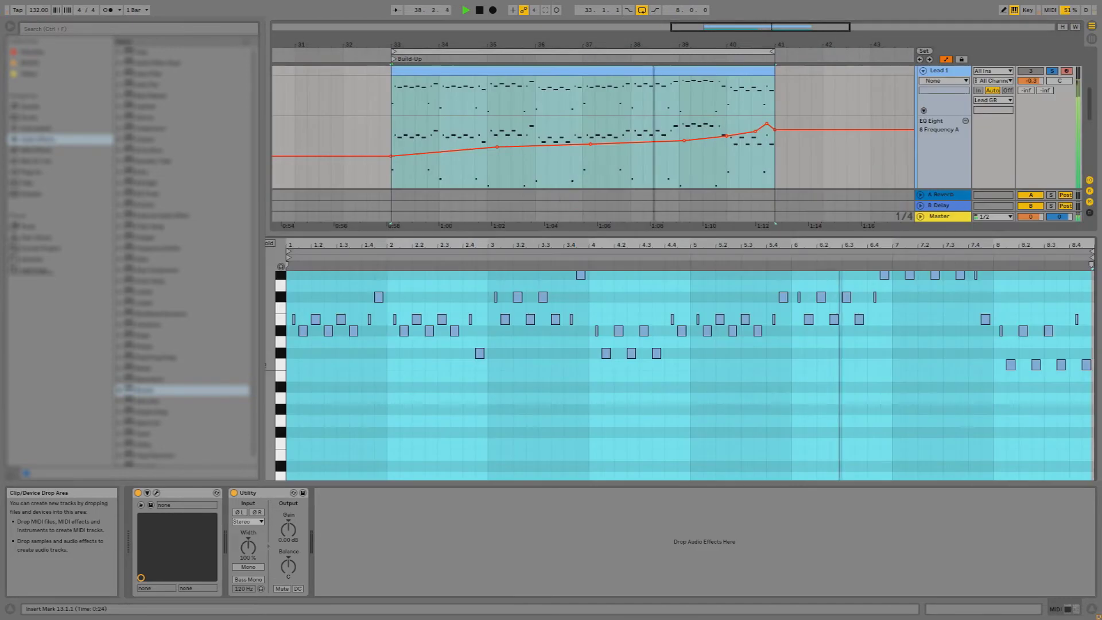
scroll(479, 344, "up", 1)
key("space")
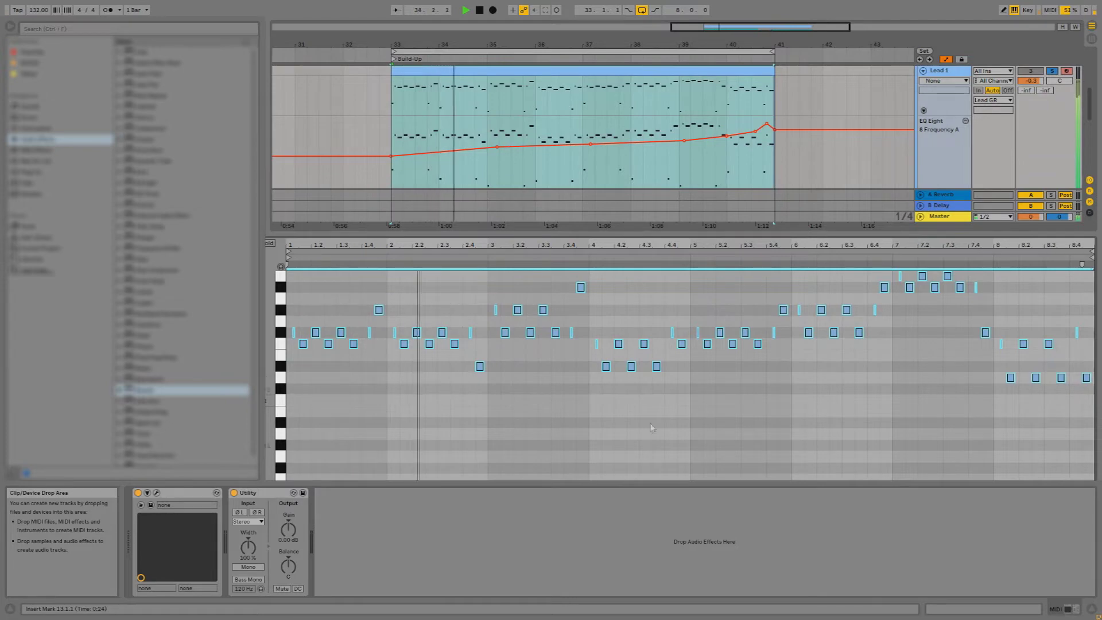
key("ctrl+alt+e")
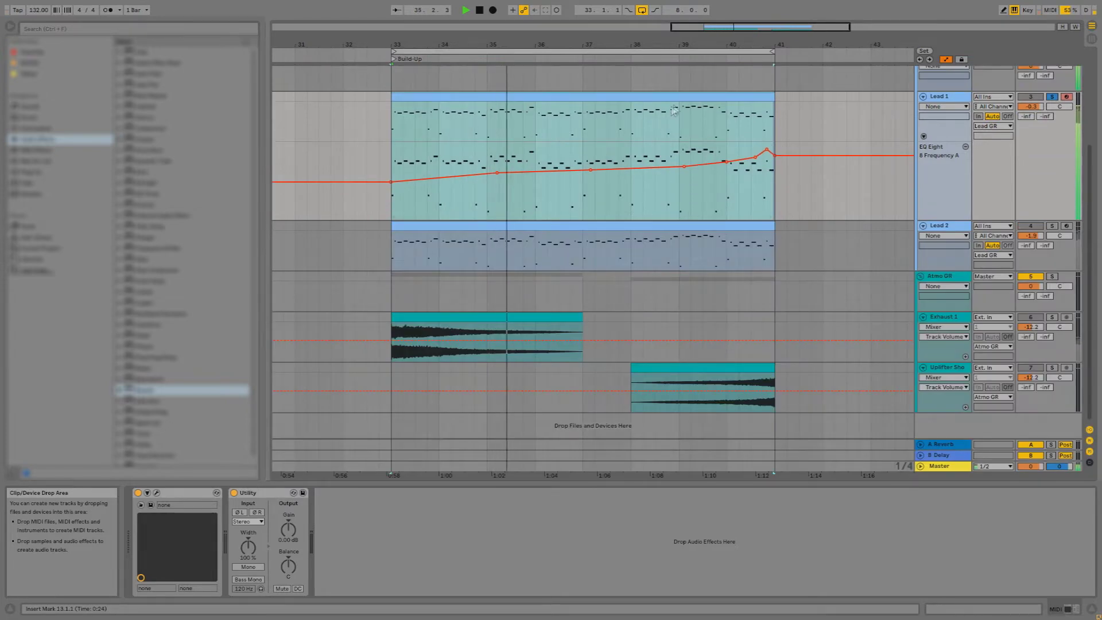
Adjust the filter 2 cutoff in Lead 2's Spire while auditioning the soloed lead
left_click(676, 224)
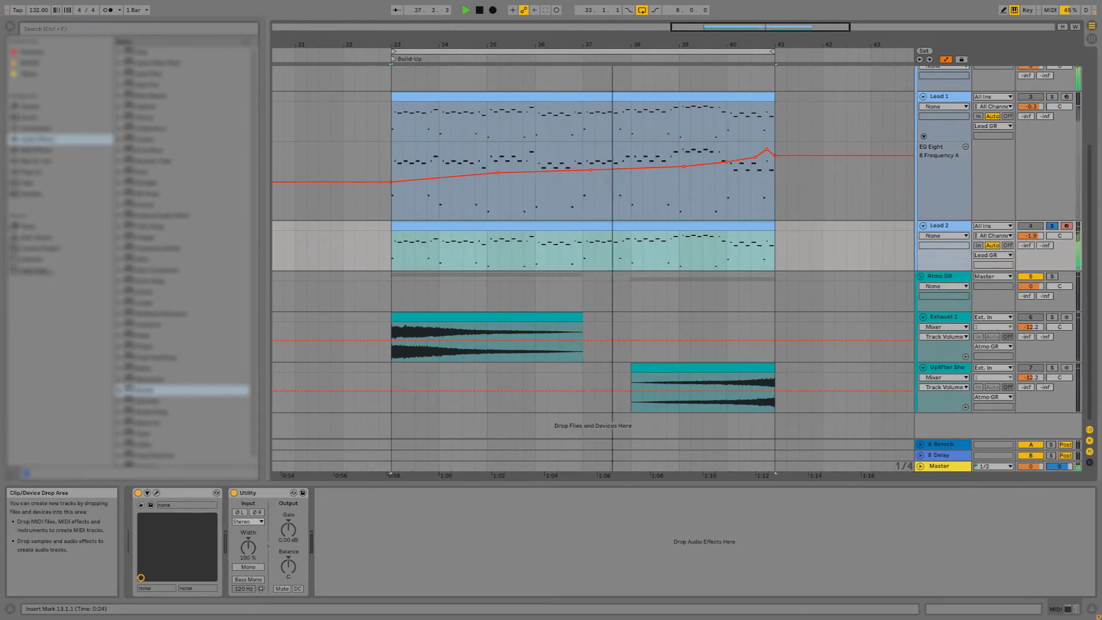
key("ctrl+alt+p")
left_click(282, 311)
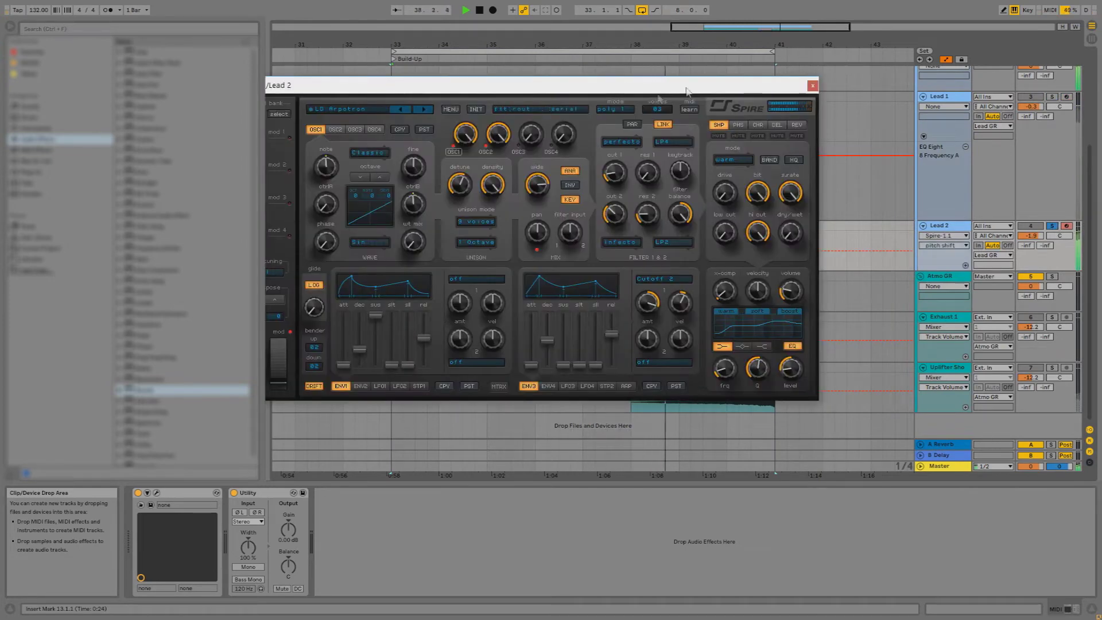
left_click(812, 87)
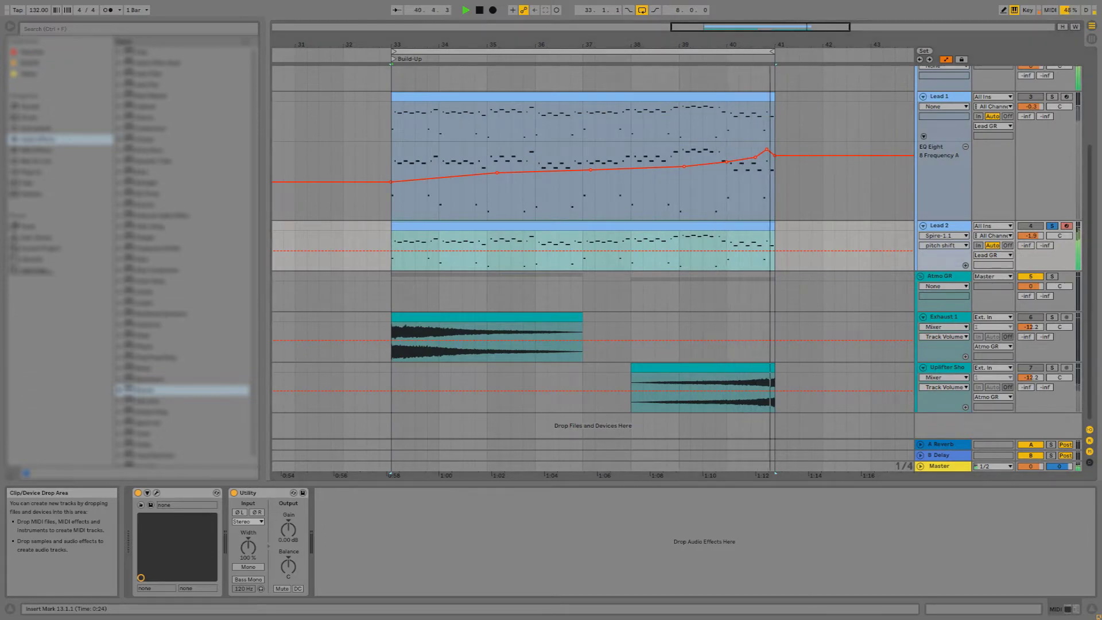
key("ctrl+alt+p")
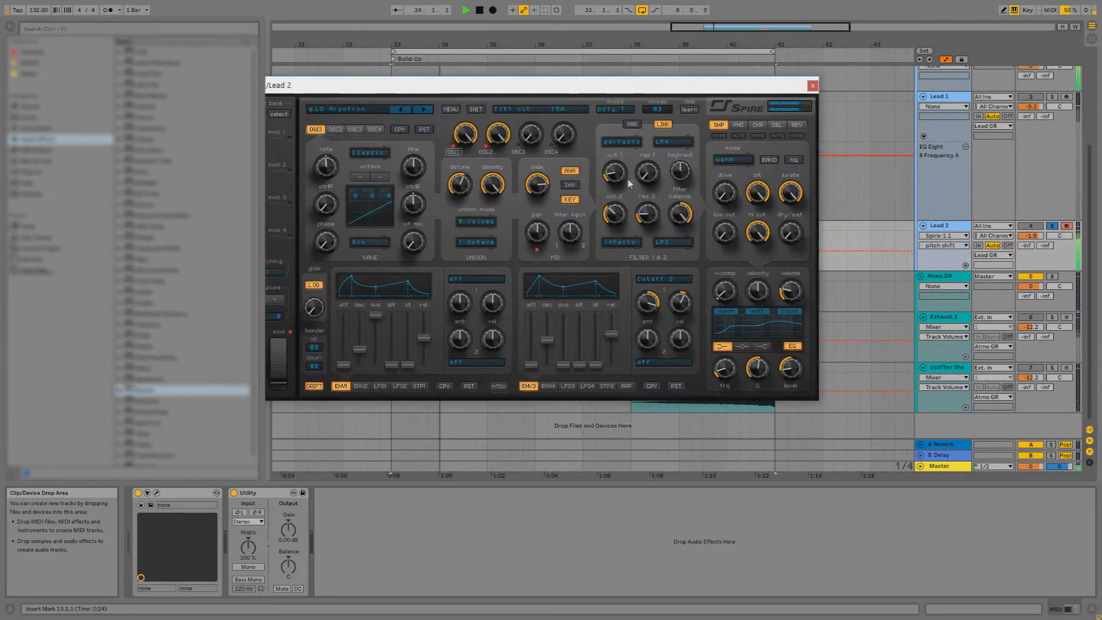
left_click(609, 217)
mouse_move(622, 210)
left_mouse_down()
mouse_move(618, 295)
mouse_move(623, 216)
left_mouse_up()
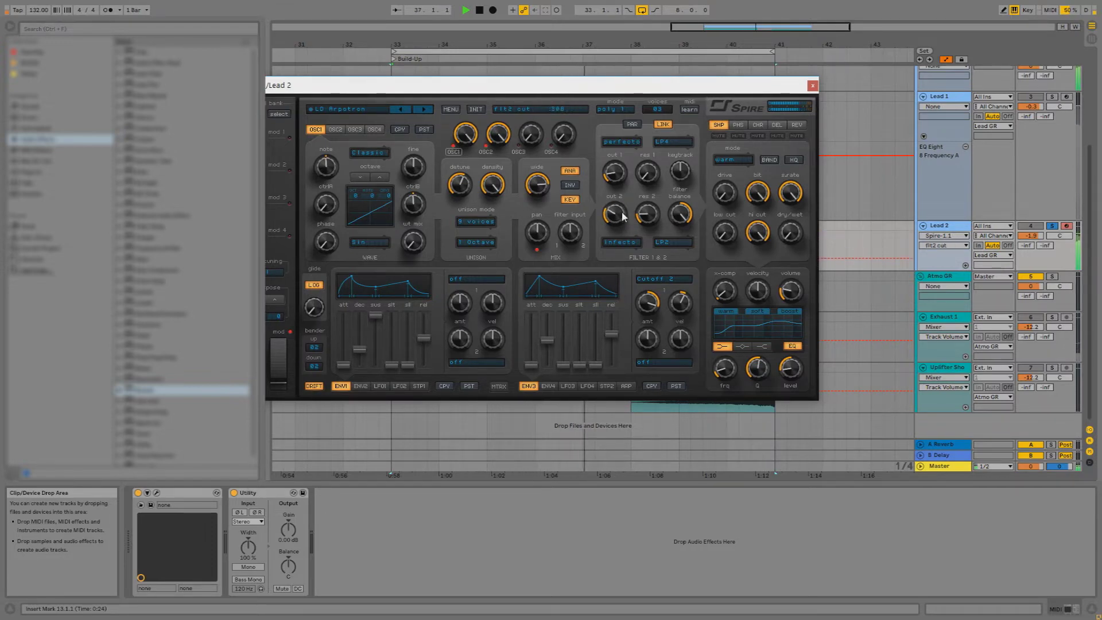
left_click(813, 85)
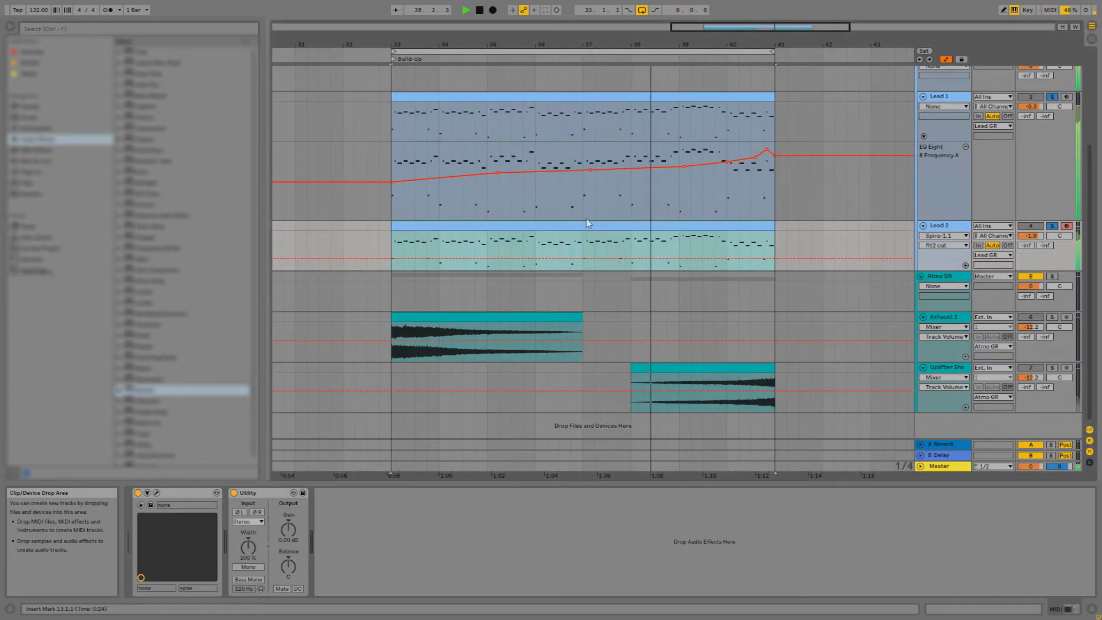
Set Lead 2's volume to -2.1 dB in the Session View mixer and add EQ Eight to the Lead GR group
key("Tab")
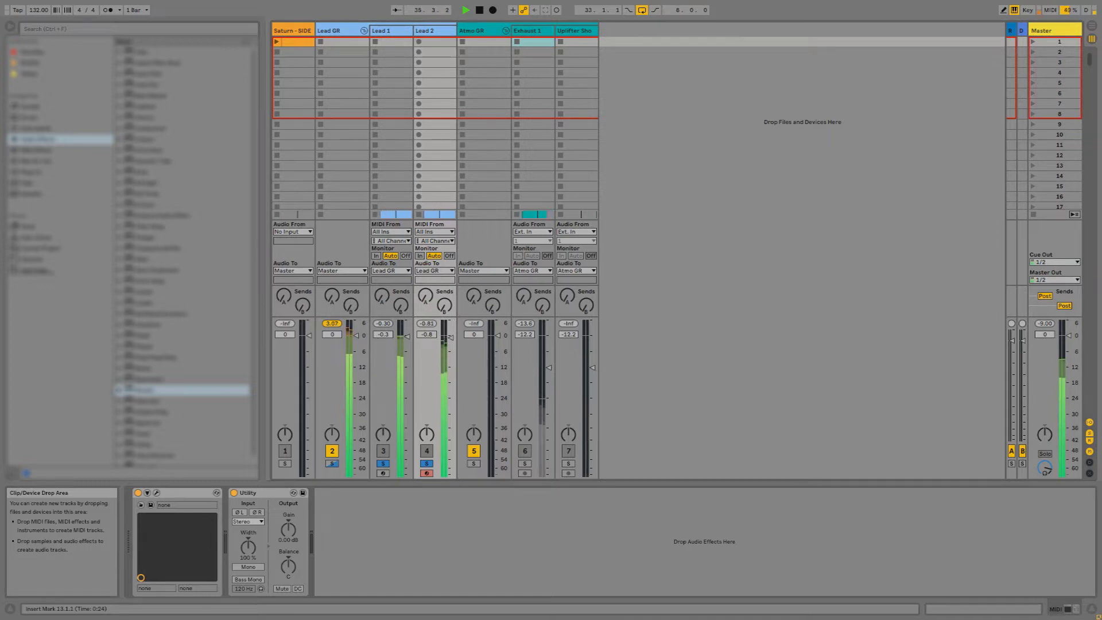
left_click_drag(454, 353, 451, 394)
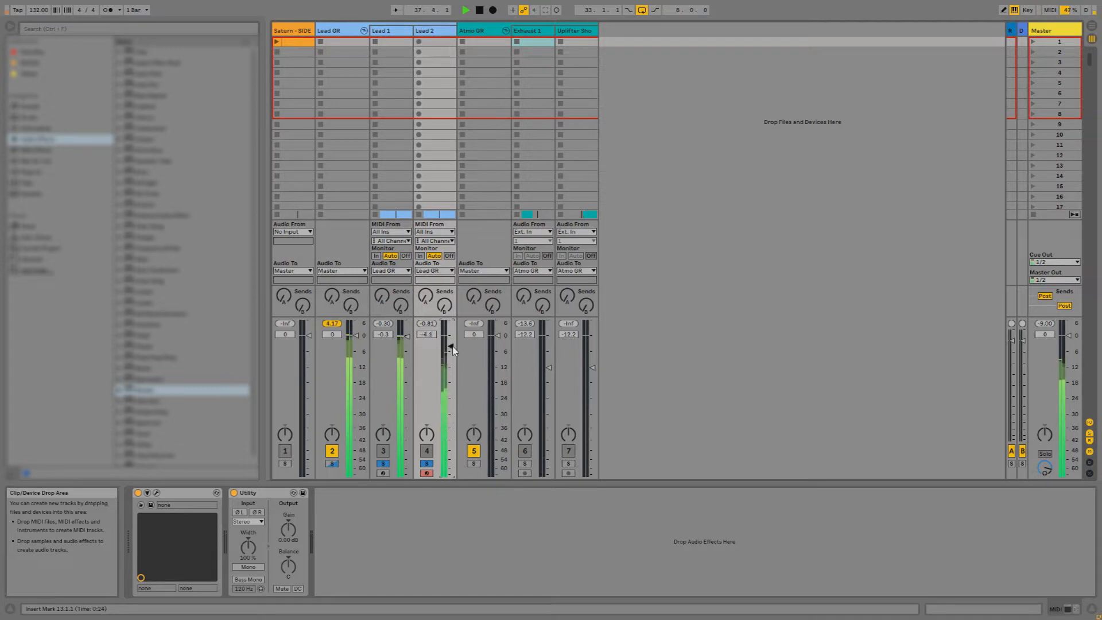
left_click(339, 32)
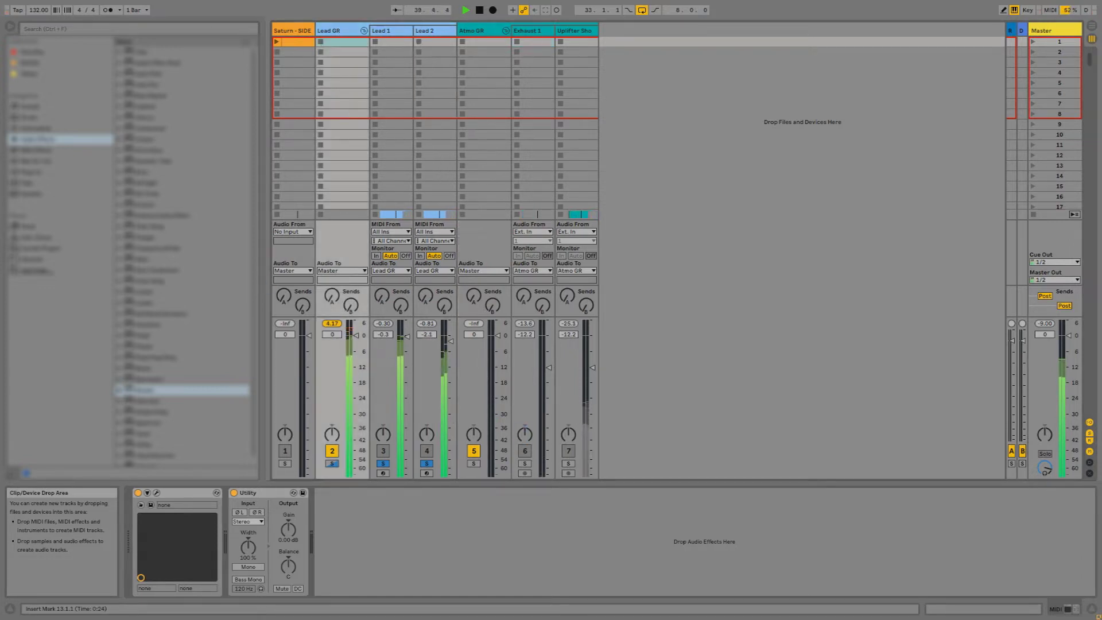
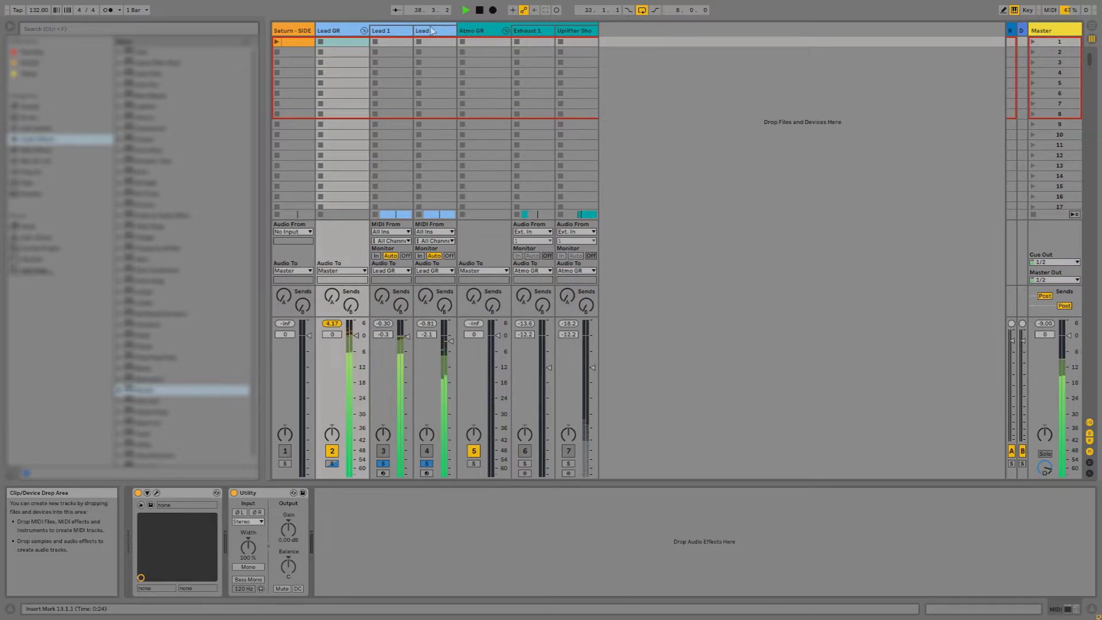
Unsolo the leads and automate Lead GR's EQ Eight Device On and 8 Frequency A across bars 33 to 41 in Arrangement View
key("Tab")
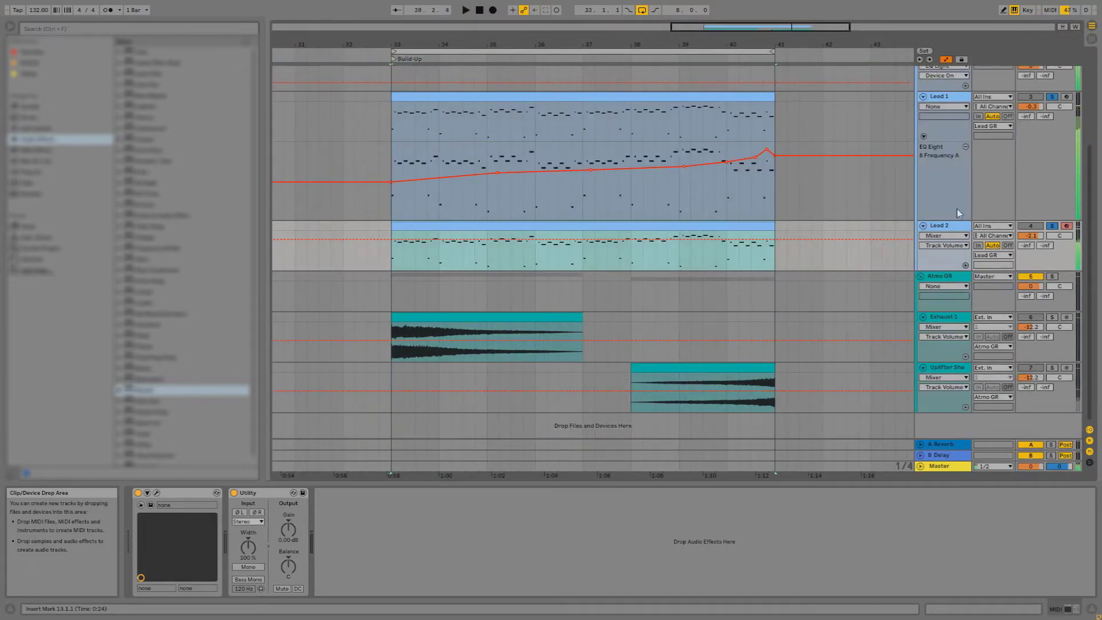
key("space")
scroll(1055, 230, "up", 2)
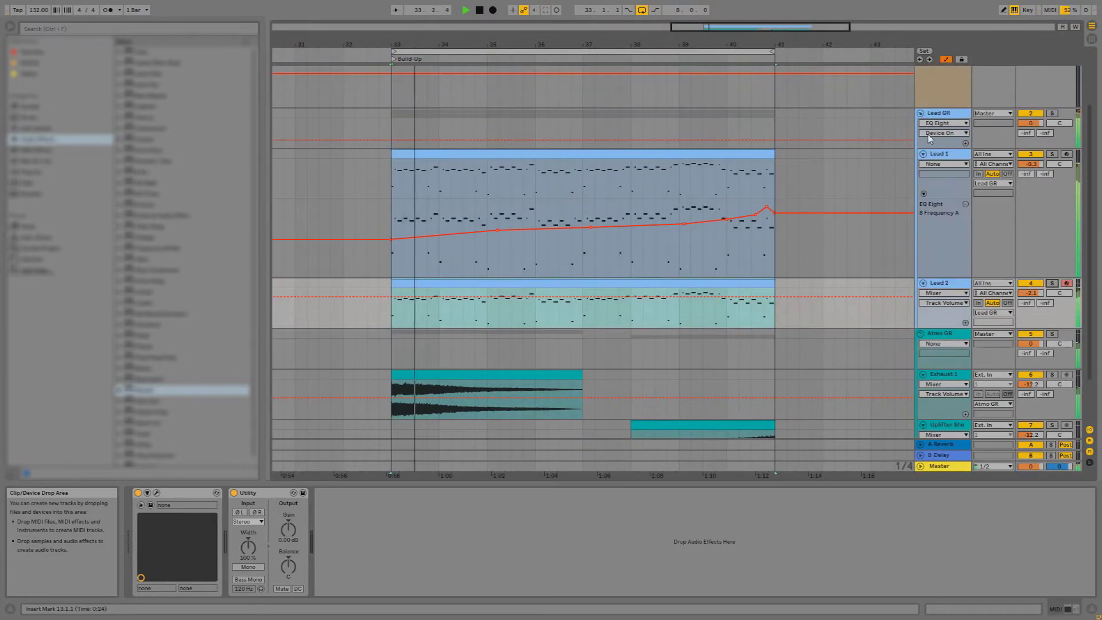
left_click(948, 157, "shift")
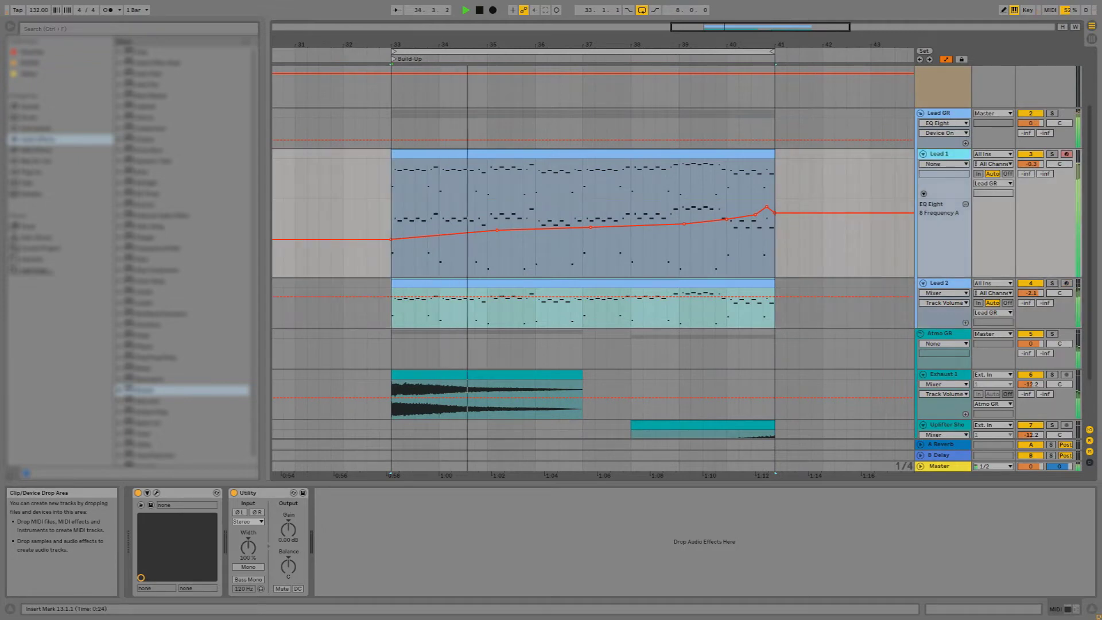
left_click(945, 115, "shift")
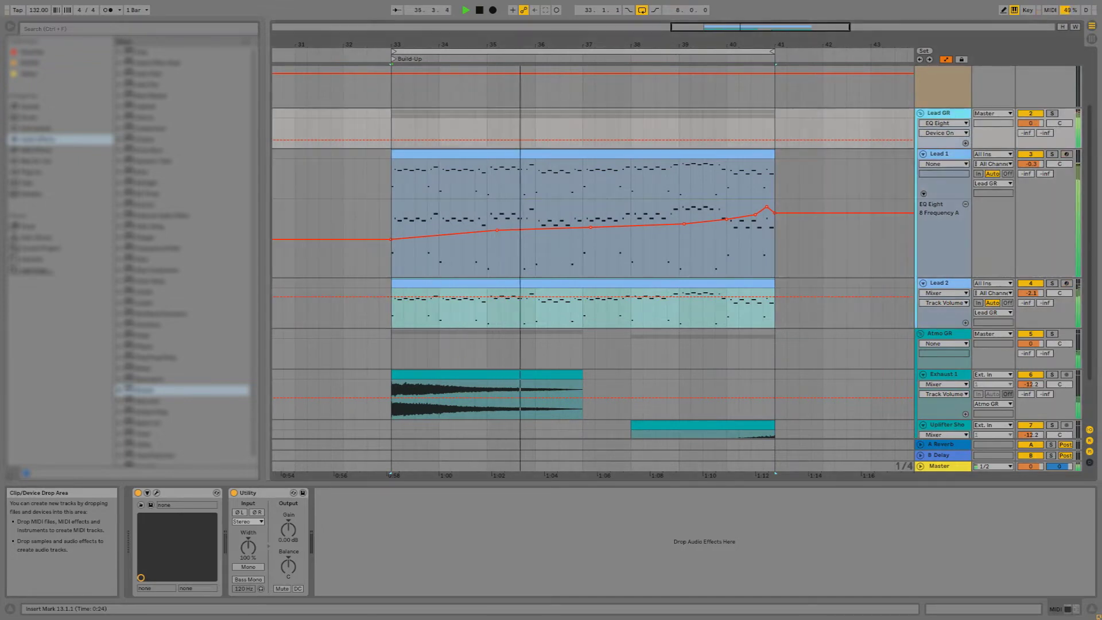
key("b")
left_click_drag(402, 121, 770, 116)
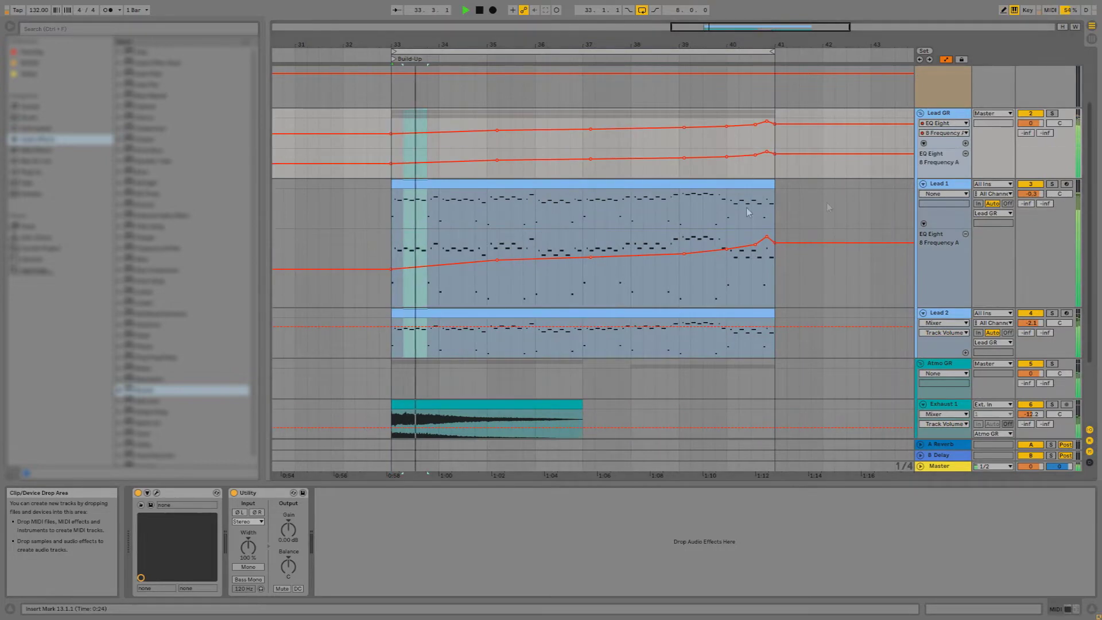
Remove the EQ Eight 8 Frequency A automation lane from the Lead 1 track
left_click(952, 194)
left_click(952, 194)
left_click(951, 185)
left_click(966, 234)
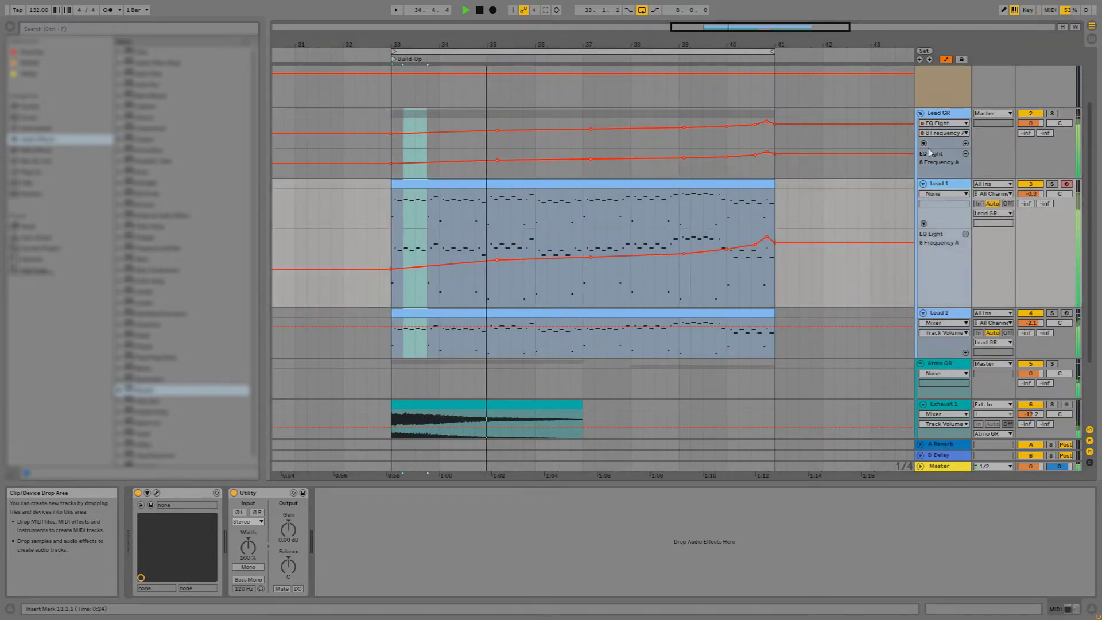
Enlarge the Lead GR track, show its EQ Eight Device On automation, and give that automation its own lane
left_click(946, 124)
left_click(947, 132)
left_click_drag(954, 178, 946, 187)
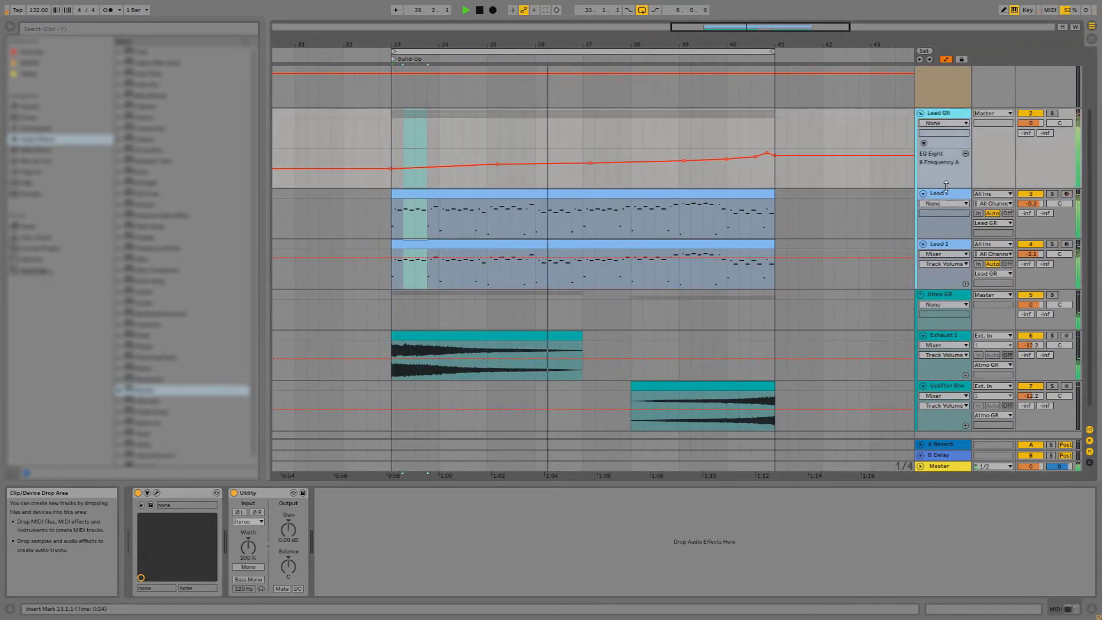
left_click_drag(954, 148, 954, 167)
left_click(946, 124)
left_click(946, 149)
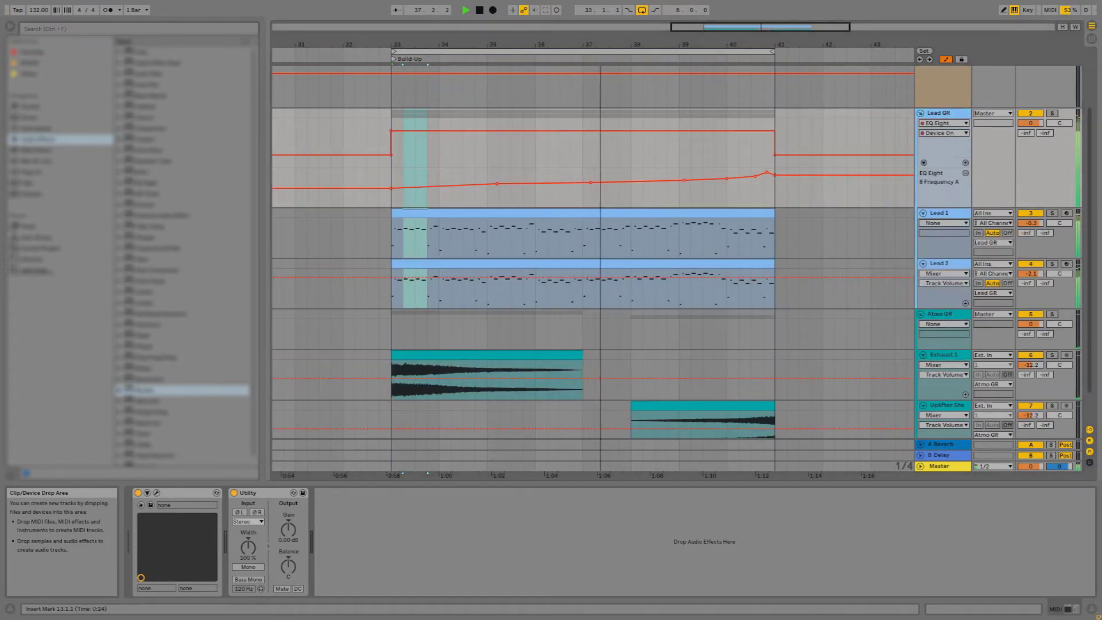
left_click(965, 163)
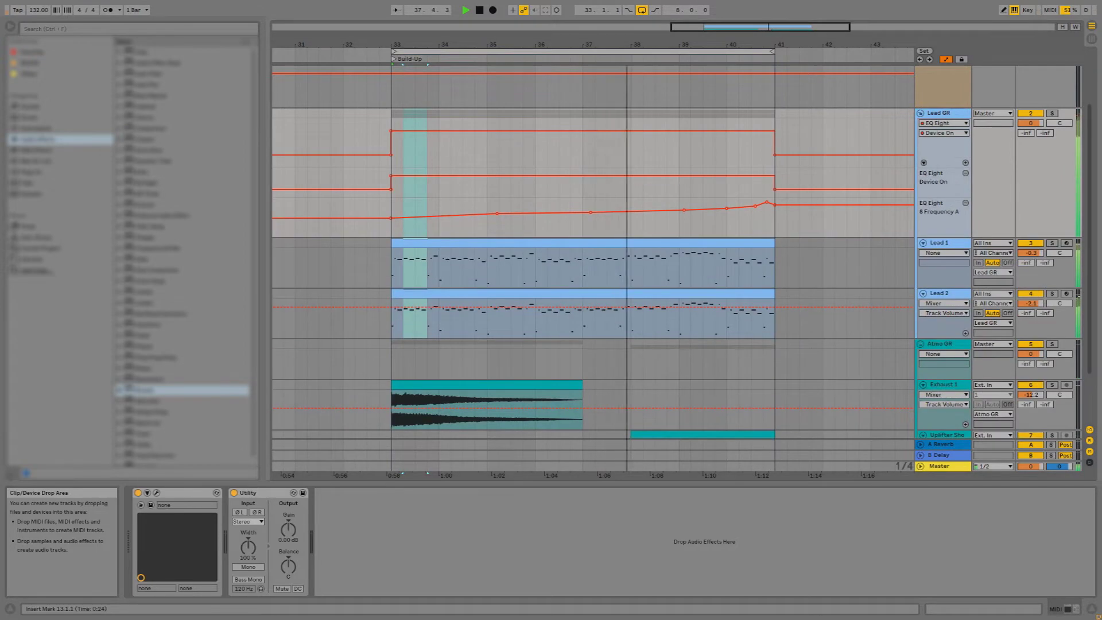
Insert a new MIDI track below the uplifter track and place the insert marker on it at bar 33
left_click(479, 52)
scroll(477, 53, "down", 3)
left_click(512, 294)
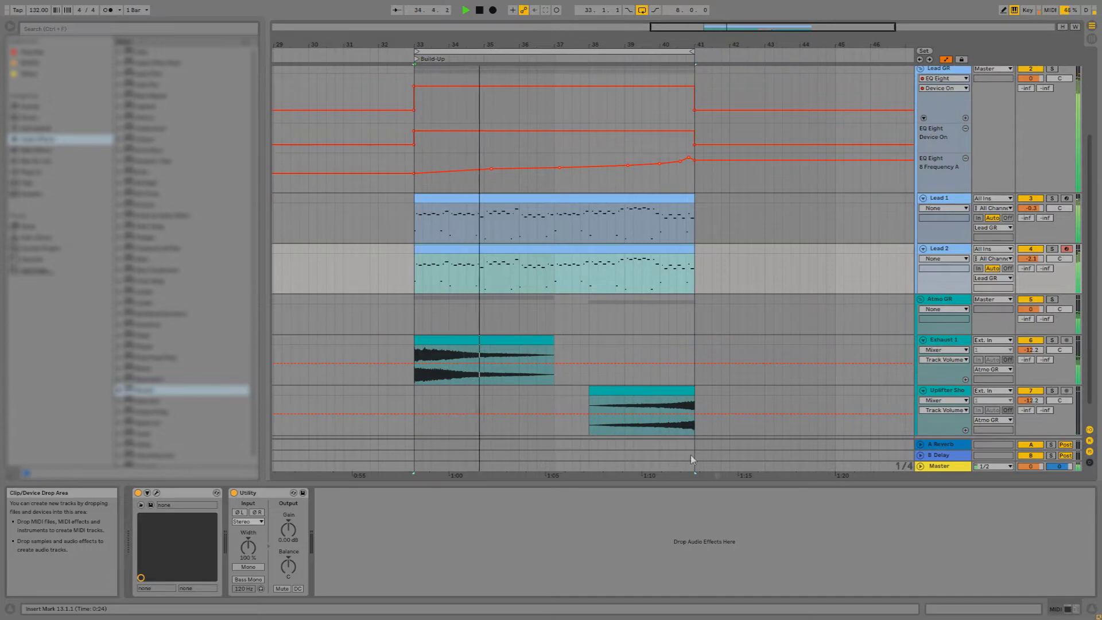
scroll(701, 402, "down", 1)
double_click(557, 53)
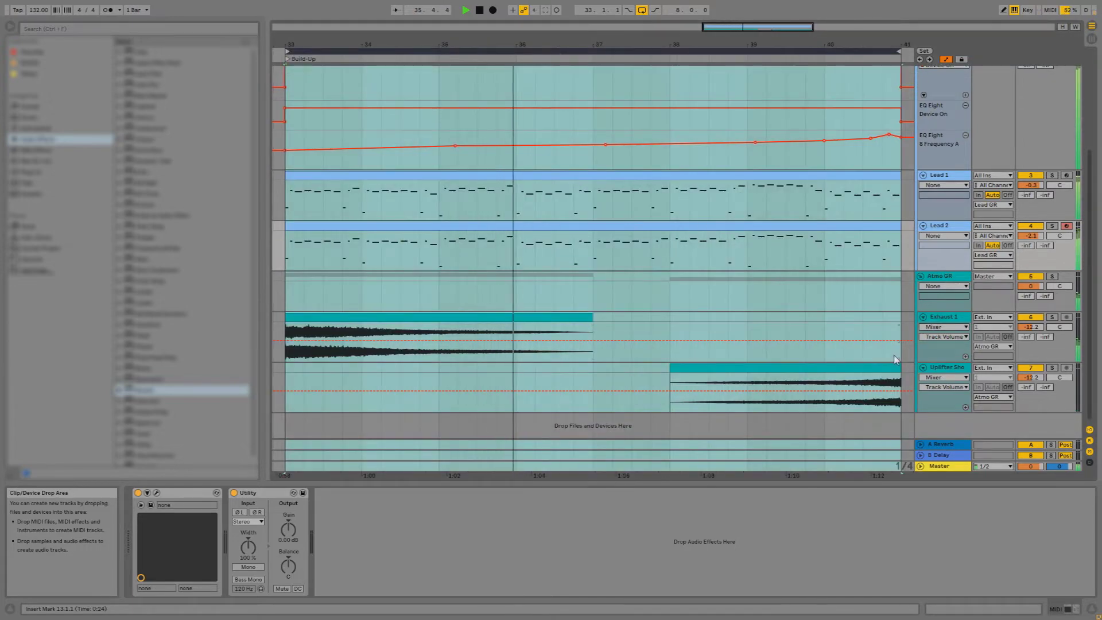
right_click(951, 277)
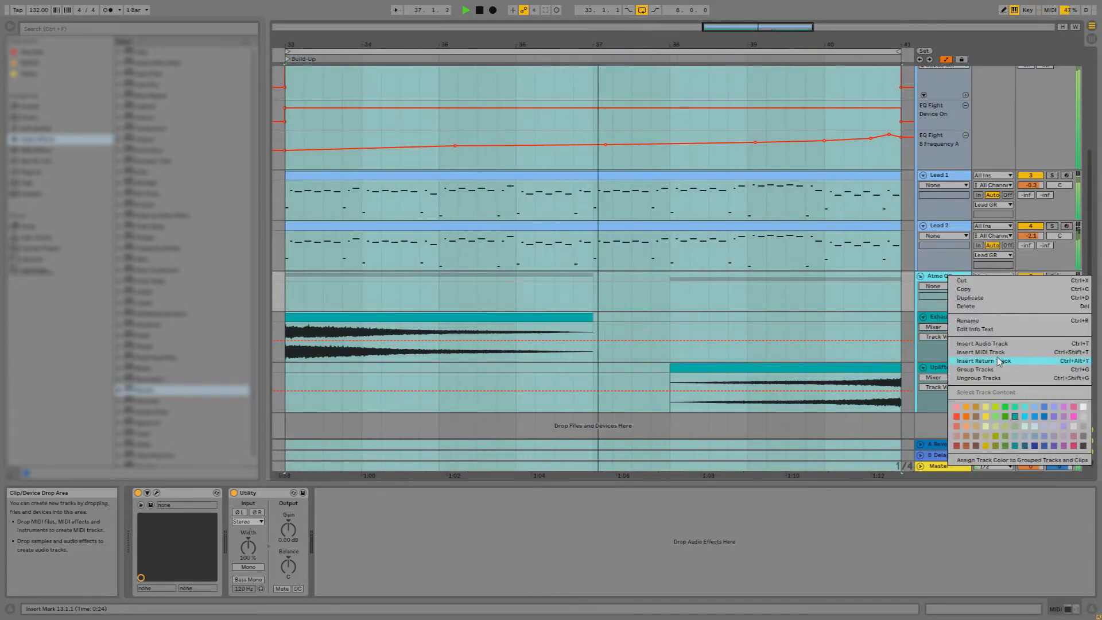
left_click(995, 354)
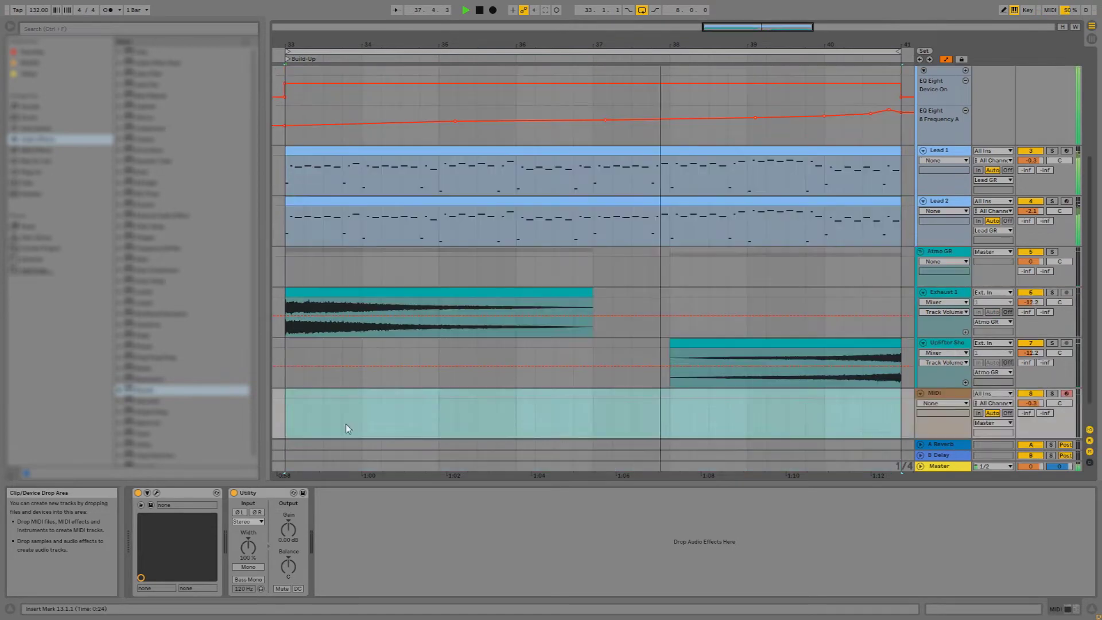
left_click(287, 409)
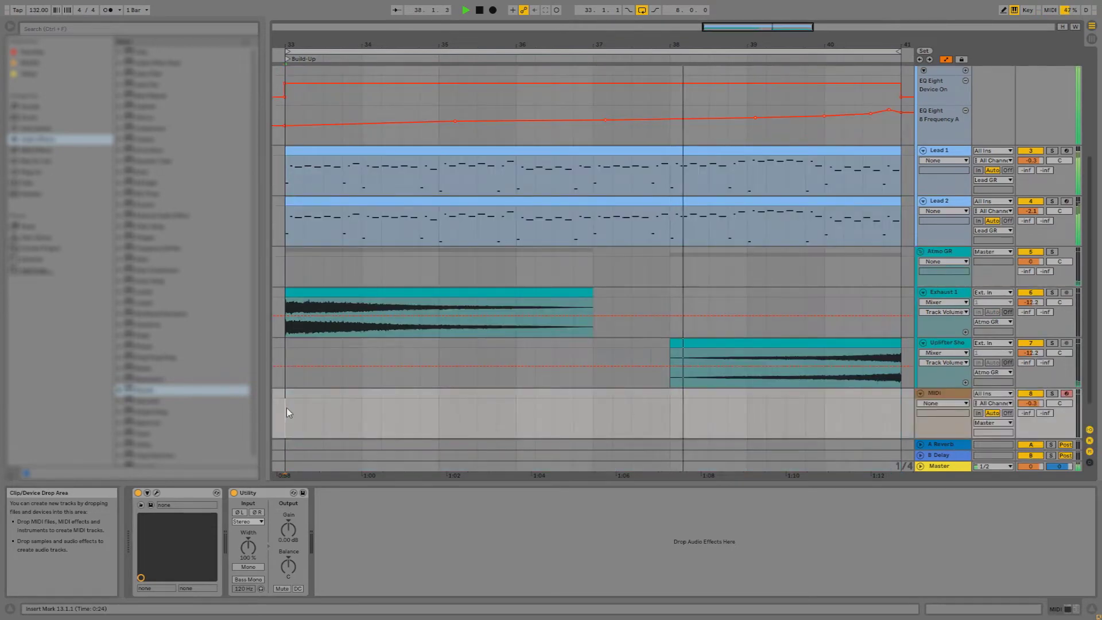
scroll(287, 402, "up", 2)
left_click(499, 52)
scroll(317, 428, "down", 2)
left_click(288, 408)
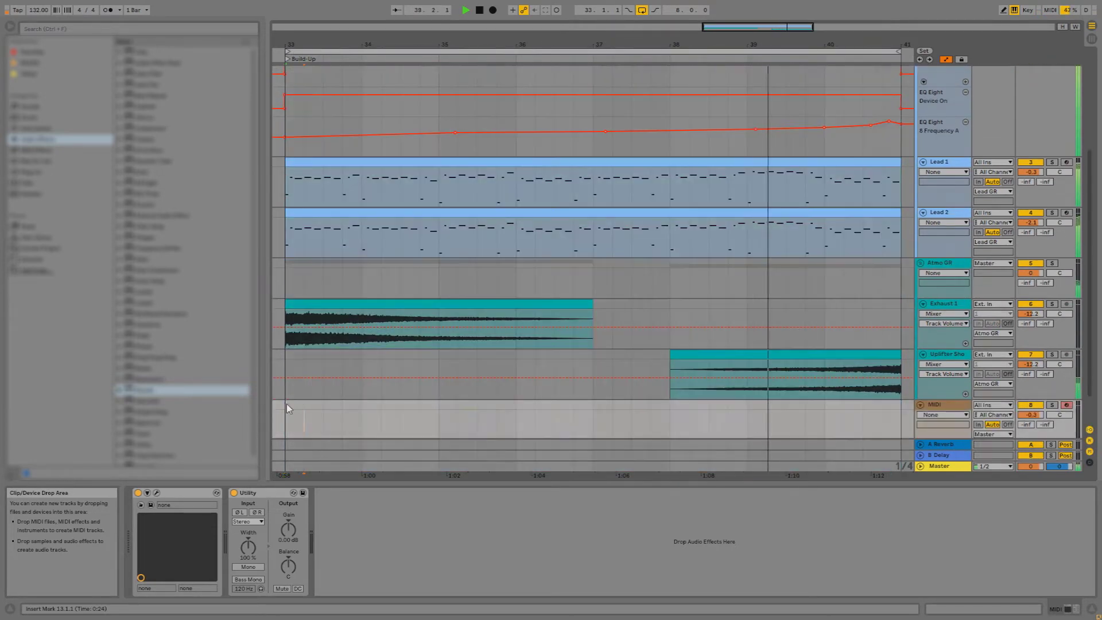
key("space")
Set the bender range in the soloed Lead 1's Spire and move its pitch wheel to expose it for automation
scroll(453, 259, "down", 2)
left_click(556, 139)
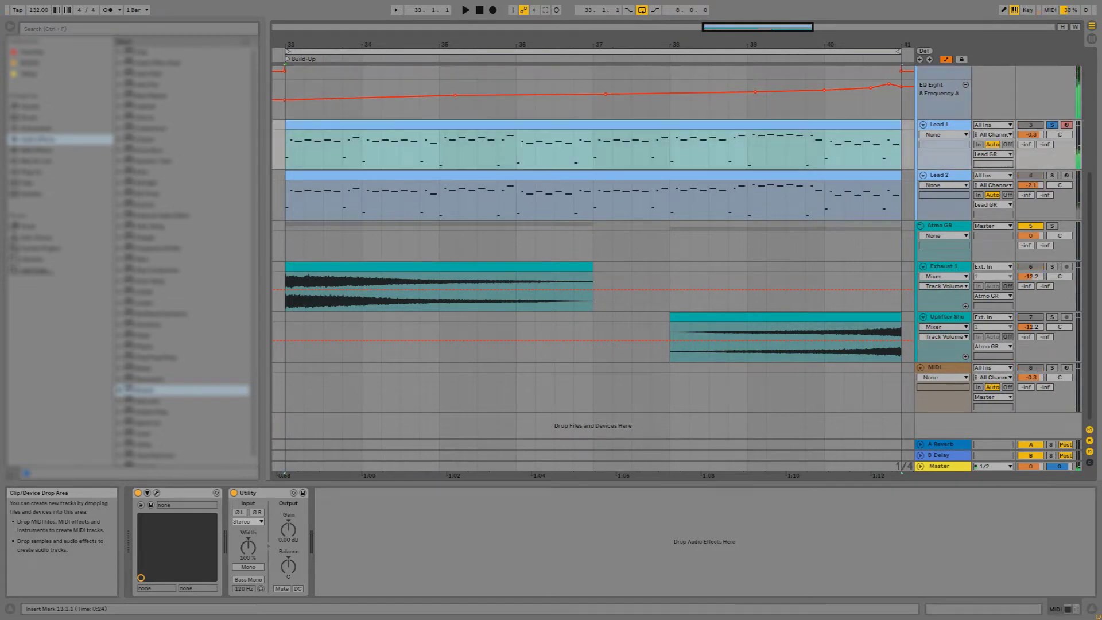
left_click(156, 493)
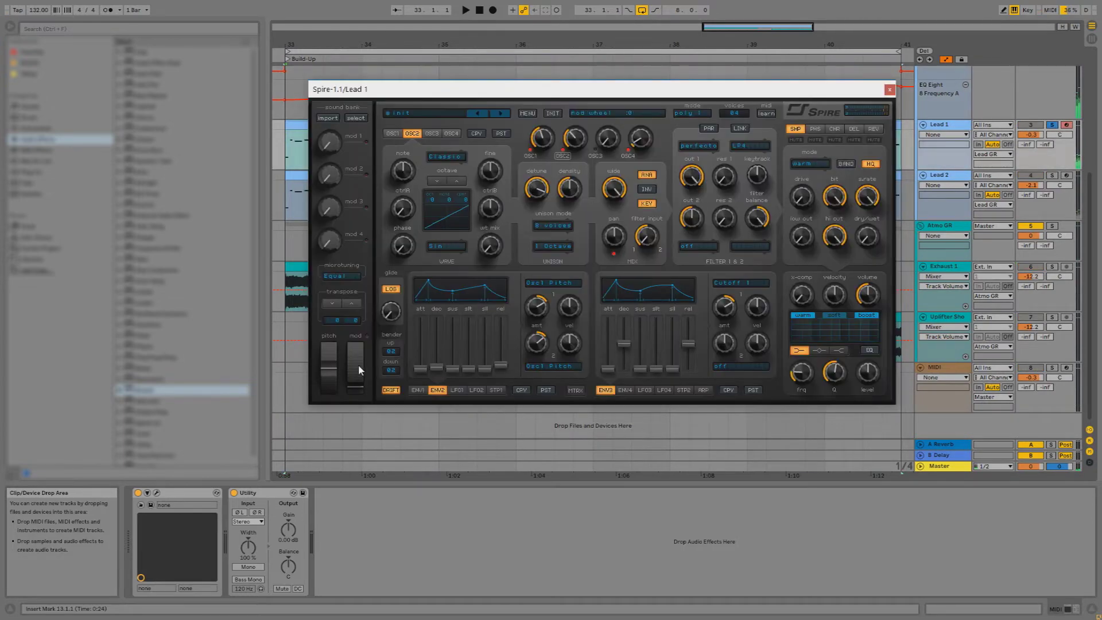
left_click(391, 351)
left_click(420, 345)
left_click(393, 372)
left_click(404, 418)
left_click(337, 368)
left_click(889, 90)
Draw a short bend wheel dip at 1.2.3 in the envelope of Lead 1's clip and play it back
key("shift+Tab")
left_click(459, 399)
key("space")
left_click_drag(310, 246, 309, 279)
key("alt+2")
right_click(394, 306)
left_click(408, 367)
left_click(362, 267)
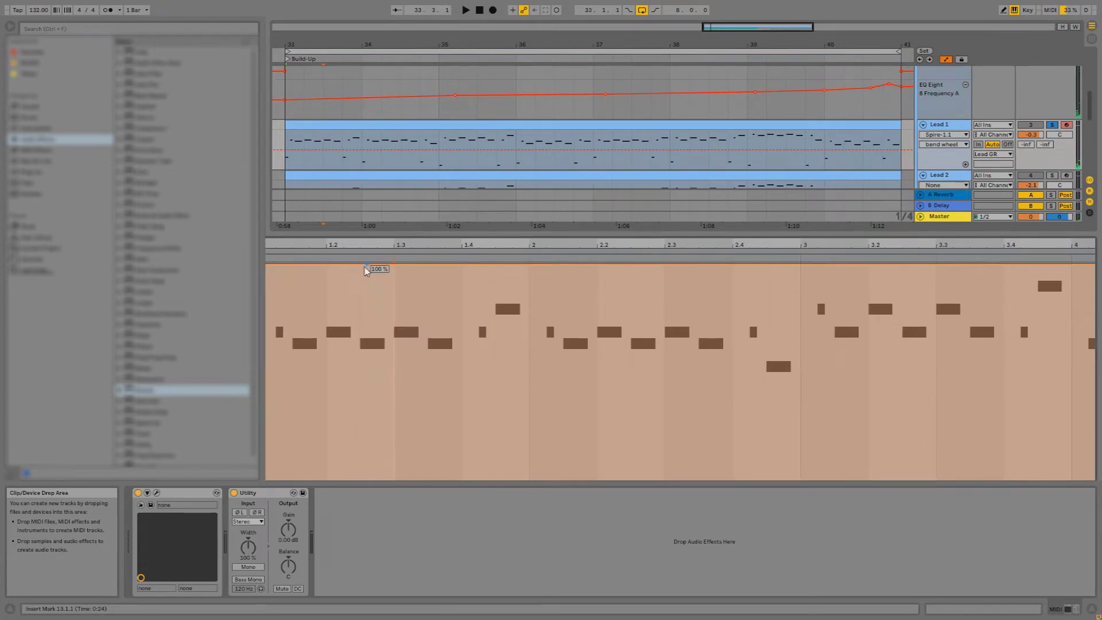
key("space")
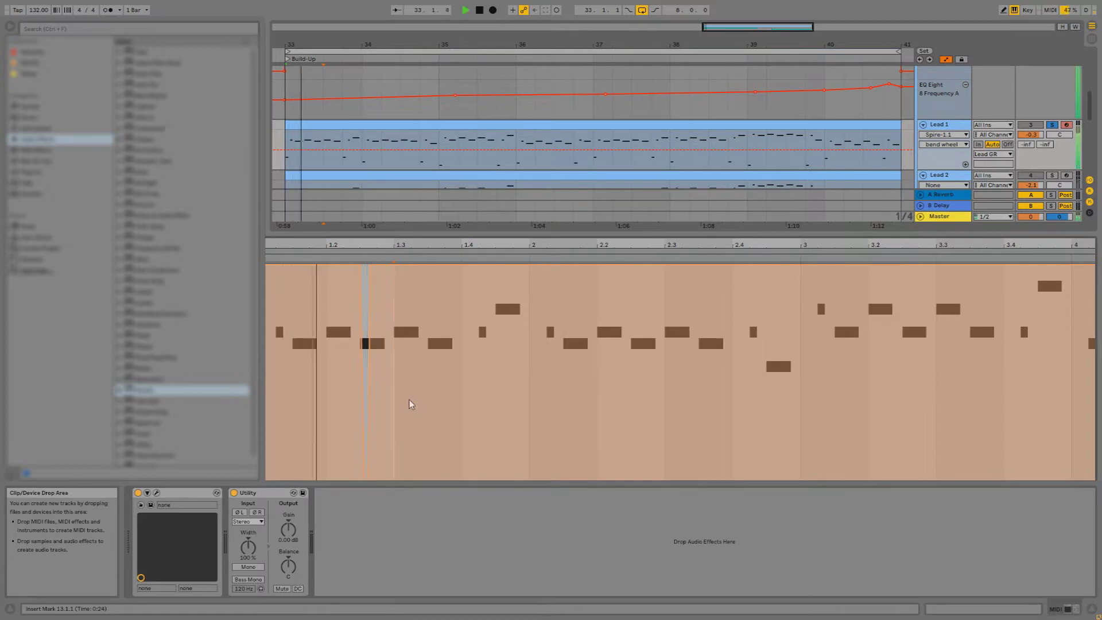
Duplicate the bar 1 bend wheel dip into bars 2 and 3 of Lead 1's clip
left_click_drag(396, 361, 269, 361)
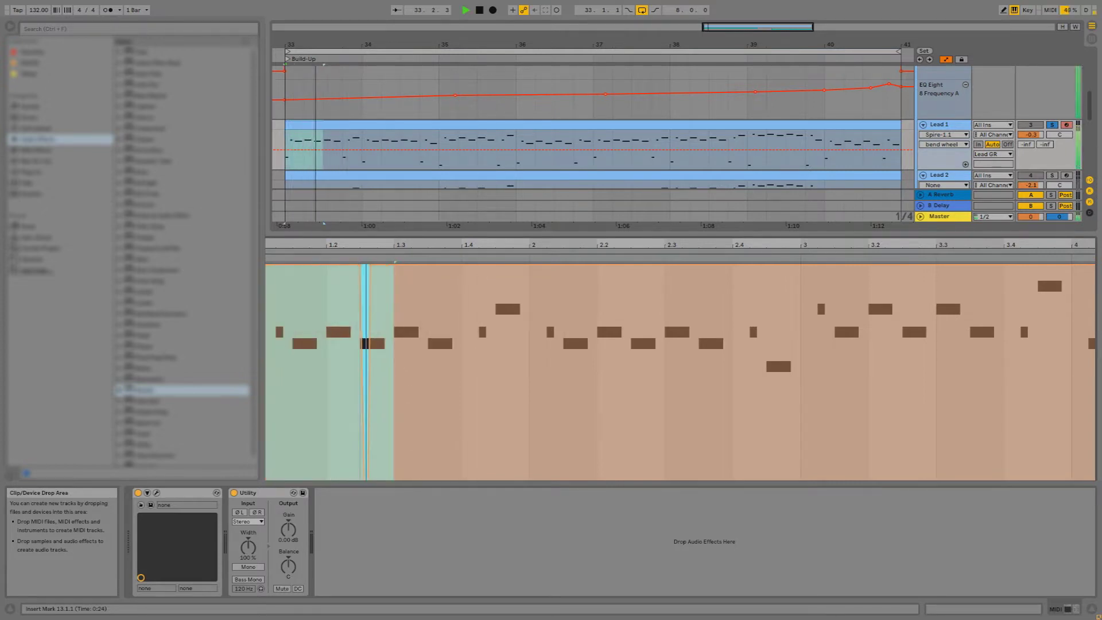
left_click(529, 346, "shift")
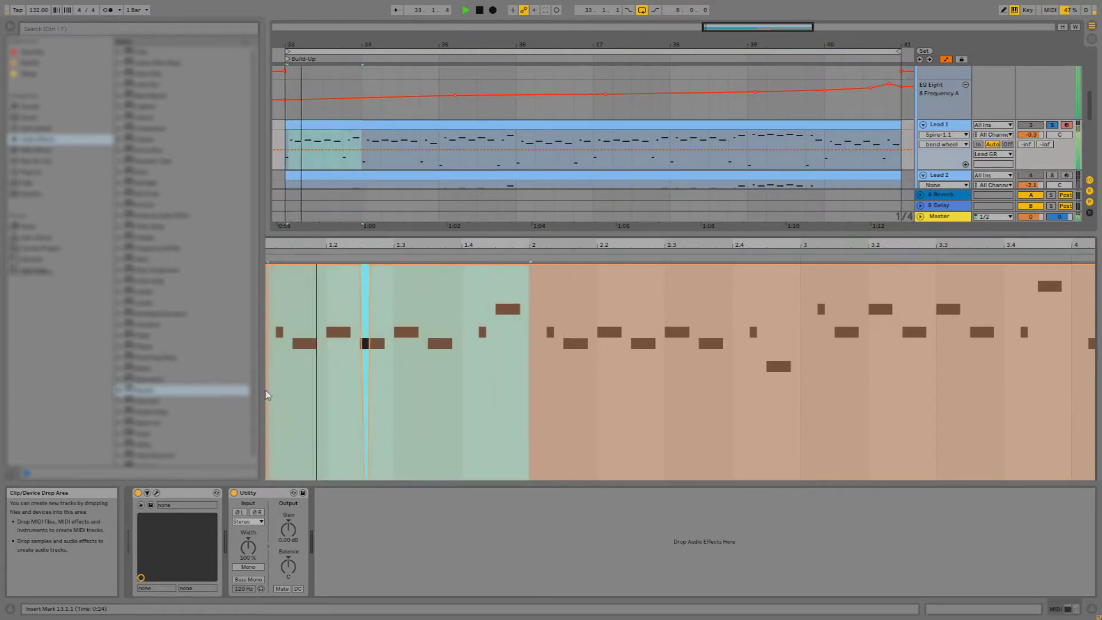
key("Up")
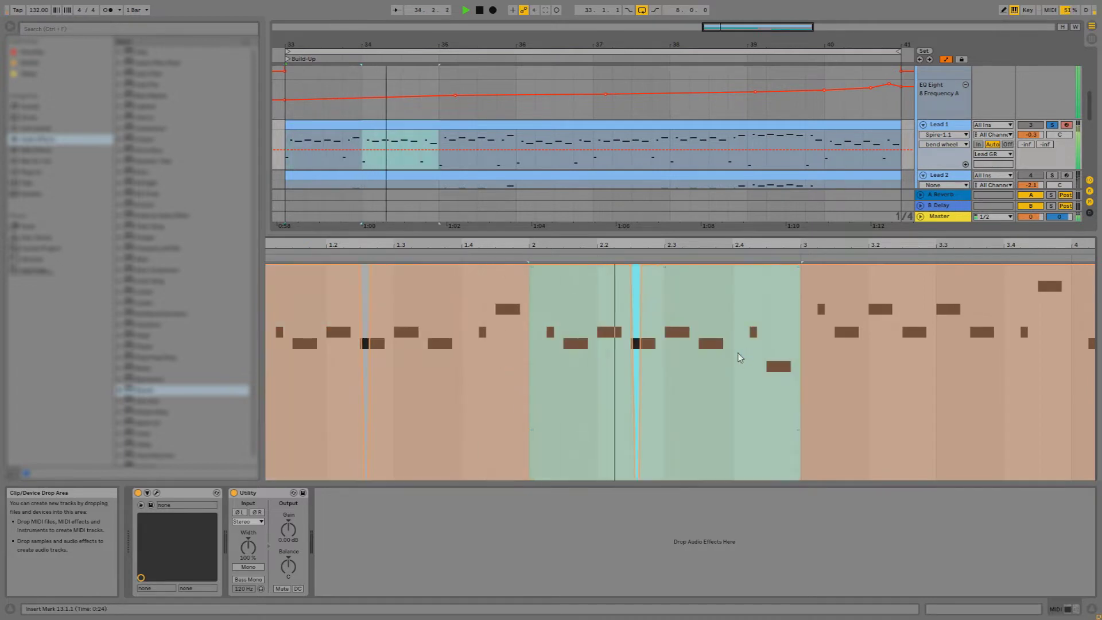
left_click_drag(775, 244, 775, 190)
key("ctrl+d")
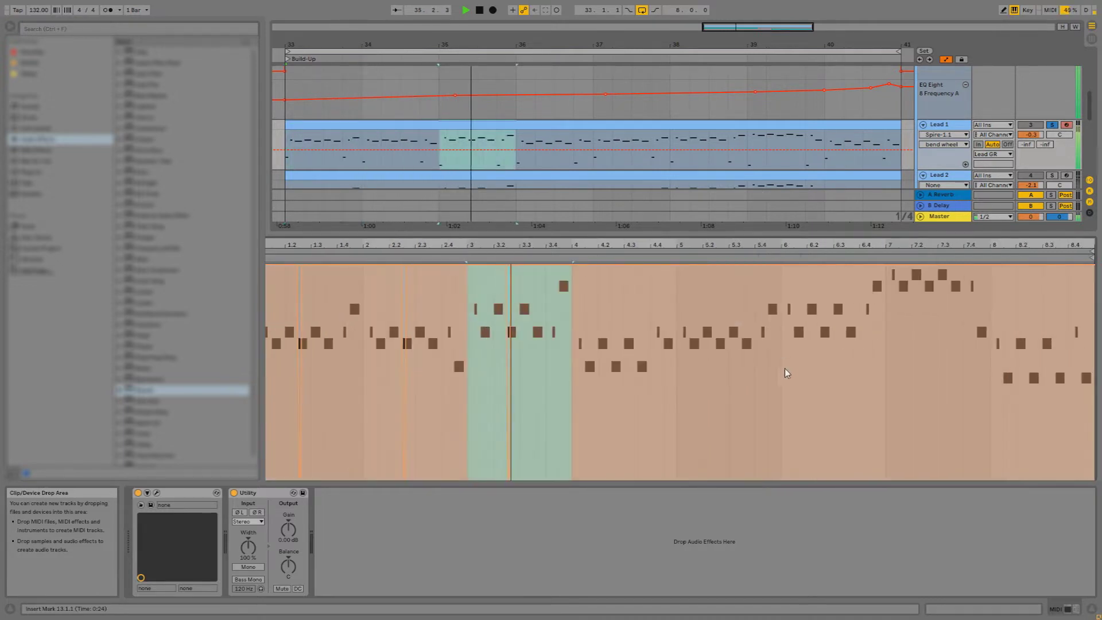
Try adding a second bend wheel dip at 3.4 in Lead 1's clip by copying the existing one
left_click(562, 305)
left_click_drag(551, 248, 470, 372)
left_click(633, 328)
key("ctrl+v")
left_click(743, 322)
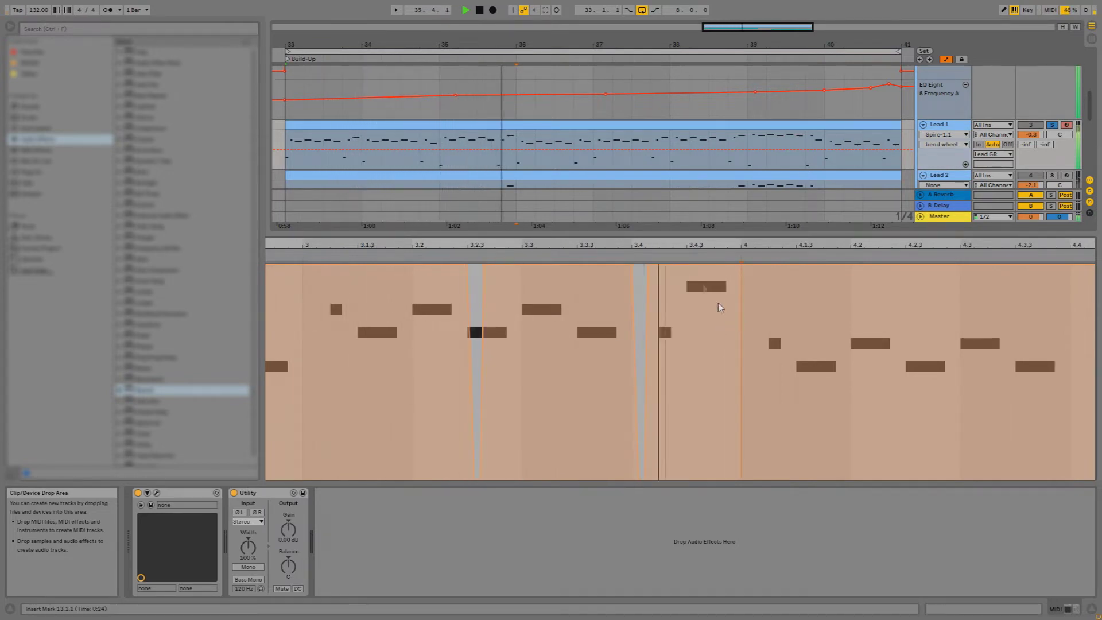
left_click_drag(502, 257, 828, 293)
left_click(962, 321)
Adjust the downward bender range in Lead 1's Spire and close the plug-in window
key("shift+Tab")
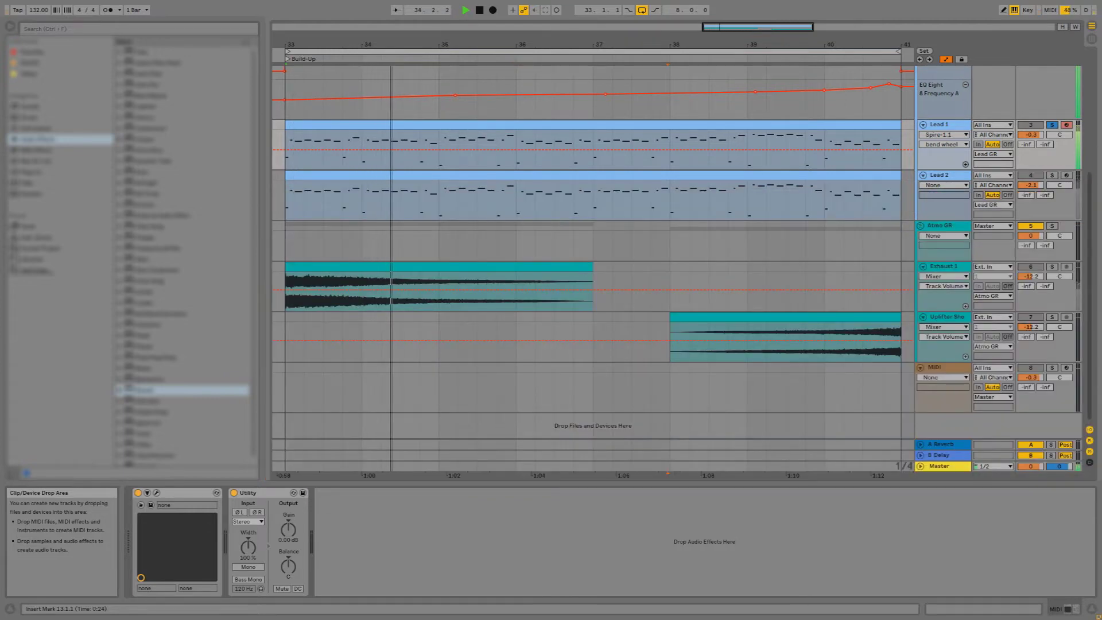
key("ctrl+alt+p")
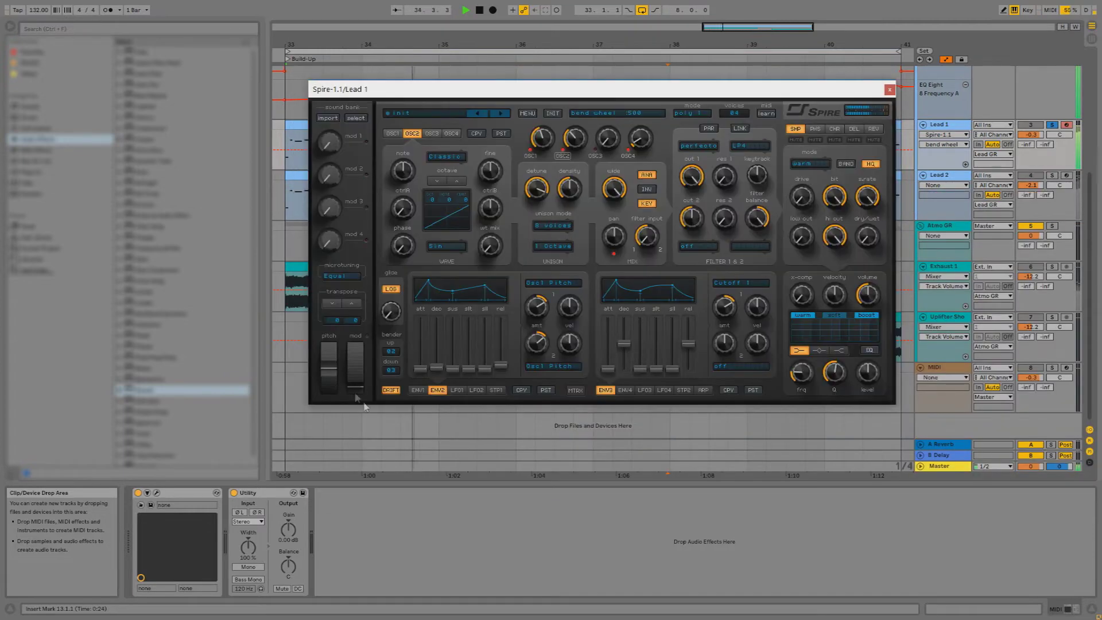
left_click(392, 369)
left_click(395, 407)
left_click(889, 89)
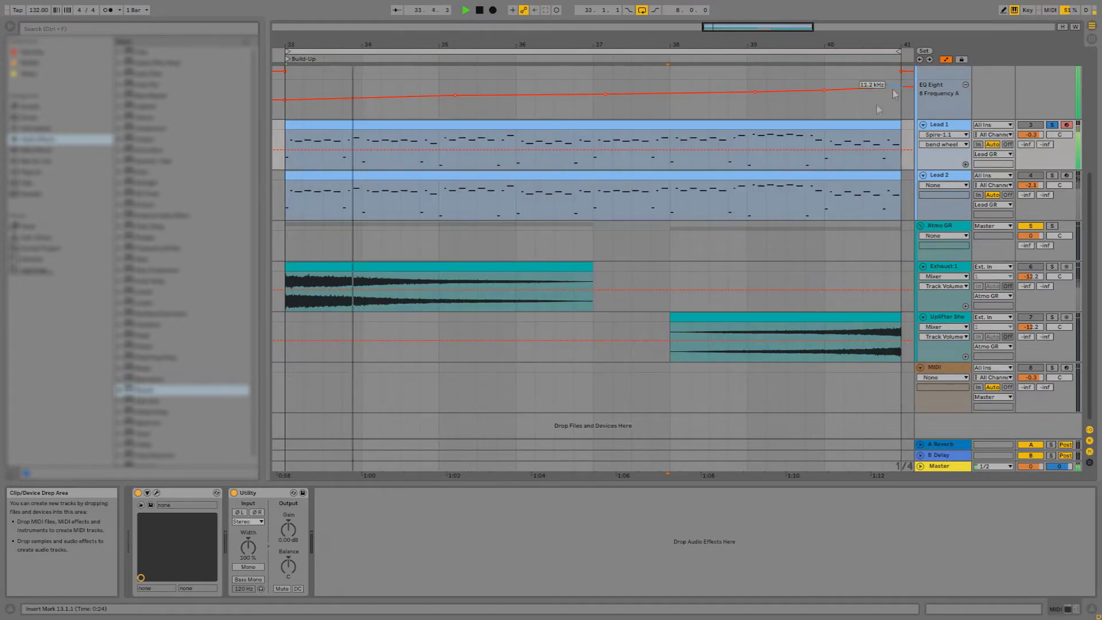
Duplicate the bar 3 bend wheel dip into bars 4 through 8 of Lead 1's clip
key("shift+Tab")
right_click(647, 390)
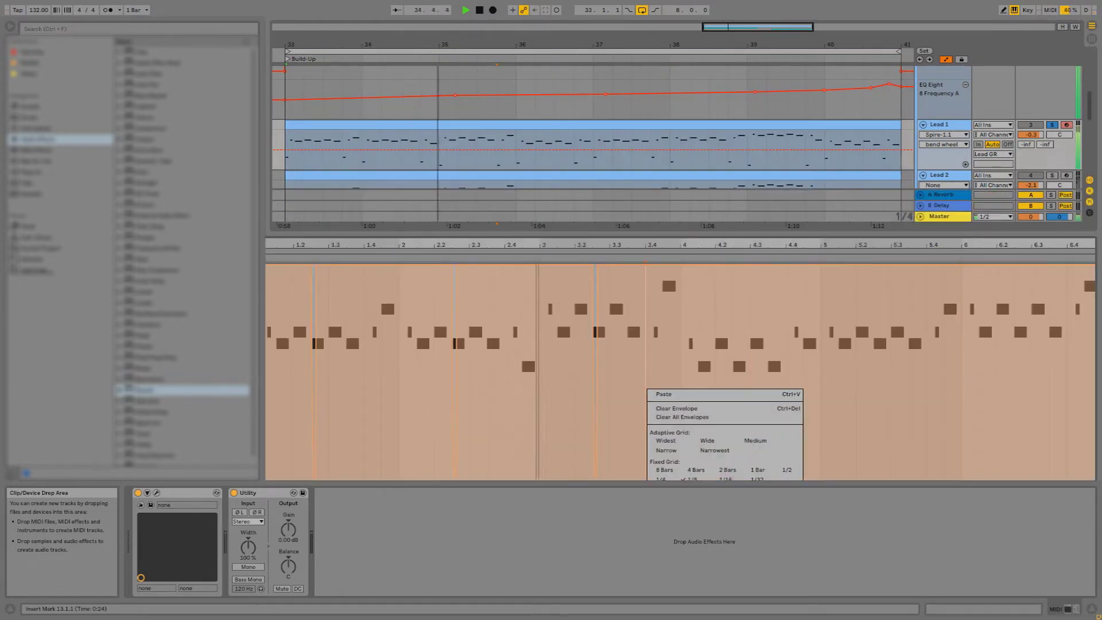
left_click(689, 276)
scroll(660, 277, "down", 1)
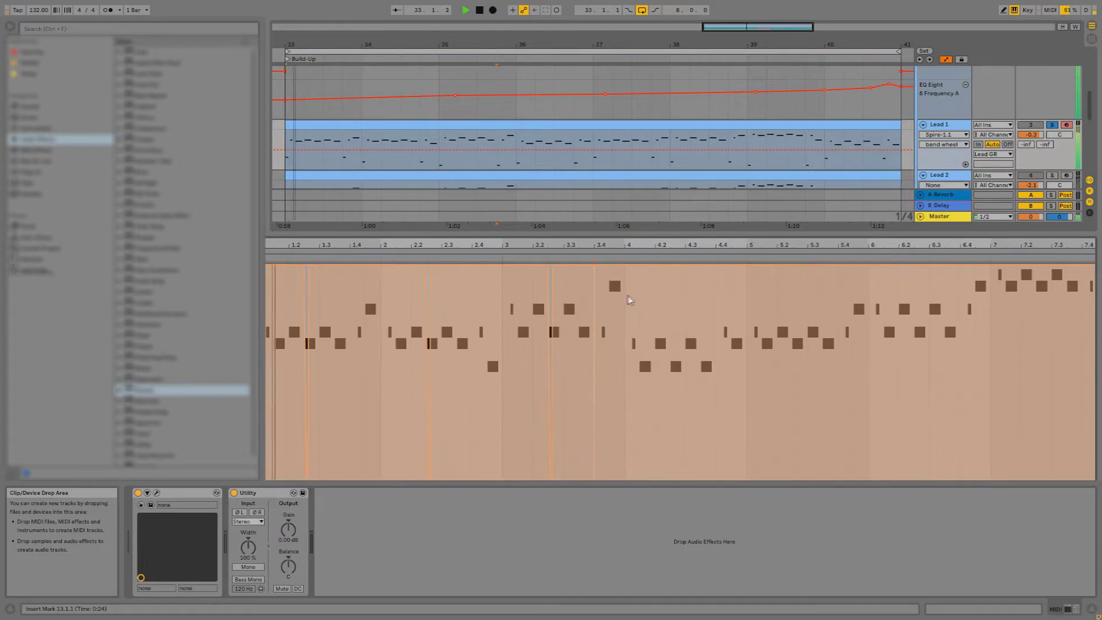
left_click_drag(629, 301, 504, 315)
key("ctrl+d")
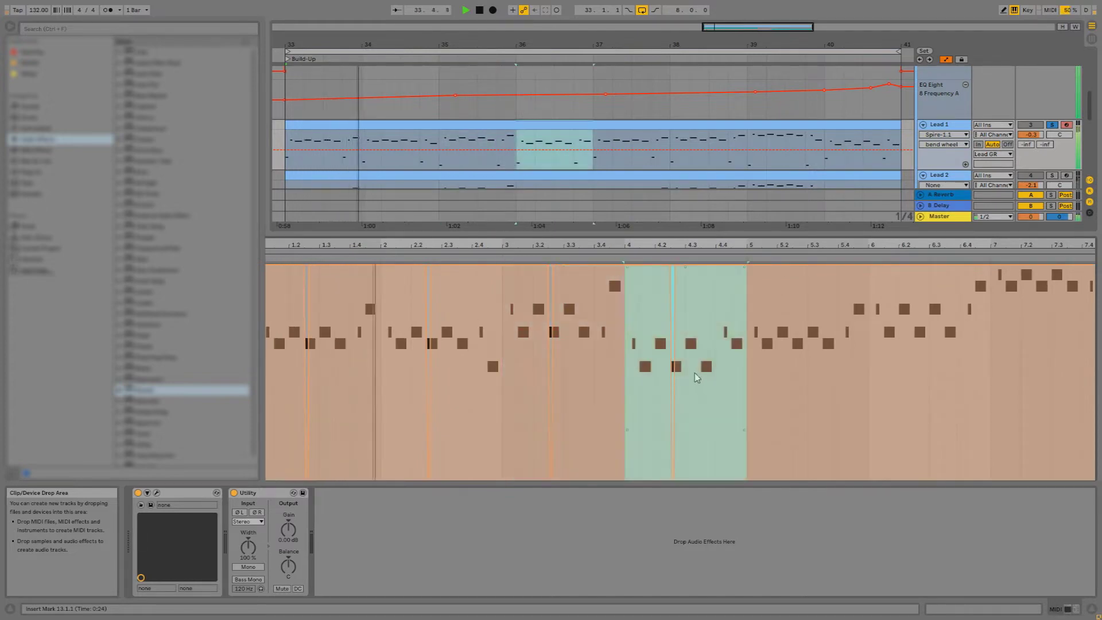
key("ctrl+d")
key("ctrl+d")
left_click(849, 356)
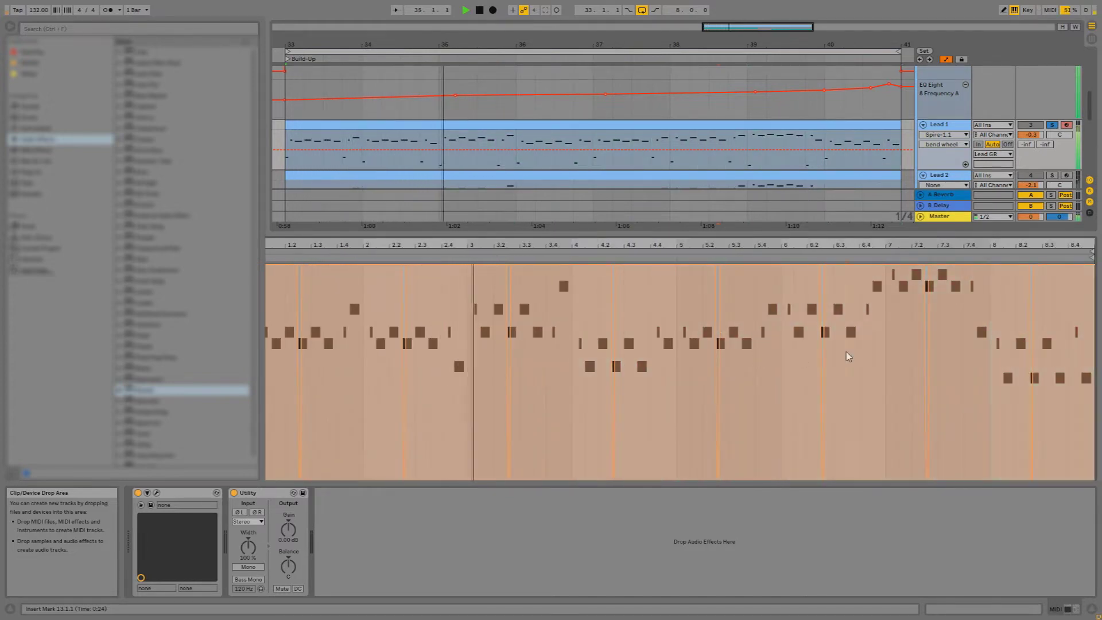
Set the clip envelope's fixed grid to 1/4, then unsolo Lead 1 back in the arrangement
right_click(848, 356)
left_click(956, 439)
right_click(864, 334)
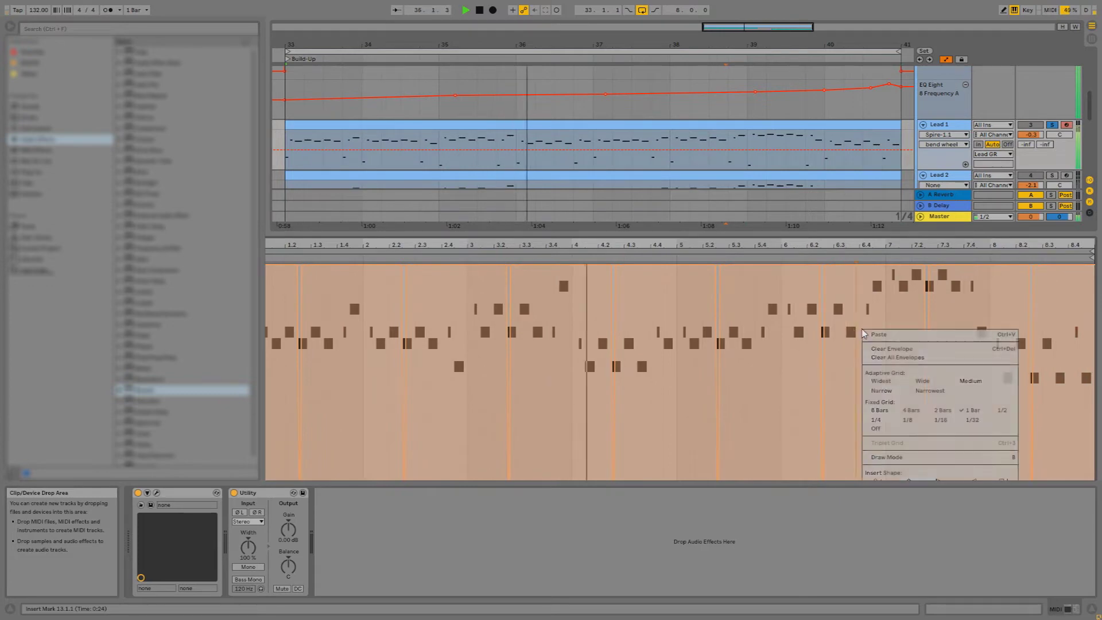
left_click(880, 422)
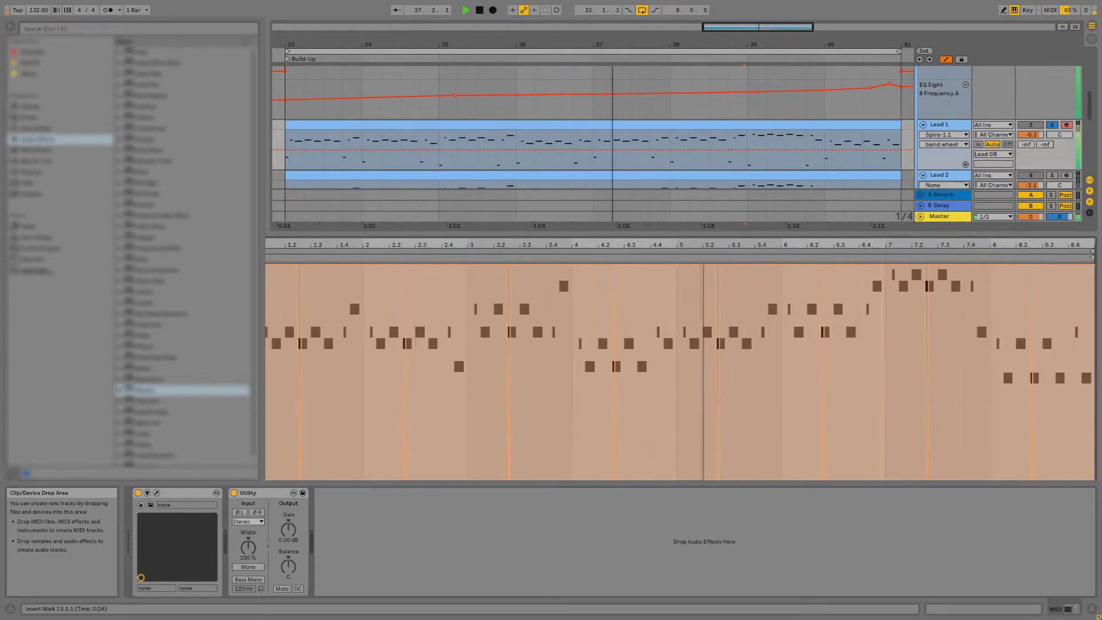
double_click(635, 125)
left_click(1052, 125)
left_click(732, 51)
left_click_drag(728, 45, 583, 28)
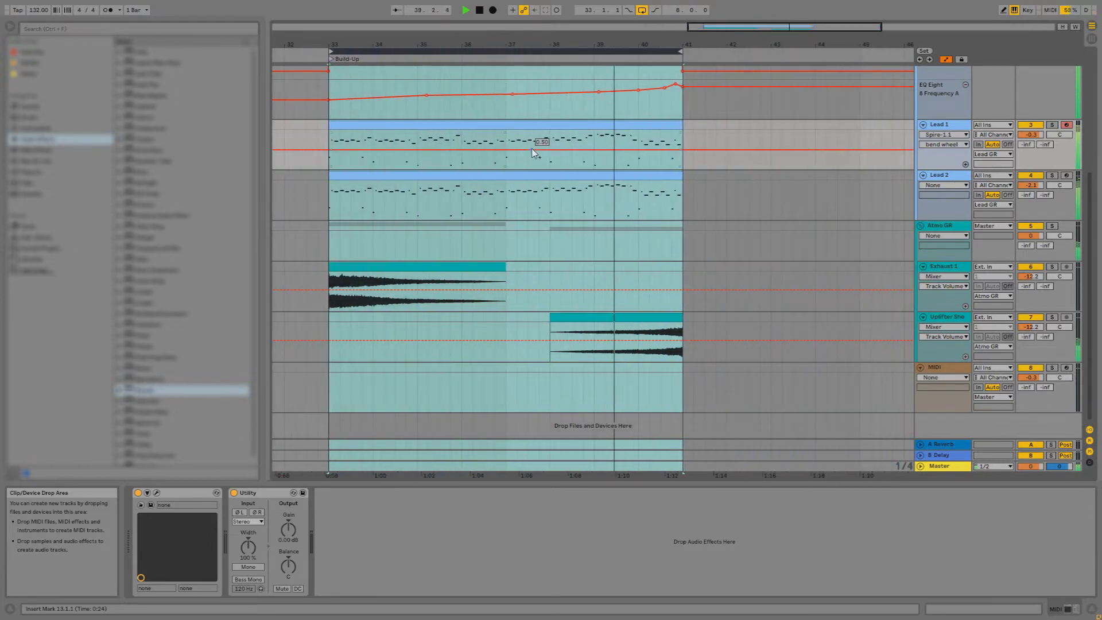
left_click(542, 124)
scroll(913, 222, "up", 2)
scroll(941, 260, "up", 2)
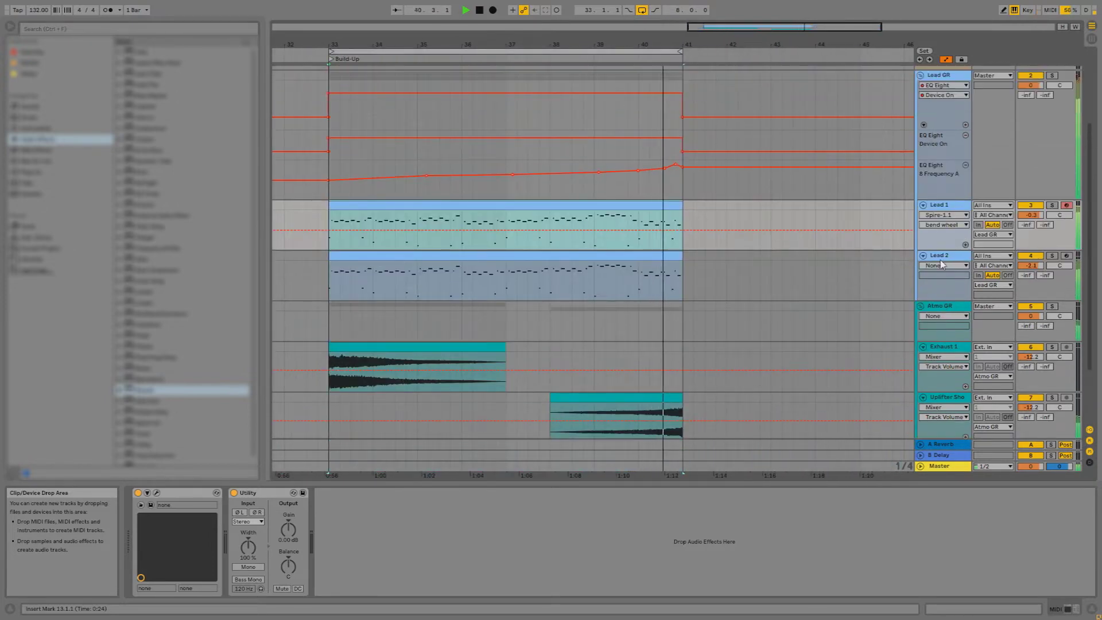
Rename the new MIDI track as Rides and color it light purple
scroll(942, 264, "down", 2)
double_click(945, 379)
type("Rid")
right_click(939, 379)
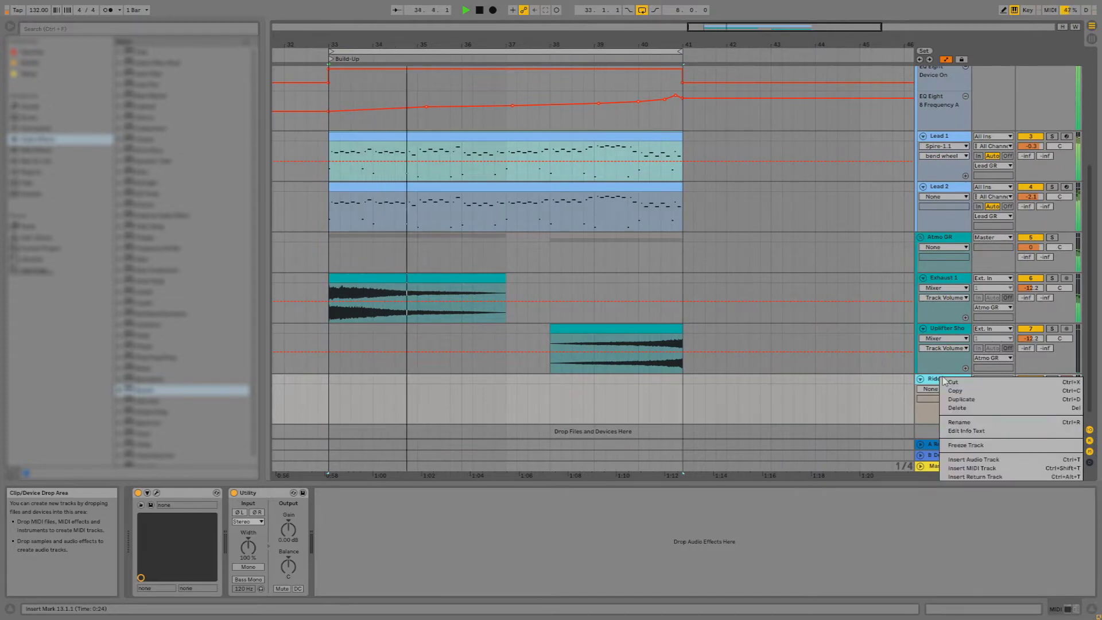
left_click(1027, 520)
right_click(955, 383)
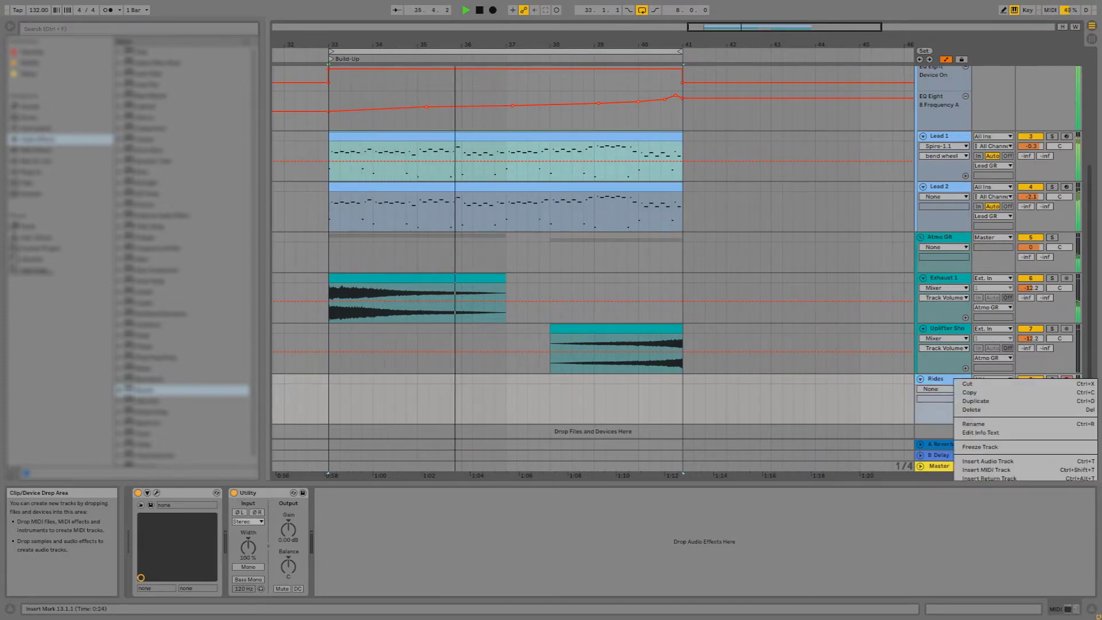
left_click(1034, 471)
Set the arrangement grid to 1 Bar and create an empty MIDI clip on Rides from bar 33 to 41
left_click(350, 391)
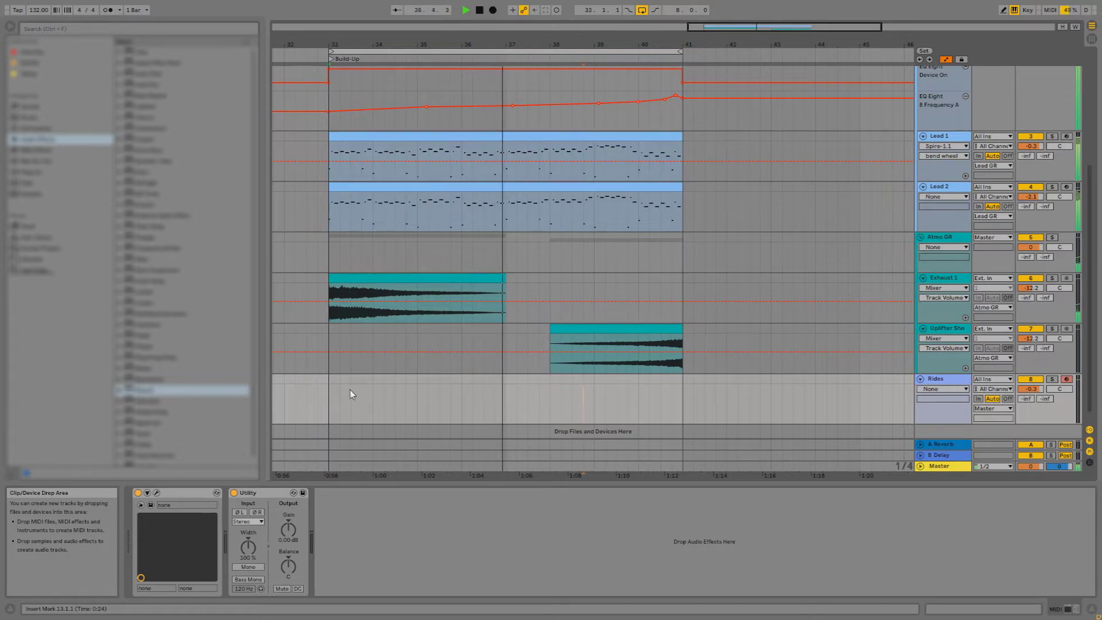
key("space")
right_click(371, 387)
left_click(479, 460)
left_click_drag(338, 391, 359, 405)
key("ctrl+shift+m")
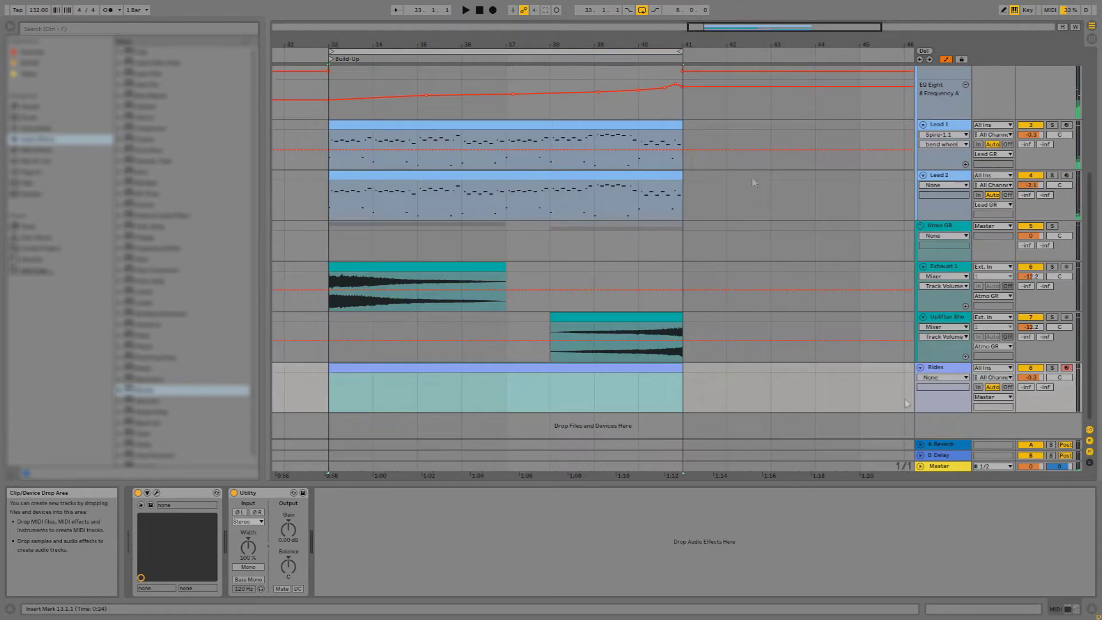
Set the Rides track's automation display to None and open its MIDI clip
key("z")
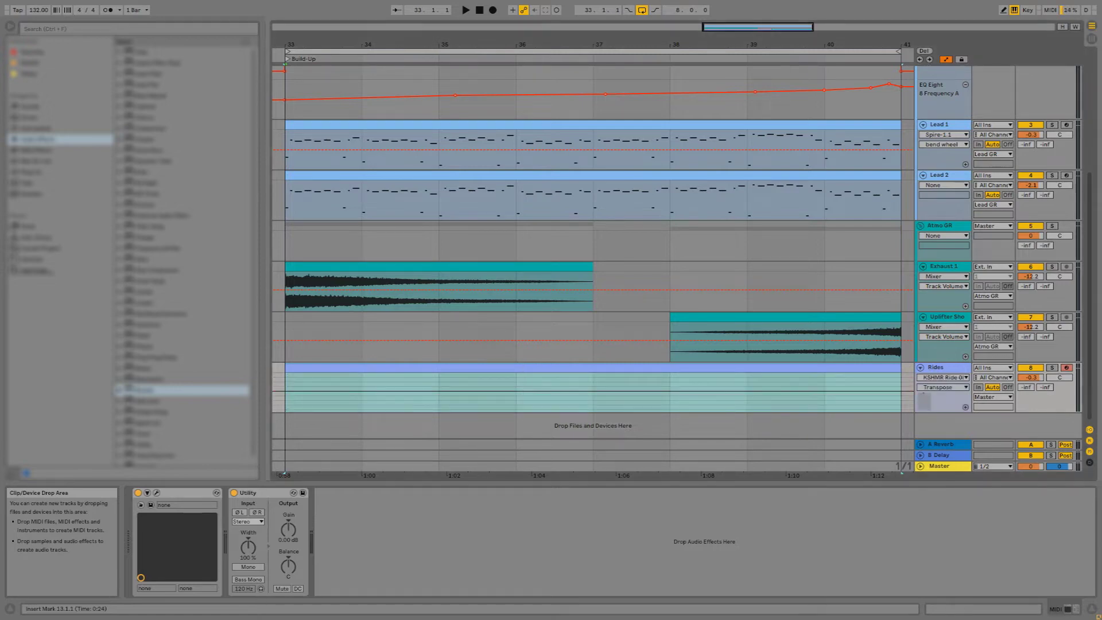
left_click(954, 379)
left_click(947, 378)
double_click(855, 368)
Draw eight consecutive quarter notes on C3 across the first two bars of the Rides clip
right_click(781, 275)
left_click(797, 430)
scroll(308, 374, "up", 3)
key("b")
scroll(300, 349, "up", 2)
left_click(304, 357)
left_click_drag(306, 355, 476, 355)
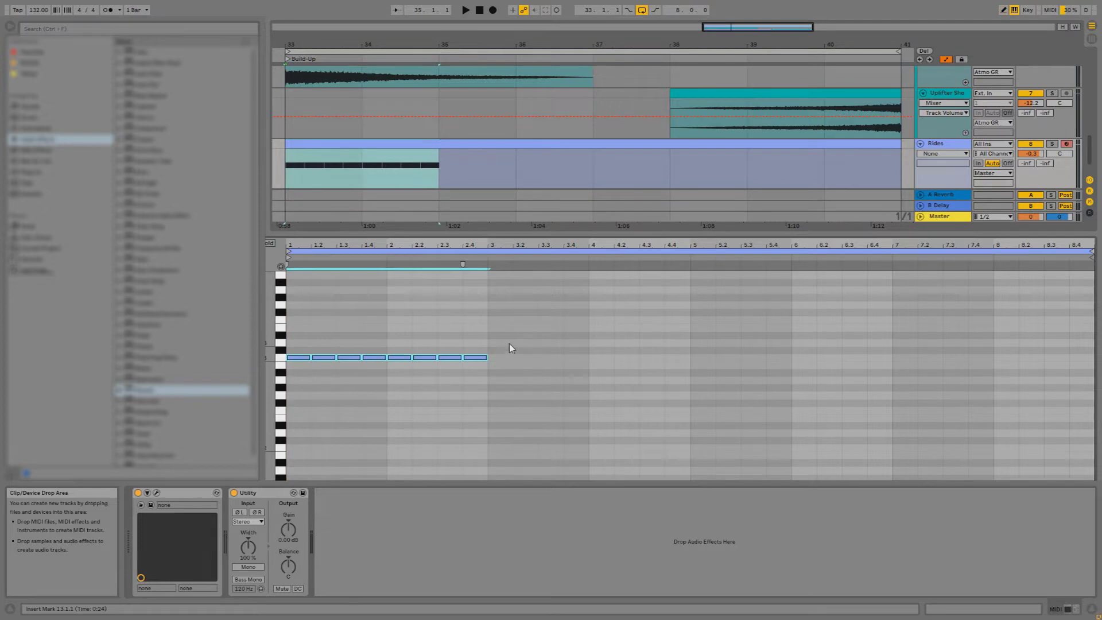
scroll(382, 354, "up", 2)
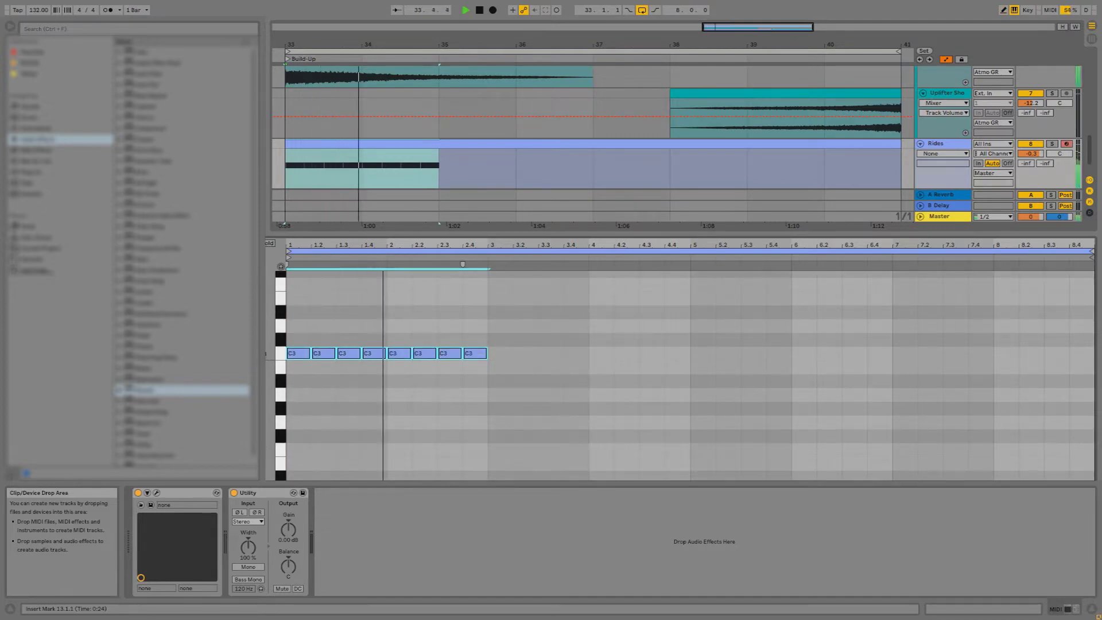
Lower the Rides track's volume to -0.8 dB in the Session View mixer
key("shift+Tab")
key("Tab")
key("space")
left_click_drag(641, 338, 641, 339)
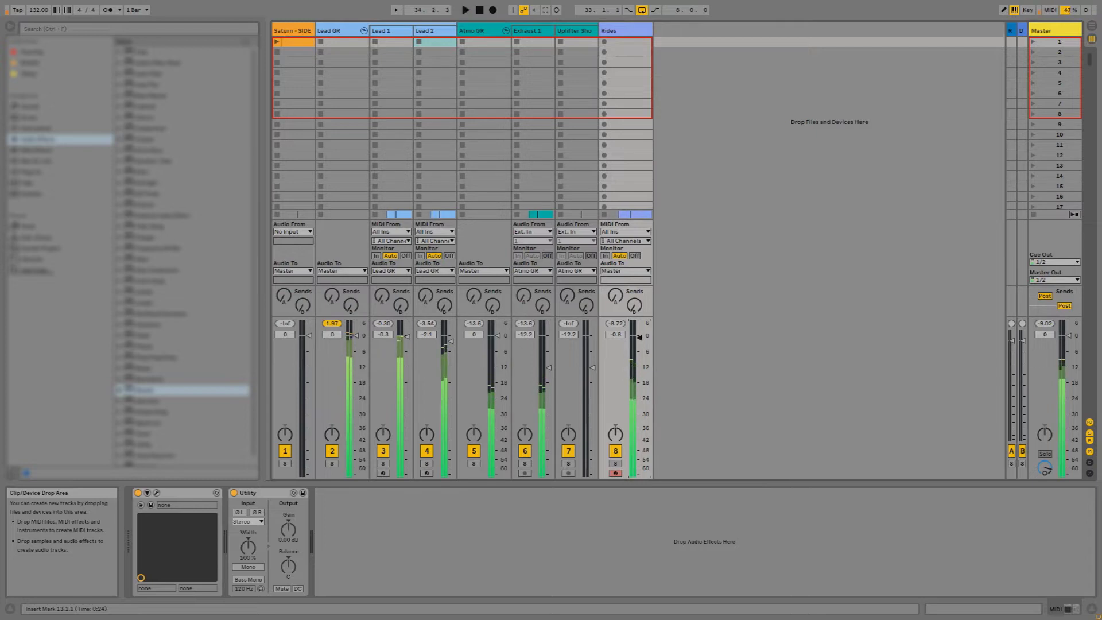
key("space")
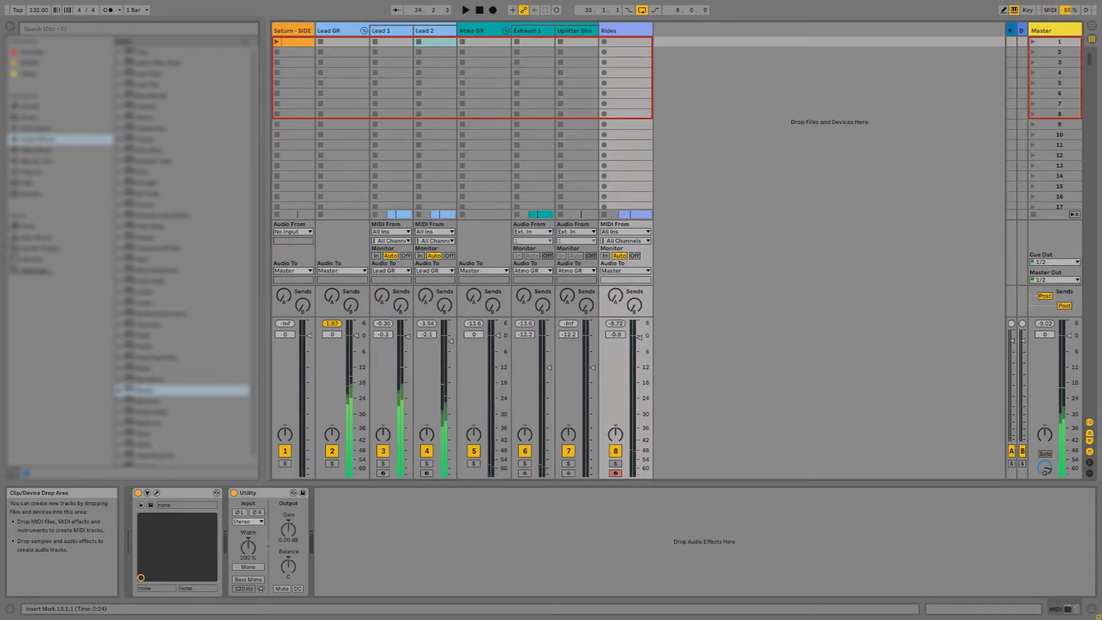
Replay the build-up from bar 33, lower the Rides track's volume to -1.5 dB and return to the arrangement
key("space")
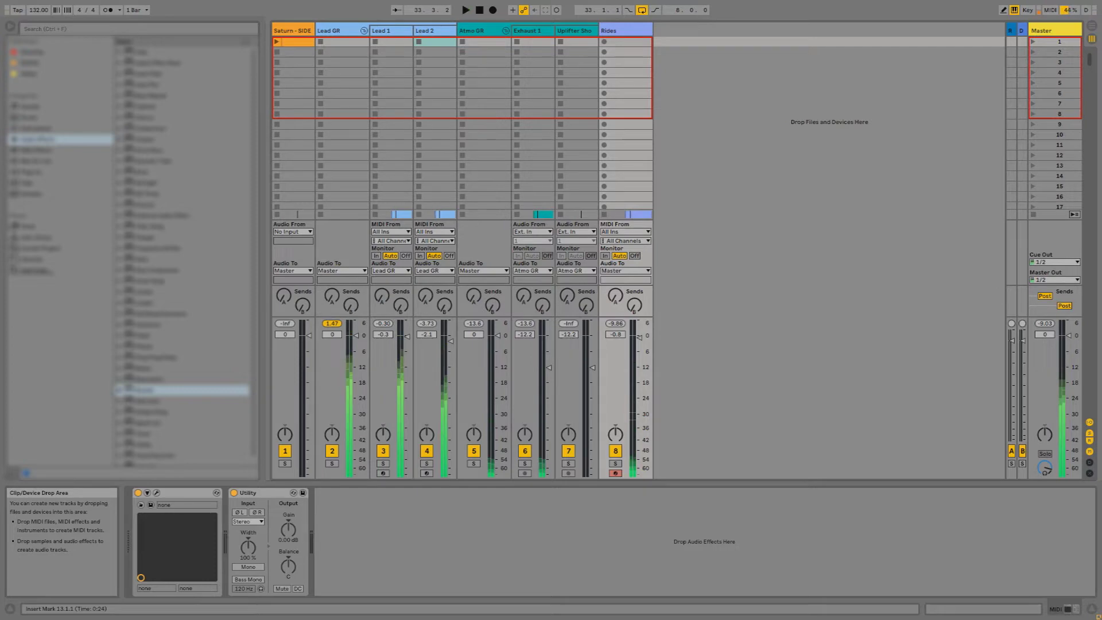
key("space")
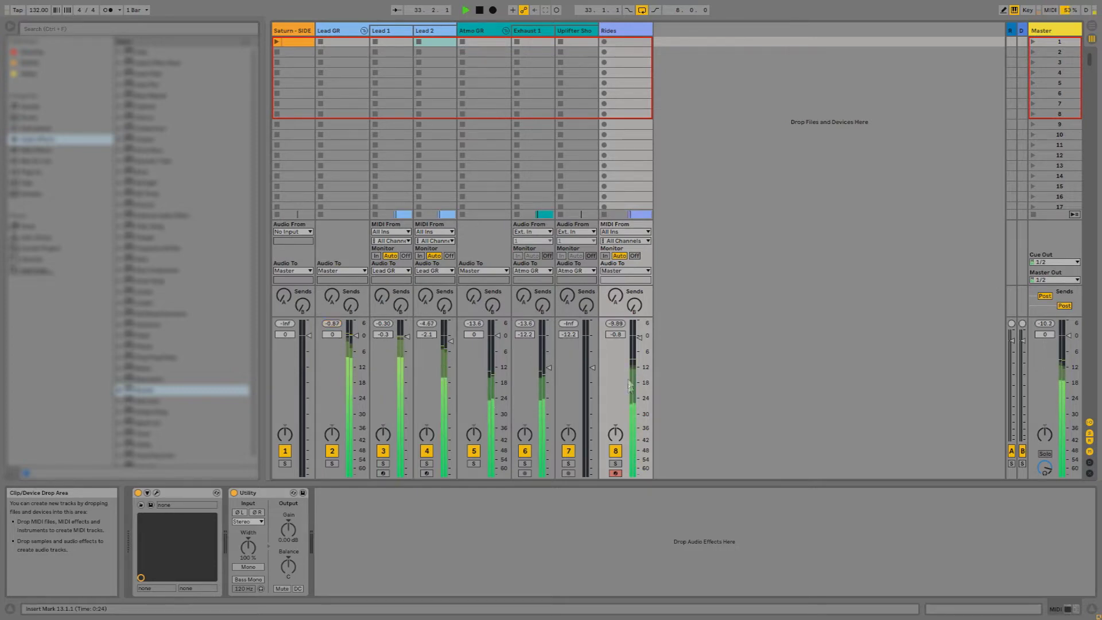
key("Tab")
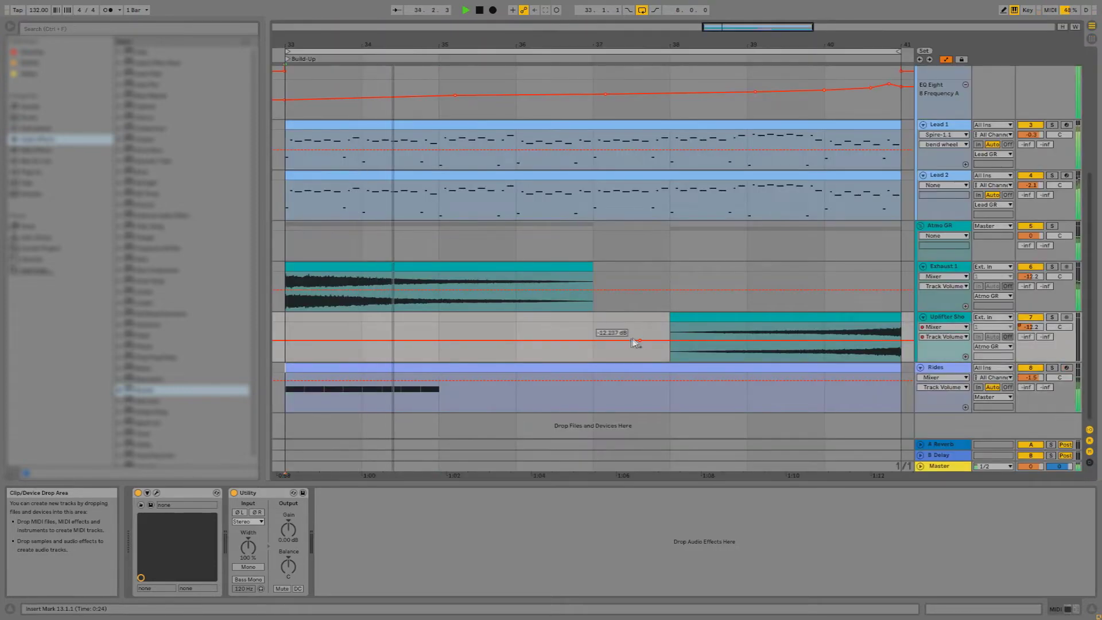
Draw eight more quarter notes on C3 across bars 3 and 4 of the Rides clip
double_click(620, 367)
right_click(761, 393)
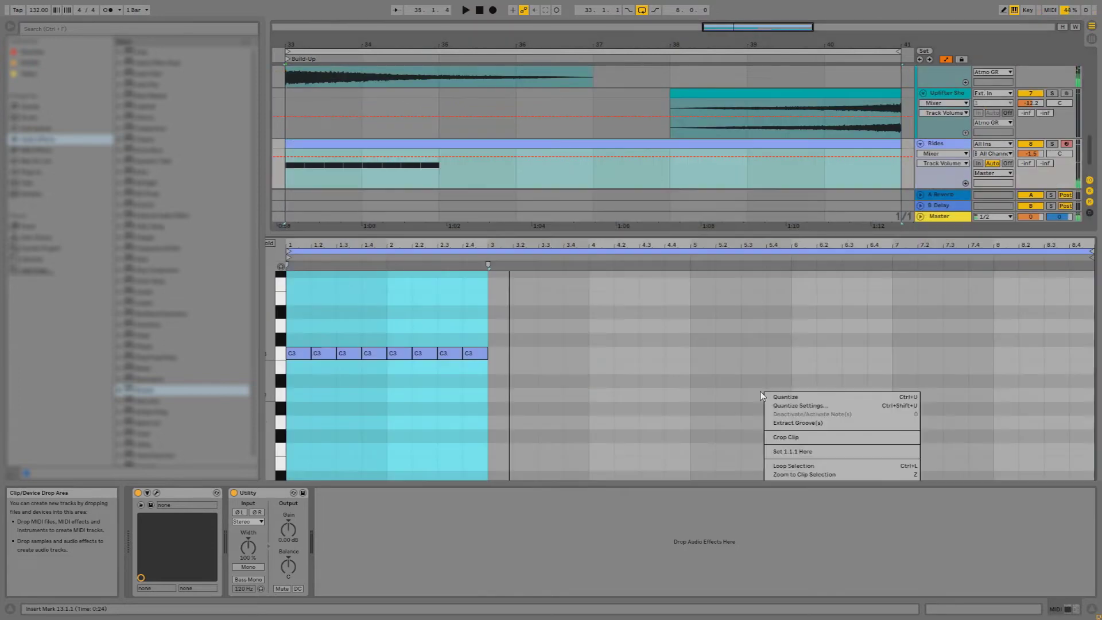
left_click(582, 347)
right_click(583, 347)
left_click(580, 438)
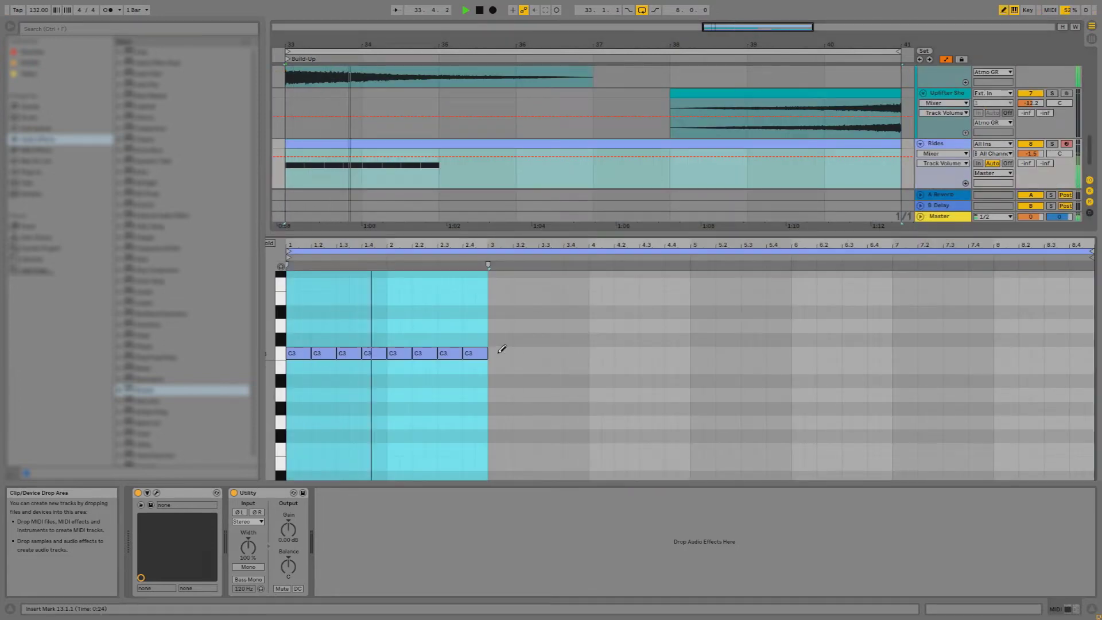
key("b")
mouse_move(488, 316)
left_mouse_down()
mouse_move(328, 394)
mouse_move(301, 387)
mouse_move(504, 358)
left_mouse_up()
right_click(563, 324)
left_click(638, 425)
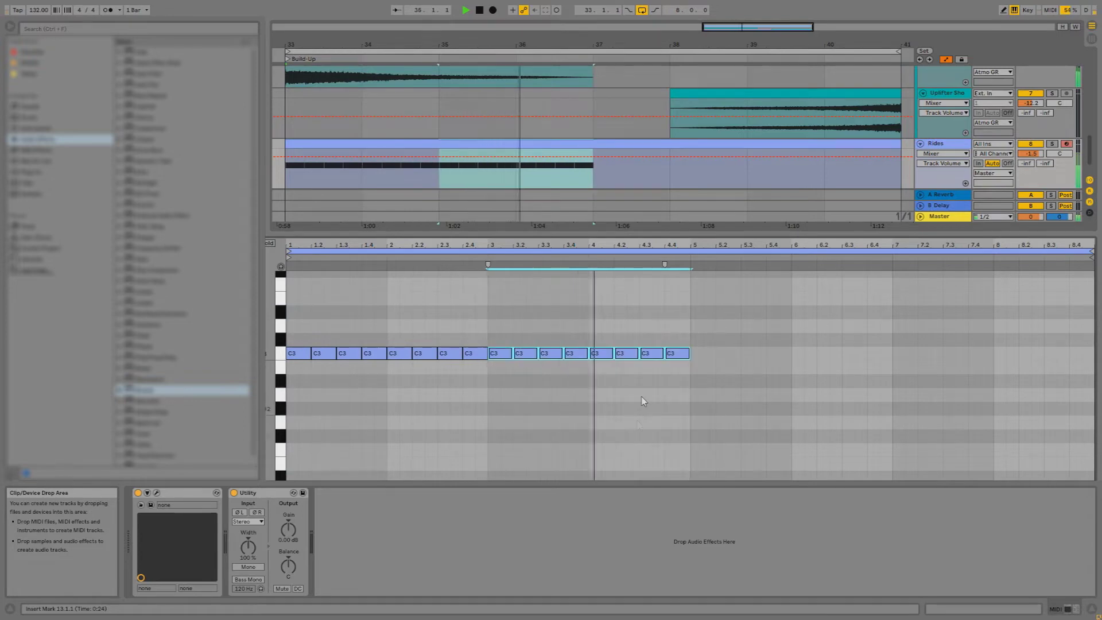
Draw eighth notes on C3 across bars 5 and 6 of the Rides clip and sixteenth notes across bar 7
left_click(710, 330)
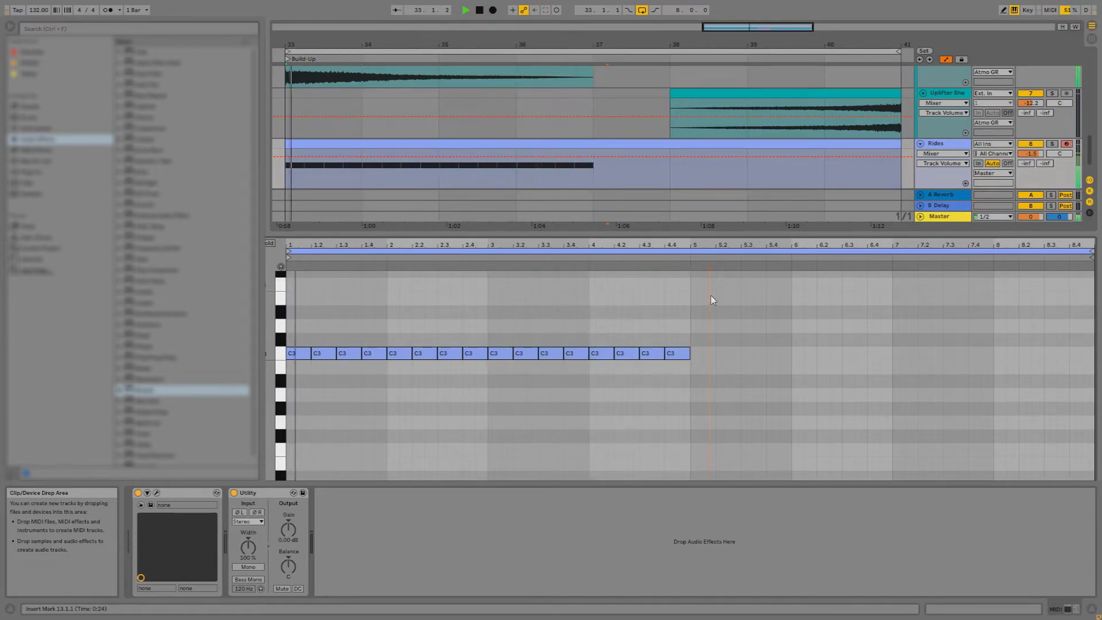
right_click(712, 298)
left_click(760, 452)
key("b")
mouse_move(696, 355)
left_mouse_down()
mouse_move(977, 352)
mouse_move(1000, 333)
left_mouse_up()
right_click(911, 343)
left_click(951, 438)
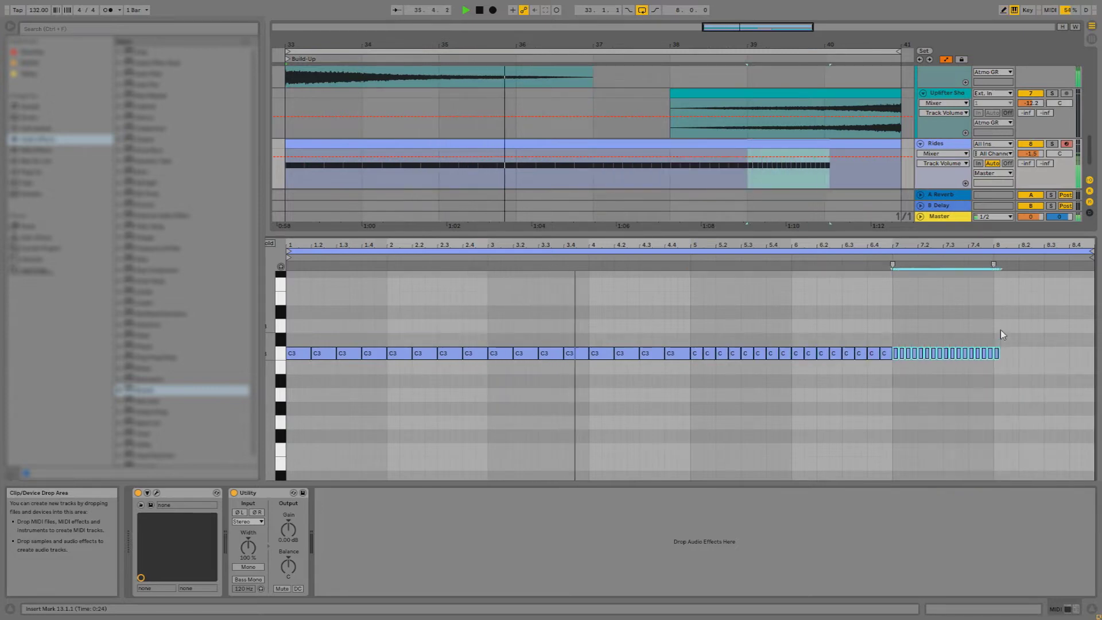
Fill bar 8 of the Rides clip with rapid C3 notes and close the note editor
right_click(1001, 332)
left_click(949, 506)
left_click_drag(1093, 352, 999, 355)
key("shift+Tab")
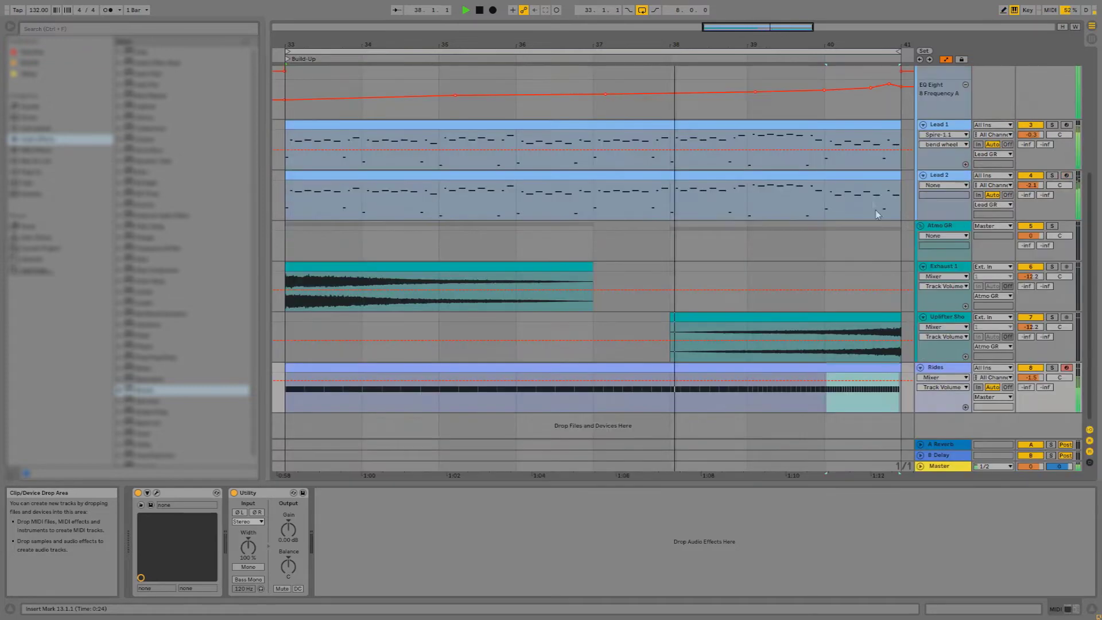
Shorten the Rides clip so that it ends at bar 40 and replay the build-up from bar 33
left_click_drag(899, 367, 826, 367)
key("space")
key("space")
left_click(687, 51)
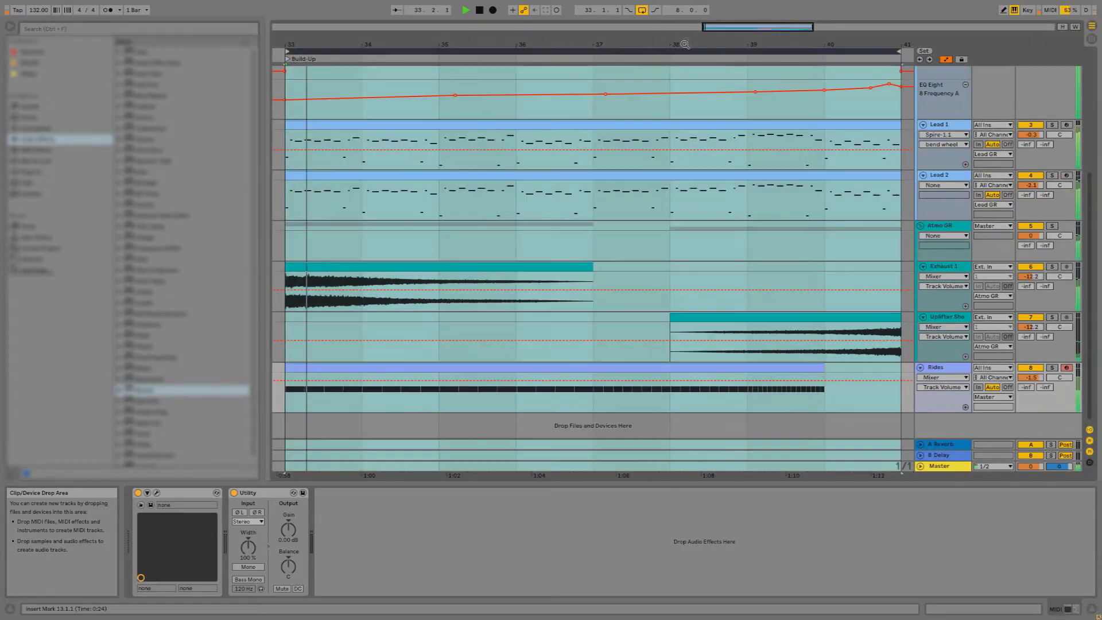
scroll(687, 53, "down", 1)
left_click(577, 382)
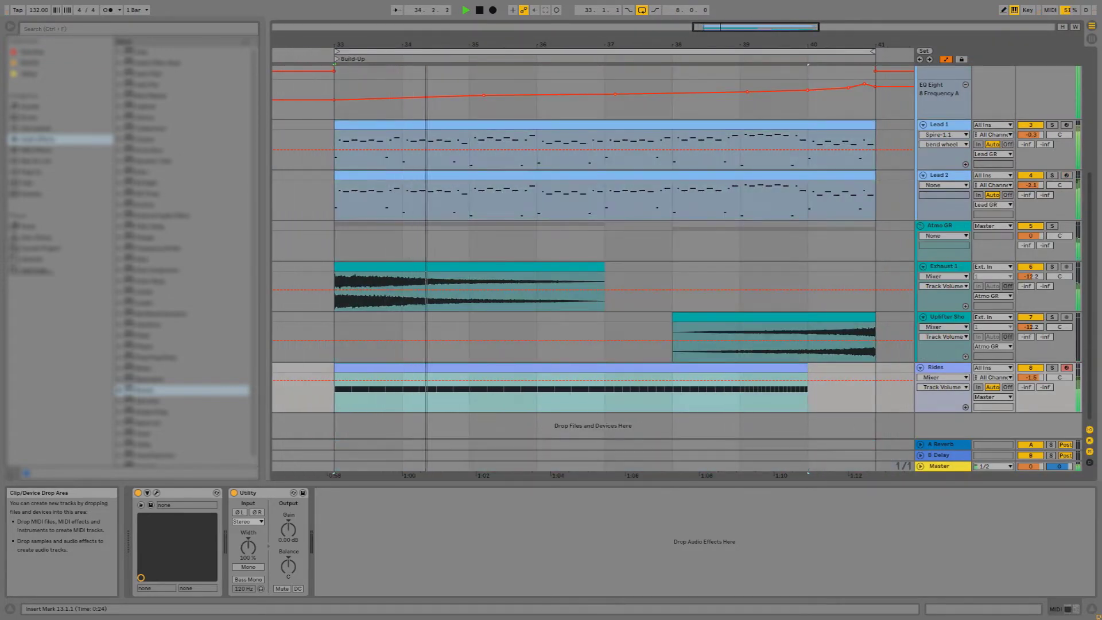
key("space")
key("space")
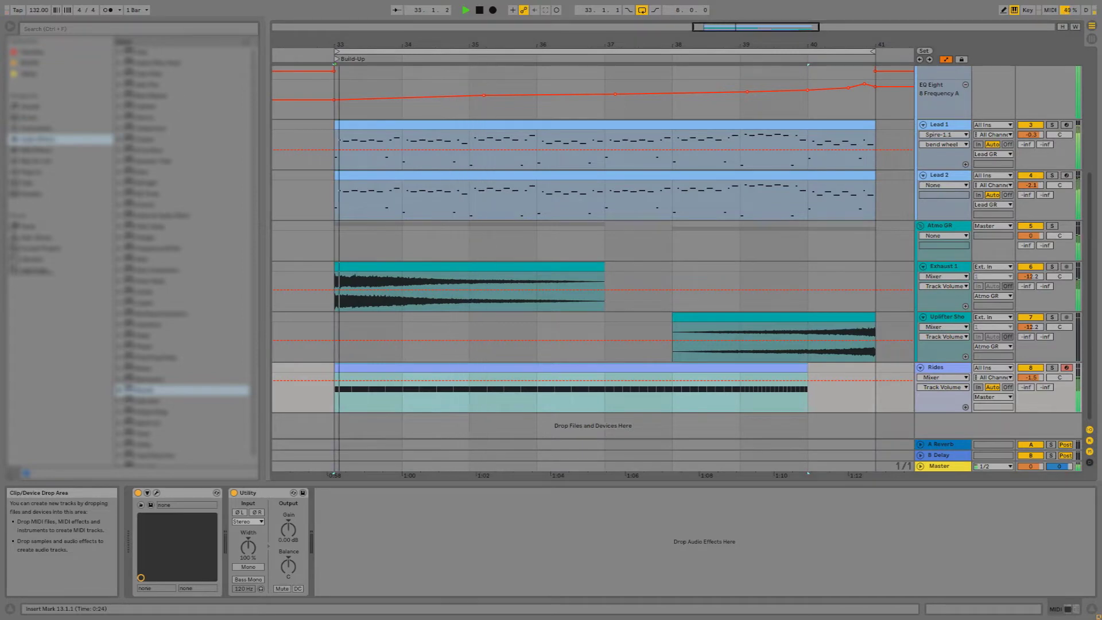
Lower the Exhaust 1 and Uplifter tracks to -16.0 dB and set the Rides track's volume to 0 dB in the Session View mixer
key("Tab")
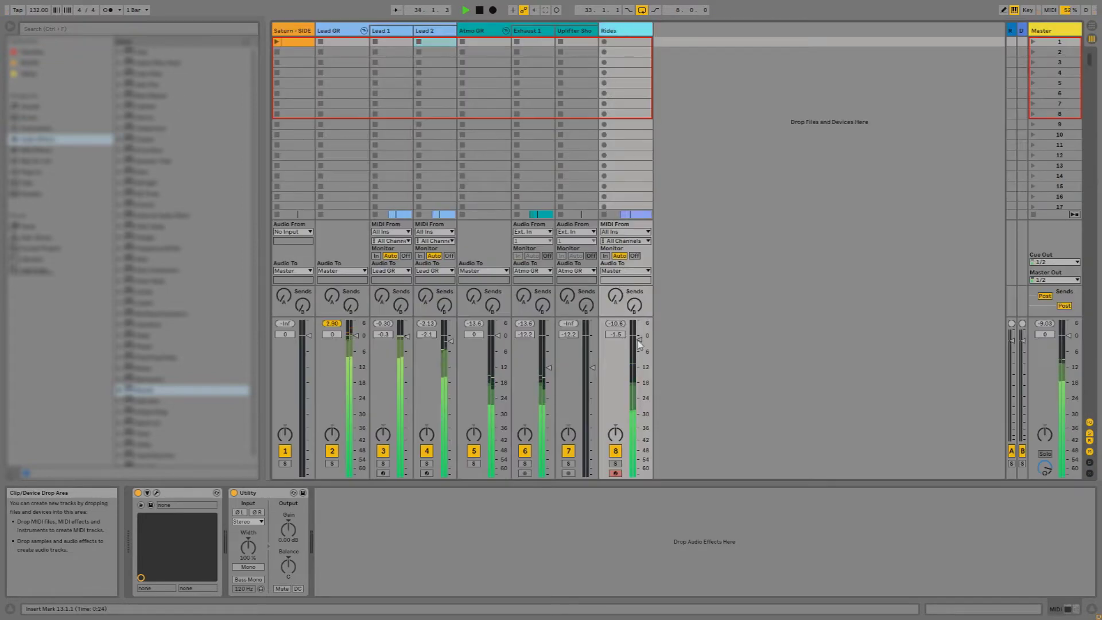
left_click(537, 32)
left_click(570, 32, "shift")
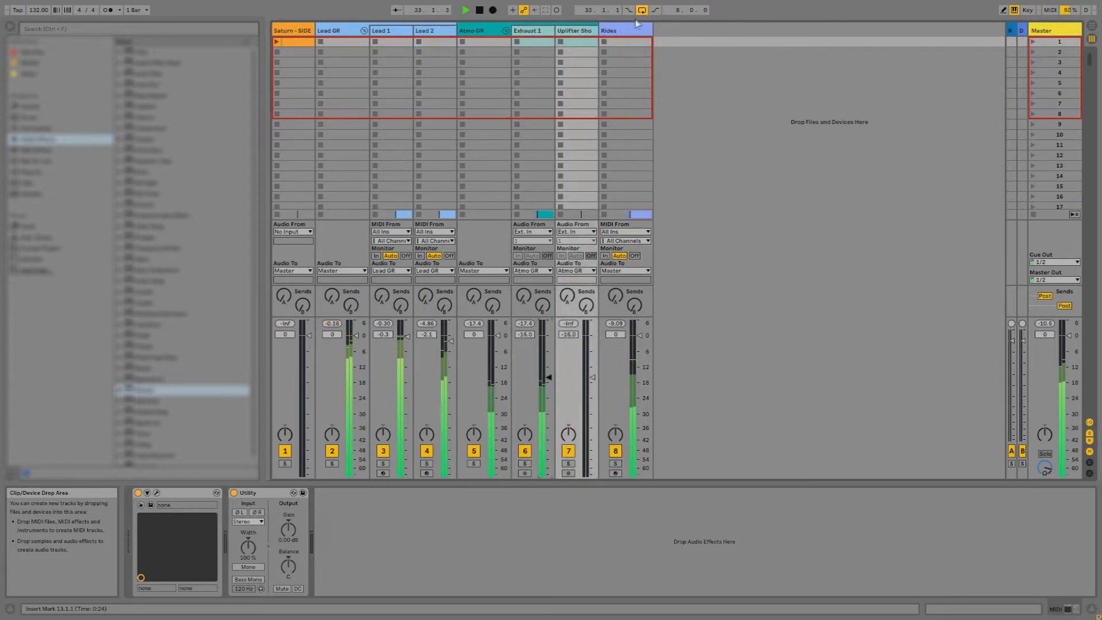
left_click(631, 328)
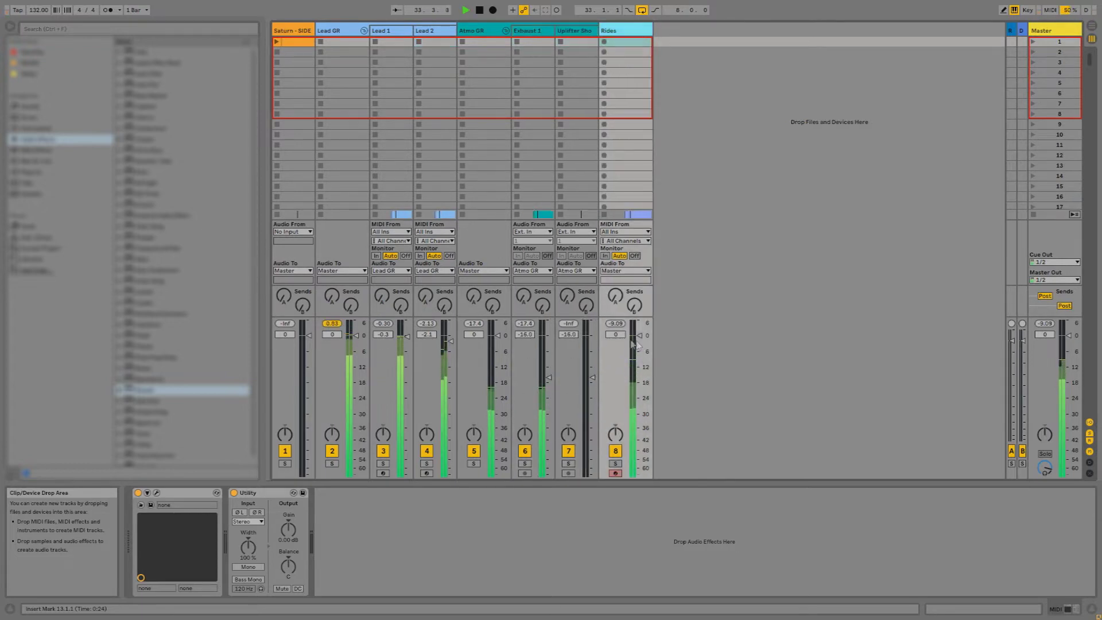
left_click(540, 33)
left_click(569, 33)
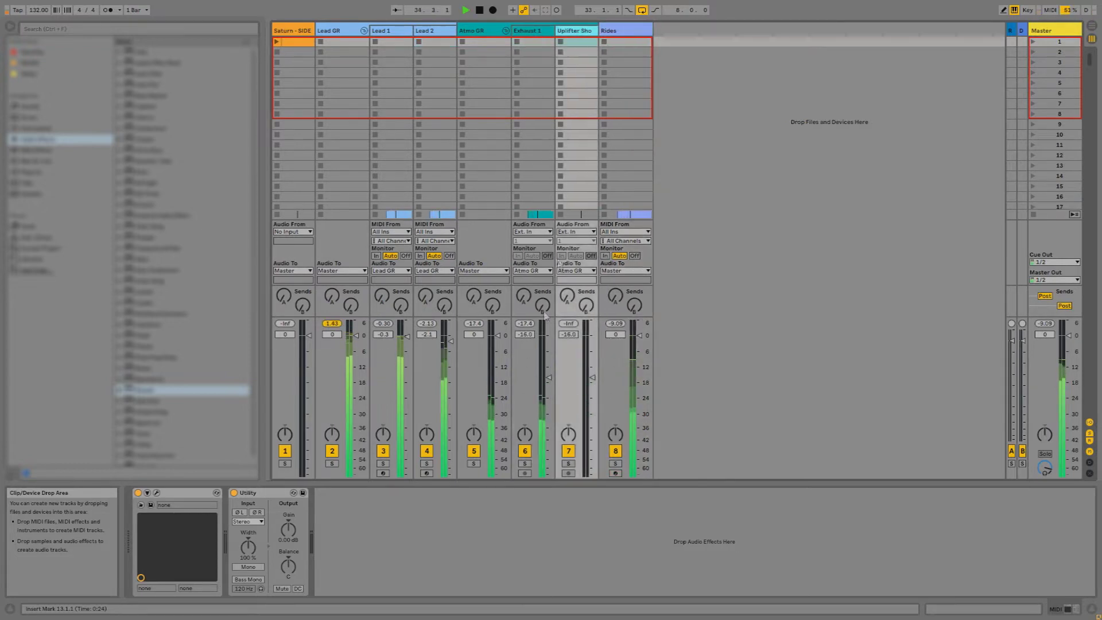
left_click(543, 35)
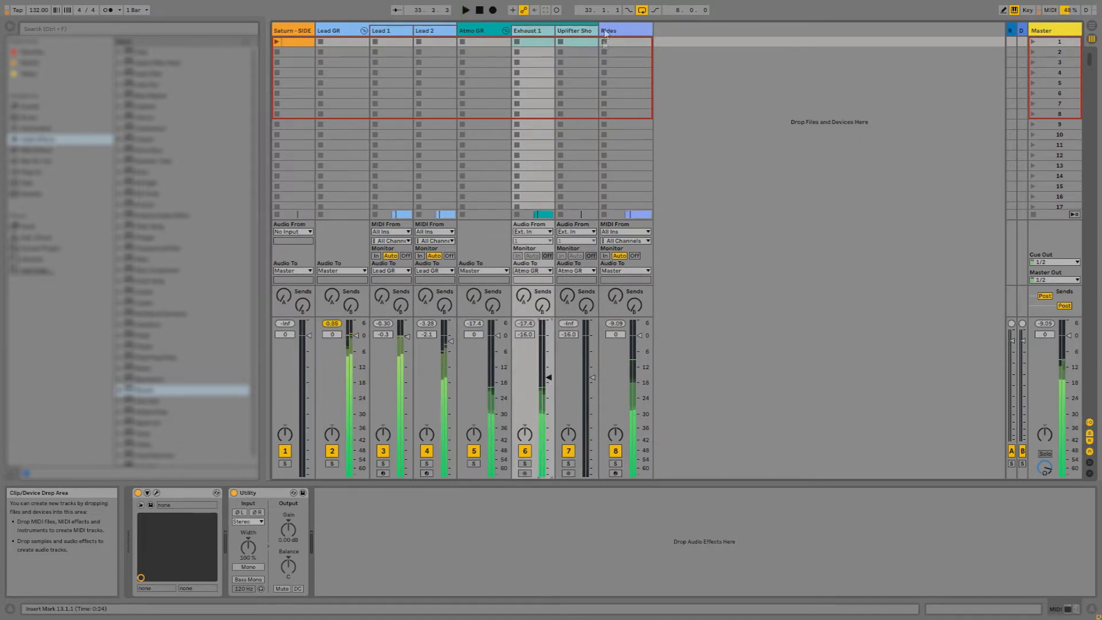
Group the Rides track and name the group Drums
left_click(625, 34)
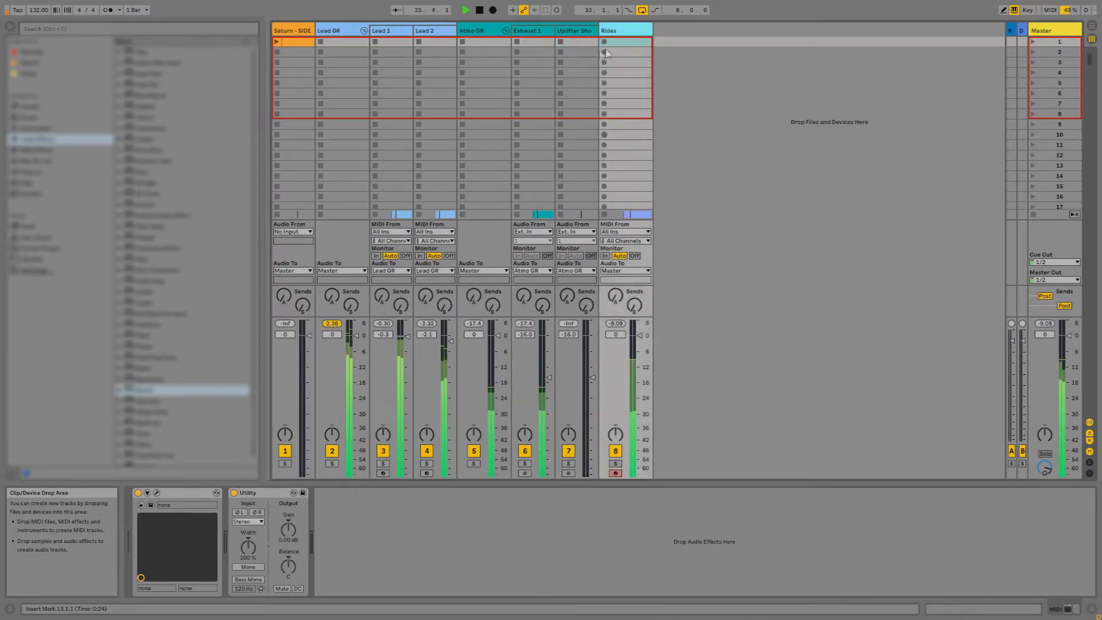
key("ctrl+g")
type("Drums")
key("Return")
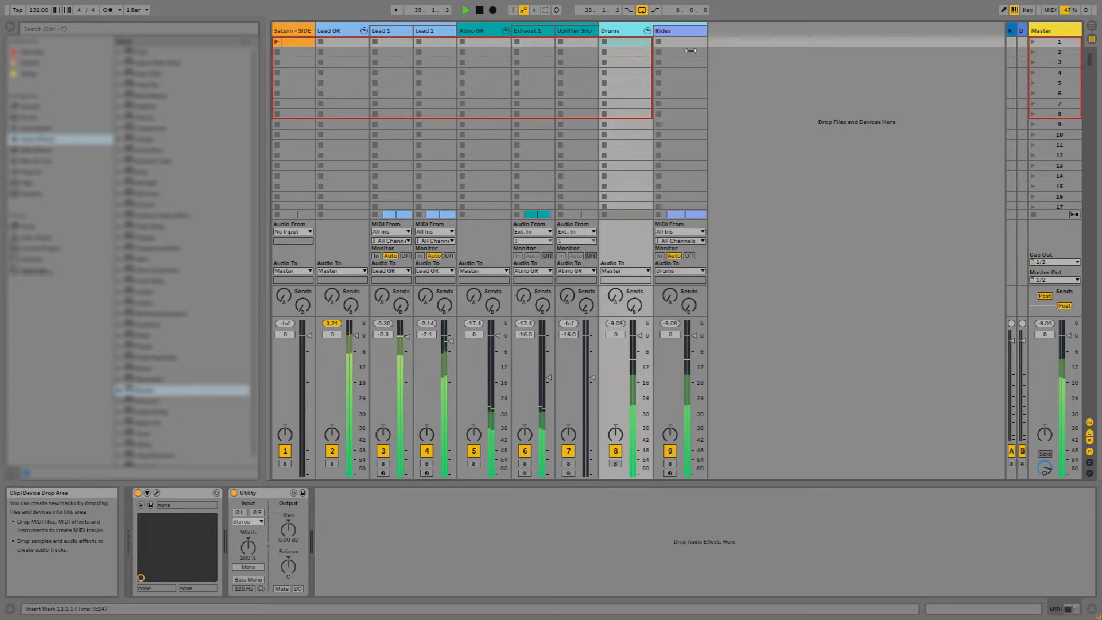
Set the Rides track's automation display to None in the arrangement and insert a MIDI track below the Uplifter track
key("Tab")
scroll(891, 402, "down", 2)
left_click(939, 379)
left_click(938, 387)
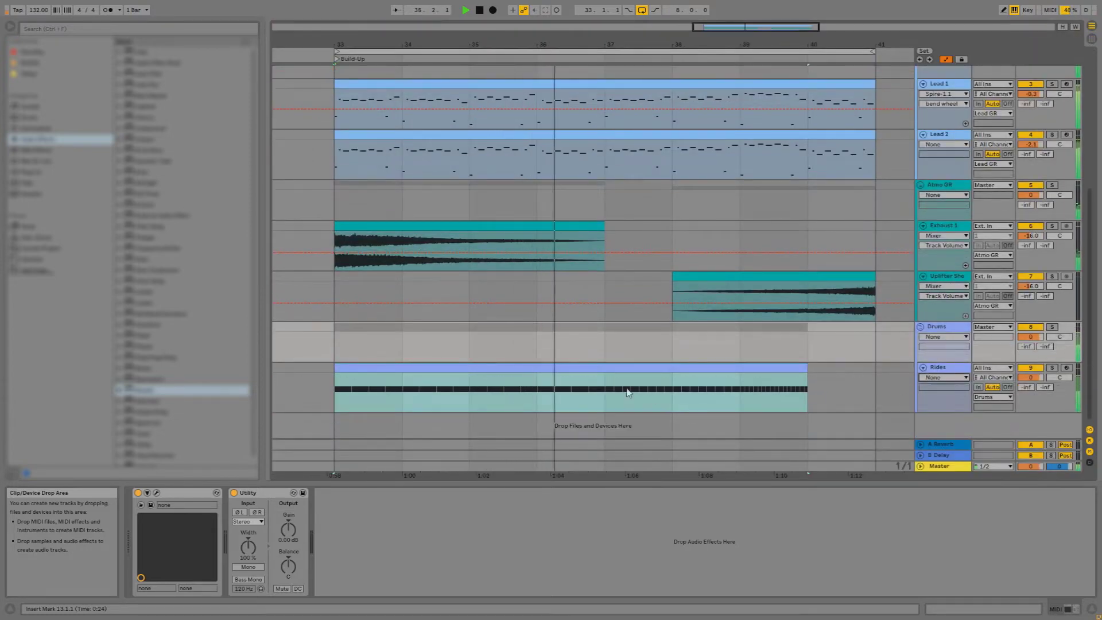
left_click(942, 367)
right_click(953, 276)
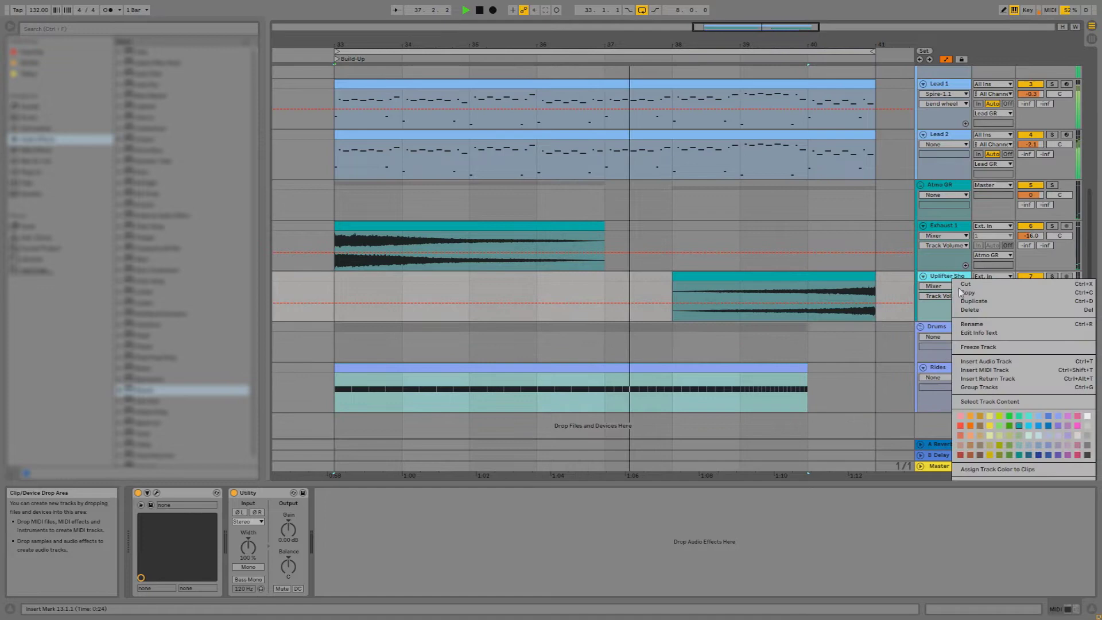
left_click(989, 371)
Show the KSHMR Ride sampler's Transpose automation in a separate, taller lane on the Rides track and restart playback
left_click(526, 420)
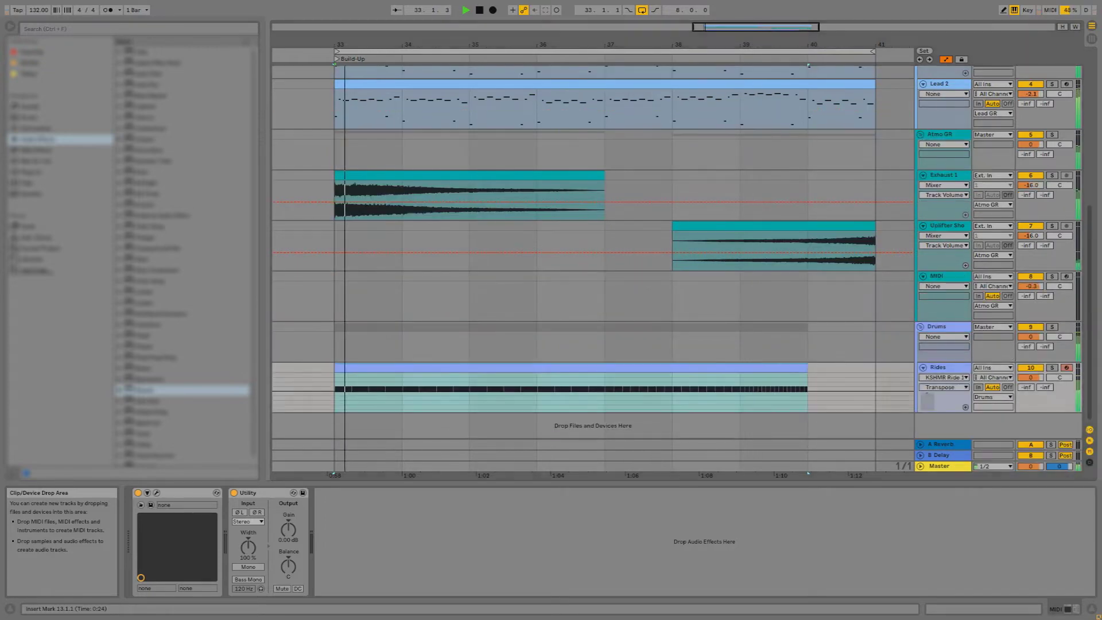
left_click(965, 407)
scroll(962, 397, "down", 2)
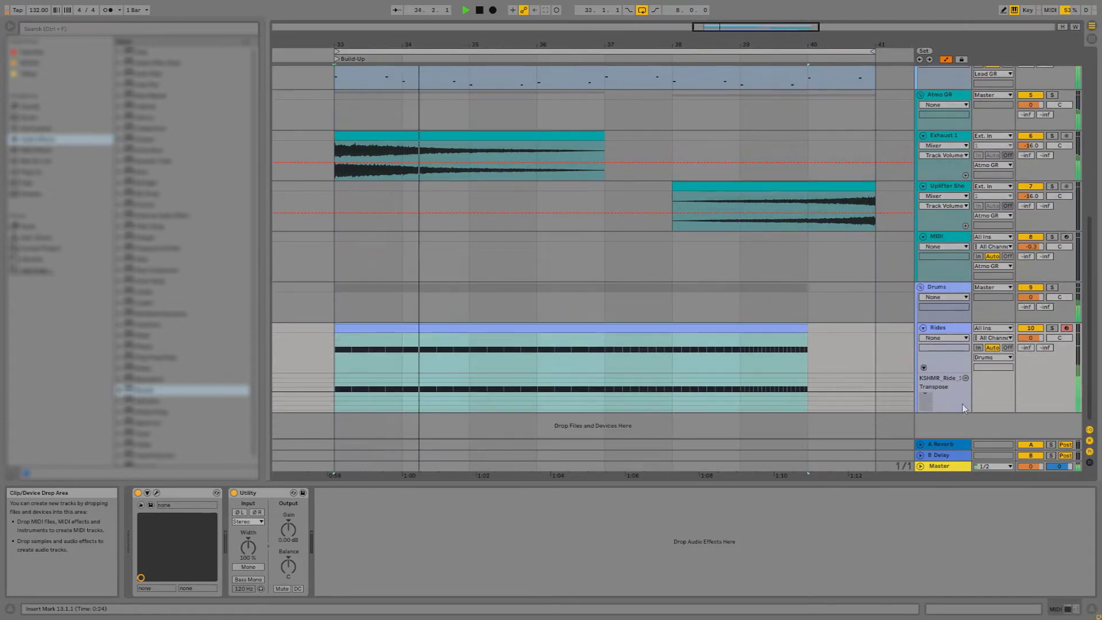
left_click_drag(958, 411, 952, 463)
key("space")
key("space")
Draw Rides Transpose automation rising gradually from bar 33 and, on a 1/8 grid, peaking steeply just before bar 40
left_click(335, 365)
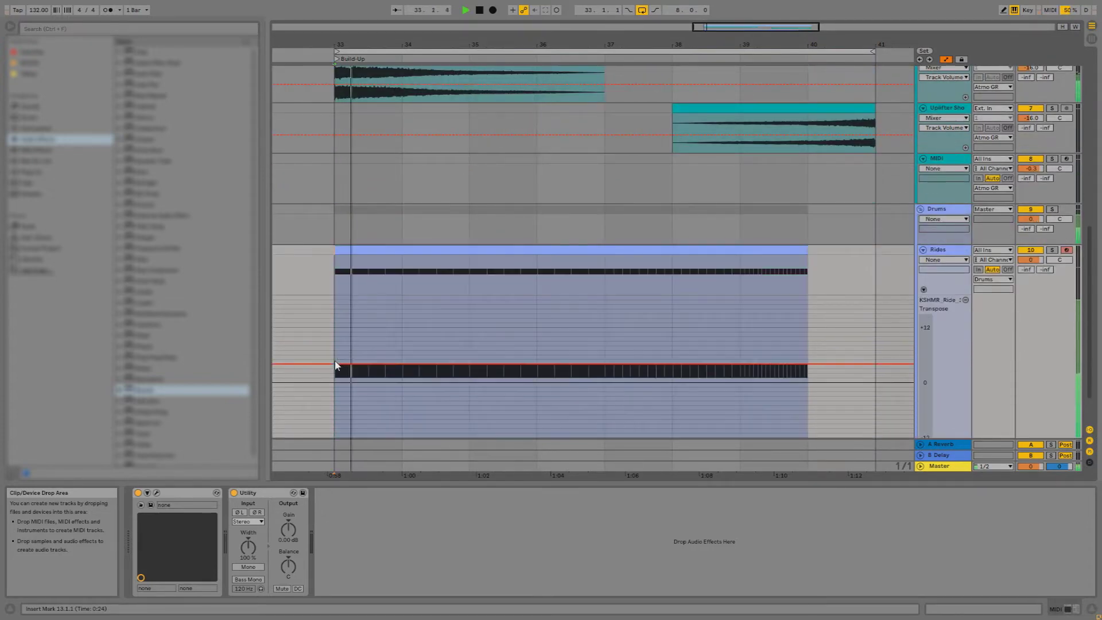
left_click_drag(468, 368, 468, 364)
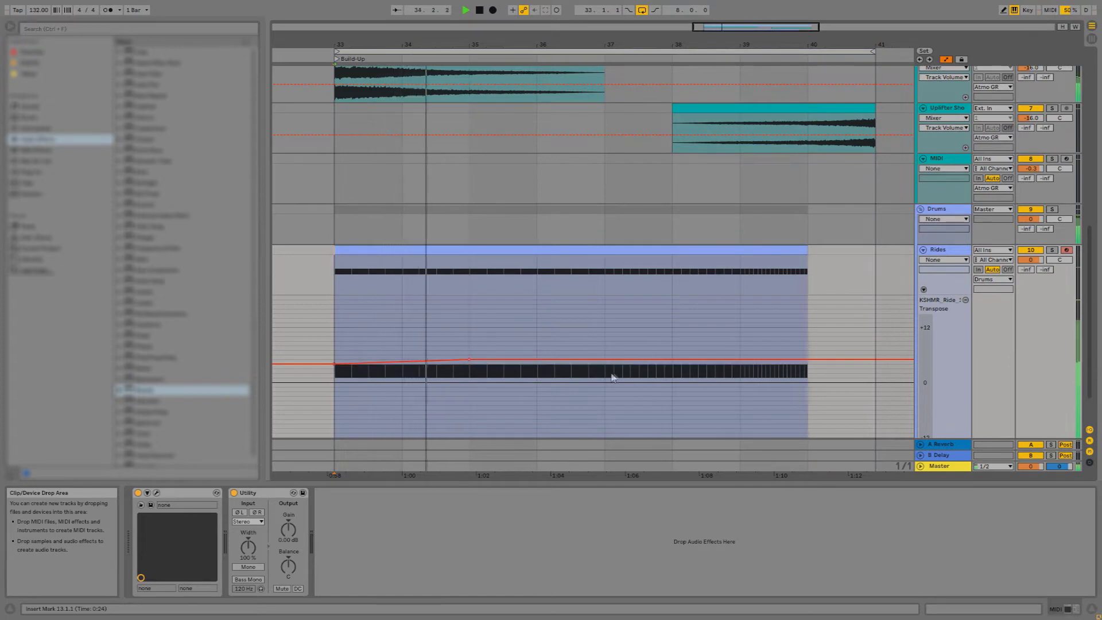
left_click_drag(596, 363, 598, 357)
left_click_drag(689, 358, 690, 353)
right_click(741, 323)
left_click(810, 454)
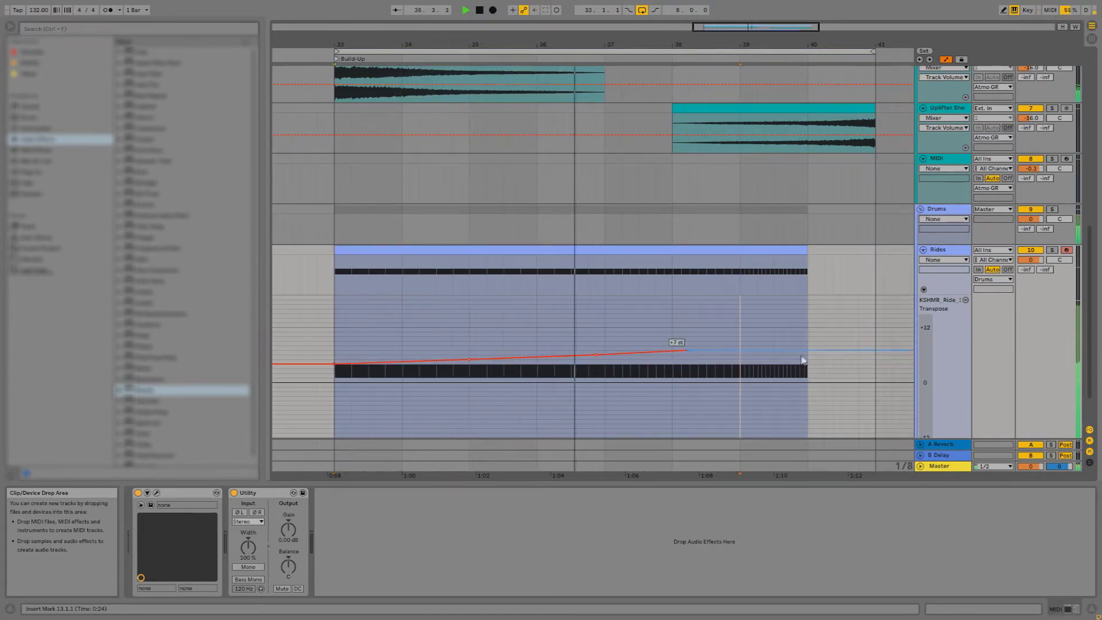
mouse_move(797, 351)
left_mouse_down()
mouse_move(799, 311)
mouse_move(799, 339)
left_mouse_up()
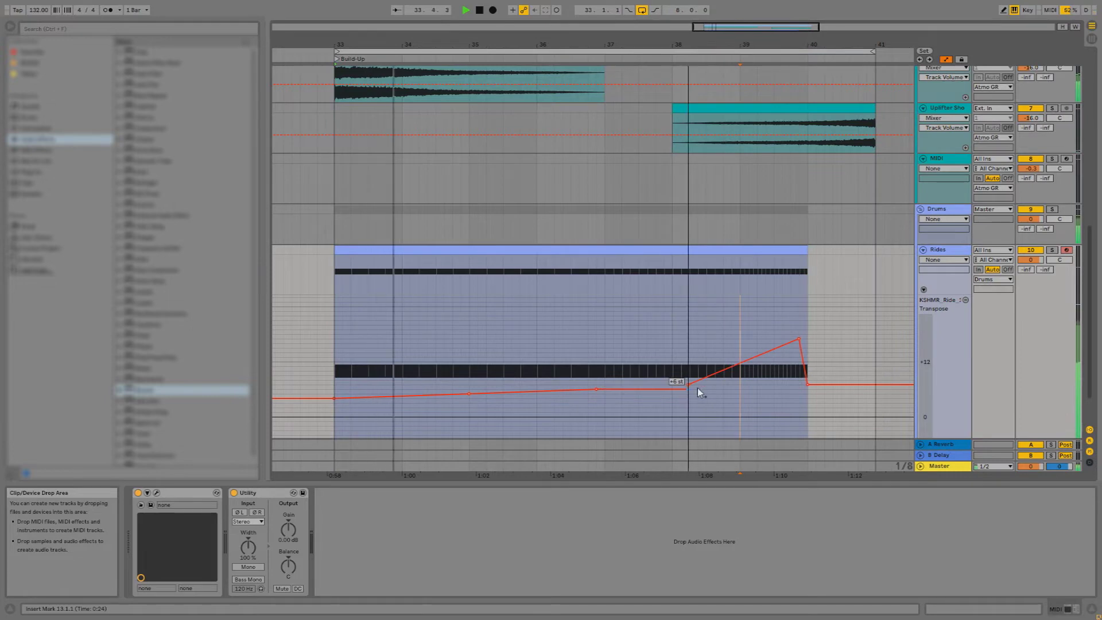
Reshape the Rides Transpose curve by placing one breakpoint at bar 37 with +7 st and a higher one at bar 39
left_click_drag(689, 389, 742, 382)
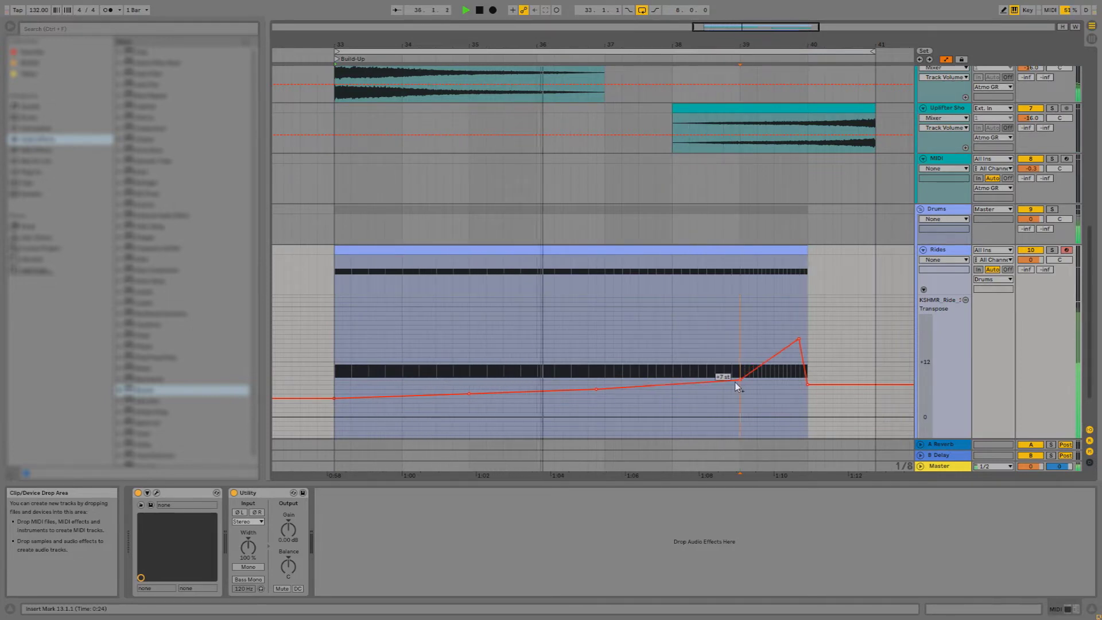
left_click_drag(689, 37, 688, 28)
scroll(666, 306, "down", 4)
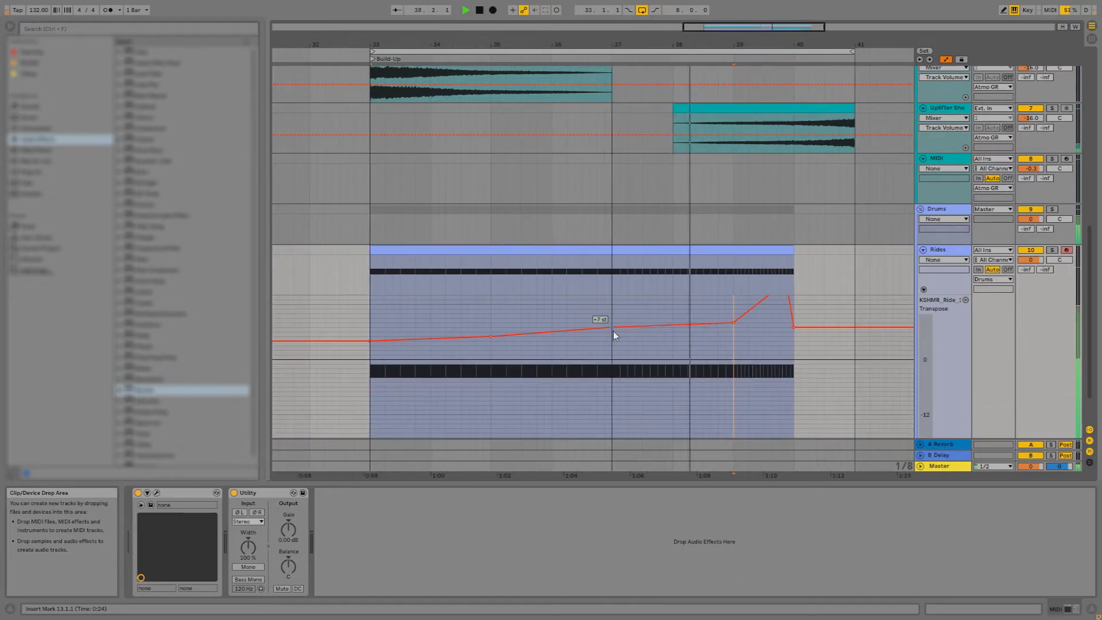
scroll(726, 391, "up", 3)
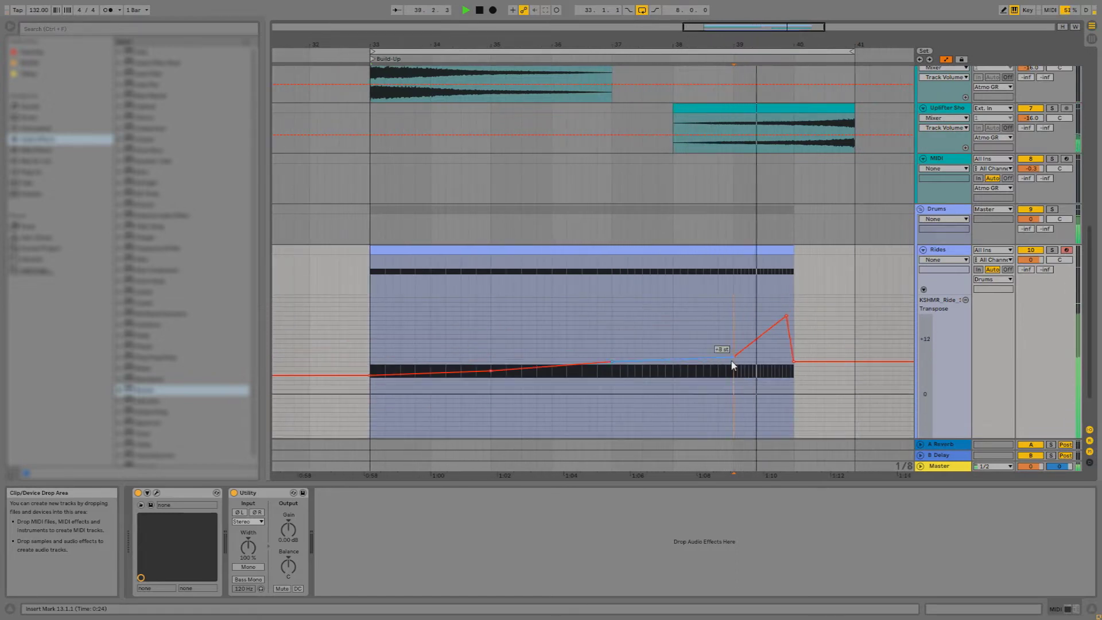
left_click_drag(736, 361, 736, 357)
Reduce the height of the Rides track's Transpose automation lane and select the track
left_click(777, 247)
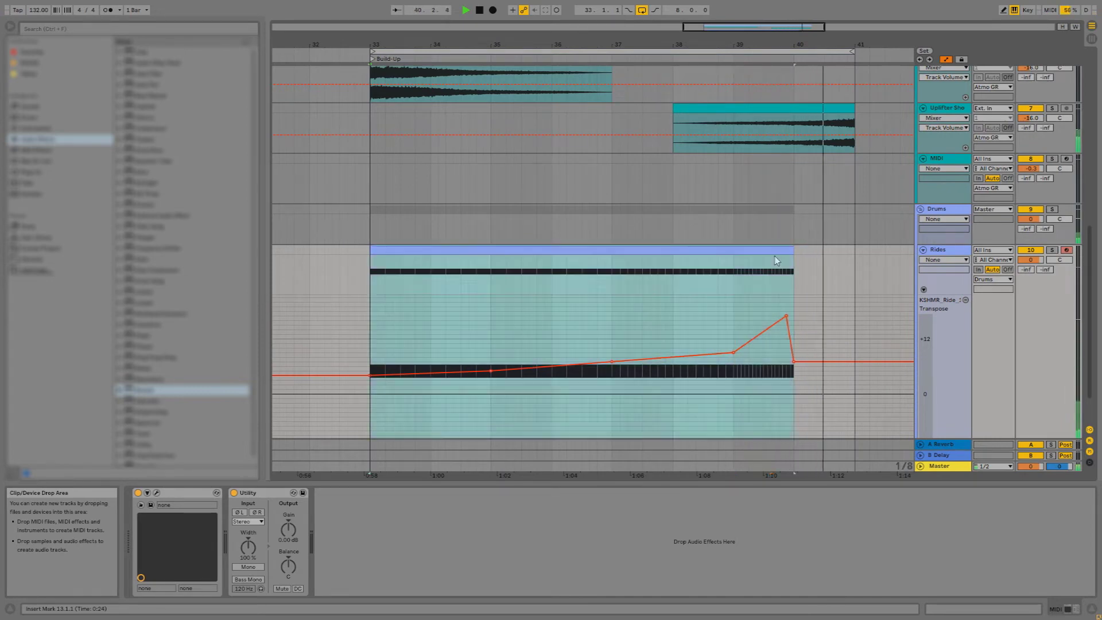
scroll(896, 241, "down", 2)
left_click_drag(949, 388, 949, 368)
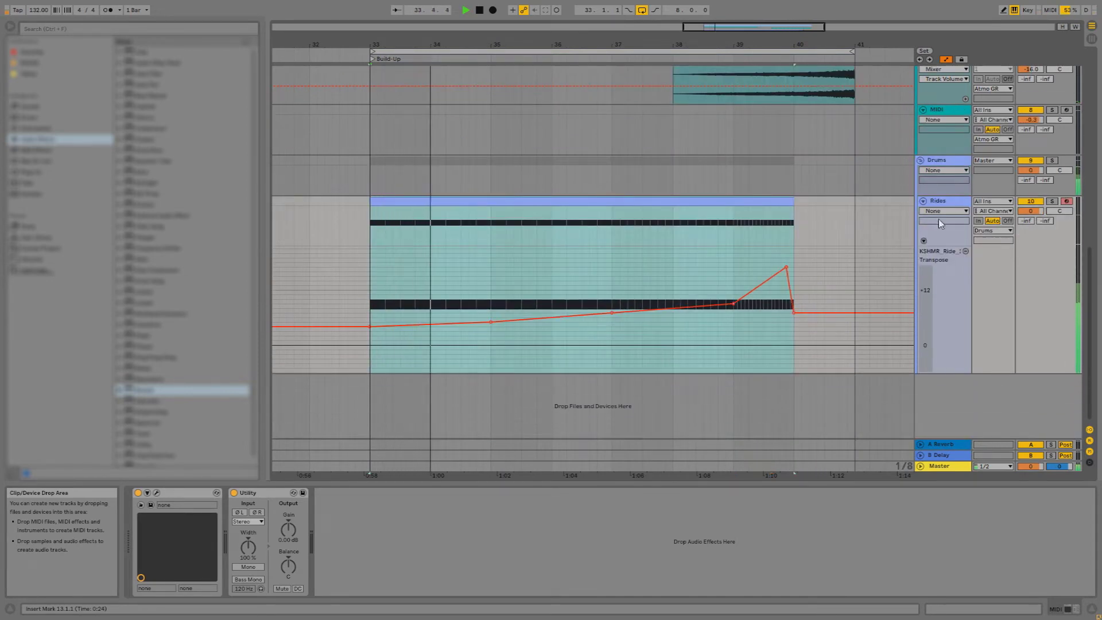
left_click(935, 202)
scroll(934, 205, "up", 1)
scroll(934, 226, "up", 2)
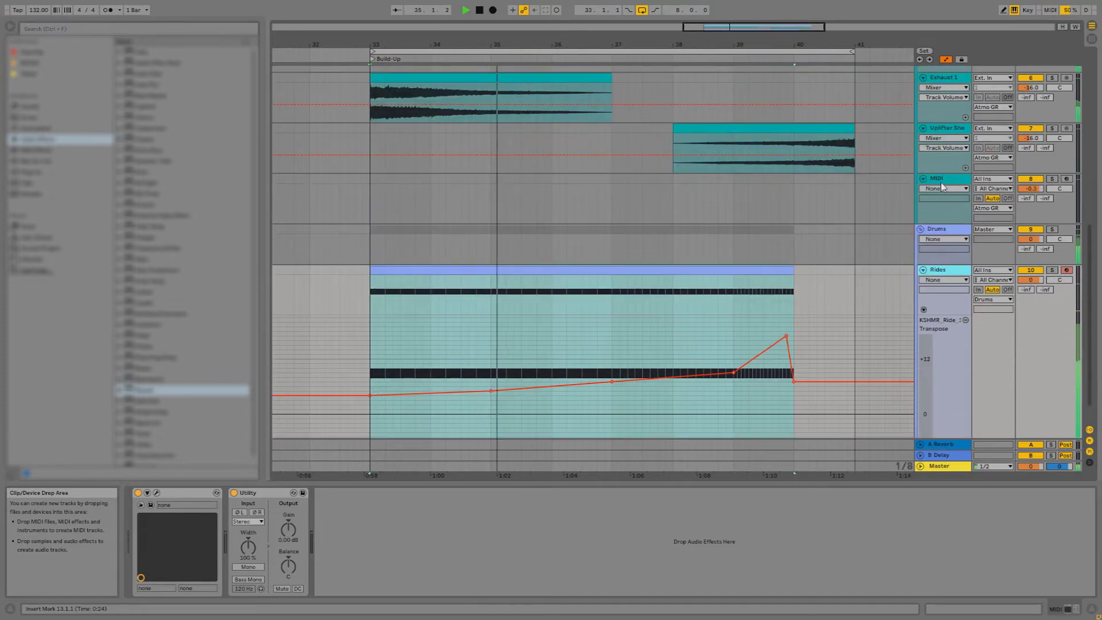
Set the arrangement grid to 1 Bar and open the Rides clip in the note editor
left_click(618, 194)
right_click(618, 194)
key("Escape")
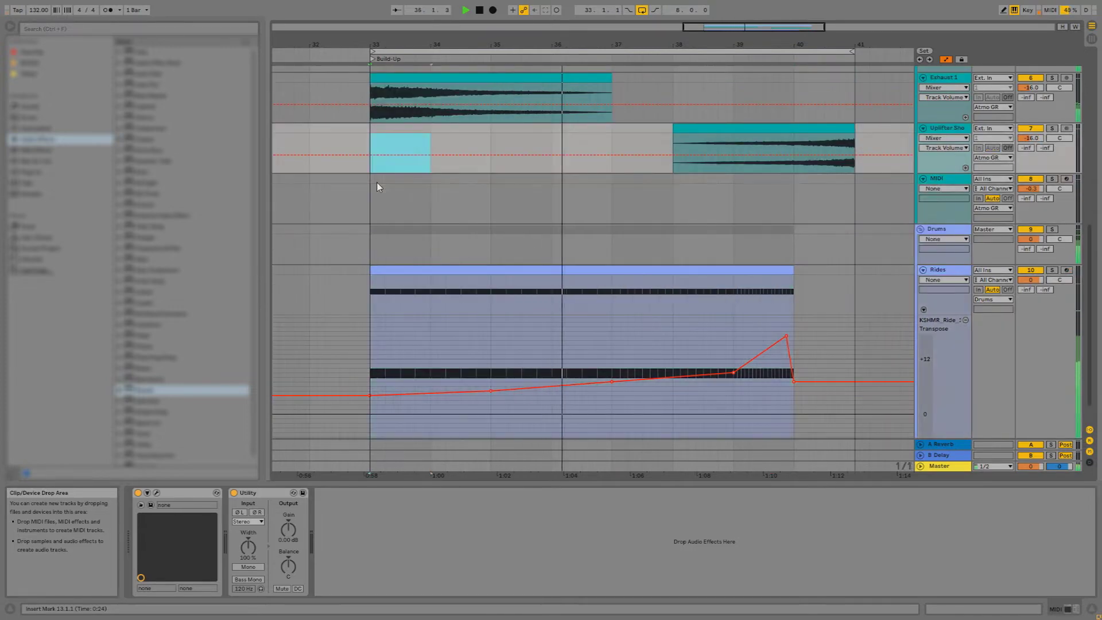
left_click(508, 271)
double_click(509, 271)
left_click(790, 419)
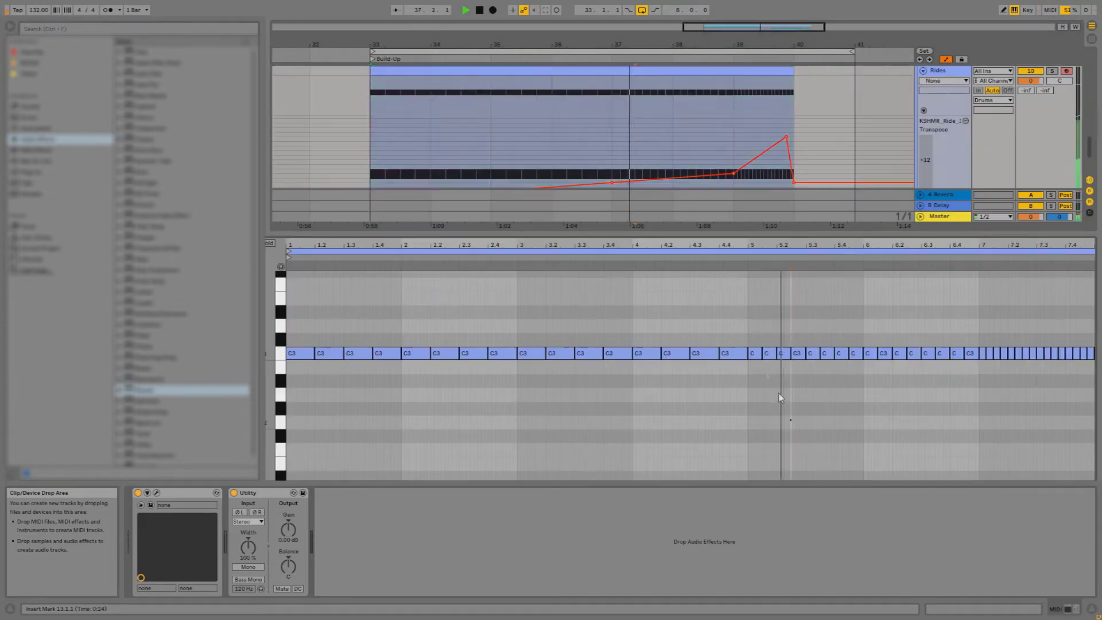
Shorten all notes in the Rides clip together so a small gap separates each hit, and close the note editor
key("ctrl+a")
left_click_drag(754, 246, 664, 353)
key("space")
key("z")
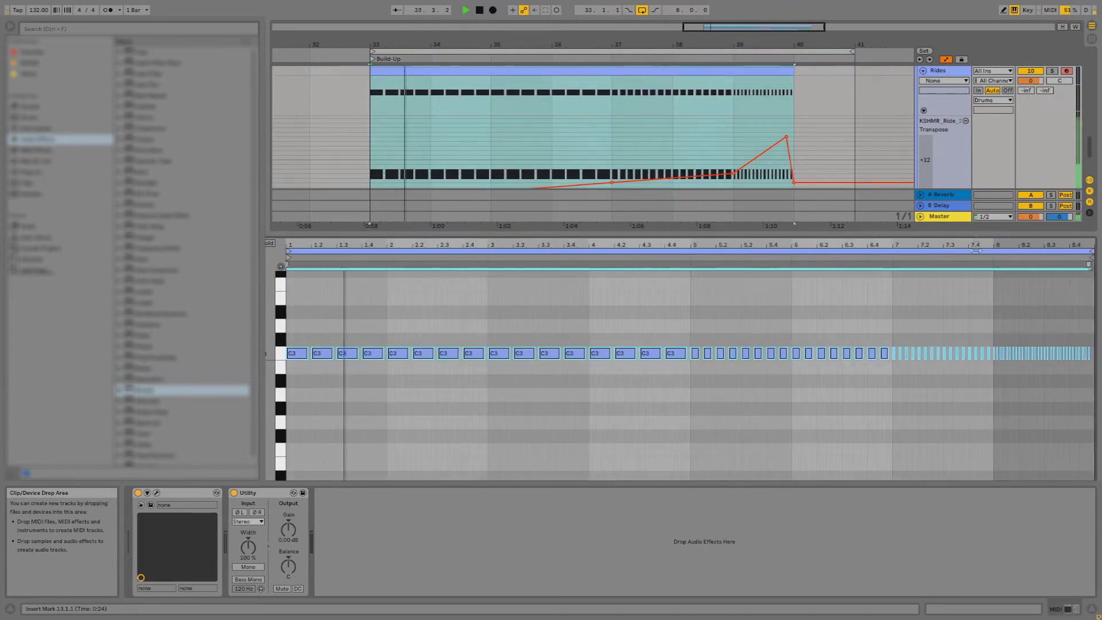
left_click_drag(977, 245, 976, 334)
key("shift+Tab")
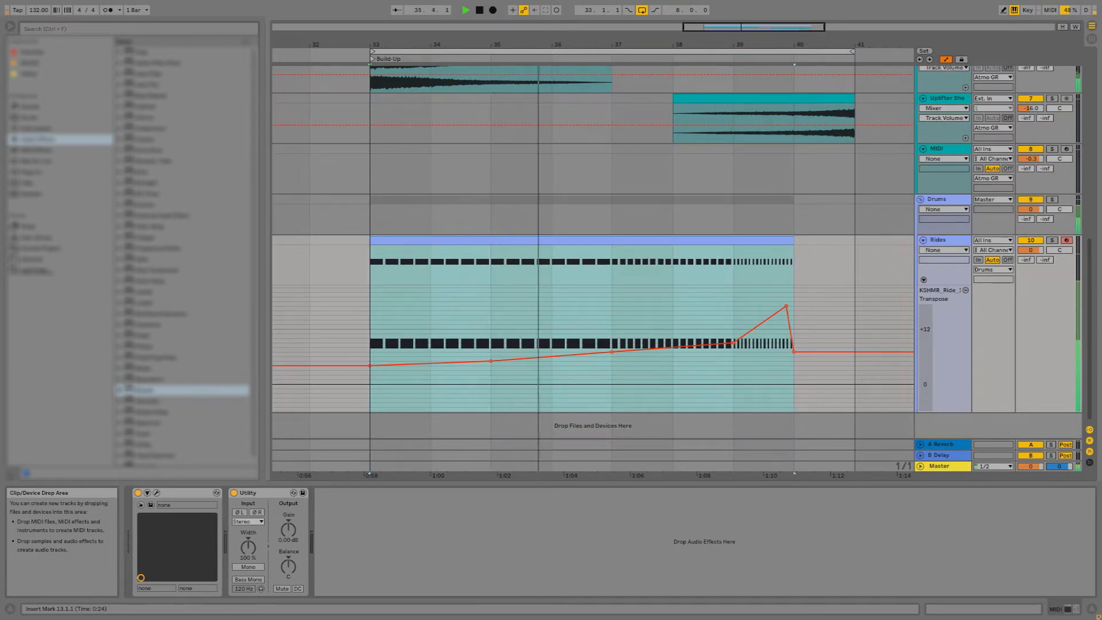
Raise the Rides track's volume to 0.5 dB in the mixer while the build-up plays, and return to the arrangement
left_click(491, 51)
left_click(504, 241)
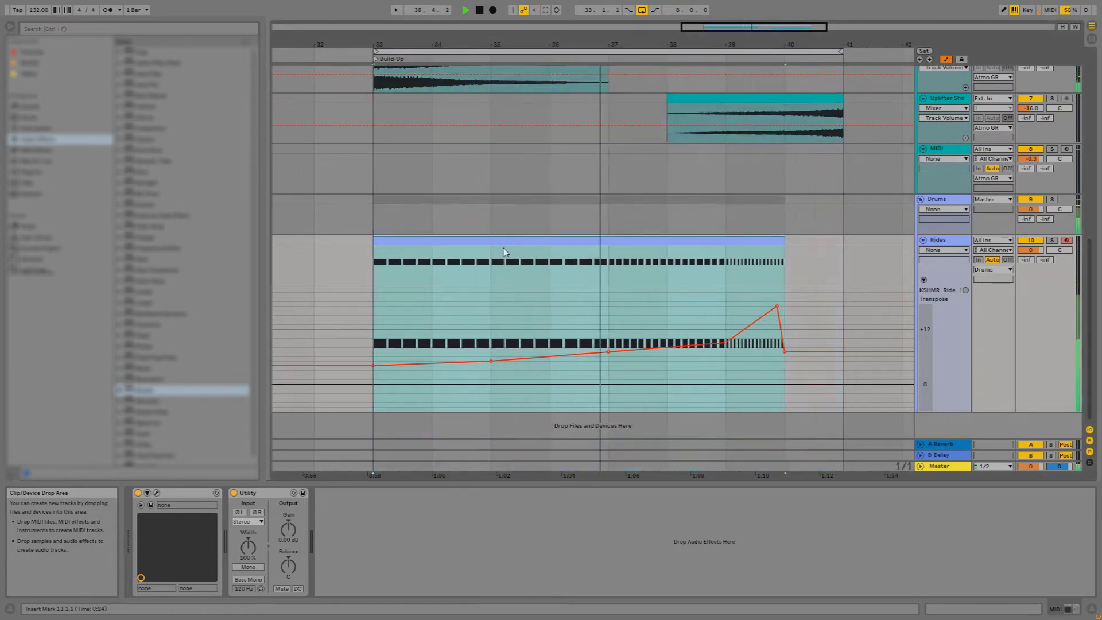
key("Tab")
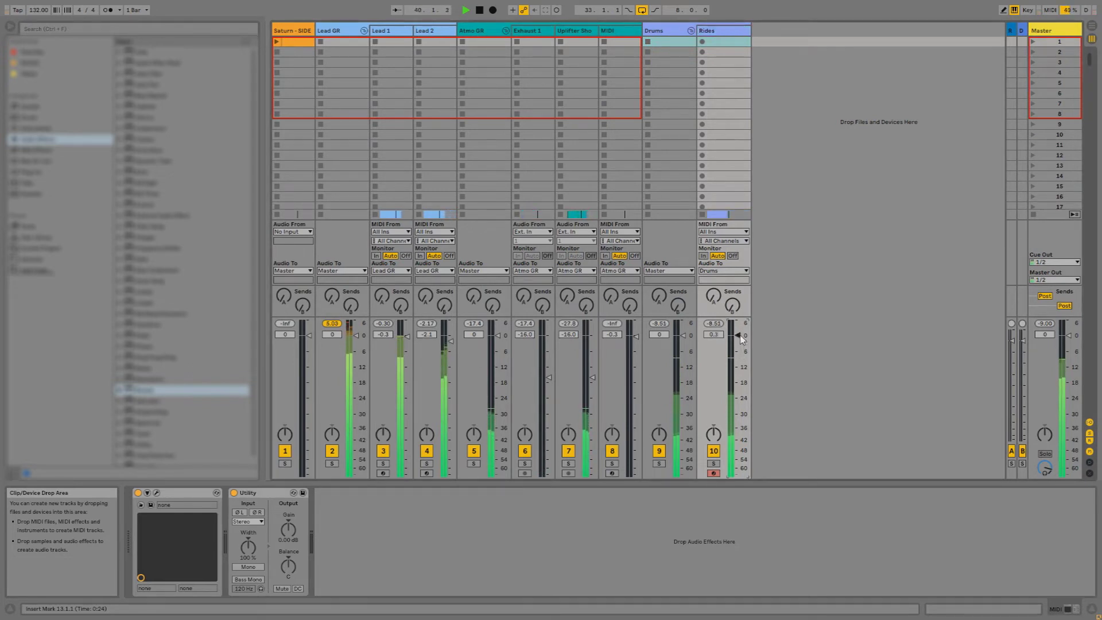
left_click_drag(740, 337, 739, 337)
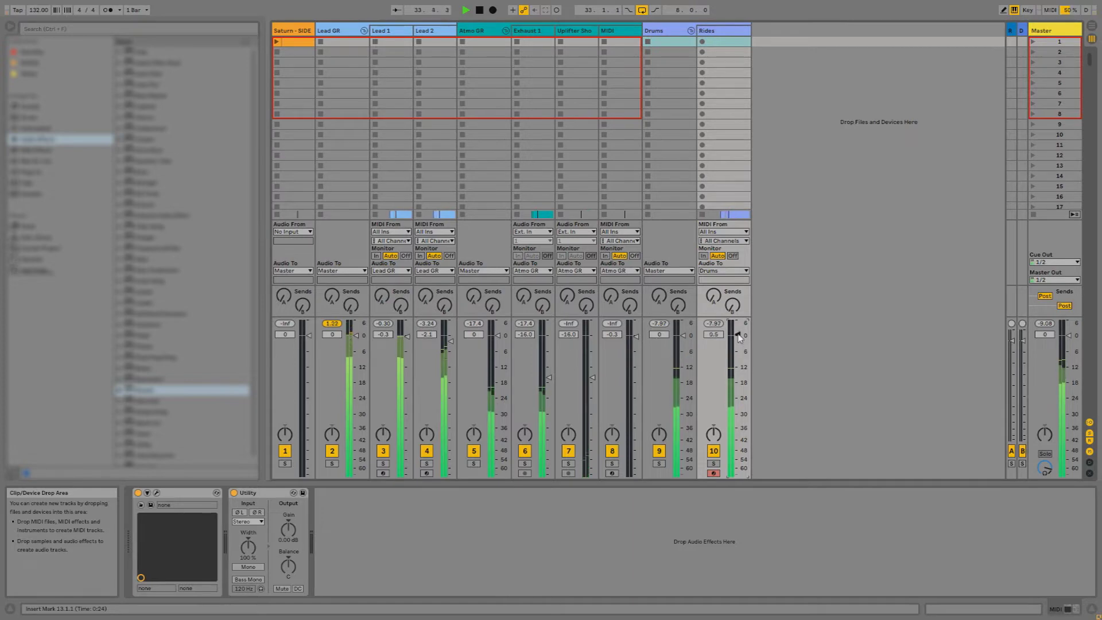
left_click(716, 24)
left_click(716, 29)
key("Tab")
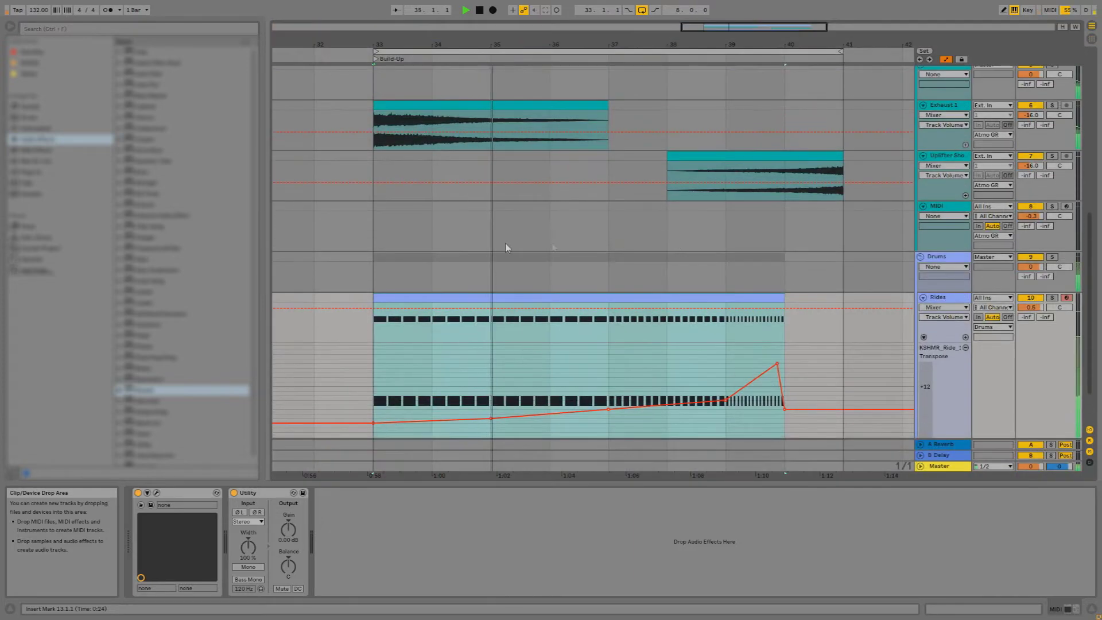
Rename the empty MIDI track below the uplifter as FX Bass Falling
left_click(379, 251)
left_click_drag(377, 216, 430, 227)
left_click(959, 208)
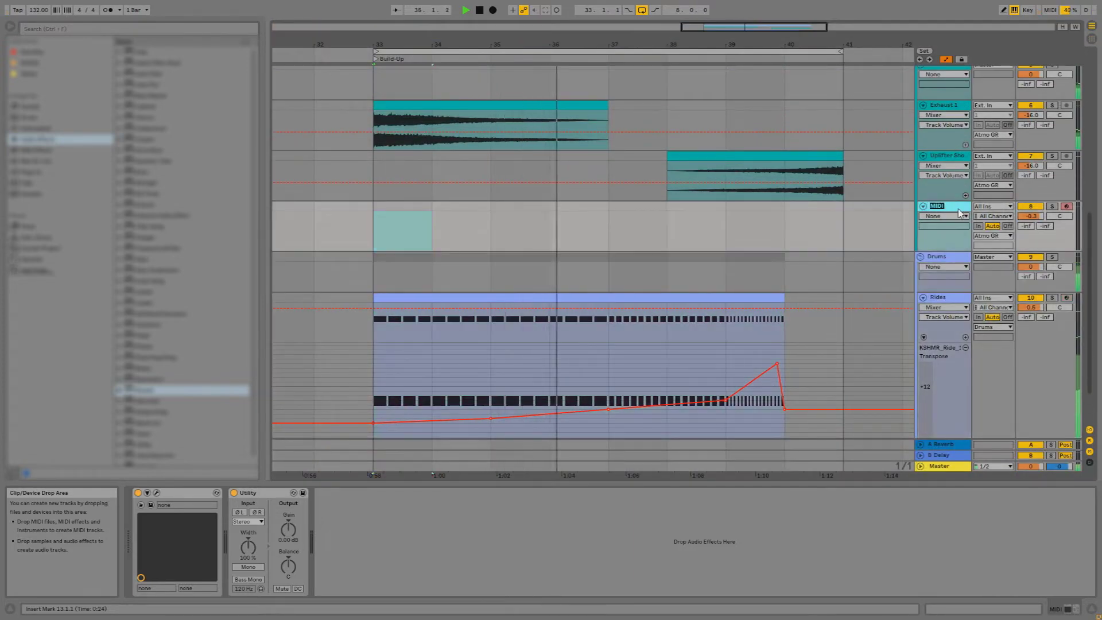
type("FX Ba")
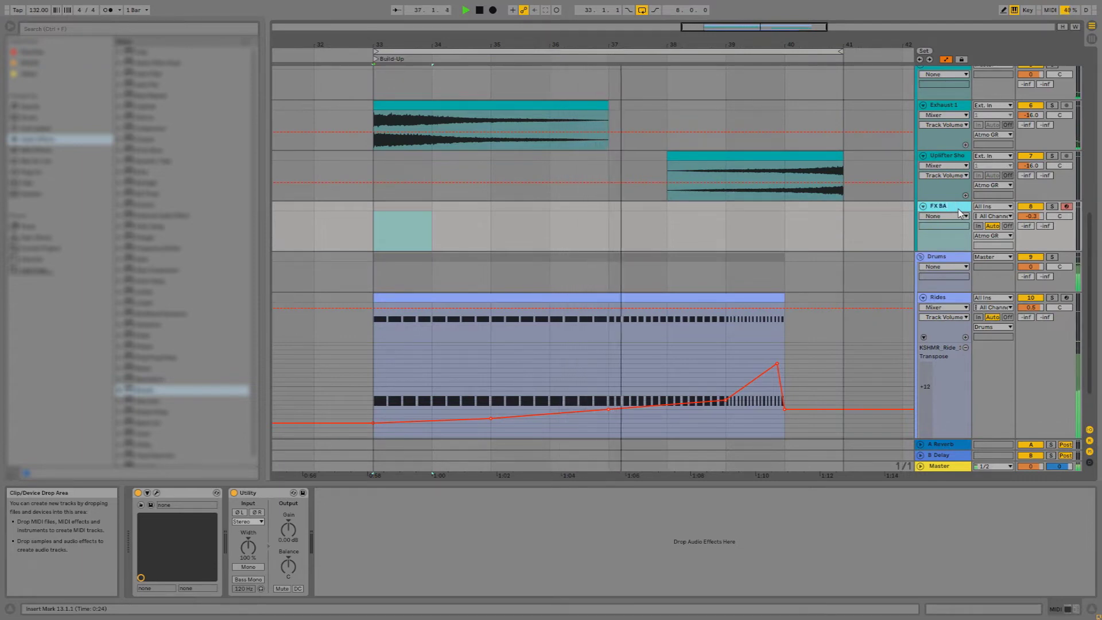
type("ss Falli")
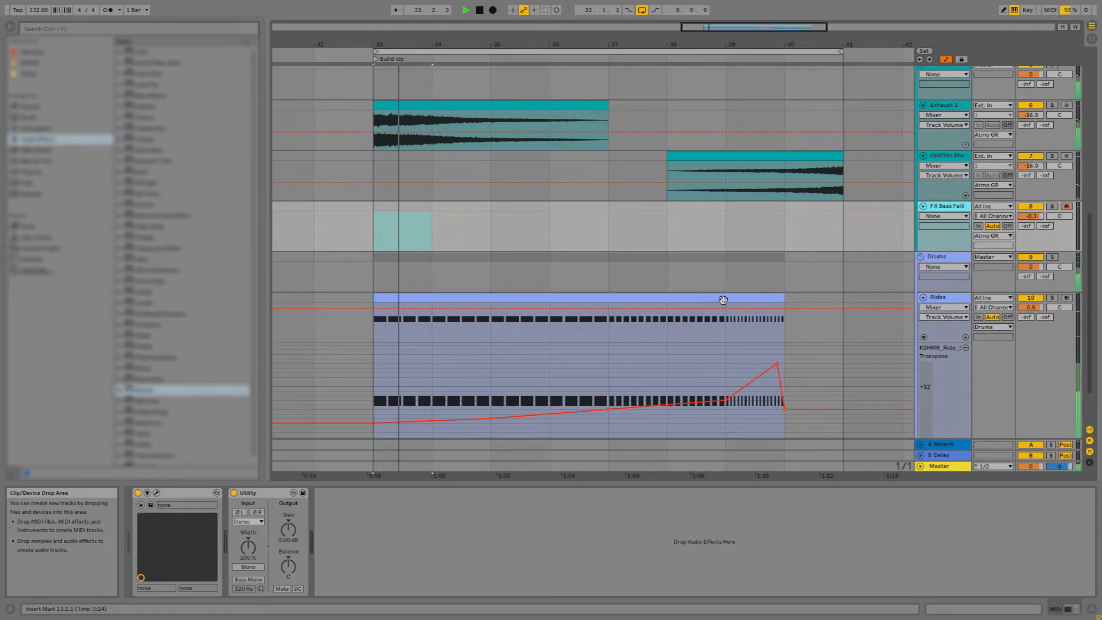
Try automating the Rides sampler's Ve Release between bars 33 and 40
left_click(723, 298)
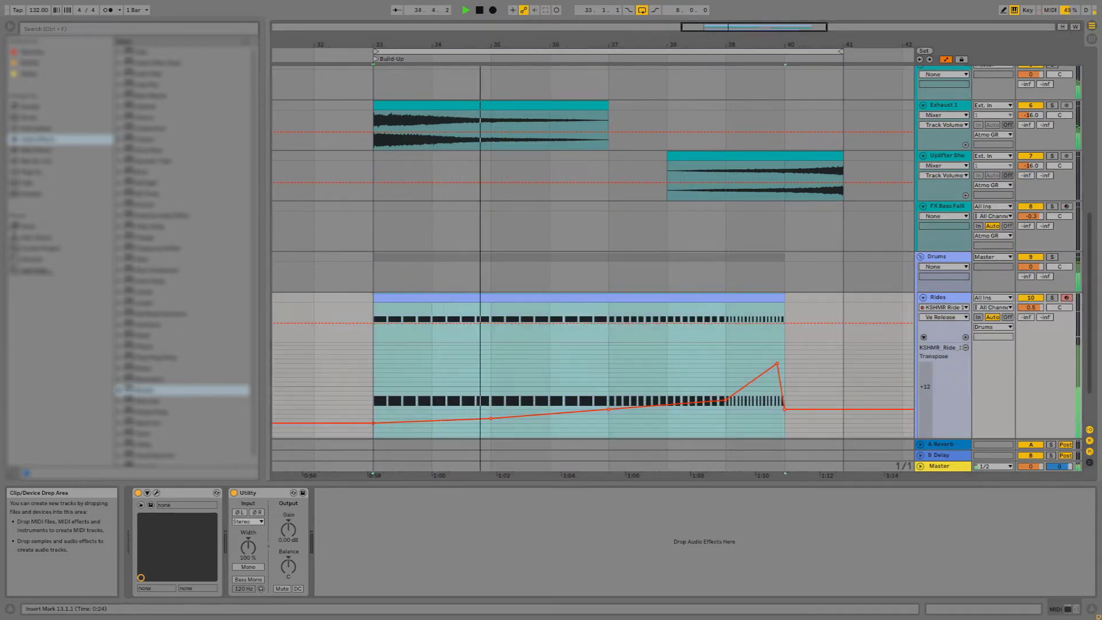
left_click(604, 325)
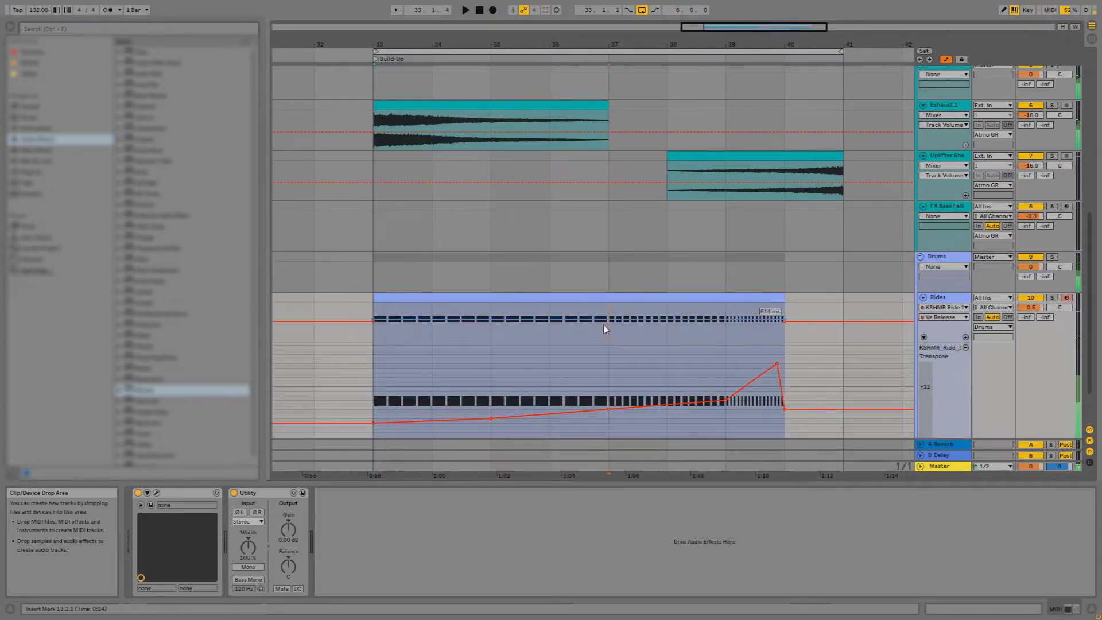
key("space")
left_click_drag(667, 313, 619, 320)
left_click(604, 51)
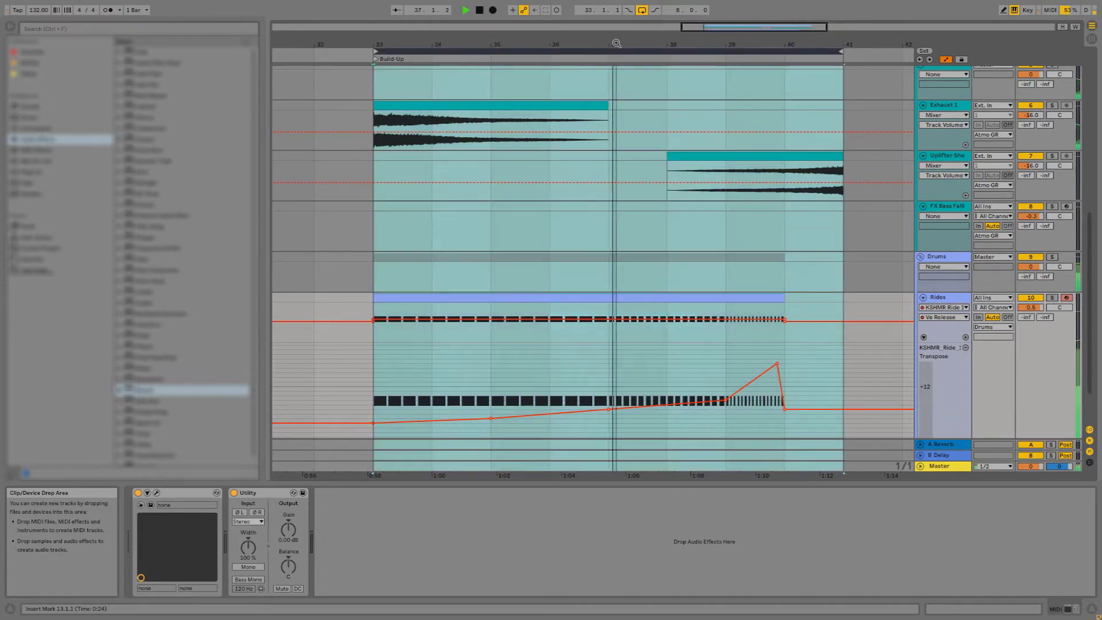
left_click(652, 313)
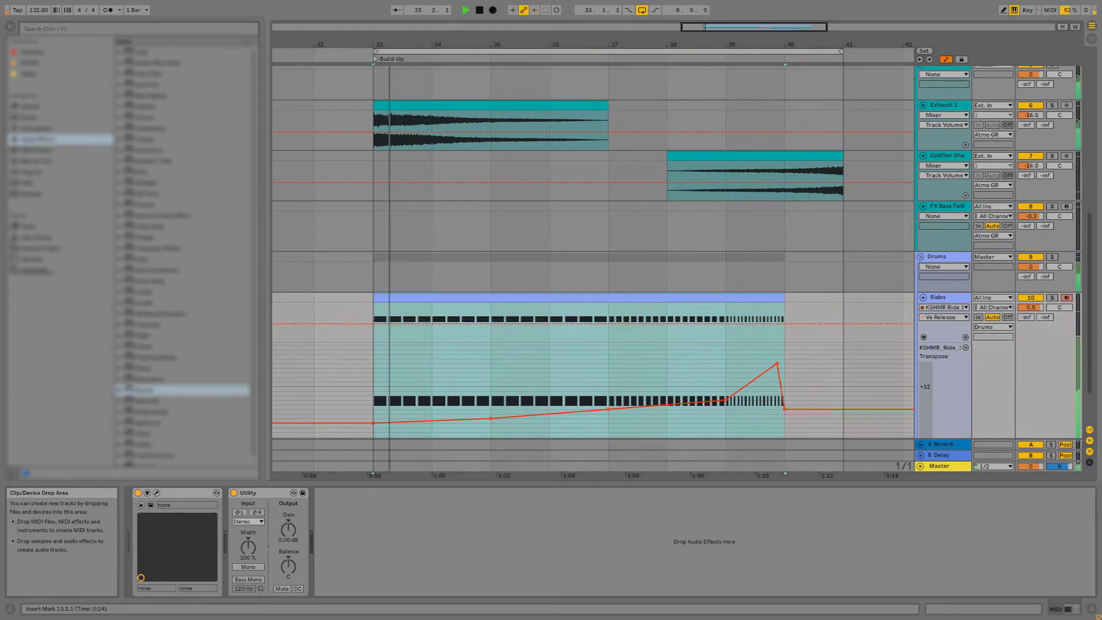
key("space")
key("space")
Draw Rides Ve Release automation rising from bar 37 through bars 38 and 39 to bar 40, in its own lane
left_click(615, 340)
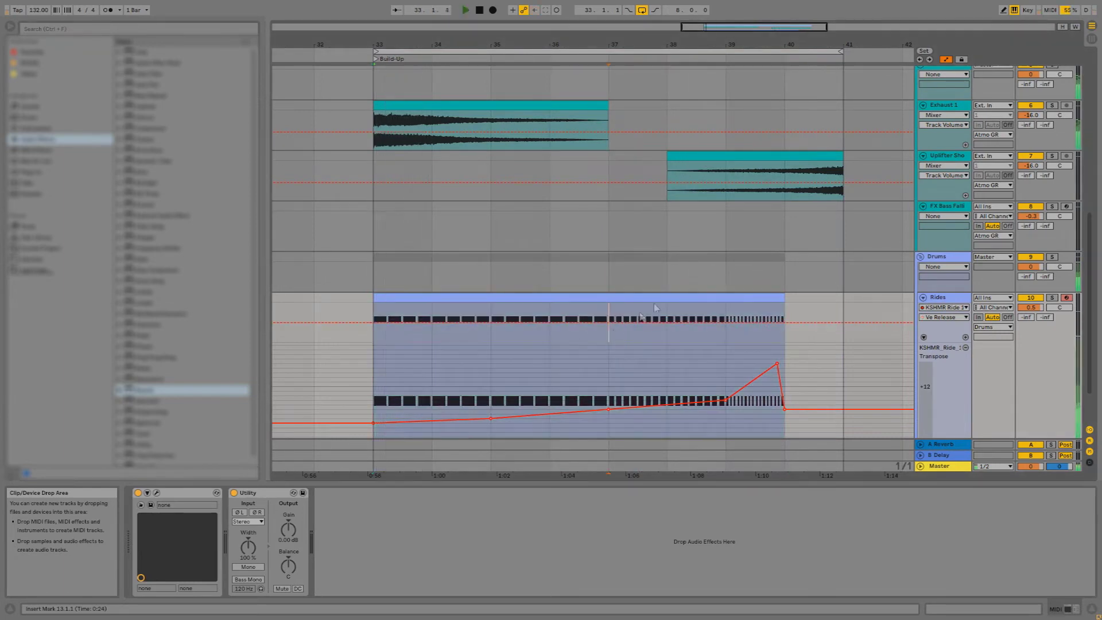
right_click(610, 52)
left_click(620, 58)
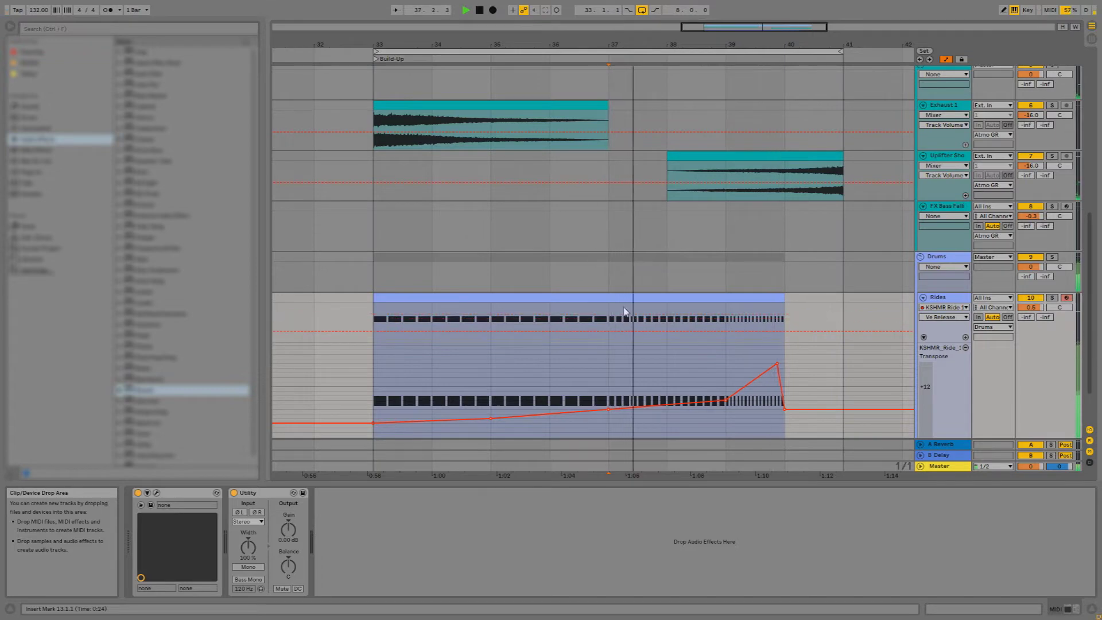
left_click(608, 331)
left_click(665, 327)
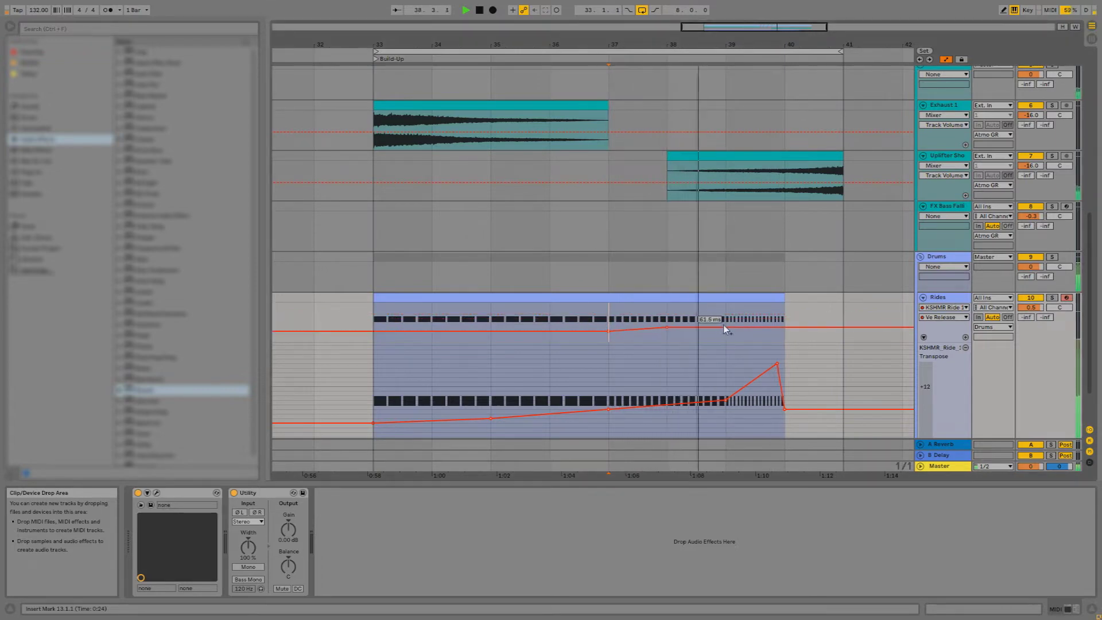
left_click(785, 313)
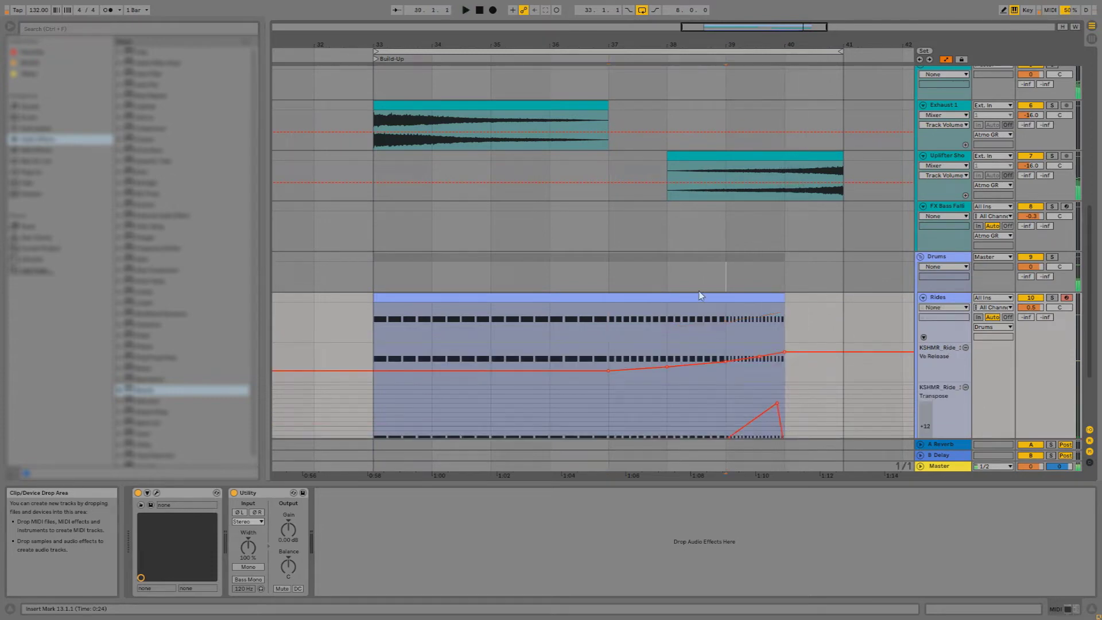
Play the build-up from bar 33 to listen to the Rides with the new release automation
key("space")
left_click(694, 298)
key("space")
key("space")
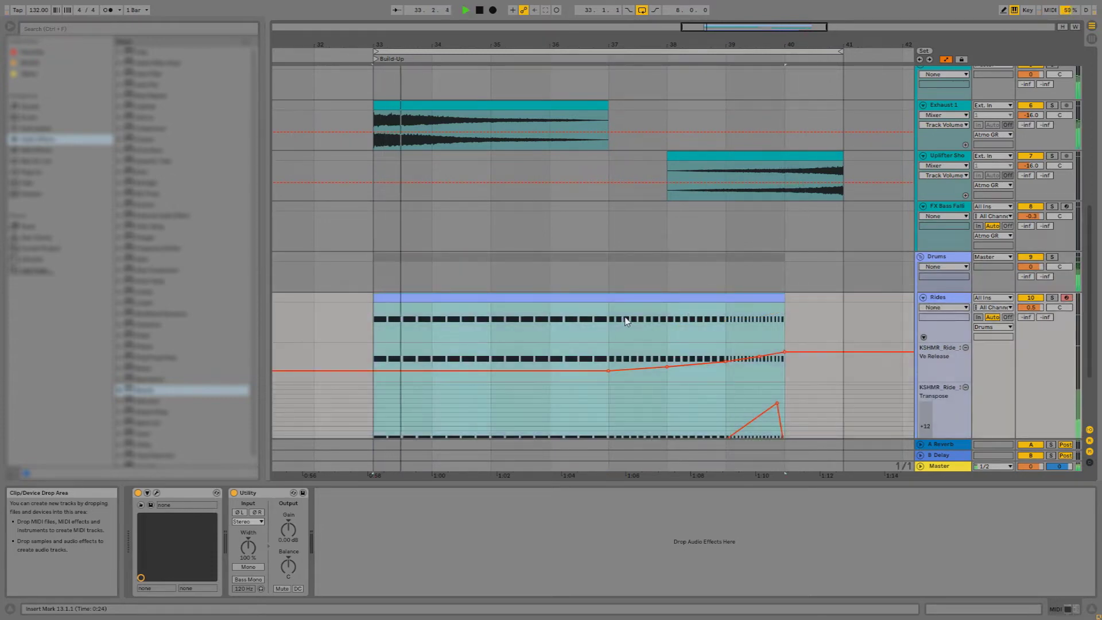
key("space")
left_click(601, 51)
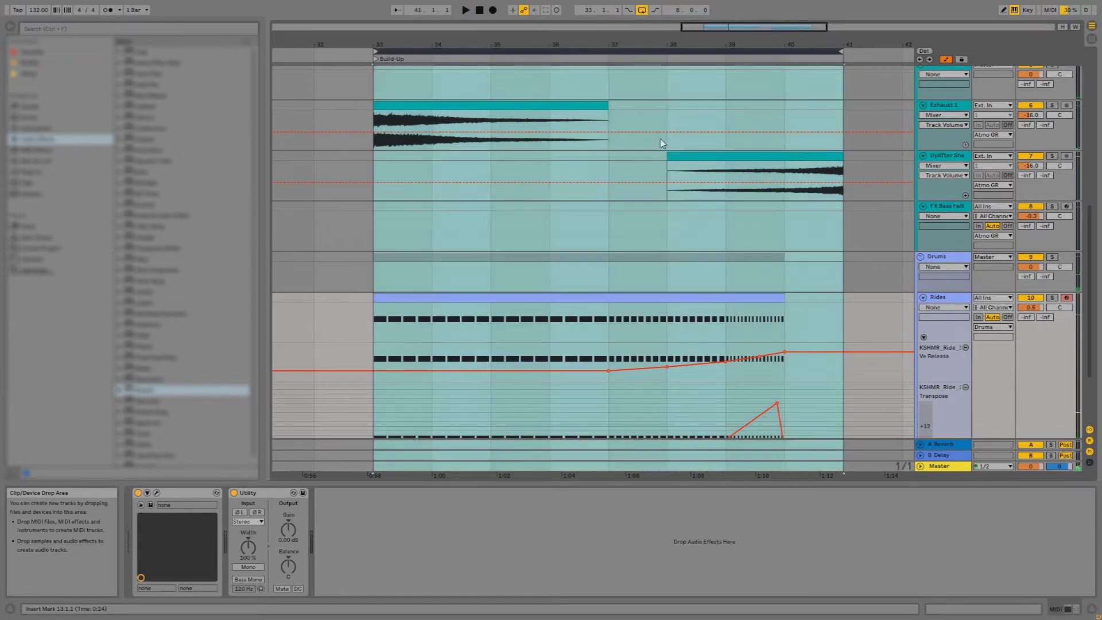
scroll(578, 251, "down", 2)
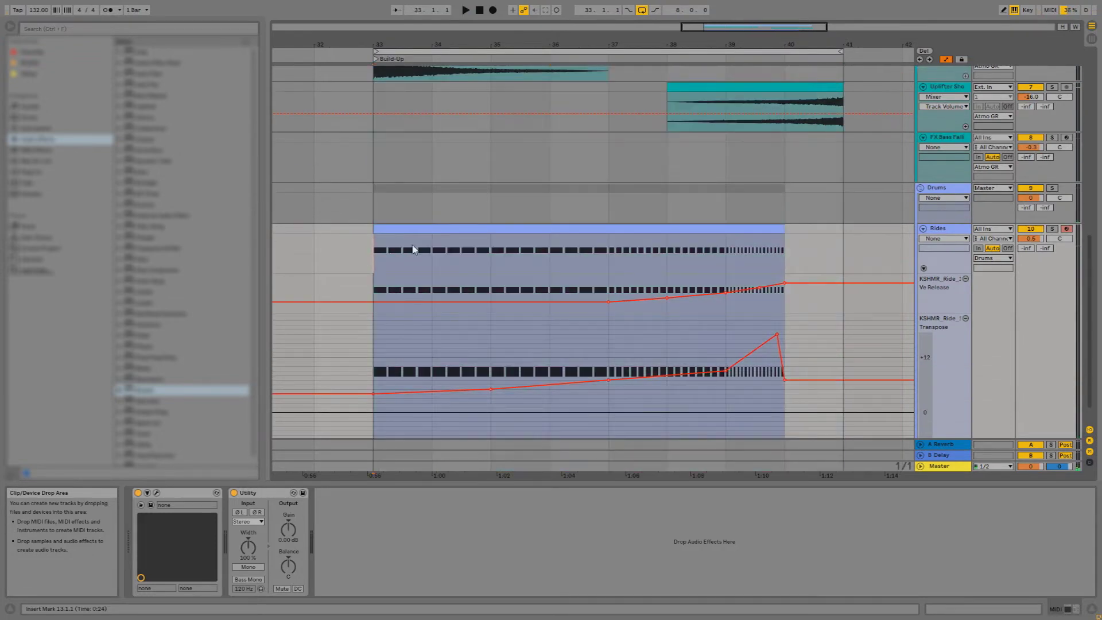
key("space")
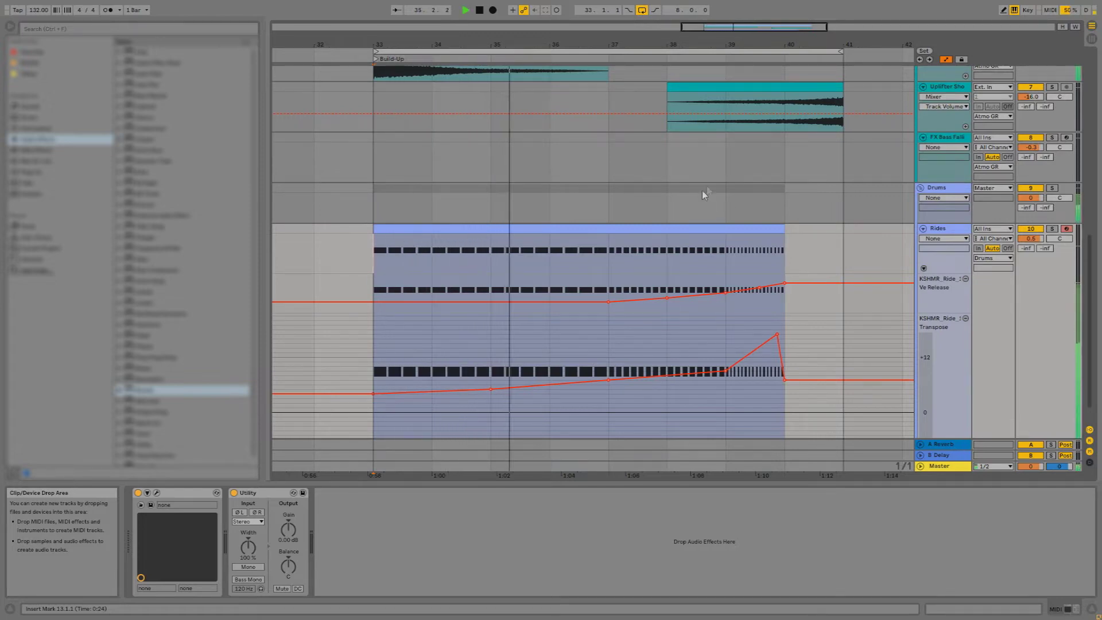
Set the uplifter track's automation display to None and Exhaust 1's to the Utility's Device On
scroll(706, 186, "up", 1)
left_click(937, 93)
left_click(941, 112)
left_click(937, 143)
left_click(940, 152)
scroll(864, 261, "up", 1)
scroll(864, 258, "down", 2)
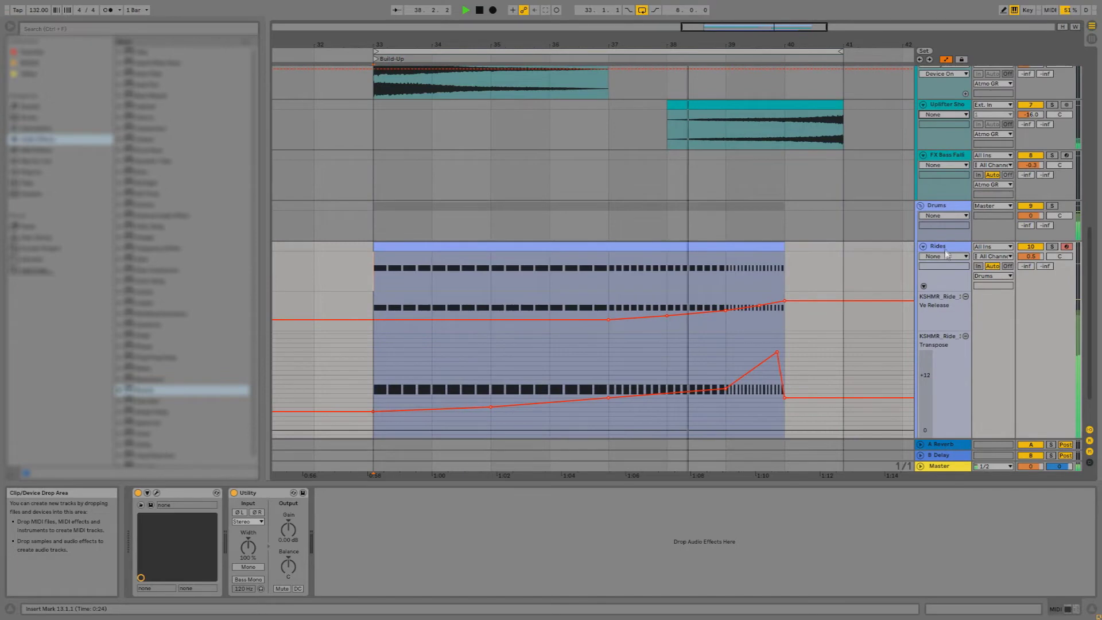
left_click(945, 208)
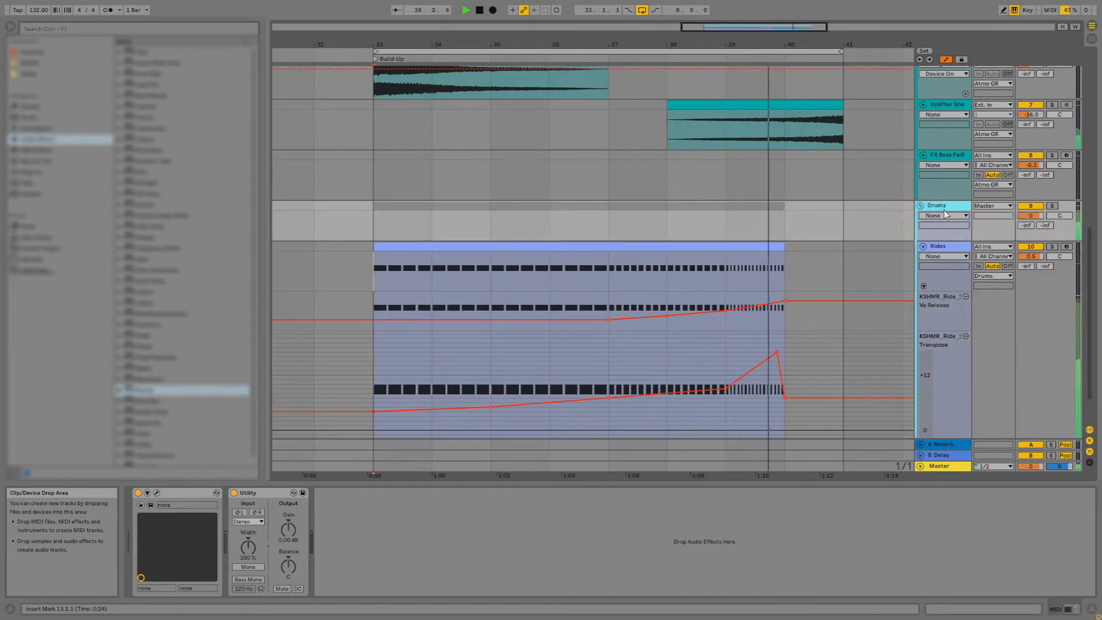
Stop playback and insert an empty MIDI clip from bar 33 to bar 35 on the FX Bass Falling track
key("space")
mouse_move(376, 154)
left_mouse_down()
mouse_move(443, 162)
mouse_move(387, 163)
mouse_move(396, 162)
left_mouse_up()
key("ctrl+shift+m")
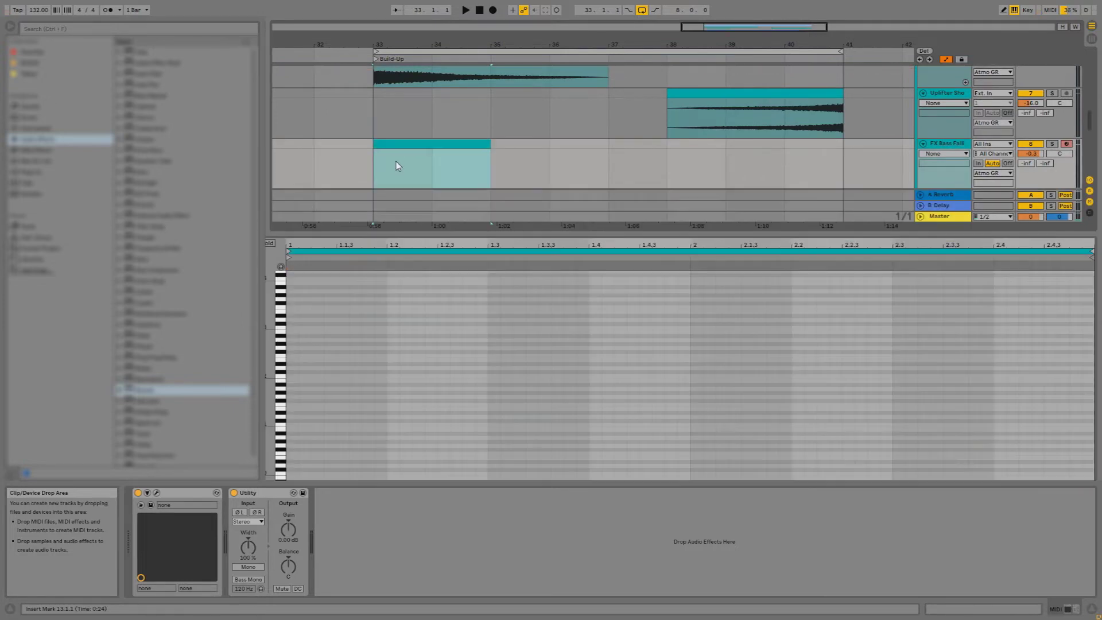
key("shift+Tab")
scroll(281, 139, "up", 3)
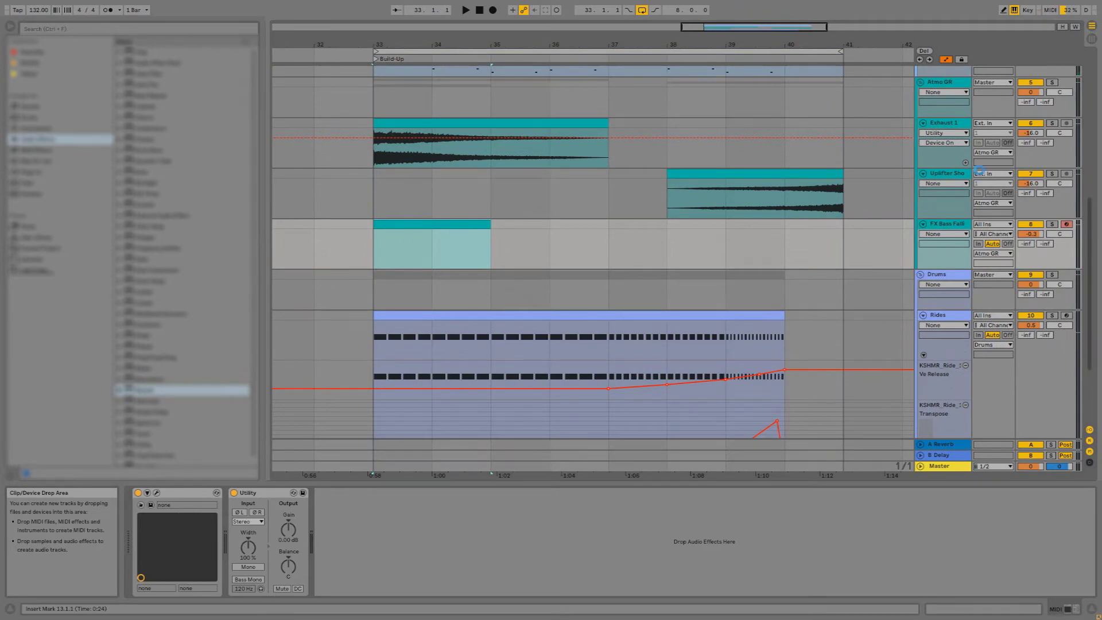
Load Spire with the init preset on the FX Bass Falling track and solo the Atmo GR group
left_click_drag(736, 111, 623, 261)
left_click(444, 285)
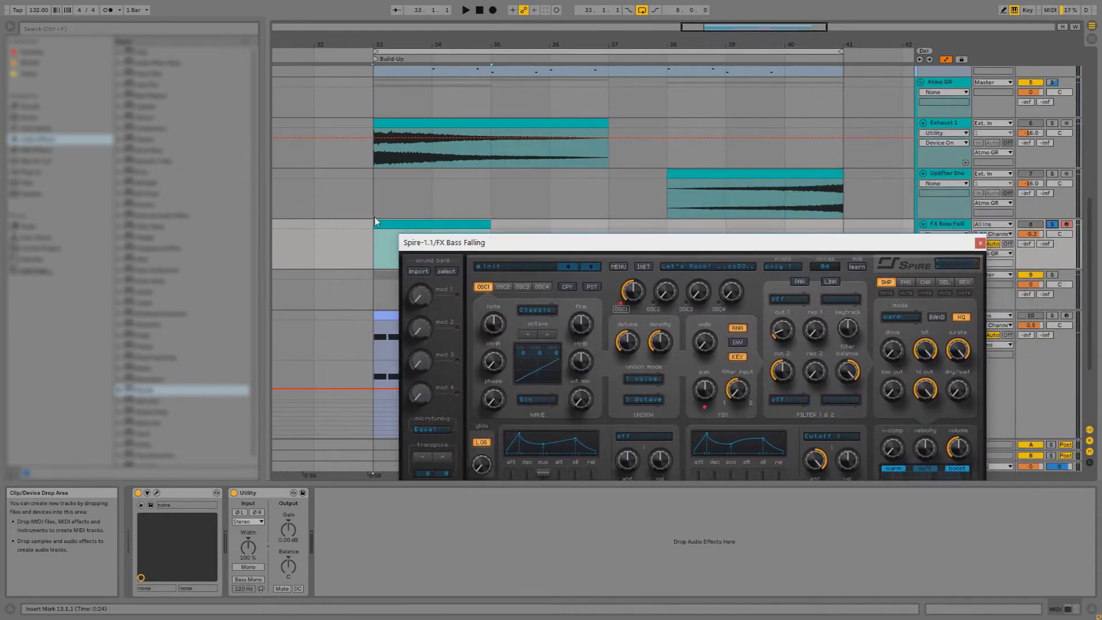
left_click_drag(510, 247, 537, 145)
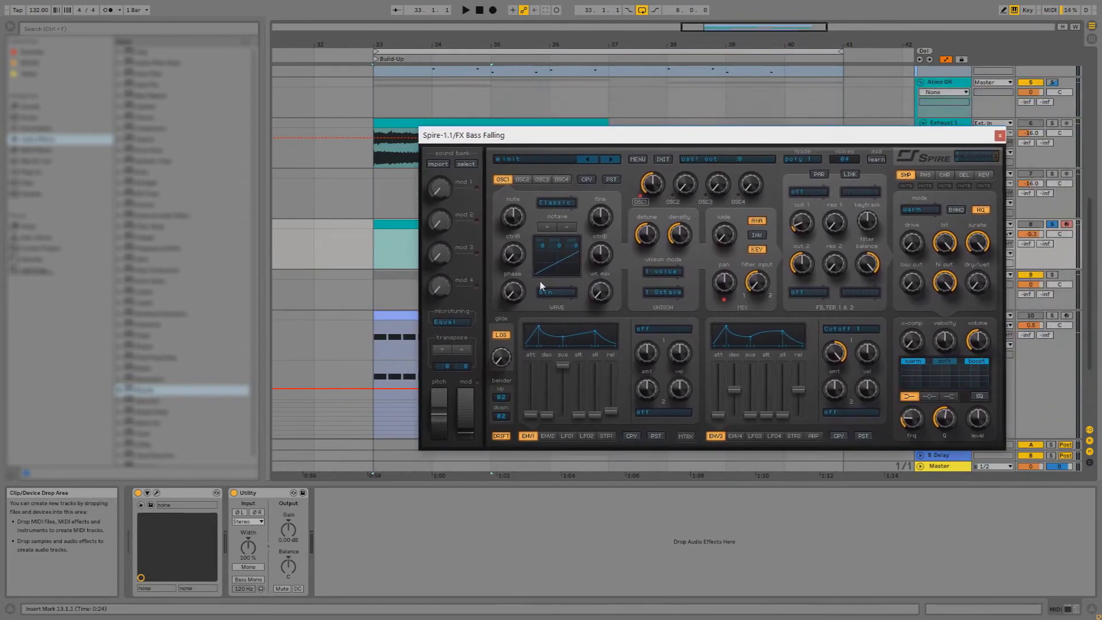
left_click_drag(622, 137, 467, 249)
left_click_drag(689, 260, 627, 117)
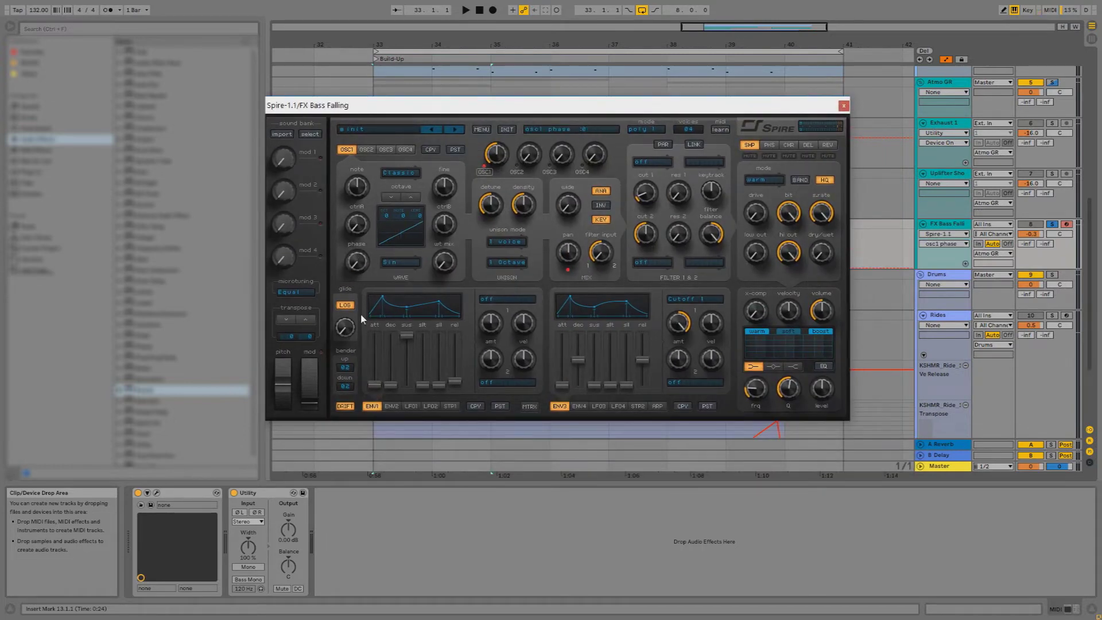
Set Spire to mono 1 with fewer voices, raise oscillator 1's wavetable mix to 355, and close the plugin window
left_click(632, 129)
left_click(648, 141)
left_click(684, 131)
left_click(686, 142)
left_click(844, 107)
Check the note pitches in the Lead 2 clip
scroll(480, 182, "up", 2)
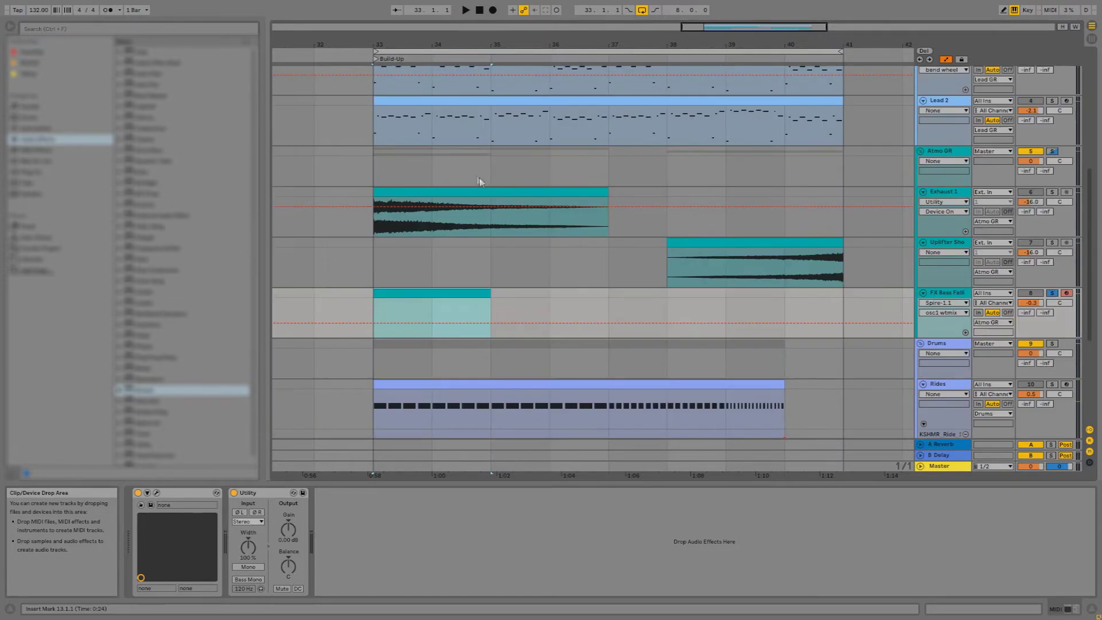
double_click(456, 97)
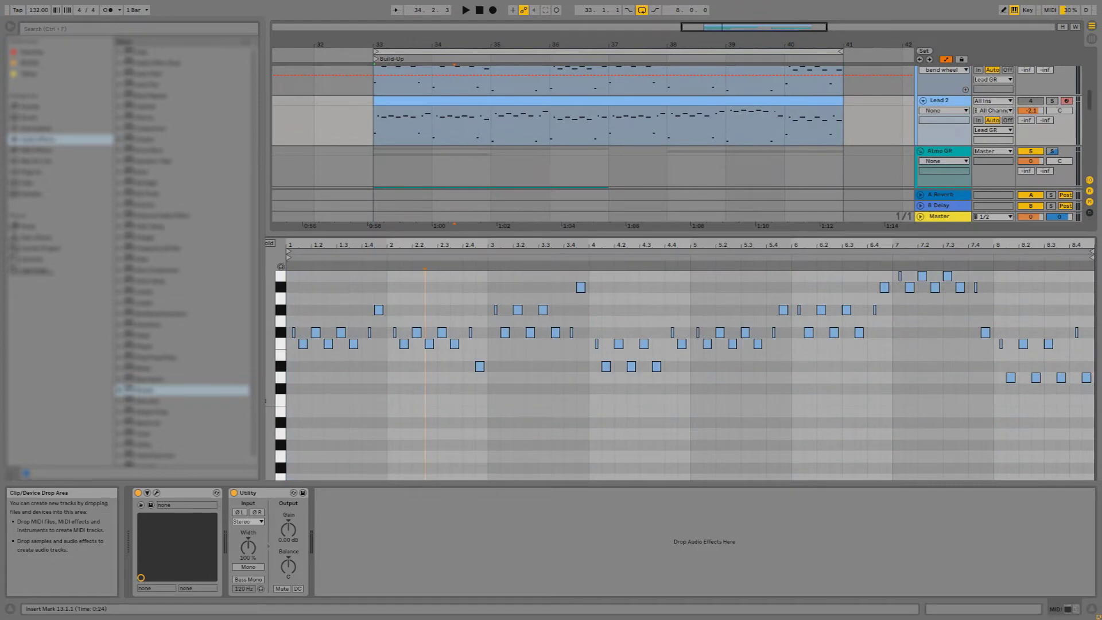
key("shift+Tab")
Draw a D#1 note at the start of the FX Bass Falling clip and extend it across both bars
left_click(428, 290)
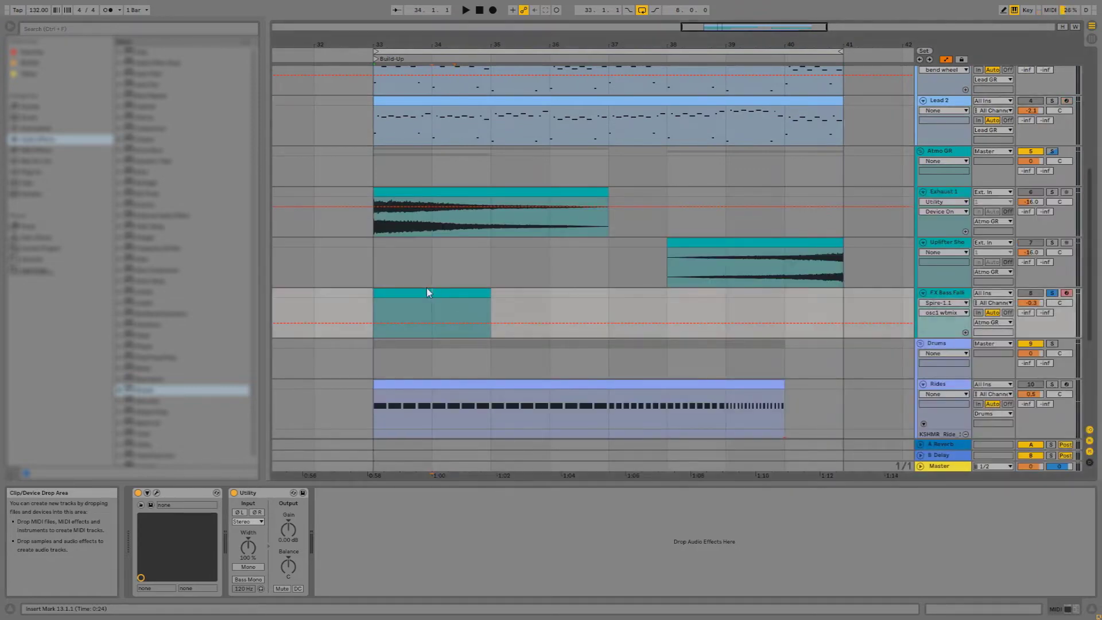
key("shift+Tab")
right_click(735, 461)
left_click(749, 425)
key("b")
left_click_drag(282, 416, 301, 374)
left_click(310, 418)
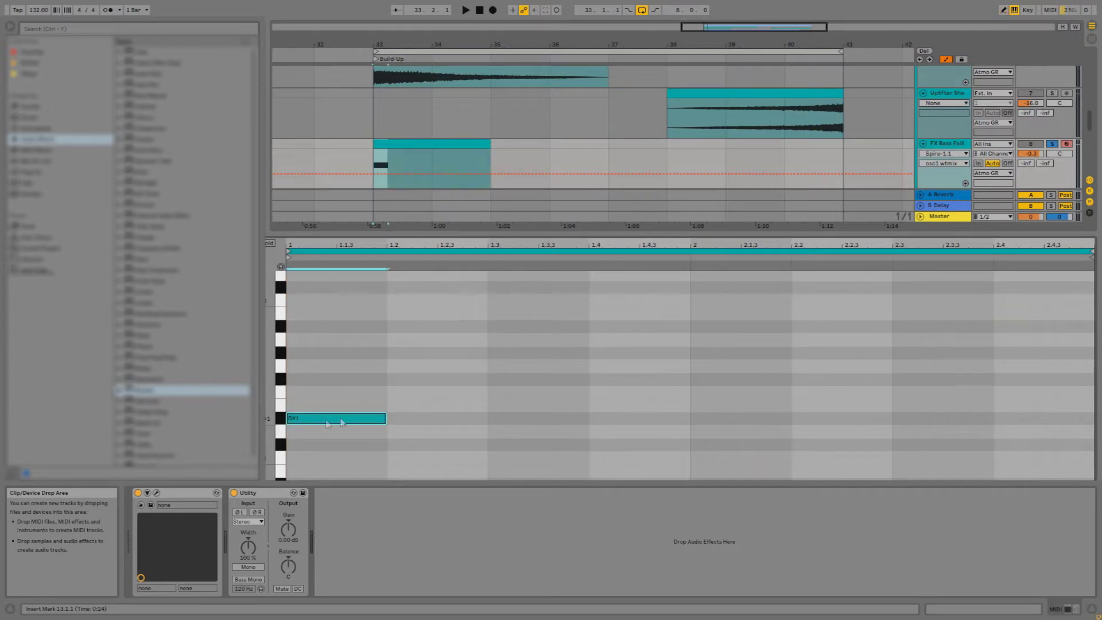
left_click_drag(386, 418, 1081, 412)
key("shift+Up")
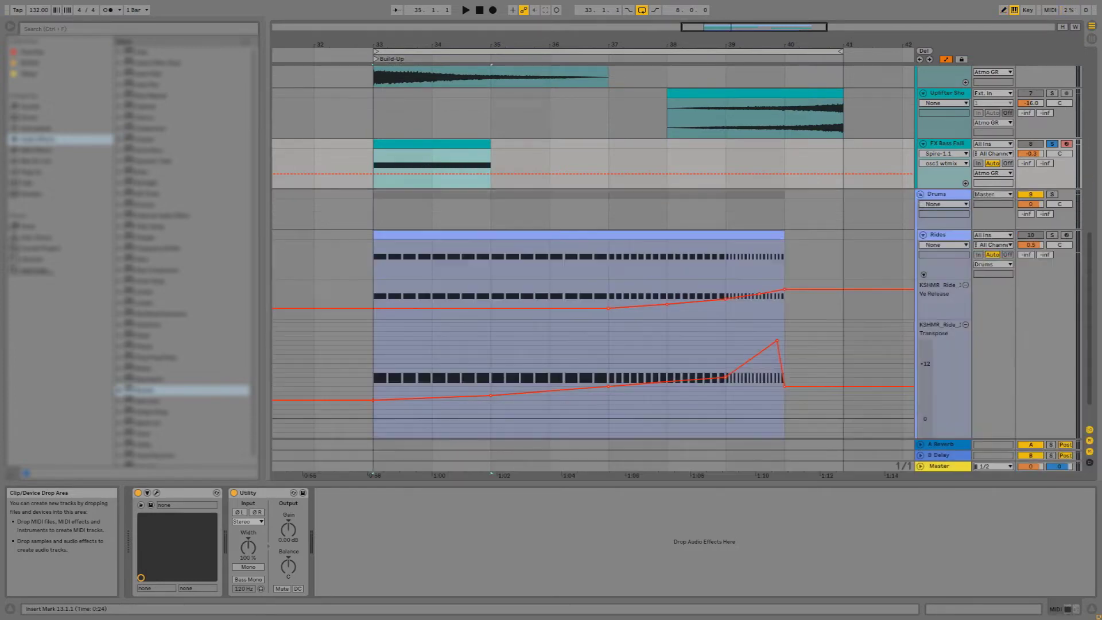
Reopen Spire on FX Bass Falling, lower oscillator 1 to octave -1, and raise the output volume to 1000
key("ctrl+alt+p")
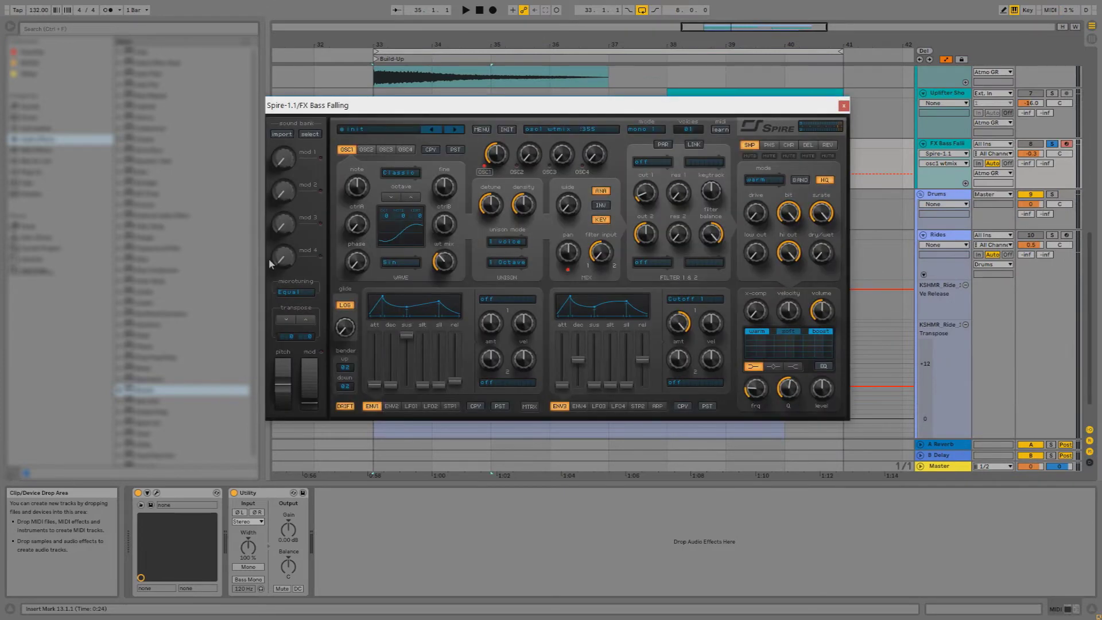
left_click_drag(467, 108, 486, 242)
key("space")
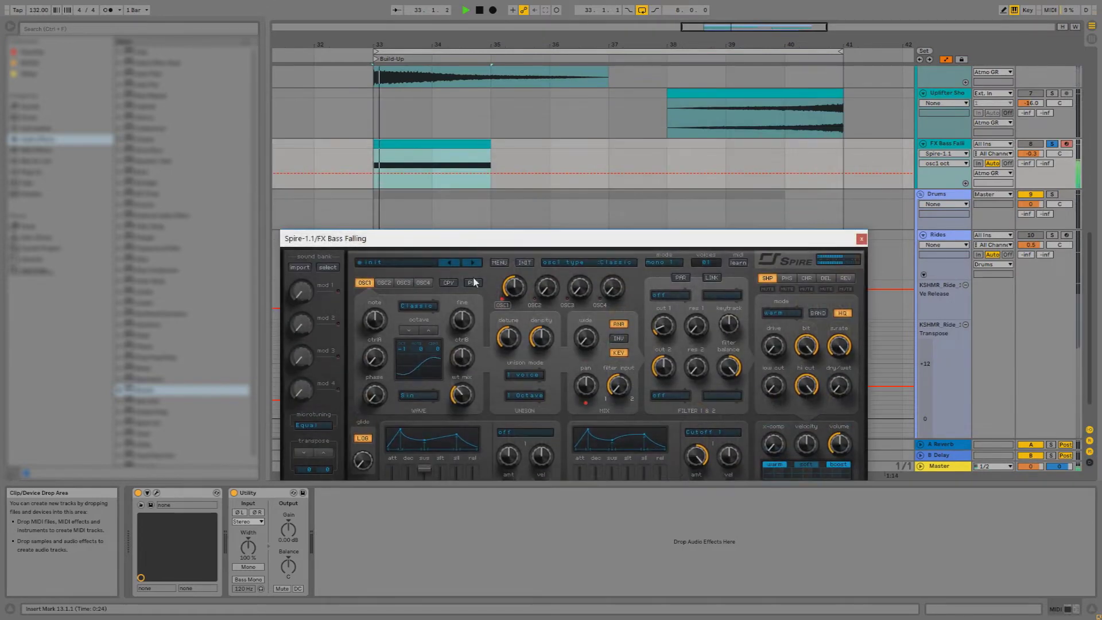
left_click(839, 444)
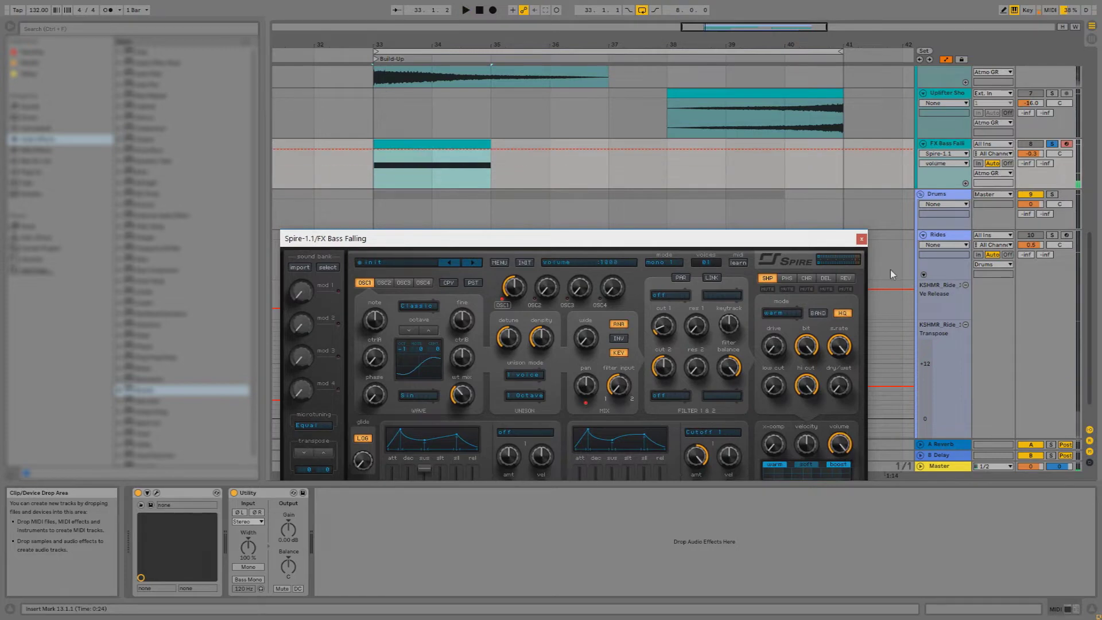
Try a lower sustain level on Spire's envelope 1
left_click_drag(719, 246, 706, 202)
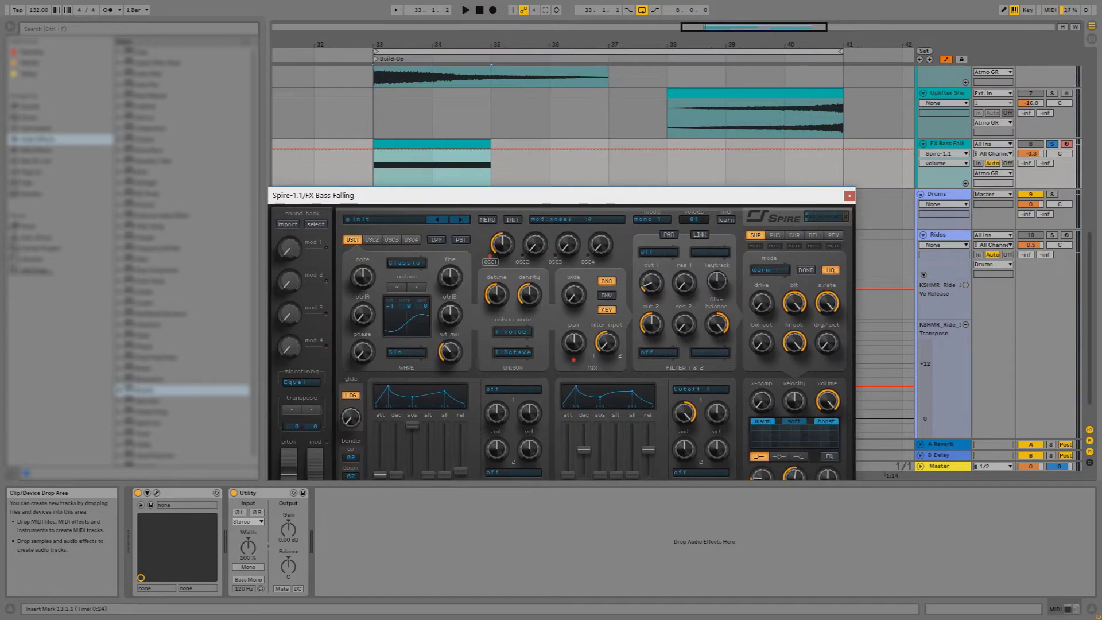
mouse_move(413, 425)
left_mouse_down()
mouse_move(413, 449)
mouse_move(418, 442)
left_mouse_up()
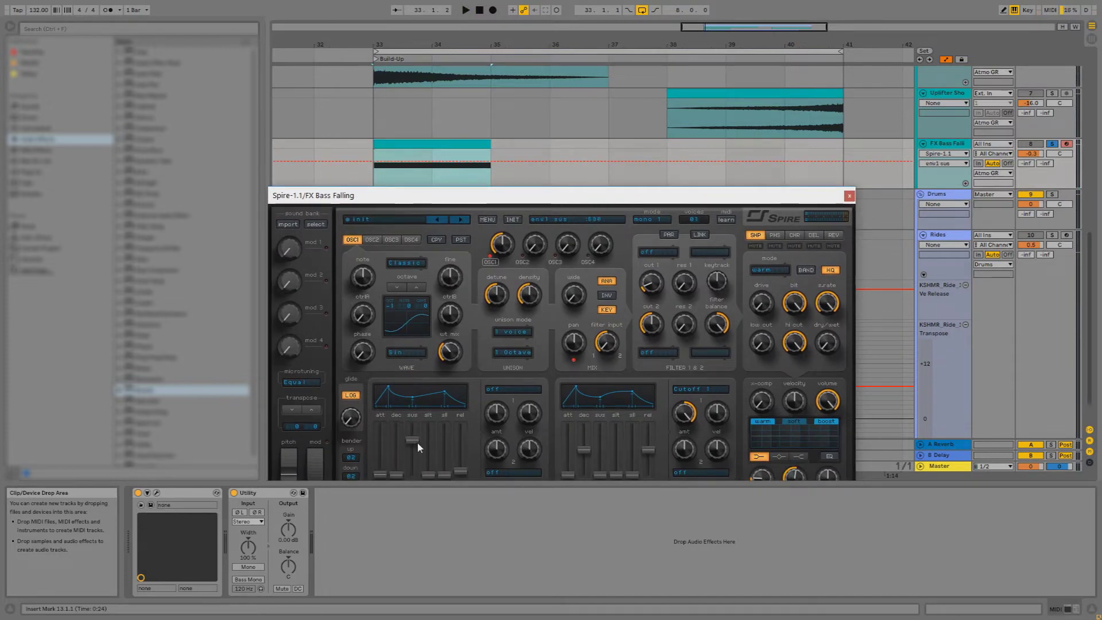
left_click_drag(418, 443, 422, 393)
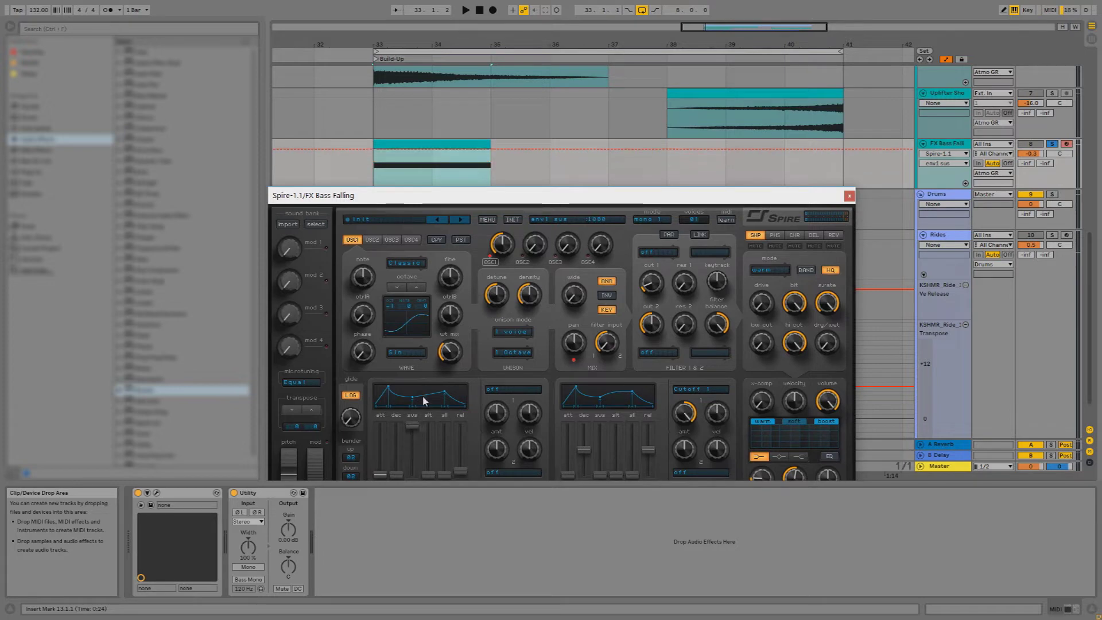
Assign oscillator 1 pitch as the first modulation target of Spire's envelope 2
left_click(496, 390)
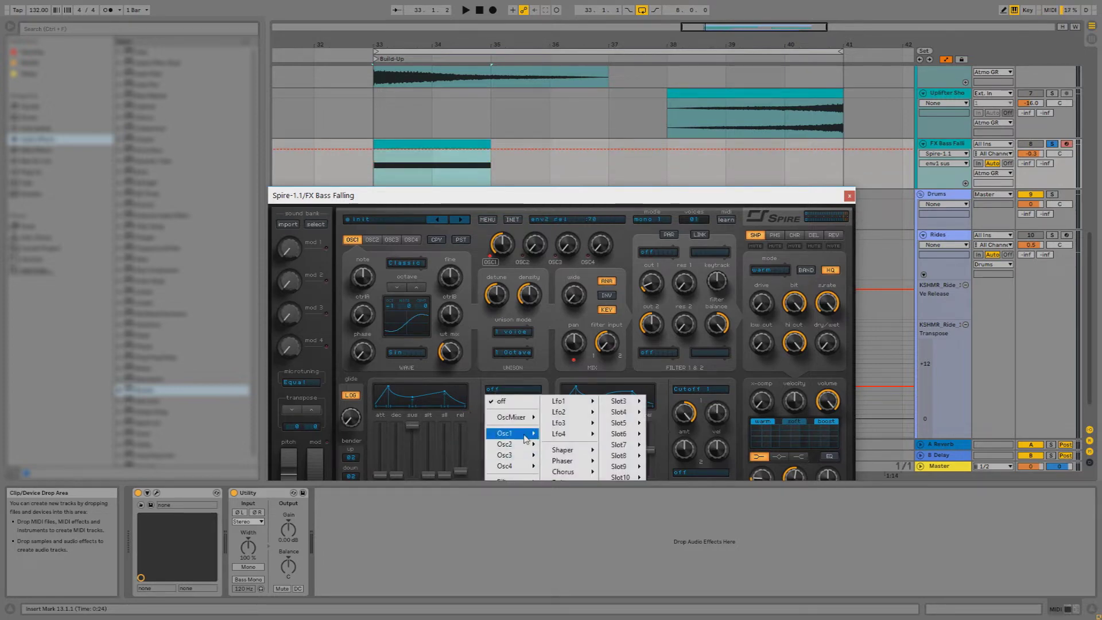
mouse_move(526, 439)
left_click_drag(584, 193, 581, 129)
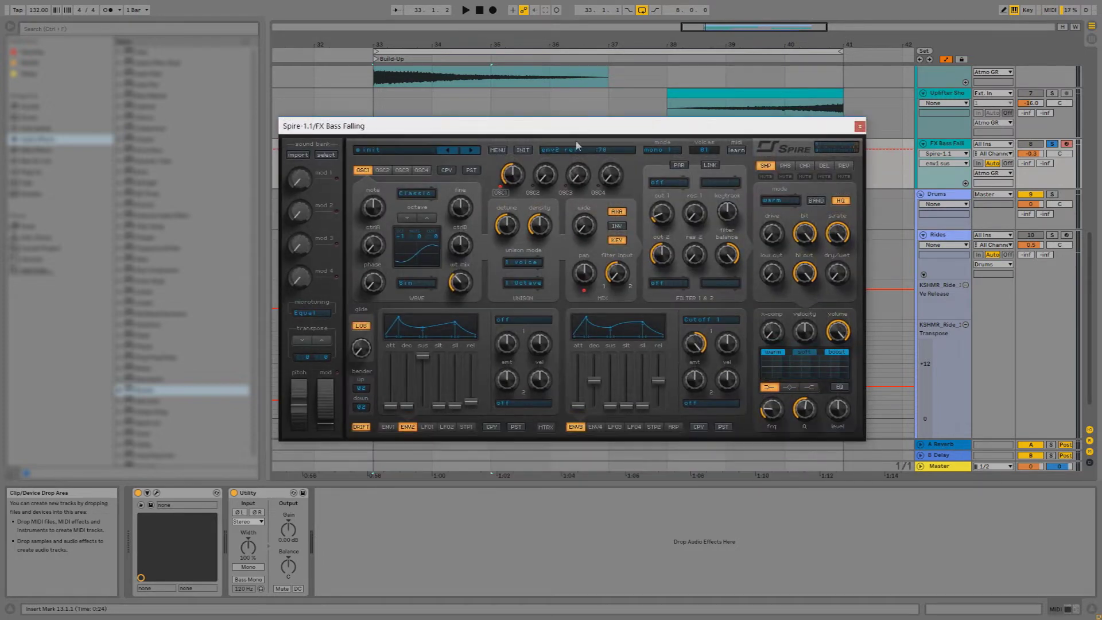
left_click(522, 325)
mouse_move(524, 362)
left_click(586, 372)
Set Spire's filter 1 to perfecto LP4 with a raised cutoff, switch to the mixer view, and close the plugin window
left_click(668, 184)
left_click(675, 211)
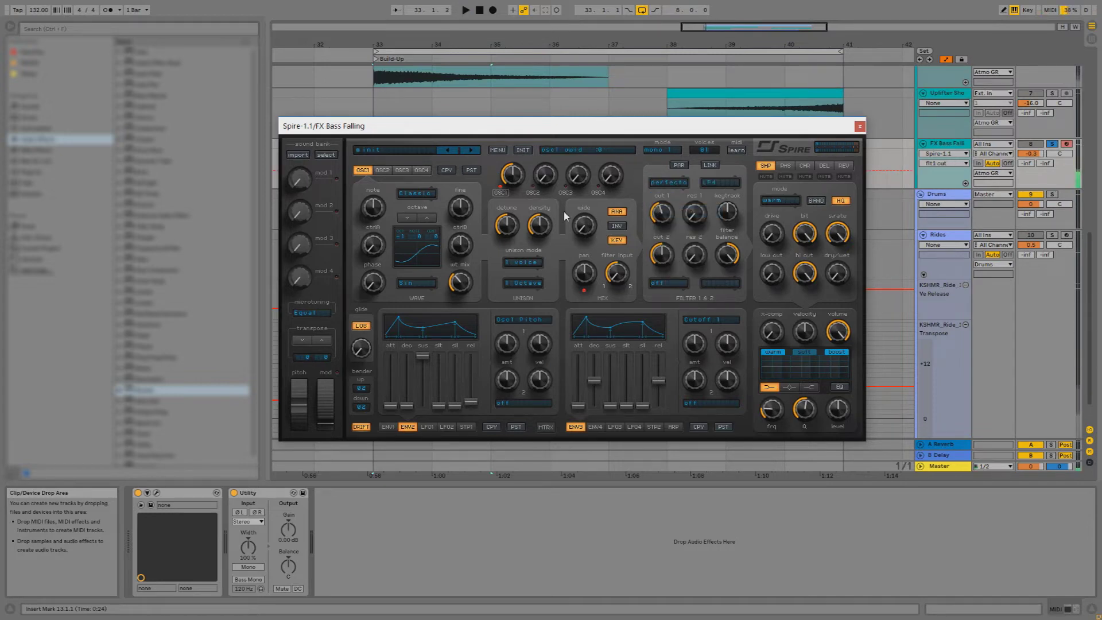
key("Tab")
left_click(860, 127)
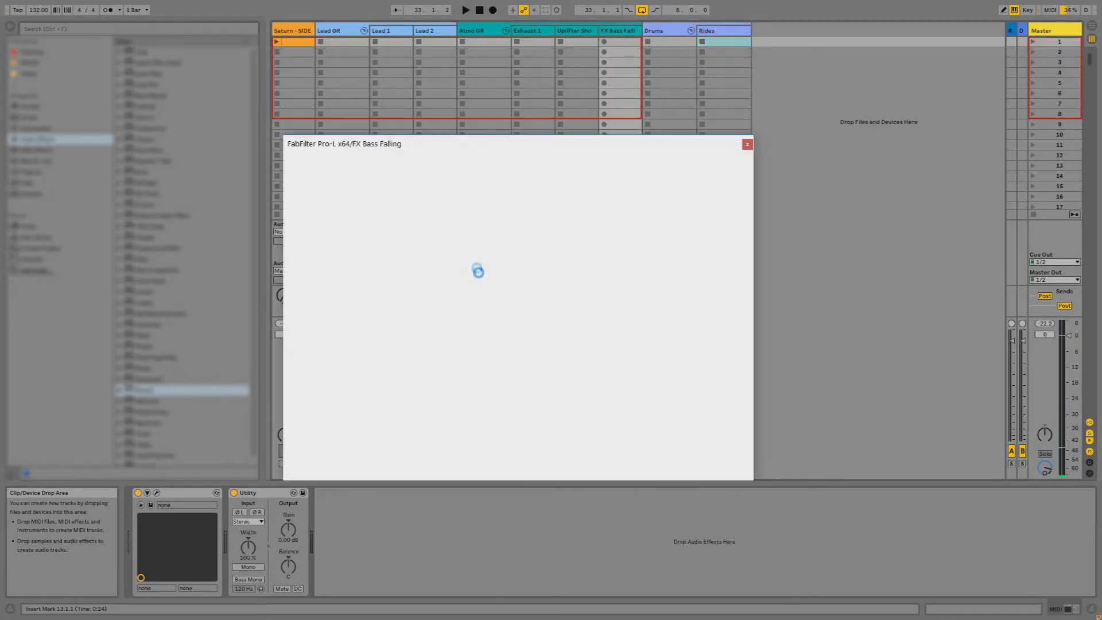
Set FabFilter Pro-L on FX Bass Falling to about +7.3 dB gain and the Transparent style, and close its window
left_click_drag(298, 396, 299, 346)
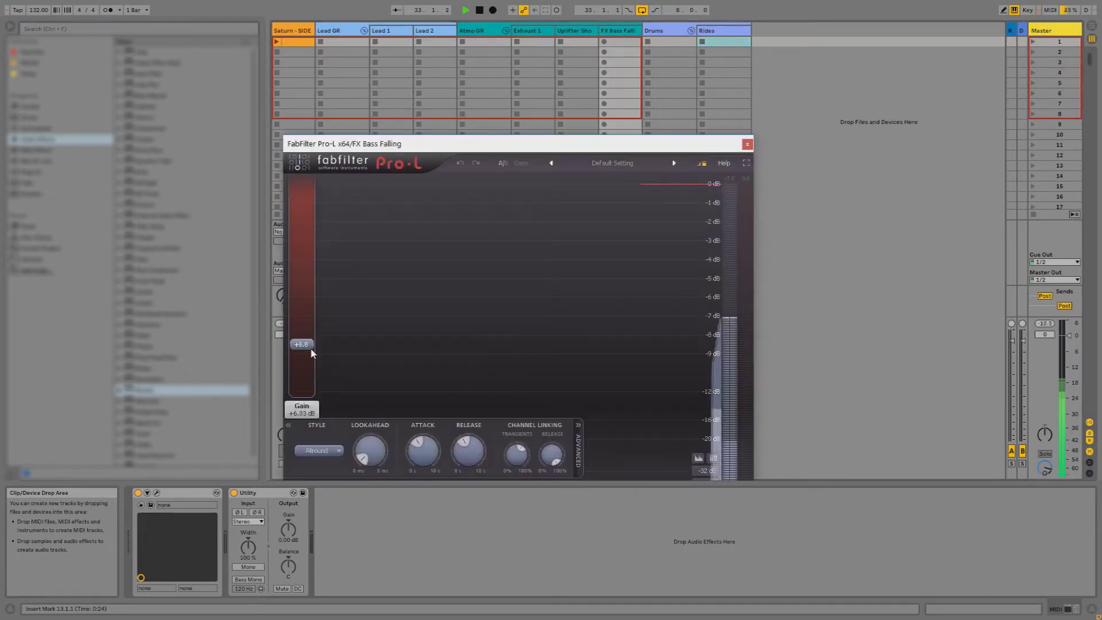
left_click(318, 451)
left_click(365, 461)
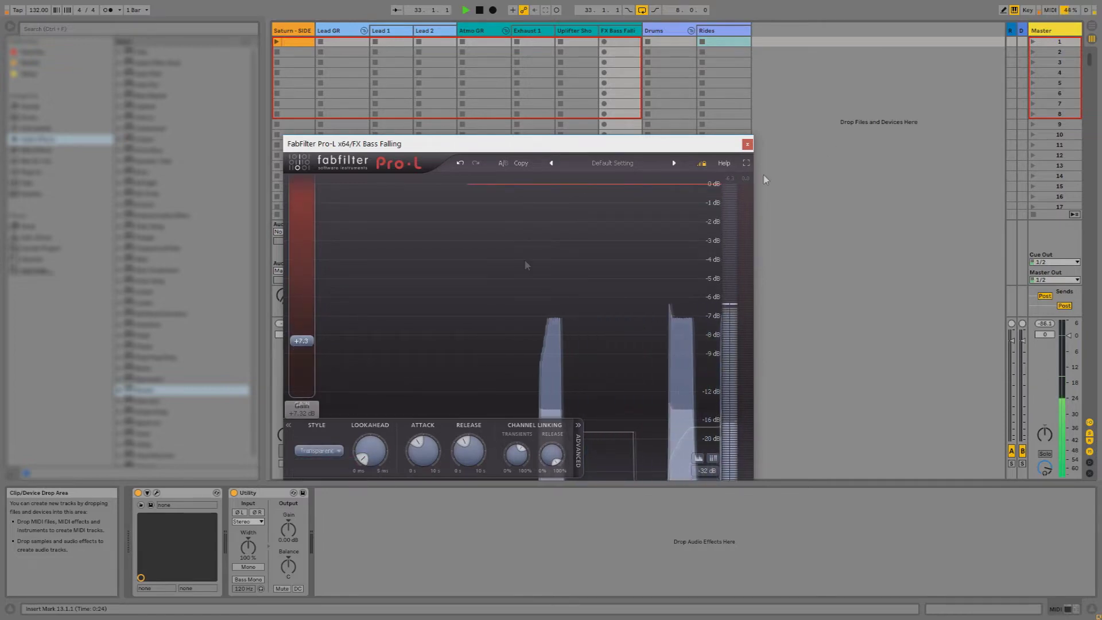
left_click(747, 144)
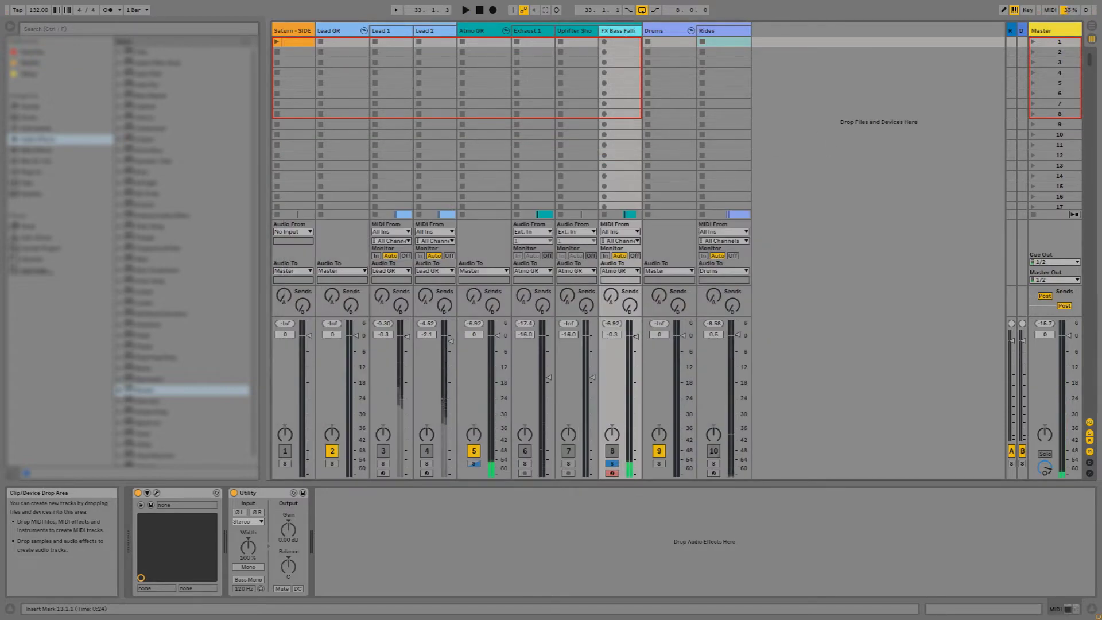
Reduce oscillator 1's wavetable mix from full in Spire and adjust envelope 2's modulation amount on oscillator 1 pitch
left_click(157, 493)
left_click_drag(467, 274, 529, 120)
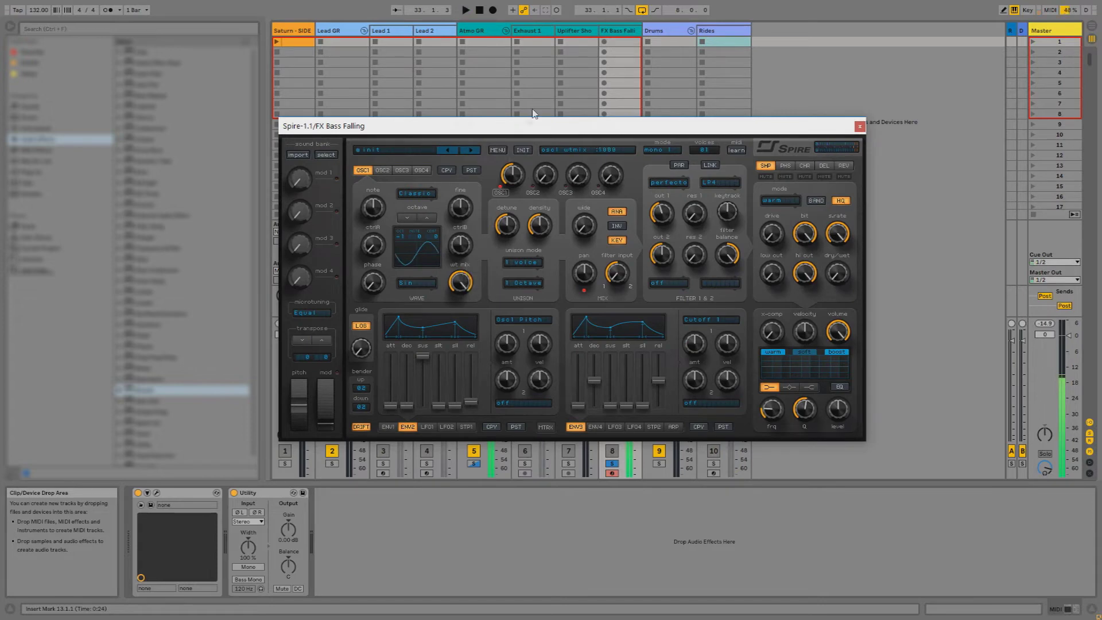
left_click_drag(470, 291, 464, 350)
key("space")
left_click(518, 320)
left_click(501, 337)
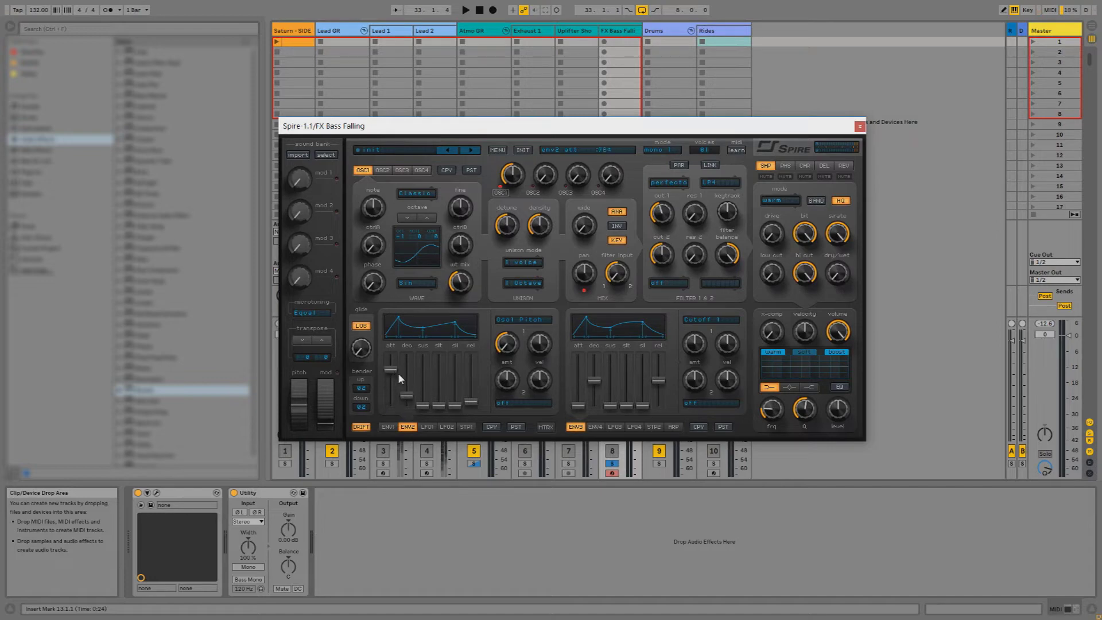
Fine-tune envelope 2's attack in Spire while auditioning the pitch fall
key("space")
left_click_drag(394, 371, 394, 376)
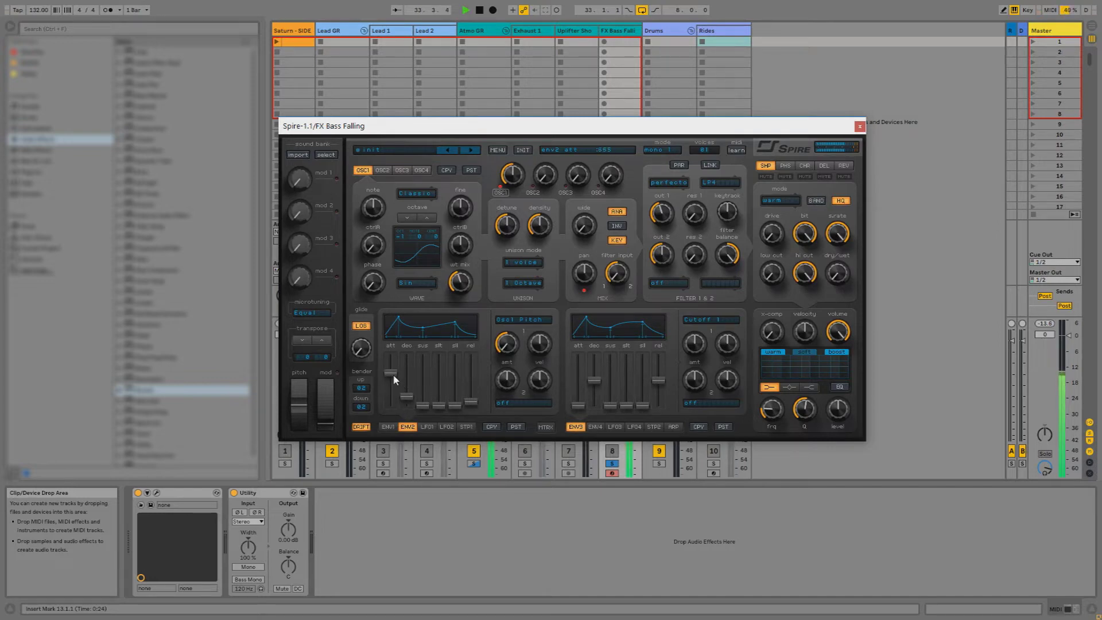
key("space")
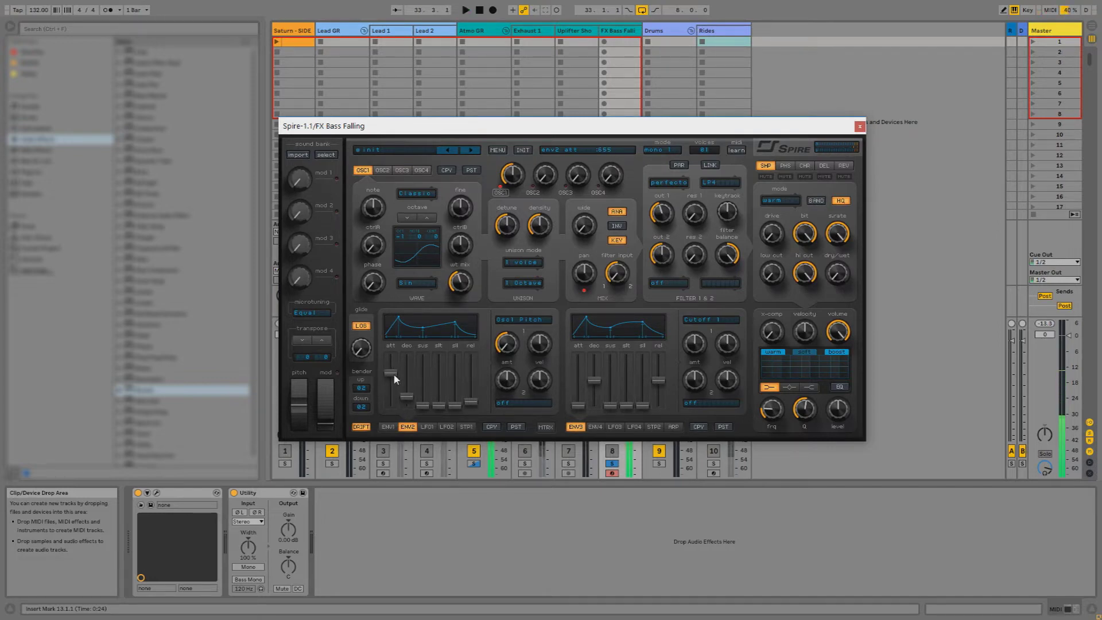
left_click_drag(394, 364, 394, 371)
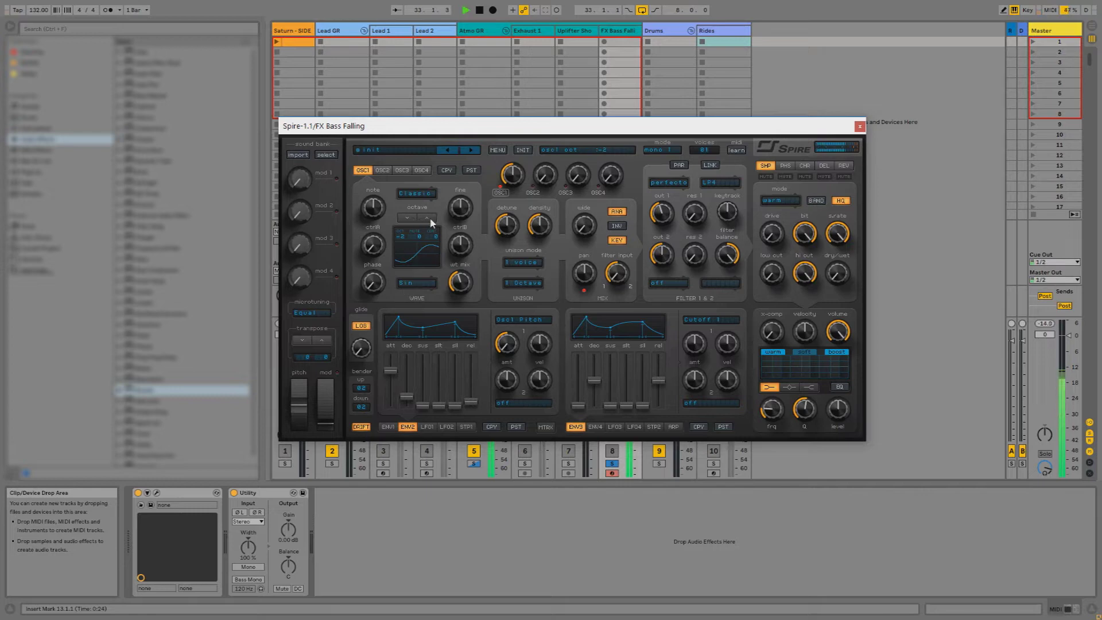
Try oscillator 1 at octave -2, close the Spire window, and return to the arrangement
left_click(408, 218)
key("space")
left_click_drag(663, 125, 707, 100)
left_click(904, 101)
key("Tab")
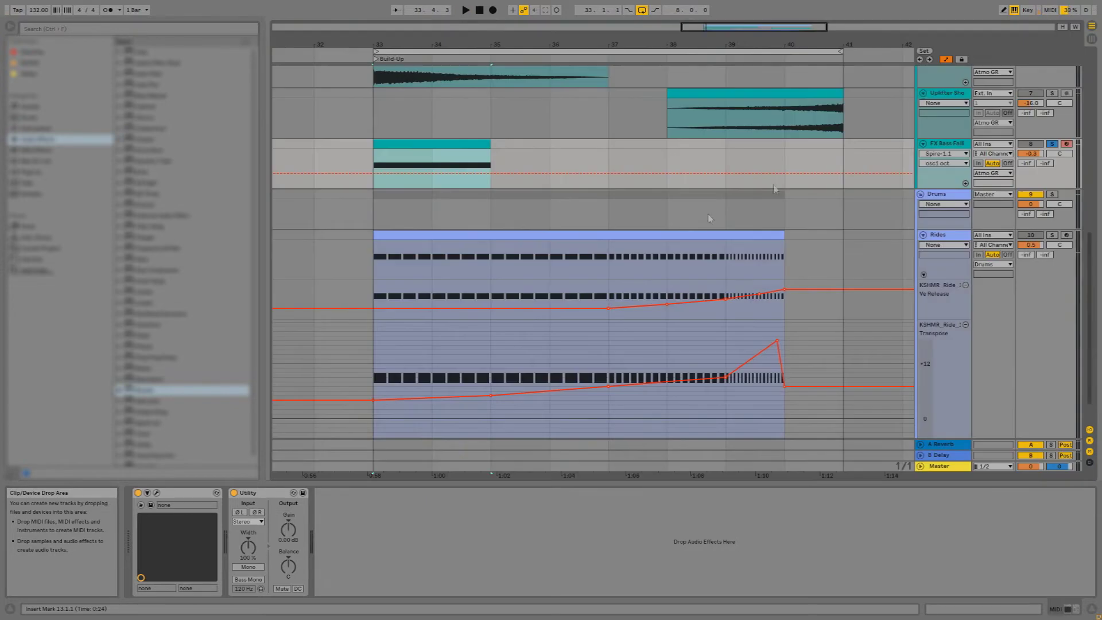
Audition the falling bass within the full build-up, comparing it with the soloed FX Bass Falling track
scroll(458, 200, "up", 2)
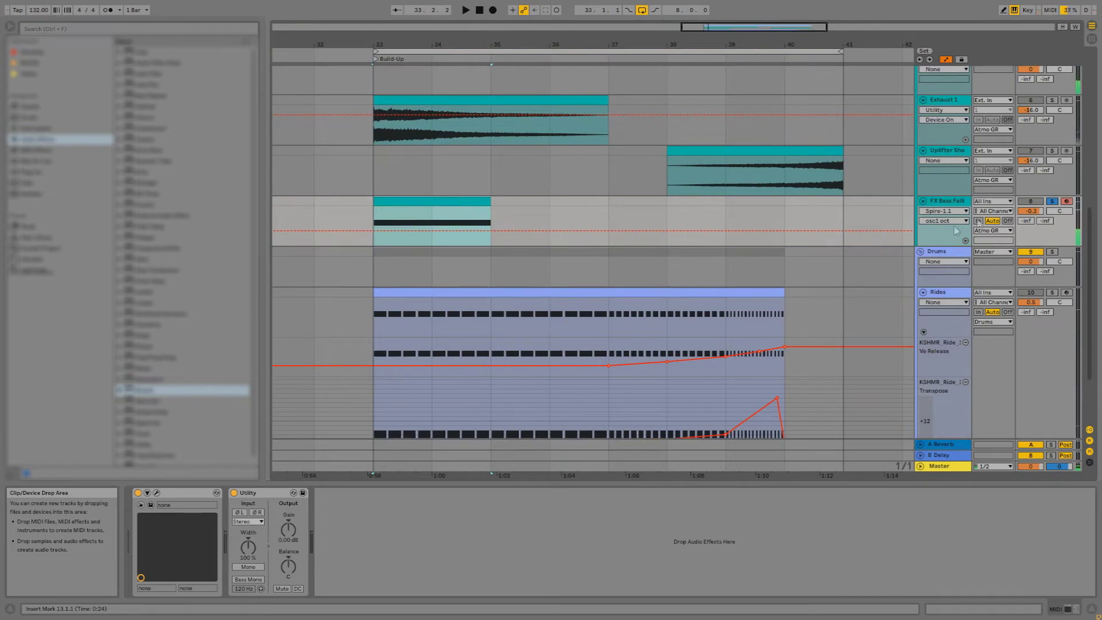
key("space")
scroll(480, 192, "up", 2)
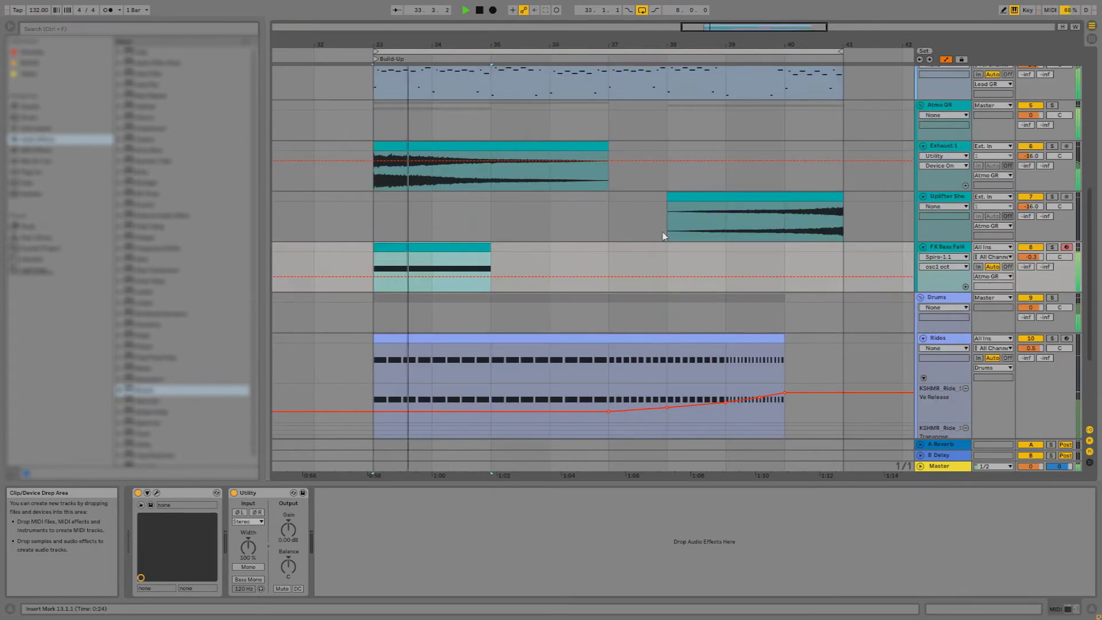
left_click(1052, 247)
key("space")
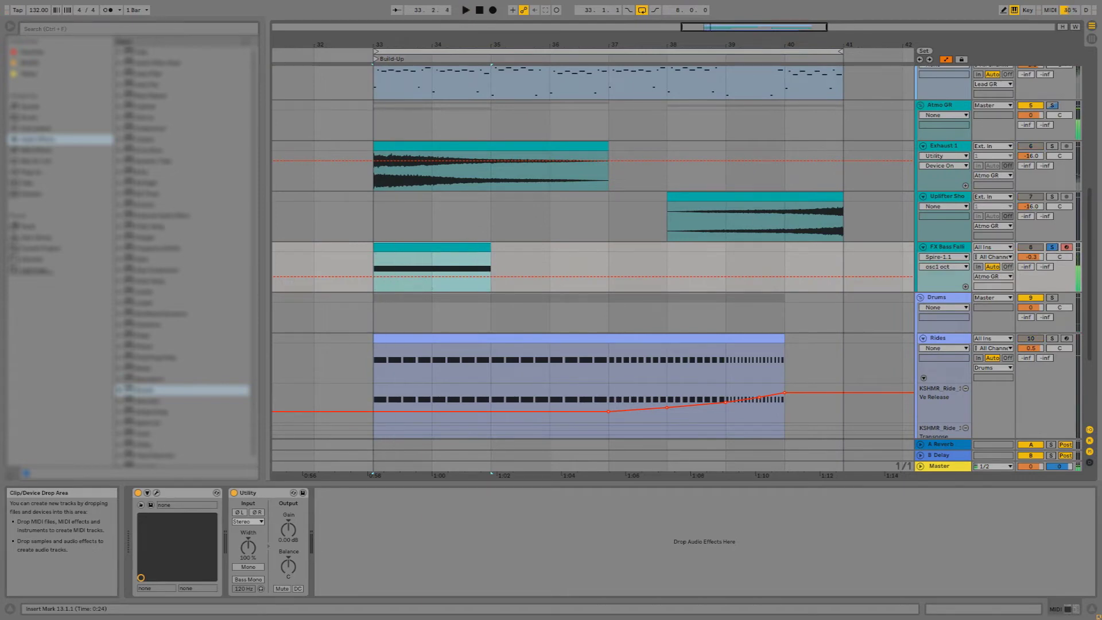
Set envelope 2's attack to 759 in Spire on FX Bass Falling and close the plugin window
left_click(156, 493)
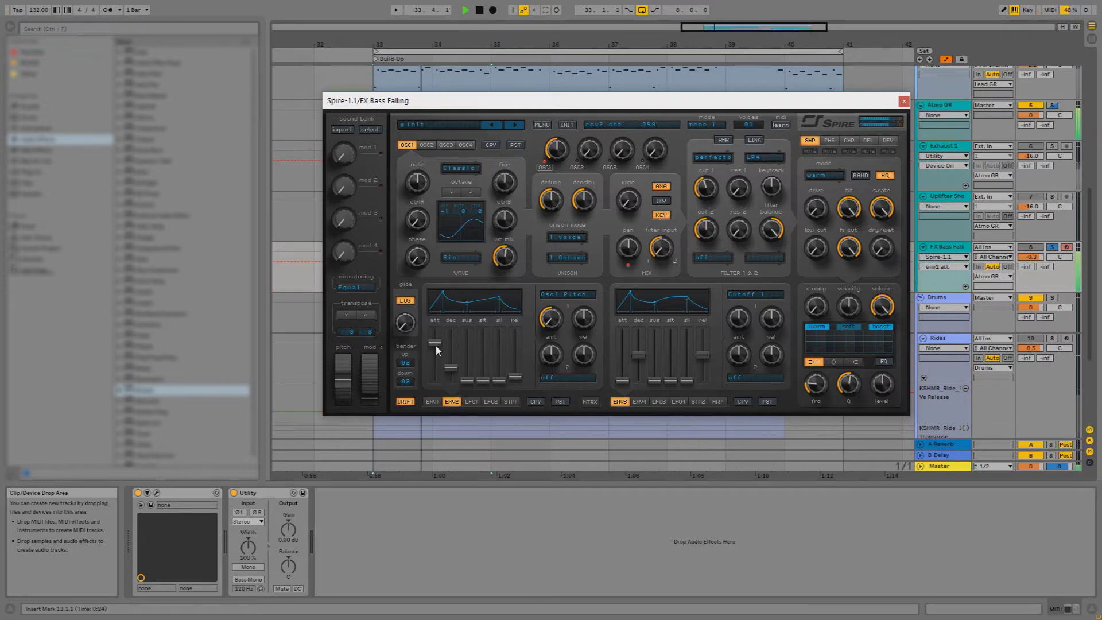
key("space")
key("space")
left_click(904, 102)
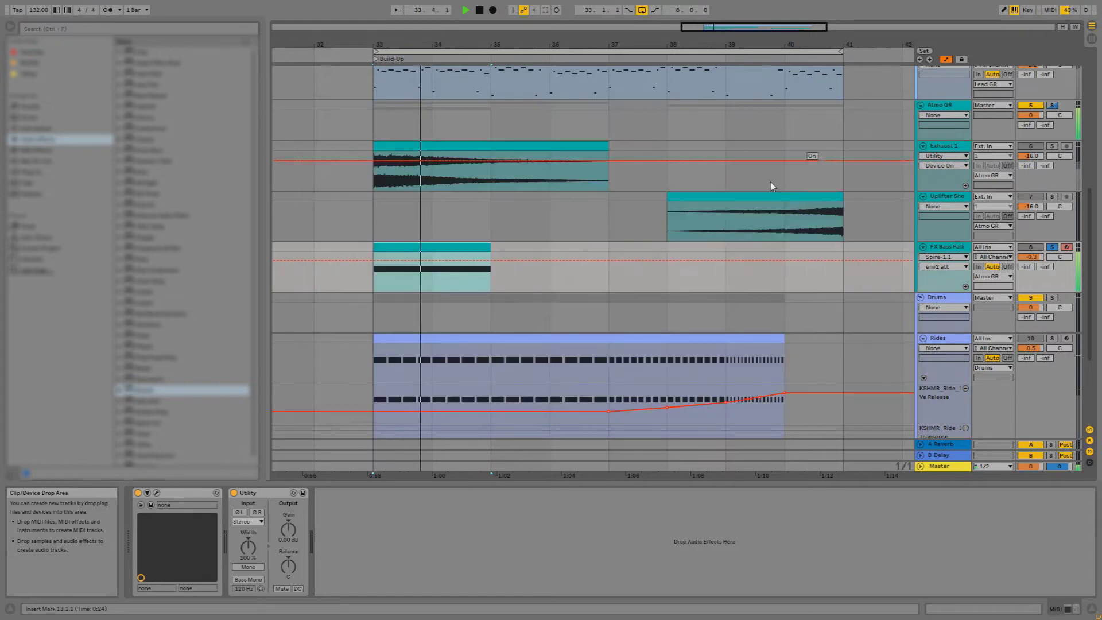
Automate the Utility gain on FX Bass Falling to drop to its minimum between the last beat of bar 33 and bar 34
key("space")
left_click(432, 262)
left_click(288, 530)
left_click(418, 273)
left_click_drag(432, 272, 438, 310)
left_click(382, 285)
key("space")
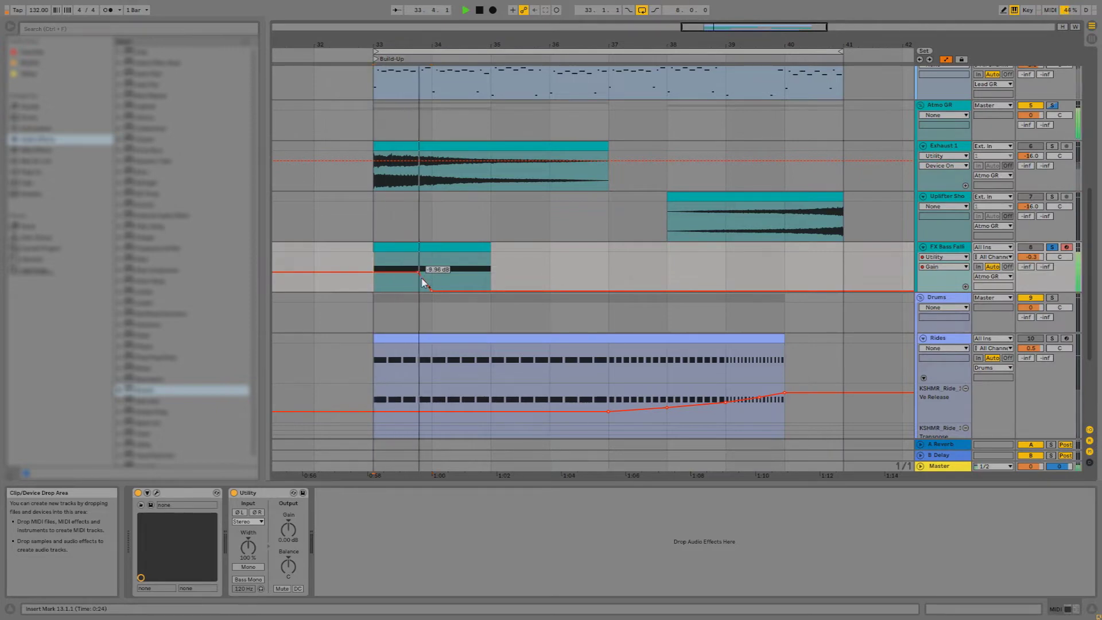
key("space")
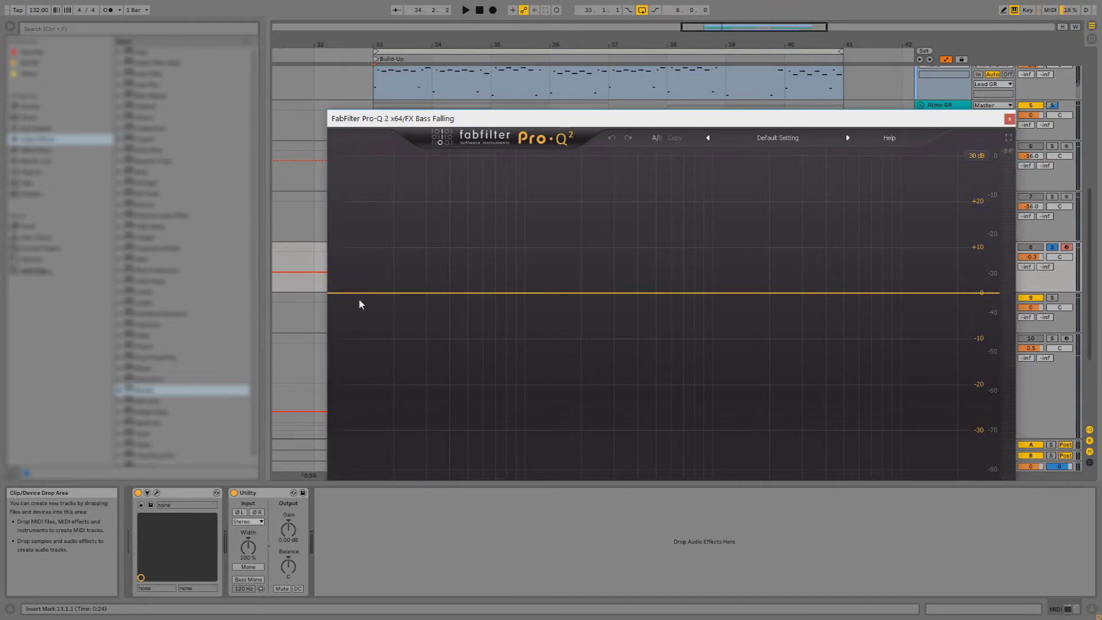
Add a low cut at about 29 Hz and a strongly lowered high cut in Pro-Q 2 on FX Bass Falling
double_click(358, 295)
left_click_drag(359, 295, 423, 297)
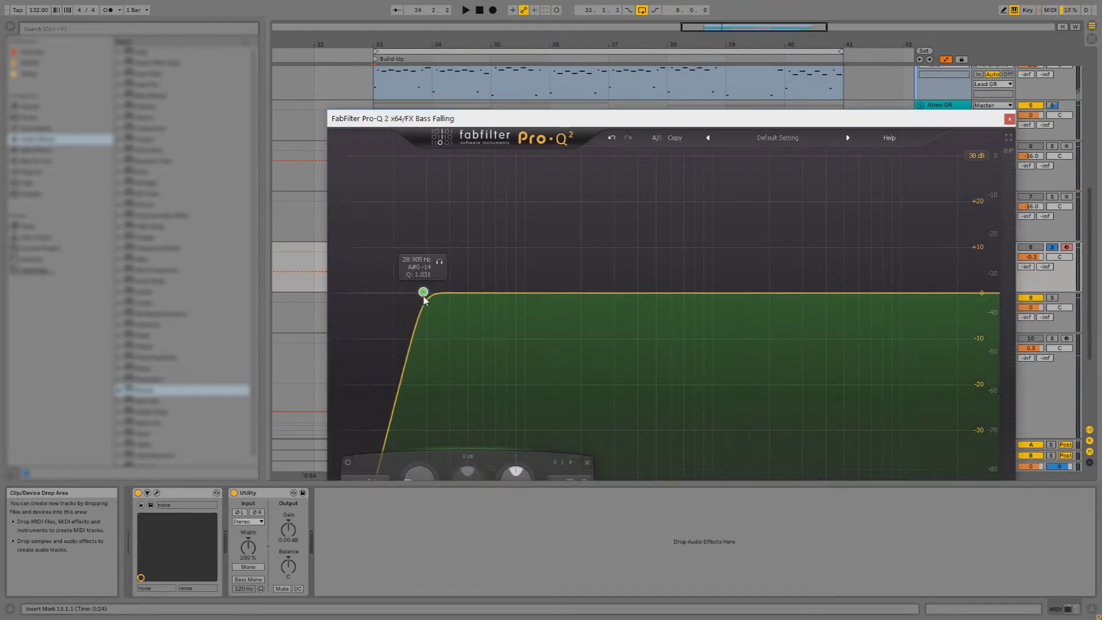
double_click(974, 304)
left_click_drag(980, 301, 548, 309)
key("space")
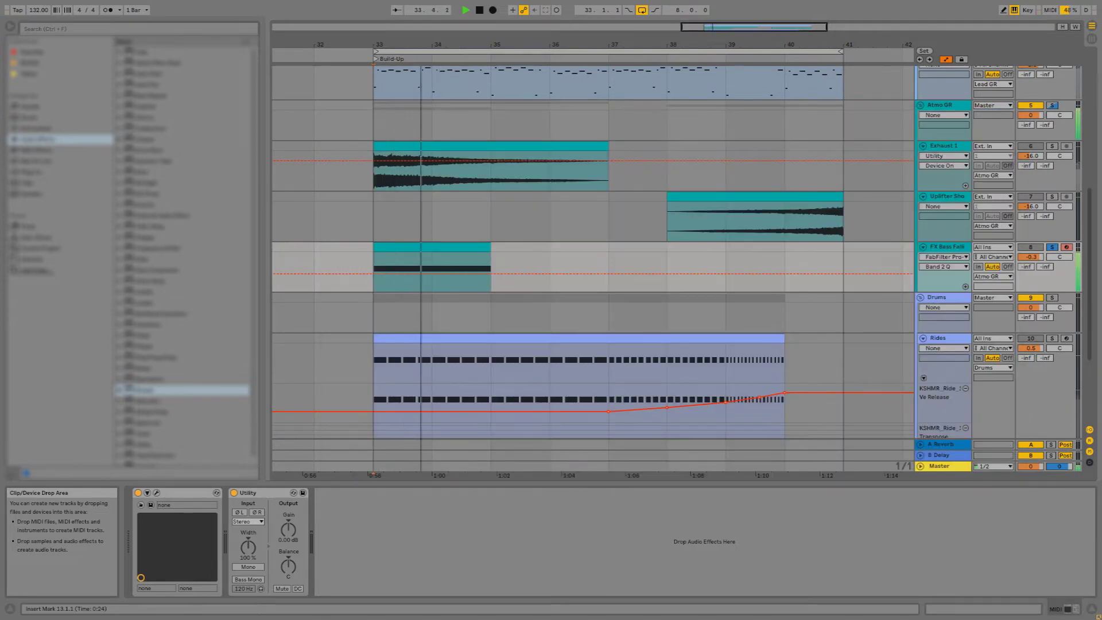
Play the full mix in the mixer view and reset the FX Bass Falling track volume to 0 dB
key("space")
key("Tab")
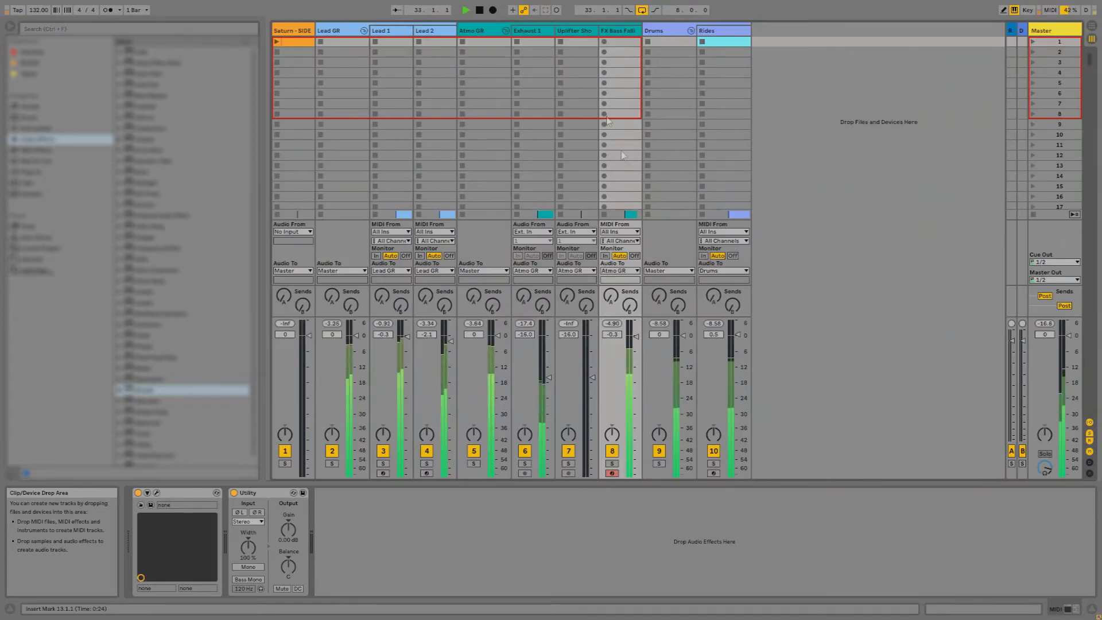
double_click(636, 336)
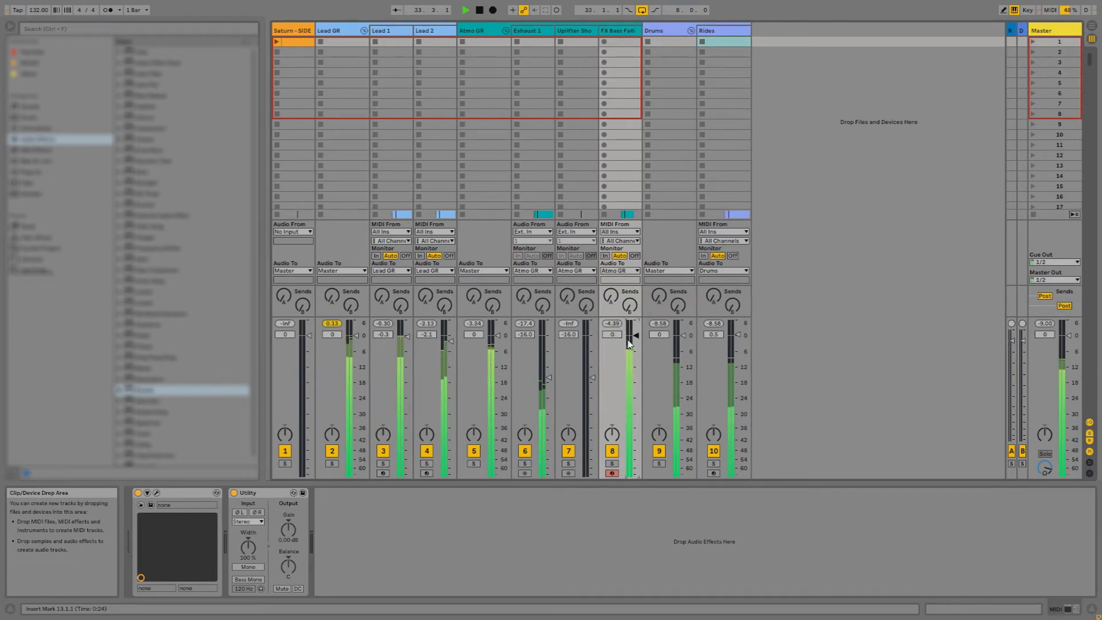
Lower the FX Bass Falling track's volume to -0.6 dB and solo the track in the arrangement
left_click_drag(631, 341, 638, 342)
left_click(622, 28)
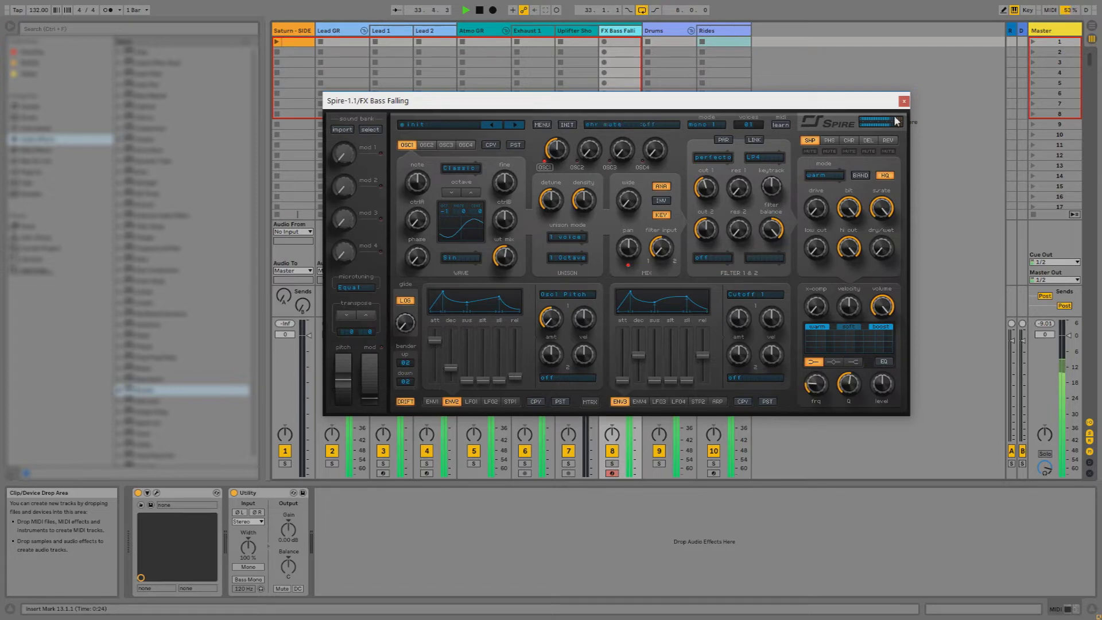
key("Tab")
left_click(289, 530)
left_click(966, 287)
left_click(946, 258)
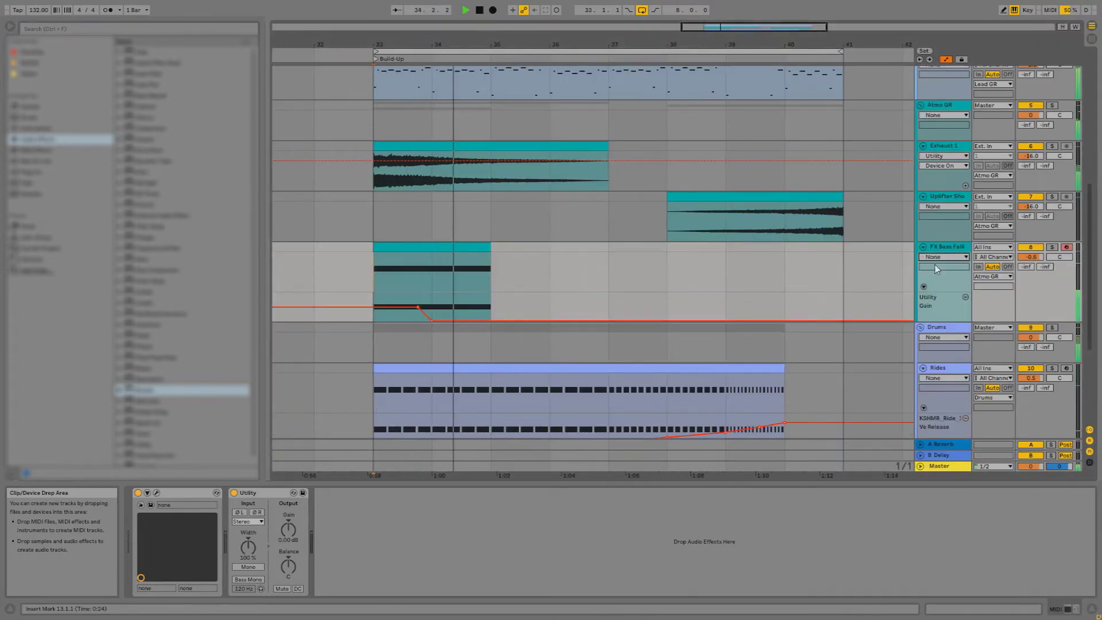
left_click(949, 266)
left_click(406, 476)
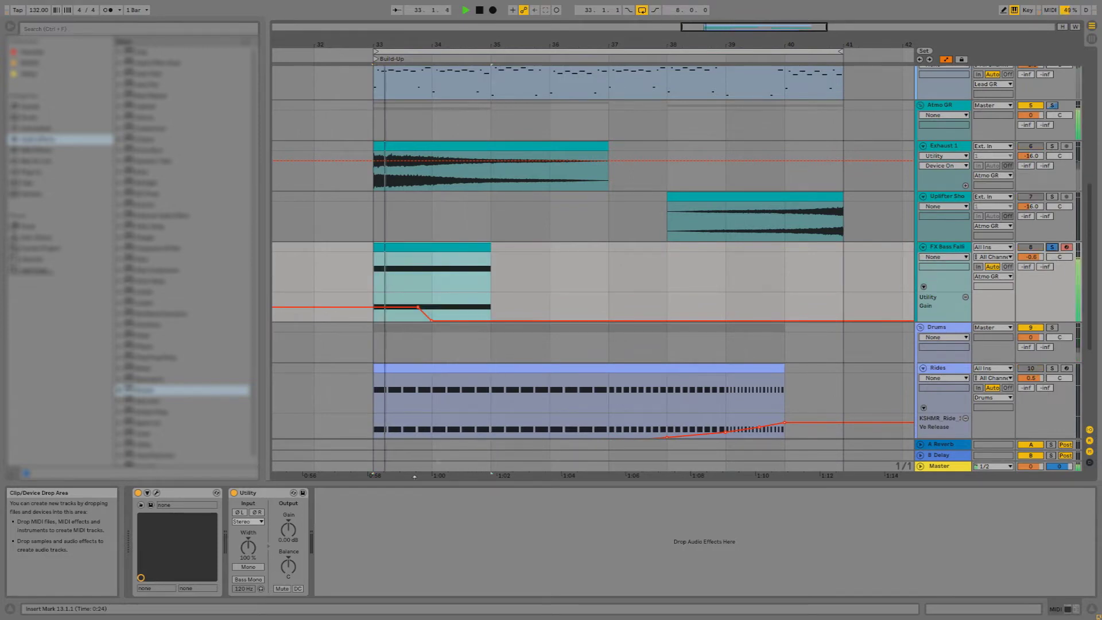
Delete the Utility Gain automation fade on the FX Bass Falling track so its full two-bar clip plays
left_click(423, 310)
key("Delete")
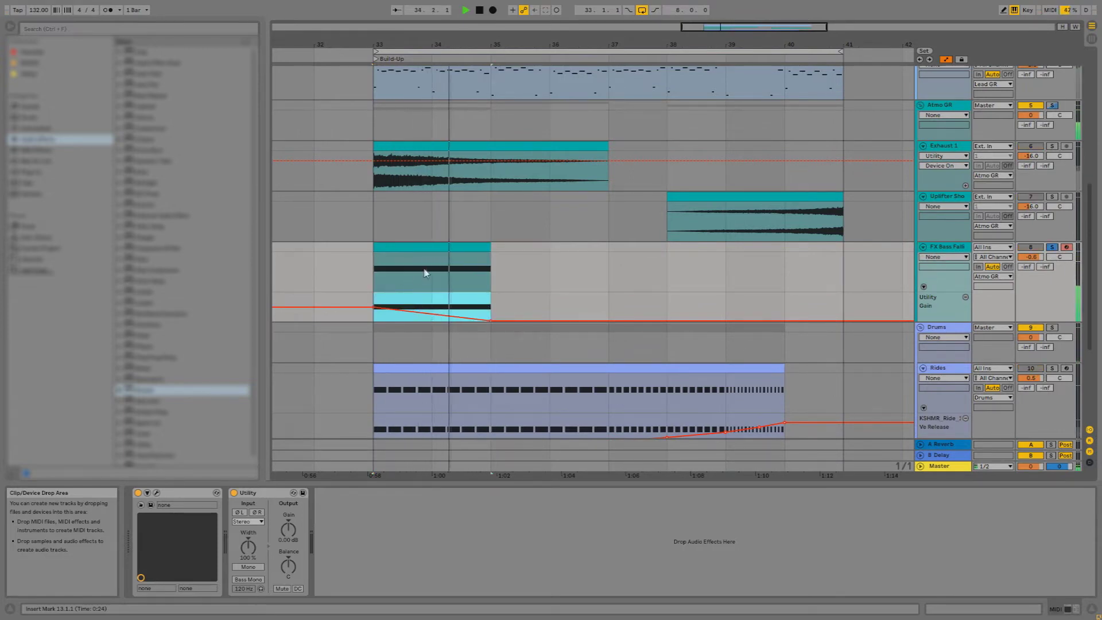
left_click_drag(615, 305, 423, 307)
key("Delete")
left_click(449, 246)
key("space")
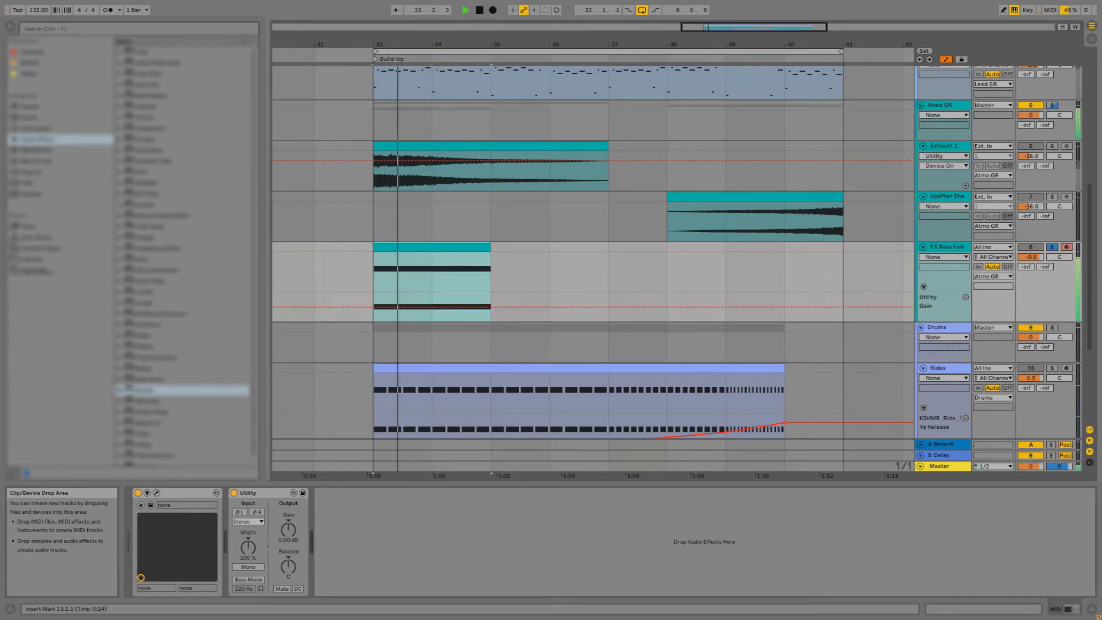
Try a different envelope 2 attack in the FX Bass Falling track's Spire synth while auditioning the sound
key("ctrl+alt+p")
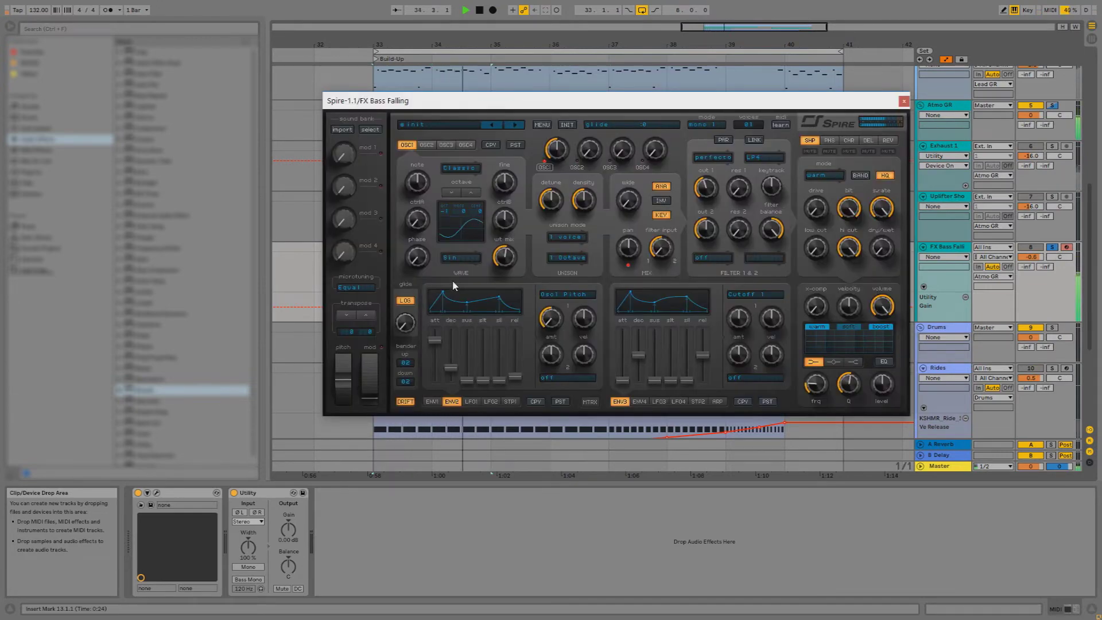
key("space")
key("space")
left_click(442, 342)
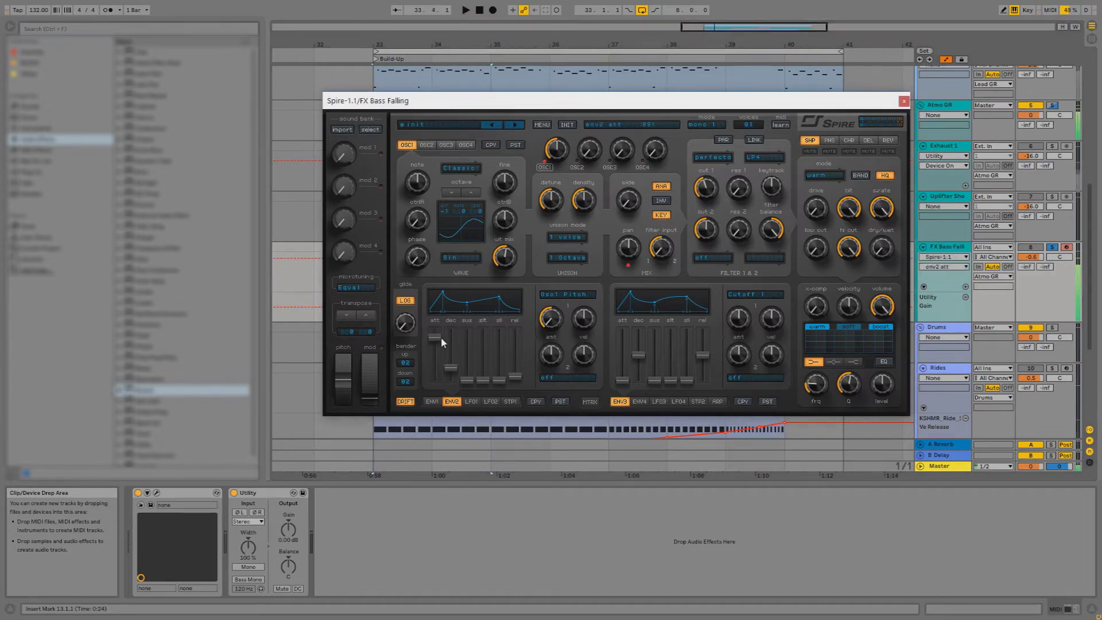
left_click_drag(547, 109, 530, 389)
left_click_drag(615, 379, 597, 175)
key("space")
key("space")
left_click(864, 171)
key("space")
key("ctrl+z")
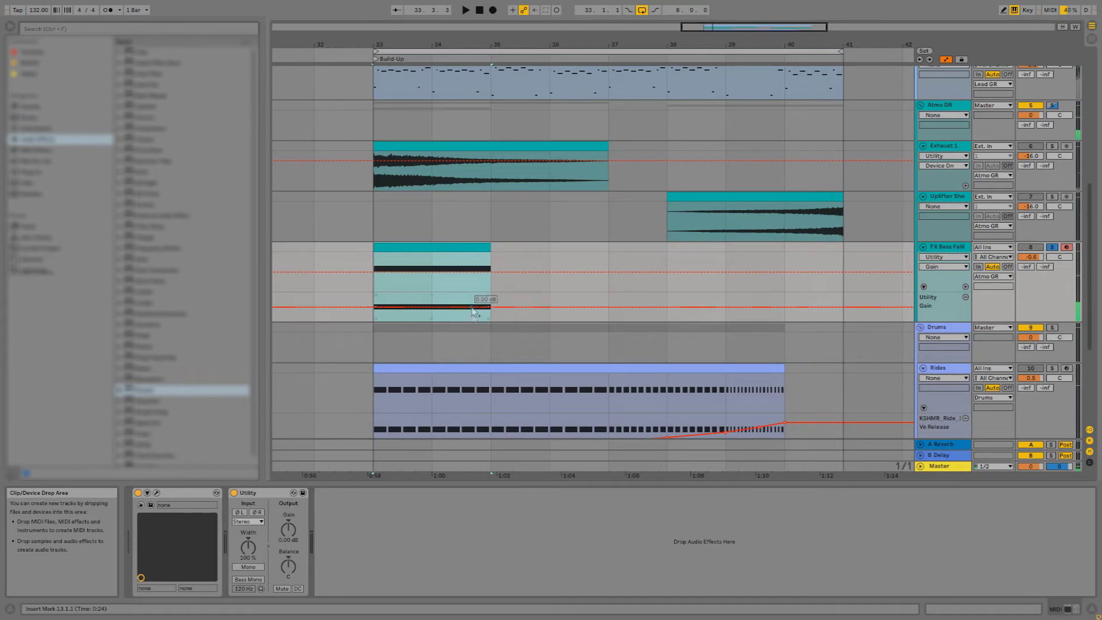
Automate the FX Bass Falling Utility Gain to fade down just before bar 35, and unsolo the track for playback
left_click(473, 308)
left_click_drag(491, 307, 491, 326)
key("space")
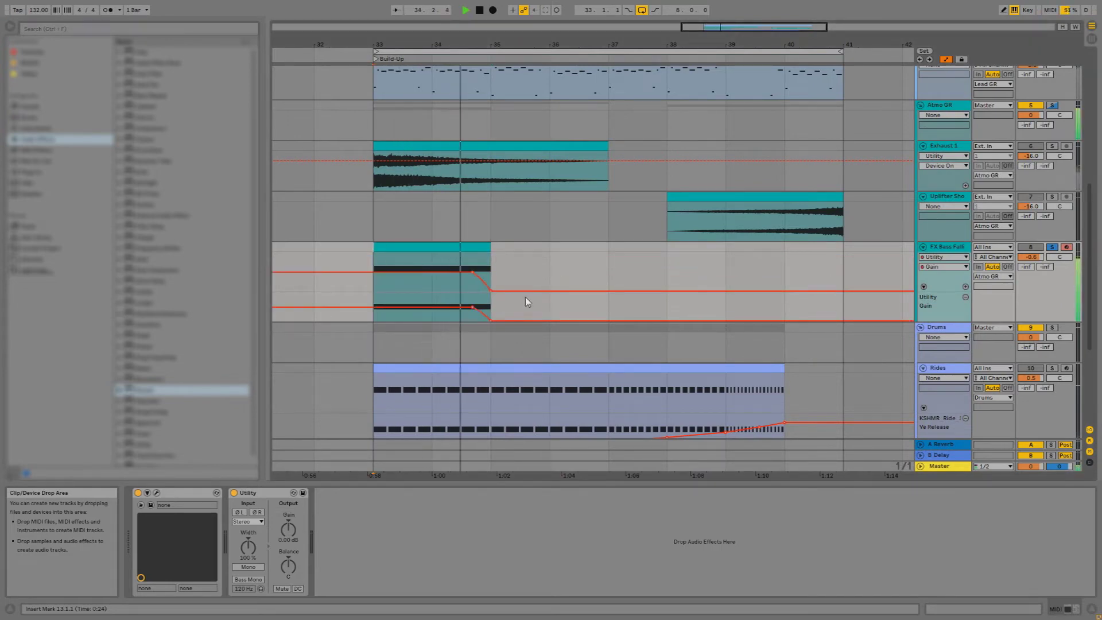
left_click(1052, 246)
key("space")
key("space")
left_click(441, 255)
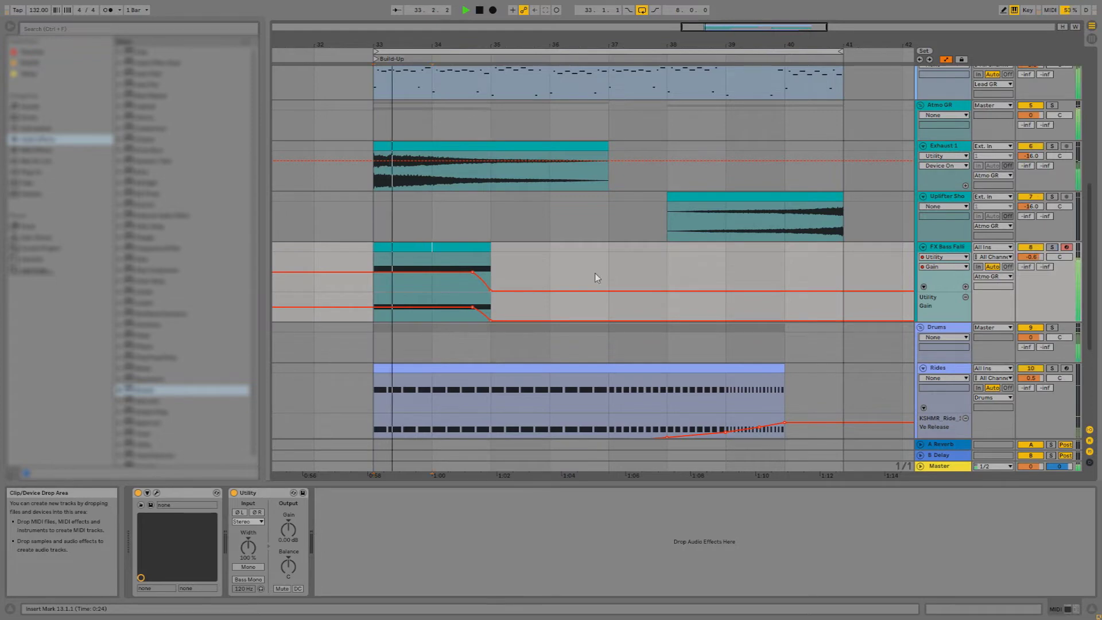
Set the FX Bass Falling track's main automation display to None, keeping only its Utility Gain lane
left_click(945, 257)
left_click(941, 273)
left_click(942, 256)
left_click(936, 265)
Insert a new MIDI track below Rides inside the Drums group
left_click(714, 51)
scroll(713, 53, "down", 2)
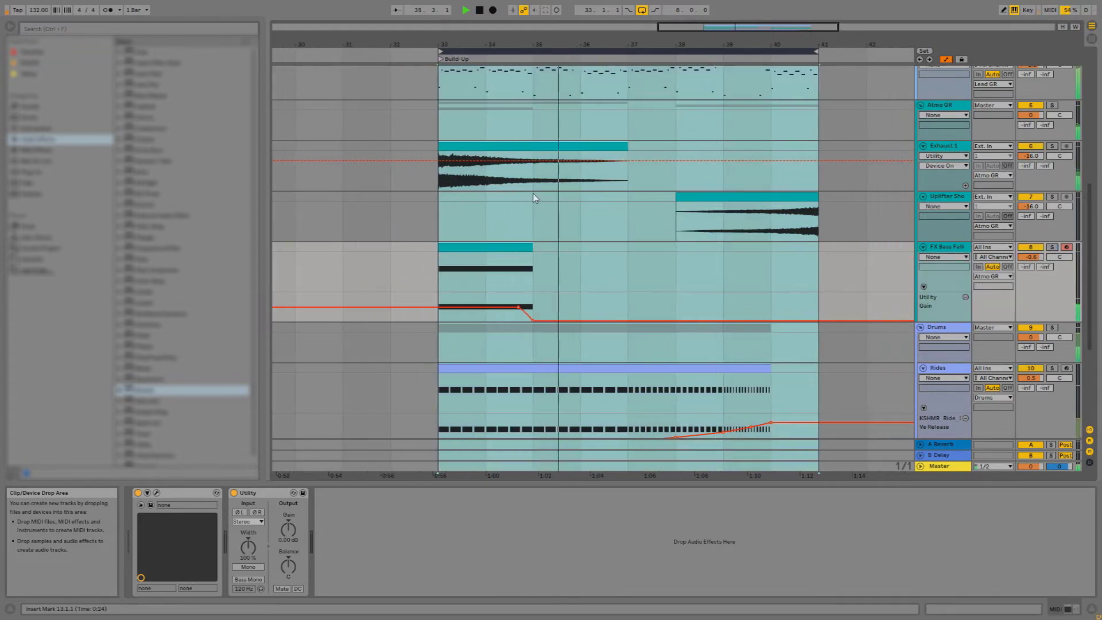
scroll(568, 264, "down", 6)
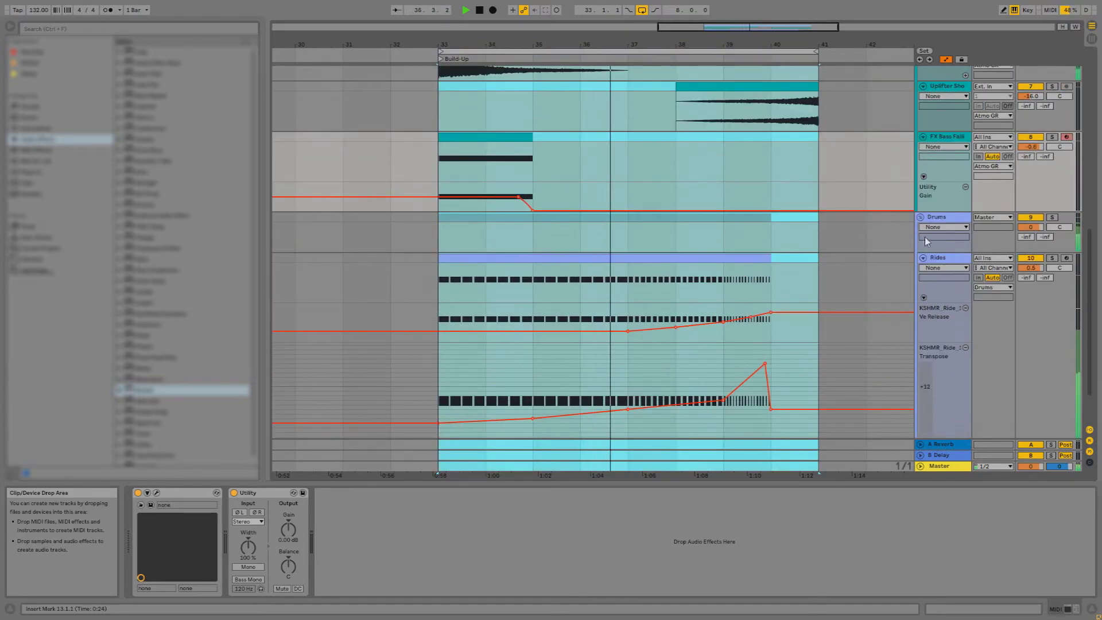
left_click(930, 240)
scroll(953, 222, "down", 3)
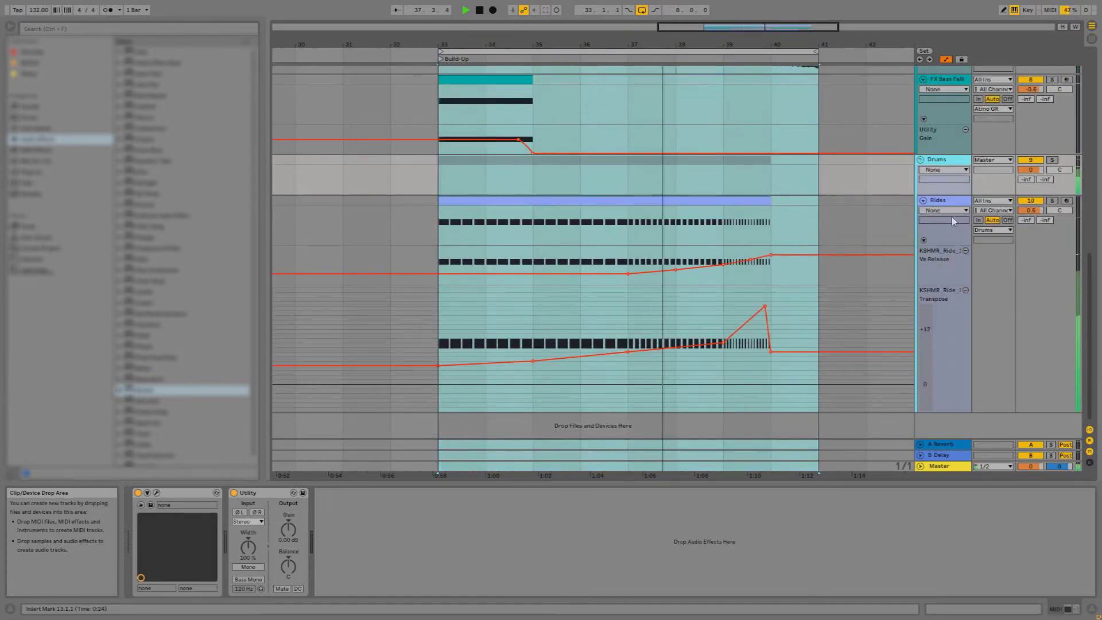
right_click(955, 222)
left_click(786, 313)
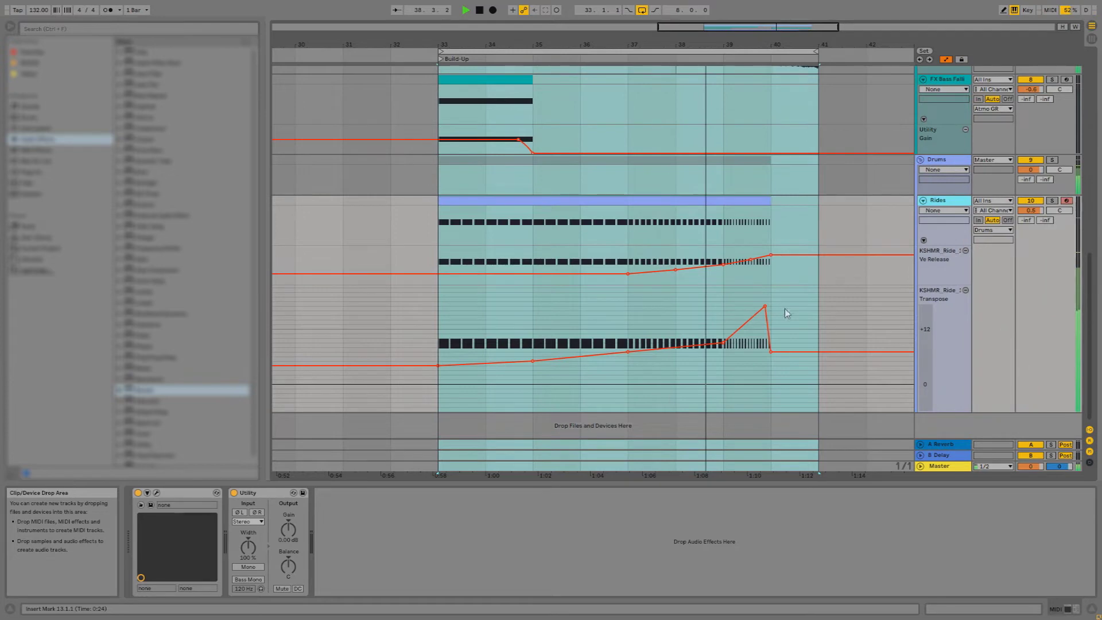
key("ctrl+shift+t")
Reshape the Rides Ve Release automation so it steps up at bar 37 and ramps towards bar 40
left_click_drag(628, 238, 784, 258)
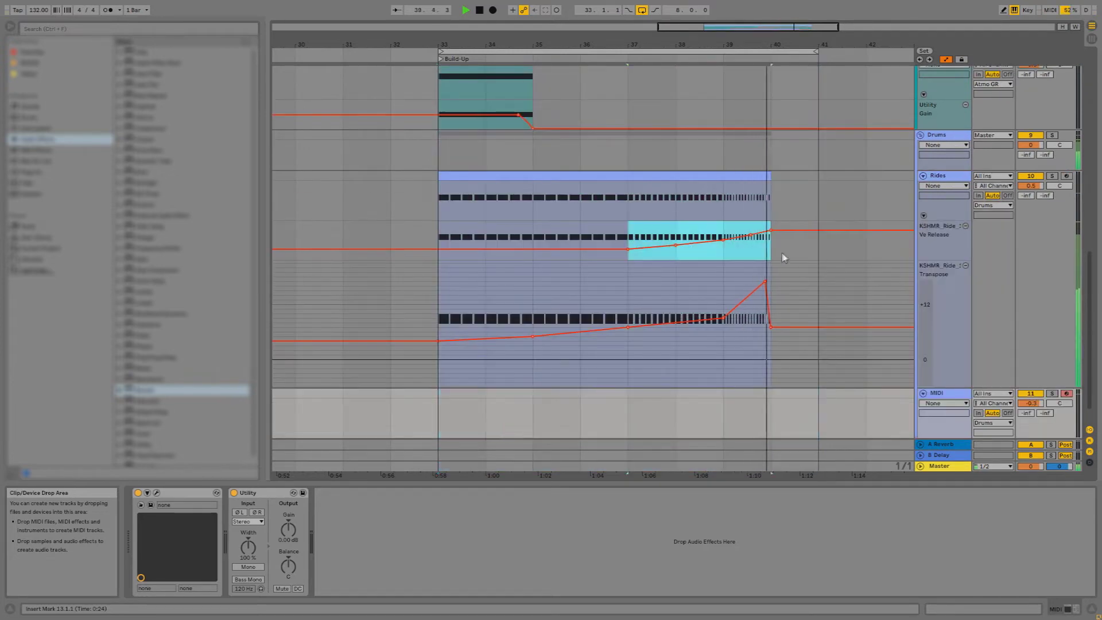
left_click(629, 232)
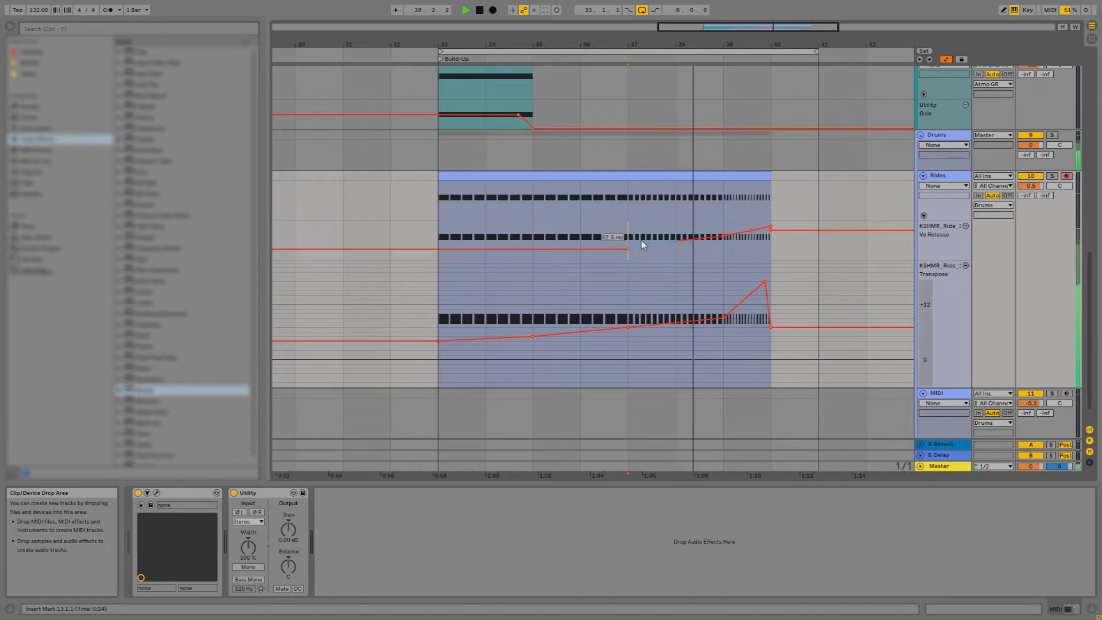
left_click(643, 245)
scroll(877, 254, "down", 1)
left_click_drag(926, 276, 927, 310)
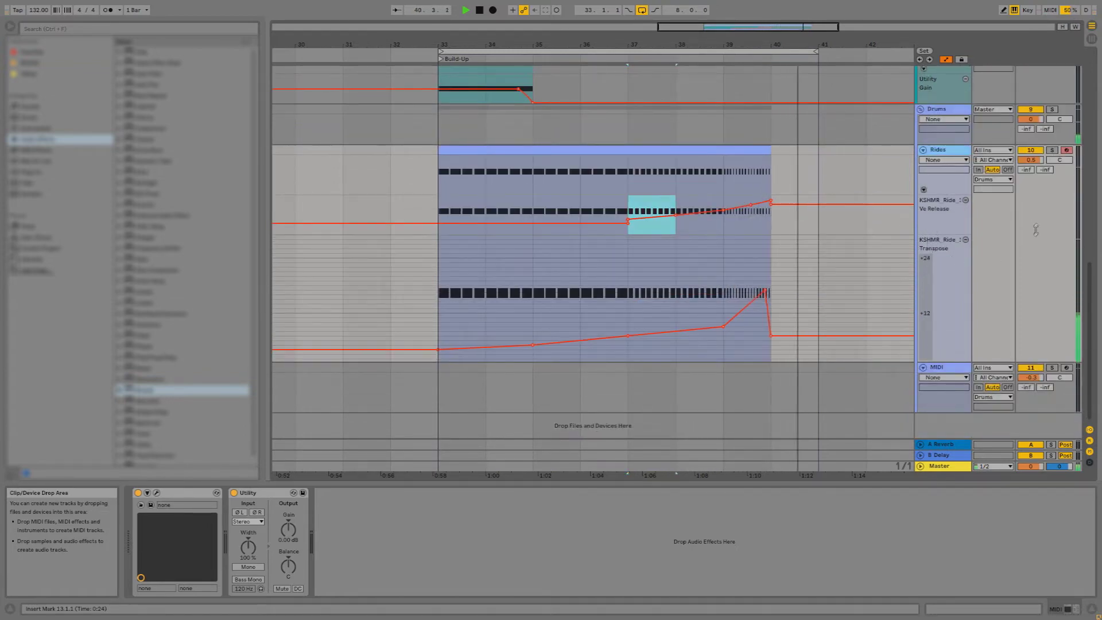
scroll(1036, 230, "up", 2)
left_click(724, 230)
Stop playback and insert an audio track below the new MIDI track in the Drums group
scroll(546, 151, "up", 3)
left_click(528, 164)
scroll(571, 174, "up", 2)
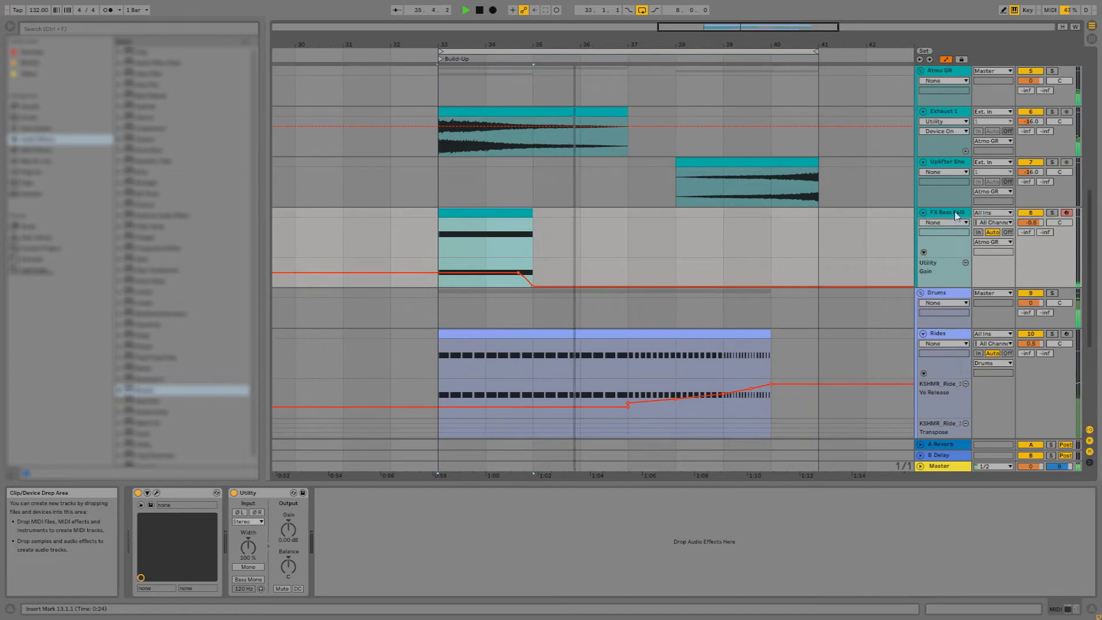
scroll(949, 271, "down", 8)
left_click(505, 370)
key("space")
right_click(955, 371)
left_click(992, 454)
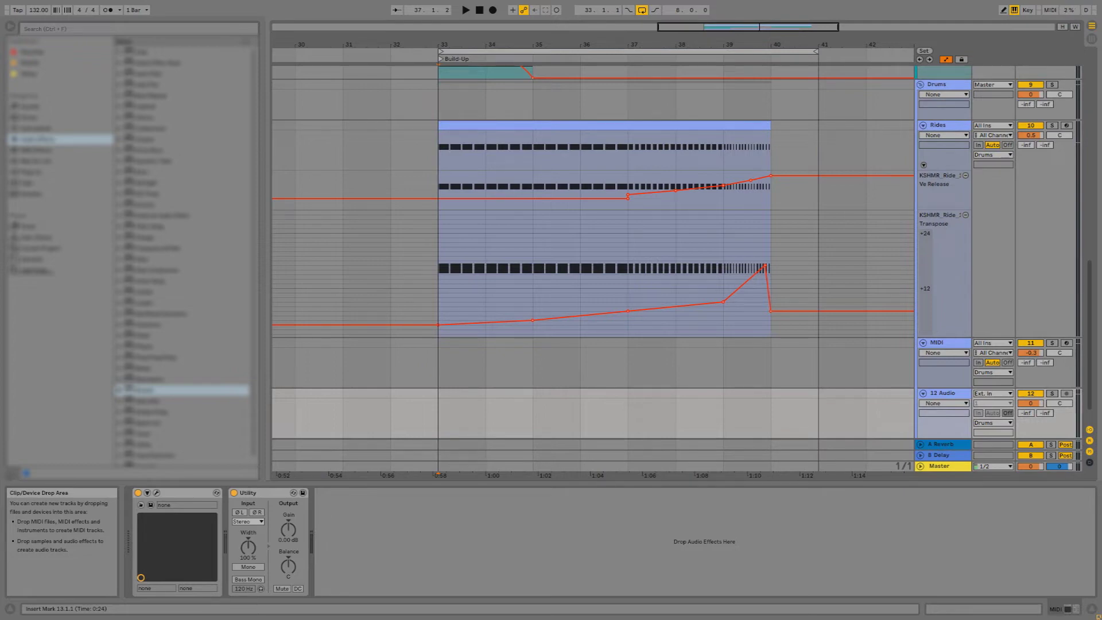
Place a snare roll sample on the new audio track from bar 33 and rename the track Snare Roll 1
left_click_drag(144, 390, 465, 393)
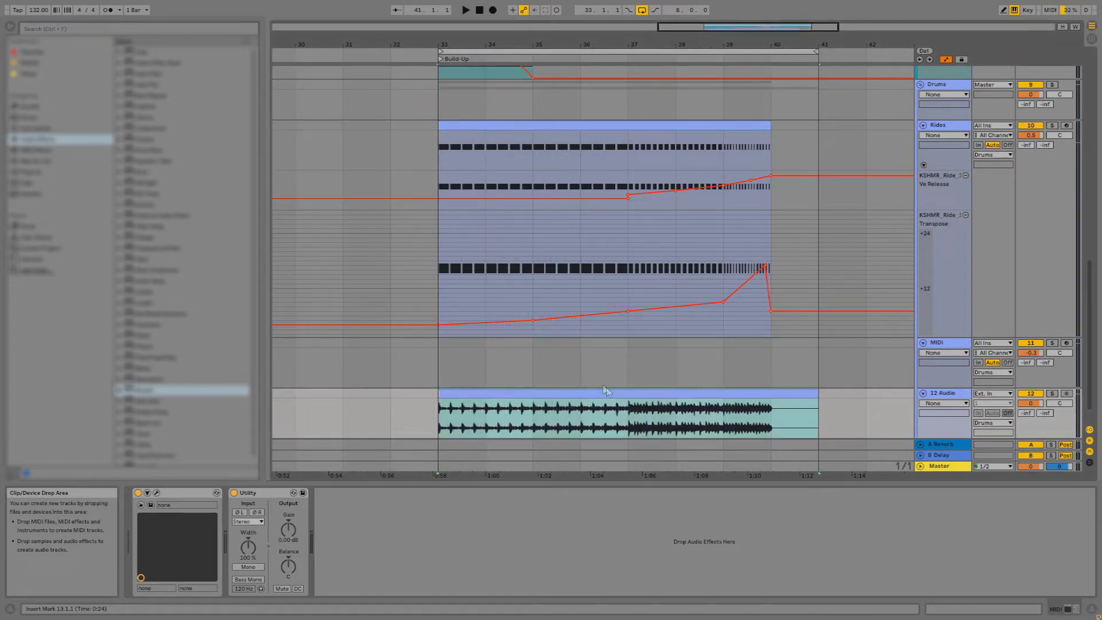
key("space")
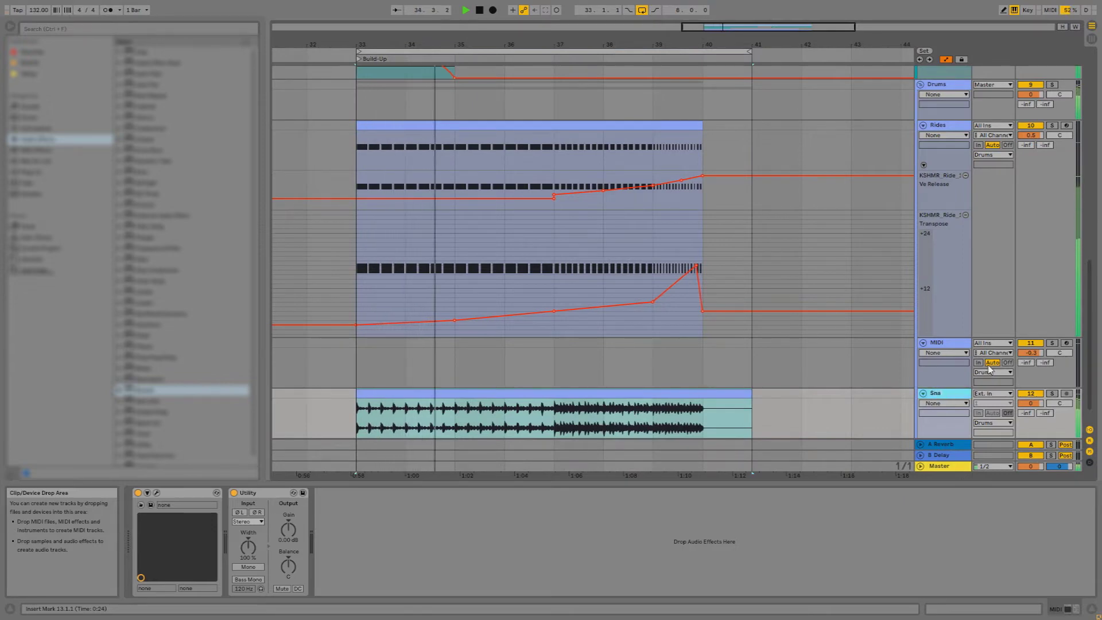
type("Snare Roll")
key("Return")
key("space")
left_click(595, 395)
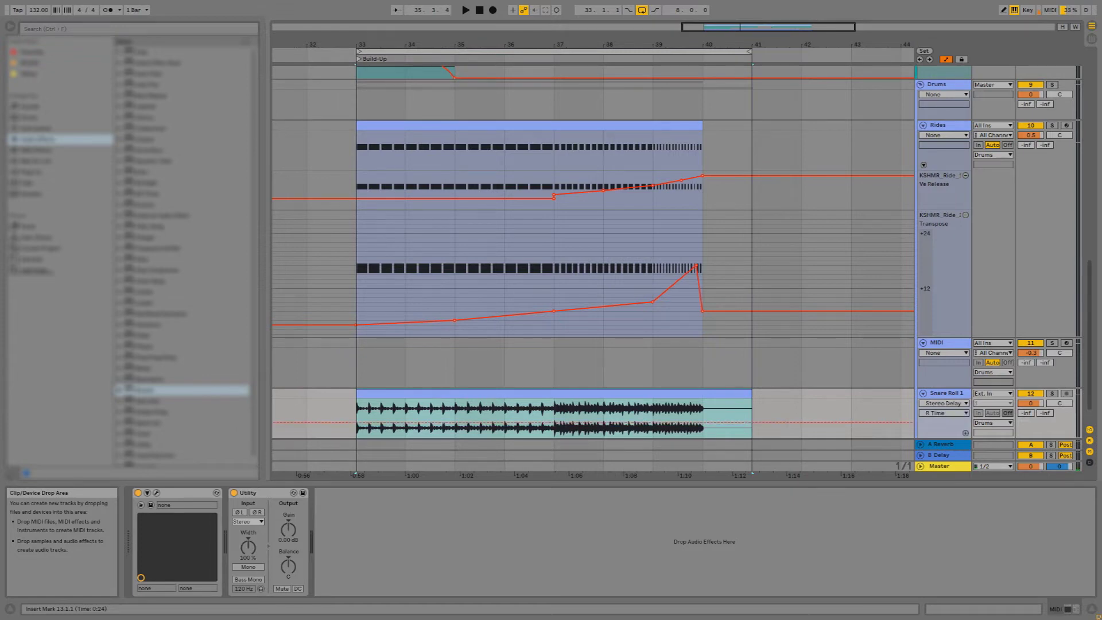
key("space")
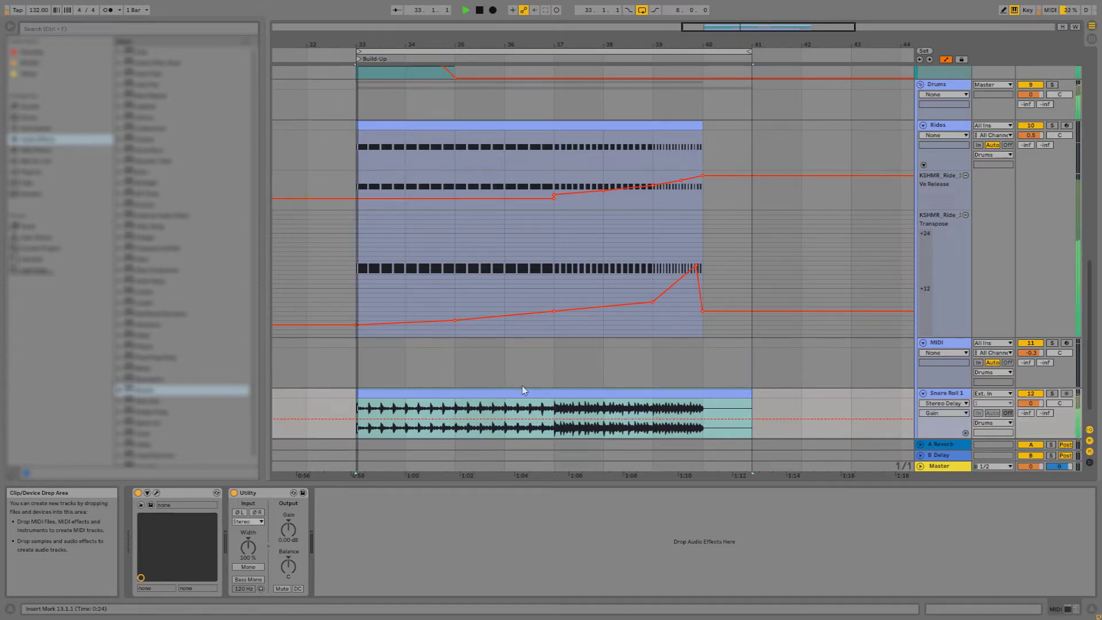
Move the Snare Roll 1 track ahead of the empty MIDI track
key("Tab")
left_click_drag(827, 30, 770, 30)
left_click_drag(790, 291, 787, 290)
key("Tab")
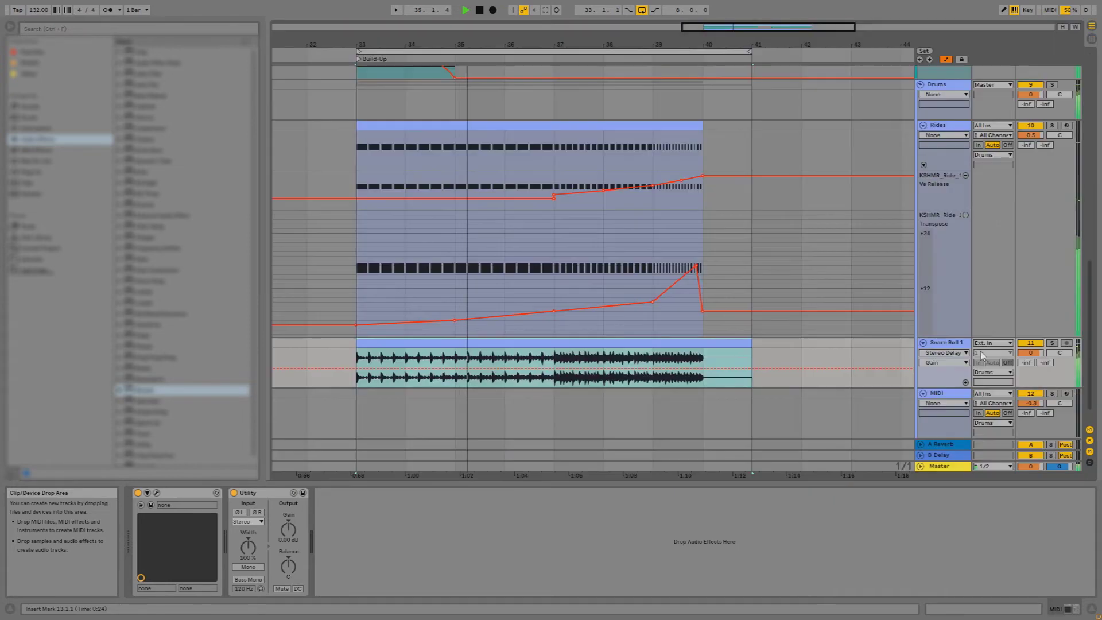
Group the Snare Roll 1 and MIDI tracks and name the group Snare Roll GR
left_click(949, 398)
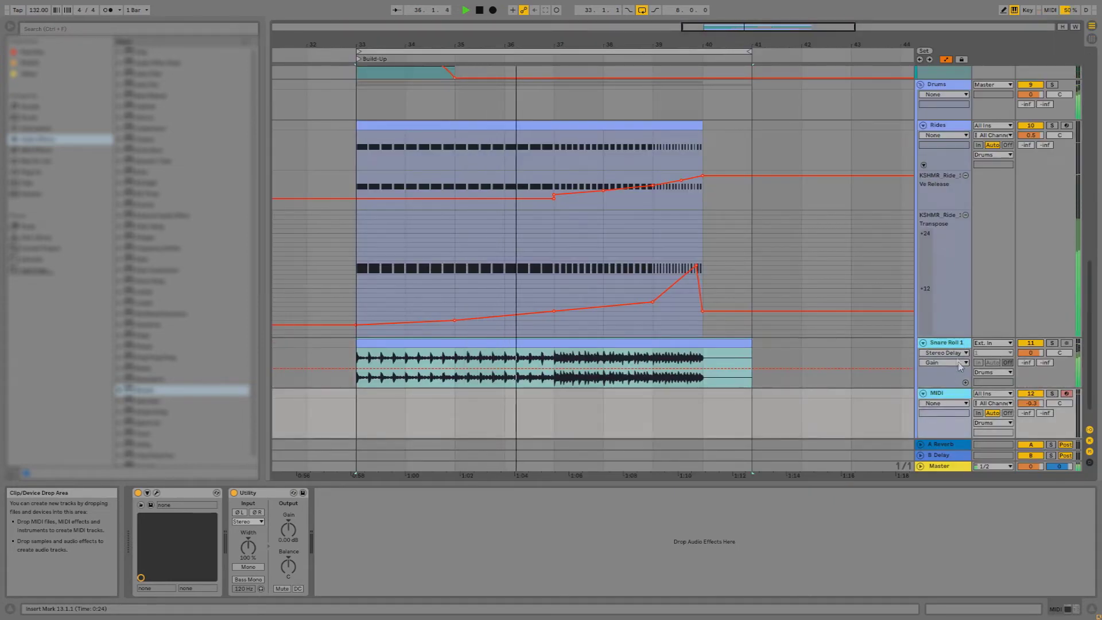
key("ctrl+g")
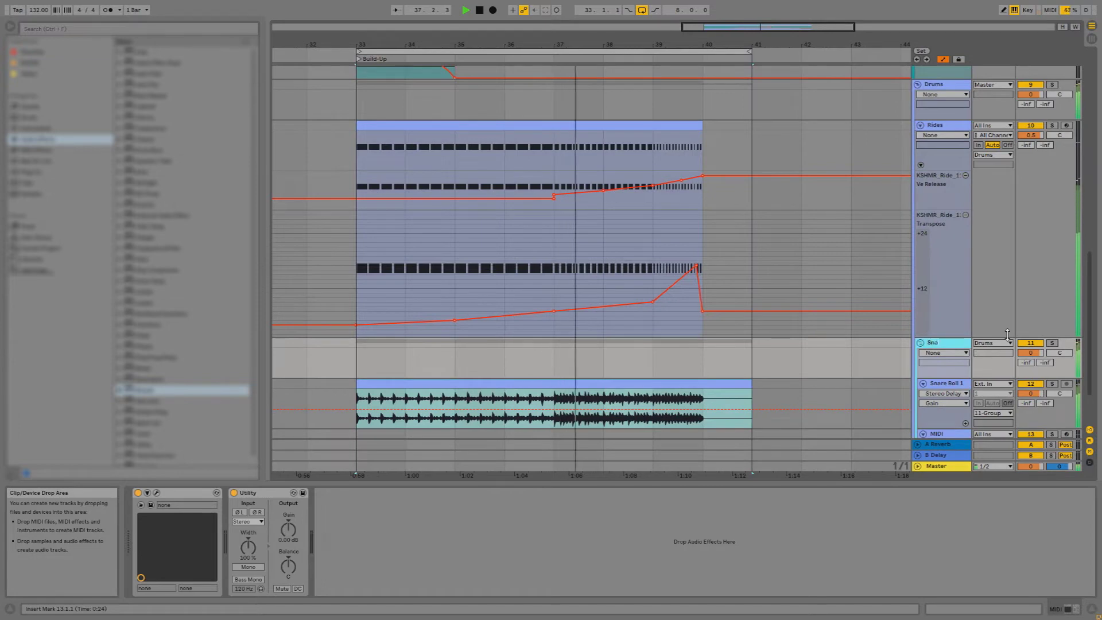
key("ctrl+r")
type("Snare Roll")
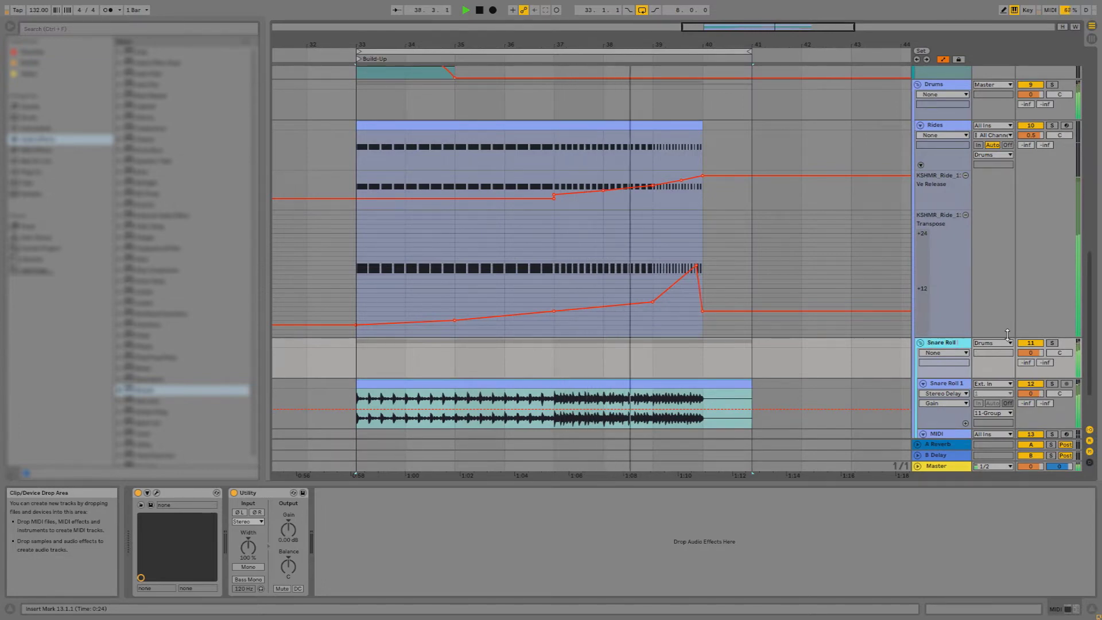
type(" GR")
key("Return")
scroll(896, 322, "down", 3)
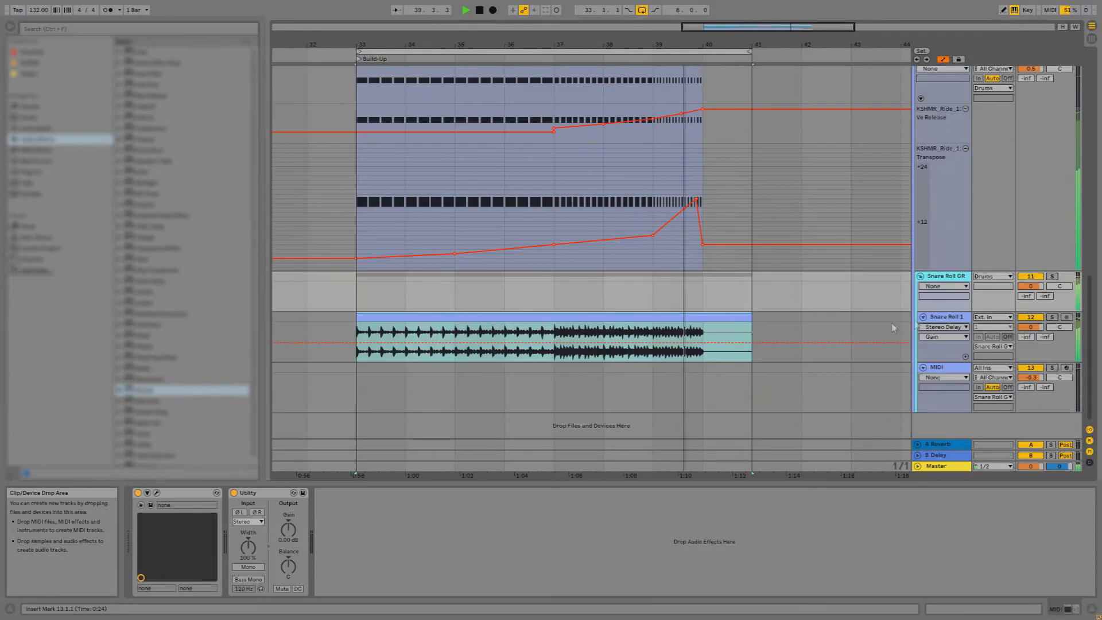
Try teal and green as the Snare Roll GR group's color
right_click(948, 277)
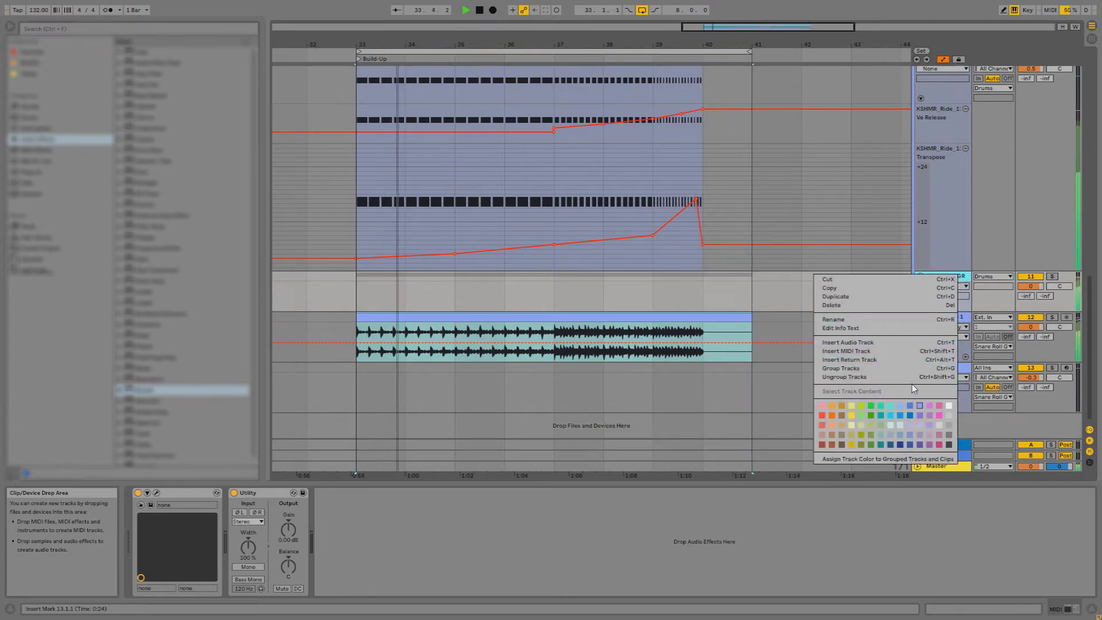
left_click(880, 421)
right_click(955, 275)
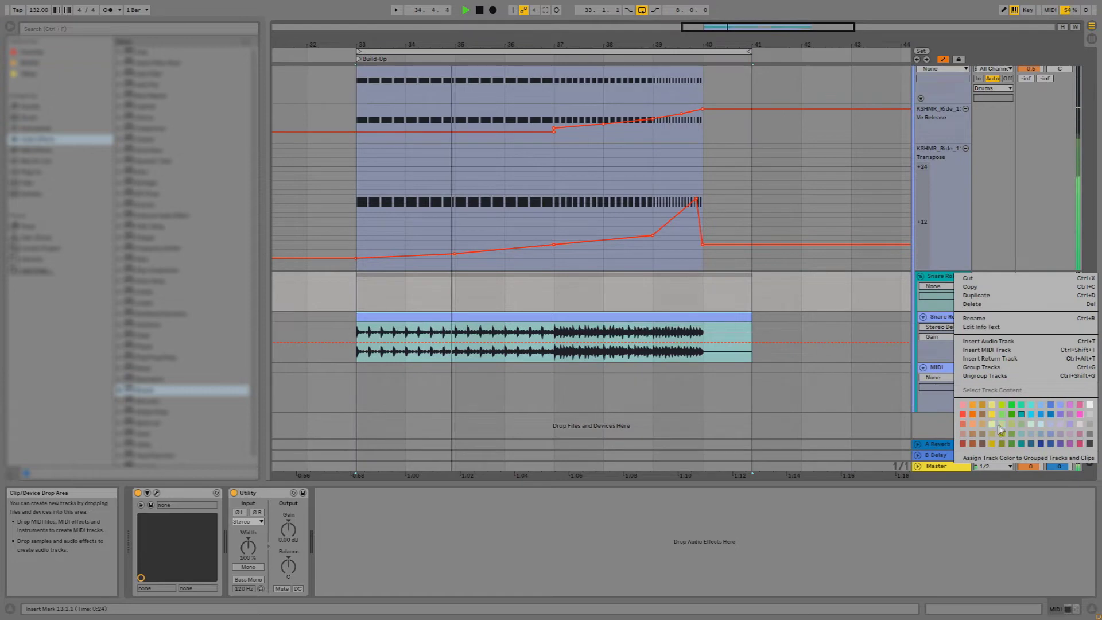
left_click(1003, 417)
Color the Snare Roll GR group purple and assign that color to its grouped tracks and clips
right_click(958, 281)
left_click(1071, 424)
right_click(964, 281)
left_click(1071, 424)
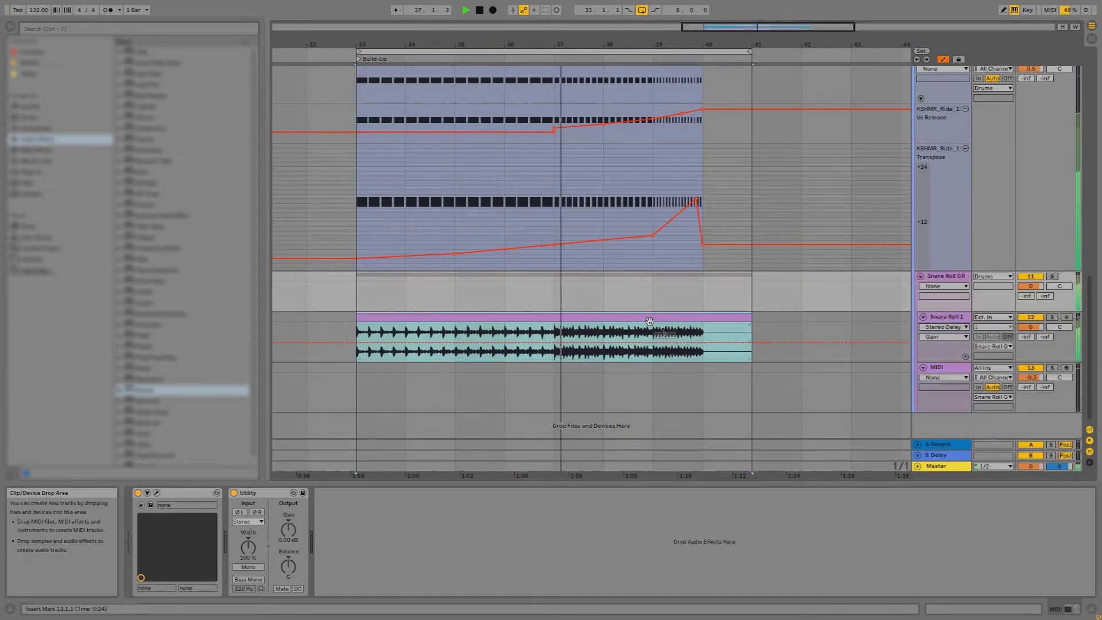
Fit the view to the build-up loop, place the insert point at bar 33 on the MIDI track, and stop playback
left_click(508, 367)
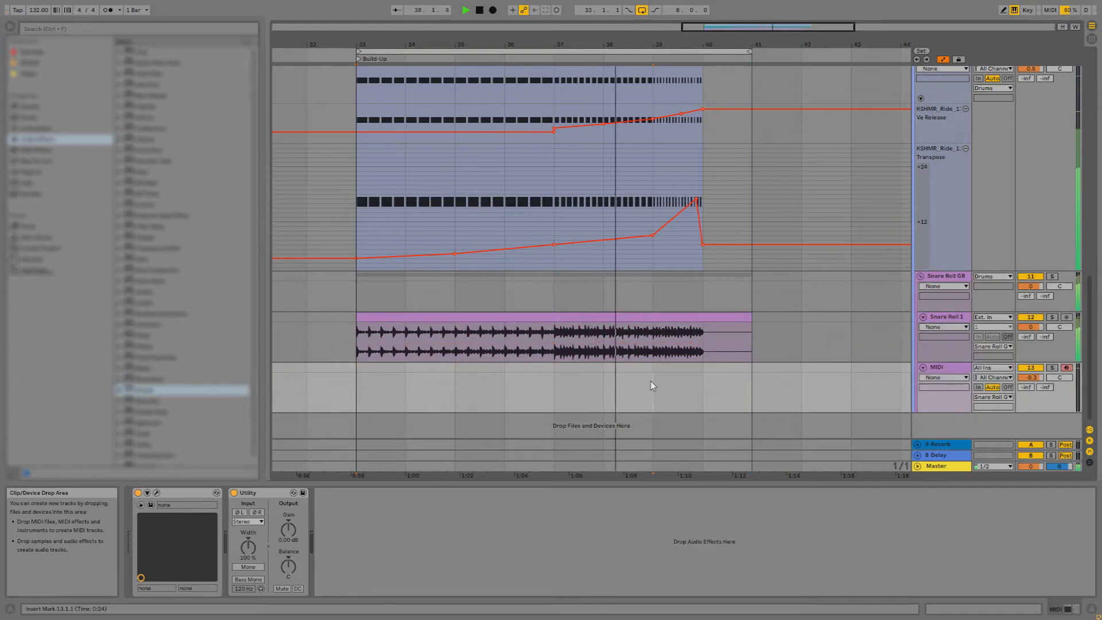
left_click(580, 51)
key("z")
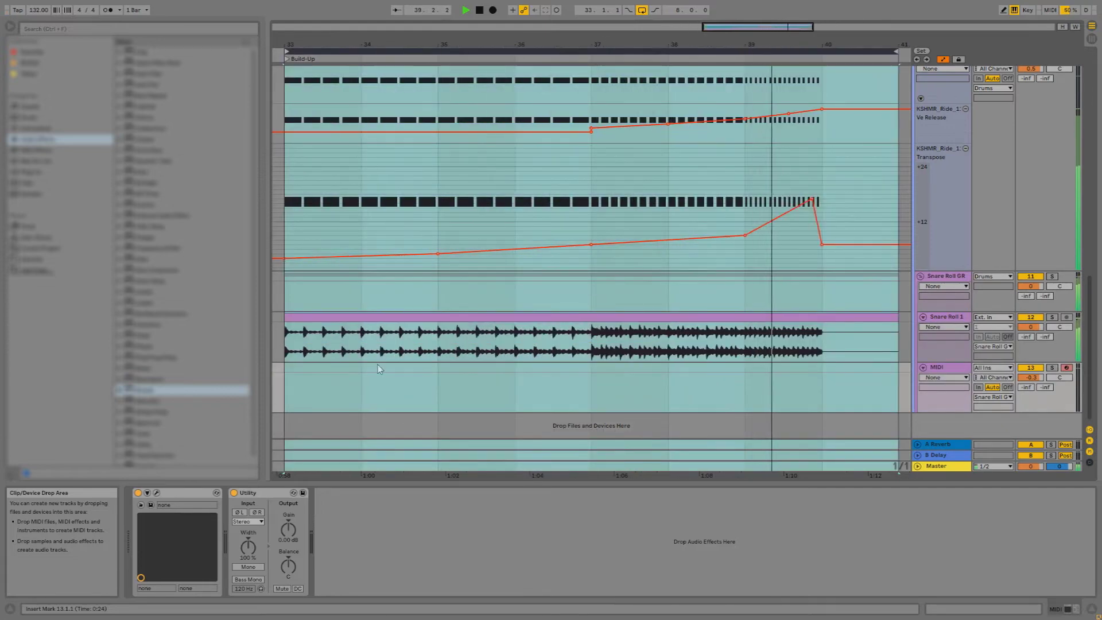
left_click(275, 389)
key("Tab")
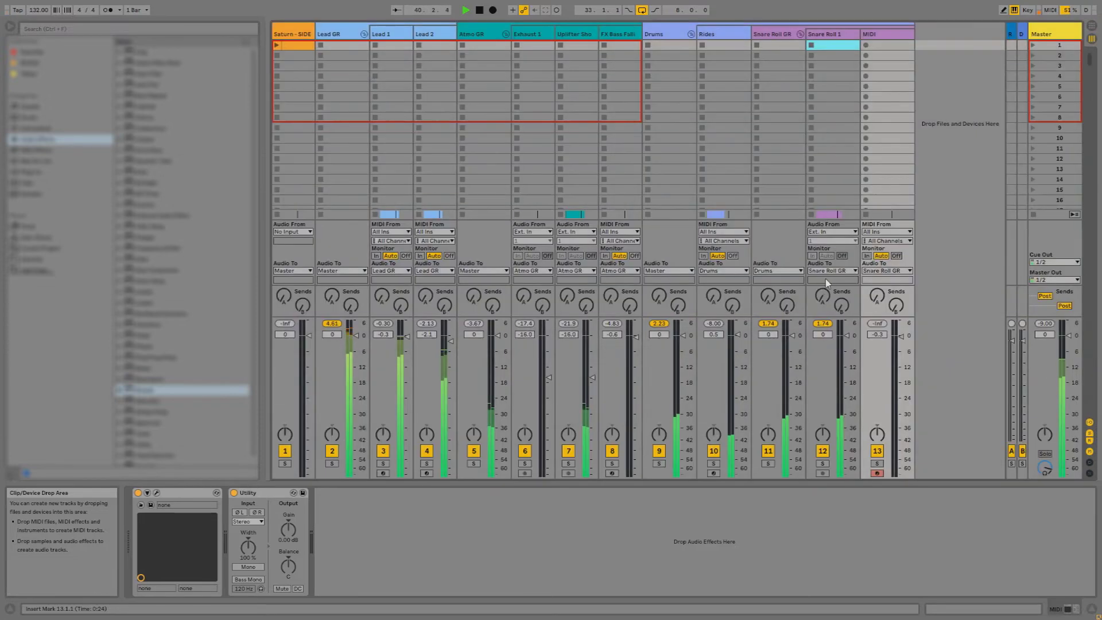
key("Tab")
key("space")
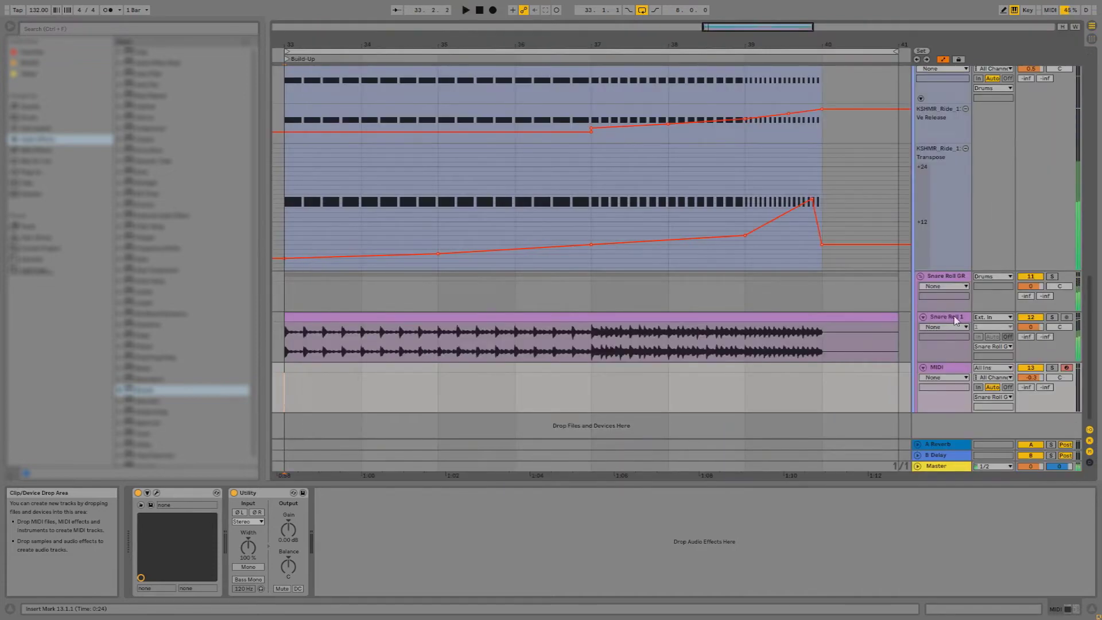
Rename the MIDI track Snare Roll 2 and solo the Snare Roll GR group
left_click(956, 360)
left_click(955, 370)
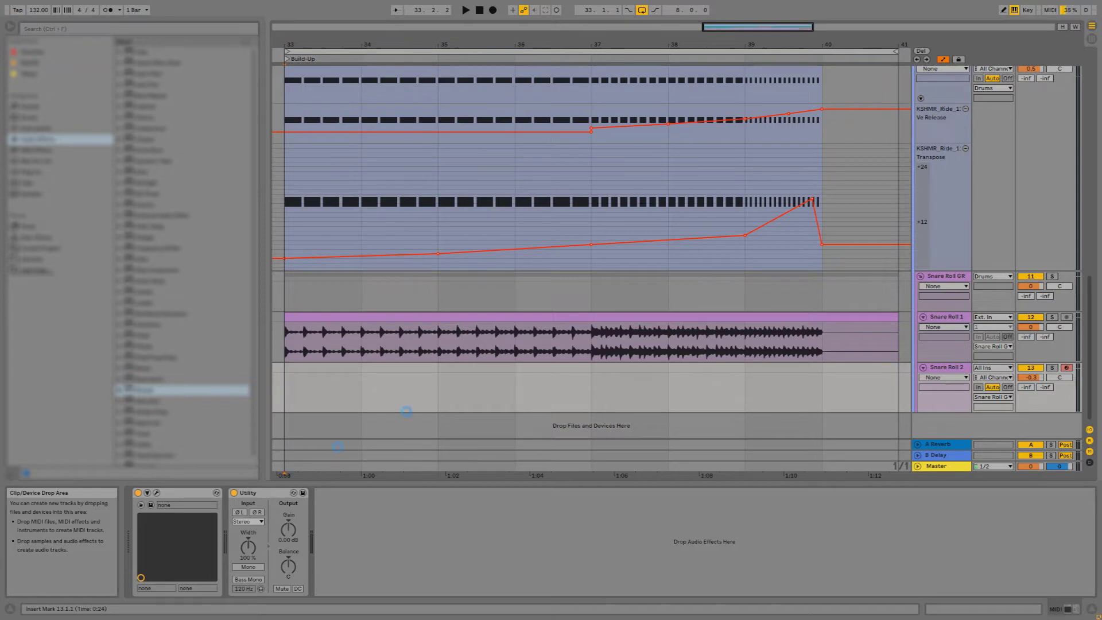
left_click_drag(298, 366, 876, 372)
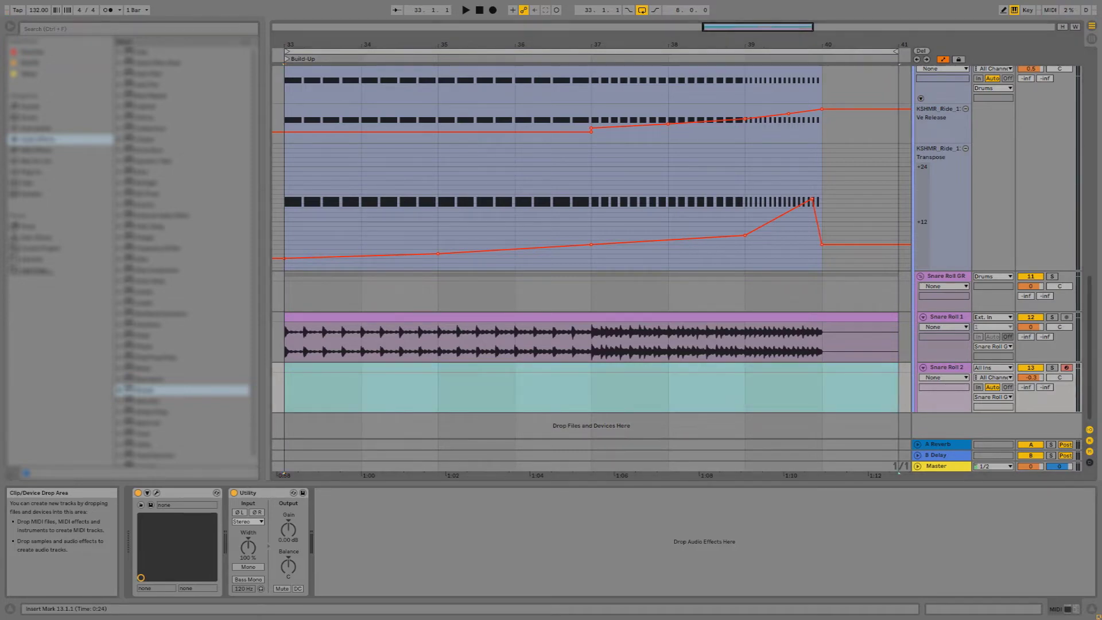
key("space")
left_click(310, 370)
left_click(1053, 277)
Insert an eight-bar MIDI clip from bar 33 on Snare Roll 2 and draw eighth-note C3 notes across its first bar
left_click_drag(286, 384, 888, 378)
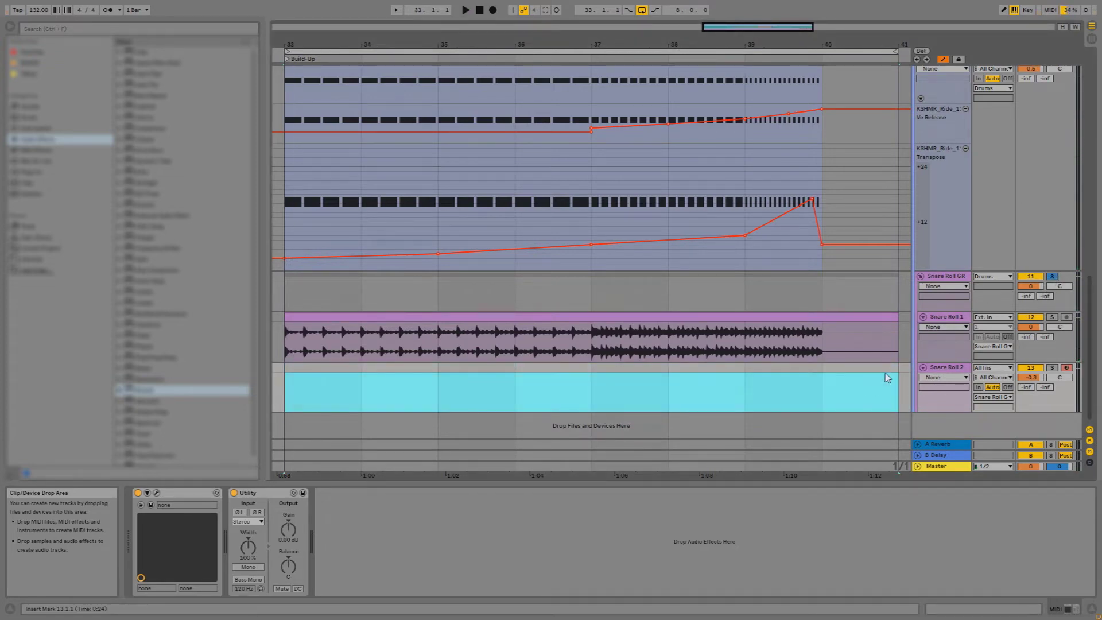
key("ctrl+shift+m")
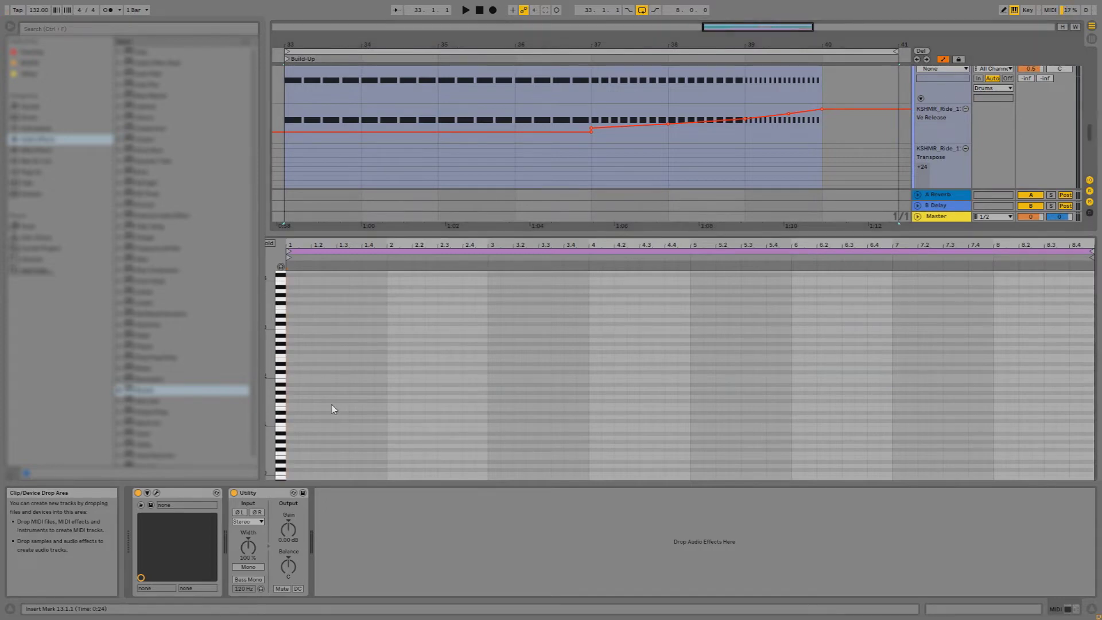
right_click(329, 345)
left_click(387, 506)
left_click_drag(269, 363, 302, 323)
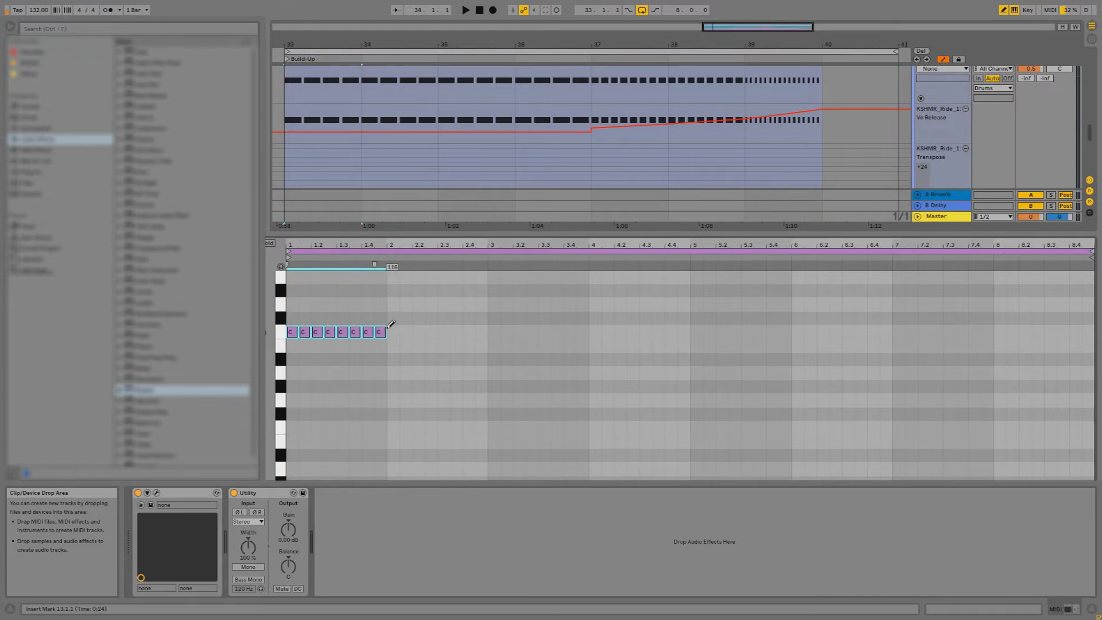
Replace the first bar's eighth notes with four quarter-note C3 notes and play Snare Roll 2 soloed
key("space")
right_click(410, 318)
left_click(456, 482)
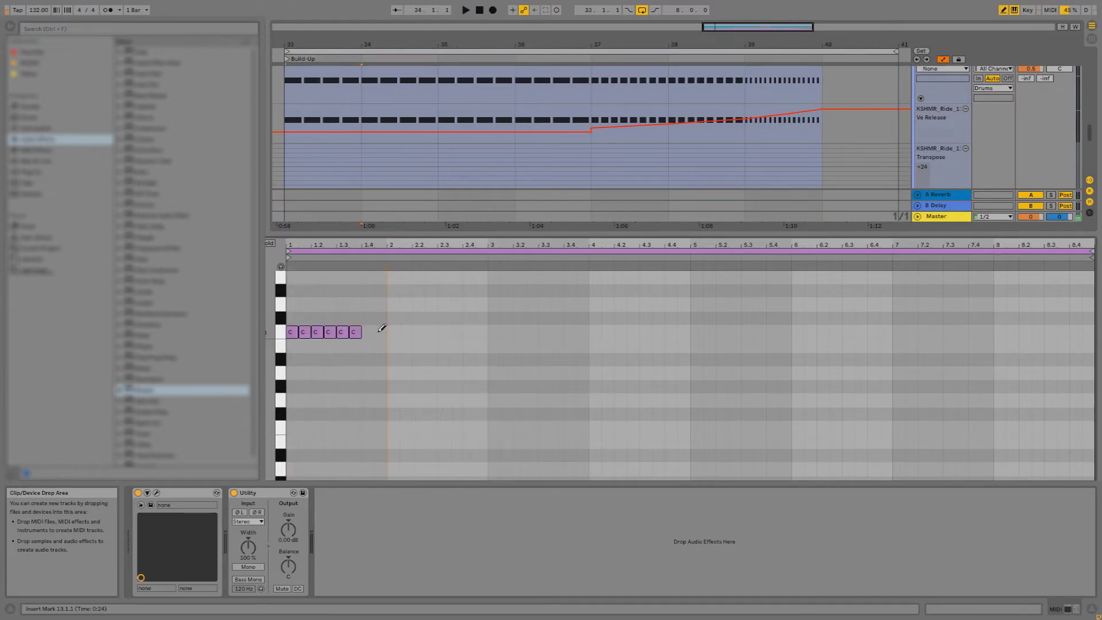
scroll(1055, 145, "down", 4)
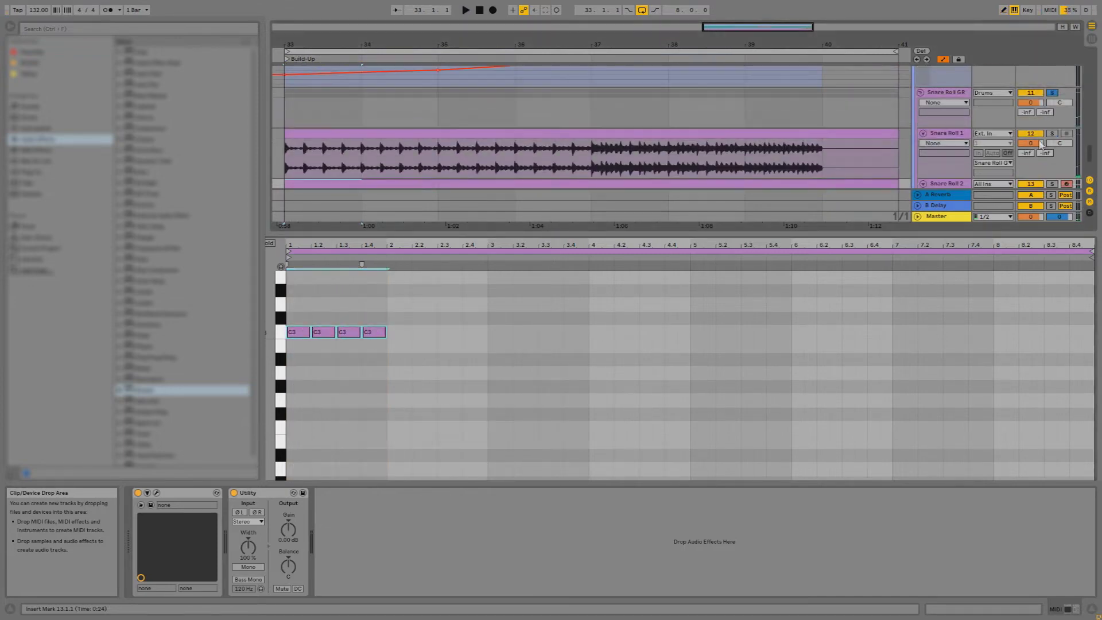
left_click_drag(413, 242, 482, 327)
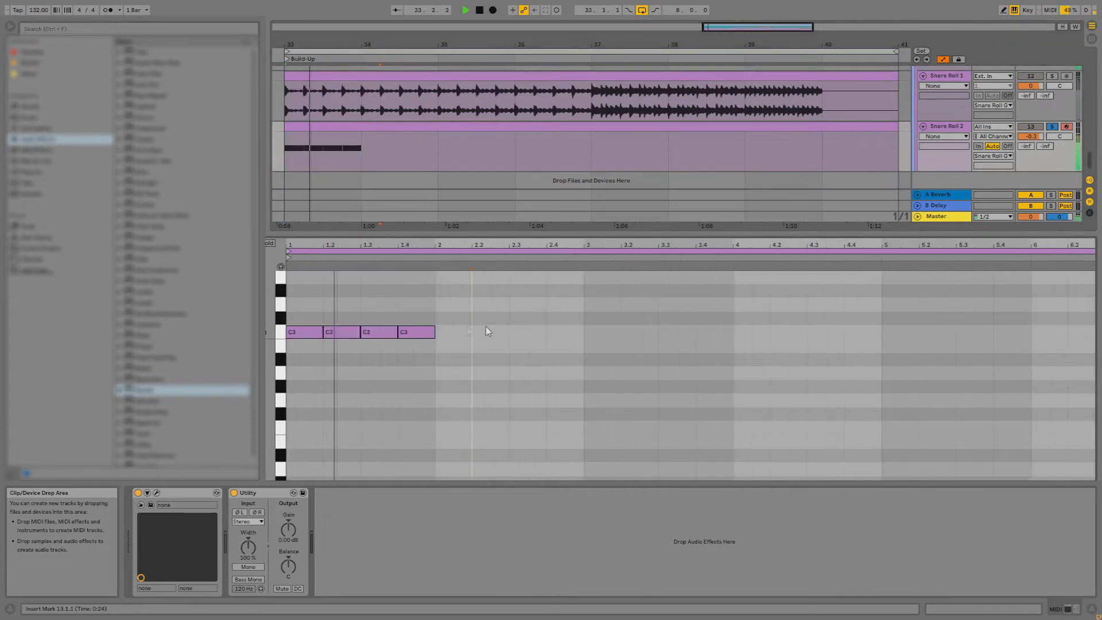
Set Snare Roll 2's volume to 0 dB and add a FabFilter Pro-L limiter with +7.2 gain
key("Tab")
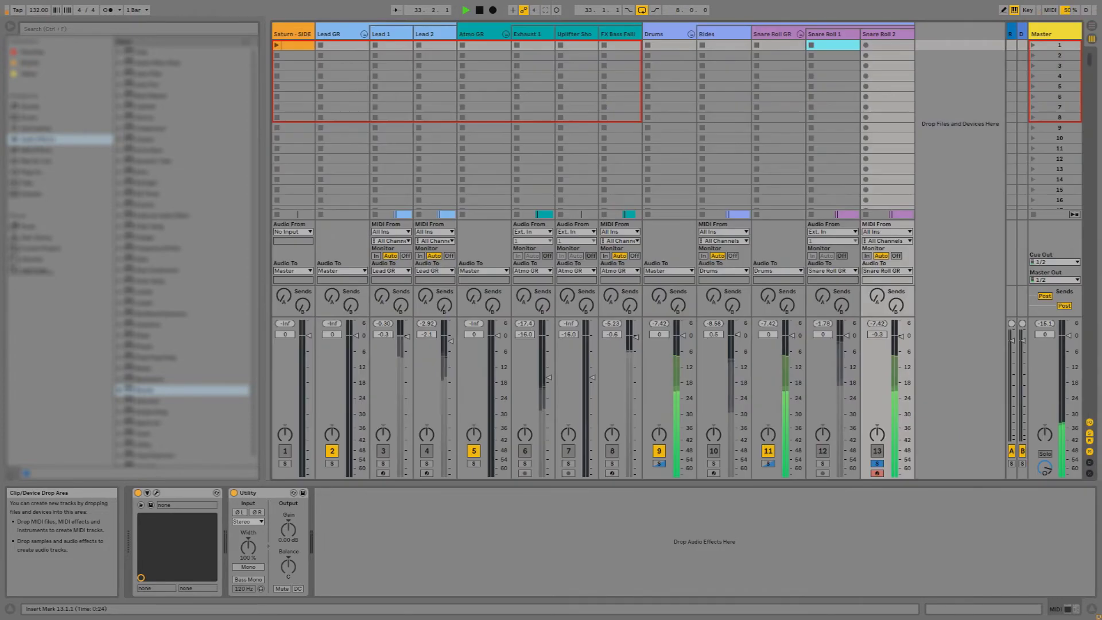
left_click_drag(905, 341, 908, 332)
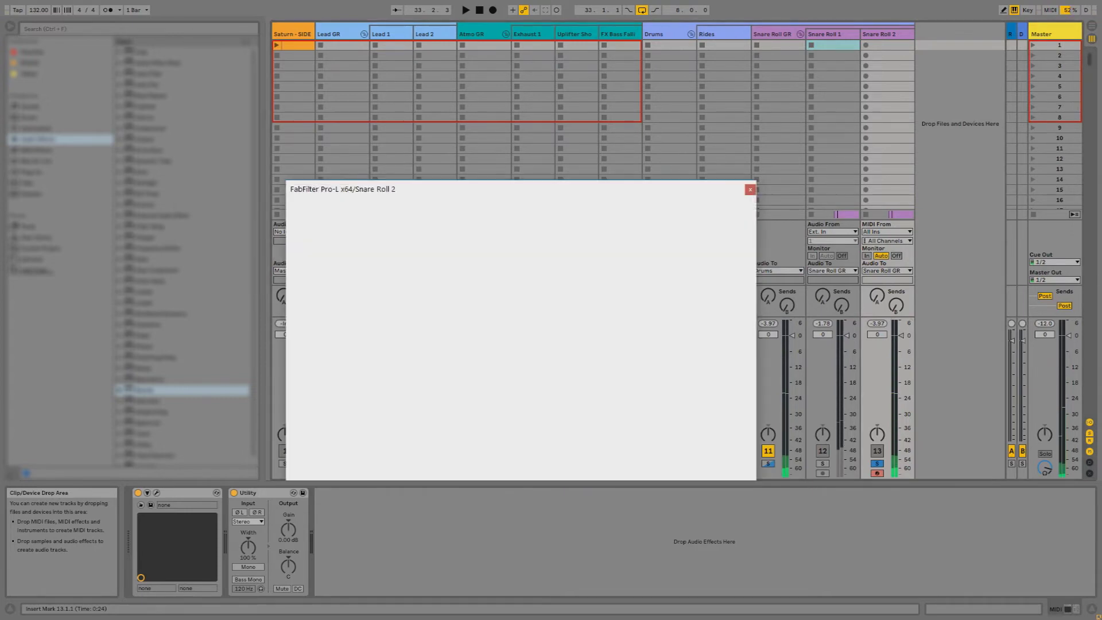
left_click_drag(313, 408, 313, 392)
key("space")
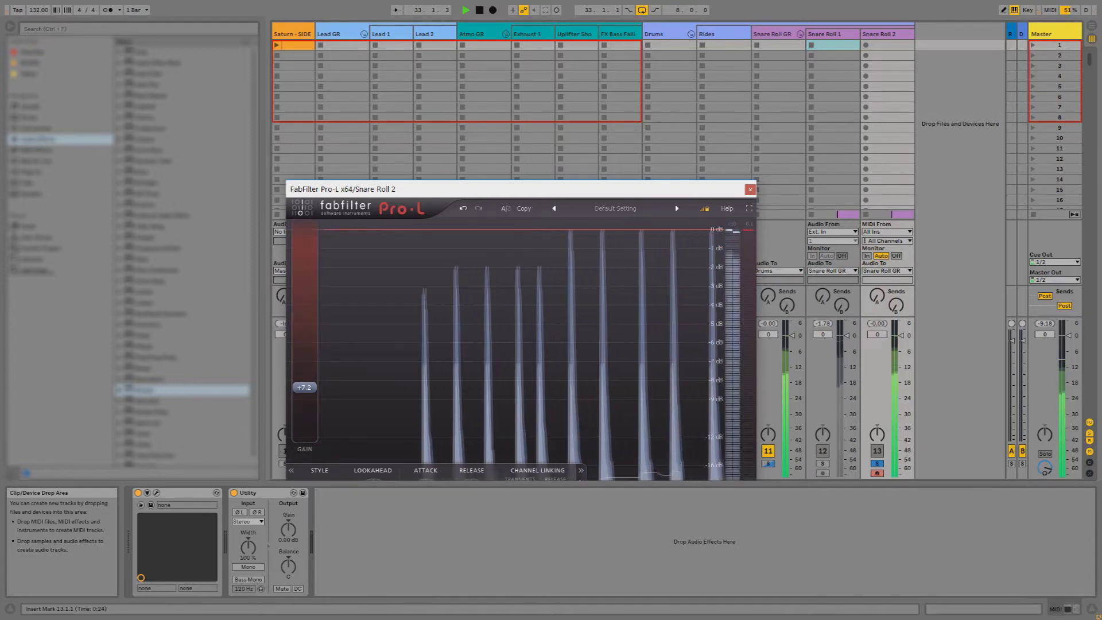
left_click(751, 190)
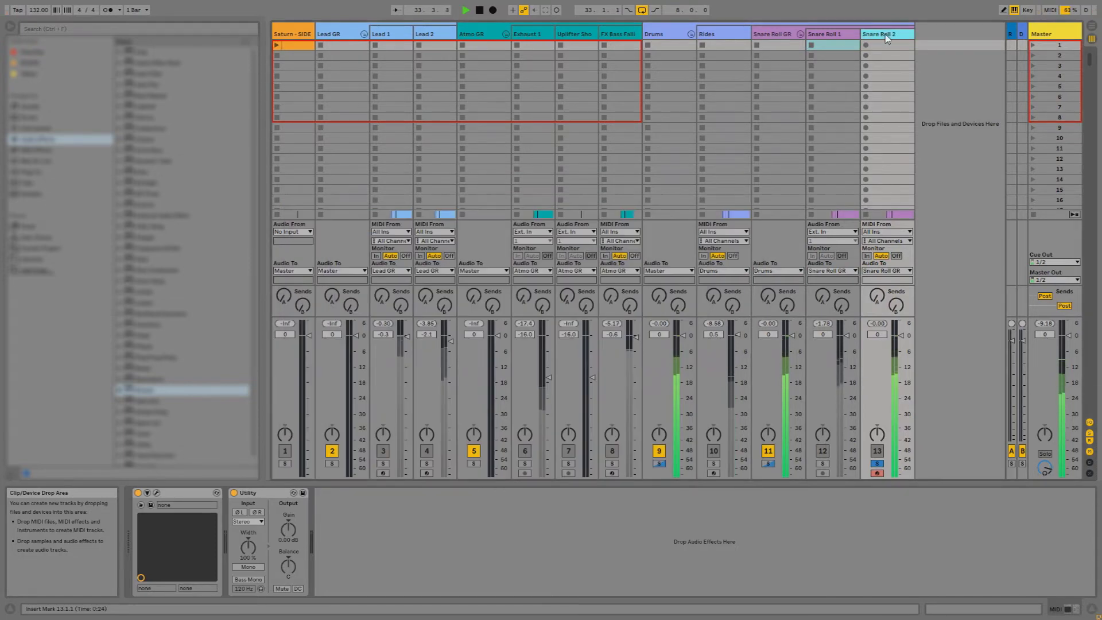
key("Tab")
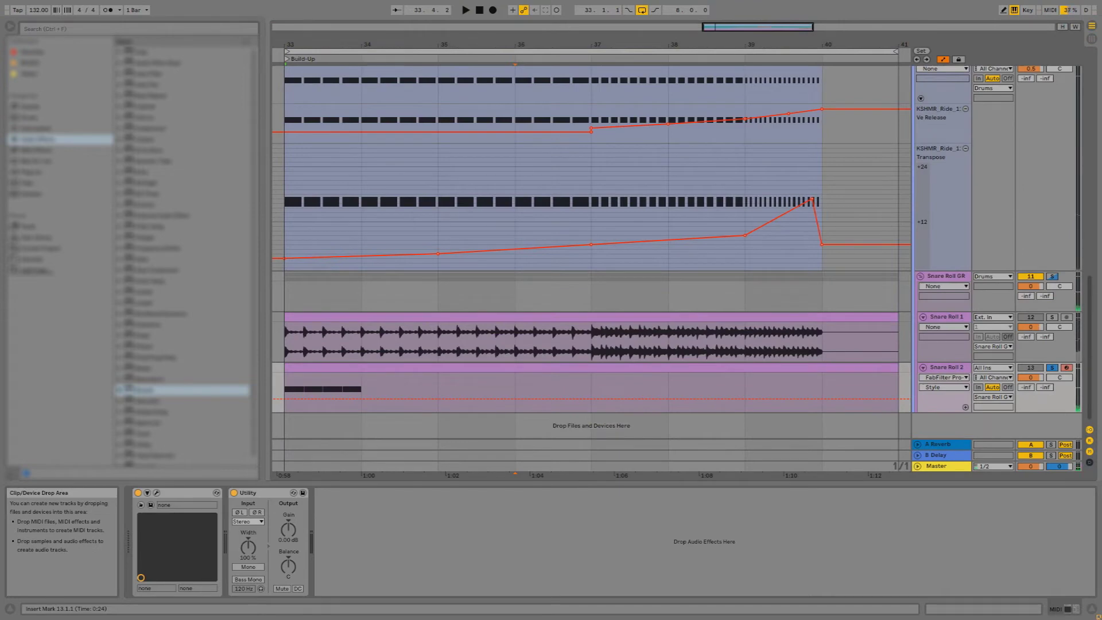
Reopen the Snare Roll 2 clip and move the fourth C3 note of bar 1 half a beat later
key("space")
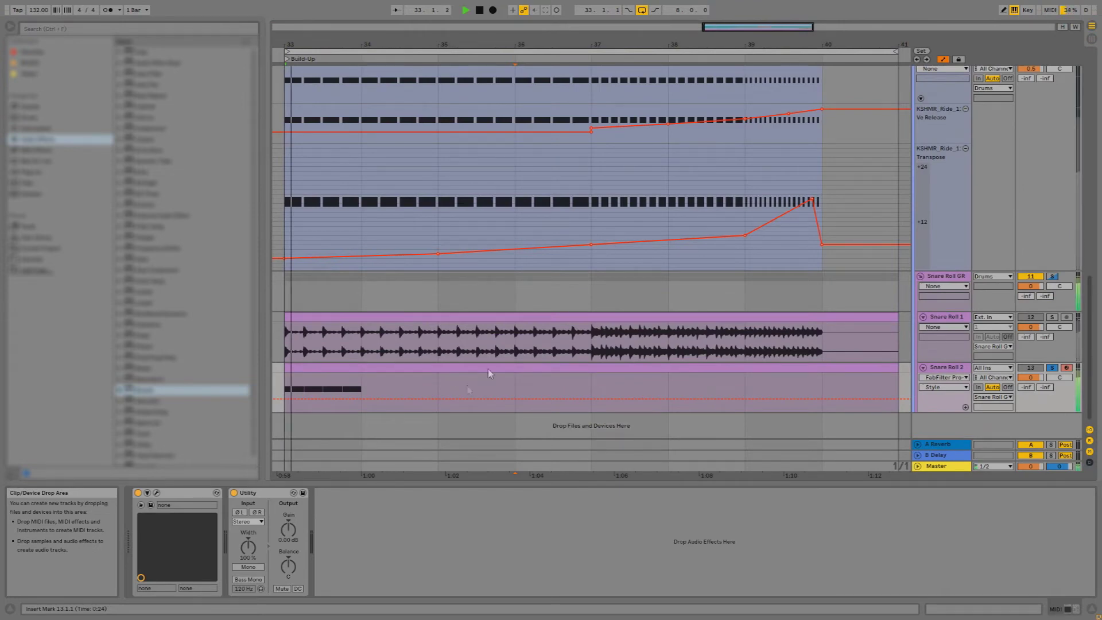
key("Tab")
key("Tab")
left_click(522, 408)
double_click(523, 407)
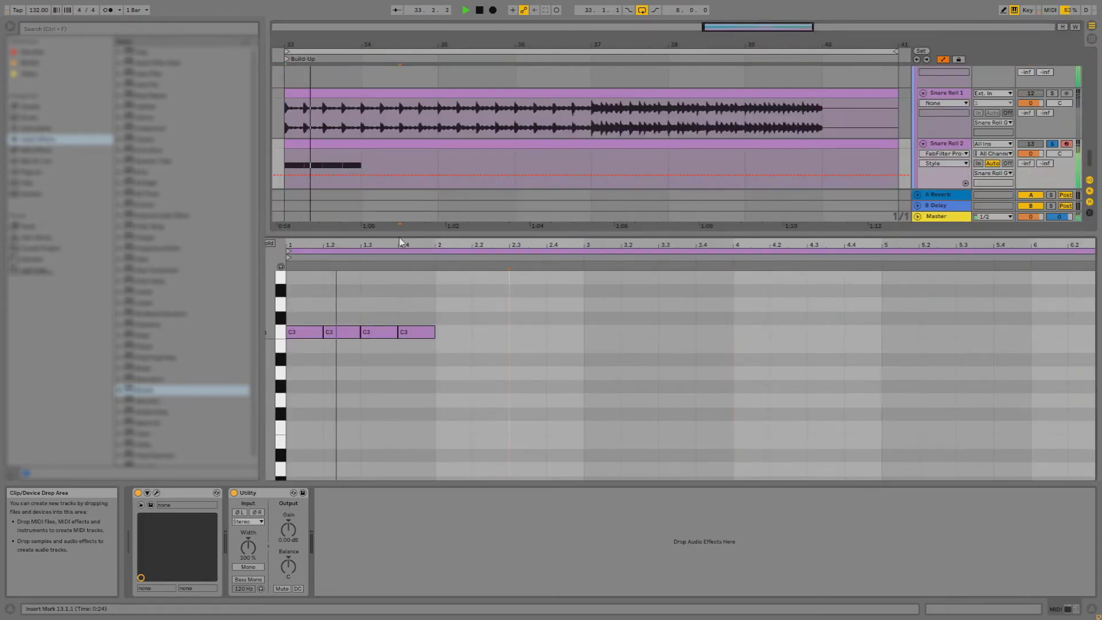
left_click_drag(400, 242, 570, 276)
right_click(560, 322)
left_click(609, 475)
right_click(556, 356)
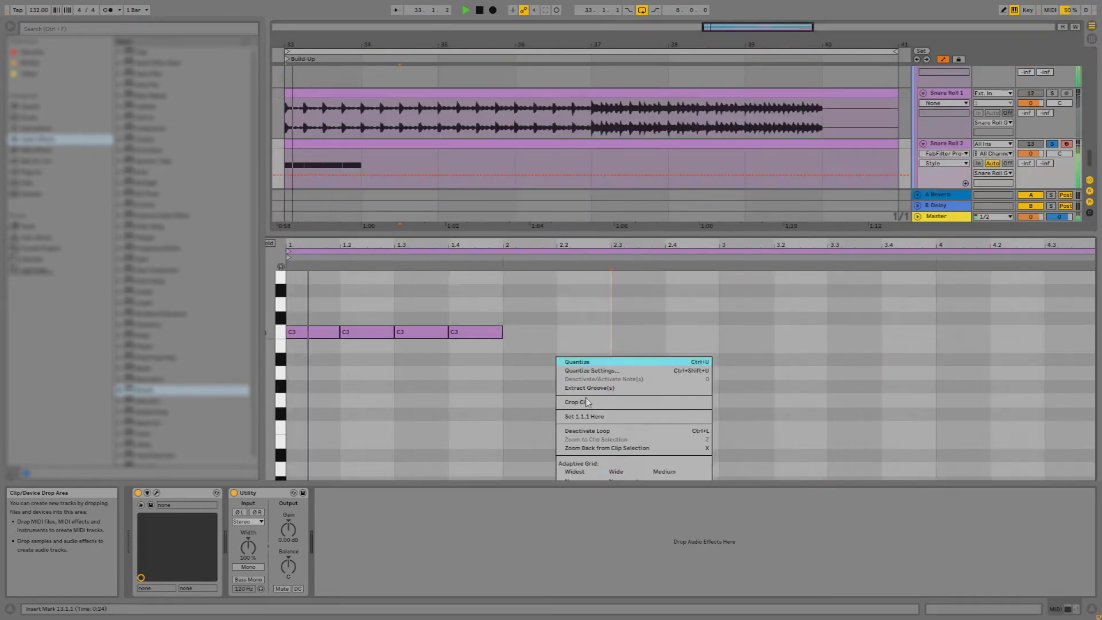
key("Escape")
left_click_drag(485, 333, 512, 333)
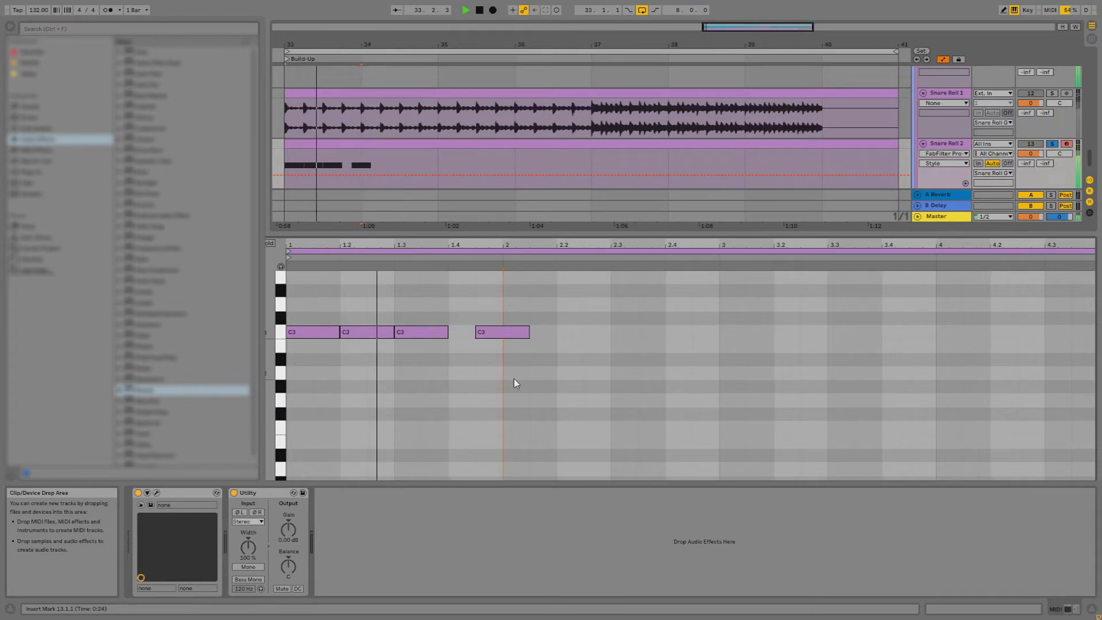
Shorten the moved note to an eighth, then continue bar 2 with two eighth-note and three quarter-note C3 notes
left_click_drag(528, 333, 512, 333)
double_click(519, 332)
double_click(547, 332)
right_click(583, 329)
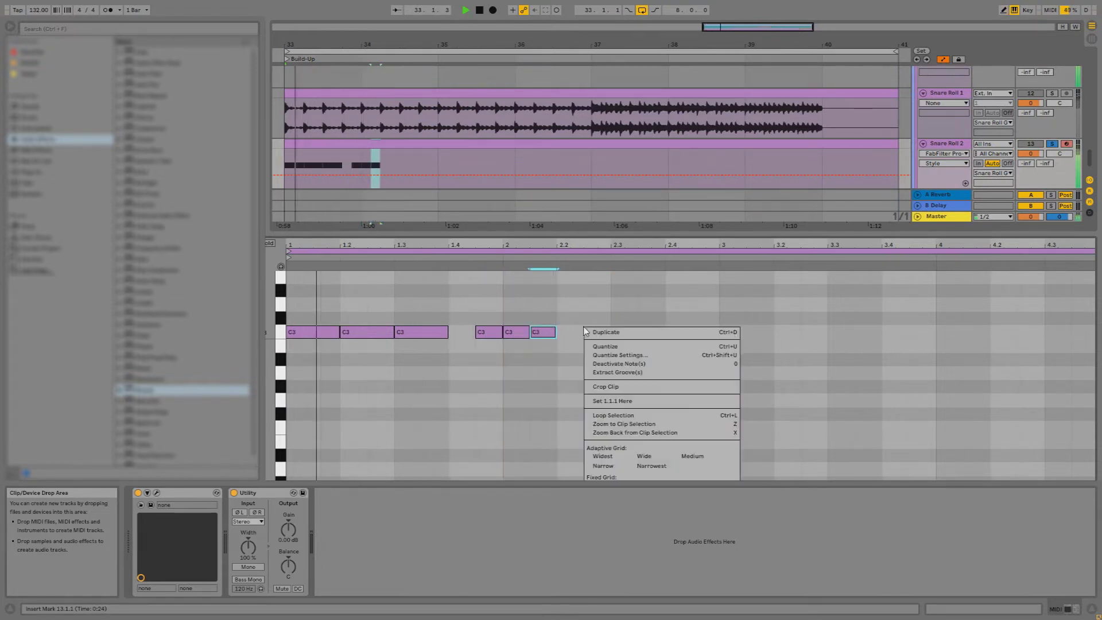
left_click(606, 332)
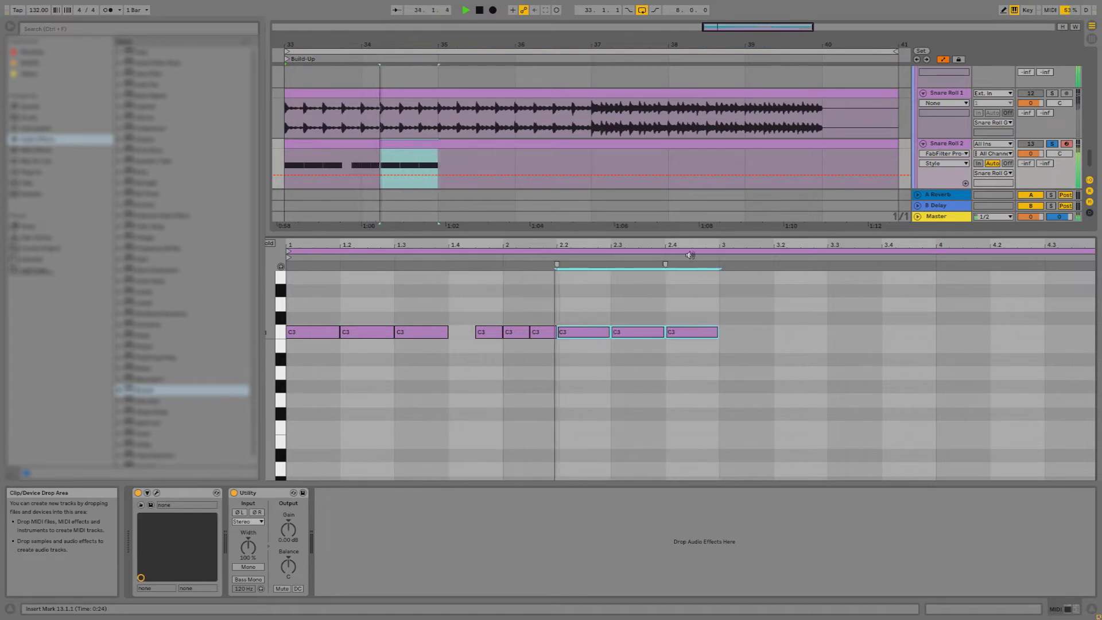
scroll(721, 323, "up", 2)
Duplicate the two-bar C3 pattern into bars 3 and 4 of the clip
right_click(663, 370)
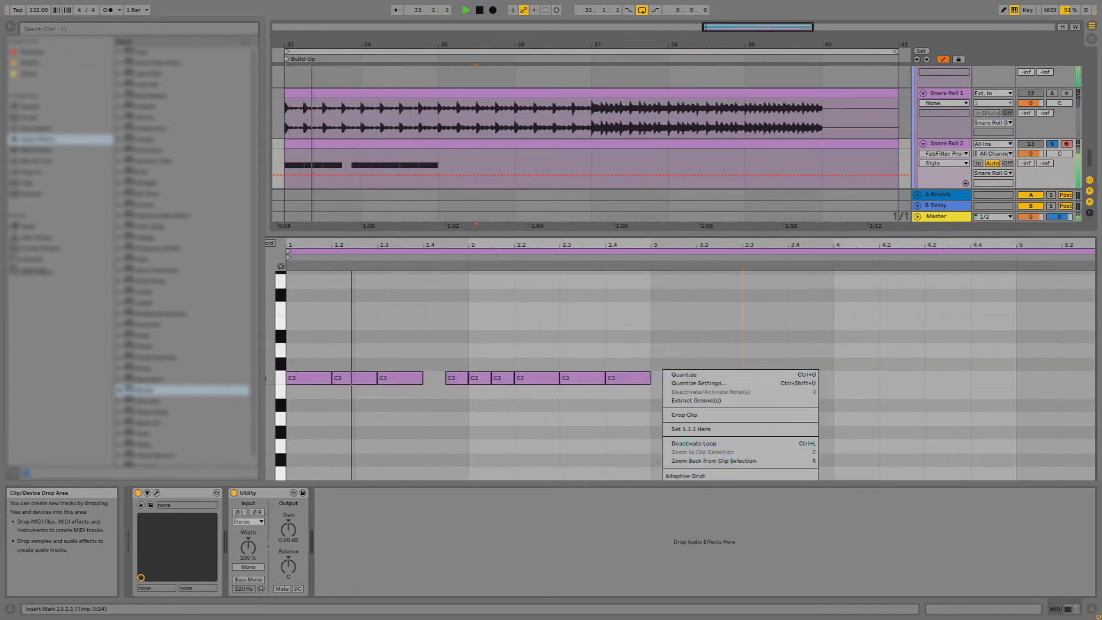
left_click(725, 416)
left_click_drag(571, 247, 569, 238)
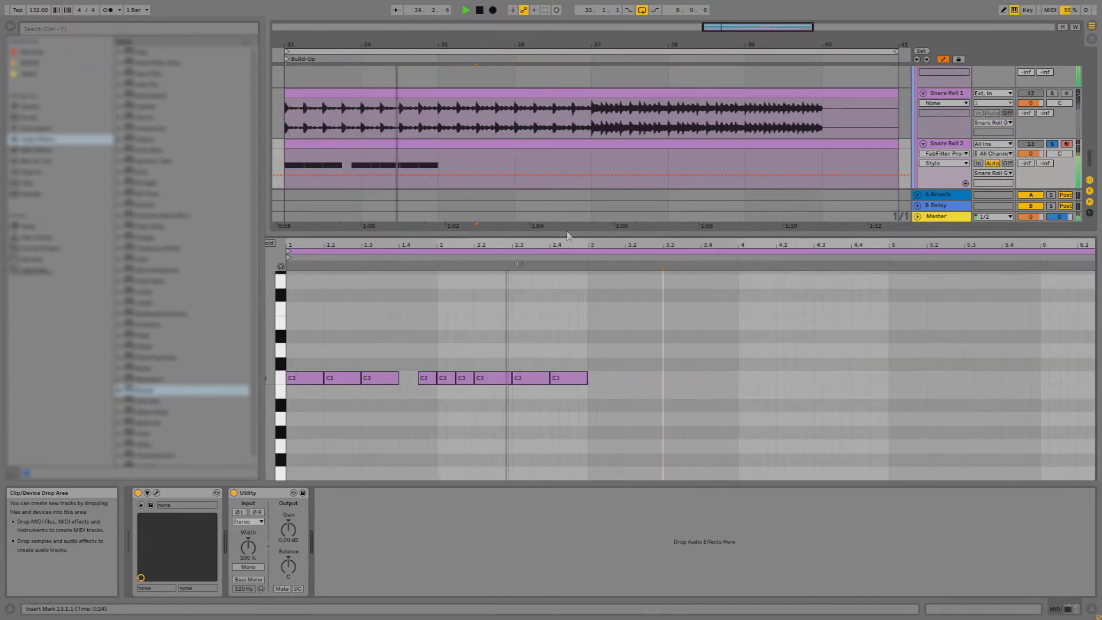
key("ctrl+a")
left_click_drag(382, 376, 722, 378)
Rework the last two beats of bar 4 into two dotted-eighth C3 notes followed by one sixteenth note
right_click(738, 378)
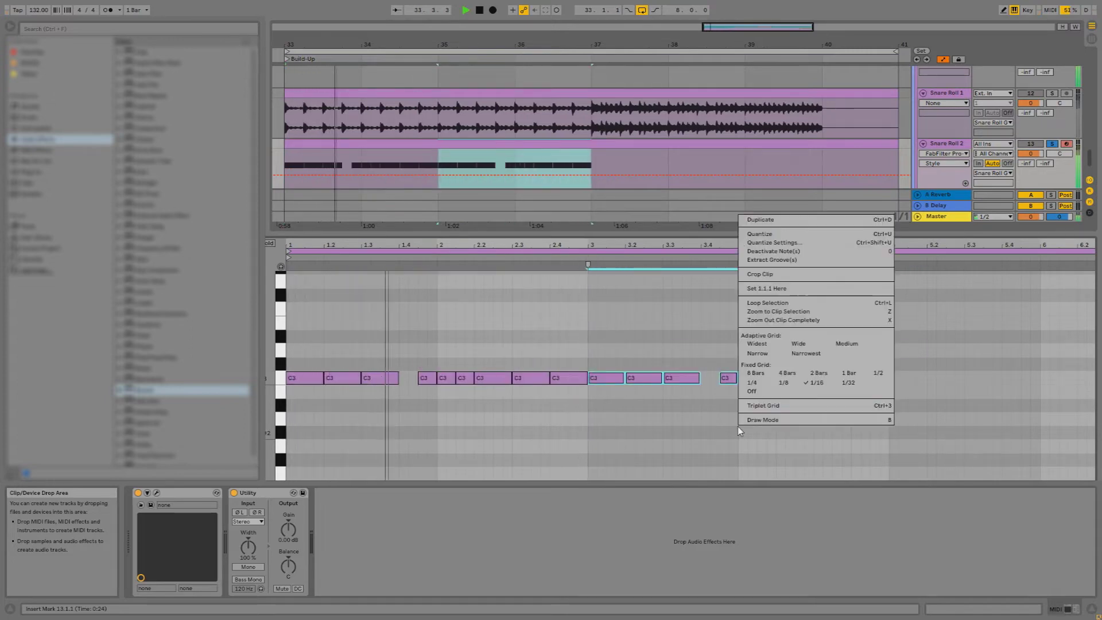
left_click(837, 282)
scroll(837, 305, "up", 2)
right_click(839, 321)
left_click(821, 396)
mouse_move(820, 339)
left_mouse_down()
mouse_move(787, 380)
mouse_move(767, 379)
left_mouse_up()
key("b")
left_click(775, 379)
key("b")
Draw continuous eighth-note C3 notes across bars 5 and 6 of the clip
right_click(807, 369)
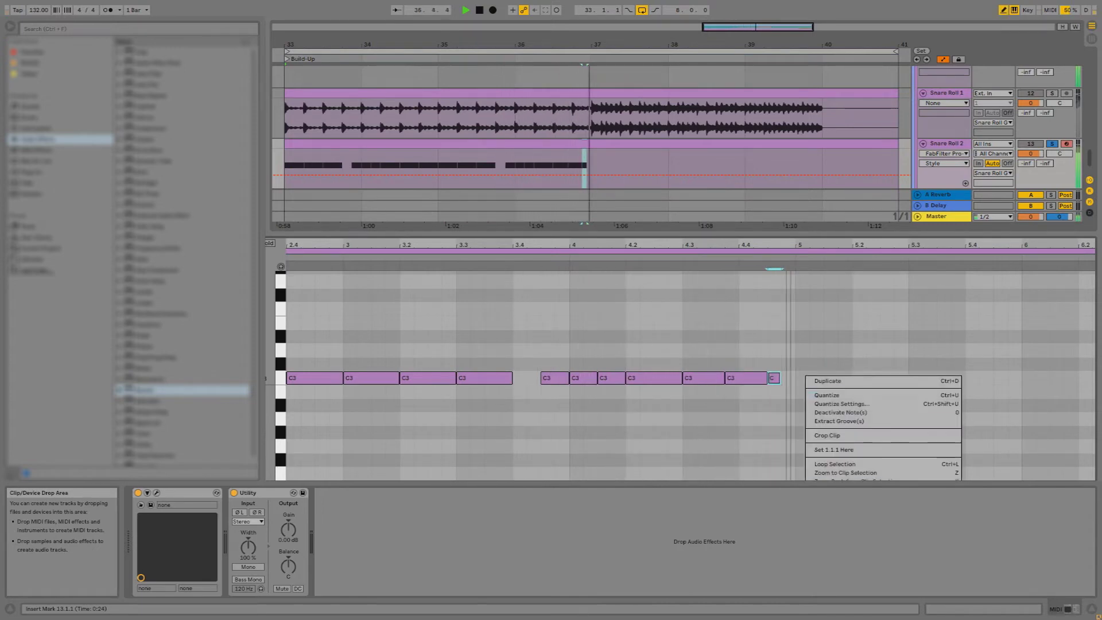
key("Escape")
key("b")
left_click_drag(809, 375, 1008, 377)
left_click_drag(960, 245, 749, 232)
left_click_drag(793, 377, 879, 378)
Fill bar 7 of the clip with sixteenth-note C3 notes
right_click(921, 368)
right_click(942, 384)
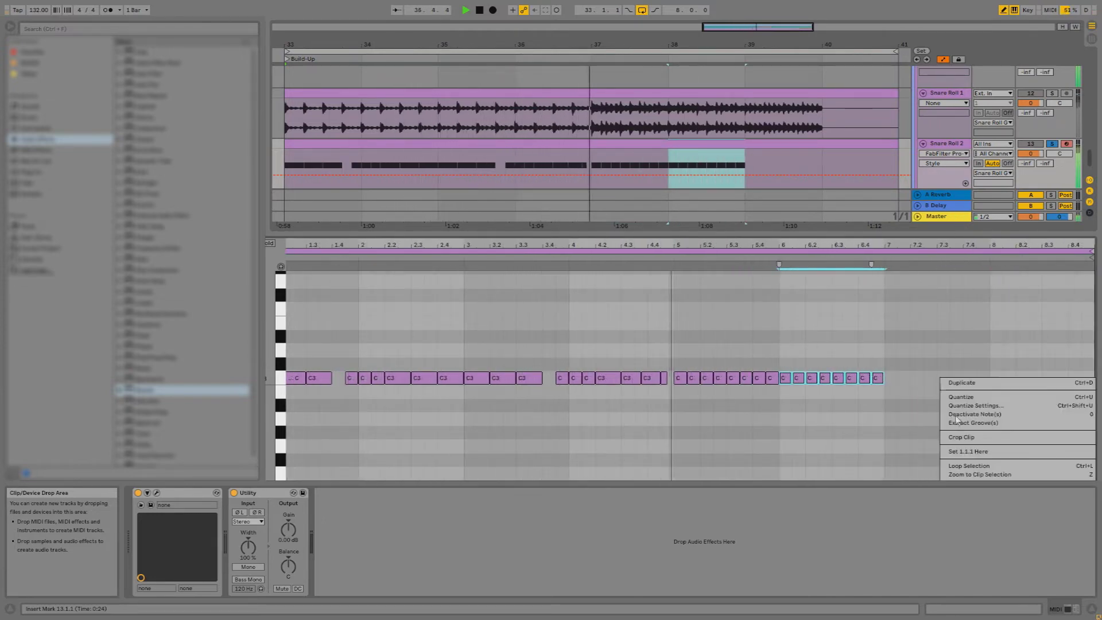
left_click(888, 385)
key("ctrl+d")
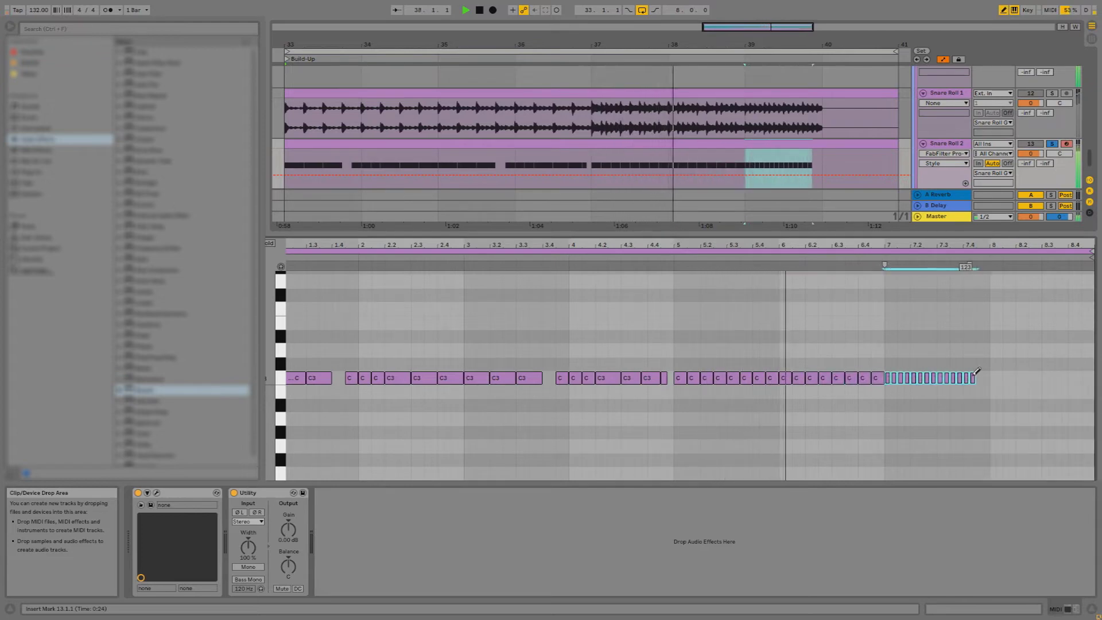
Fill bar 8 of the clip with thirty-second-note C3 notes and leave draw mode
right_click(1057, 370)
left_click(996, 405)
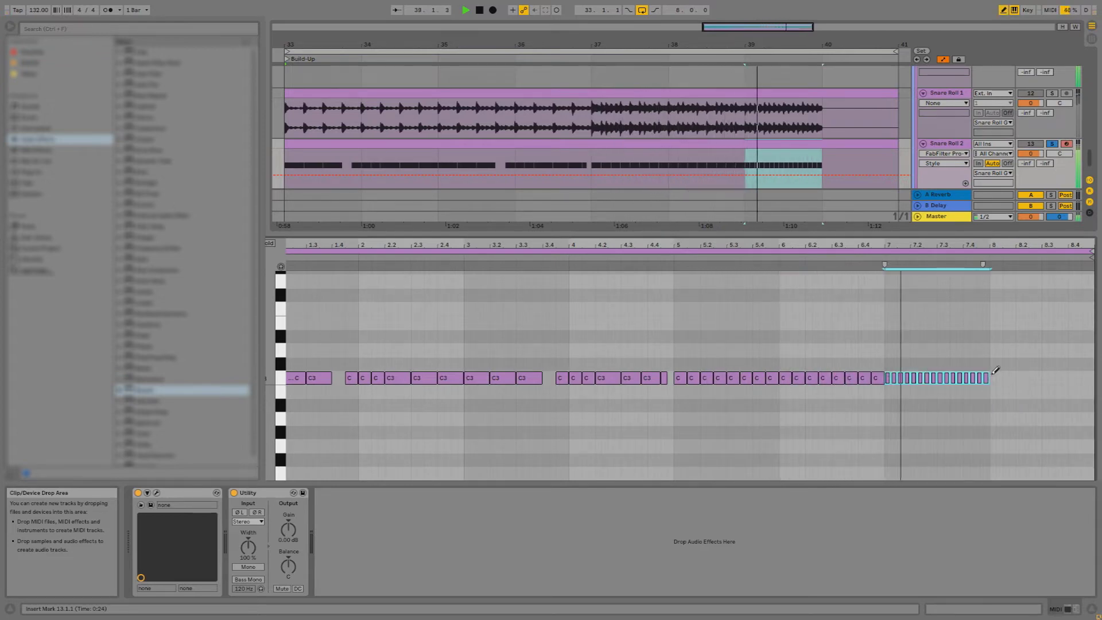
key("ctrl+d")
left_click(1075, 375)
left_click_drag(1075, 377, 1092, 377)
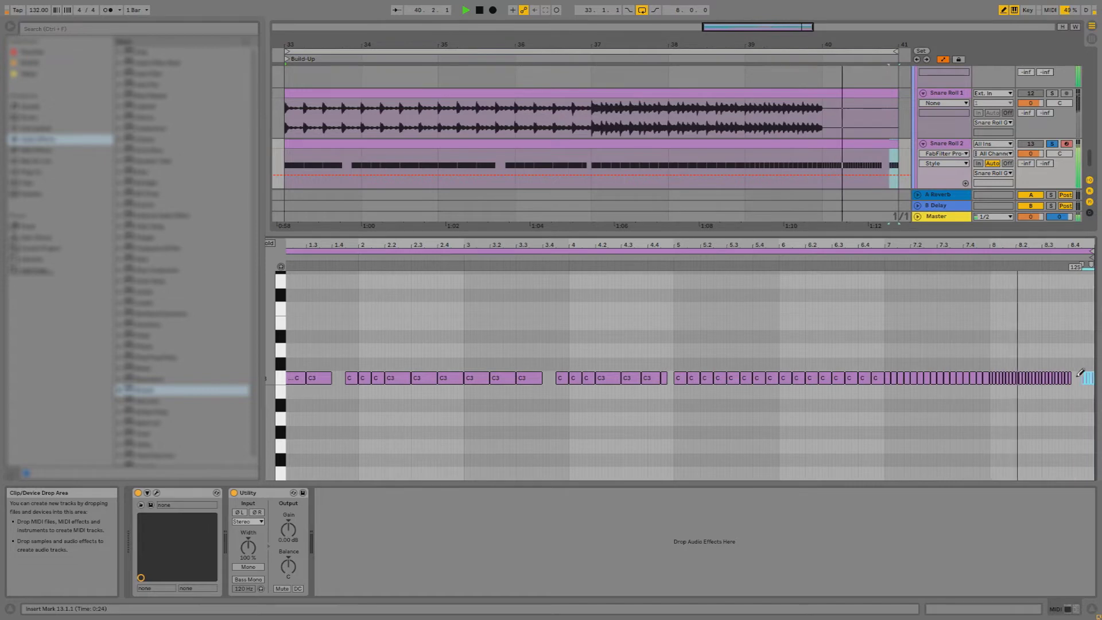
key("b")
Close the note editor and play the build-up loop to listen to the finished Snare Roll 2 pattern
key("shift+Tab")
left_click(660, 368)
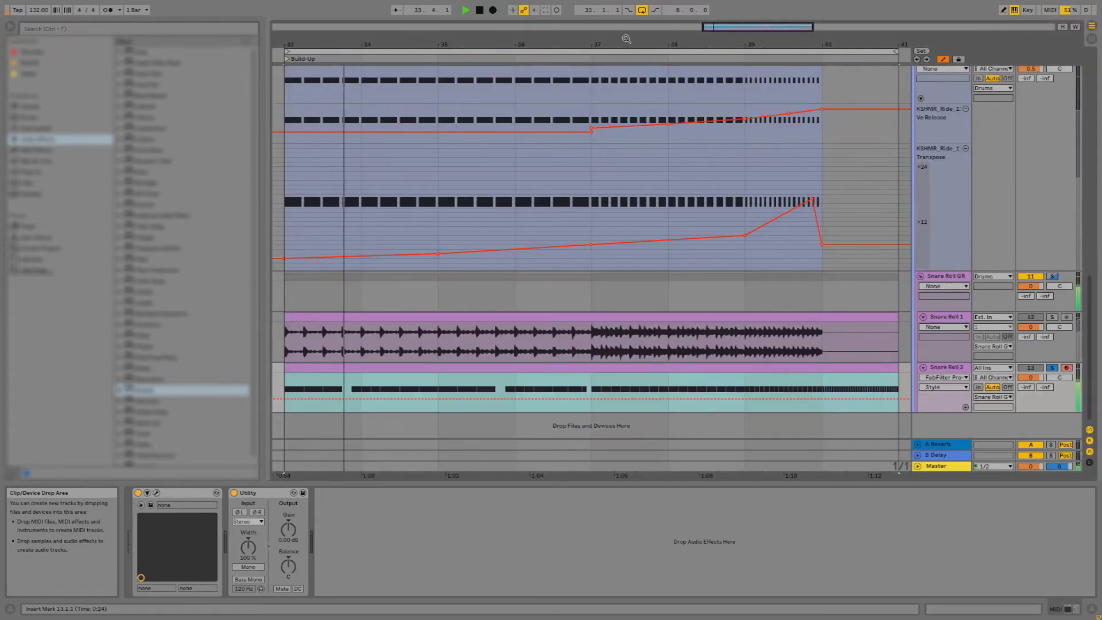
key("minus")
key("space")
key("space")
key("space")
key("space")
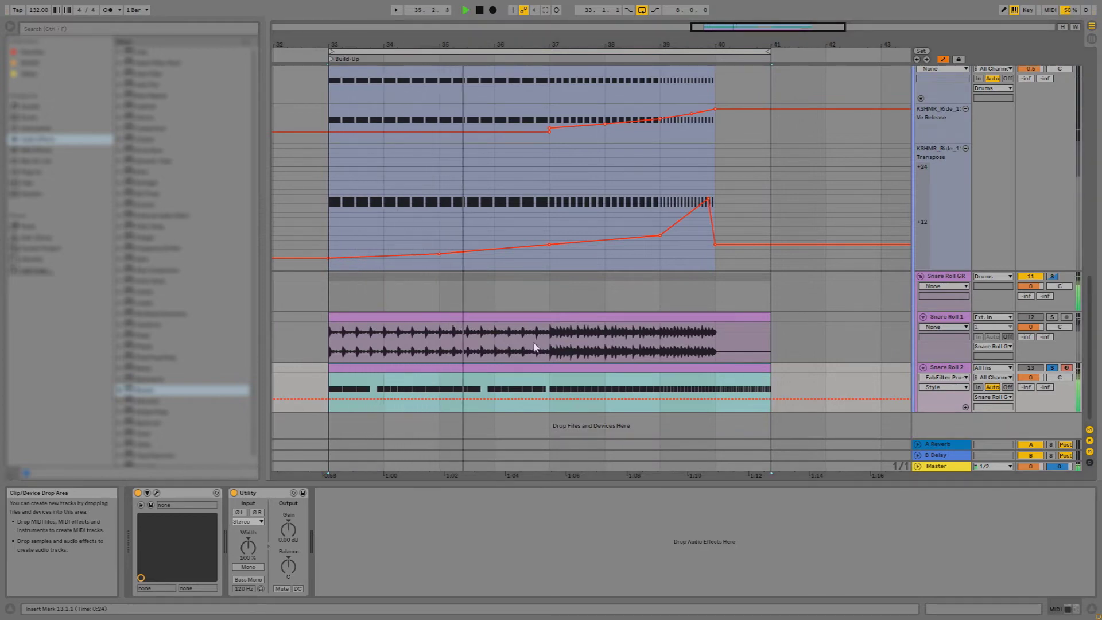
Solo Snare Roll 1 alongside Snare Roll 2 and raise Snare Roll 2's Pro-L gain to +8.6
key("Tab")
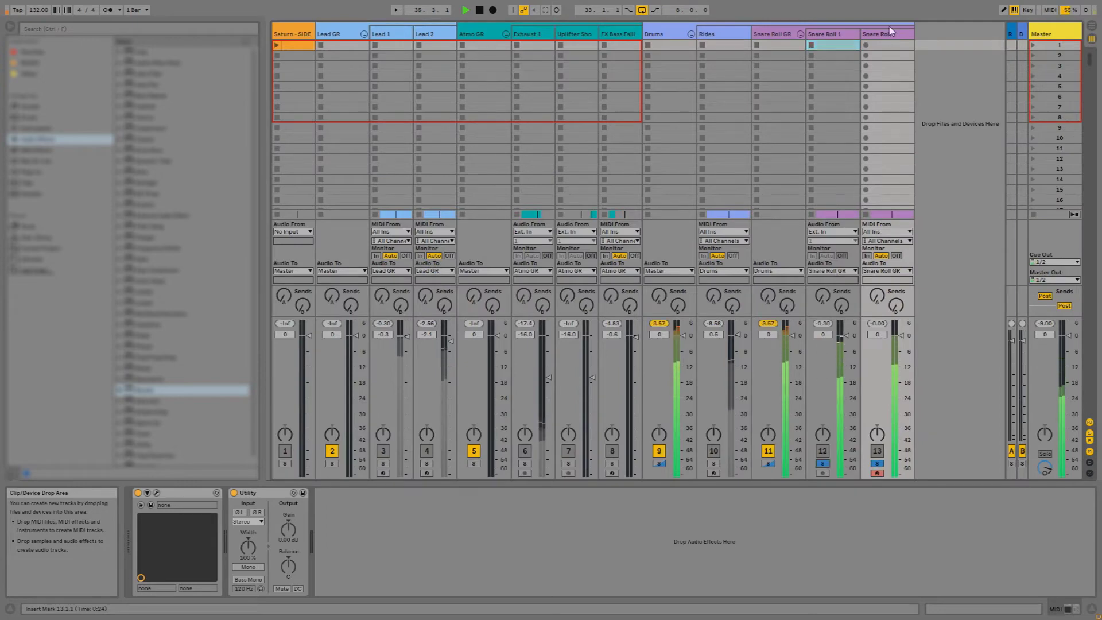
key("ctrl+alt+p")
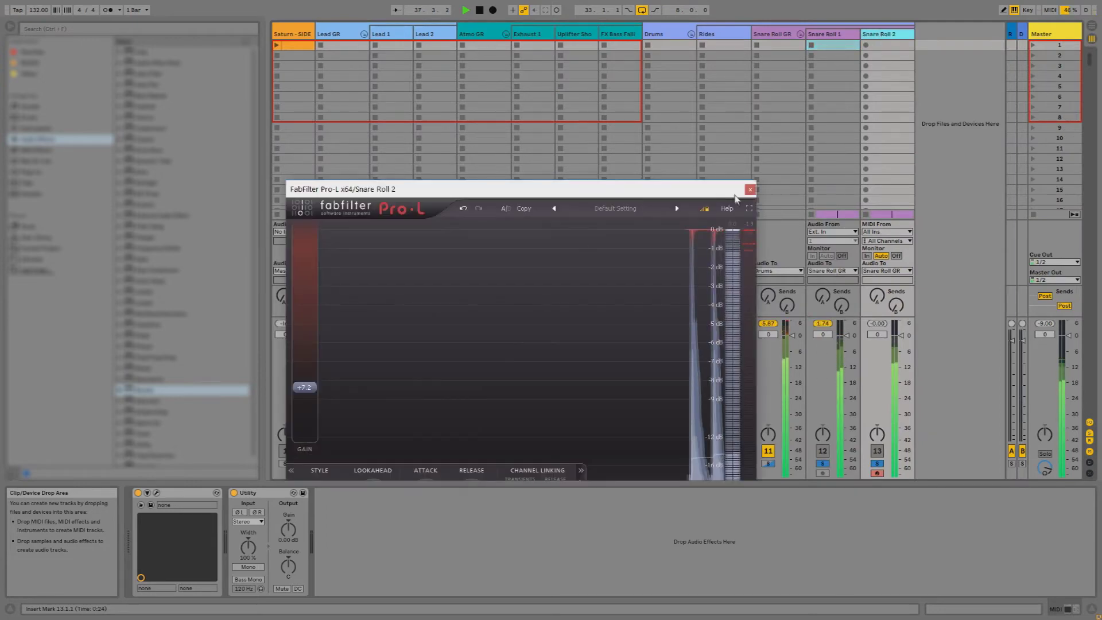
left_click_drag(301, 386, 303, 379)
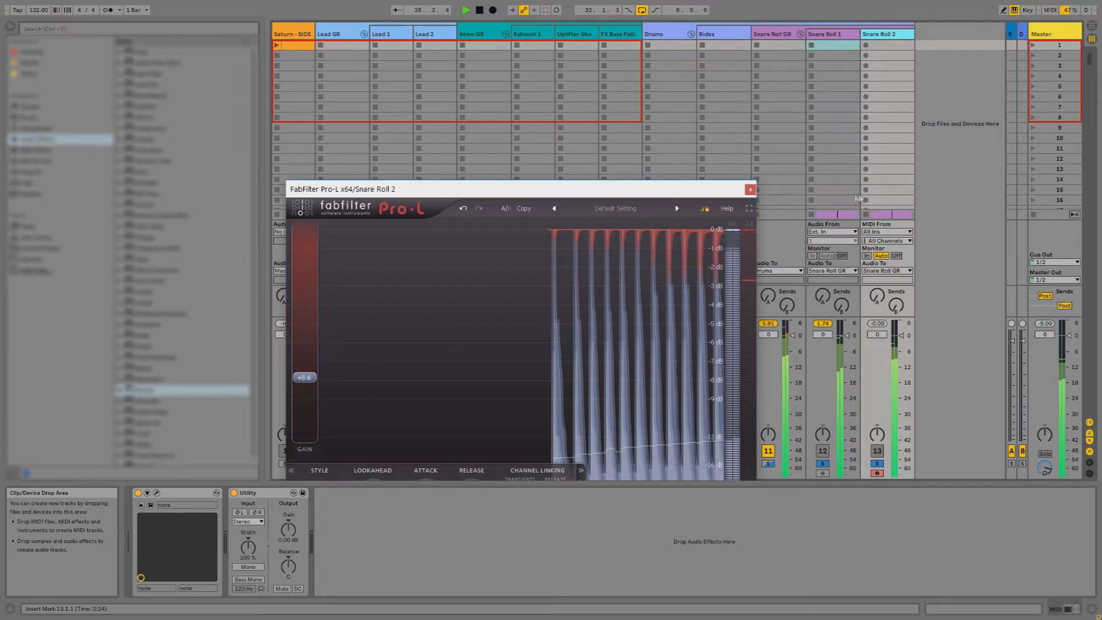
key("ctrl+alt+p")
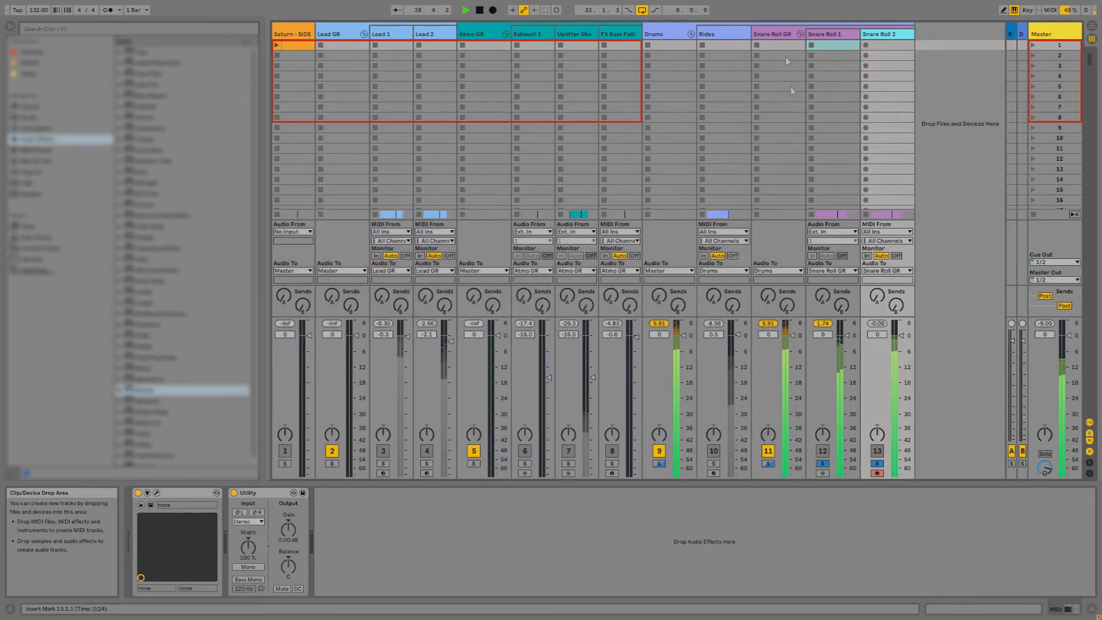
Solo only the Snare Roll GR group and reset its peak level indicator
left_click(757, 46)
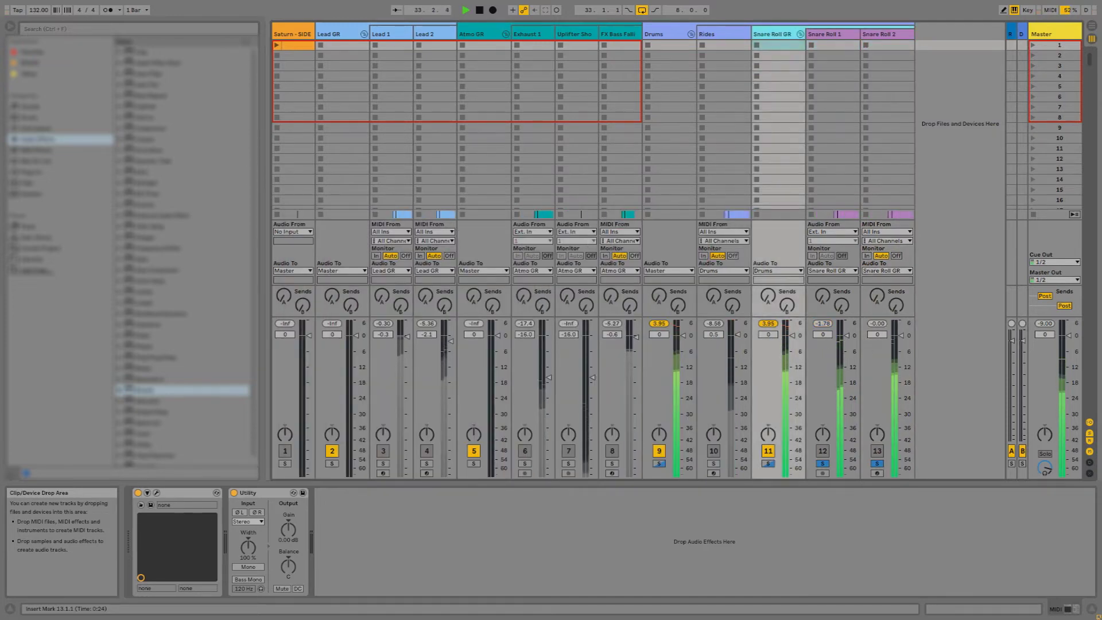
left_click(768, 463)
left_click(770, 324)
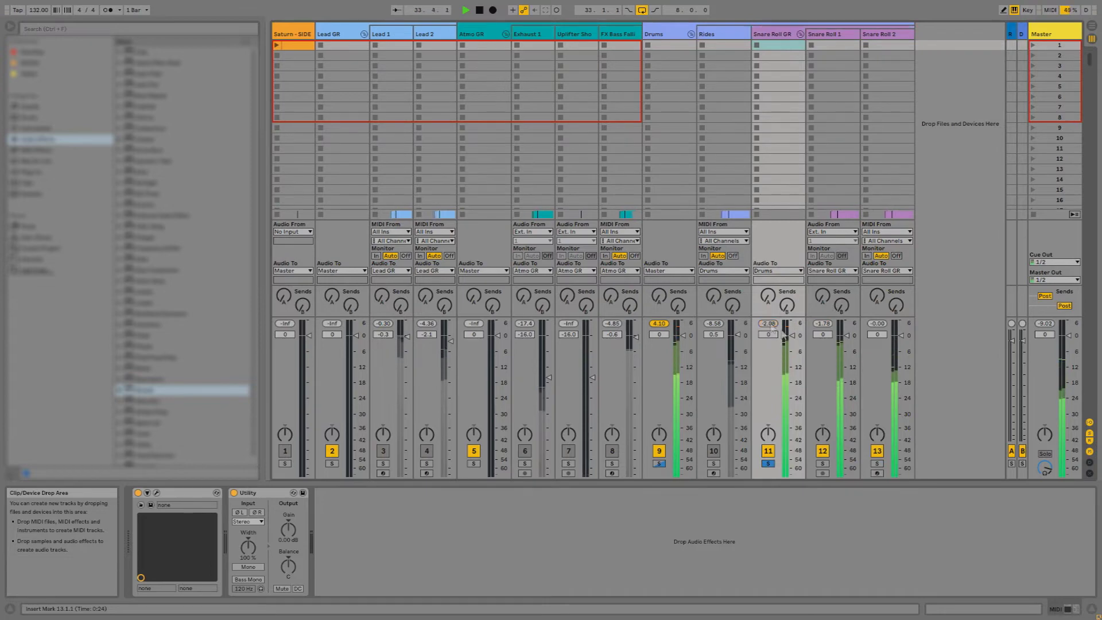
Return to the arrangement, play the loop and show Snare Roll 2's KSHMR sampler Transpose automation in a separate enlarged lane
key("Tab")
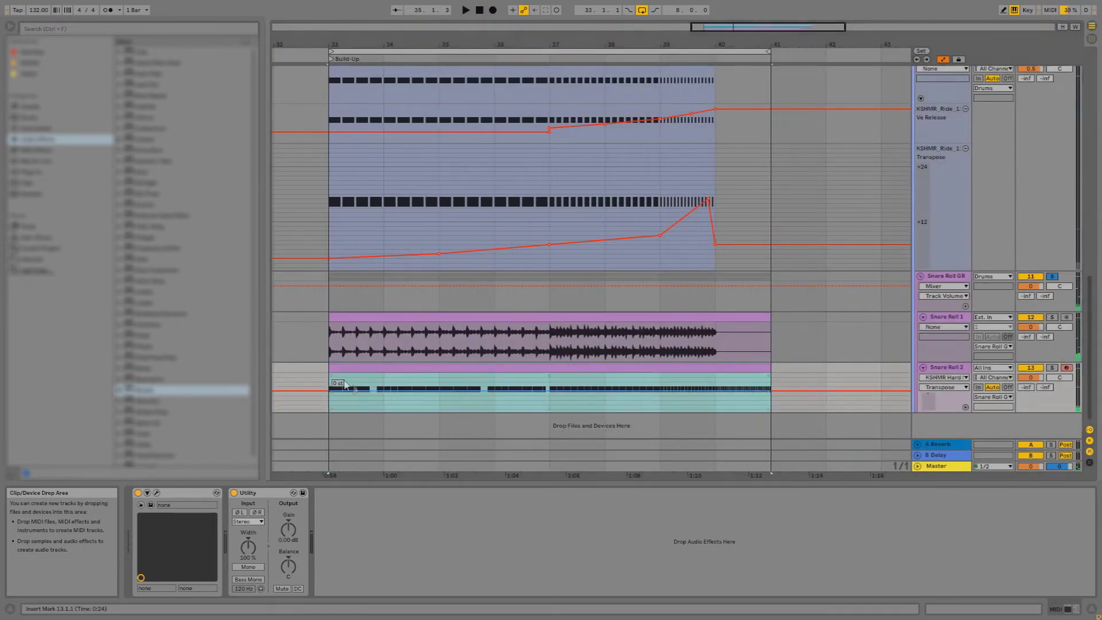
key("space")
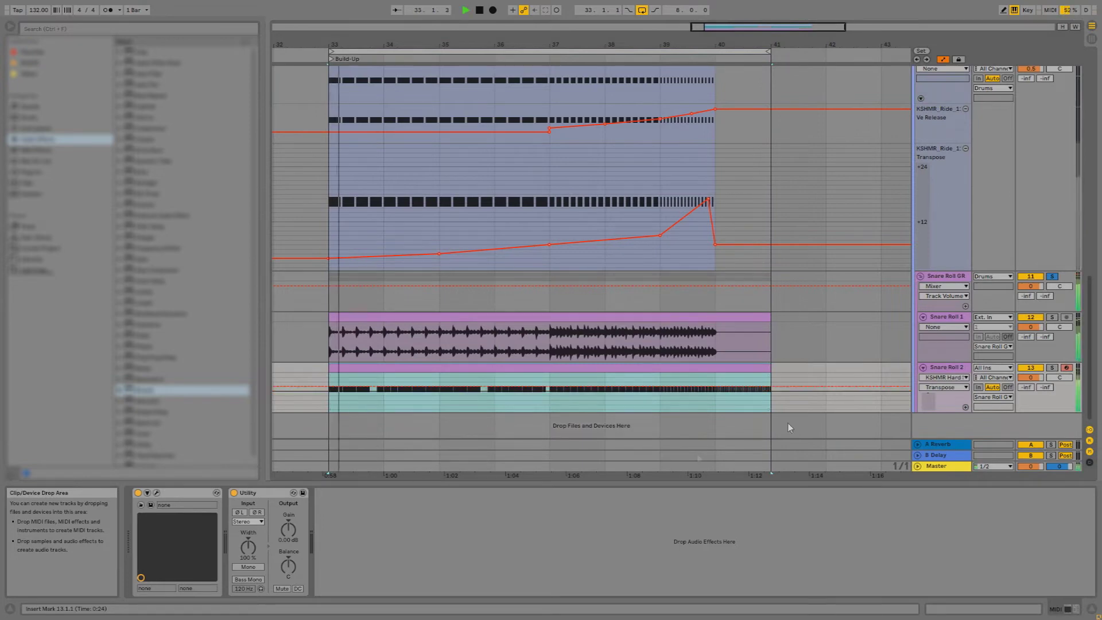
scroll(712, 473, "down", 1)
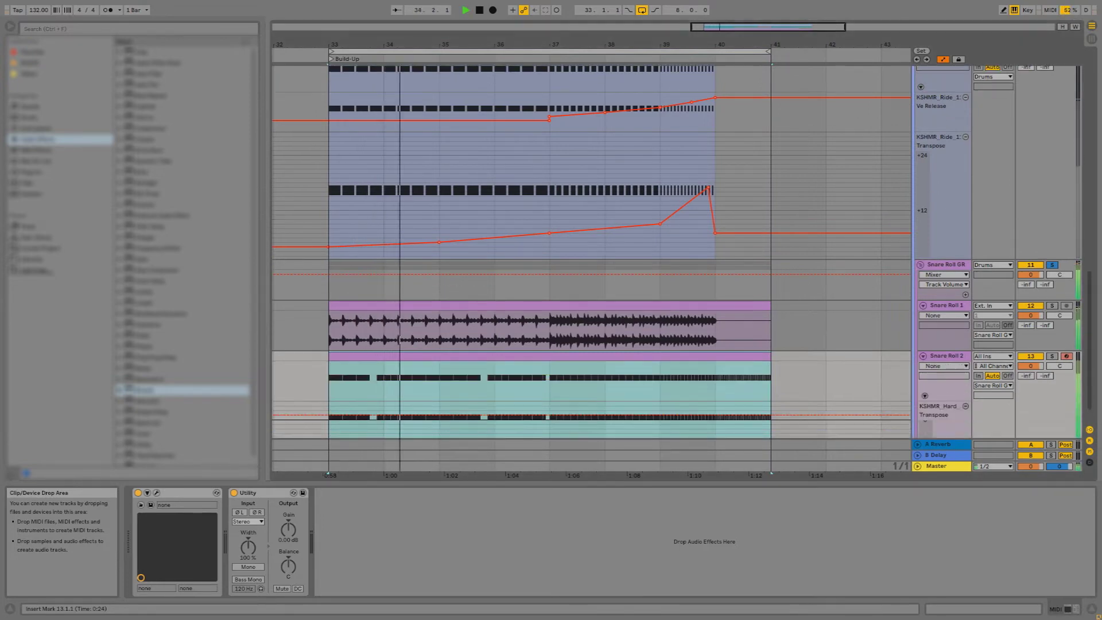
left_click(944, 365)
left_click(947, 383)
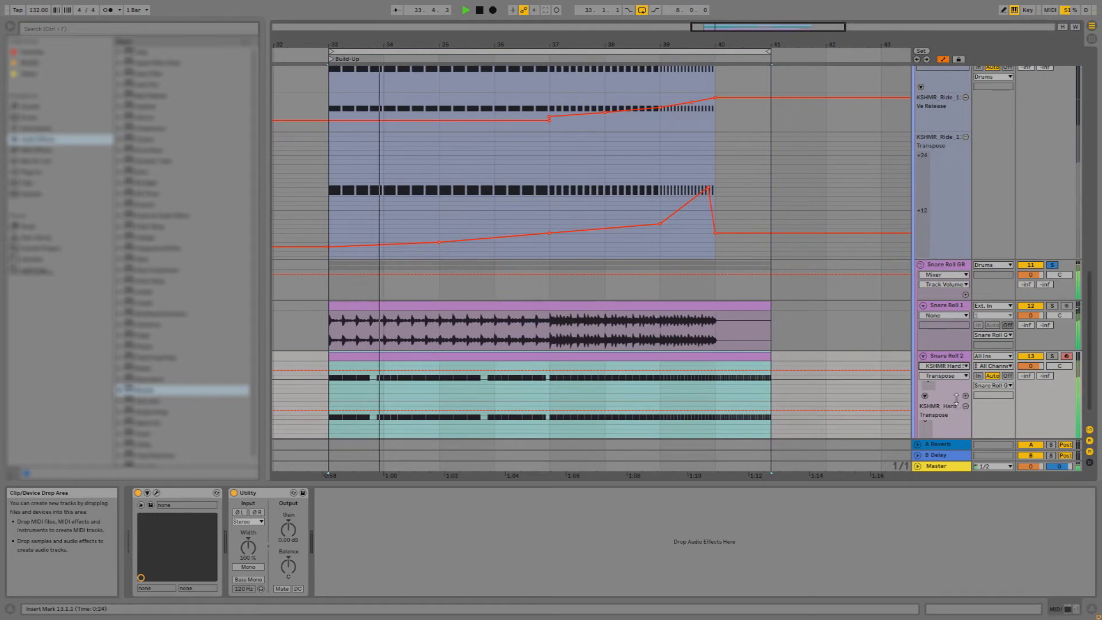
left_click_drag(953, 399, 963, 430)
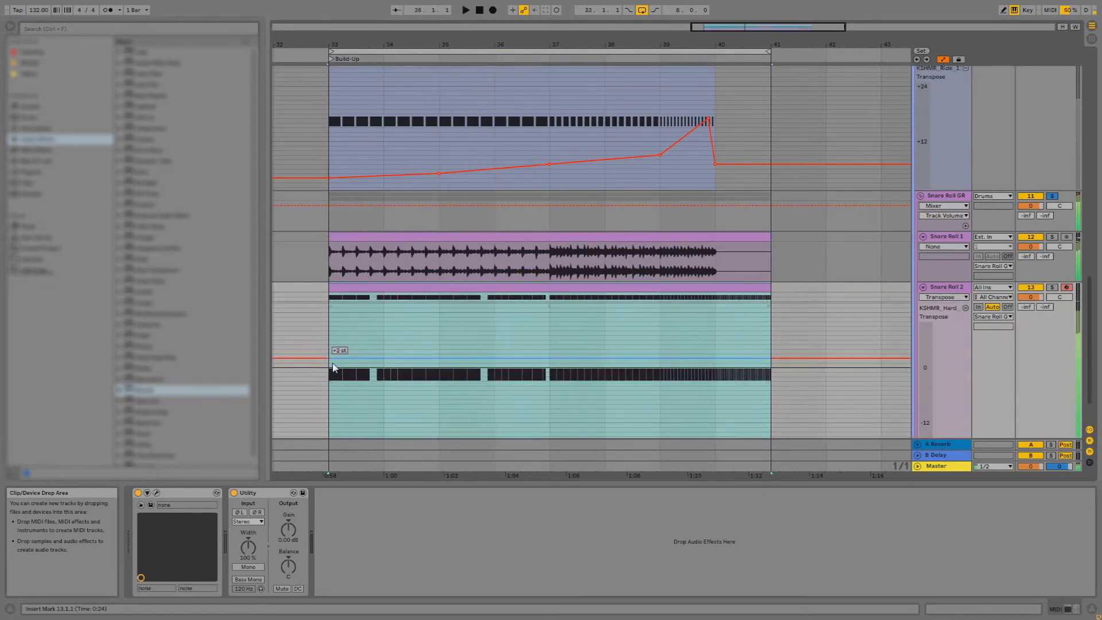
Draw a rising Transpose automation on Snare Roll 2 from bar 33, peaking sharply just before bar 40, using a 1/8 grid
left_click(333, 356)
left_click(439, 360)
left_click_drag(550, 360, 549, 356)
left_click_drag(660, 354, 723, 347)
right_click(798, 377)
left_click(819, 515)
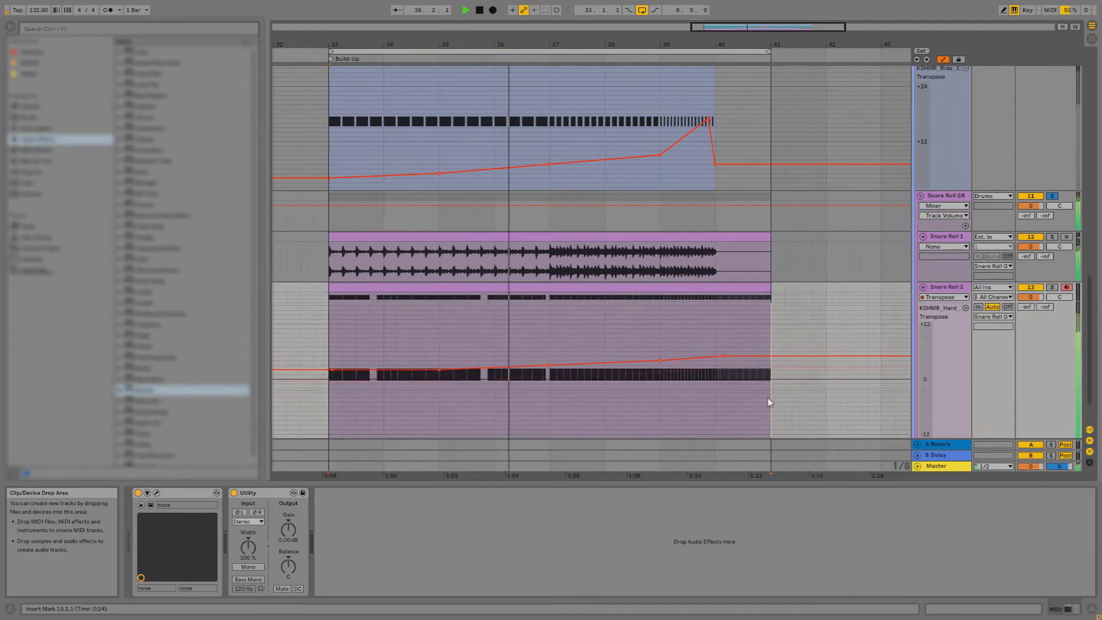
left_click_drag(754, 381, 707, 342)
Try to copy the end of the Snare Roll 2 clip to just before bar 40, and undo the paste
left_click_drag(771, 294, 747, 306)
right_click(730, 296)
left_click(871, 416)
key("ctrl+c")
left_click(691, 304)
key("ctrl+v")
key("ctrl+z")
Lock the automation envelopes and paste a copy of Snare Roll 2's last half bar over the half bar before bar 40
left_click(944, 59)
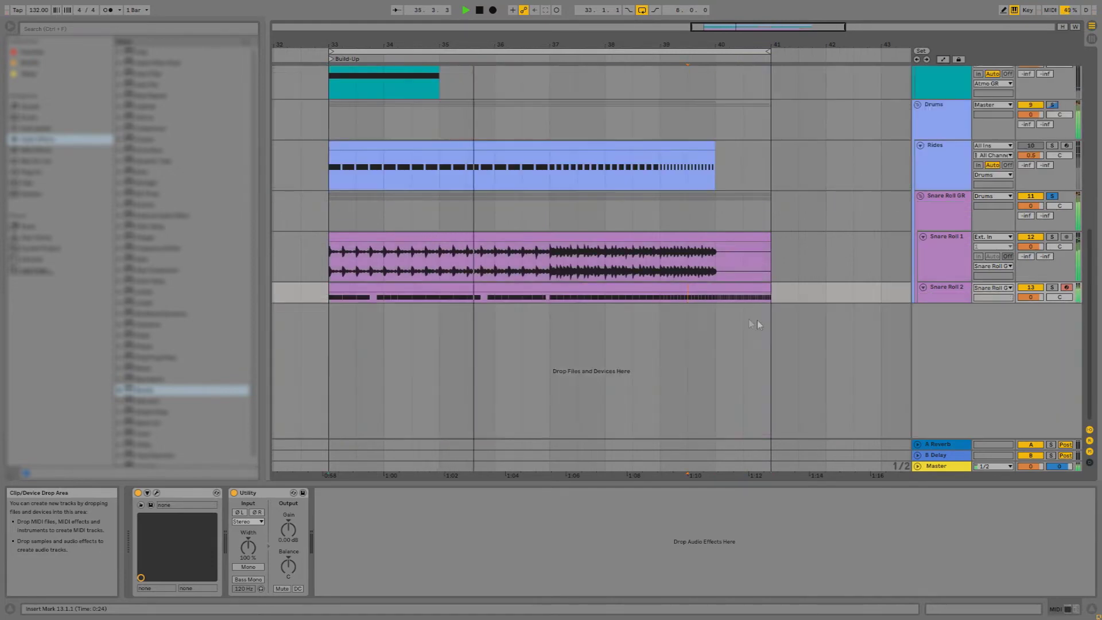
left_click(944, 60)
left_click(959, 60)
left_click_drag(740, 345, 769, 344)
key("ctrl+c")
left_click(704, 306)
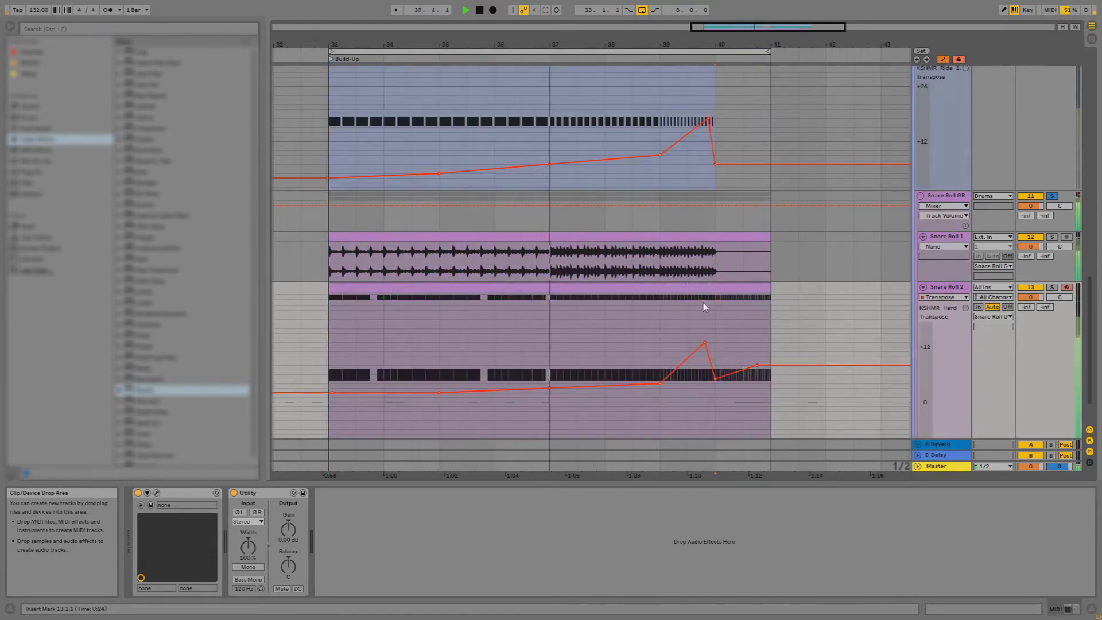
key("ctrl+v")
key("ctrl+z")
left_click(693, 312)
key("ctrl+v")
Deactivate the last bar of Snare Roll 2, from bar 40, and replay the build-up loop with the Snare Roll GR group unsoloed
left_click(753, 288)
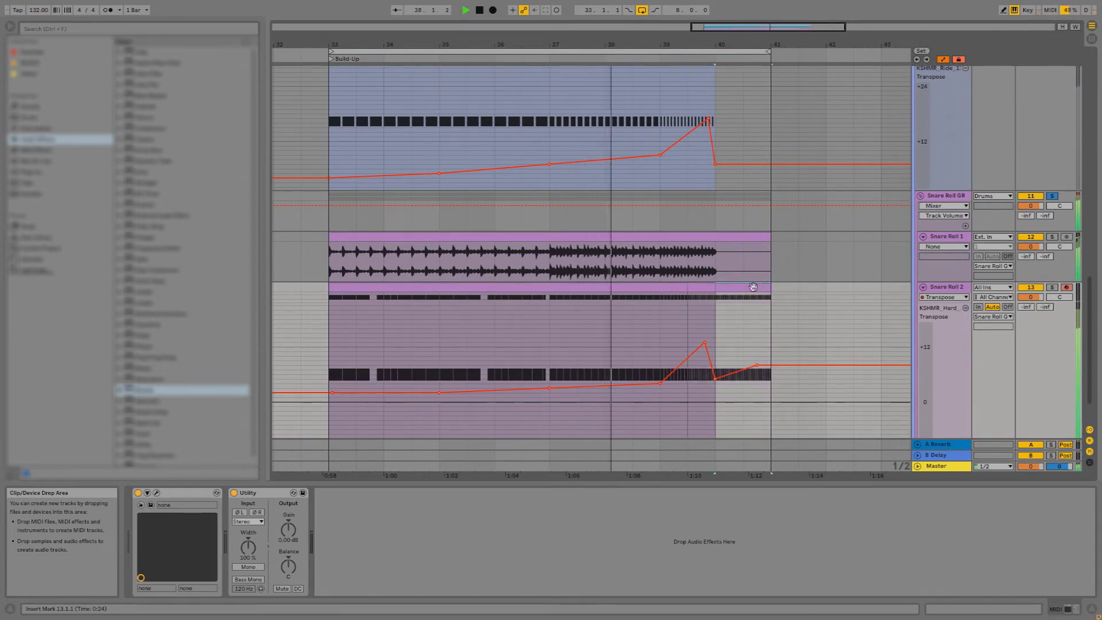
key("0")
left_click(682, 50)
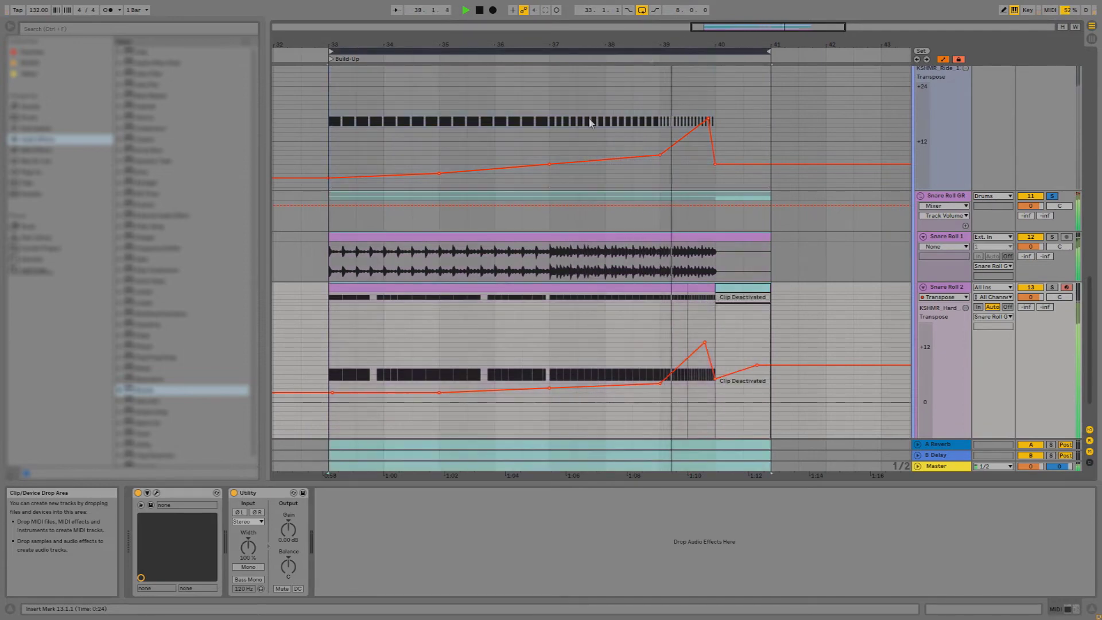
left_click(667, 292)
key("space")
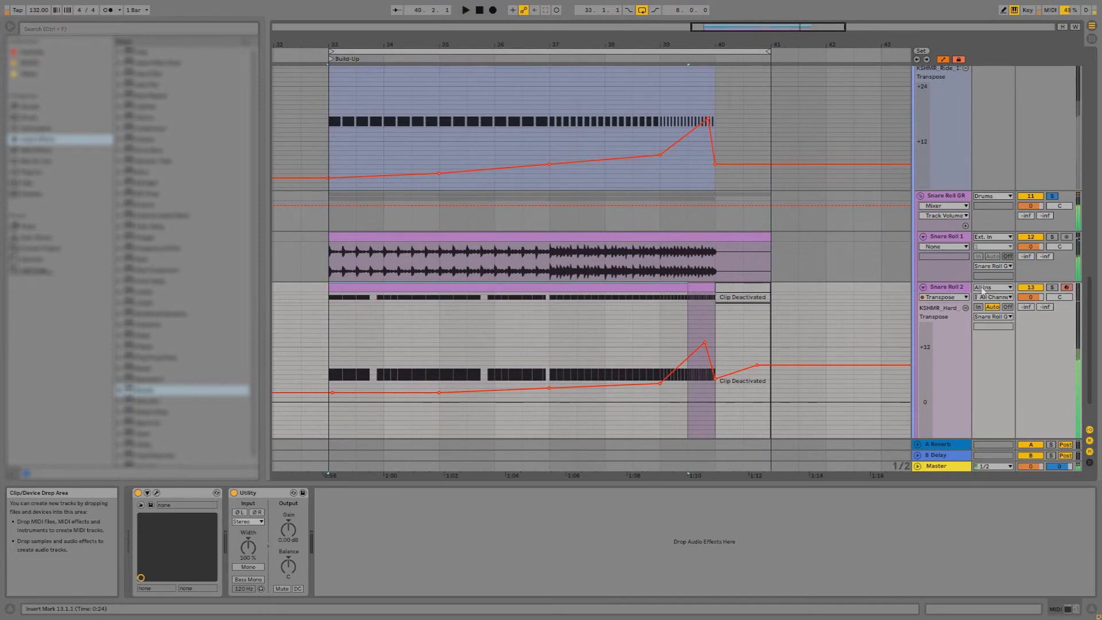
key("space")
Reduce the height of Snare Roll 2's lanes and set its main lane to show no automation, keeping the separate Transpose lane
scroll(888, 301, "down", 2)
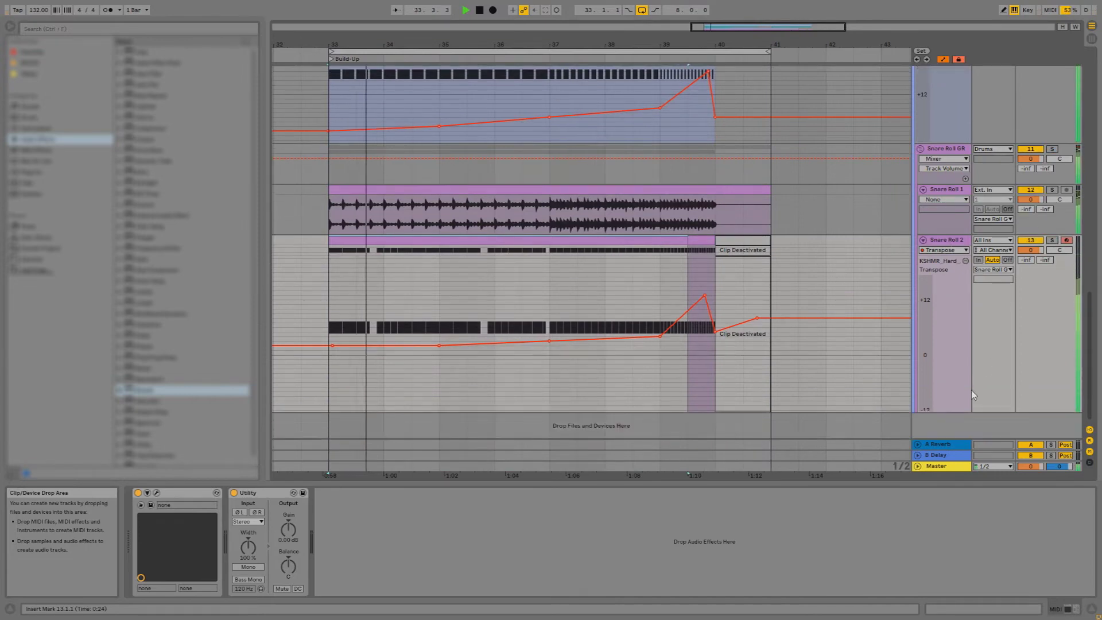
left_click_drag(951, 412, 950, 363)
left_click(949, 251)
left_click(949, 251)
left_click_drag(950, 257, 948, 306)
left_click(942, 251)
left_click(943, 257)
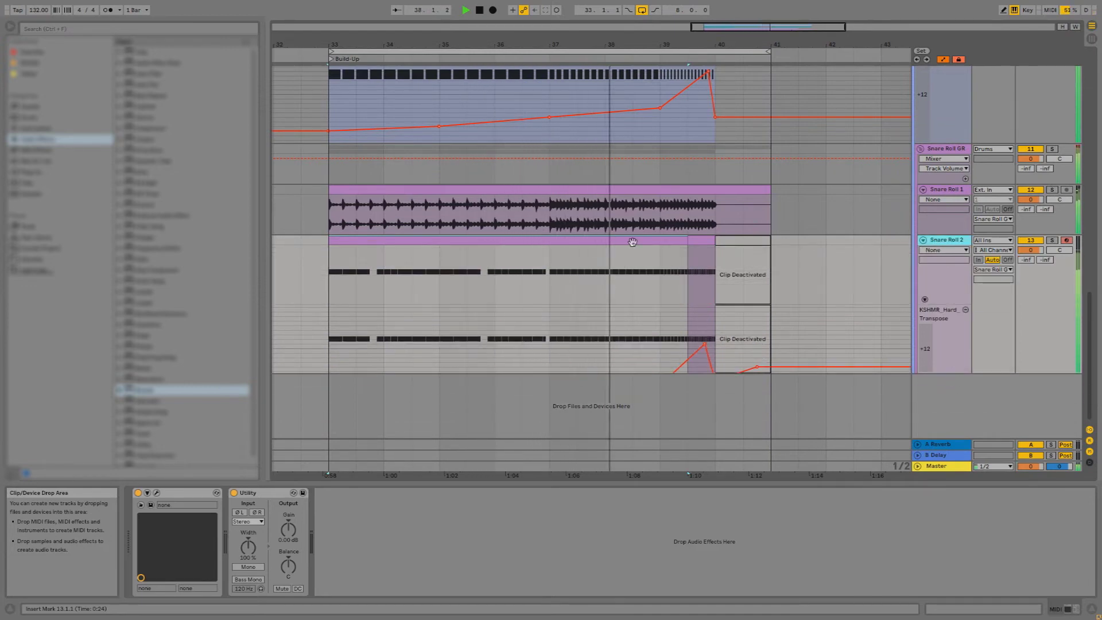
Lower Snare Roll 2's volume to -1.0 dB in the mixer and check the Snare Roll GR group's solo
key("Tab")
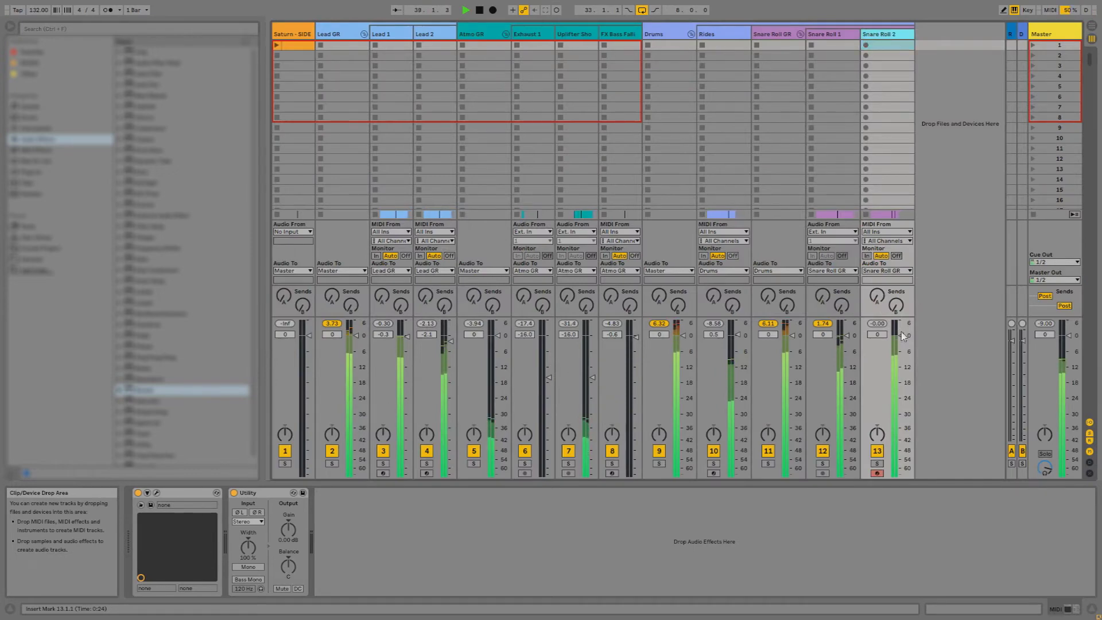
left_click(773, 42)
key("s")
key("Tab")
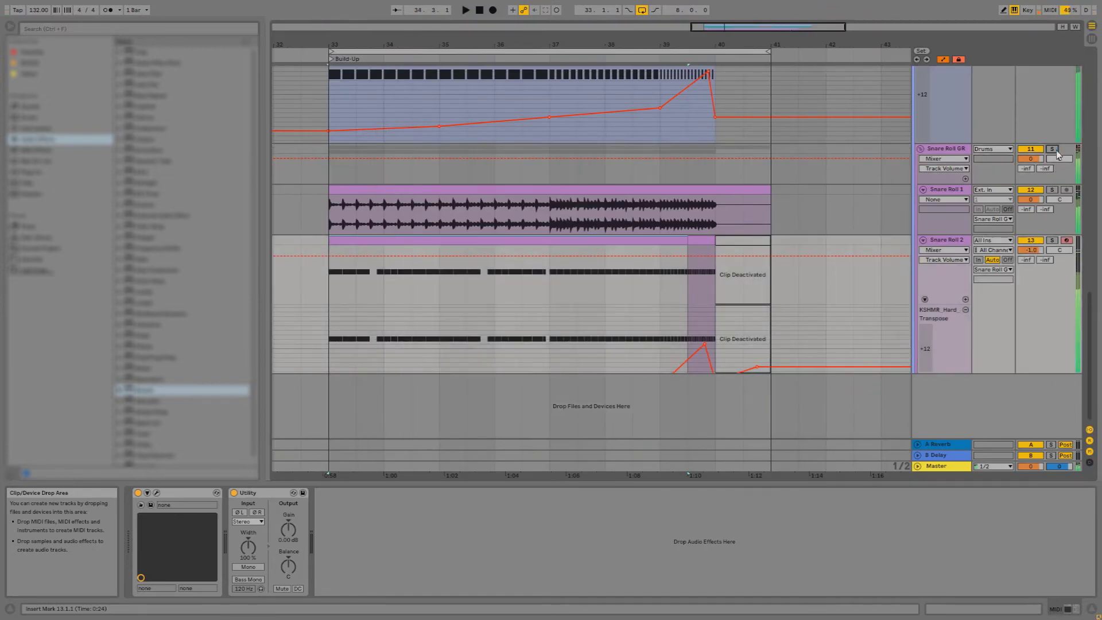
Try lowering the Snare Roll GR group's volume to -1.0 dB and reset its peak level indicator
key("Tab")
left_click(762, 178)
left_click_drag(793, 336, 795, 339)
left_click(771, 324)
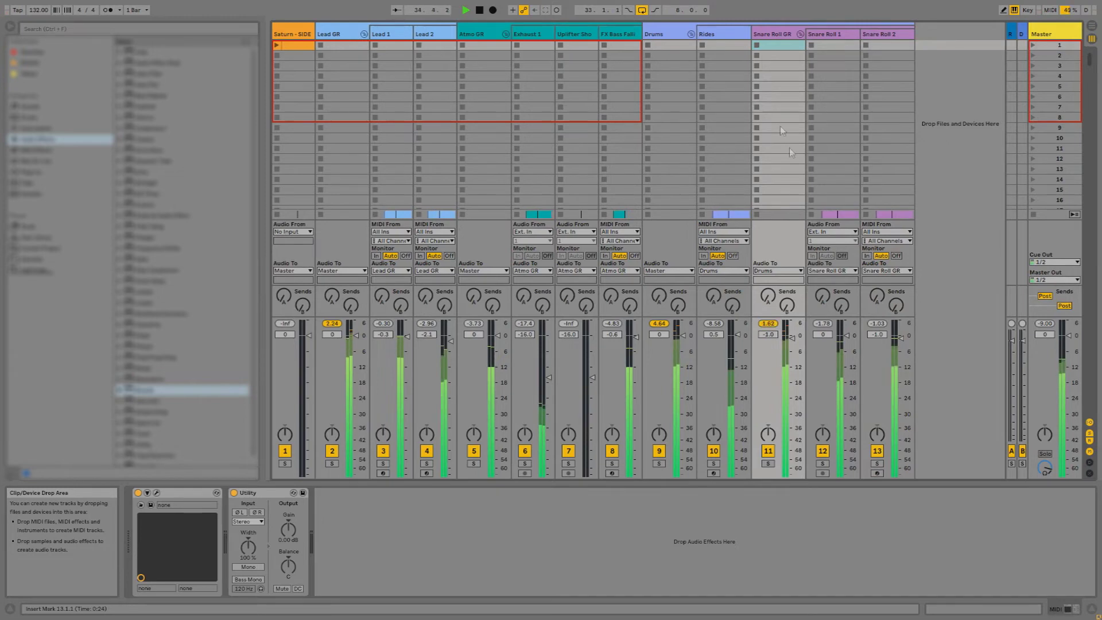
Solo the Snare Roll GR group, return its volume to 0 dB and play the loop to check its level
left_click(779, 36)
left_click(768, 463)
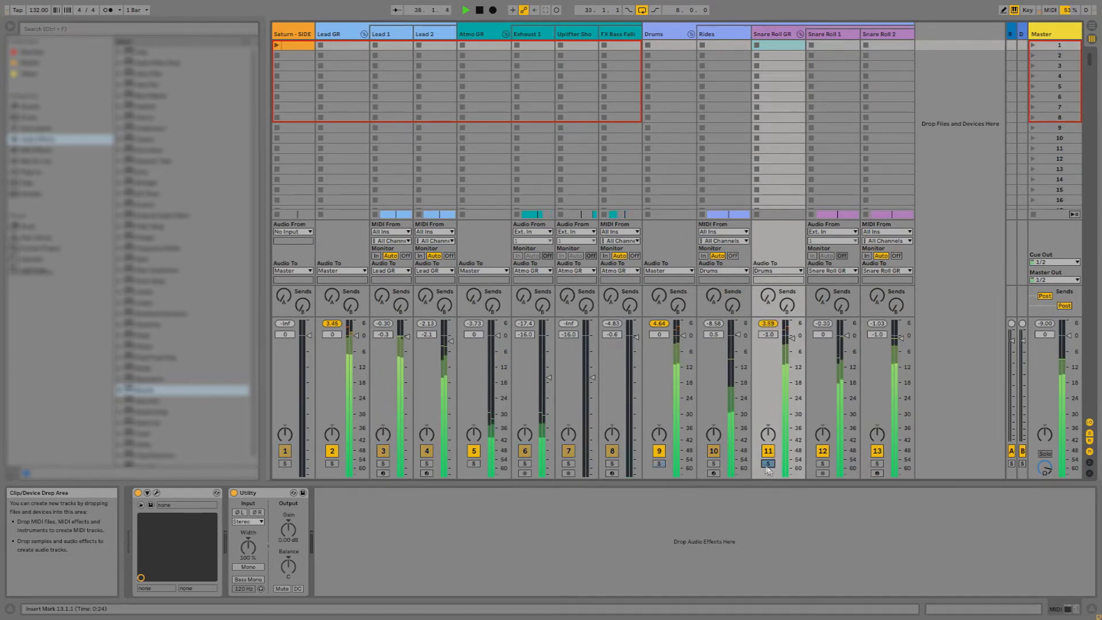
key("space")
left_click(784, 33)
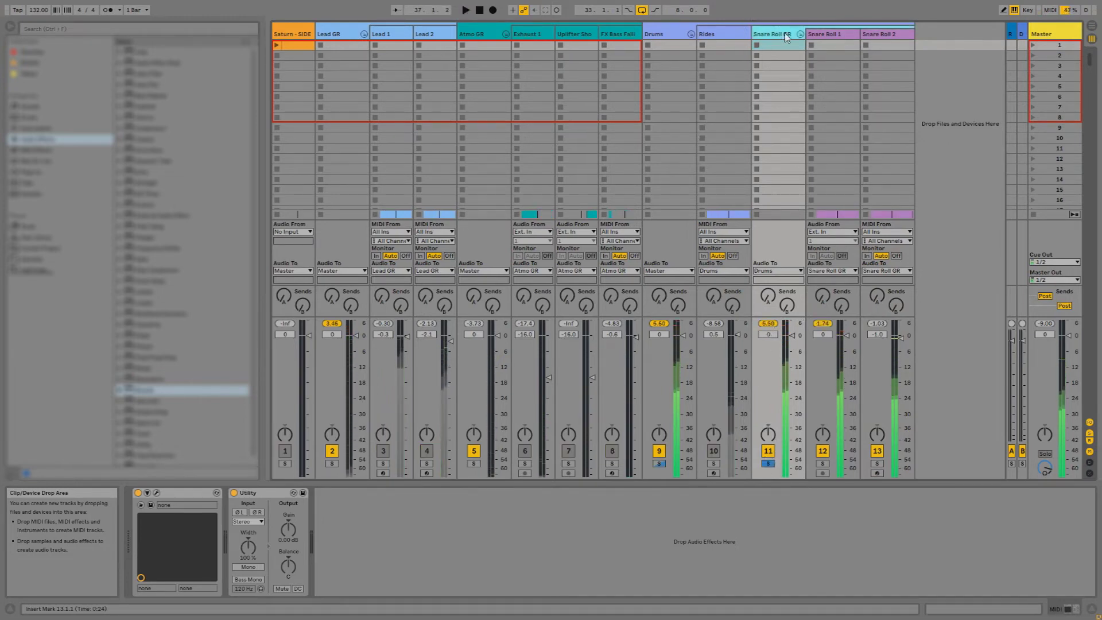
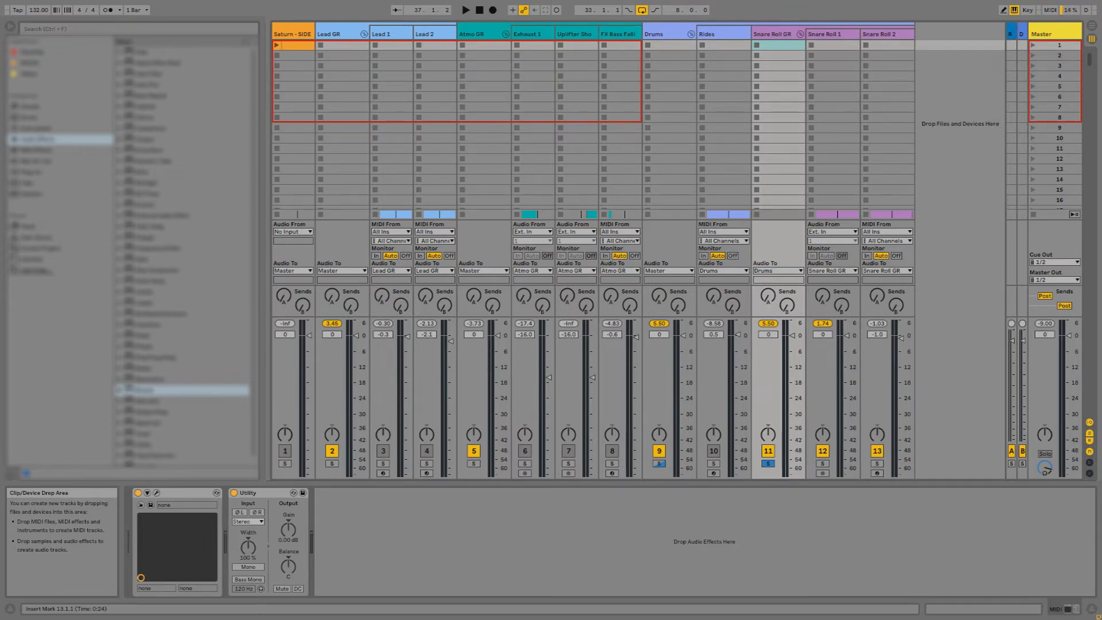
key("space")
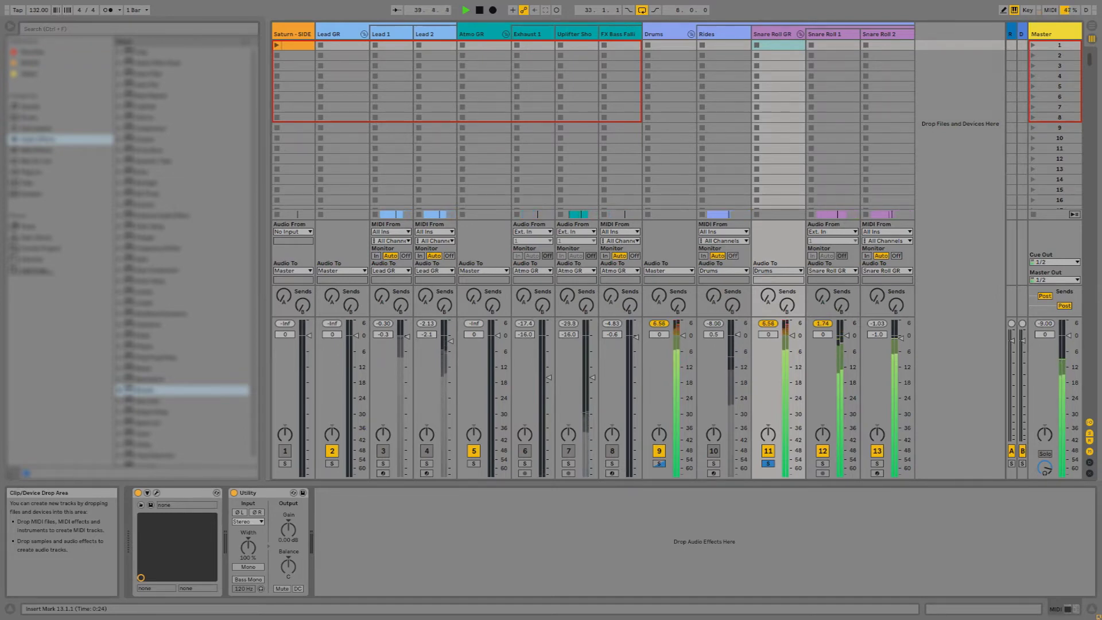
Add FabFilter Pro-L to the Snare Roll GR group with the Transparent style, watch its gain reduction during playback and close it
left_click_drag(515, 212, 540, 156)
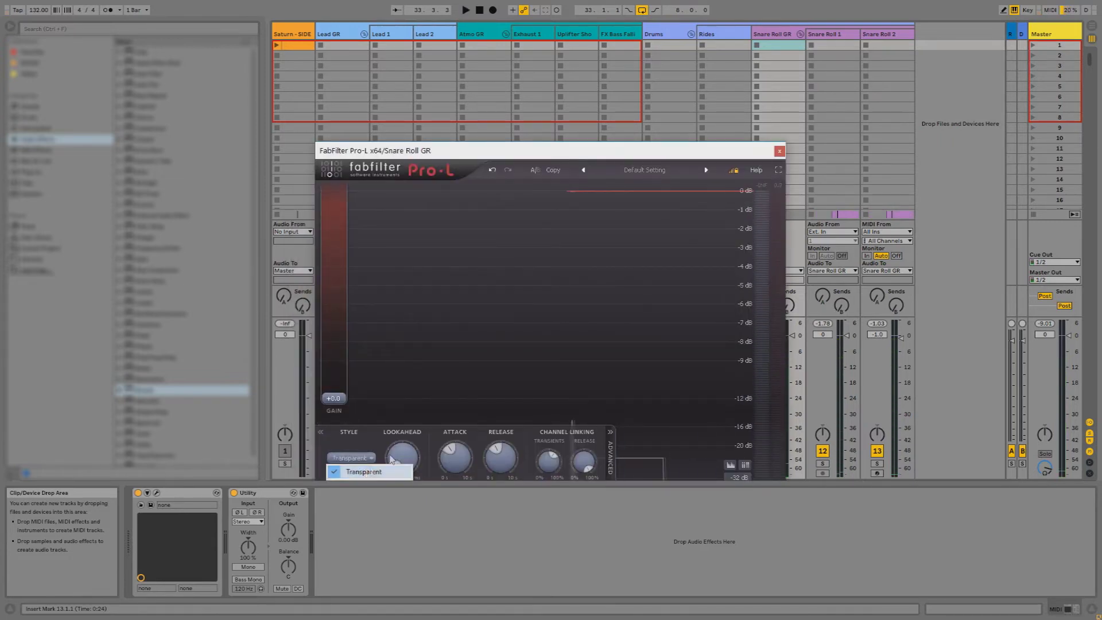
left_click(372, 472)
key("space")
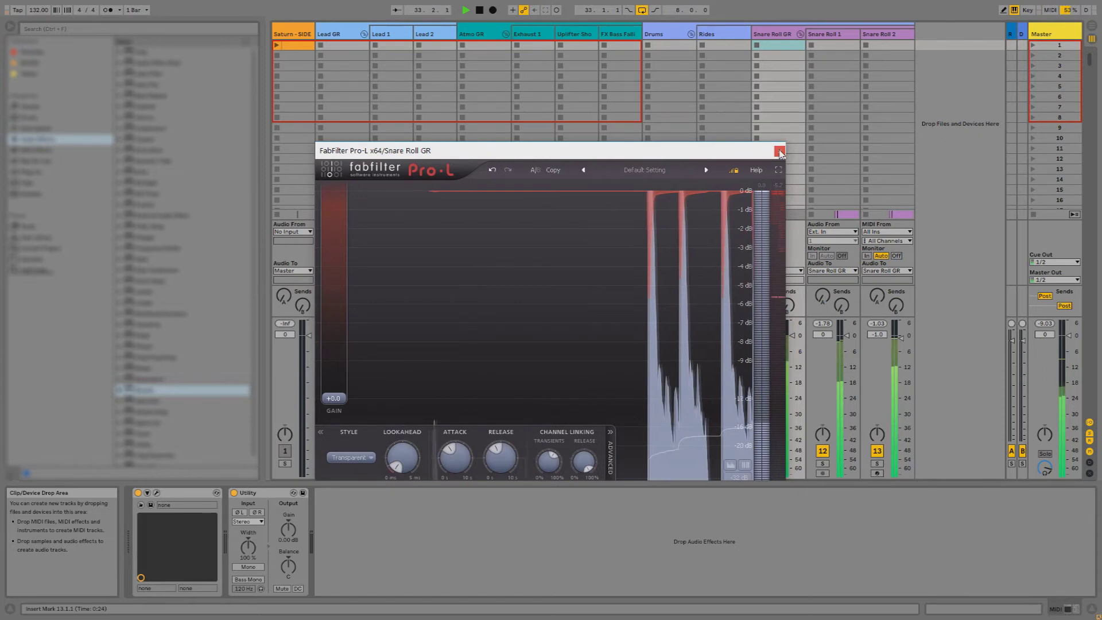
left_click_drag(493, 151, 603, 111)
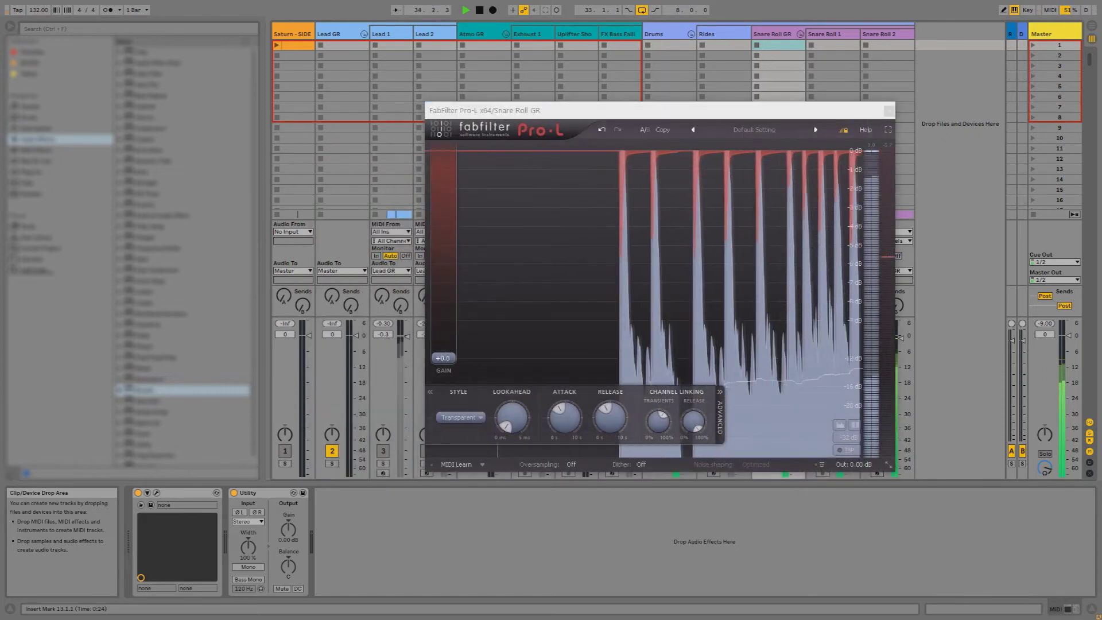
left_click(400, 422)
left_click_drag(516, 111, 451, 85)
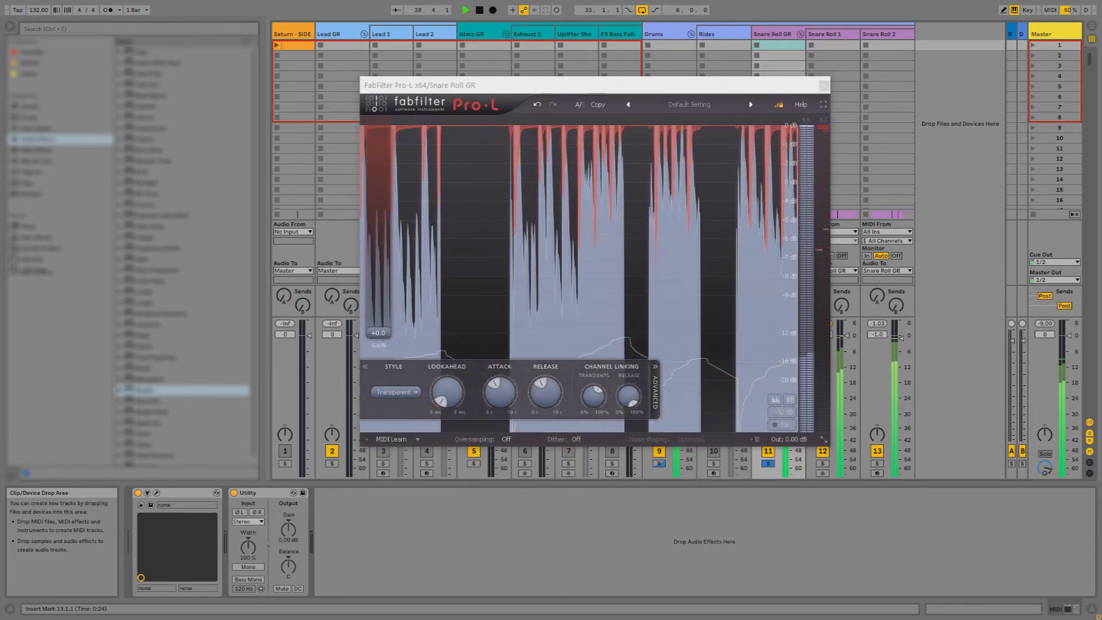
left_click(824, 85)
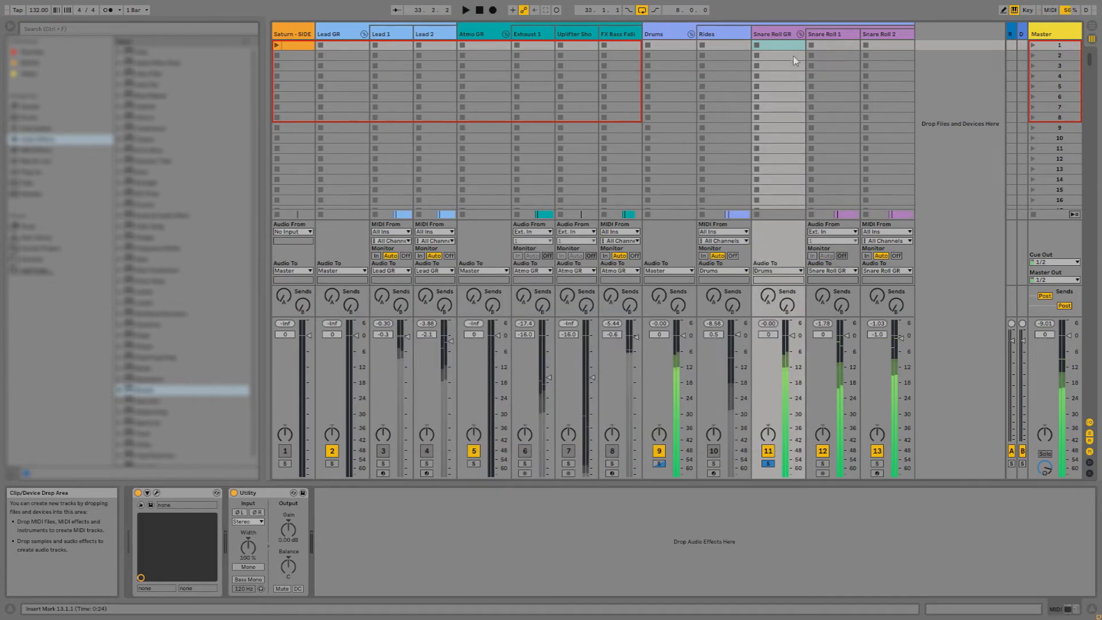
Unsolo the Snare Roll GR group, inspect Pro-L's lookahead setting and return to the arrangement
left_click(768, 463)
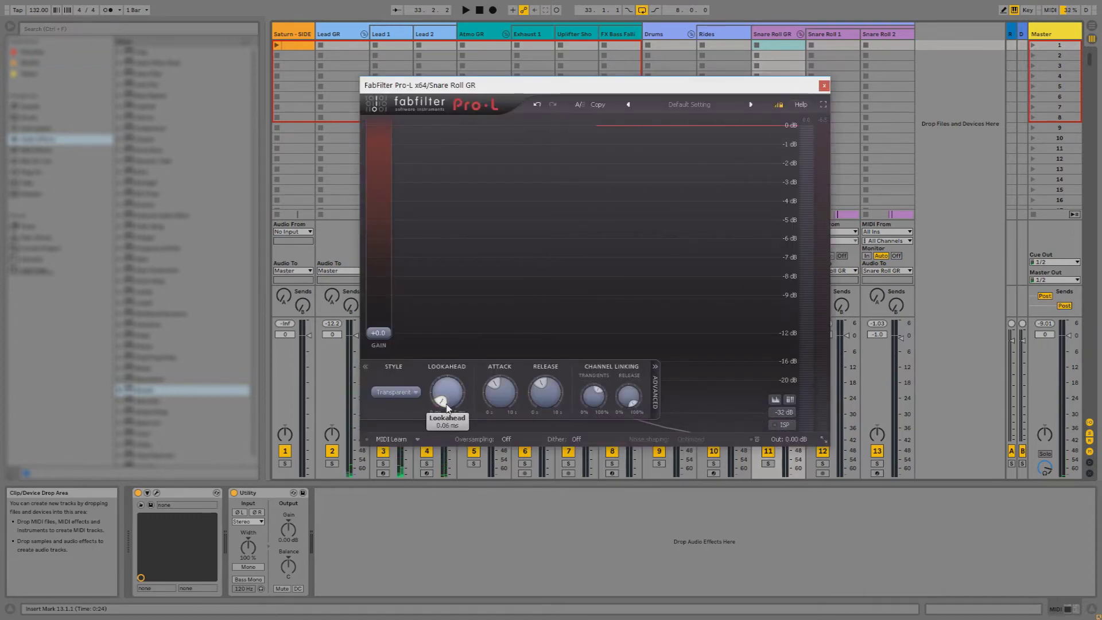
left_click(824, 86)
key("Tab")
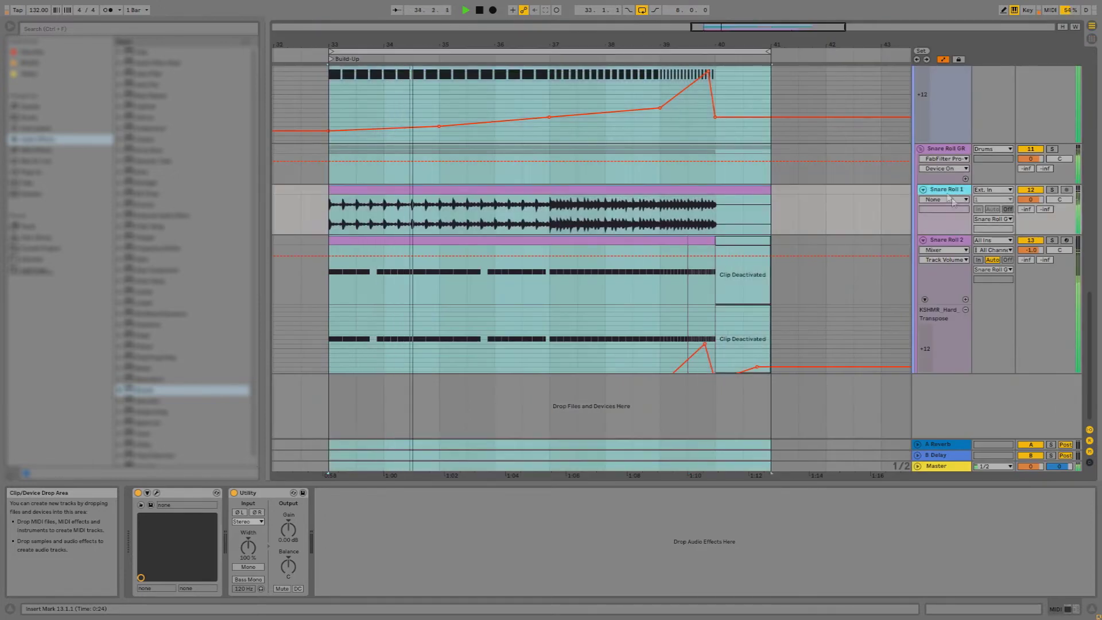
Open the Snare Roll GR group's Pro-L from the arrangement, watch its limiting during playback and hide the plug-in window
left_click(943, 159)
left_click(952, 185)
left_click(156, 494)
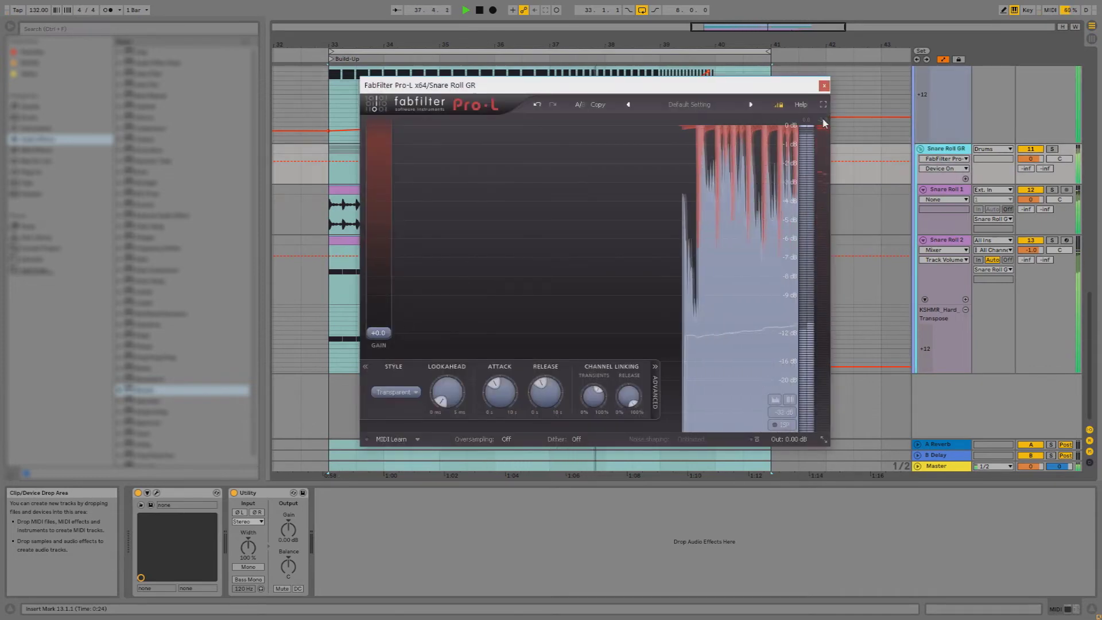
left_click_drag(787, 87, 752, 99)
key("ctrl+alt+p")
scroll(945, 174, "up", 7)
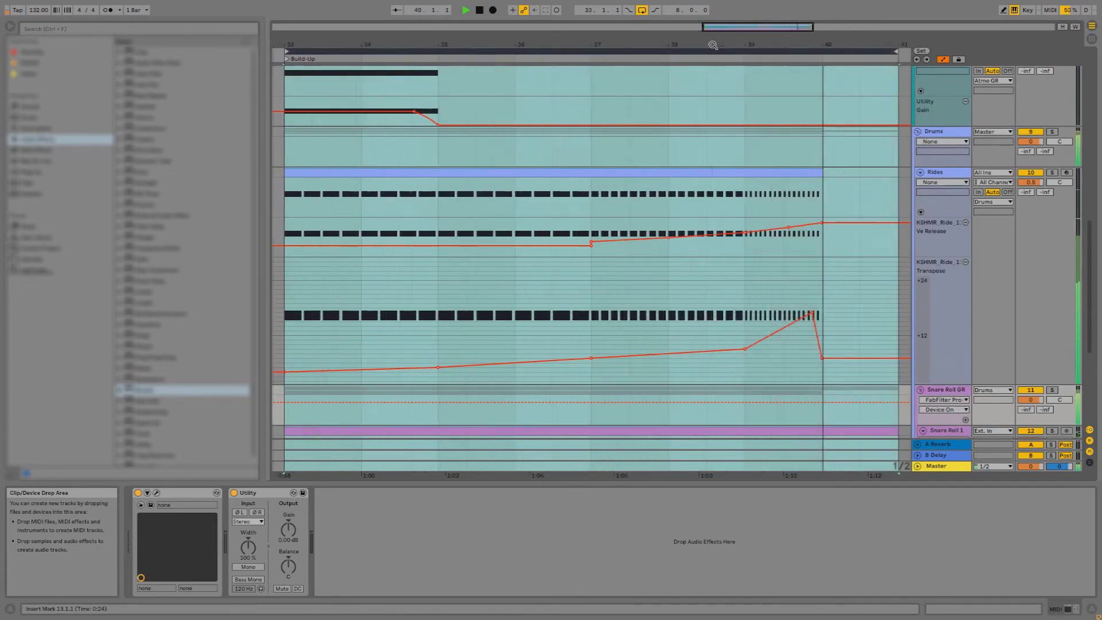
Stop playback and review the Snare Roll GR group's level in the mixer and its lane in the arrangement
key("Tab")
left_click(788, 36)
key("space")
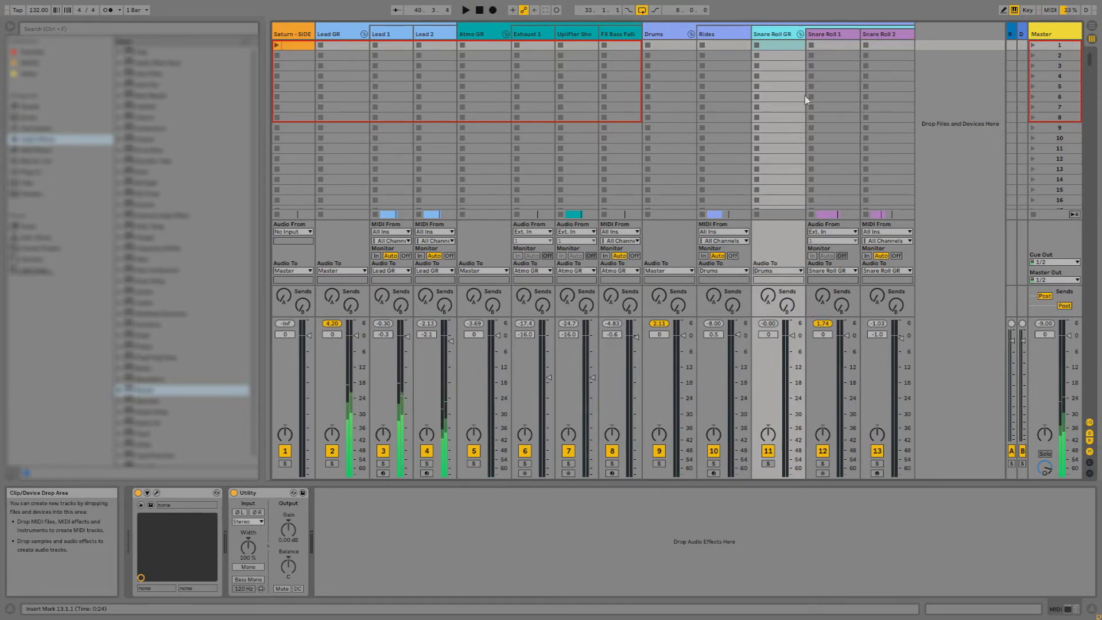
key("Tab")
scroll(659, 236, "up", 5)
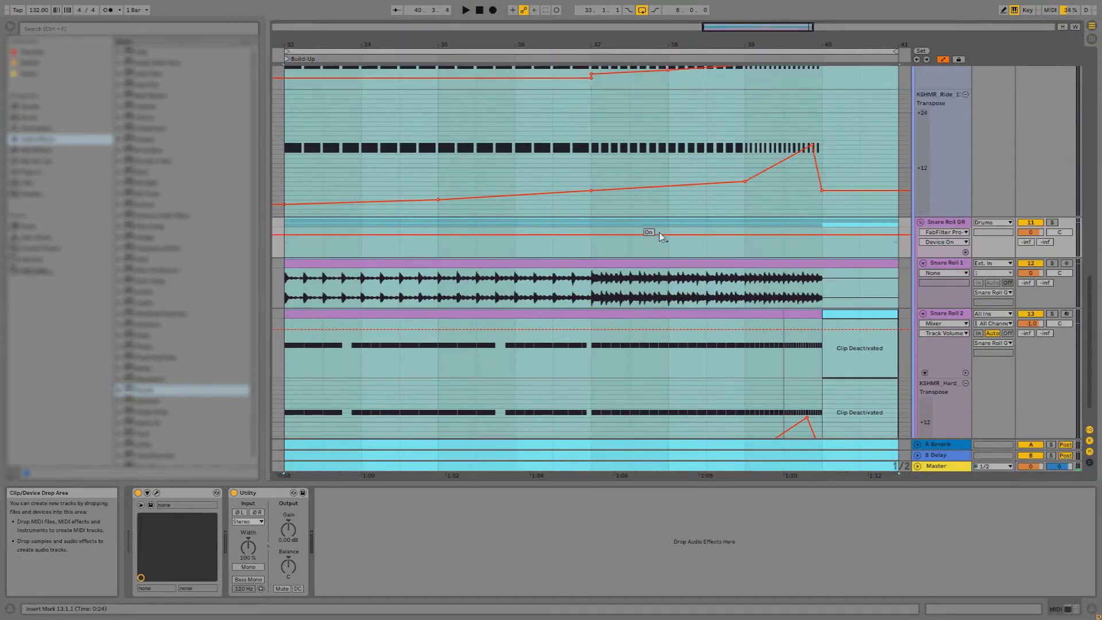
Open the Snare Roll 2 clip for note editing while the Build-Up section plays
key("Tab")
left_click(882, 32)
key("Tab")
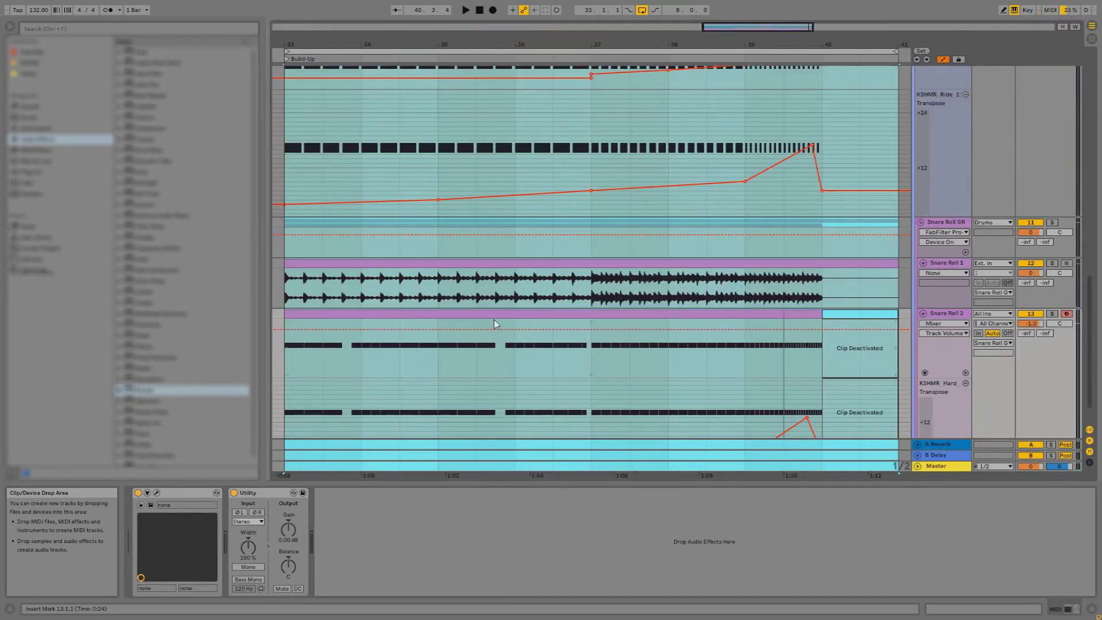
left_click(543, 314)
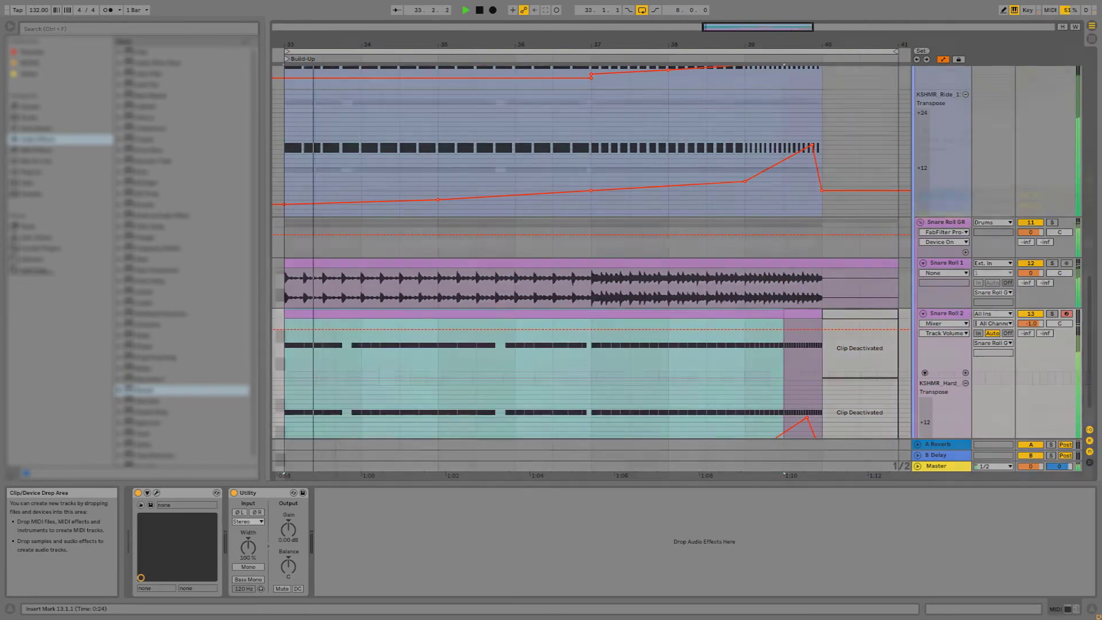
double_click(544, 315)
key("space")
left_click(391, 233)
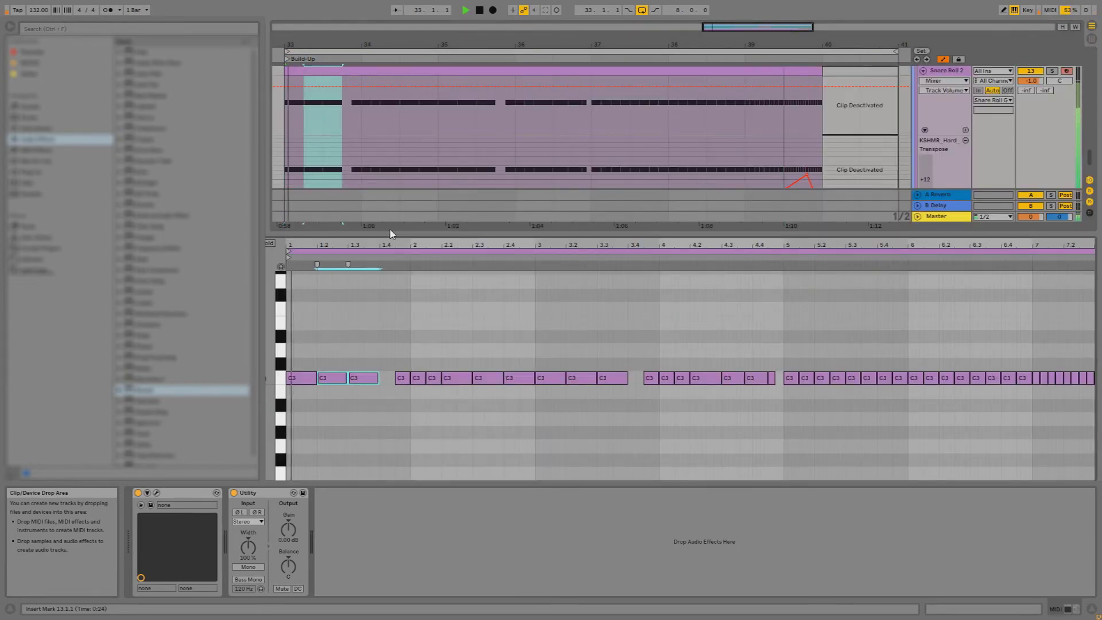
Copy the closing pattern of two long notes and one short C3 note from bar 4 to the end of bar 1
left_click_drag(393, 244, 612, 379)
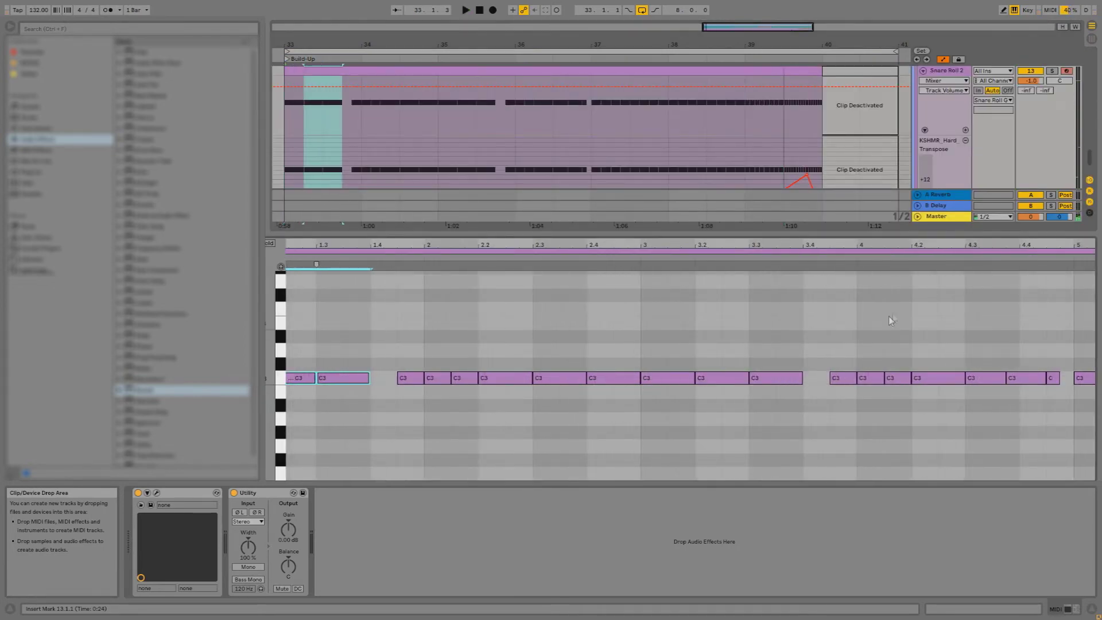
left_click_drag(1061, 349, 1033, 394)
mouse_move(1061, 349)
left_mouse_down()
mouse_move(999, 387)
mouse_move(338, 391)
mouse_move(340, 379)
left_mouse_up()
key("space")
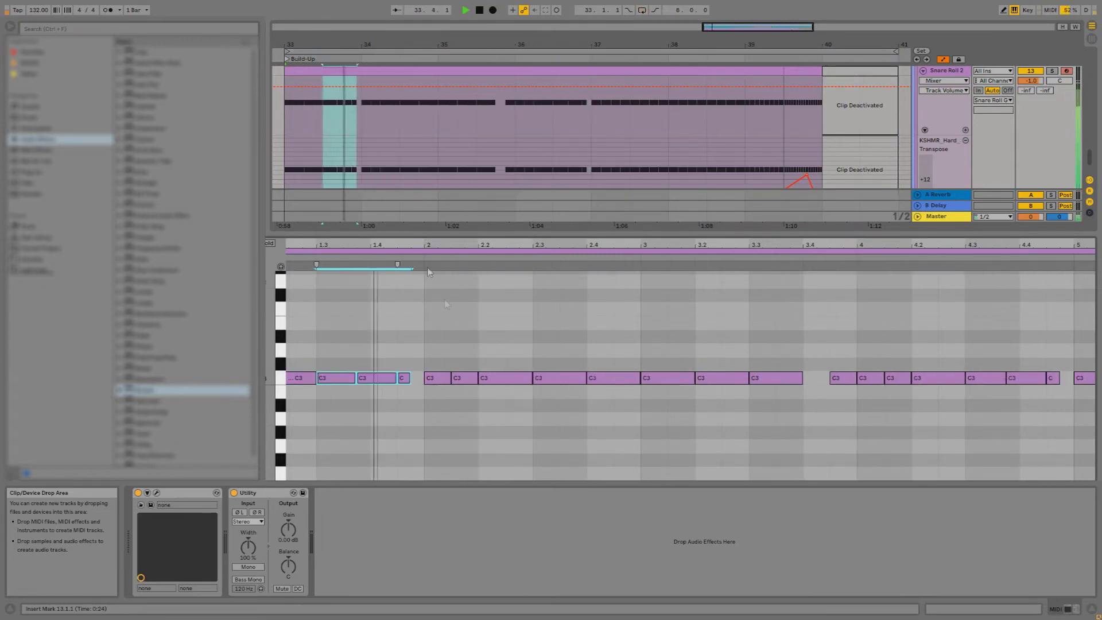
left_click(444, 282)
key("space")
Replace the closing notes of bar 2 with the same pattern of two longer notes and one short C3 note
right_click(430, 54)
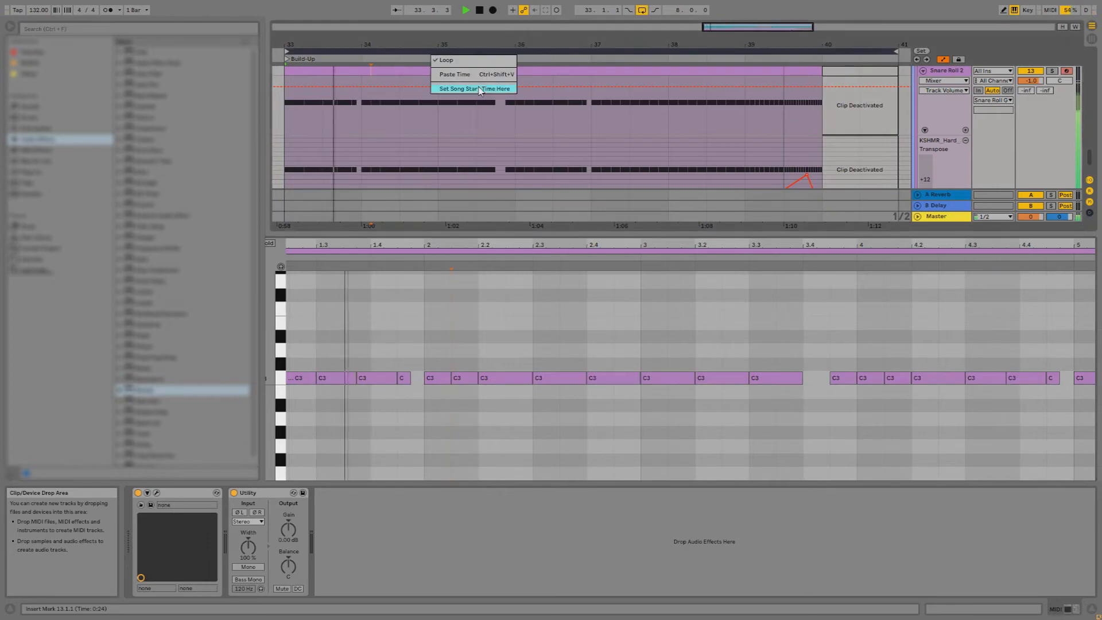
left_click(492, 293)
double_click(515, 248)
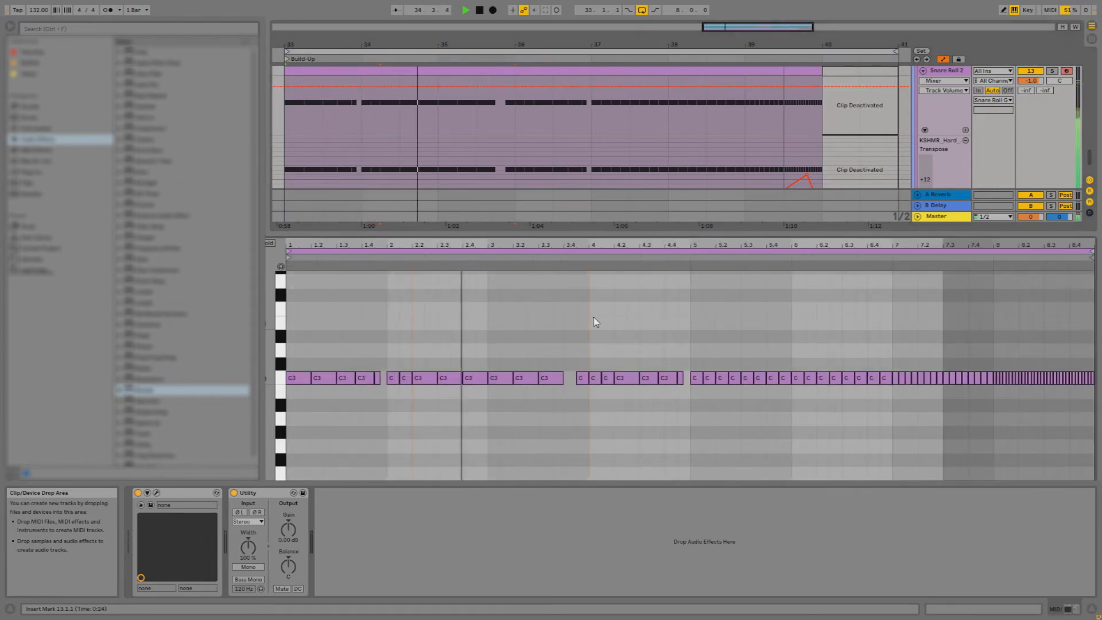
left_click_drag(412, 347, 391, 388)
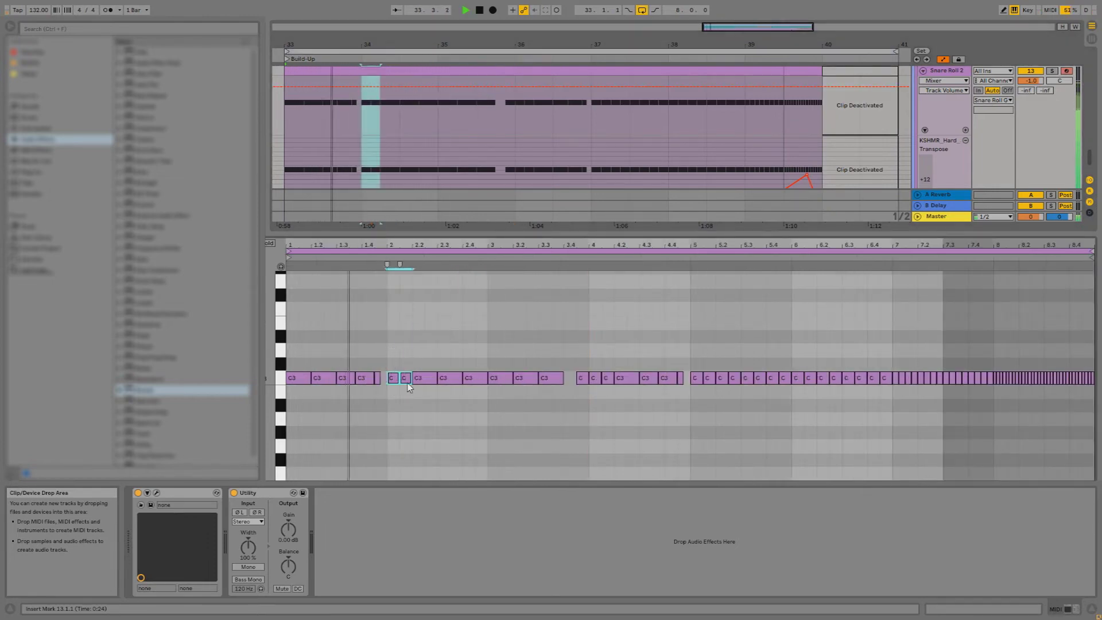
left_click_drag(383, 363, 449, 390)
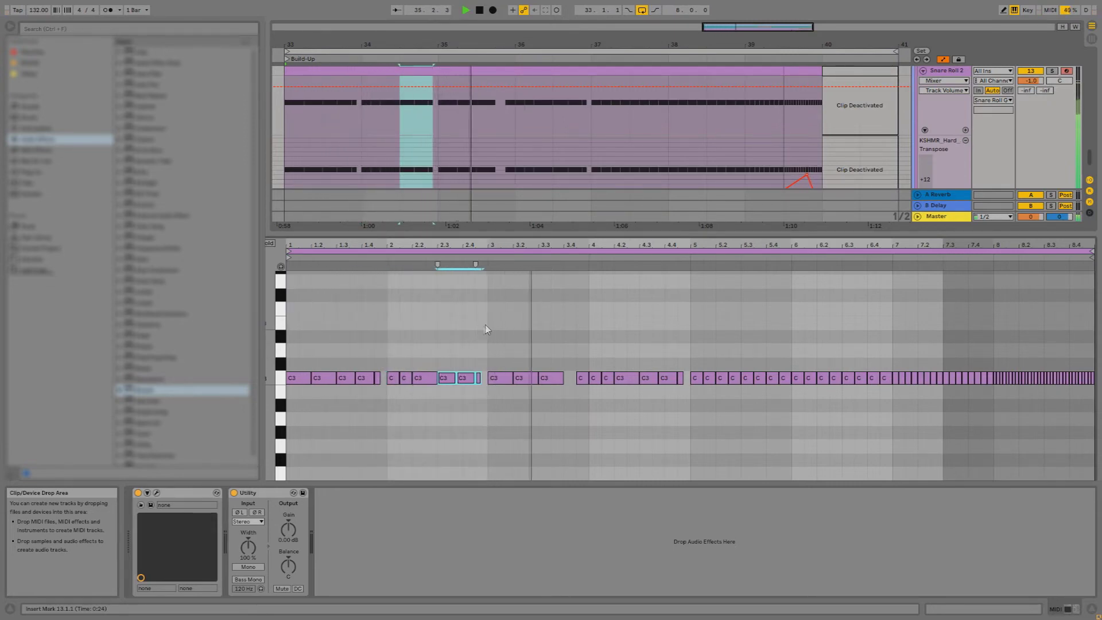
Try to duplicate the notes of bars 1 and 2 into bars 3 and 4, and undo the copy
left_click_drag(493, 336, 304, 402)
left_click_drag(410, 378, 623, 348)
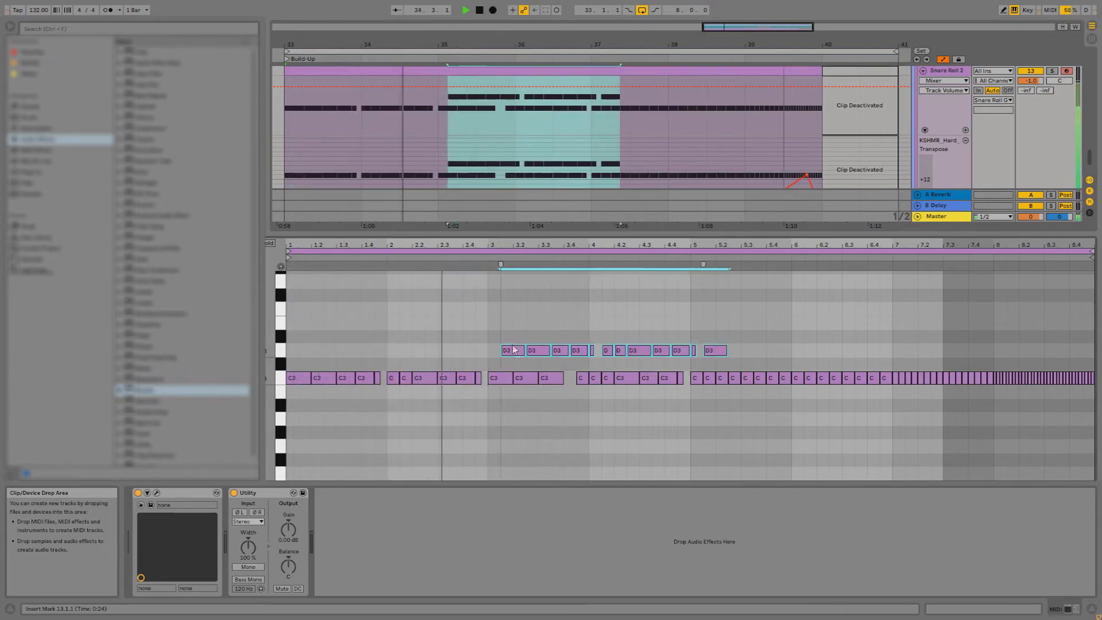
key("ctrl+z")
Copy the closing C3 pattern to the end of bar 3 so that bar 4 starts on its downbeat
key("space")
mouse_move(381, 343)
left_mouse_down()
mouse_move(298, 401)
mouse_move(512, 337)
mouse_move(512, 379)
left_mouse_up()
left_click(641, 371)
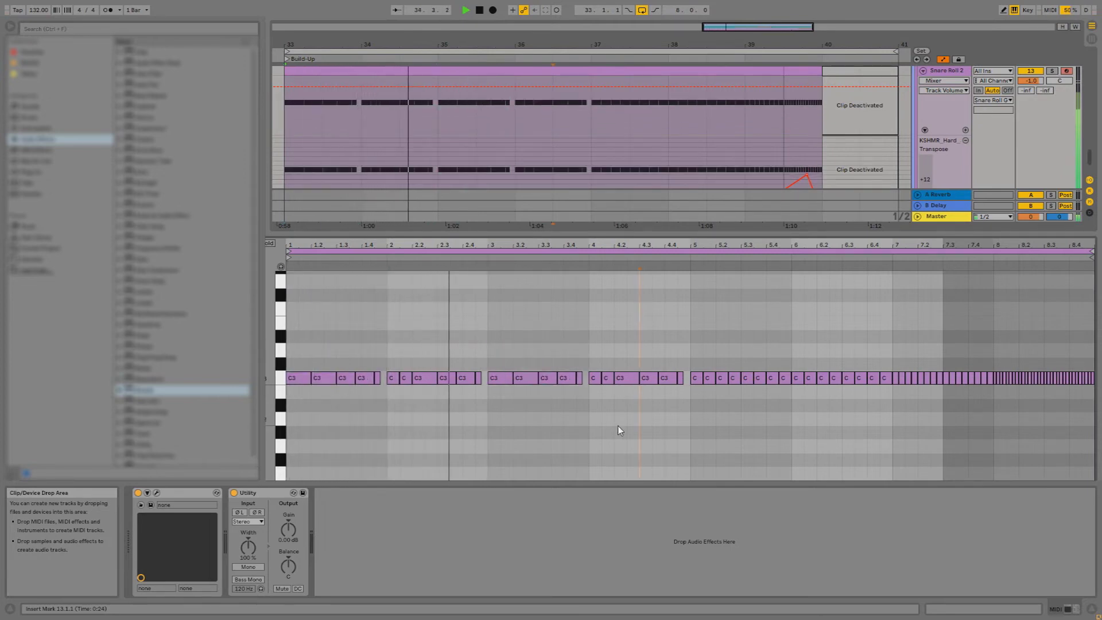
Adjust the note grid and split beat 4.2 of the snare roll into four short C3 notes
scroll(619, 429, "up", 2)
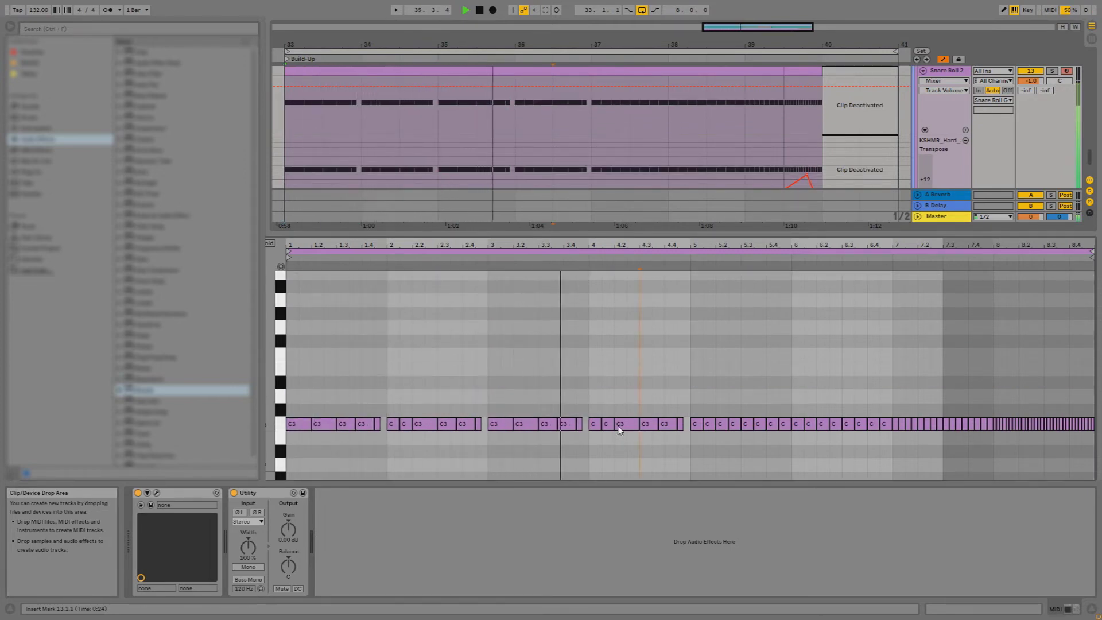
left_click_drag(653, 250, 616, 343)
right_click(617, 344)
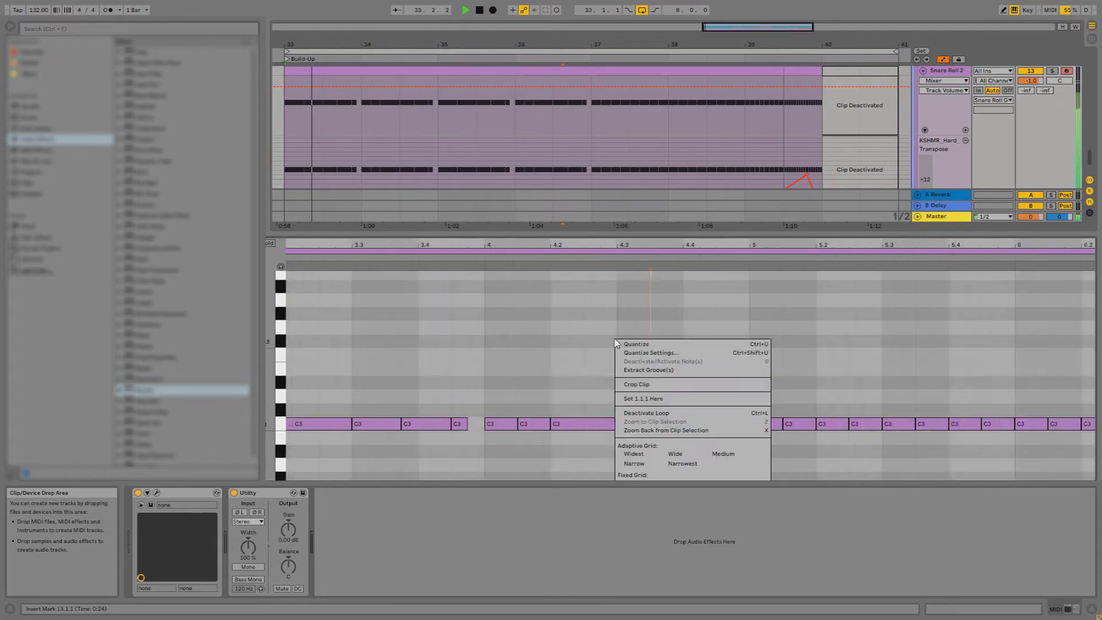
left_click(651, 459)
right_click(592, 358)
left_click(581, 449)
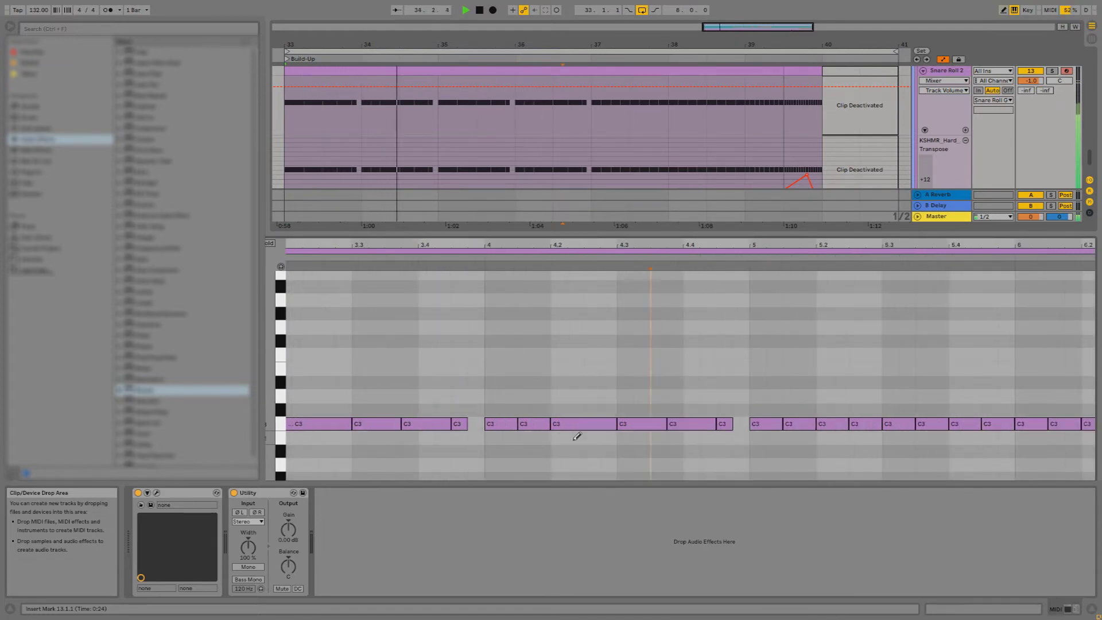
left_click_drag(563, 424, 614, 424)
Fill the gap at the end of bar 4 with short C3 notes on a finer grid
scroll(619, 328, "up", 1)
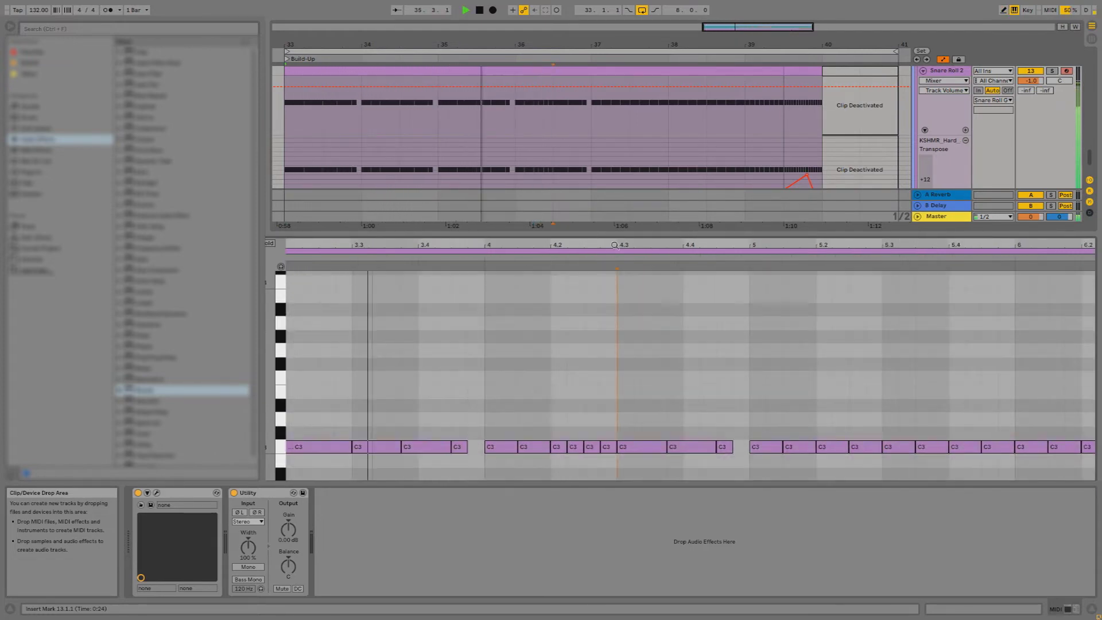
scroll(588, 356, "down", 2)
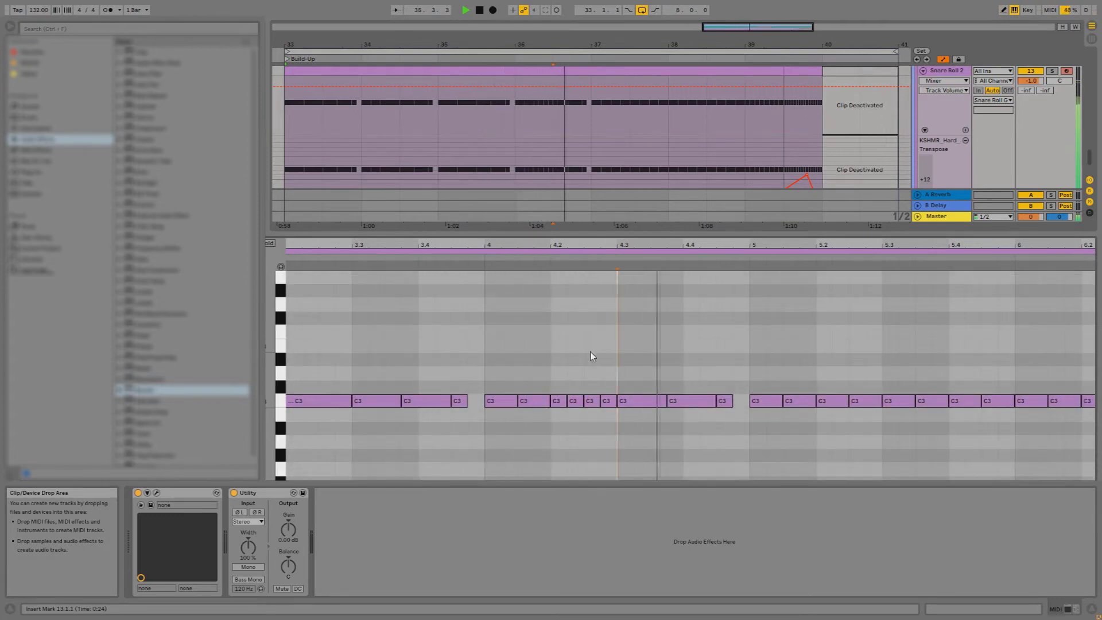
scroll(706, 287, "down", 2)
right_click(715, 343)
key("Escape")
scroll(731, 391, "up", 3)
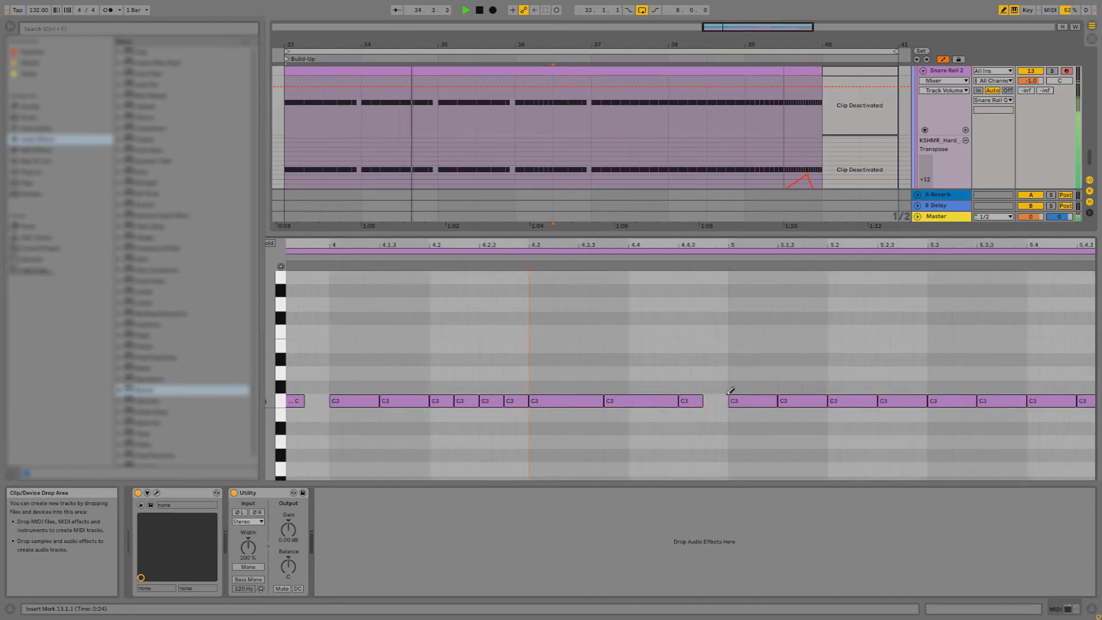
scroll(710, 244, "down", 3)
right_click(696, 288)
left_click(733, 432)
scroll(734, 243, "down", 1)
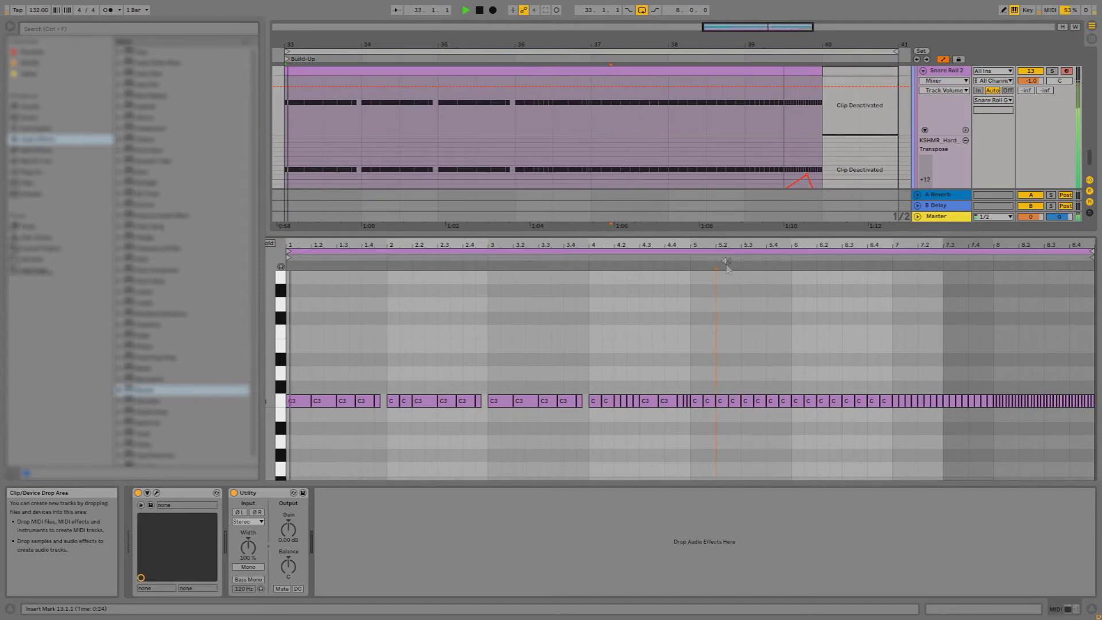
Copy the closing snare fill of bar 4 to the second half of bar 5
scroll(657, 377, "up", 3)
left_click_drag(656, 377, 629, 419)
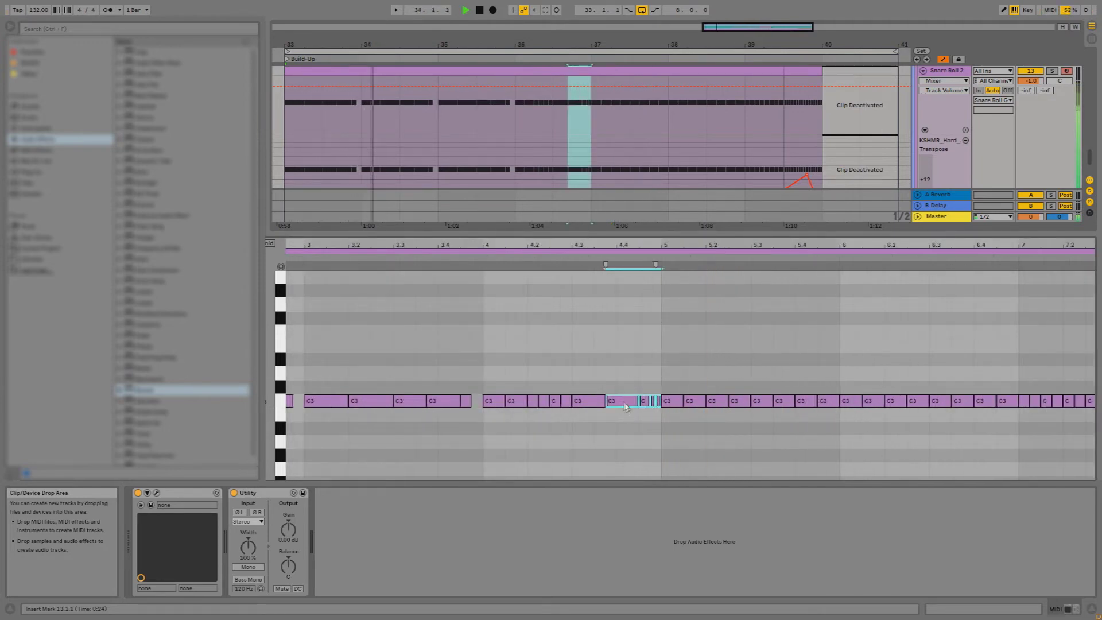
left_click_drag(590, 368, 646, 424)
left_click_drag(599, 365, 788, 402)
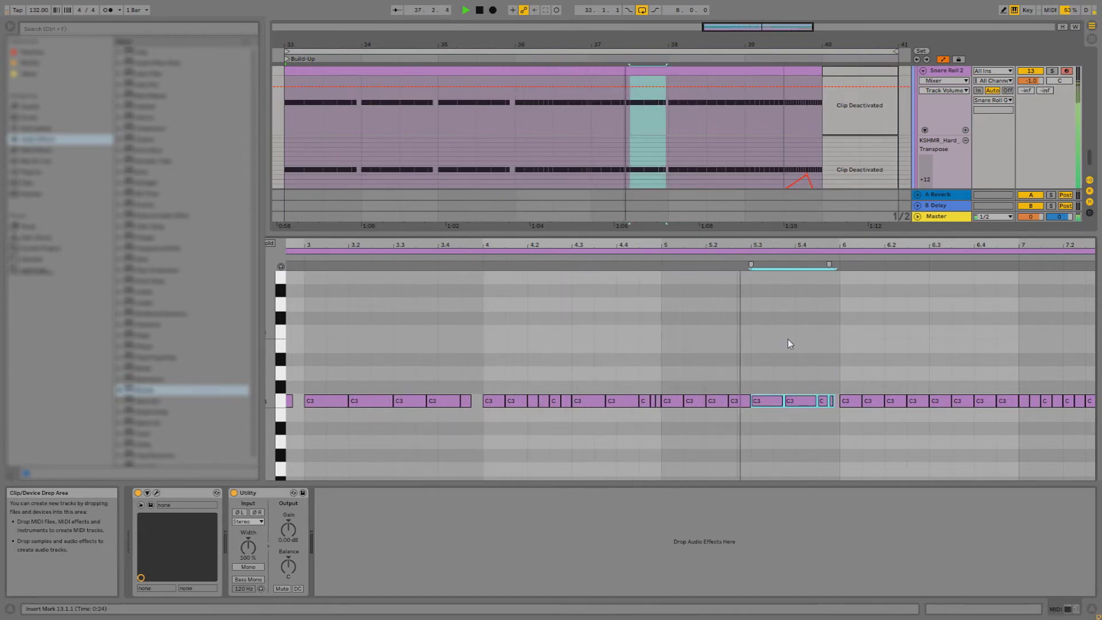
Try to redraw the last C3 note of bar 5 just before bar 6
key("space")
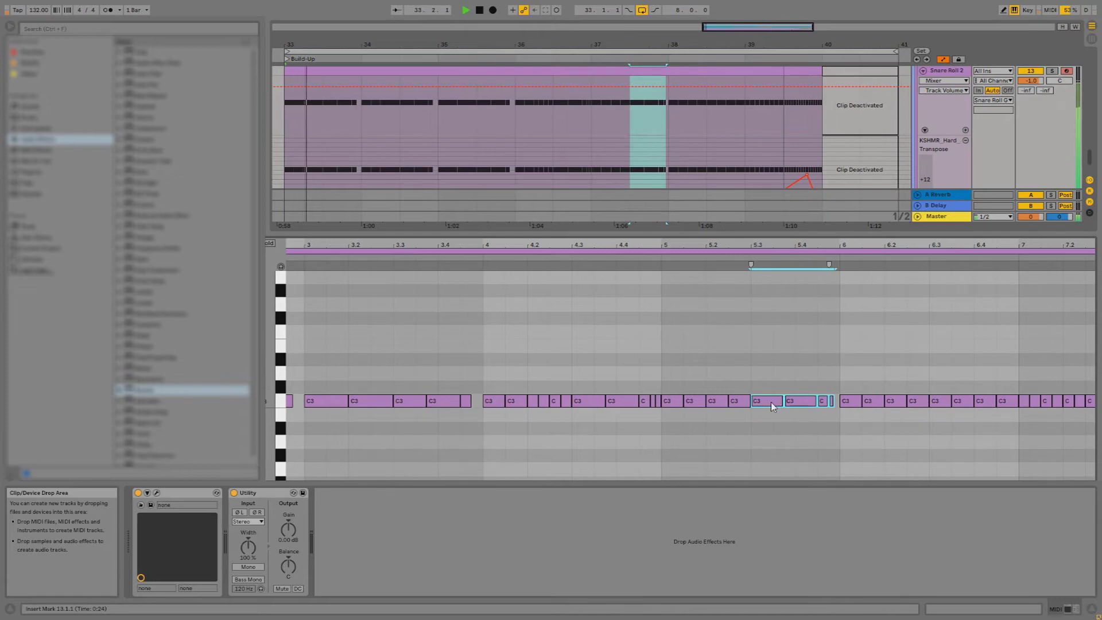
key("b")
left_click(837, 401)
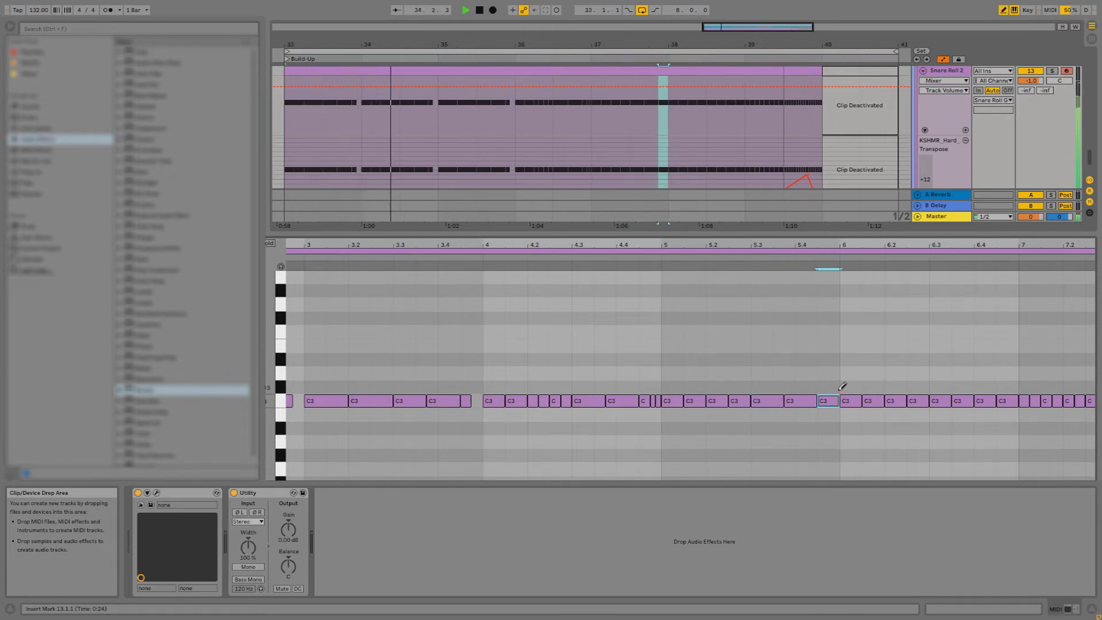
right_click(841, 388)
left_click(836, 406)
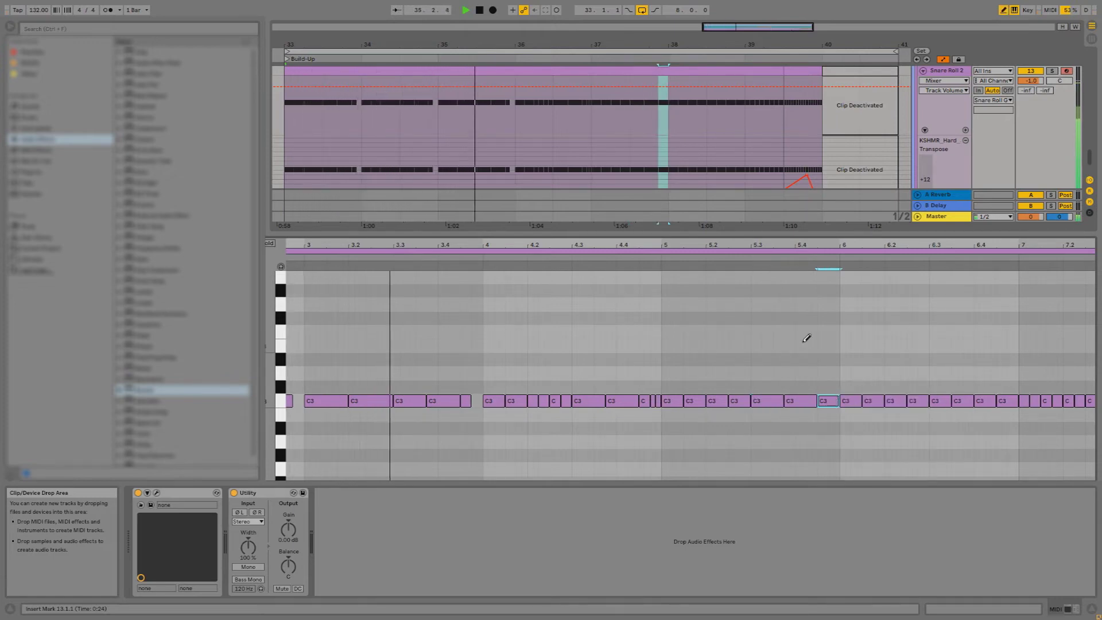
Replace the last note of bar 5 with the short C3 notes that close bar 4
left_click_drag(642, 376, 822, 398)
right_click(834, 368)
key("Escape")
left_click(828, 344)
mouse_move(837, 369)
left_mouse_down()
mouse_move(815, 410)
mouse_move(772, 416)
left_mouse_up()
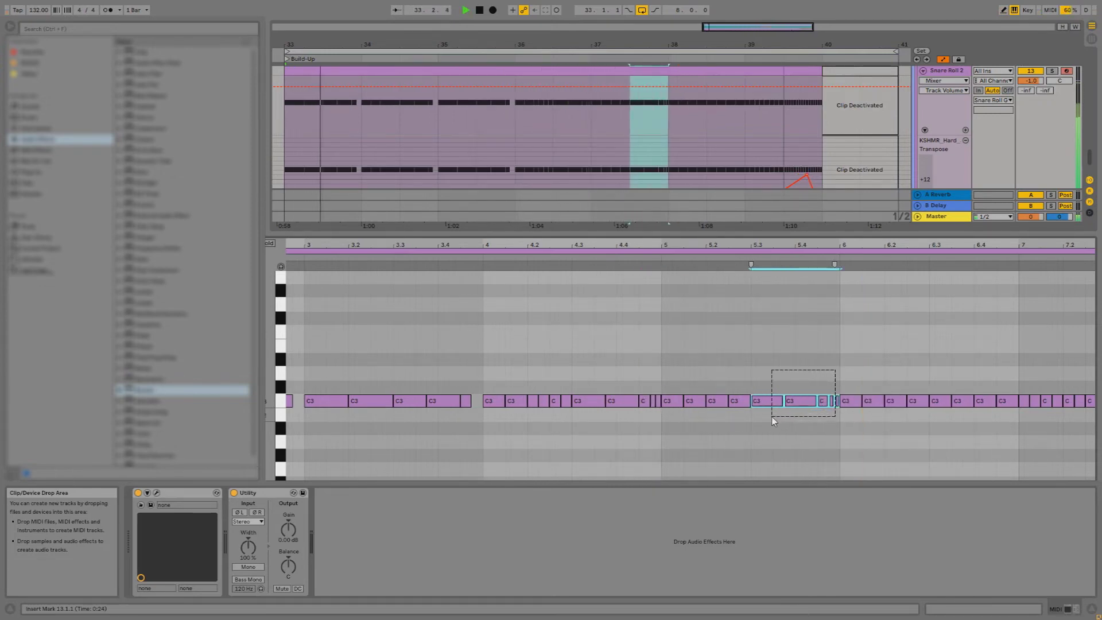
left_click(828, 344)
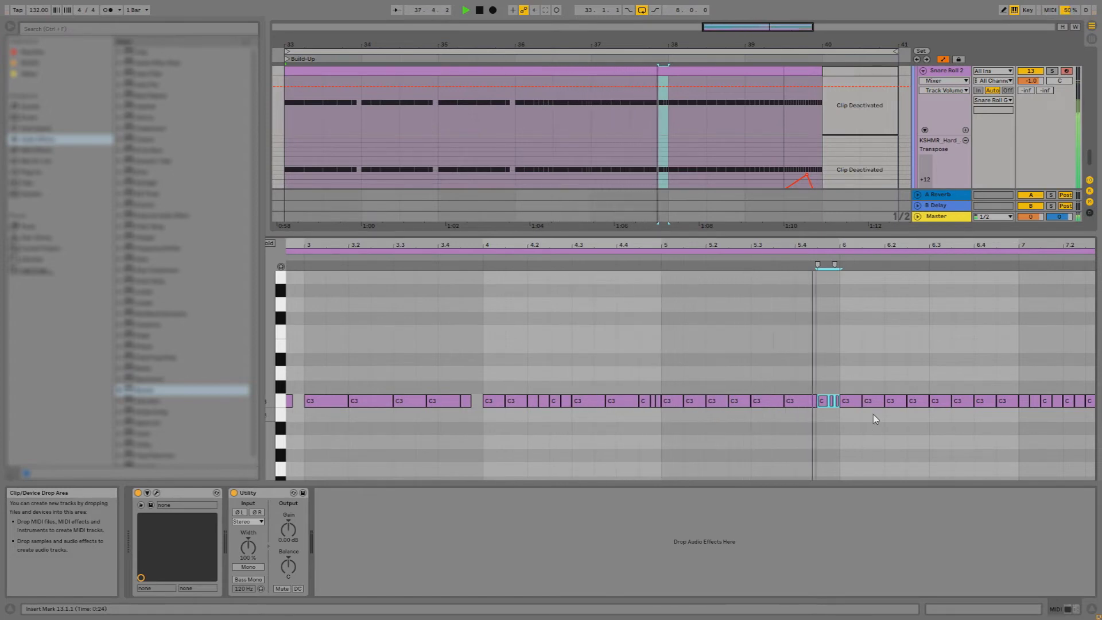
Copy the fill of short closing C3 notes to the end of bar 6
left_click_drag(827, 362, 800, 423)
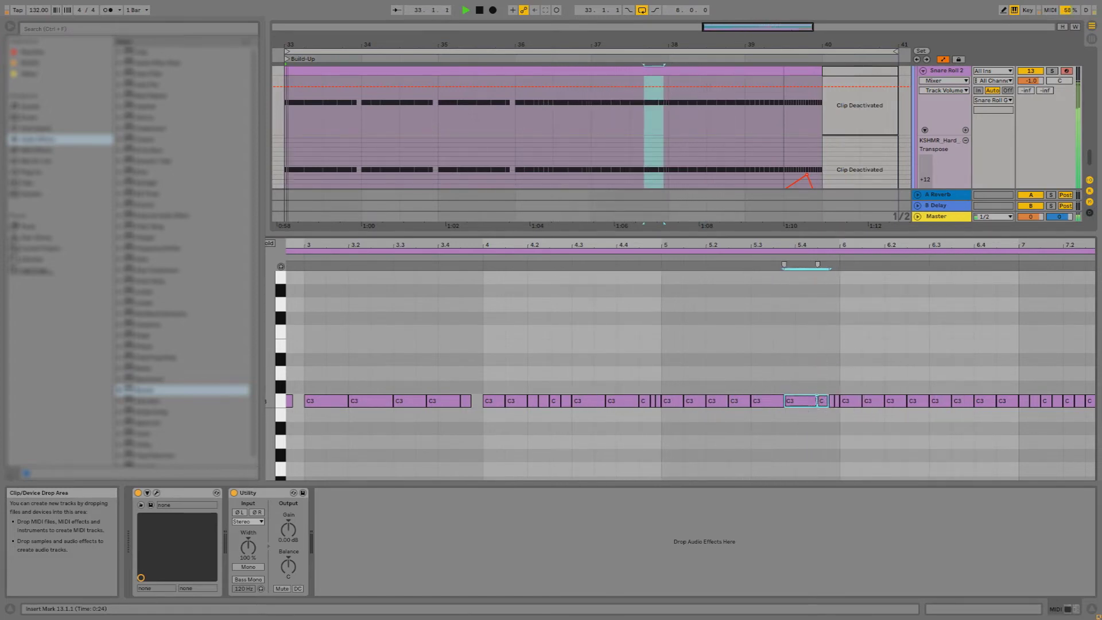
left_click_drag(836, 367, 598, 405)
mouse_move(930, 346)
left_mouse_down()
mouse_move(890, 402)
mouse_move(993, 405)
left_mouse_up()
left_click(994, 354)
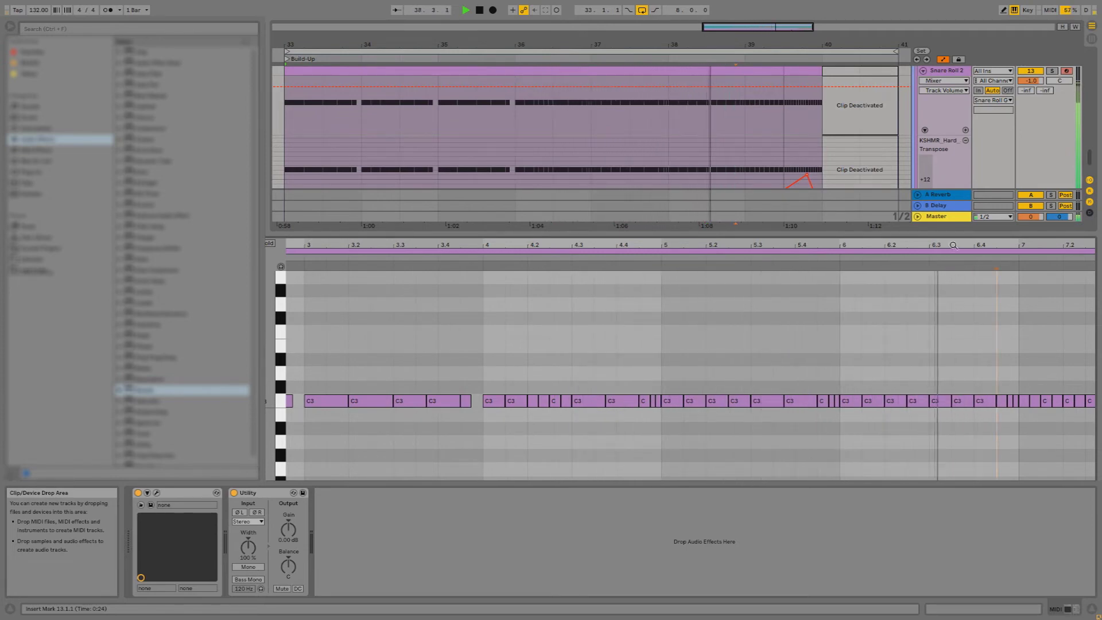
Close the Snare Roll 2 clip editor and hide the main-lane automation on the Snare Roll 2 and Lead 1 tracks
scroll(953, 336, "down", 4)
left_click(930, 328)
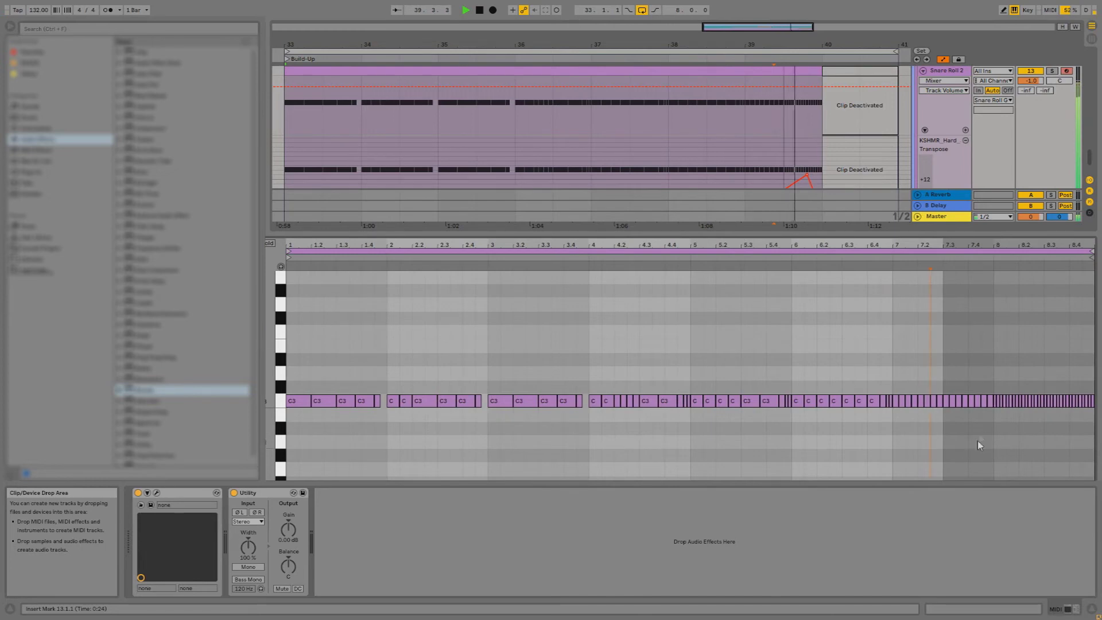
left_click(1065, 609)
left_click(660, 51)
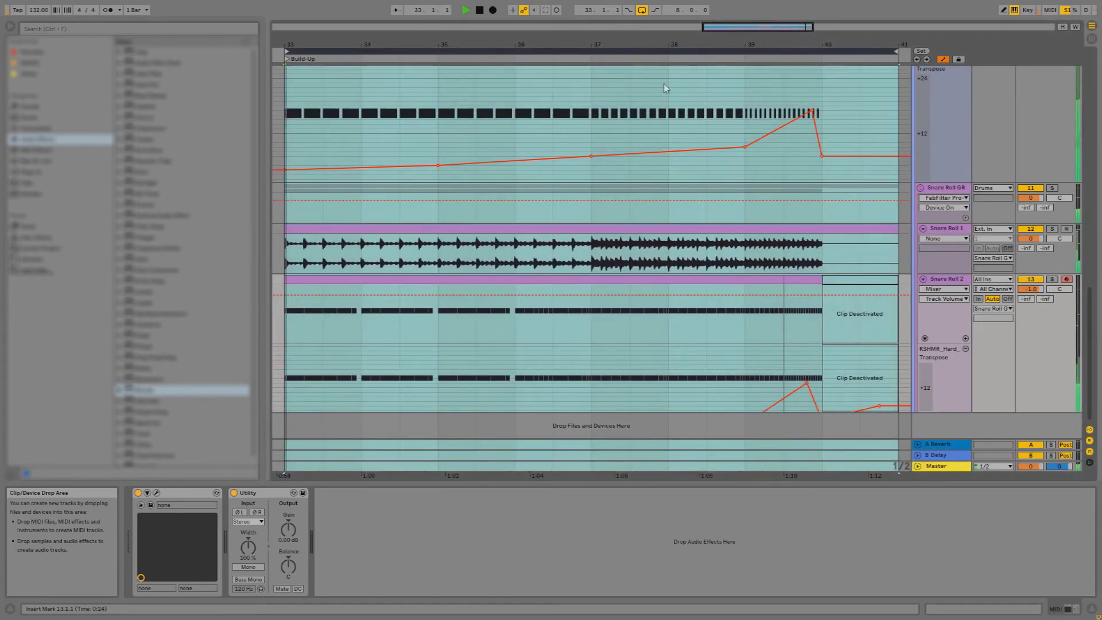
left_click(951, 289)
left_click(950, 299)
left_click(940, 228)
left_click(939, 279)
left_click_drag(1090, 308, 1098, 144)
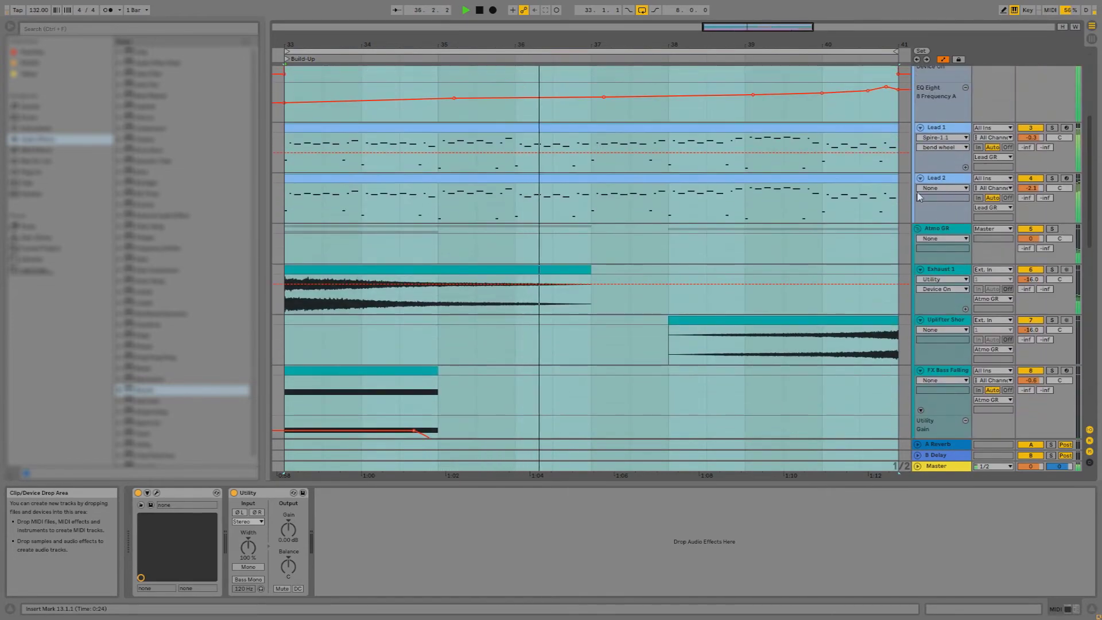
left_click(938, 138)
left_click(944, 147)
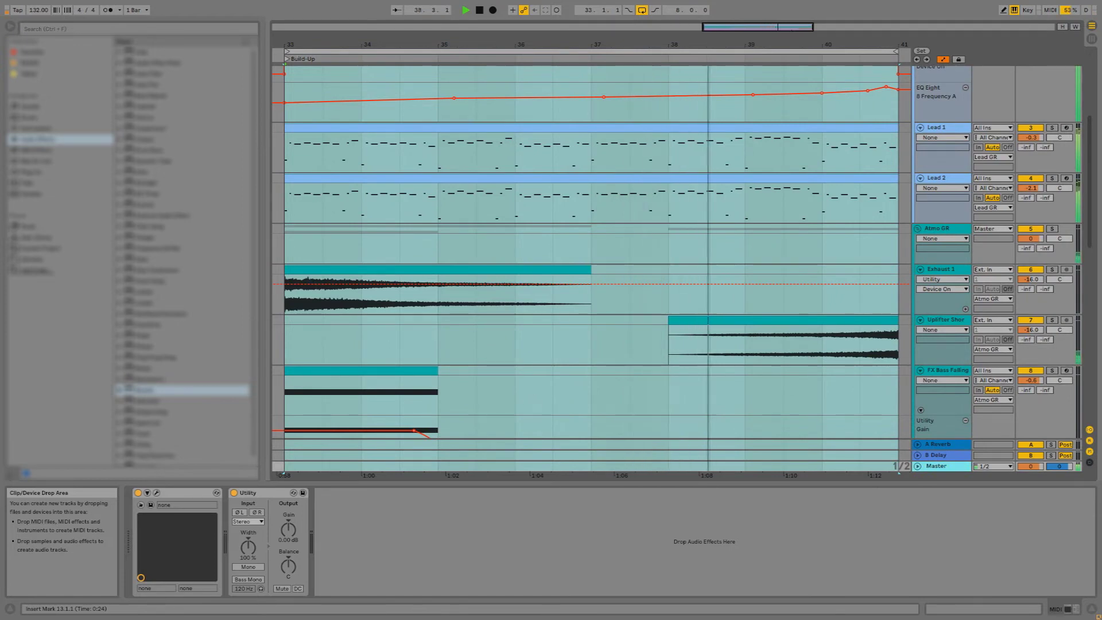
Inspect the Endless Smile plug-in on the Master track, close it and restart playback of the Build-Up
left_click_drag(537, 263, 484, 462)
left_click(534, 13)
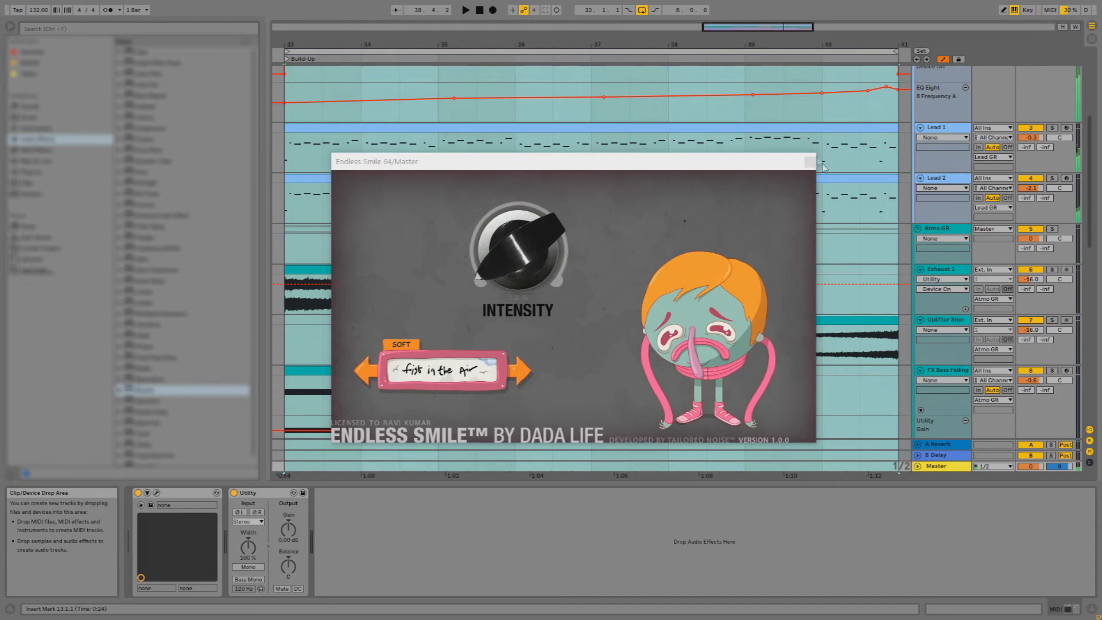
left_click(809, 161)
key("space")
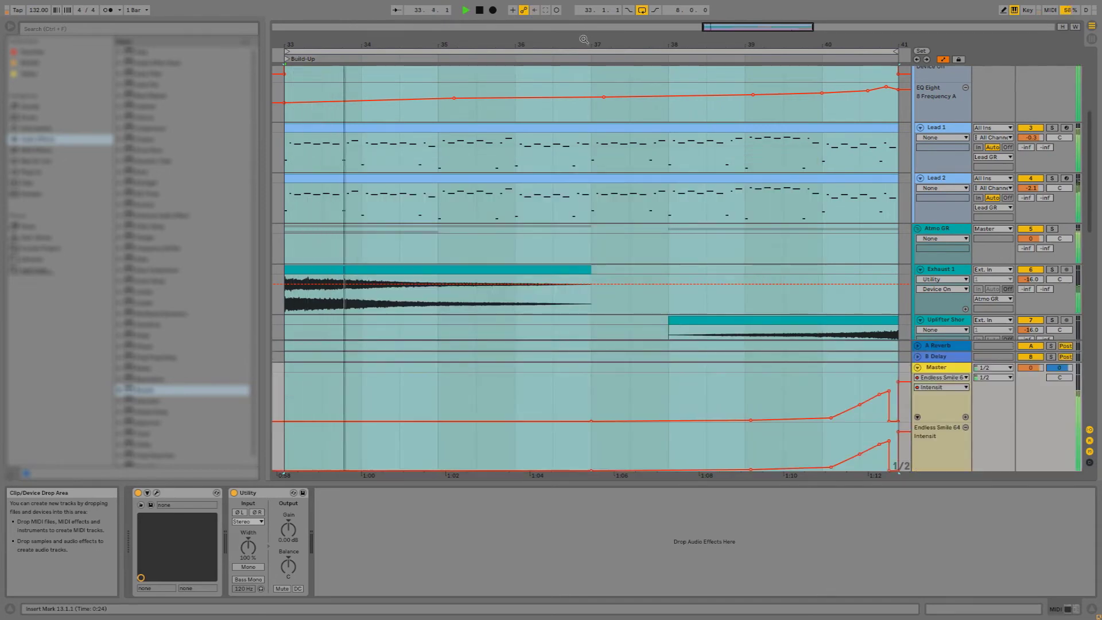
Set the Master track's main automation lane to None, keeping the separate Endless Smile Intensity lane
left_click_drag(583, 42, 544, 20)
left_click(658, 409)
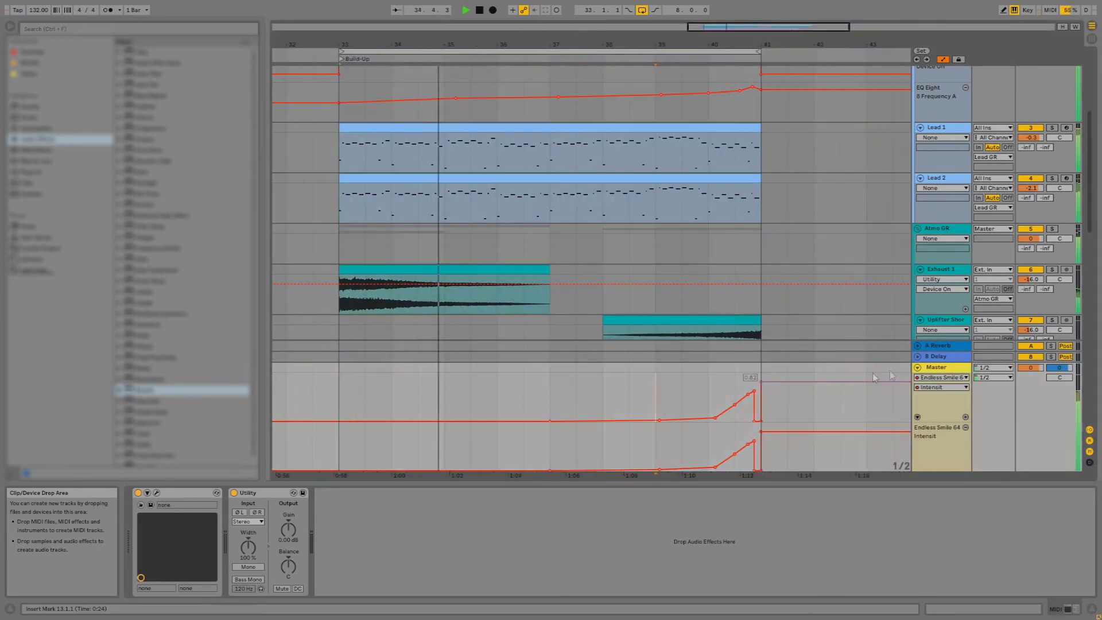
left_click(942, 377)
left_click(942, 378)
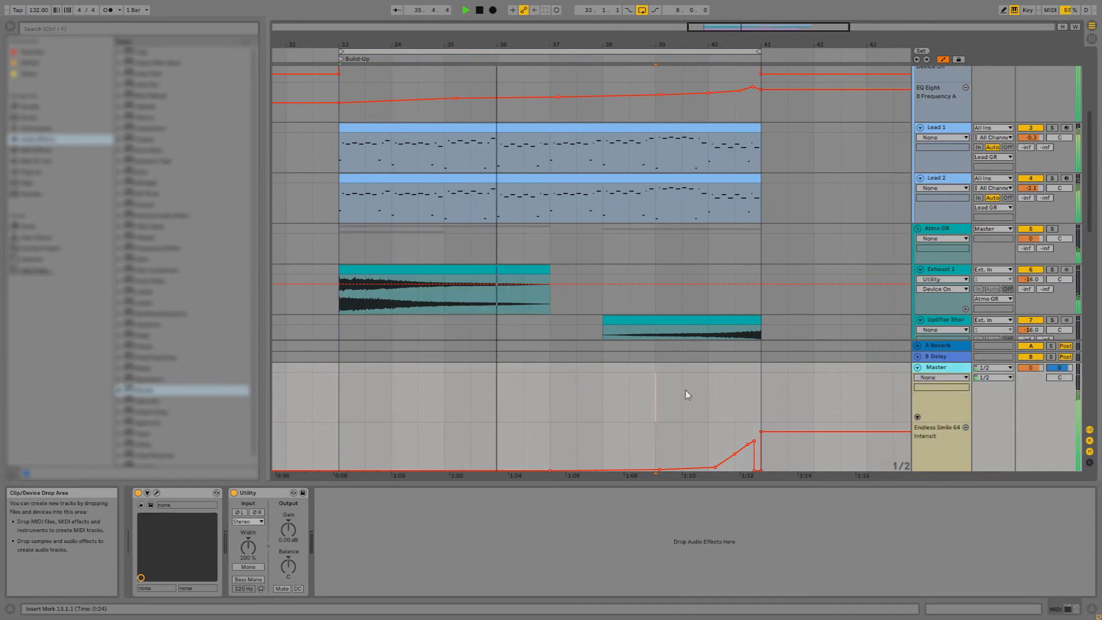
Look over the Build-Up's lead, atmosphere, ride and snare roll tracks during playback, with the section filling the arrangement view
scroll(776, 333, "down", 3)
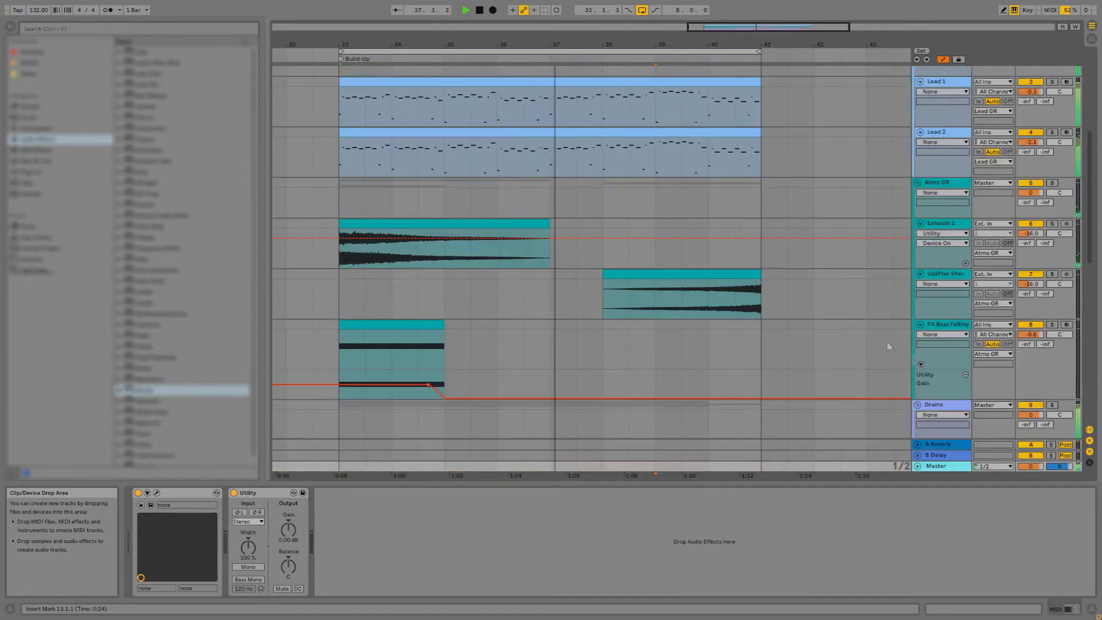
left_click_drag(620, 41, 578, 33)
scroll(663, 316, "down", 15)
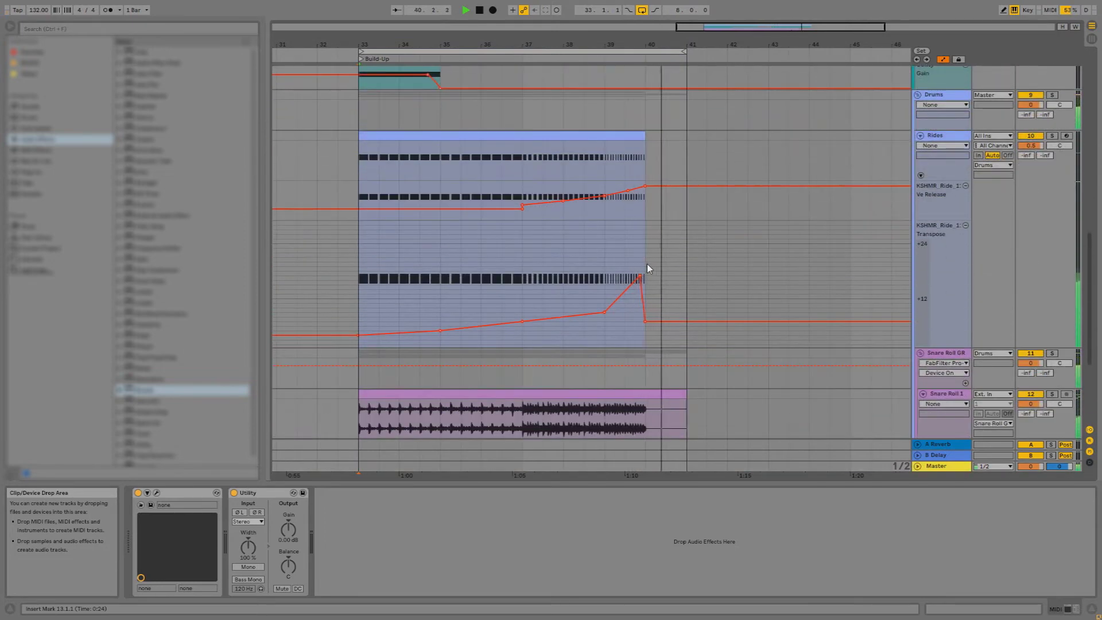
left_click(957, 469)
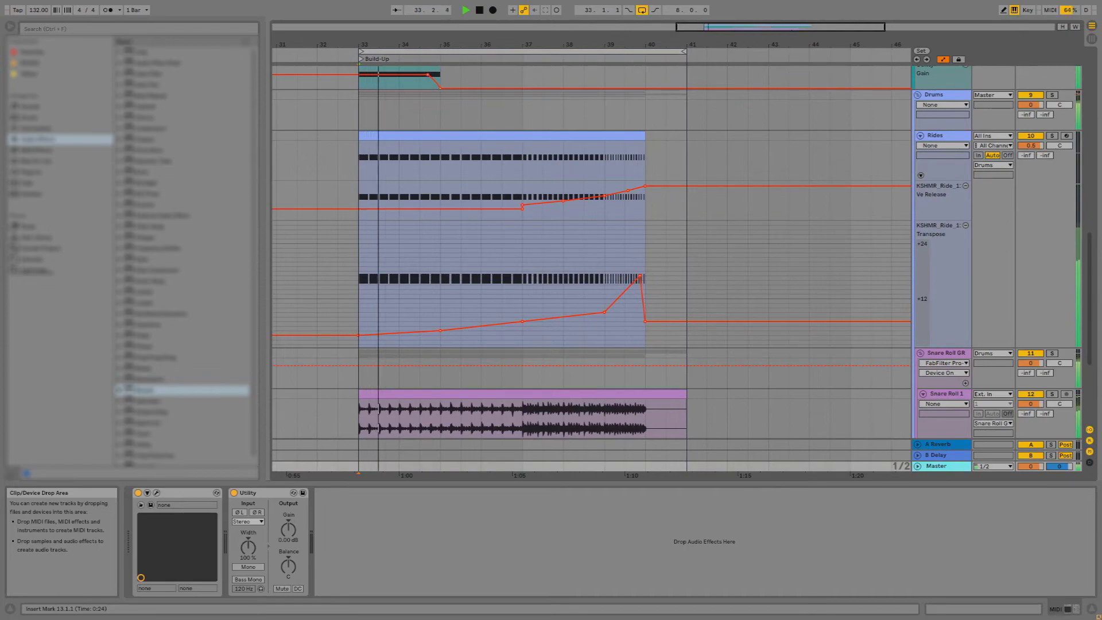
left_click(519, 51)
double_click(512, 42)
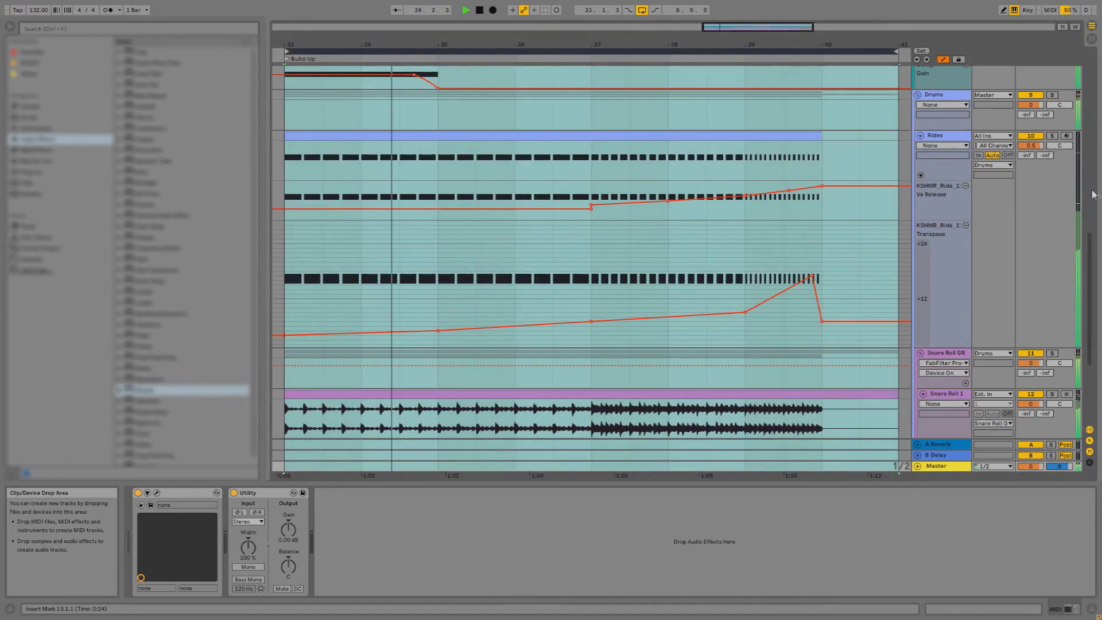
scroll(949, 239, "down", 5)
scroll(948, 270, "up", 8)
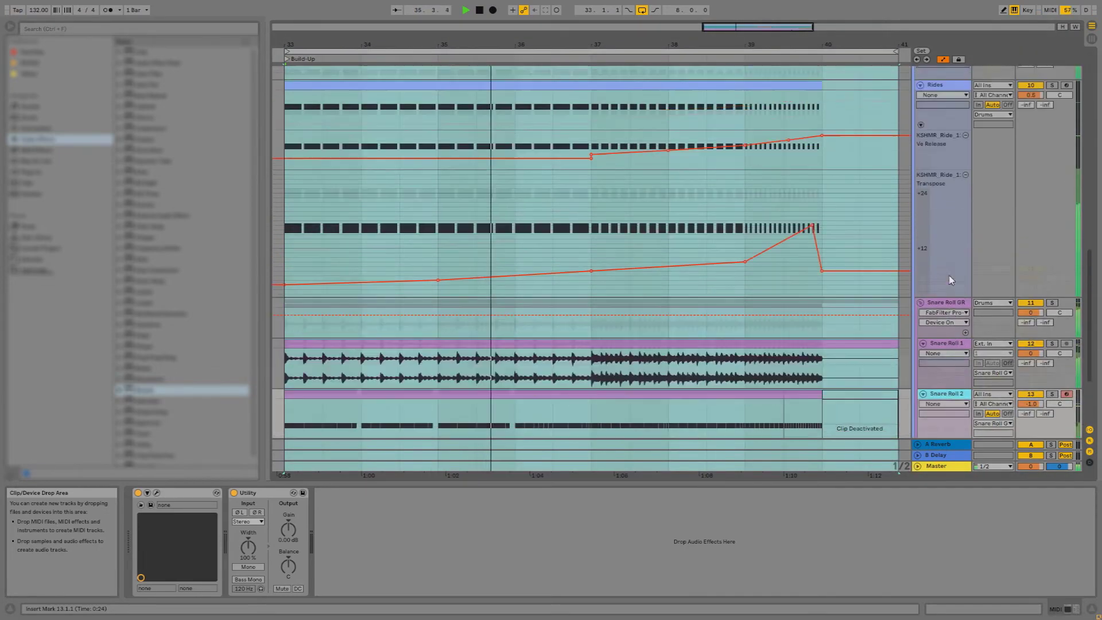
Insert a MIDI track below FX Bass Falling and create an empty eight-bar MIDI clip on it from bar 33 to 41
right_click(949, 247)
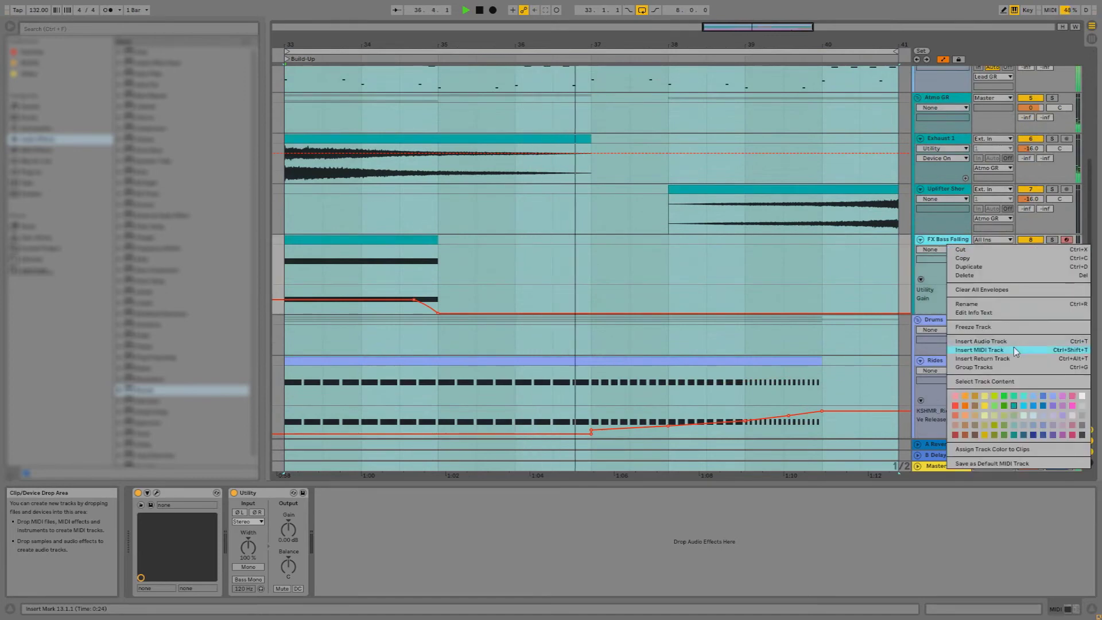
left_click(645, 338)
key("ctrl+shift+t")
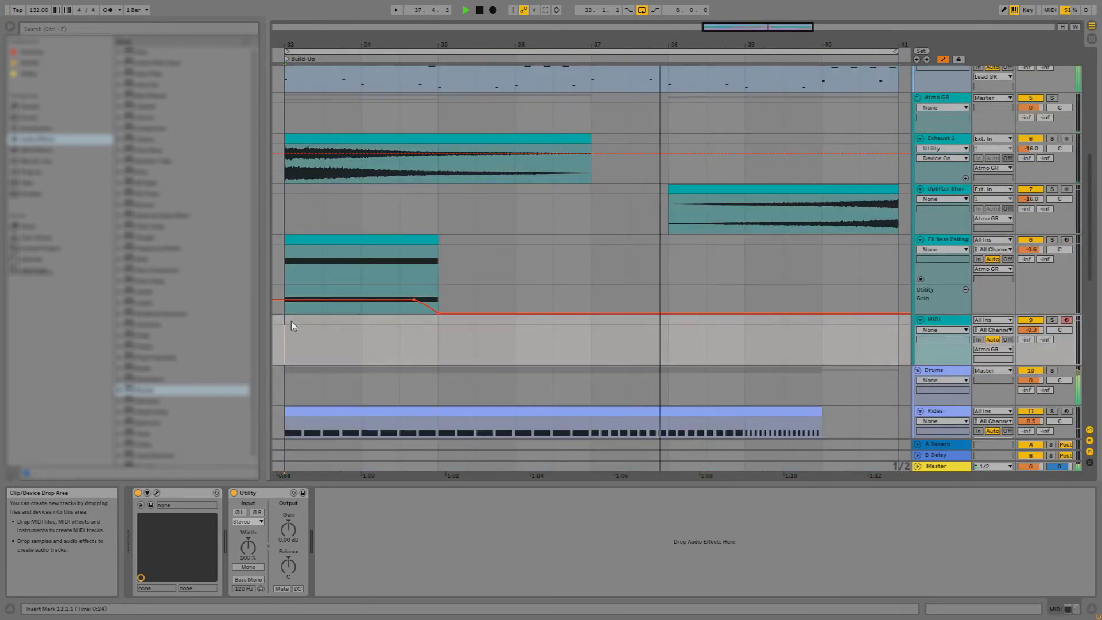
left_click_drag(298, 332, 888, 343)
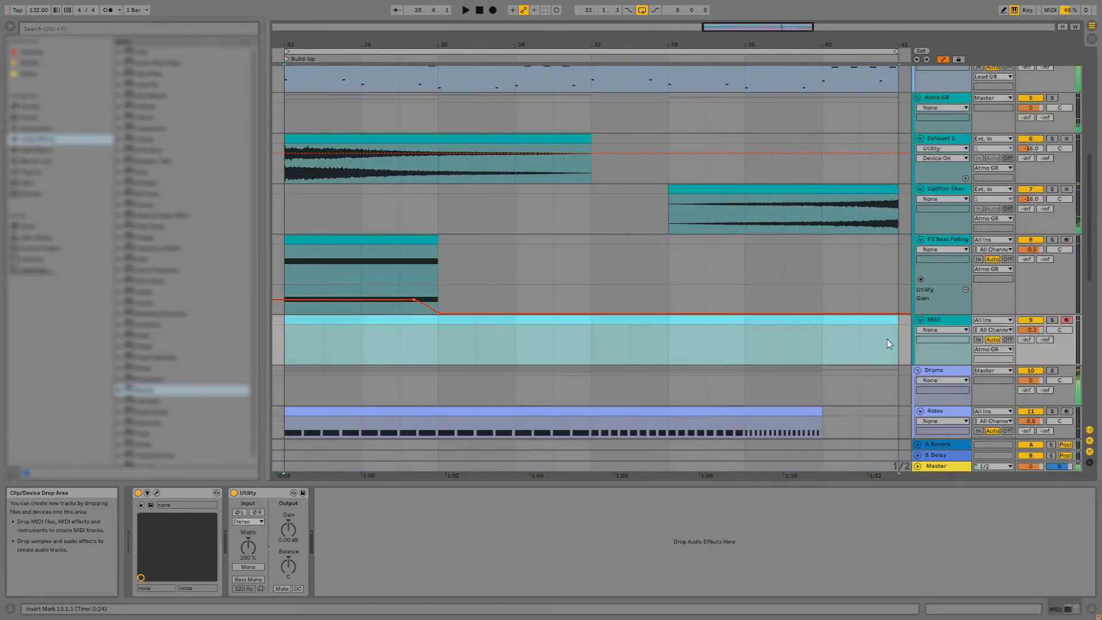
key("ctrl+shift+m")
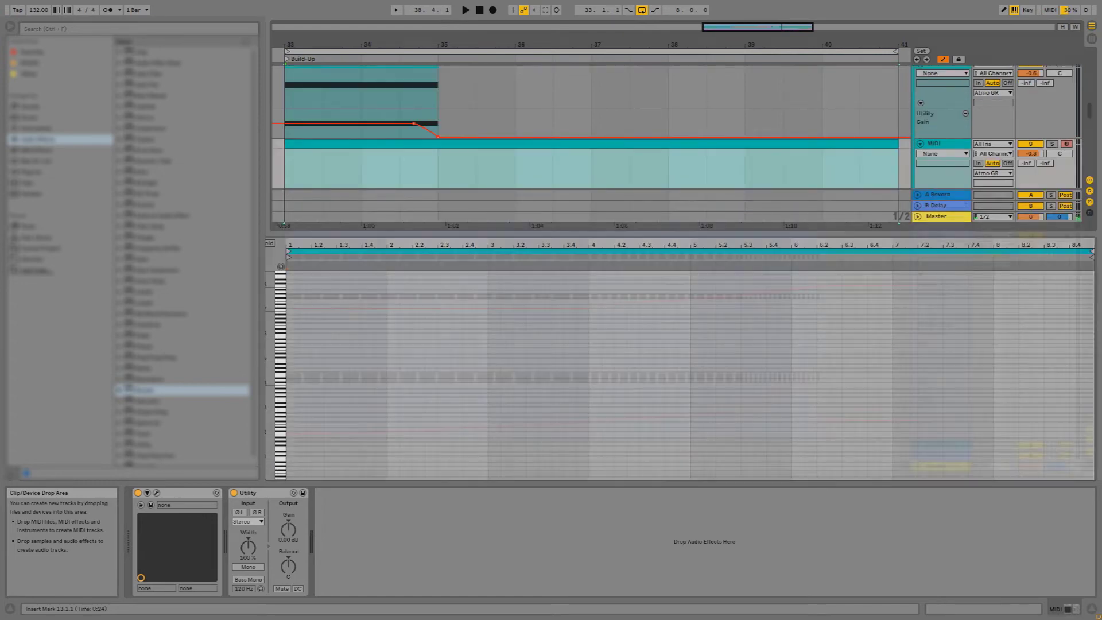
scroll(832, 352, "up", 5)
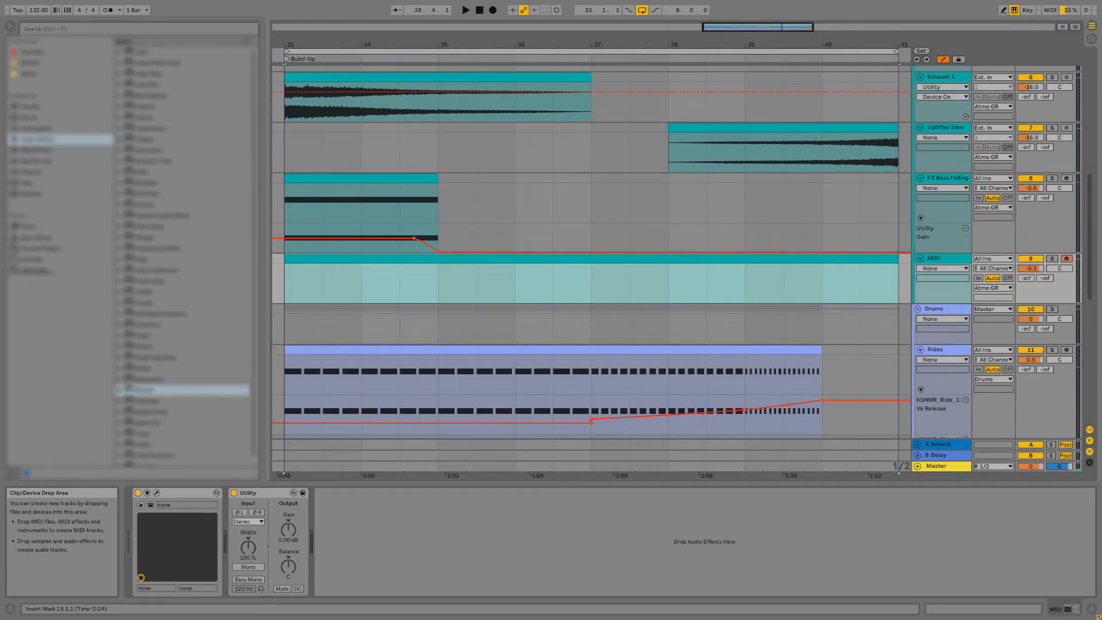
Try the Aura Qualic Trance Uplift Soundbank in the Spire synth on the new MIDI track
left_click(555, 203)
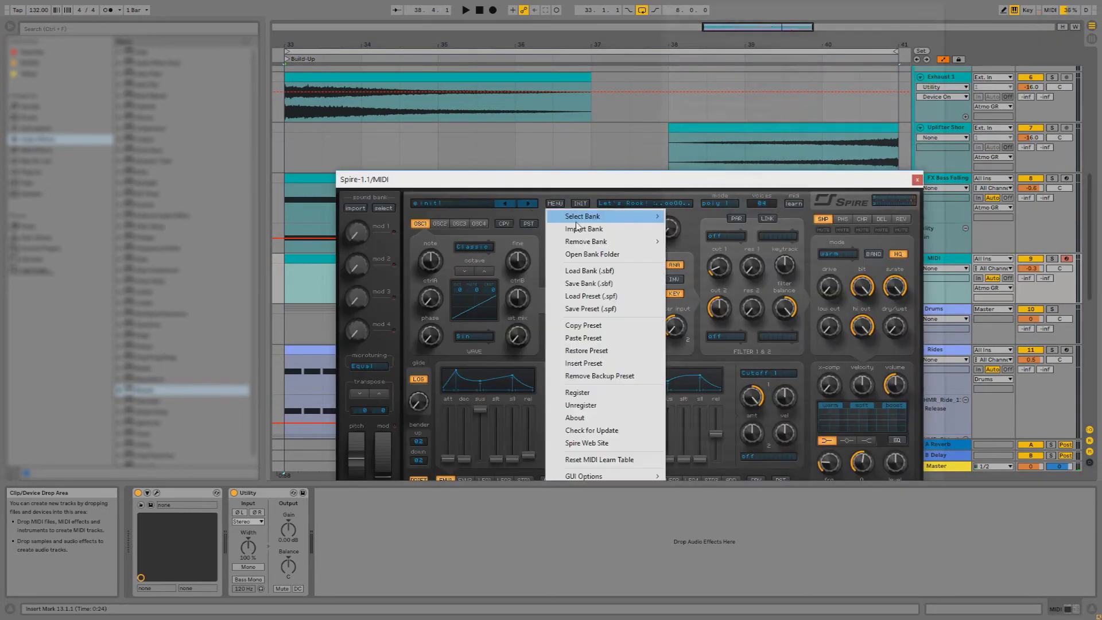
mouse_move(580, 222)
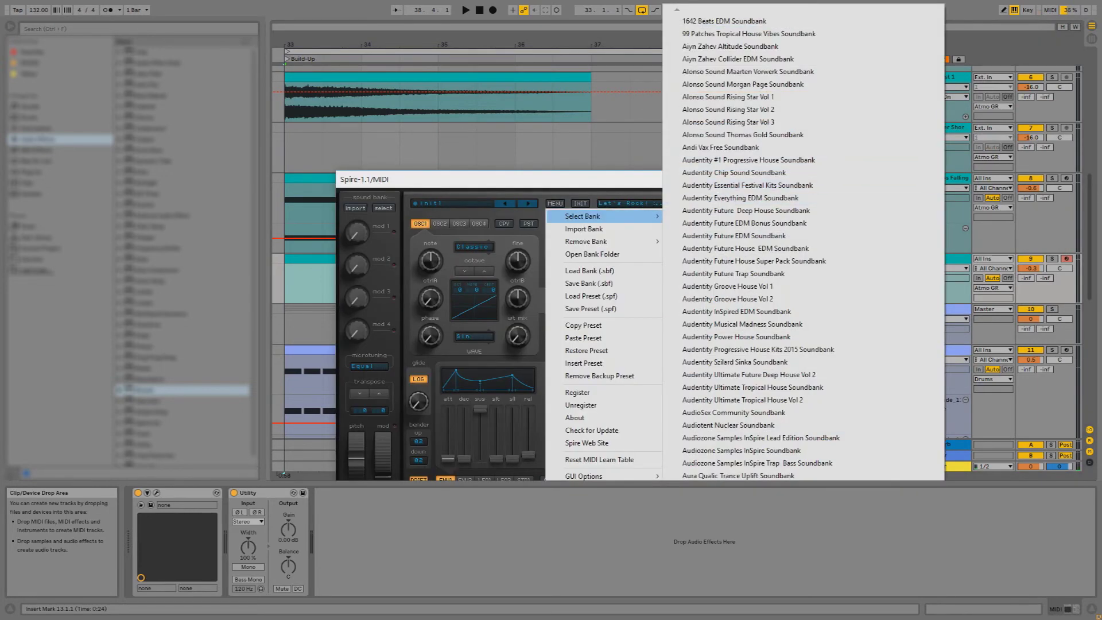
left_click(768, 476)
left_click_drag(436, 179, 341, 80)
left_click(356, 104)
Load preset 031 LD After Ego from the A State Of Spire Vol 1 bank in Spire and close the plug-in
left_click(461, 104)
mouse_move(489, 117)
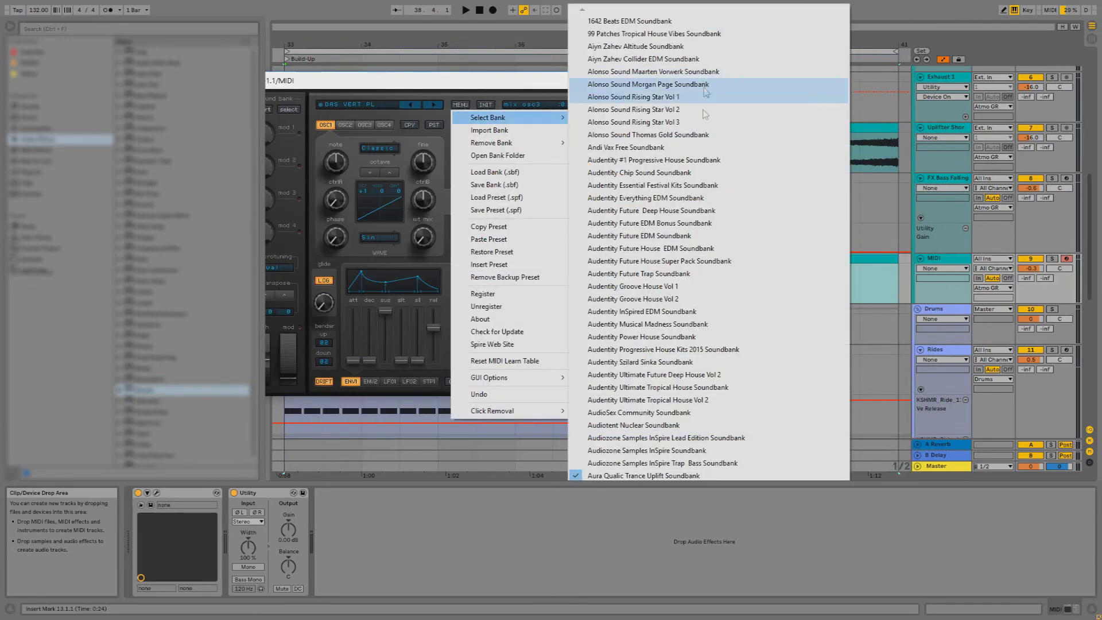
left_click(721, 469)
left_click(356, 104)
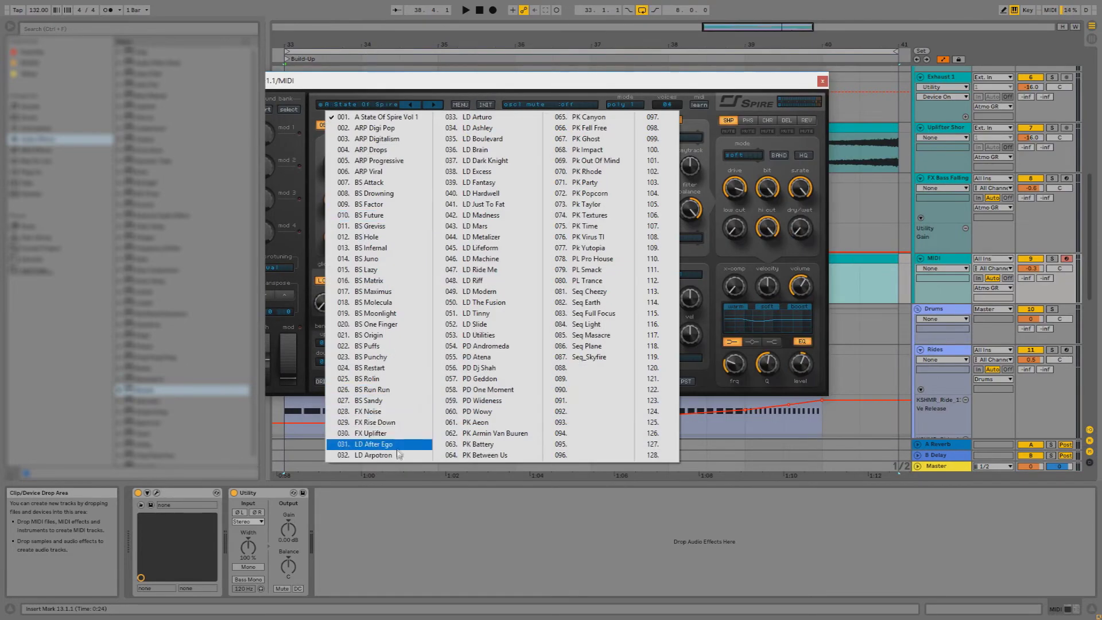
left_click(379, 444)
left_click(822, 82)
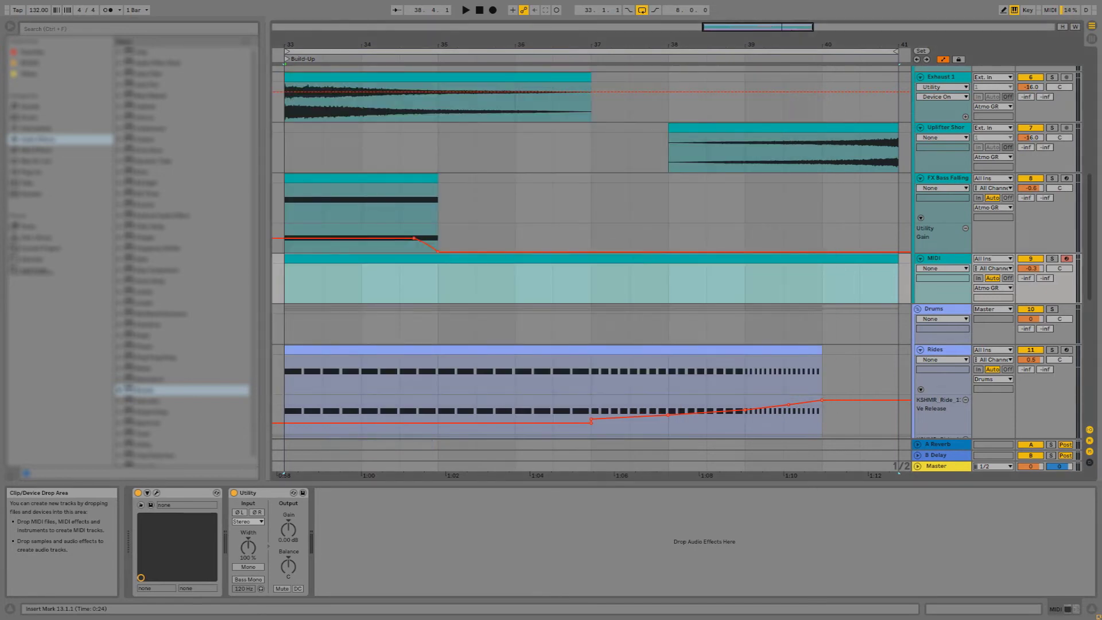
Draw one sustained D#3 note across all eight bars of the new MIDI clip and close the clip editor
double_click(635, 253)
right_click(745, 383)
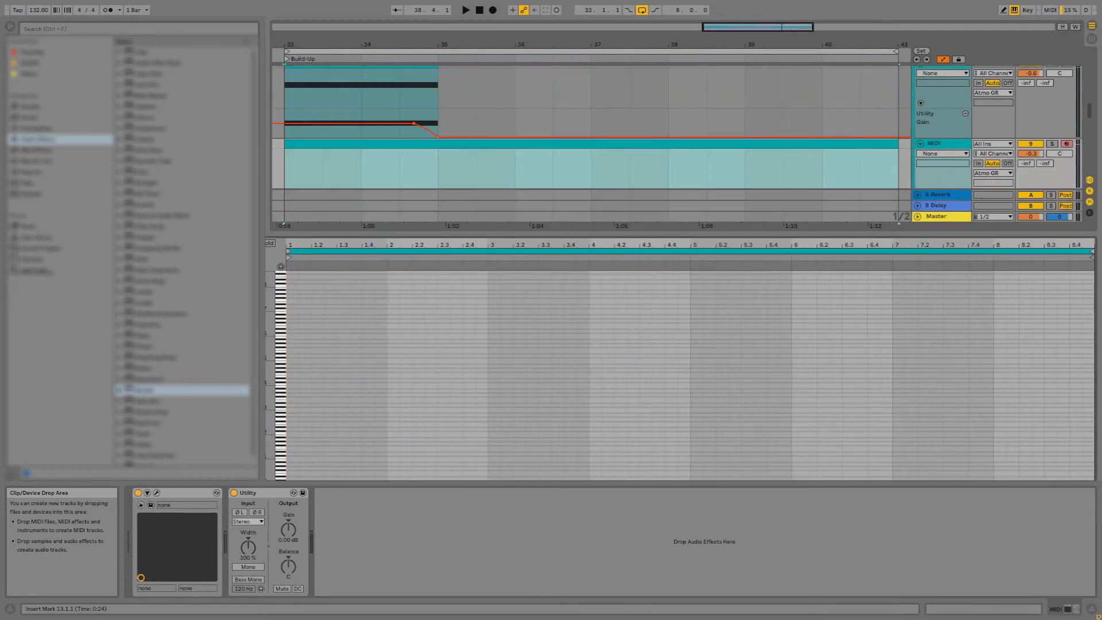
key("b")
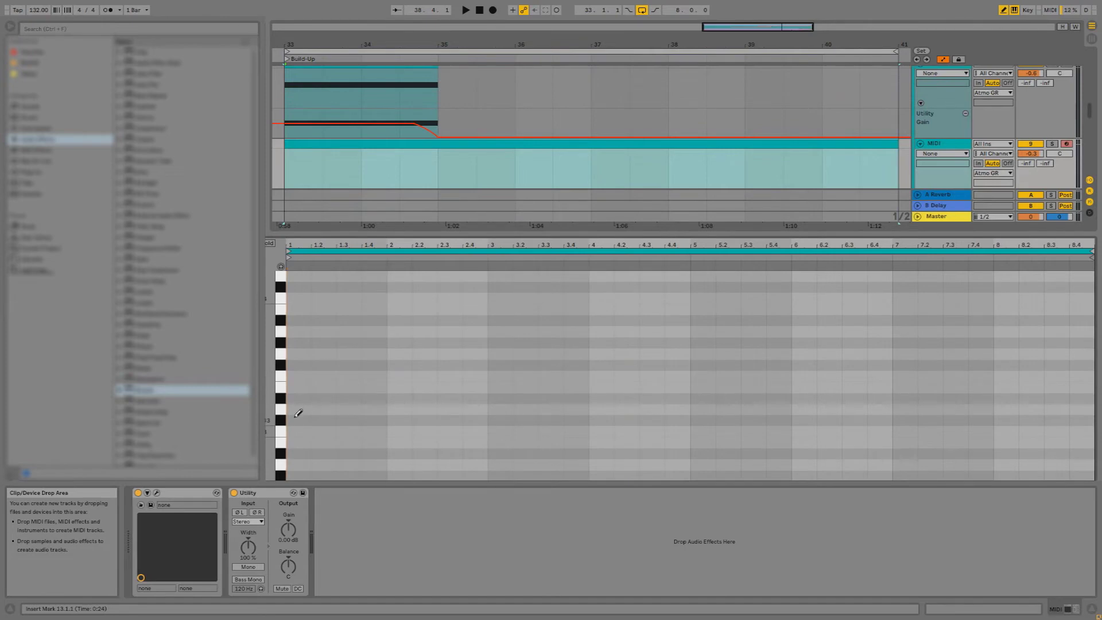
left_click_drag(301, 397, 399, 400)
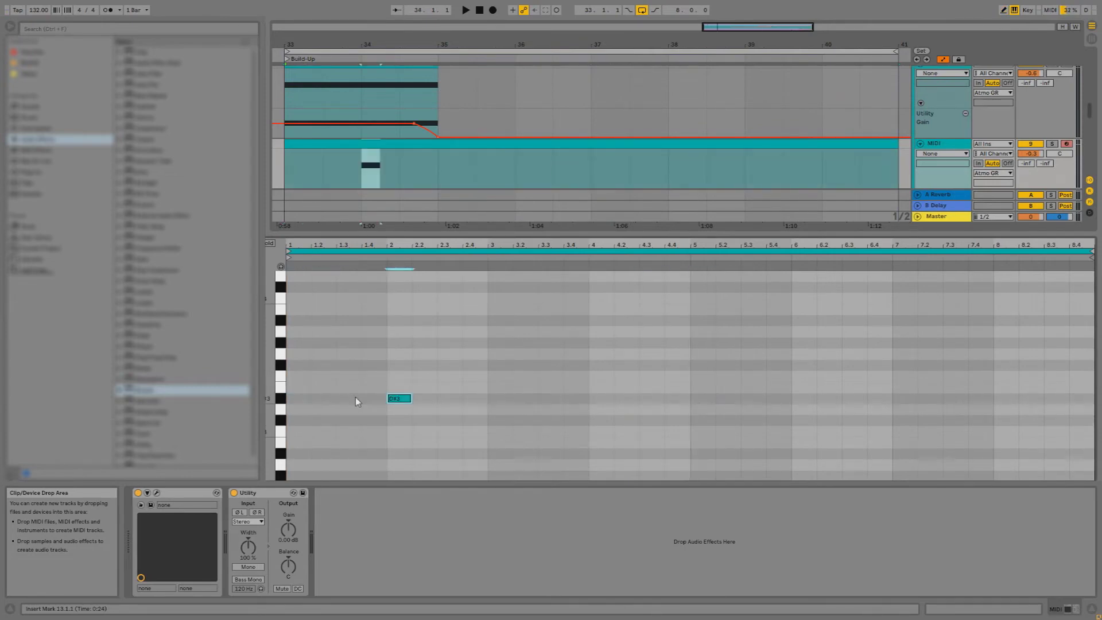
key("ctrl+z")
left_click_drag(312, 398, 1100, 421)
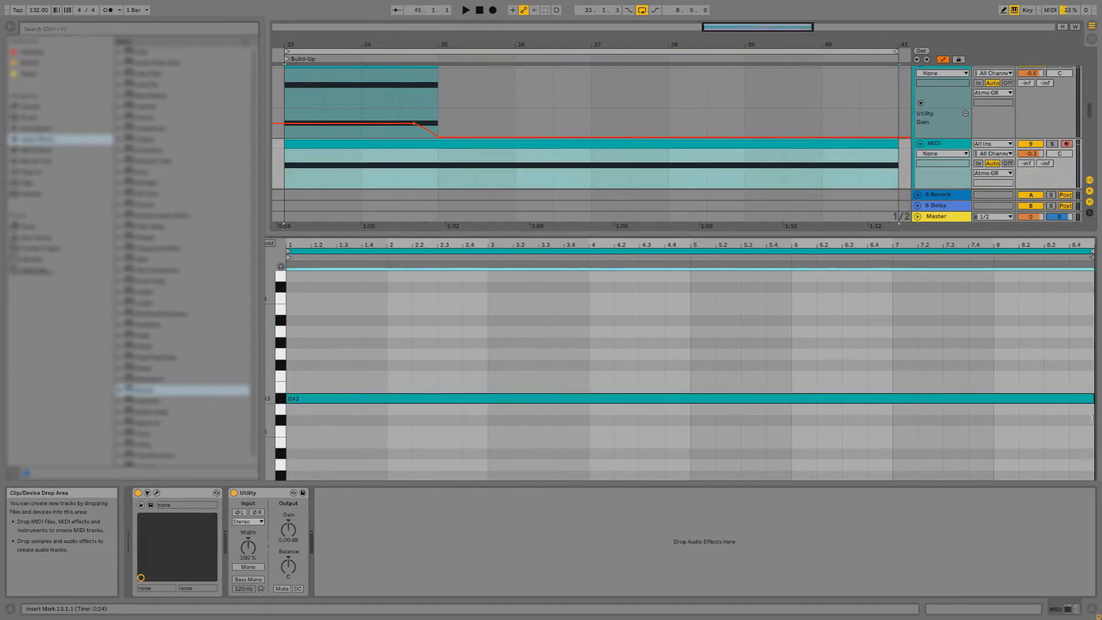
key("shift+Tab")
scroll(679, 231, "up", 3)
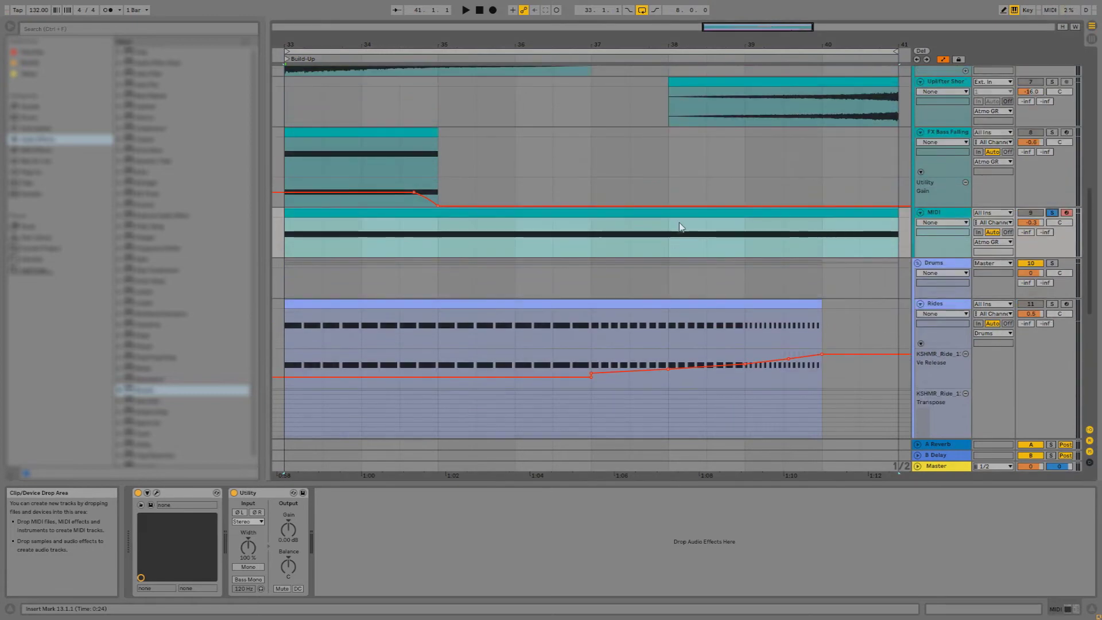
Play the soloed note with Spire open, adjusting its output volume and raising Envelope 1's sustain to maximum
key("ctrl+alt+p")
key("space")
left_click_drag(538, 81, 547, 119)
left_click_drag(389, 388, 398, 343)
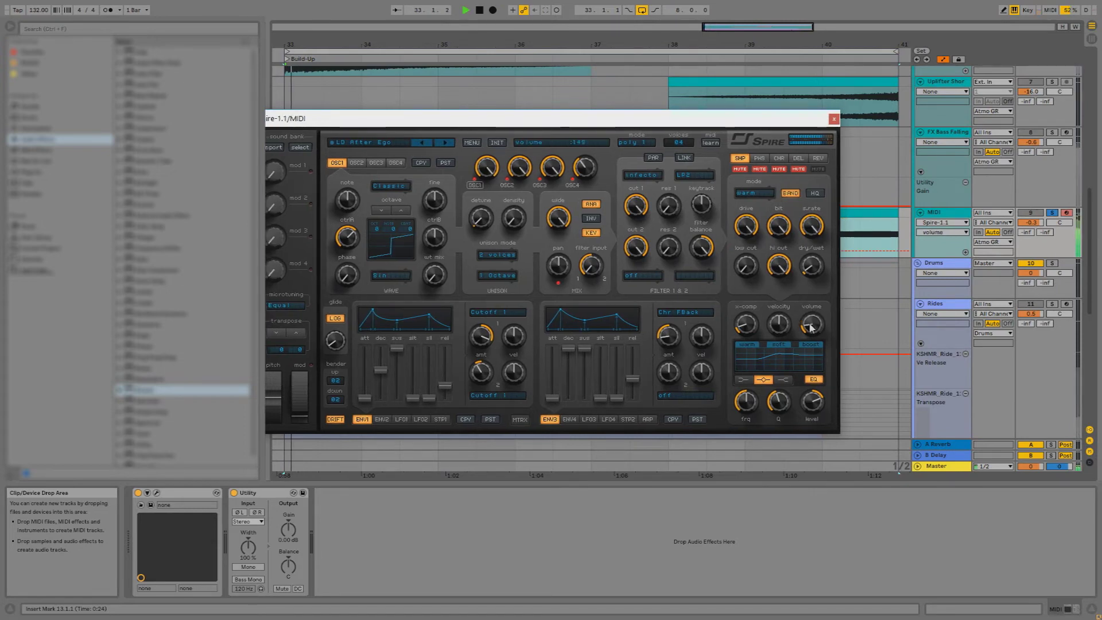
left_click_drag(429, 399, 429, 393)
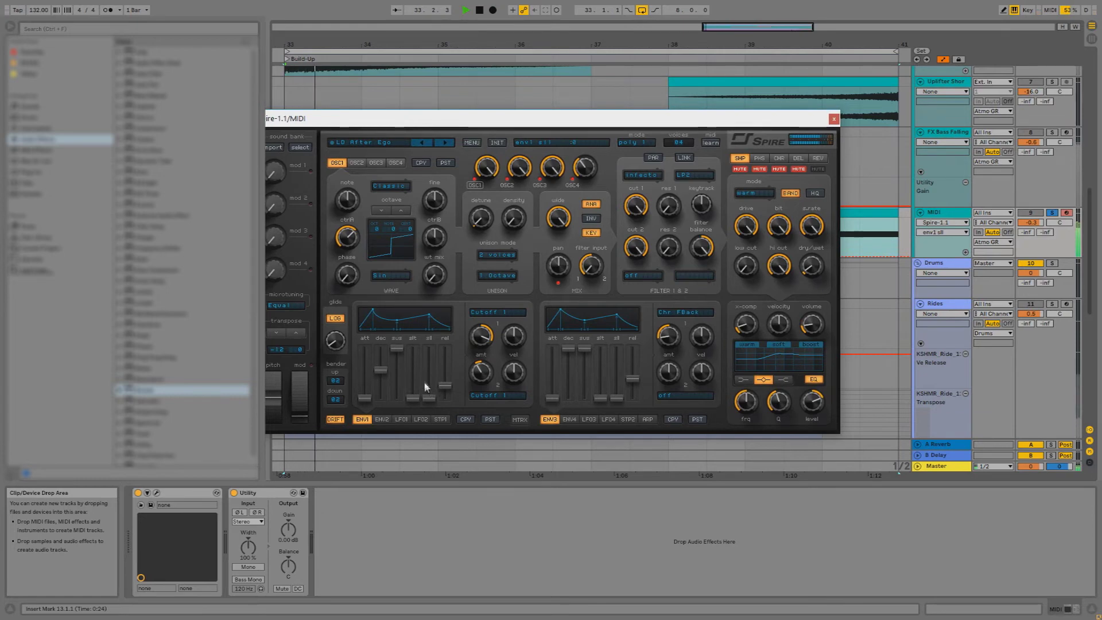
key("space")
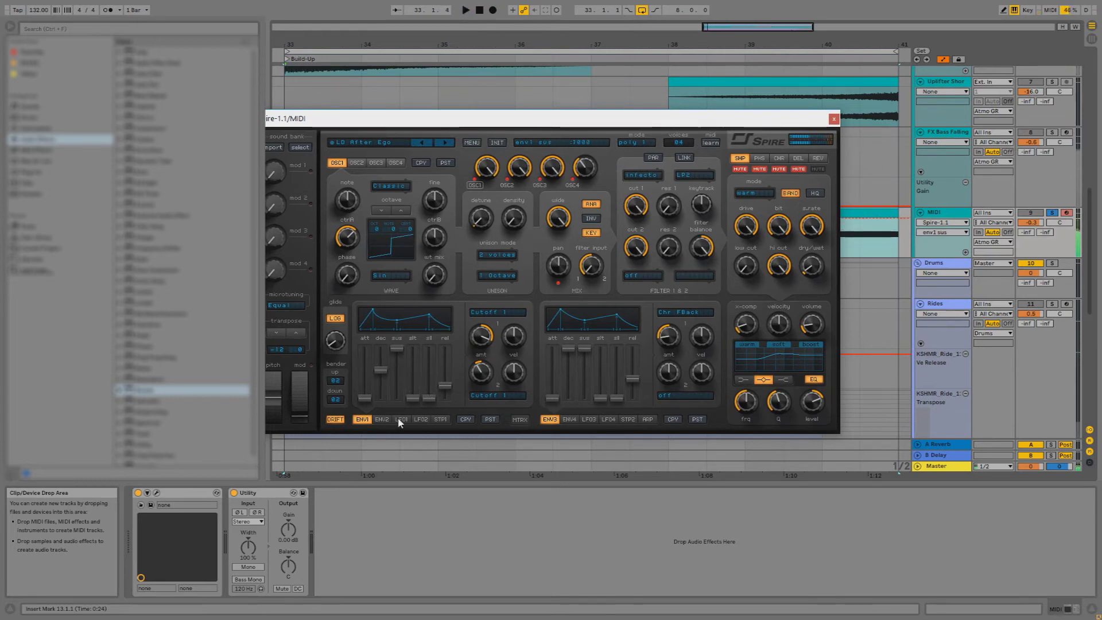
Increase the bender's upward range in Spire, move the bend wheel to expose its parameter, and close the plug-in
left_click(333, 381)
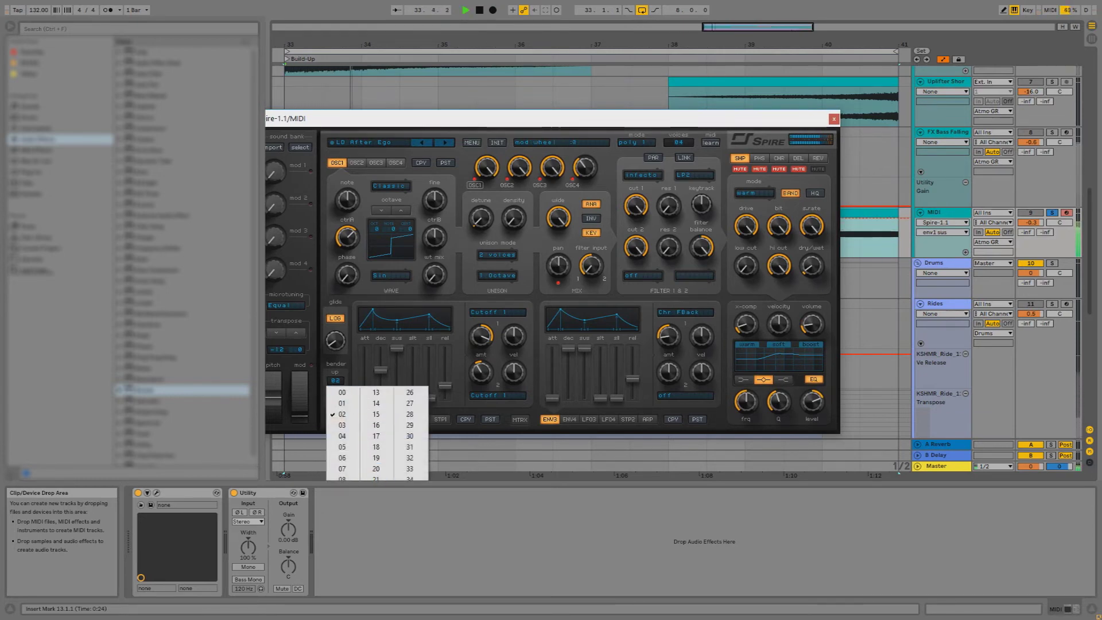
left_click(376, 501)
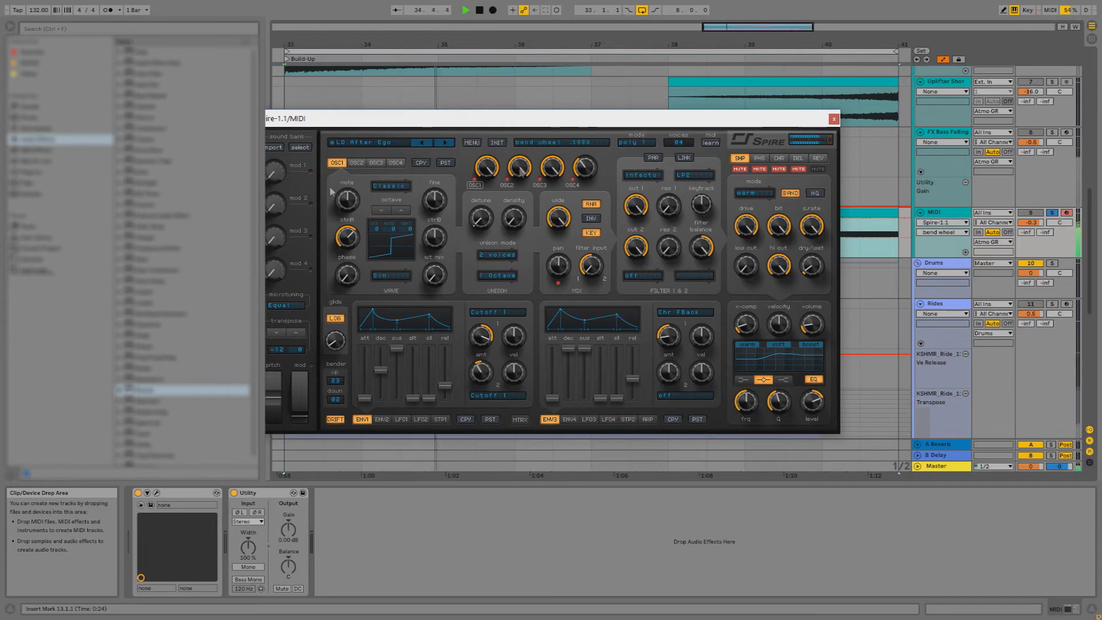
key("ctrl+alt+p")
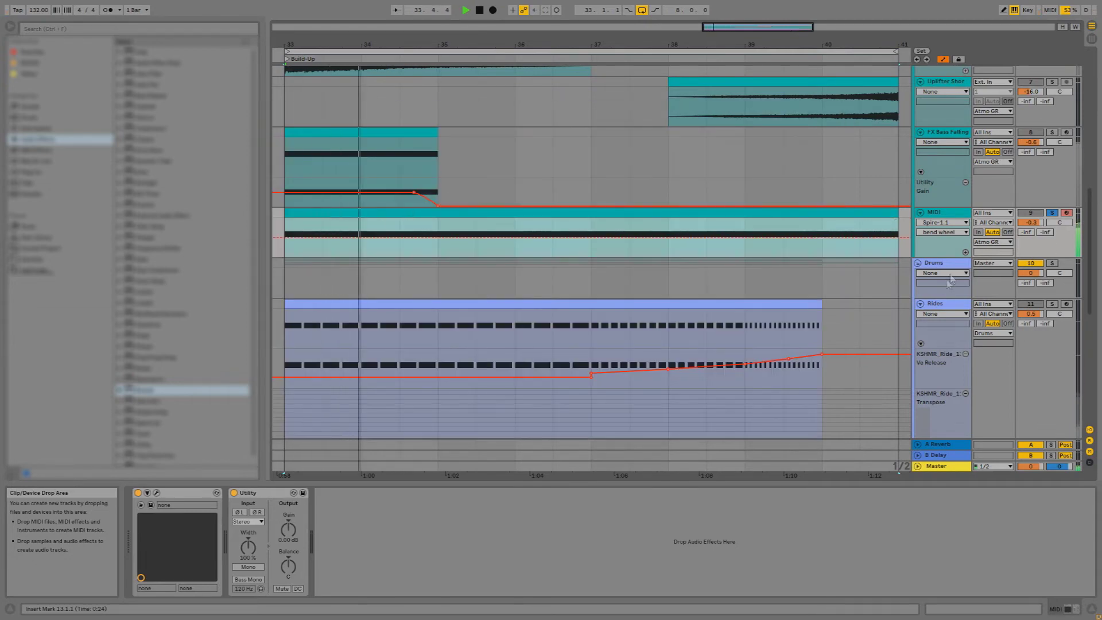
Show the Spire bend_wheel automation in a separate lane and rename the MIDI track Uplifter Synth
left_click(966, 252)
key("space")
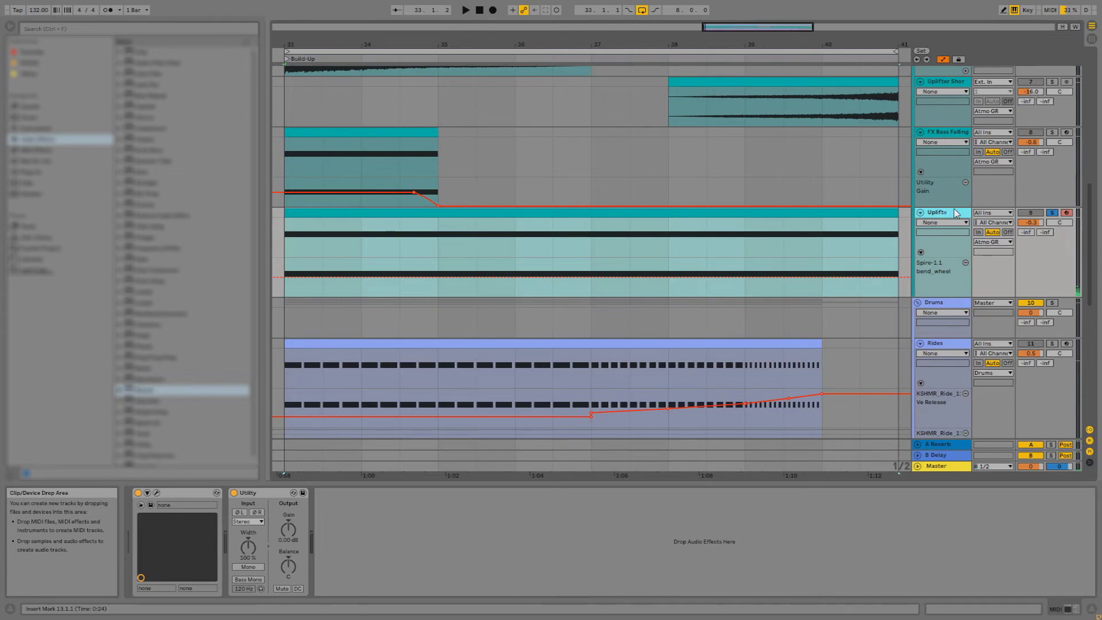
key("space")
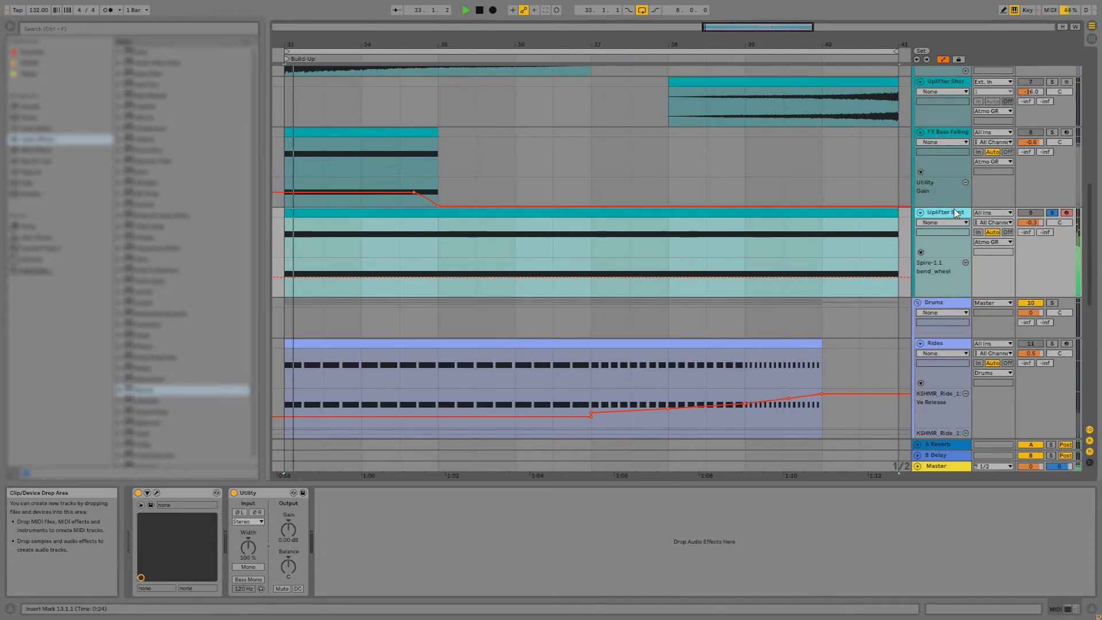
Enlarge the Uplifter Synth's bend_wheel lane and, on a 1/8 grid, draw a ramp from centre at bar 33 to maximum just before bar 41, dropping back at 41
left_click(285, 277)
right_click(400, 258)
left_click(1031, 260)
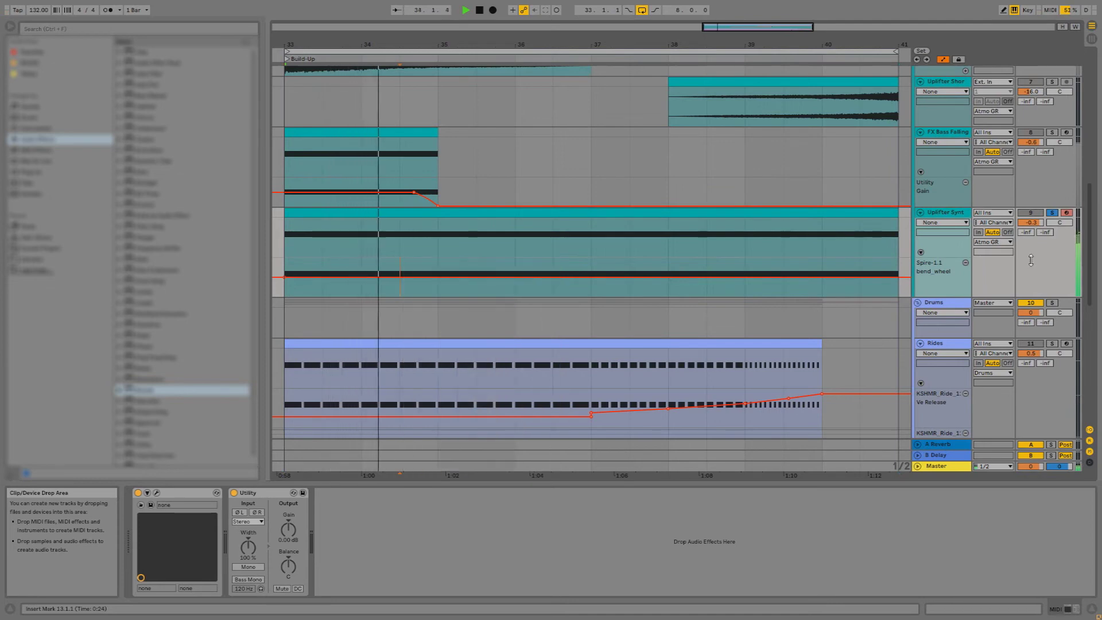
left_click_drag(1030, 298, 1030, 415)
right_click(882, 309)
left_click(927, 445)
left_click_drag(891, 336, 889, 259)
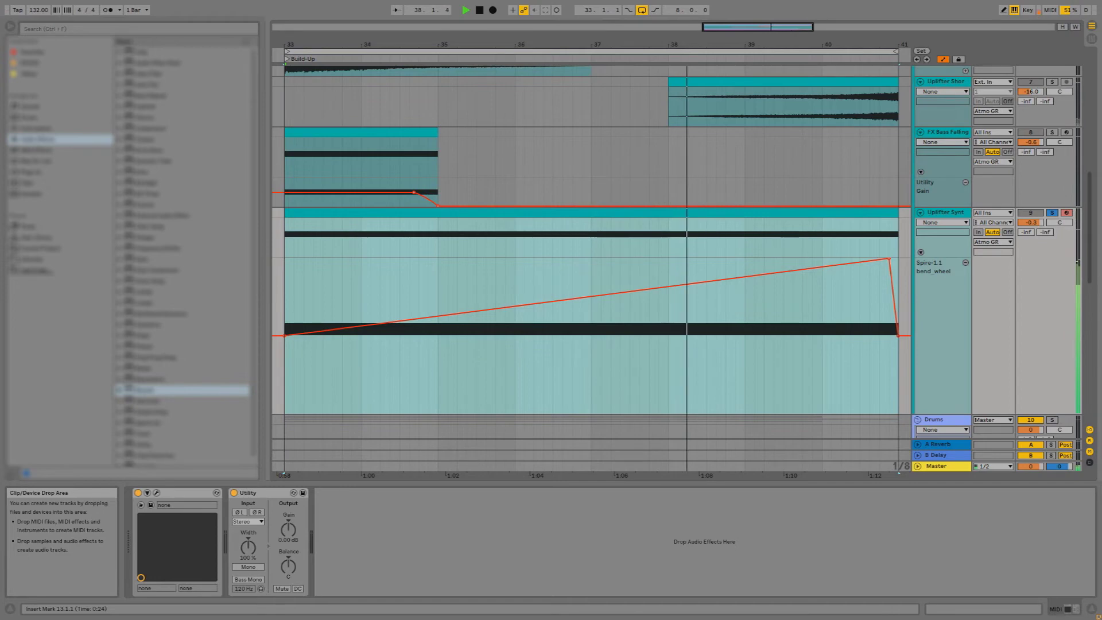
key("space")
key("space")
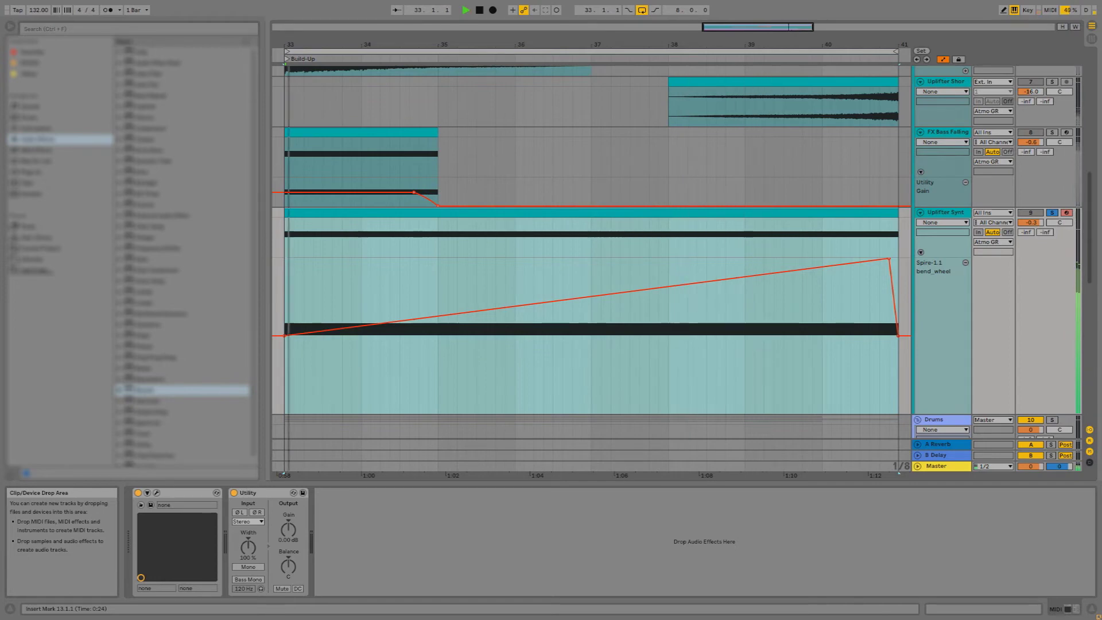
Set the Uplifter Synth's mixer volume to 1.2 dB while playing the full Build-Up, and stop playback
key("Tab")
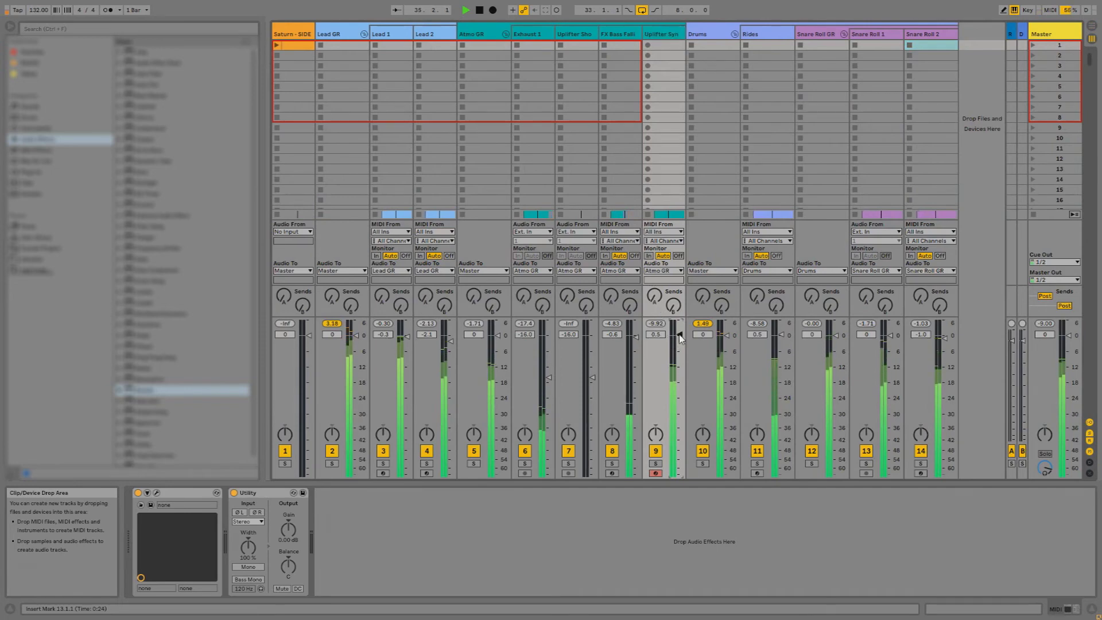
left_click_drag(681, 339, 680, 334)
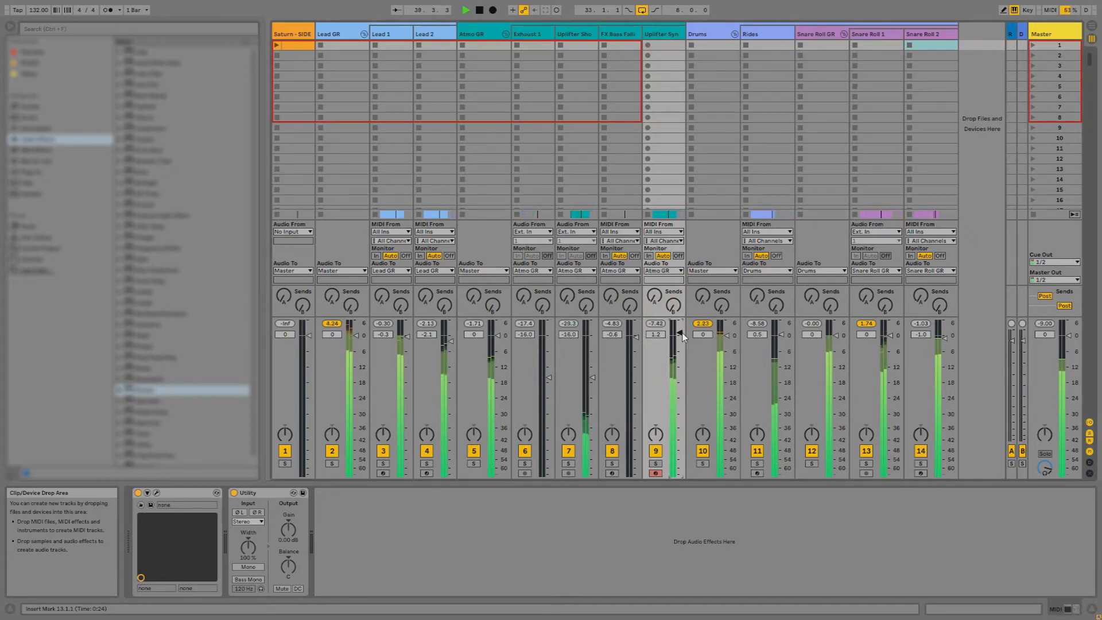
key("space")
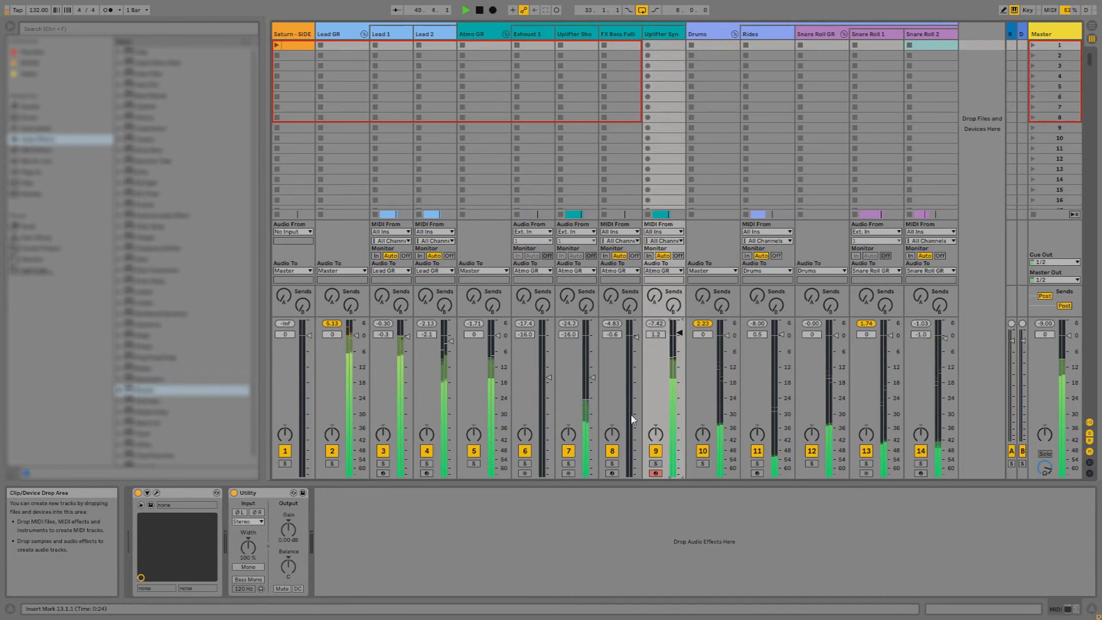
key("space")
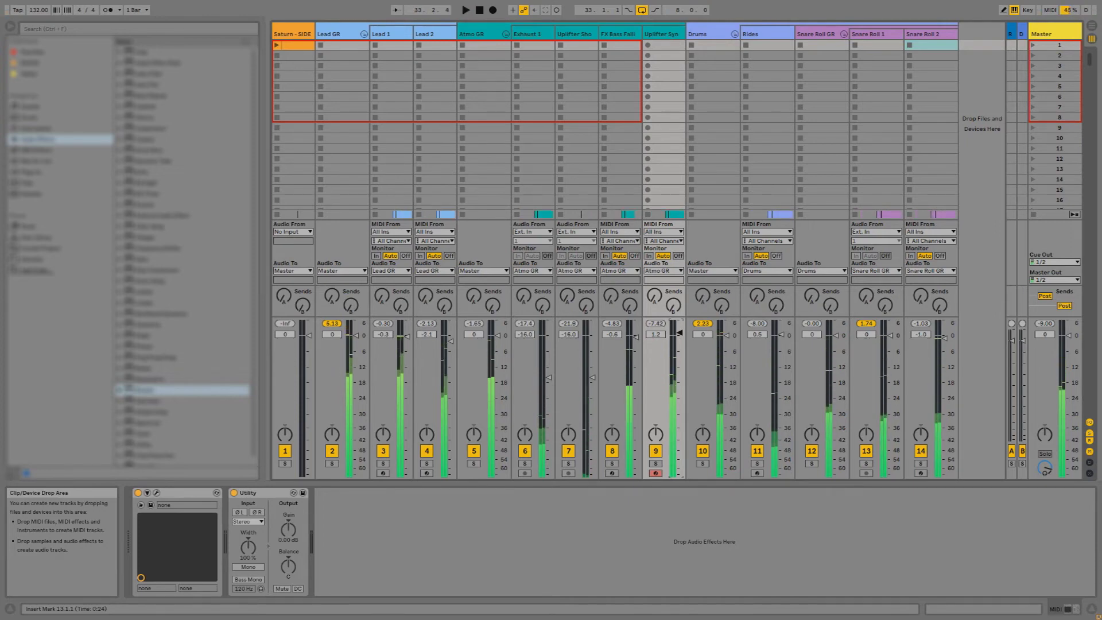
Show the Uplifter Synth's EQ Eight 8 Frequency A automation in a separate lane of the arrangement and enlarge that lane
key("Tab")
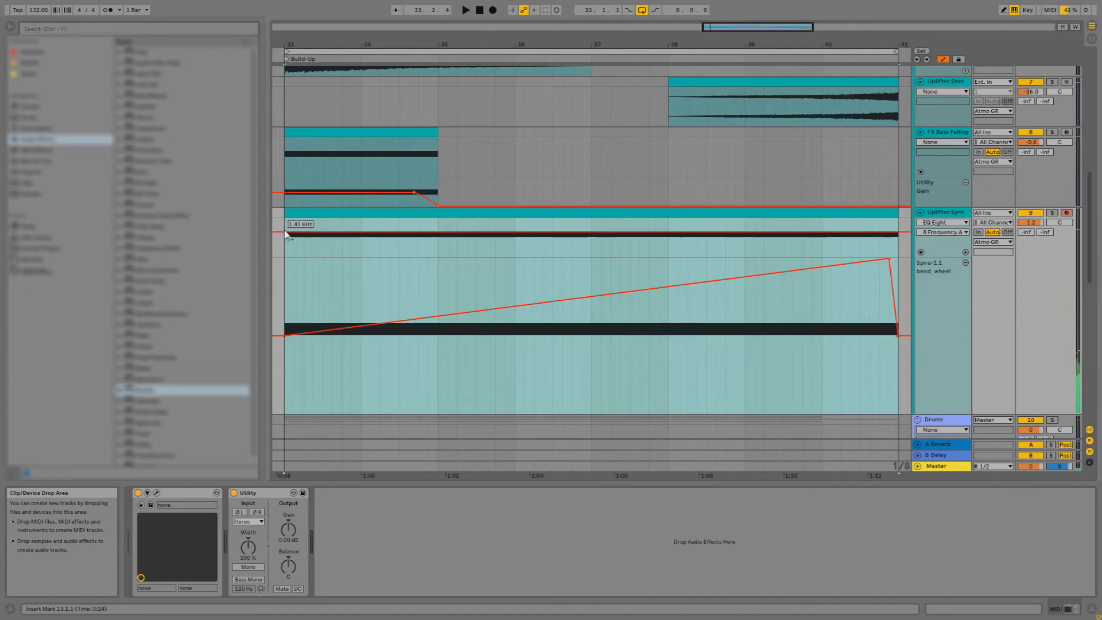
left_click(286, 232)
left_click(965, 252)
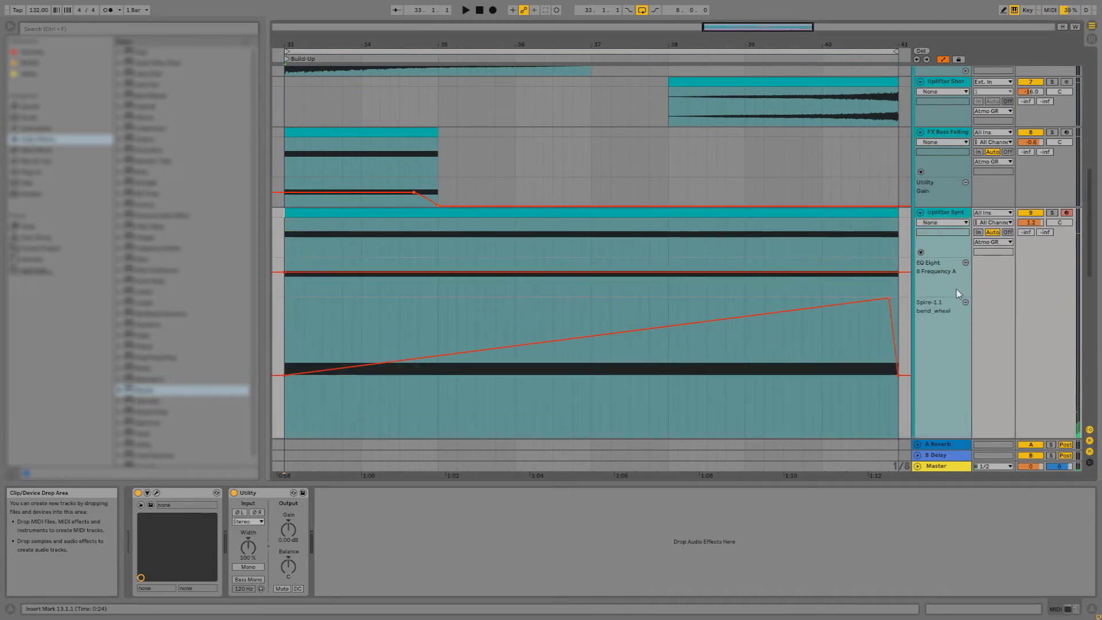
left_click(965, 302)
Draw a gradually steepening 8 Frequency A curve on the Uplifter Synth from bar 33, peaking just before bar 41 and dropping back at 41
key("space")
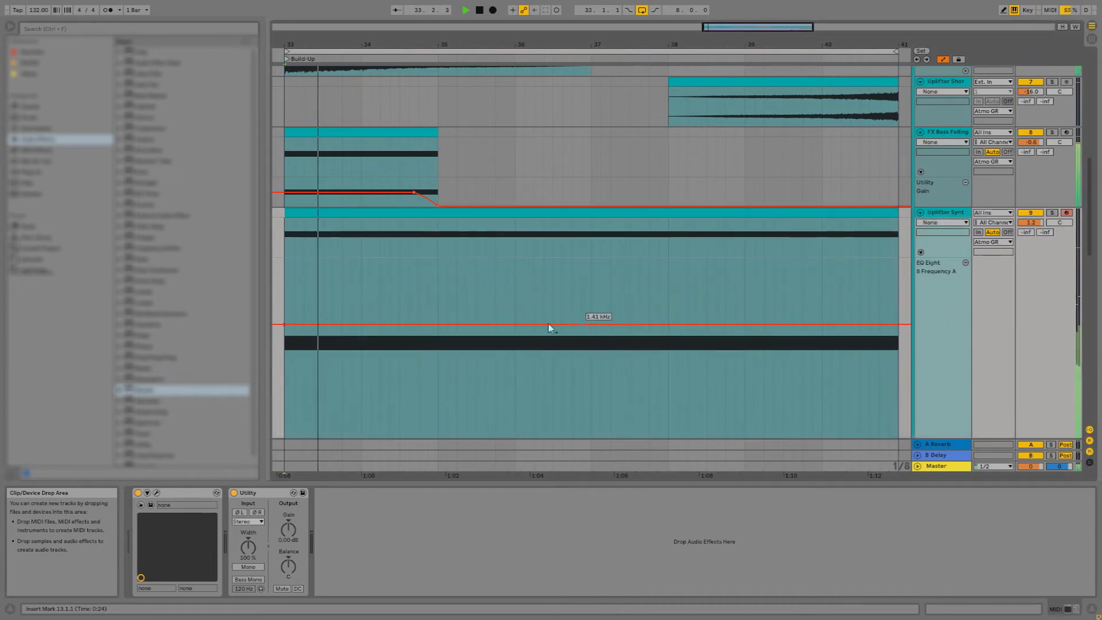
key("space")
left_click_drag(281, 326, 281, 345)
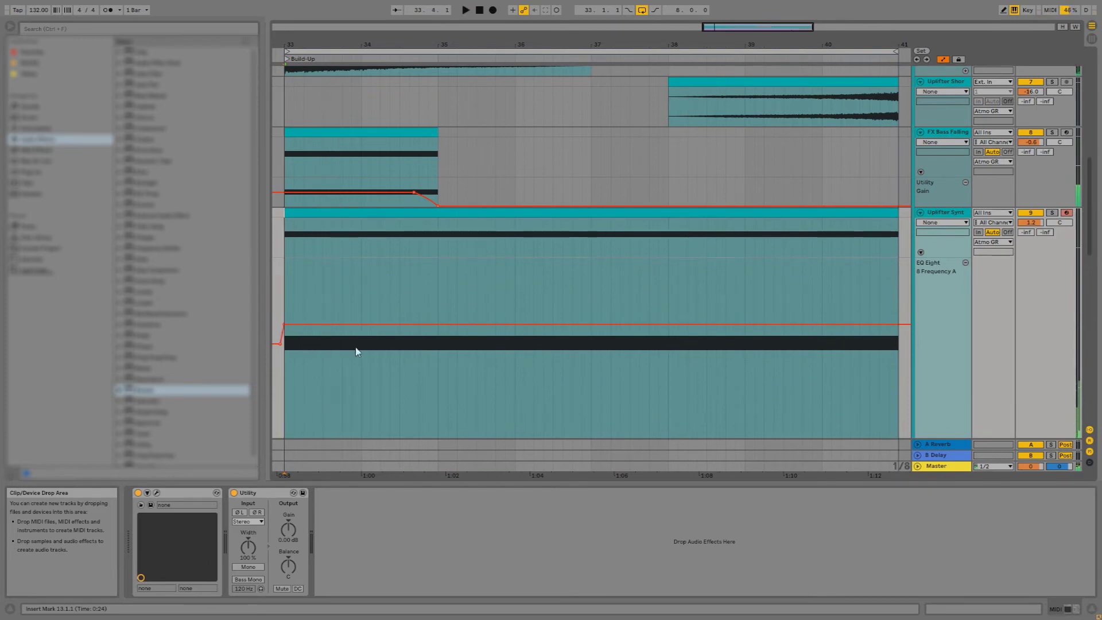
left_click(284, 325)
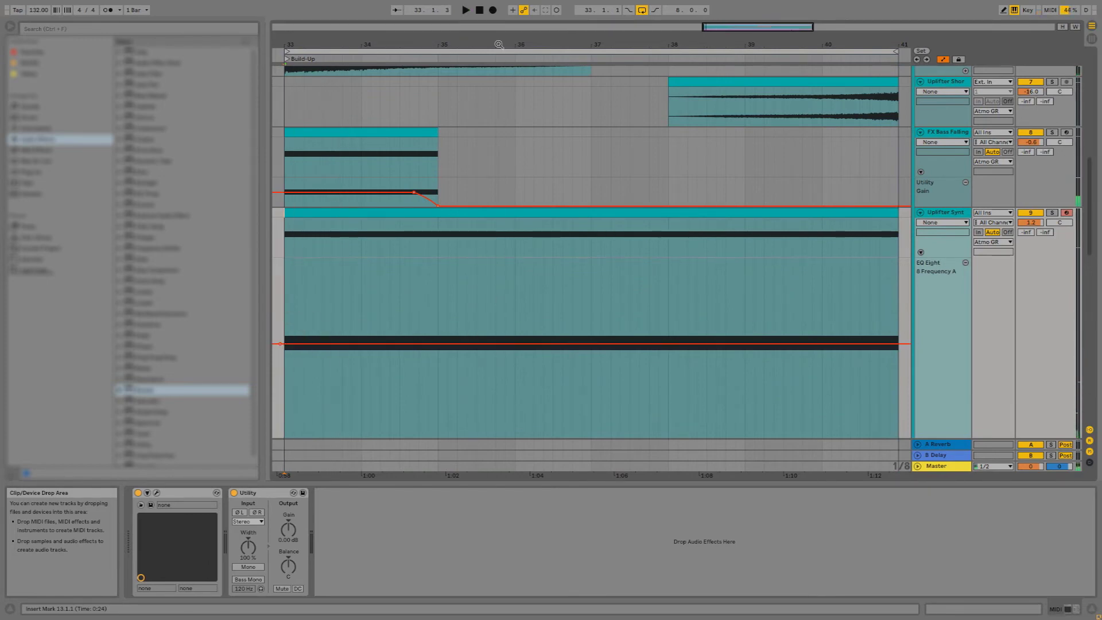
left_click_drag(498, 44, 500, 40)
key("space")
left_click_drag(580, 344, 581, 338)
left_click_drag(686, 330, 687, 326)
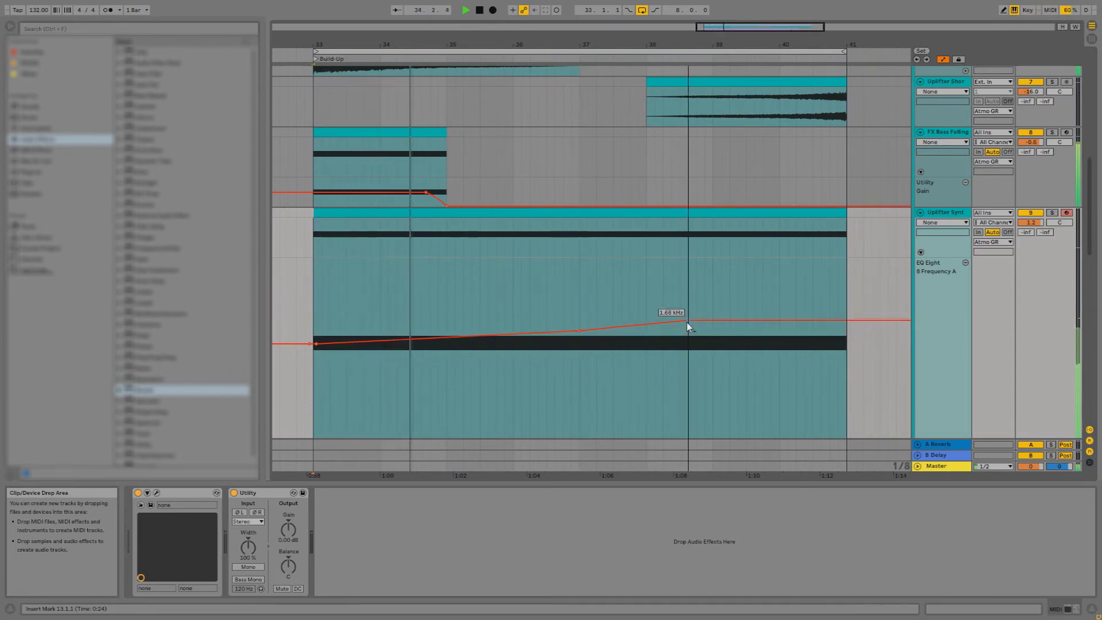
left_click_drag(787, 320, 844, 320)
Set the arrangement grid to 1/4 and shrink the Uplifter Synth's EQ Eight and bend_wheel automation lanes
left_click(758, 52)
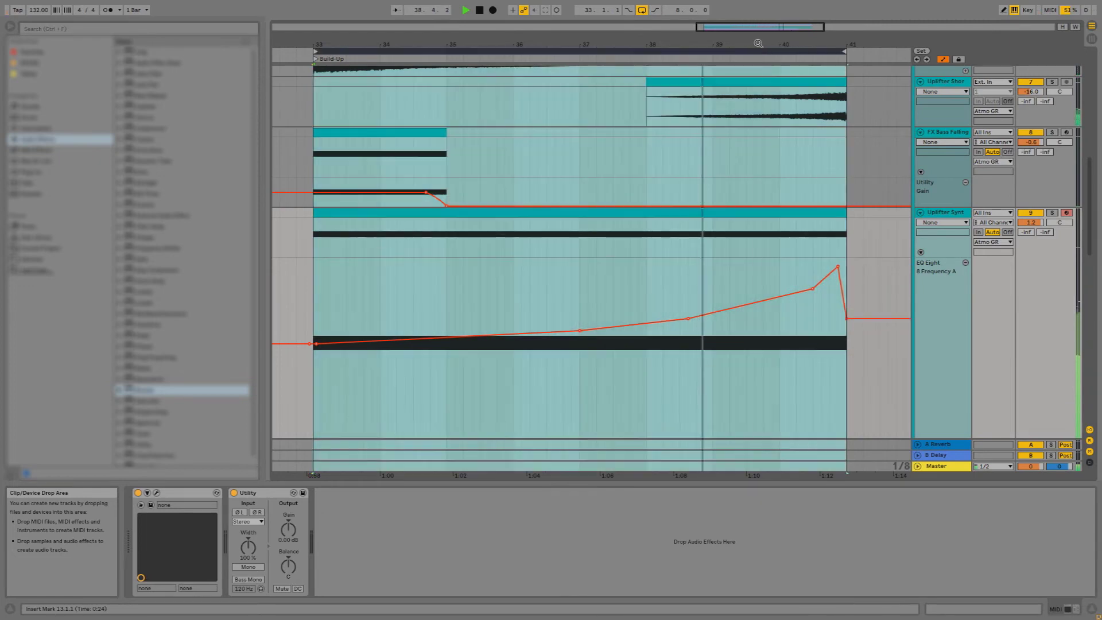
key("z")
left_click(820, 271)
right_click(821, 273)
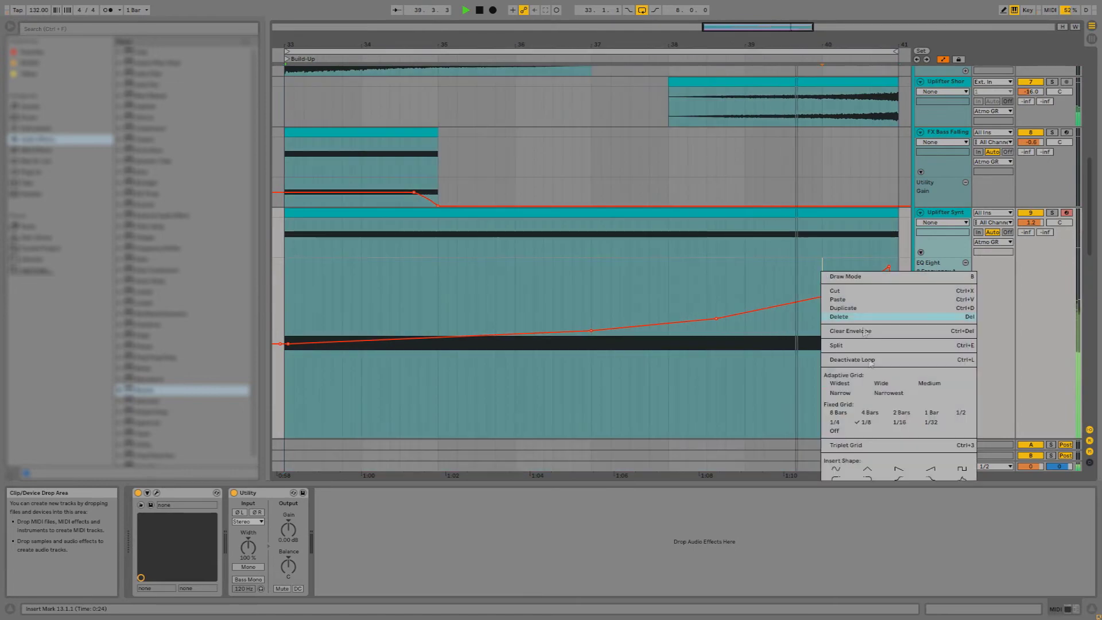
left_click(837, 422)
scroll(796, 362, "down", 1)
left_click_drag(951, 385, 951, 280)
scroll(951, 299, "down", 2)
left_click_drag(955, 368, 953, 269)
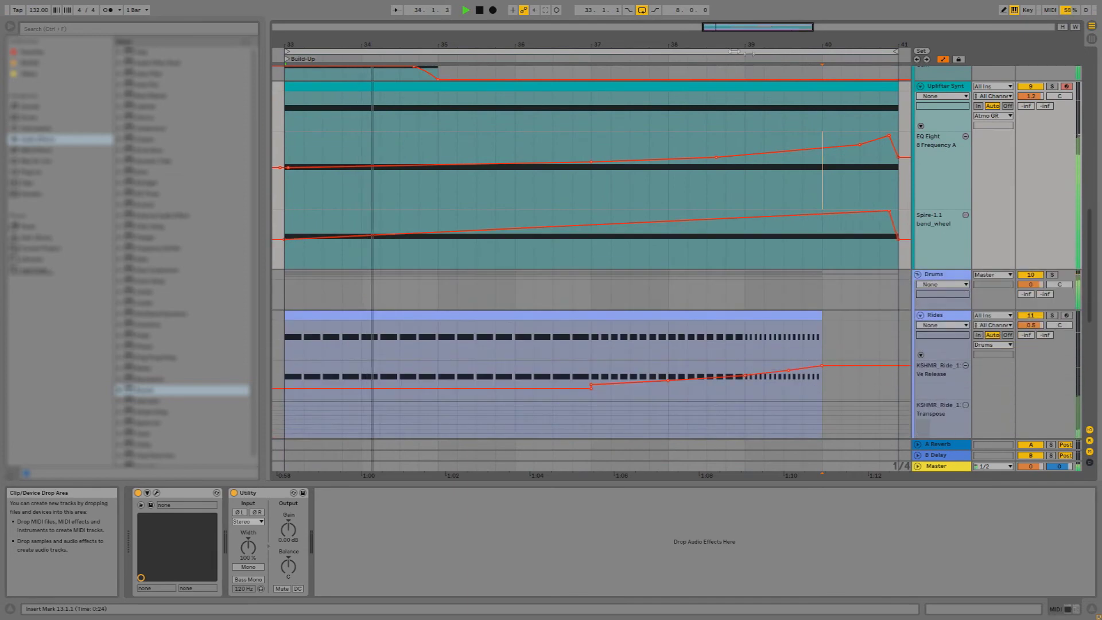
Raise the Uplifter Synth's mixer volume to 2.9 dB while playing the Build-Up
left_click(734, 52)
key("x")
key("Tab")
left_click(665, 34)
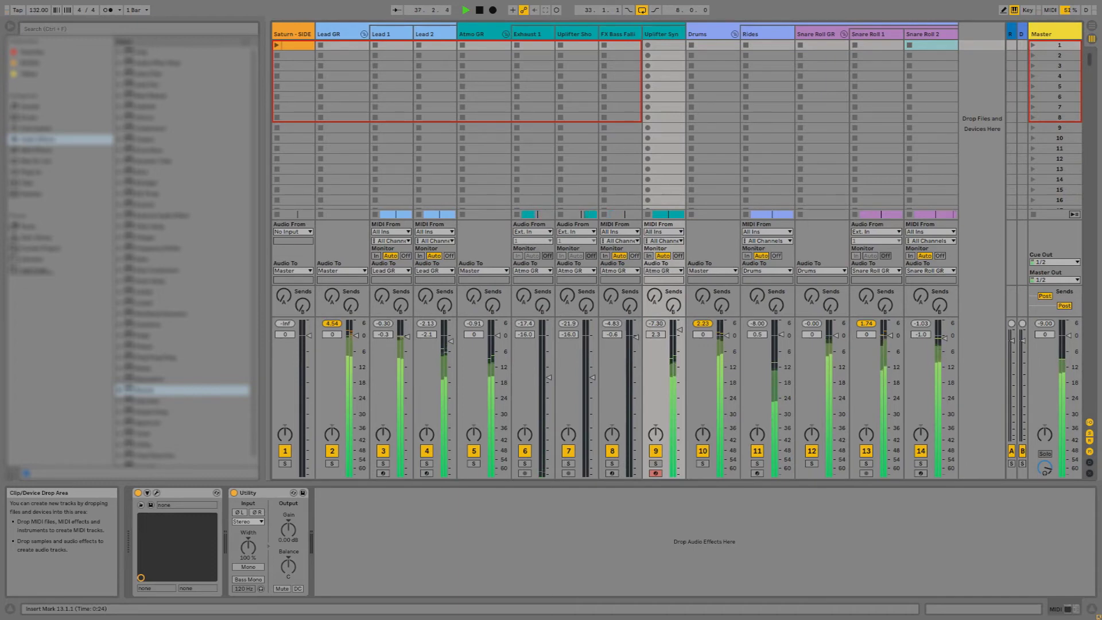
key("space")
key("space")
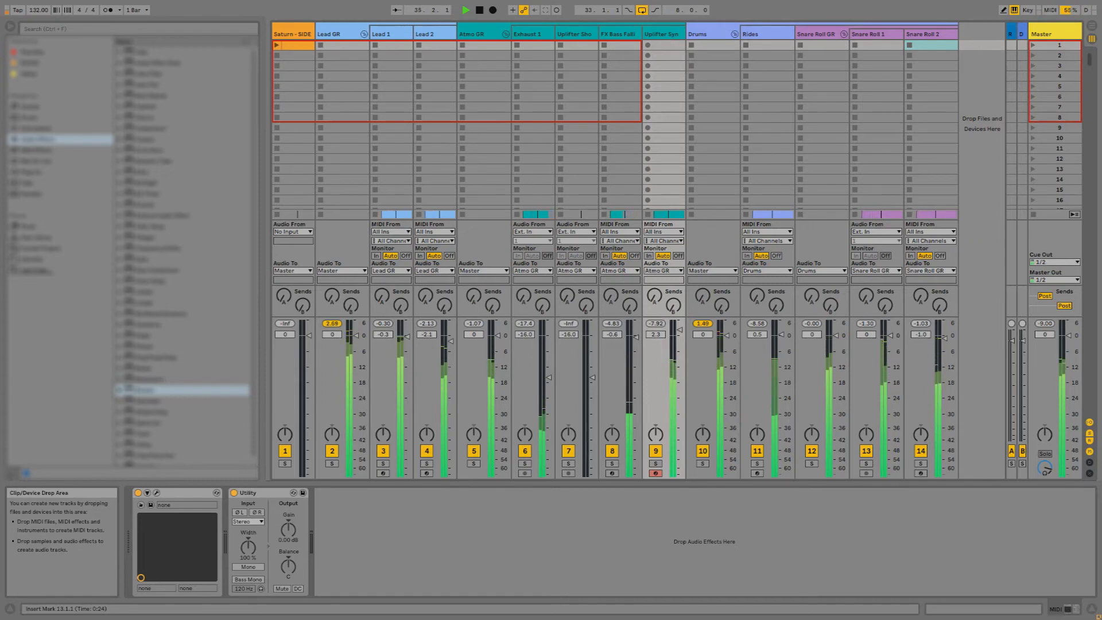
left_click_drag(681, 330, 681, 327)
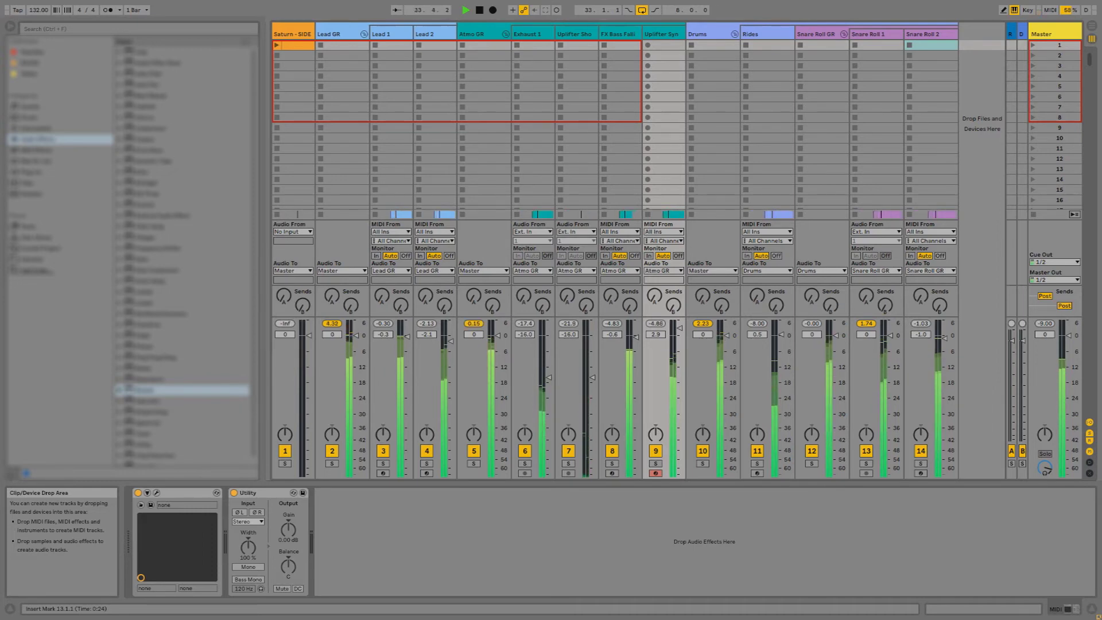
Set the arrangement grid to 1 Bar and hide the Uplifter Synth's track volume automation
key("Tab")
key("z")
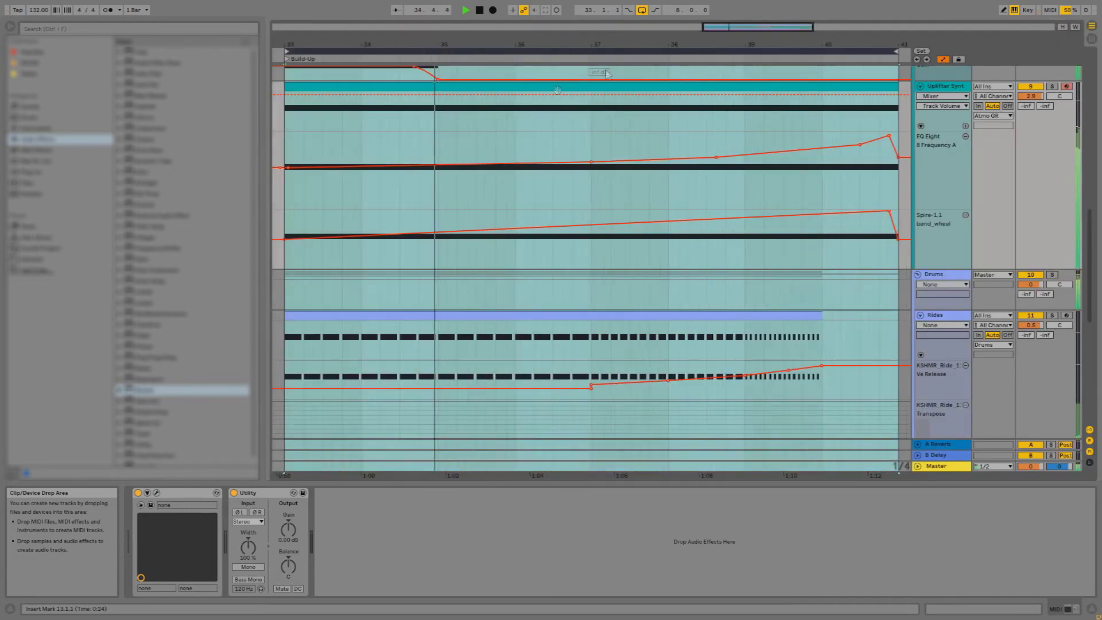
right_click(456, 136)
key("Escape")
right_click(382, 123)
left_click(489, 220)
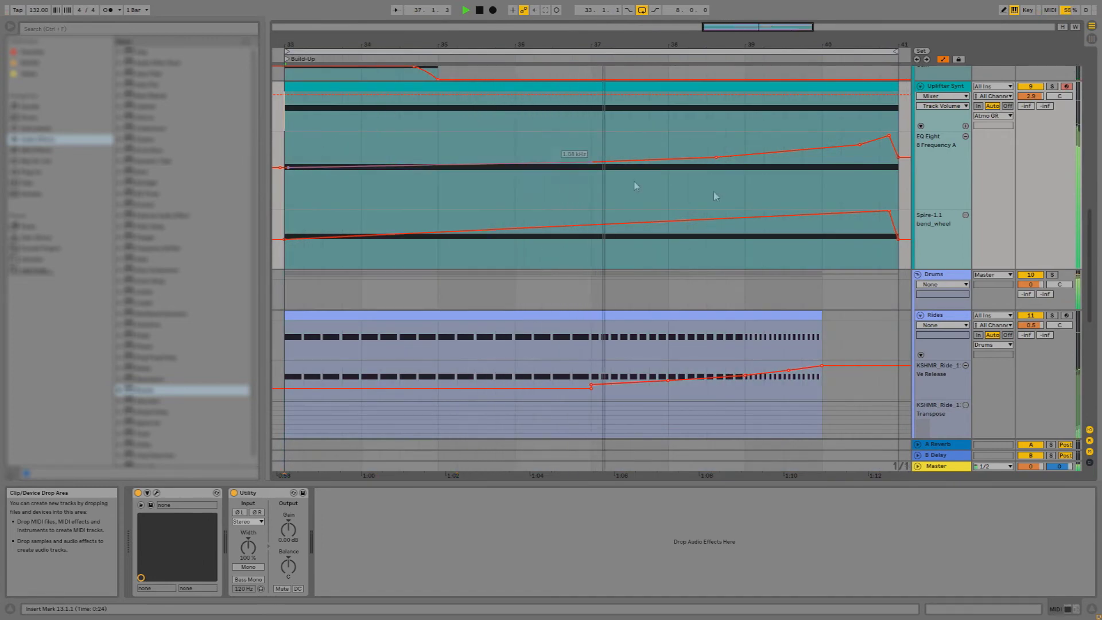
scroll(978, 143, "up", 2)
left_click(942, 141)
left_click(933, 143)
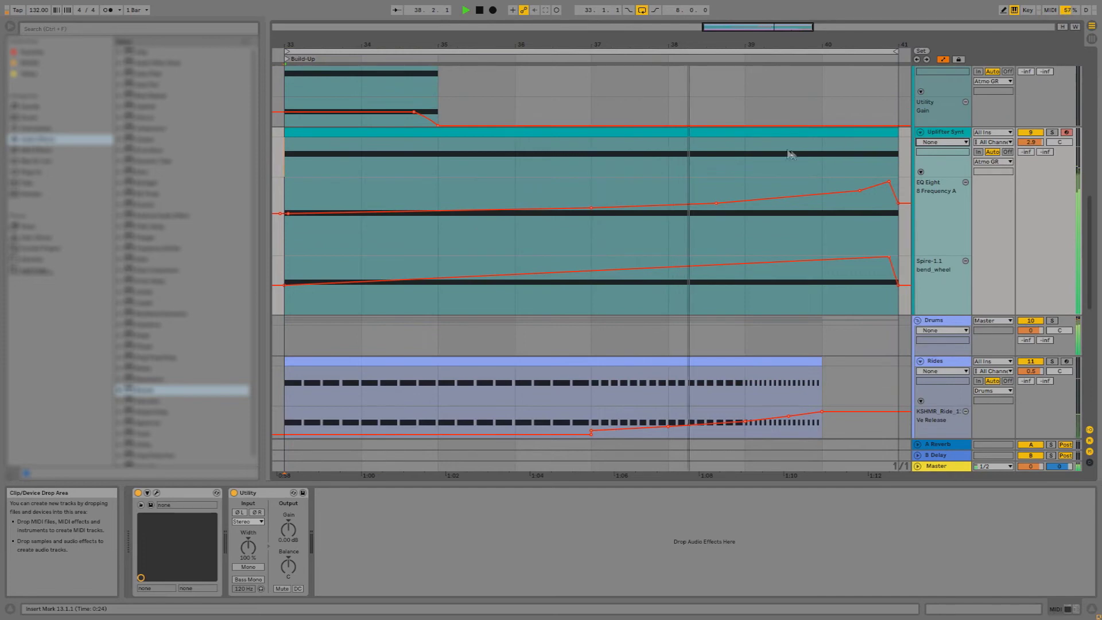
Stop playback and insert a new audio track in the Drums group, below the Snare Roll GR tracks
left_click(635, 52)
left_click_drag(635, 43, 624, 37)
scroll(436, 163, "down", 1)
left_click(432, 162)
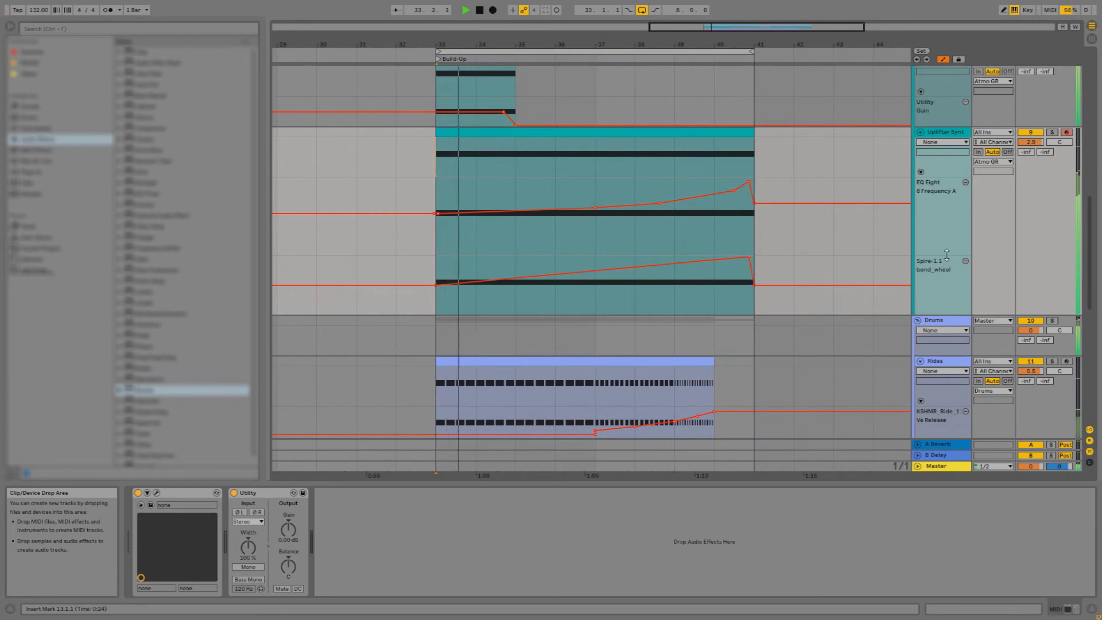
left_click_drag(946, 256, 947, 247)
scroll(673, 158, "up", 10)
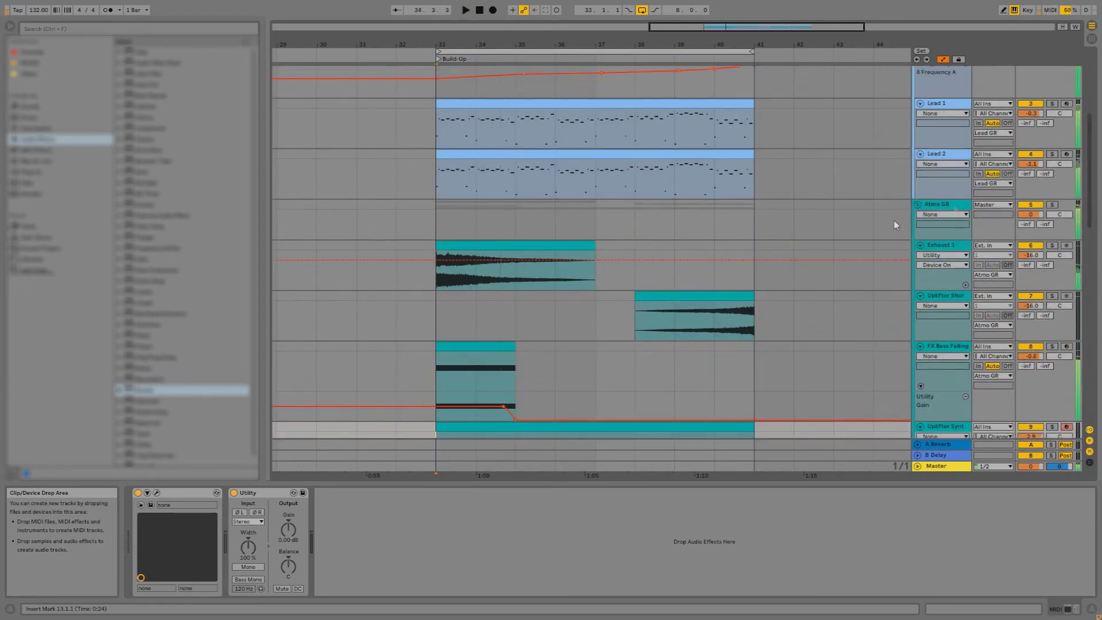
left_click(673, 159)
scroll(800, 165, "down", 2)
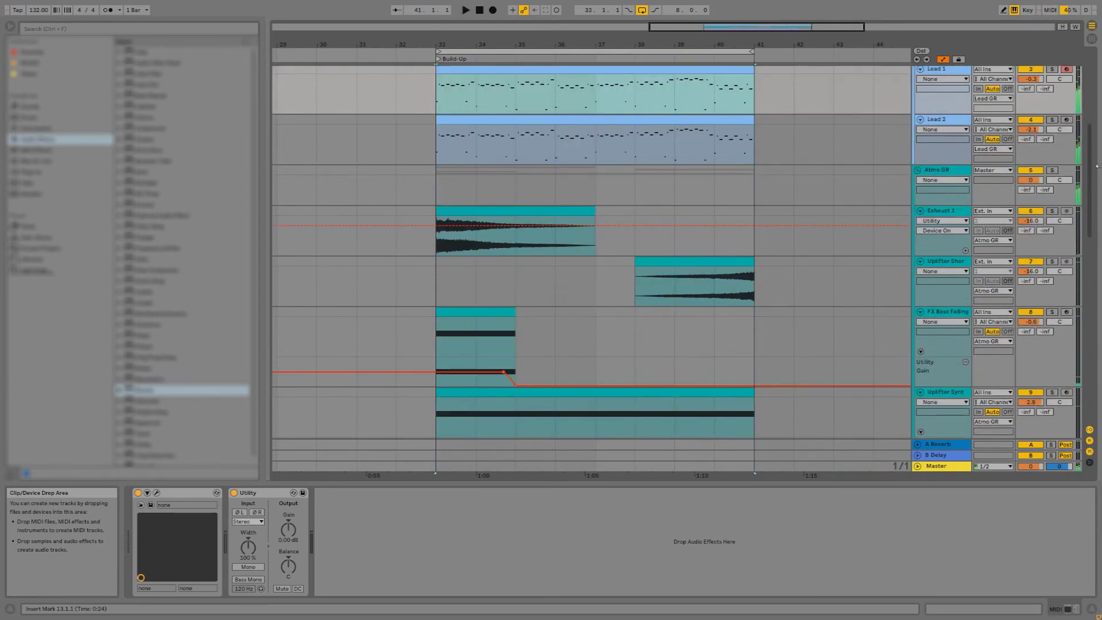
left_click_drag(1091, 156, 1086, 338)
right_click(947, 211)
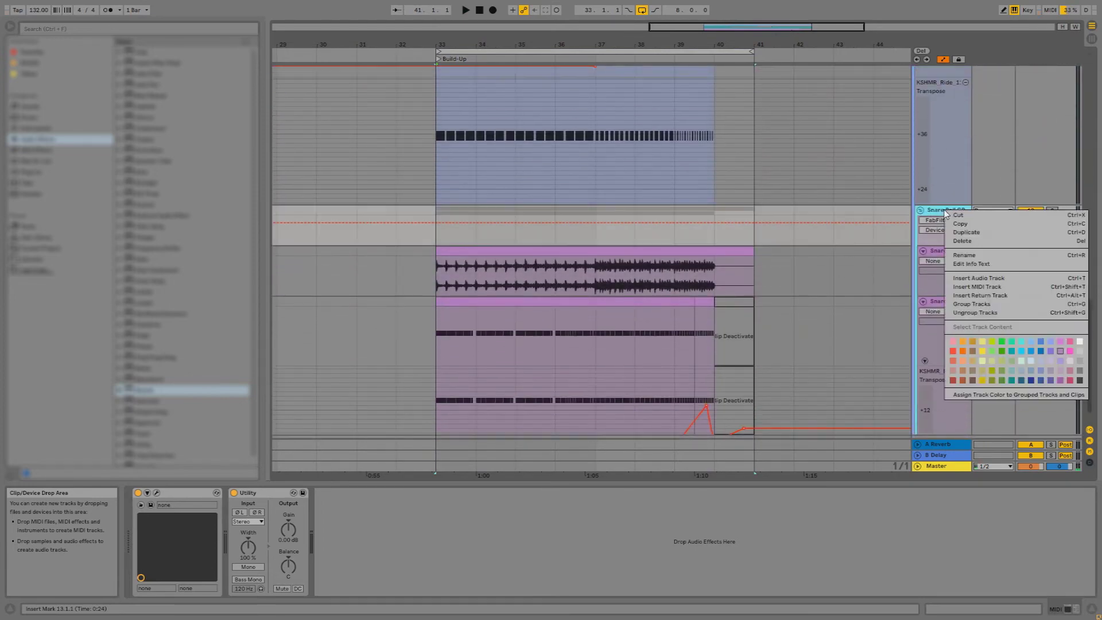
left_click(998, 280)
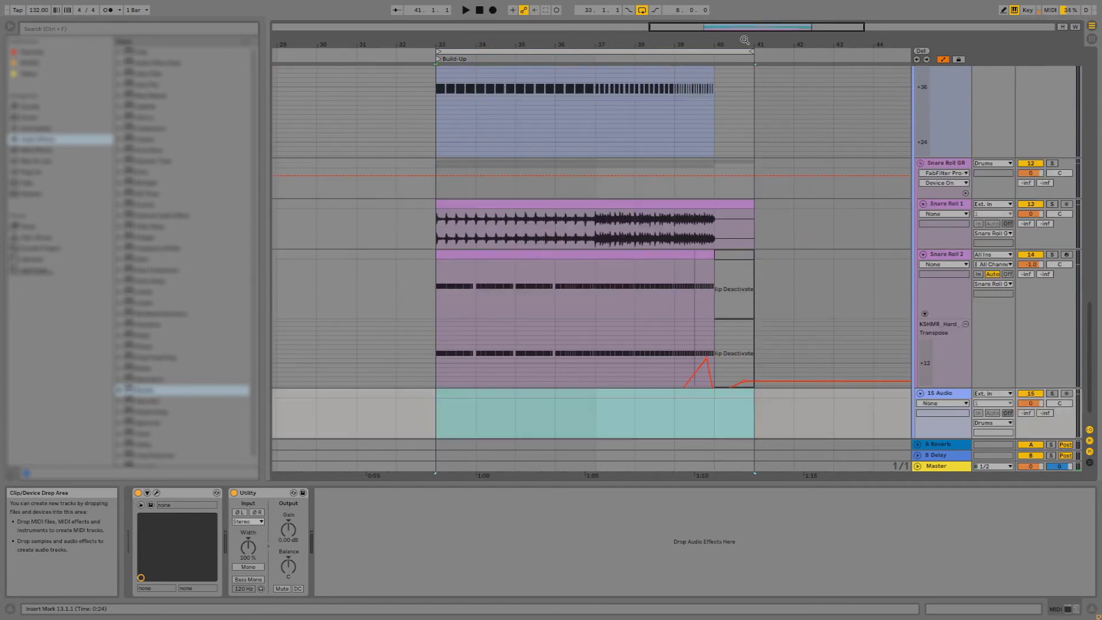
Add the KSHMR short drum fill sample to track 15 and, on a 1/4 grid, place it from 40.3 to bar 41
left_click_drag(743, 42, 708, 87)
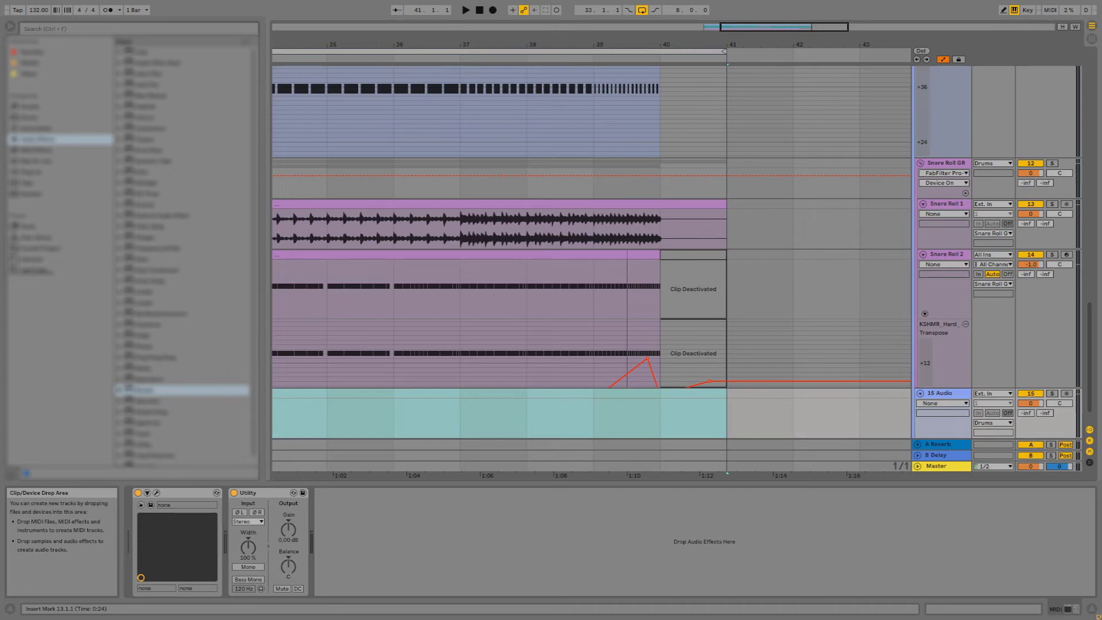
left_click_drag(707, 413, 737, 411)
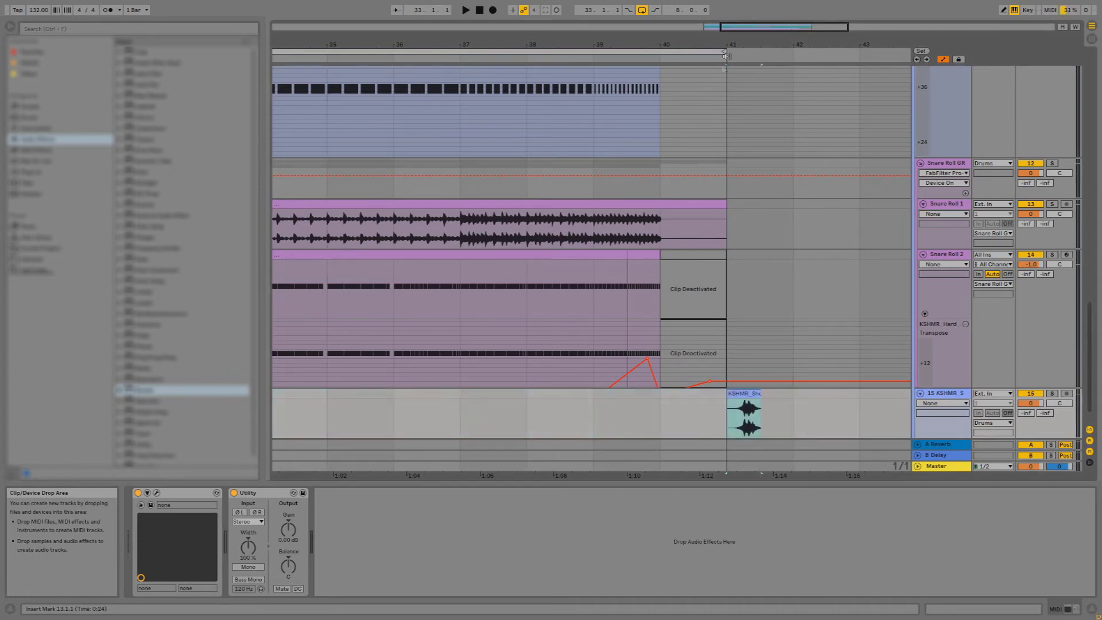
key("plus")
right_click(828, 403)
left_click(763, 390)
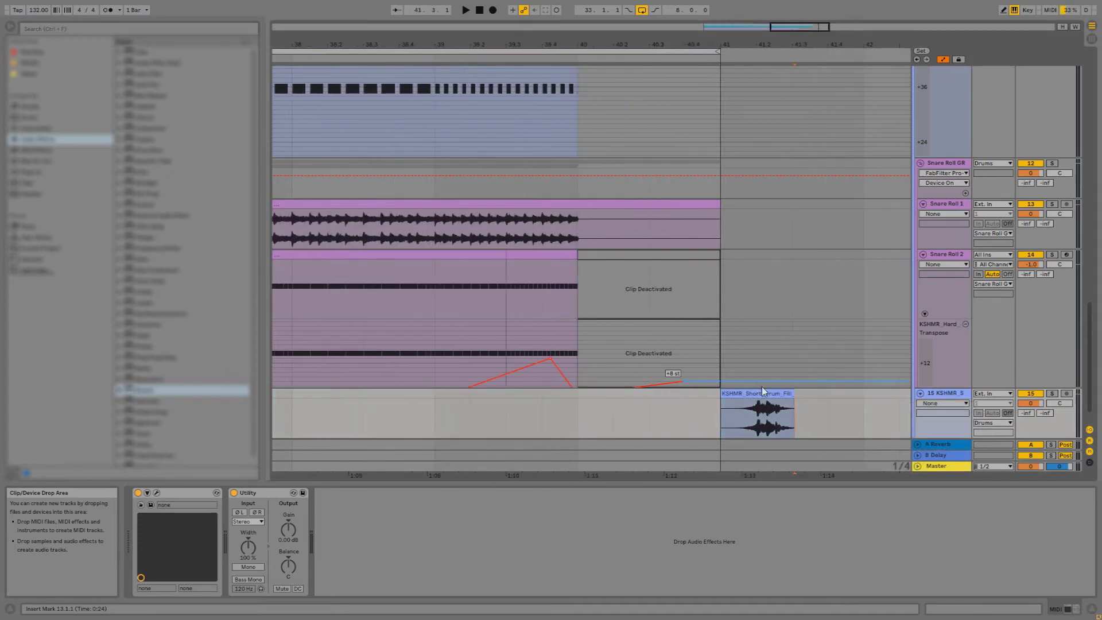
key("ctrl+z")
left_click_drag(757, 393, 685, 402)
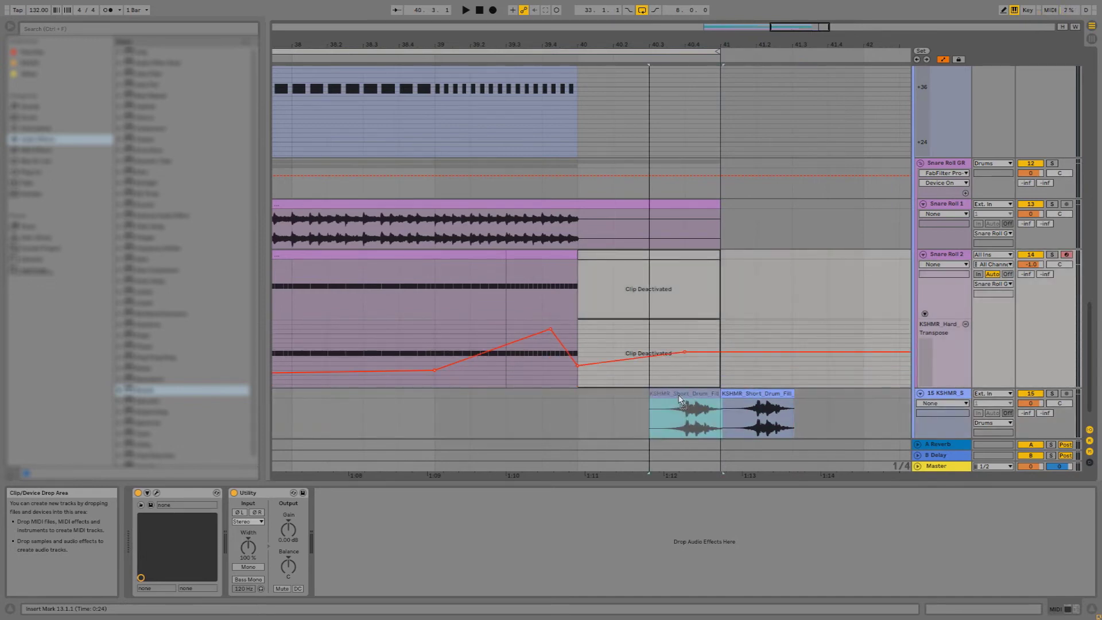
Play the Build-Up from bar 39 to hear the drum fill leading into bar 41
left_click(585, 401)
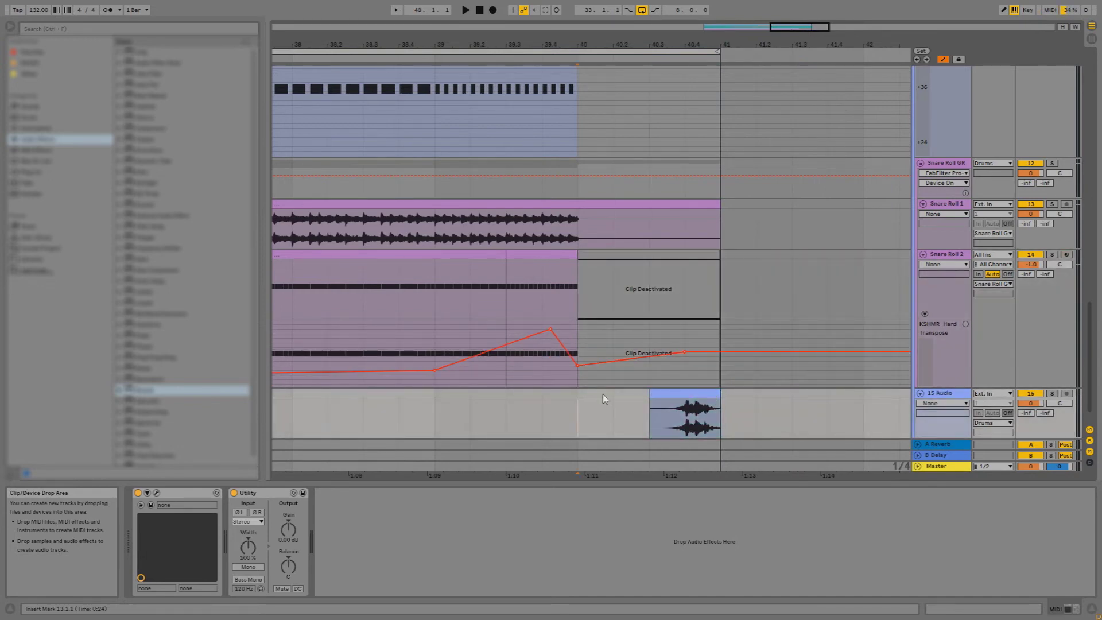
right_click(614, 56)
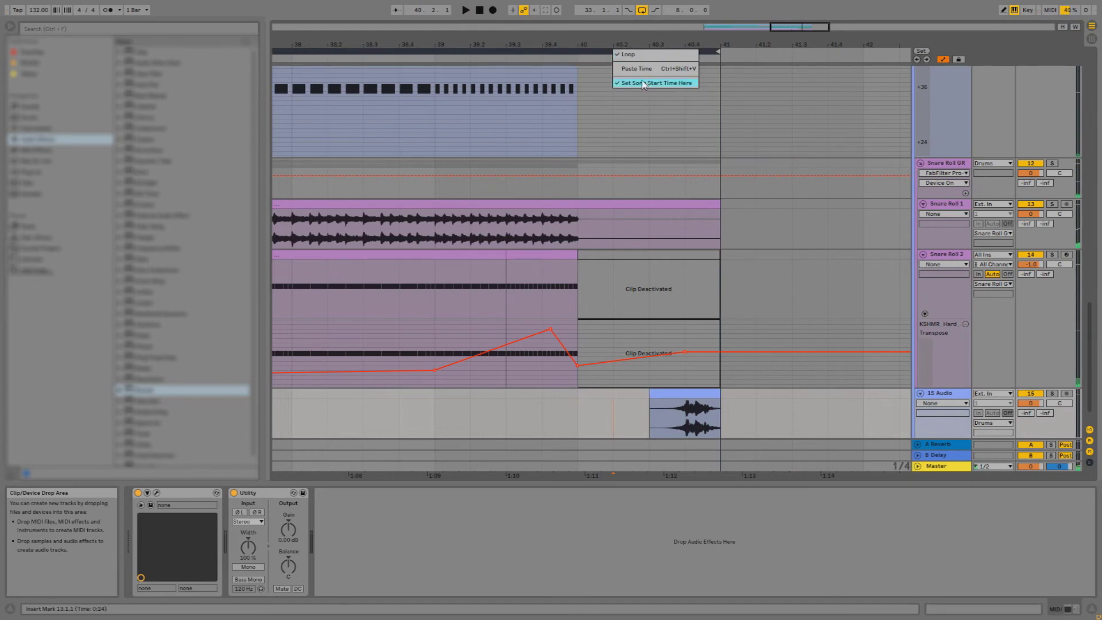
left_click(434, 284)
key("space")
left_click_drag(583, 43, 582, 38)
left_click_drag(665, 345, 663, 339)
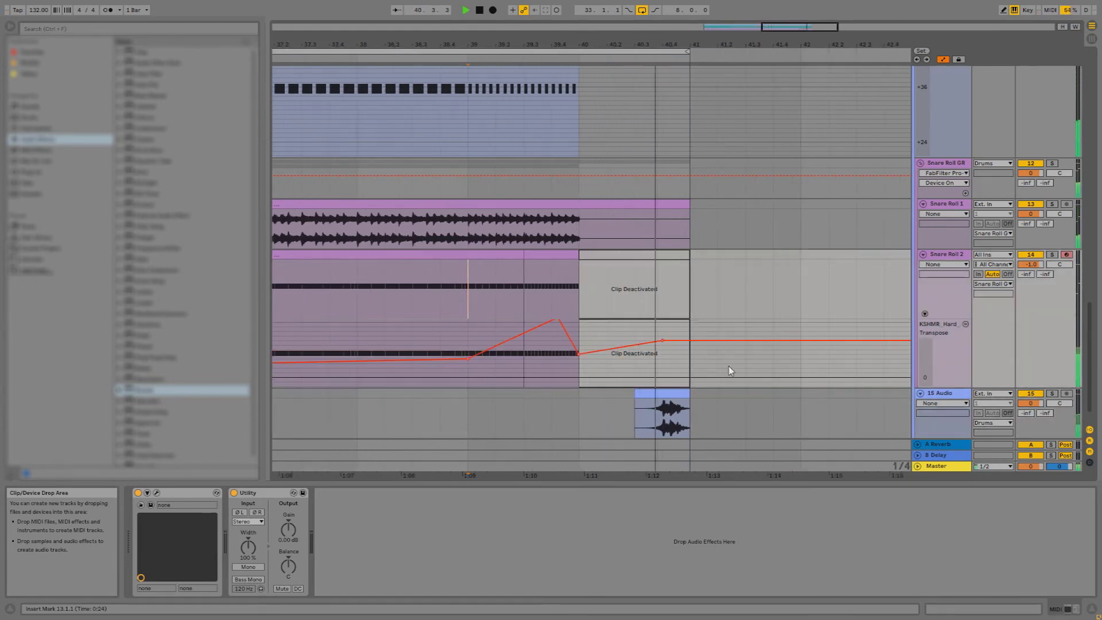
key("space")
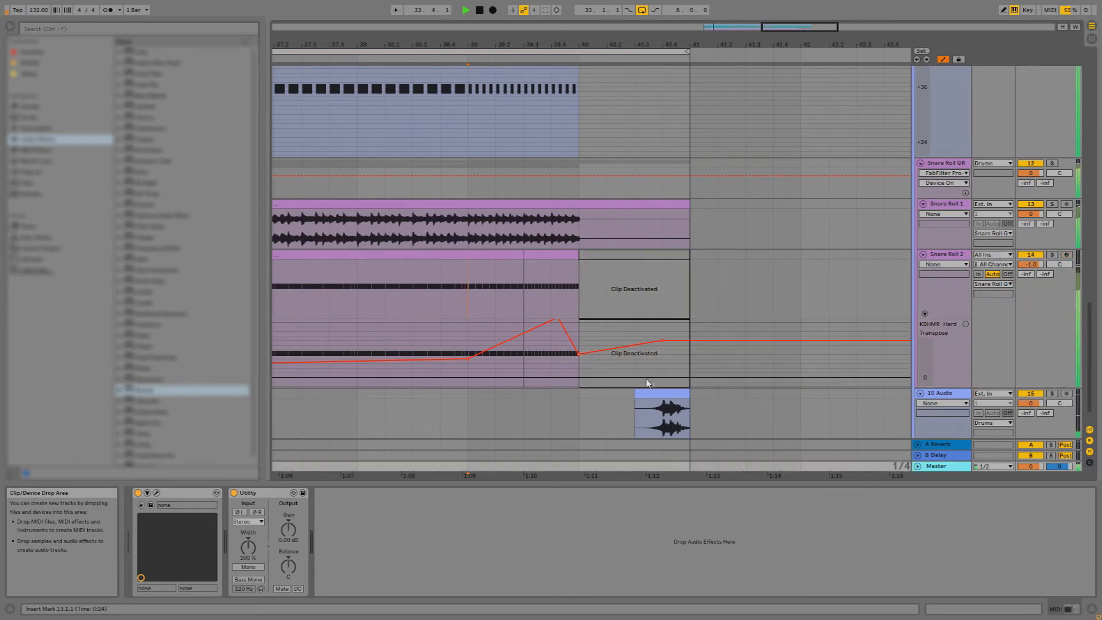
Insert another audio track below track 15 and place a fill sample on it from bar 40 to 41
scroll(942, 392, "down", 1)
right_click(951, 372)
left_click(995, 455)
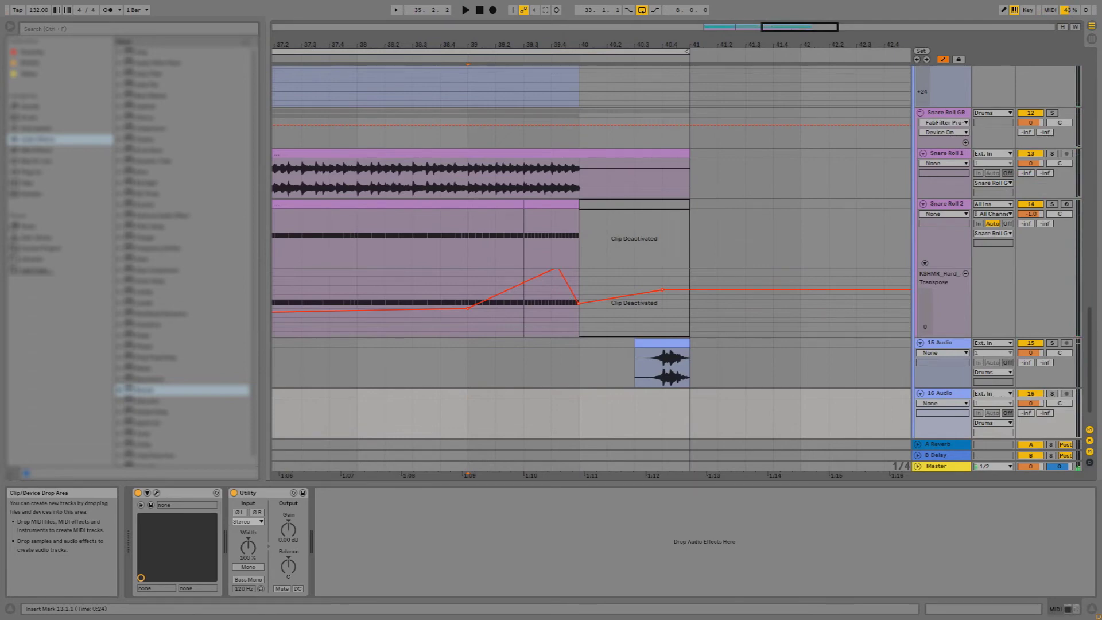
left_click_drag(398, 354, 650, 400)
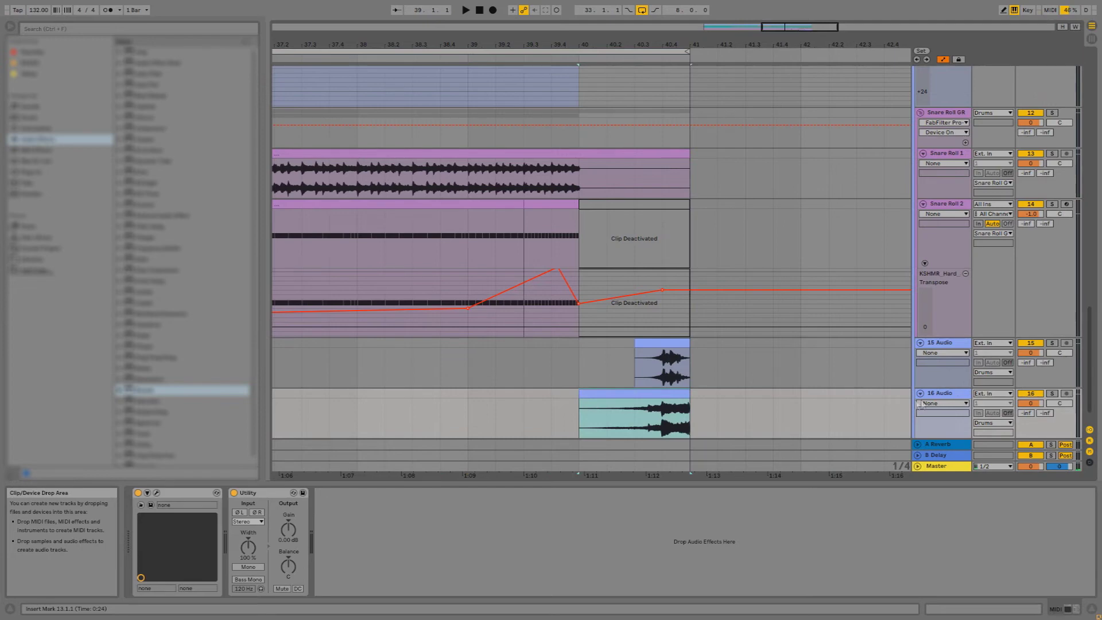
Insert audio track 17 and position a short fill sample on it from 40.2 to 40.4, checking it in playback
right_click(955, 405)
left_click(991, 268)
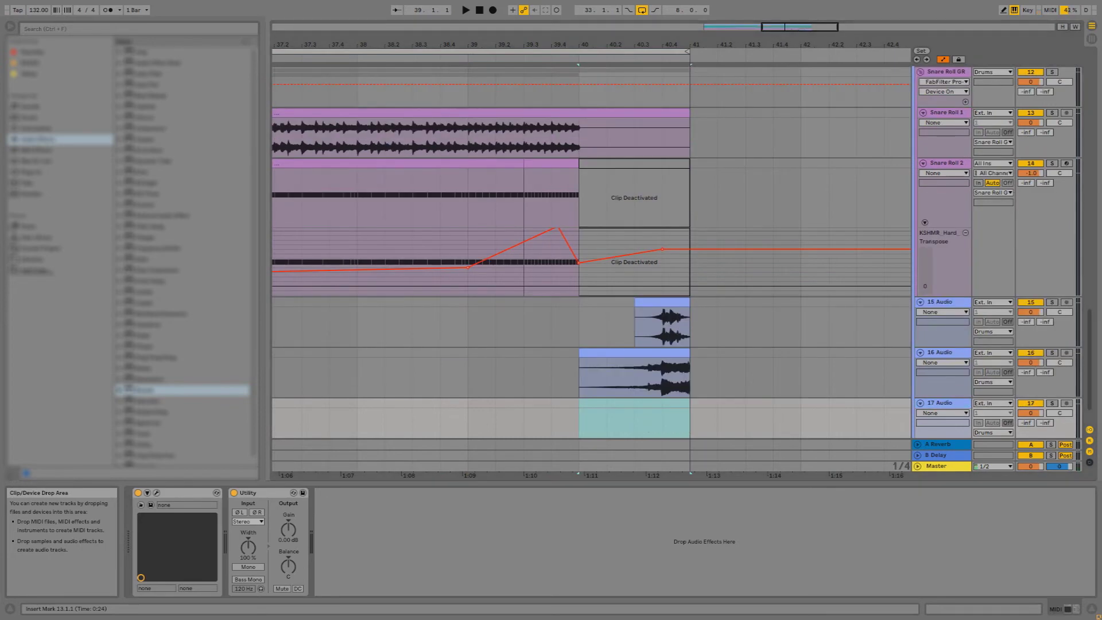
left_click_drag(635, 418, 652, 377)
left_click(590, 381)
key("space")
left_click_drag(633, 376, 663, 377)
left_click(546, 383)
key("space")
Clear the name of the fill clip on track 17
left_click(633, 375)
key("ctrl+r")
key("BackSpace")
key("Return")
left_click(574, 392)
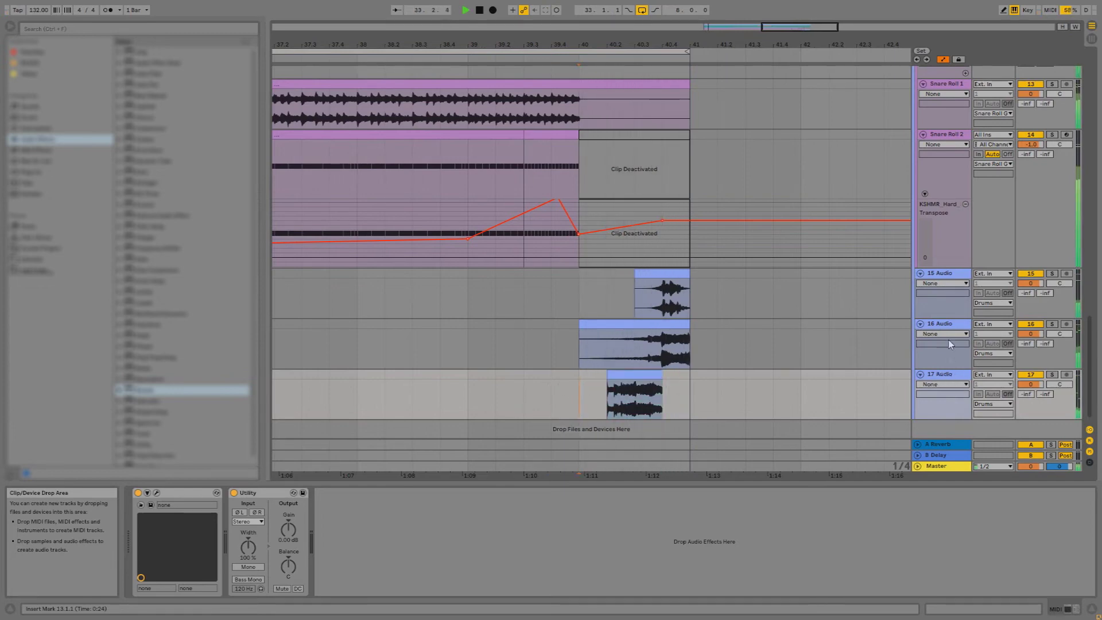
Rename the three new audio tracks 15, 16 and 17 as Fill 1, Fill 2 and Fill 3
left_click(956, 276)
key("ctrl+r")
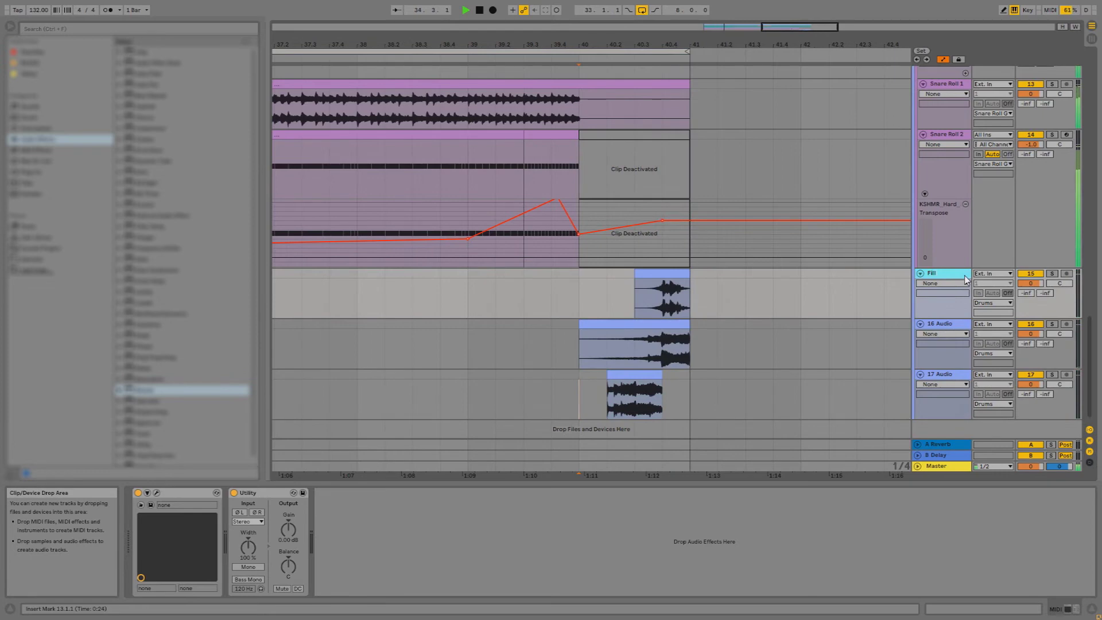
type("Fill 1")
key("Tab")
type("Fill 1")
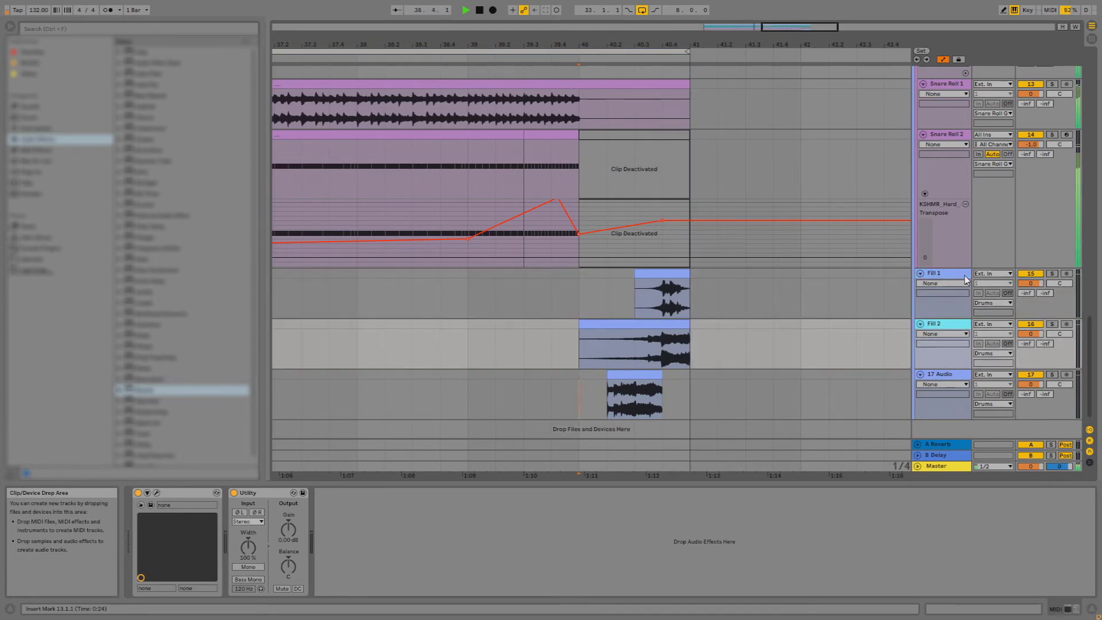
key("Tab")
type("Fill 3")
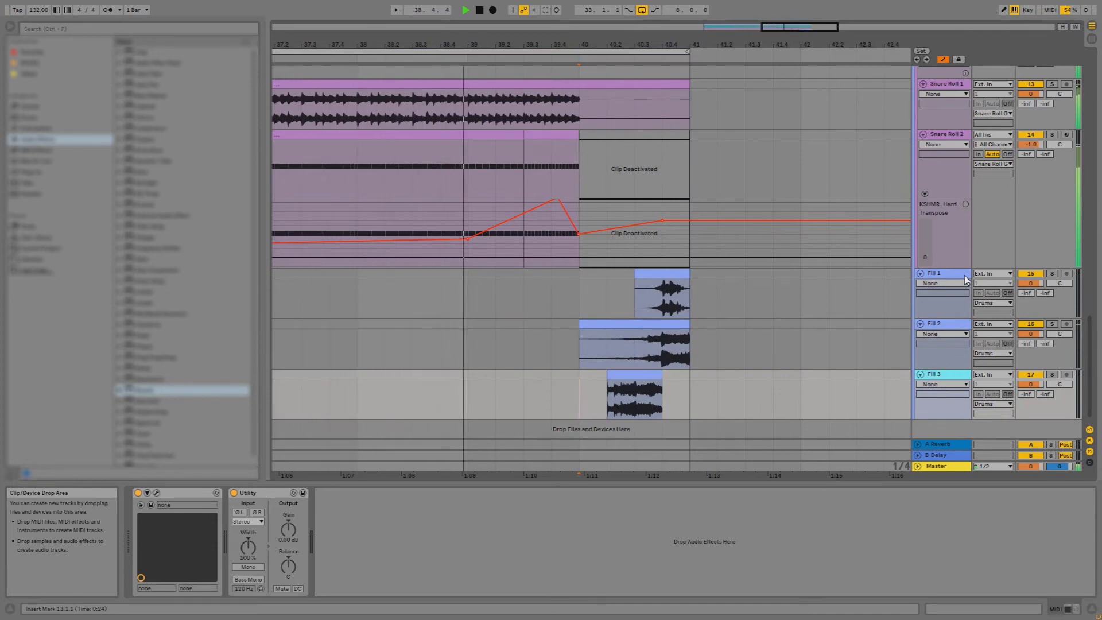
Color the Fill 1, Fill 2 and Fill 3 tracks pink and assign the track color to their clips
left_click(942, 273)
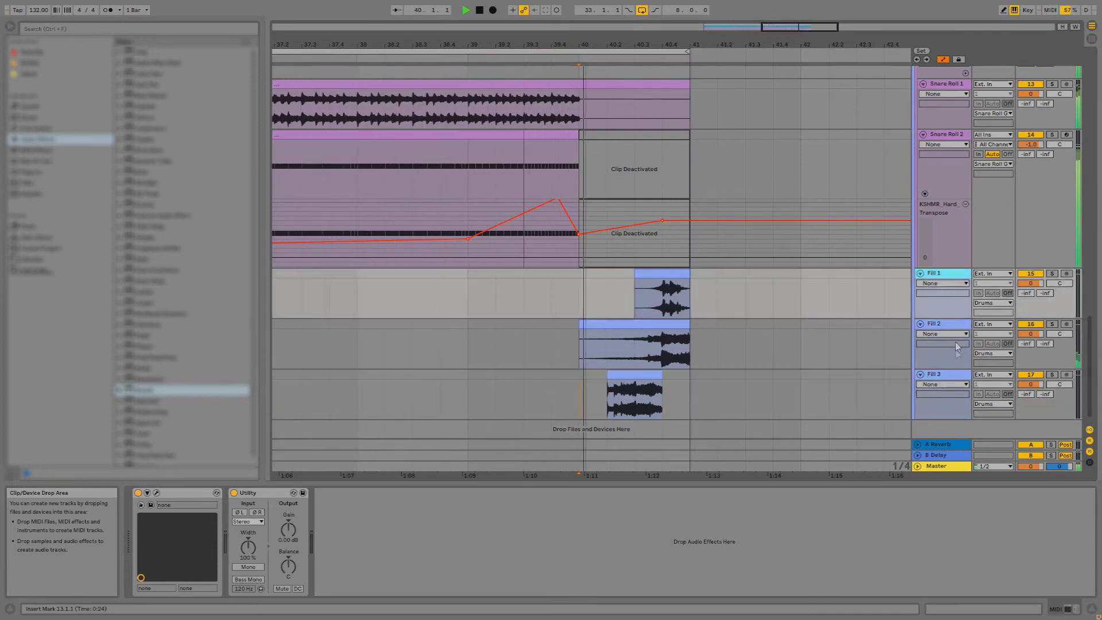
left_click(942, 375, "shift")
right_click(954, 375)
left_click(1018, 463)
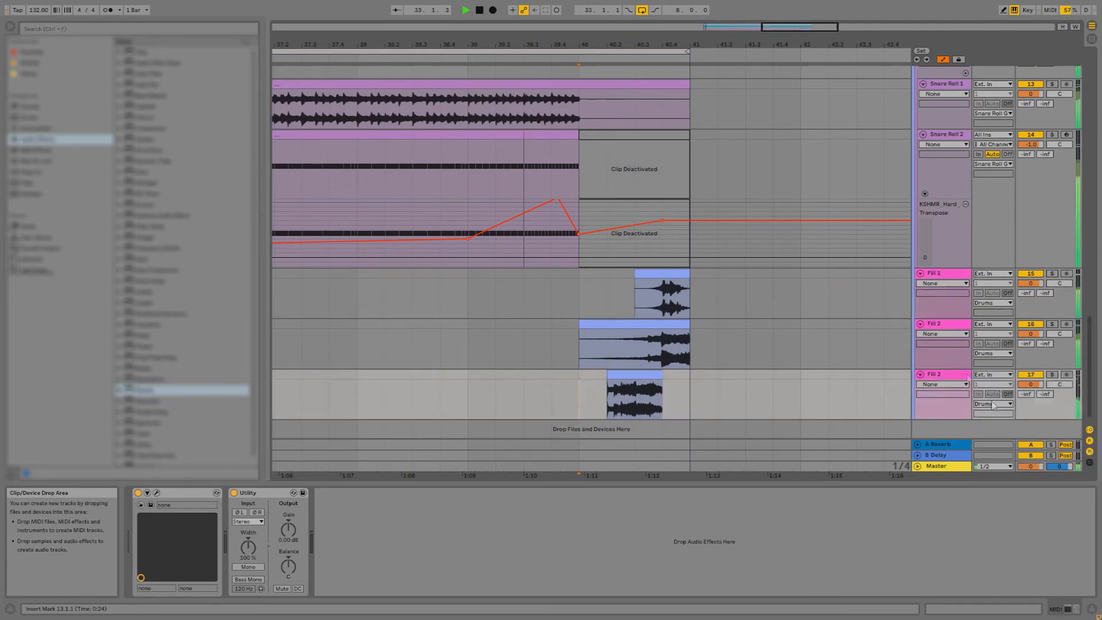
right_click(950, 274)
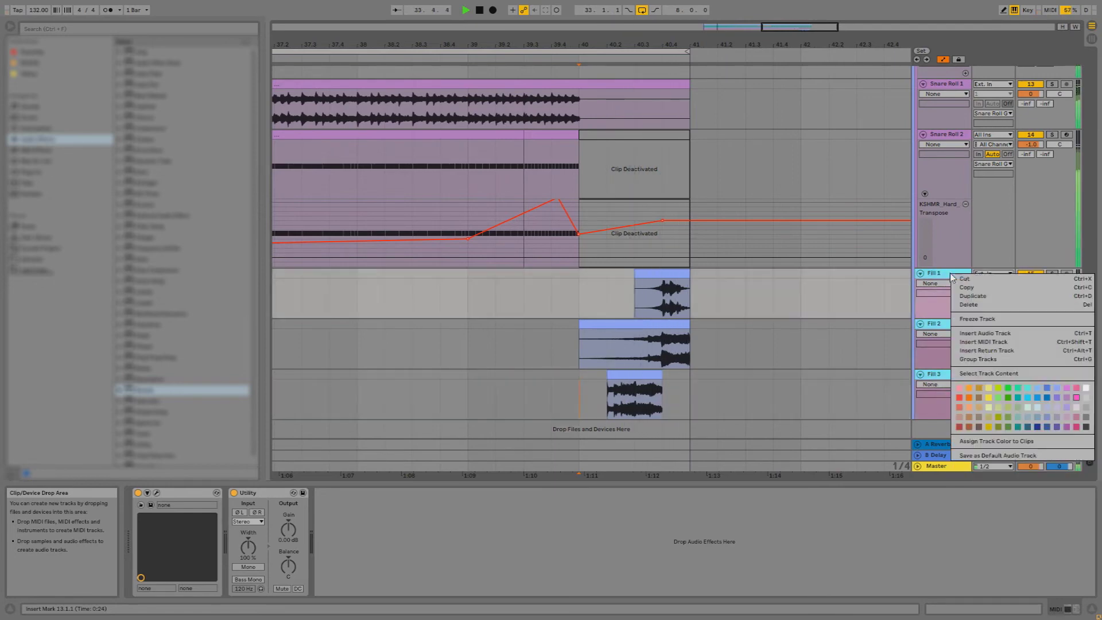
left_click(996, 441)
Fit the build-up section in the arrangement and set the grid to 1/1
left_click(640, 52)
key("z")
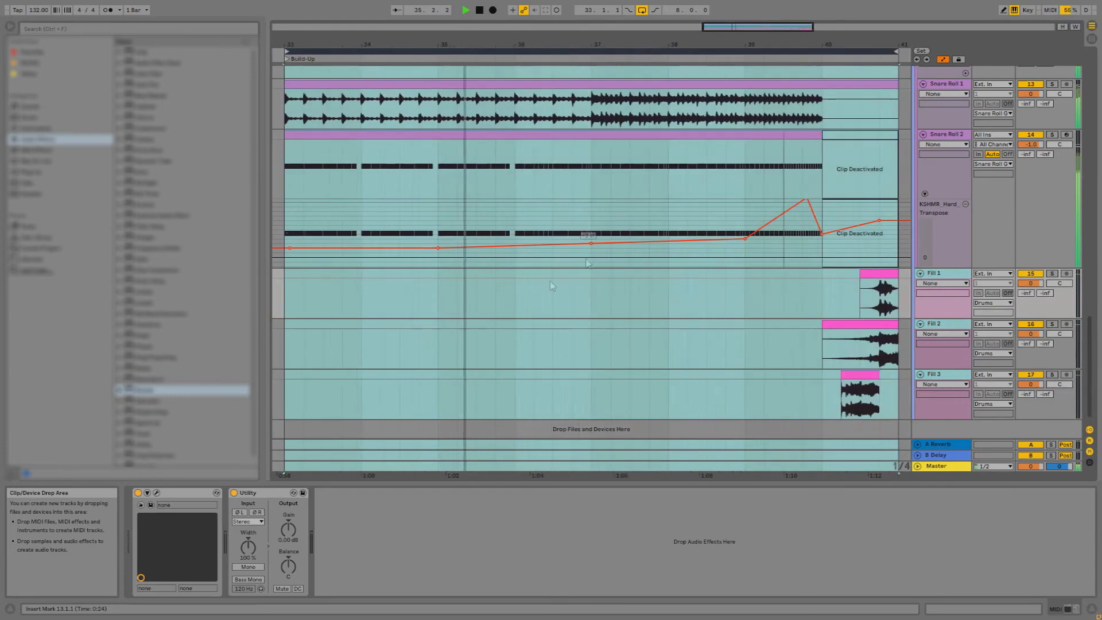
right_click(494, 282)
left_click(620, 374)
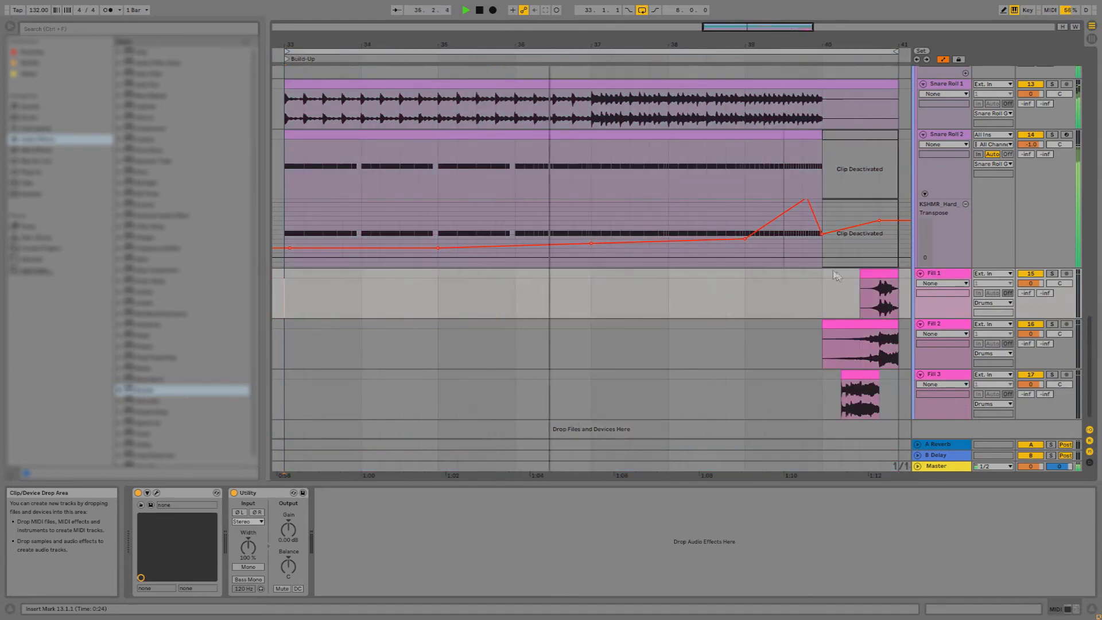
Group the three fill tracks and name the group Fill GR
left_click(953, 382, "shift")
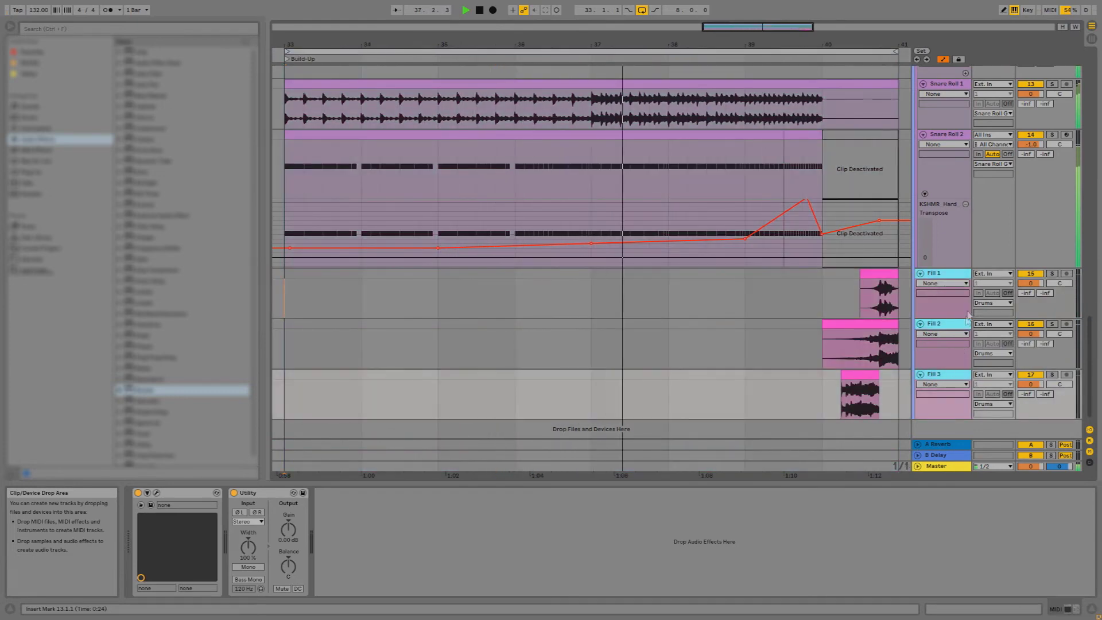
key("ctrl+g")
type("Fill GR")
key("Return")
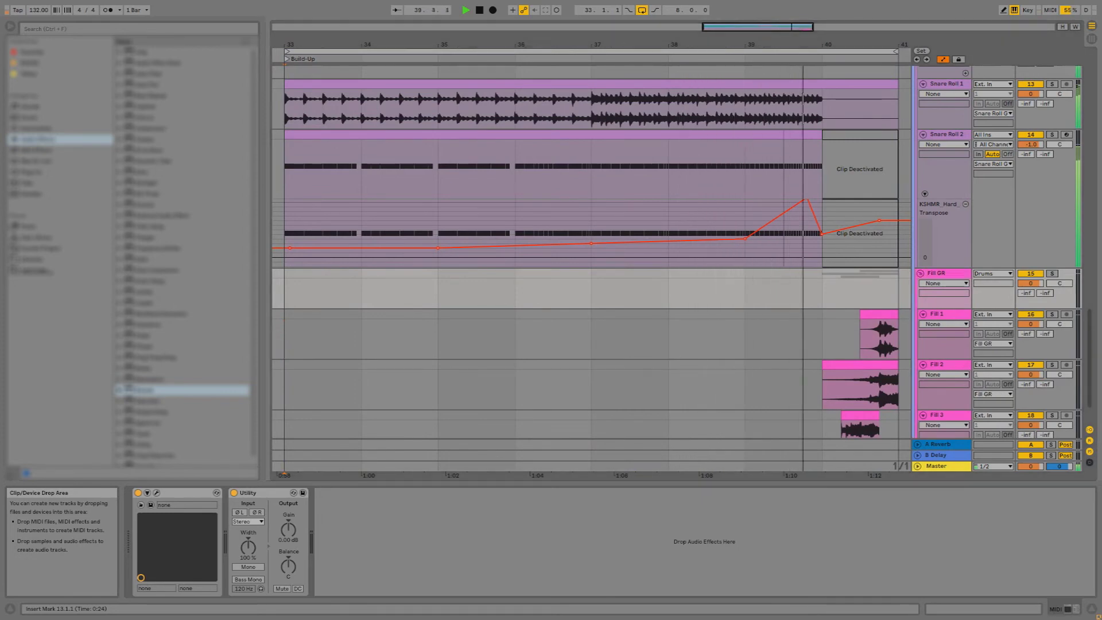
Add a FabFilter Pro-L limiter to Fill GR with the Punchy style and a 0.15 ms lookahead
key("Return")
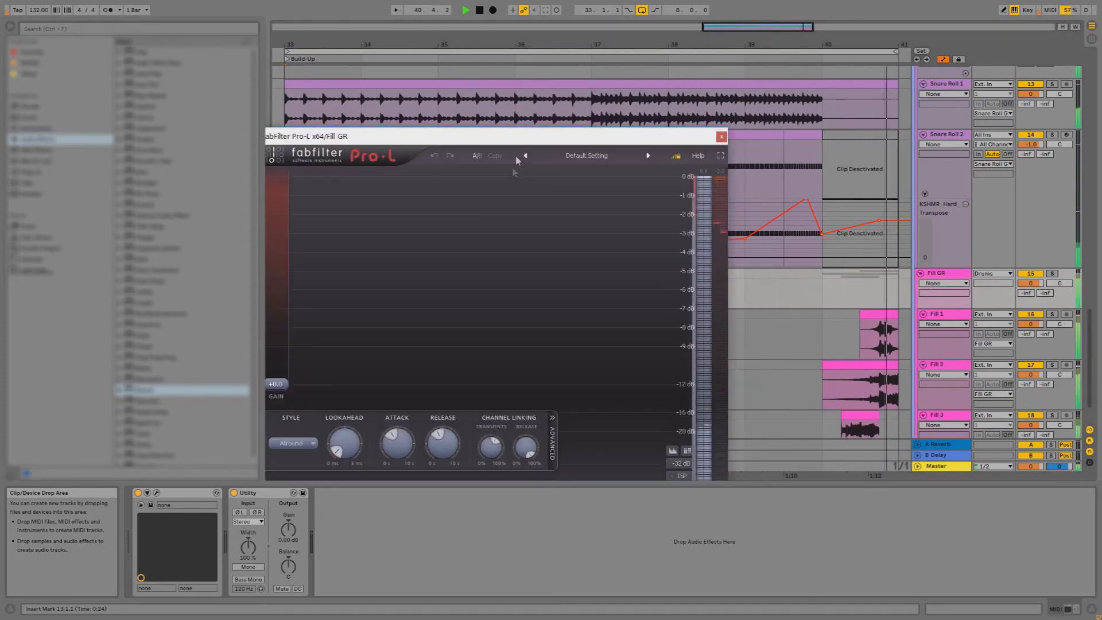
left_click(351, 444)
left_click(358, 470)
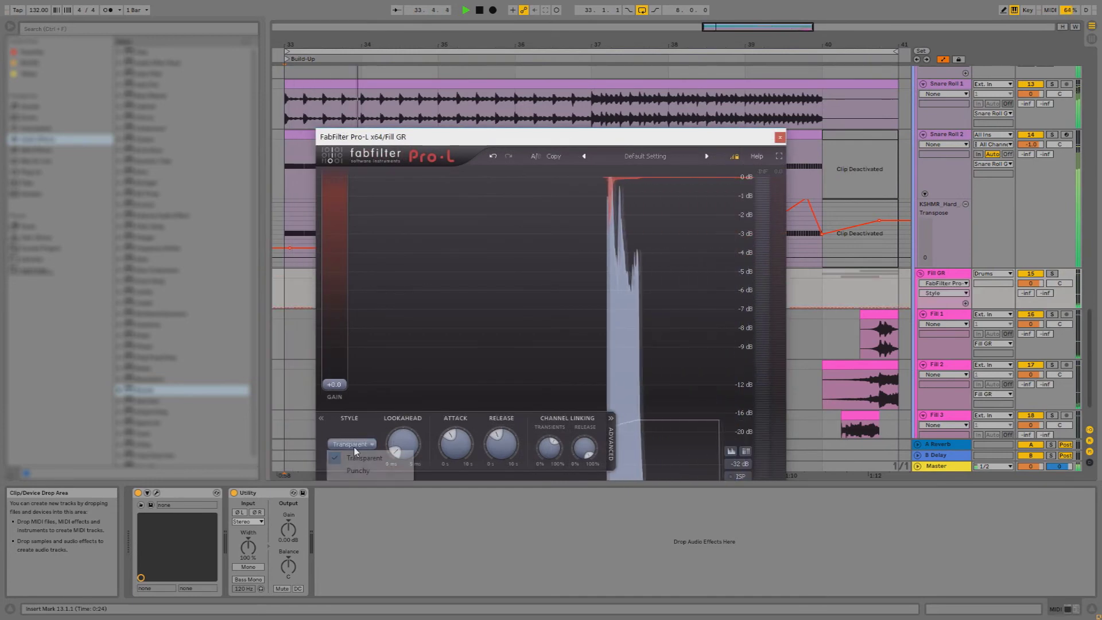
left_click(399, 457)
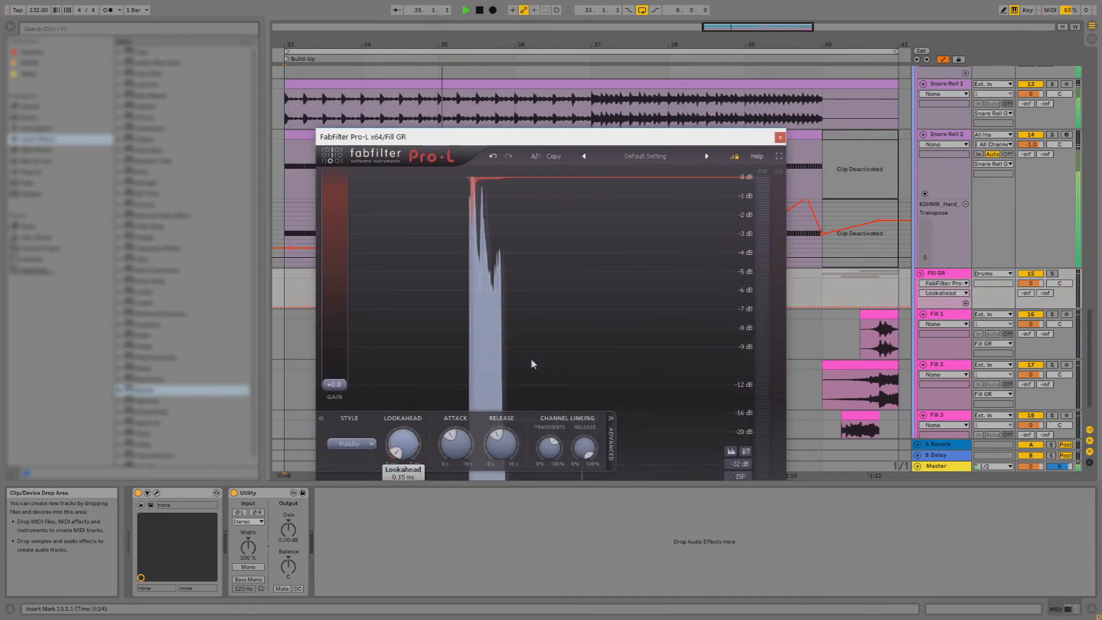
left_click(779, 138)
Add a FabFilter Pro-L limiter to Snare Roll GR and adjust its limiting style while checking the gain reduction in playback
scroll(936, 154, "up", 2)
scroll(935, 154, "up", 2)
left_click(942, 168)
left_click(945, 182)
left_click_drag(947, 193, 947, 203)
left_click(948, 168)
left_click(950, 185)
left_click(950, 168)
left_click(948, 172)
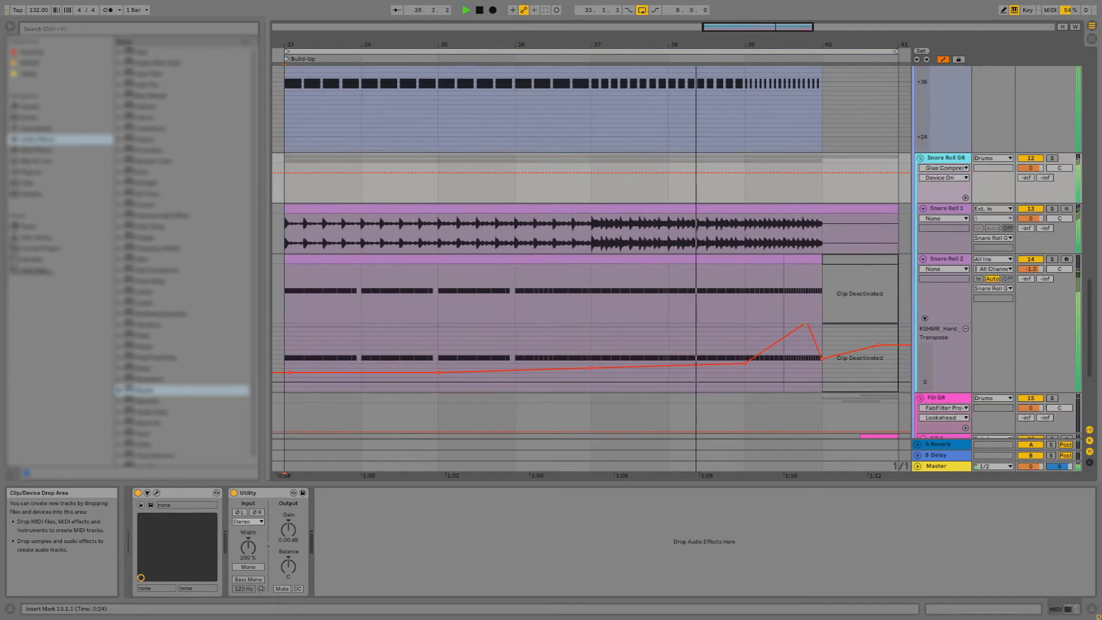
left_click(949, 173)
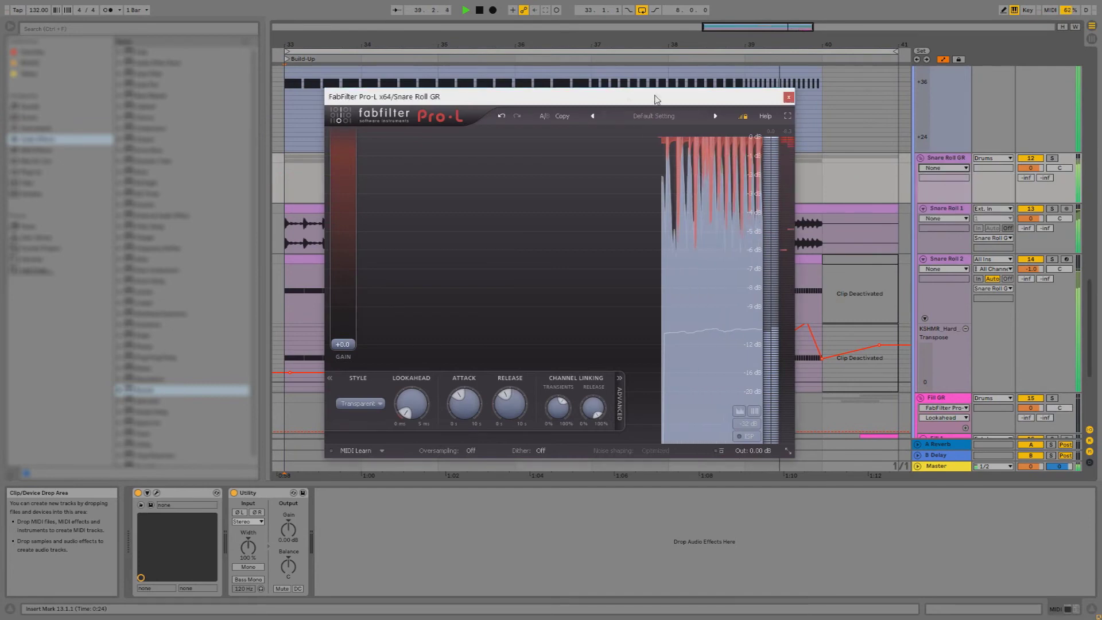
left_click_drag(574, 97, 463, 92)
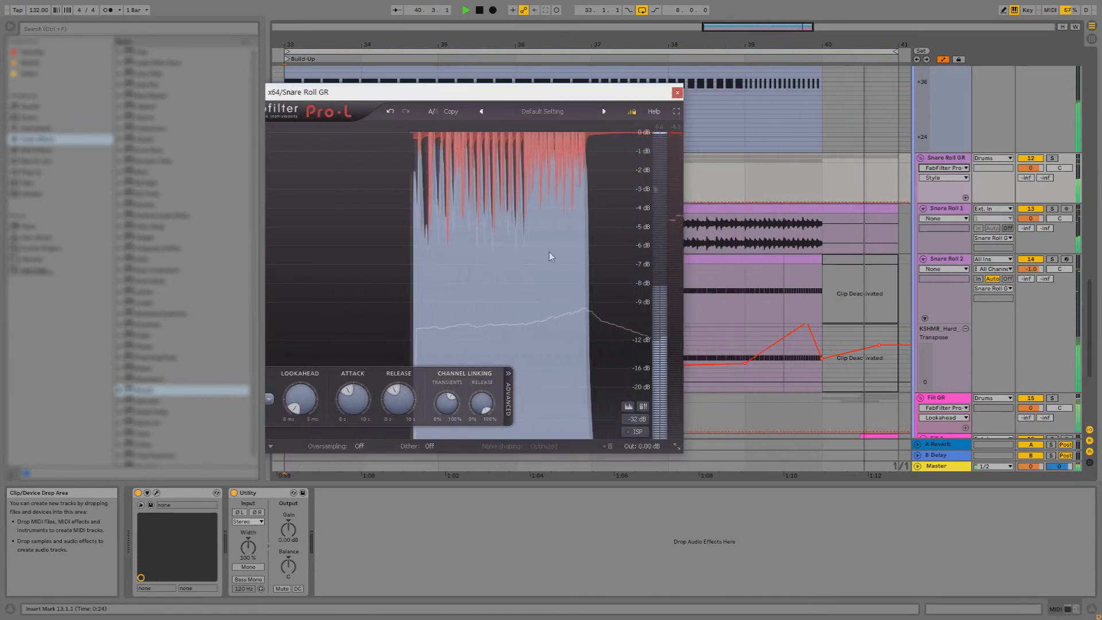
left_click(677, 93)
Play the build-up while reviewing the arrangement and the mixer levels of all tracks up to the Master, then stop playback
left_click(699, 52)
left_click_drag(701, 41, 689, 23)
left_click(505, 176)
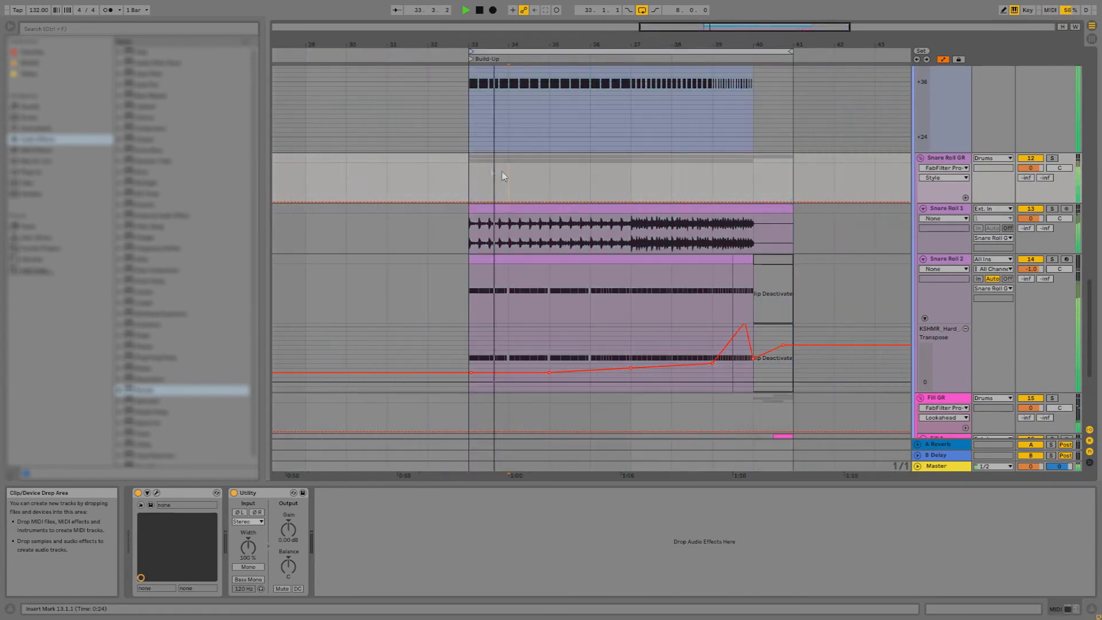
left_click(578, 52)
left_click_drag(577, 43, 533, 41)
scroll(450, 201, "up", 1)
left_click(448, 201)
scroll(740, 222, "up", 8)
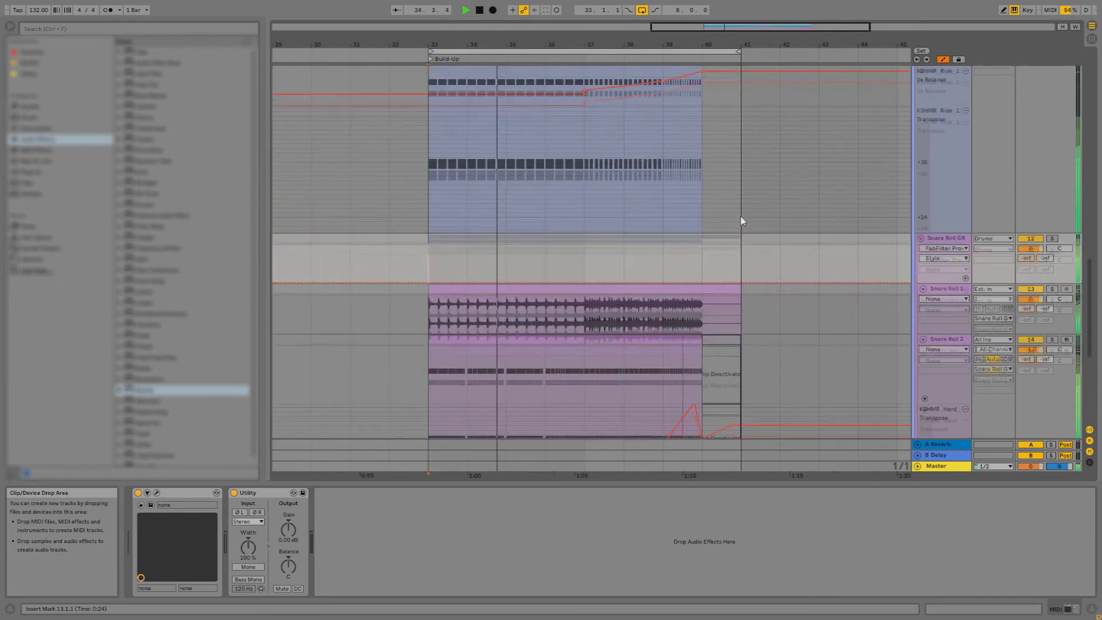
left_click_drag(1092, 251, 1021, 111)
key("Tab")
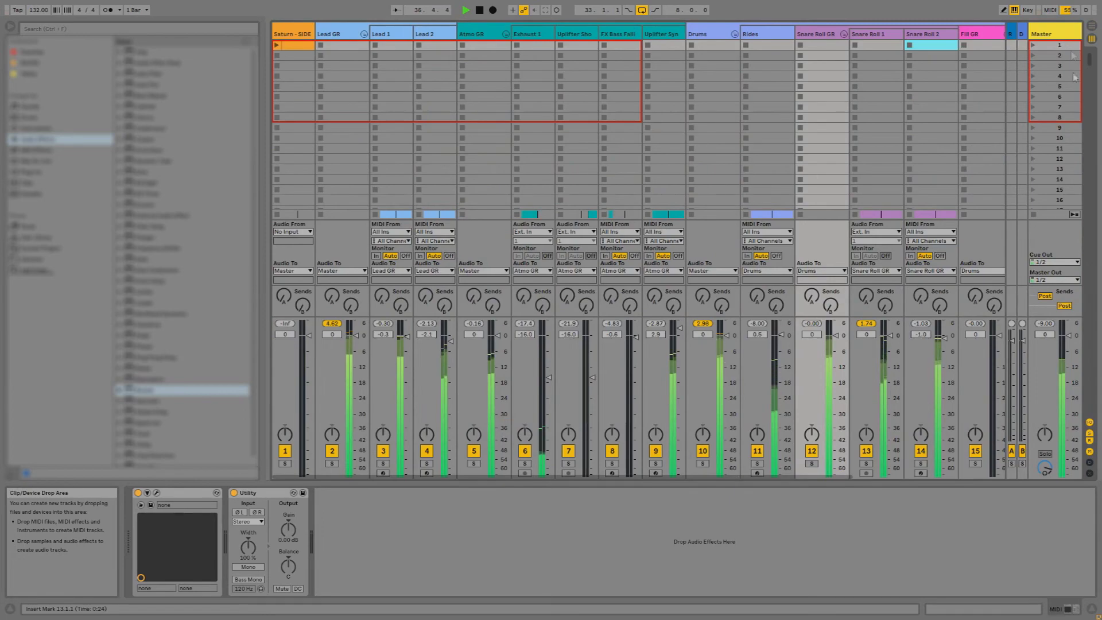
left_click(1052, 35)
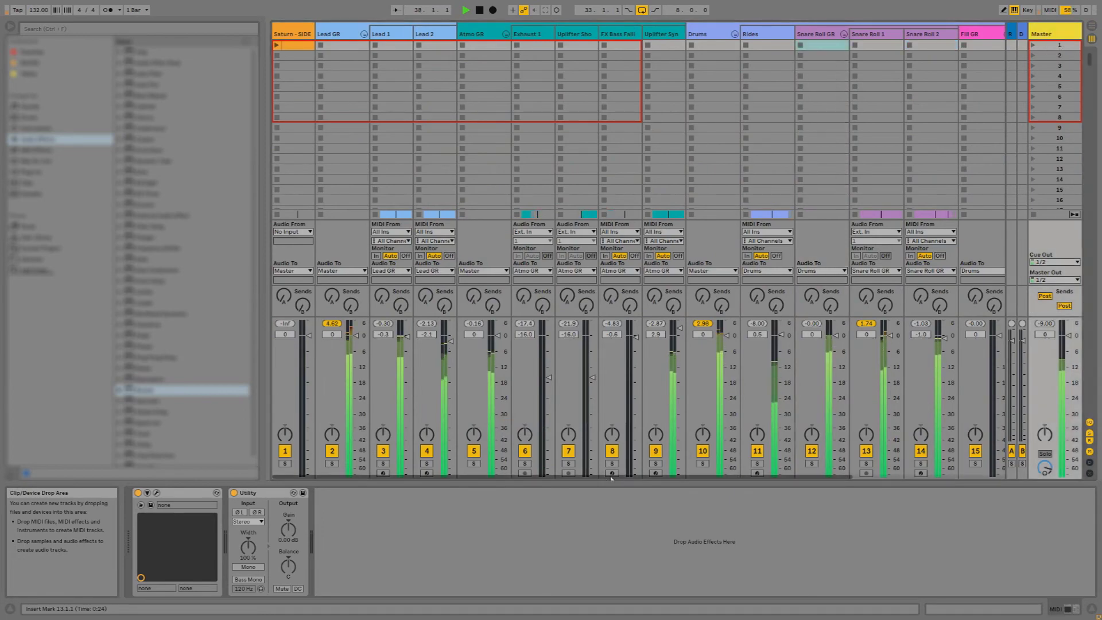
left_click_drag(611, 478, 728, 478)
scroll(276, 363, "left", 5)
scroll(276, 363, "right", 5)
scroll(277, 363, "left", 5)
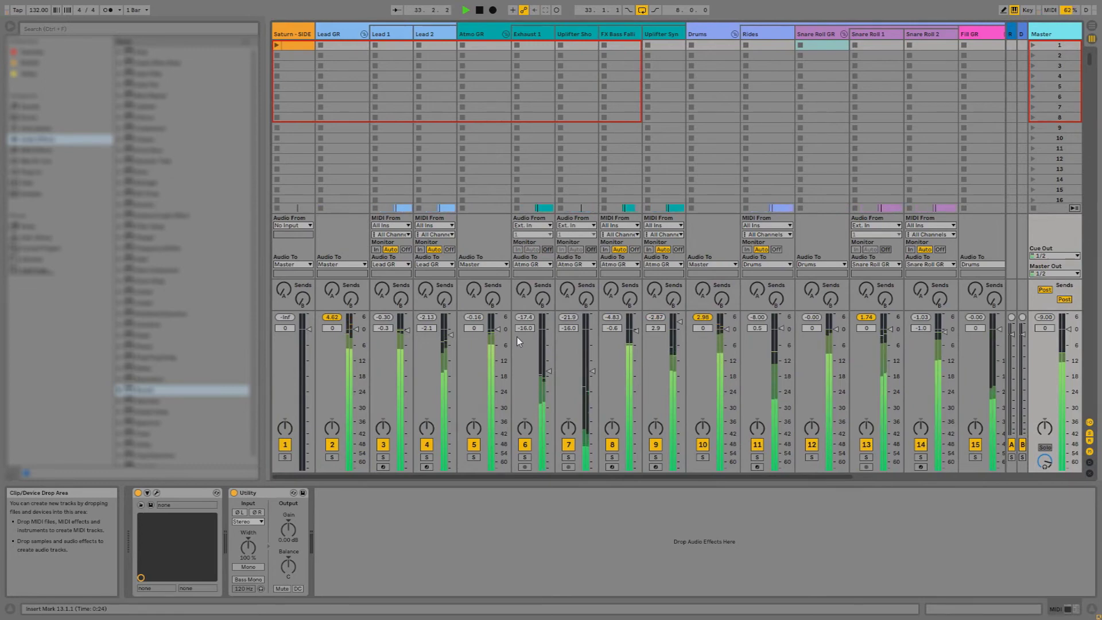
key("Tab")
key("space")
Duplicate the Lead 1 track and move the copy out of its group, above Lead GR
key("ctrl+a")
scroll(732, 296, "down", 6)
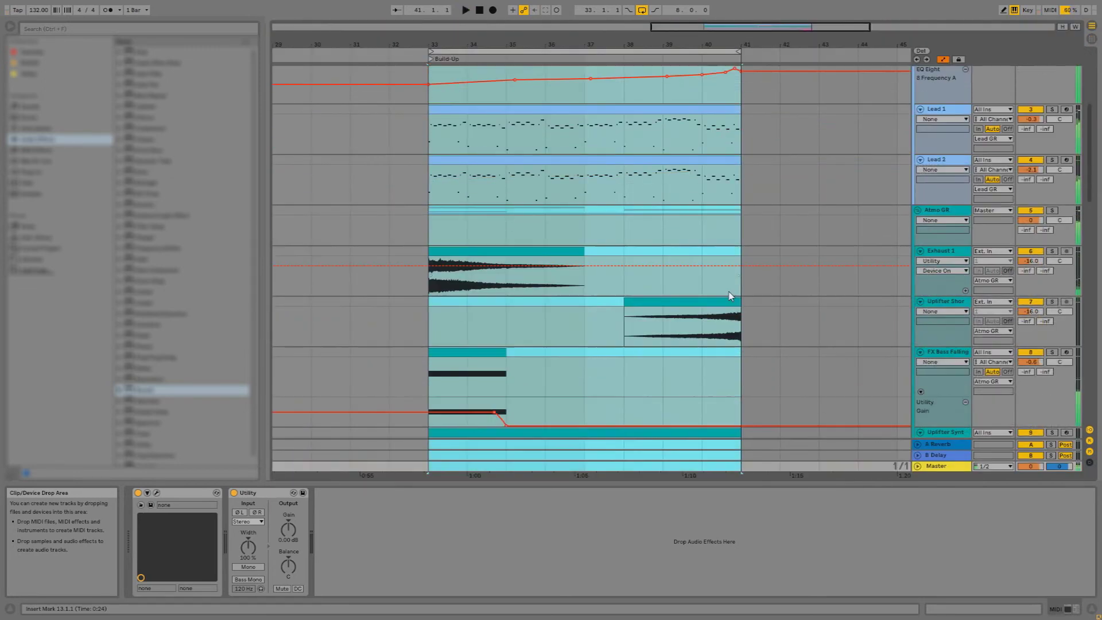
left_click(479, 183)
left_click_drag(488, 42, 566, 79)
scroll(494, 176, "up", 5)
left_click(941, 213)
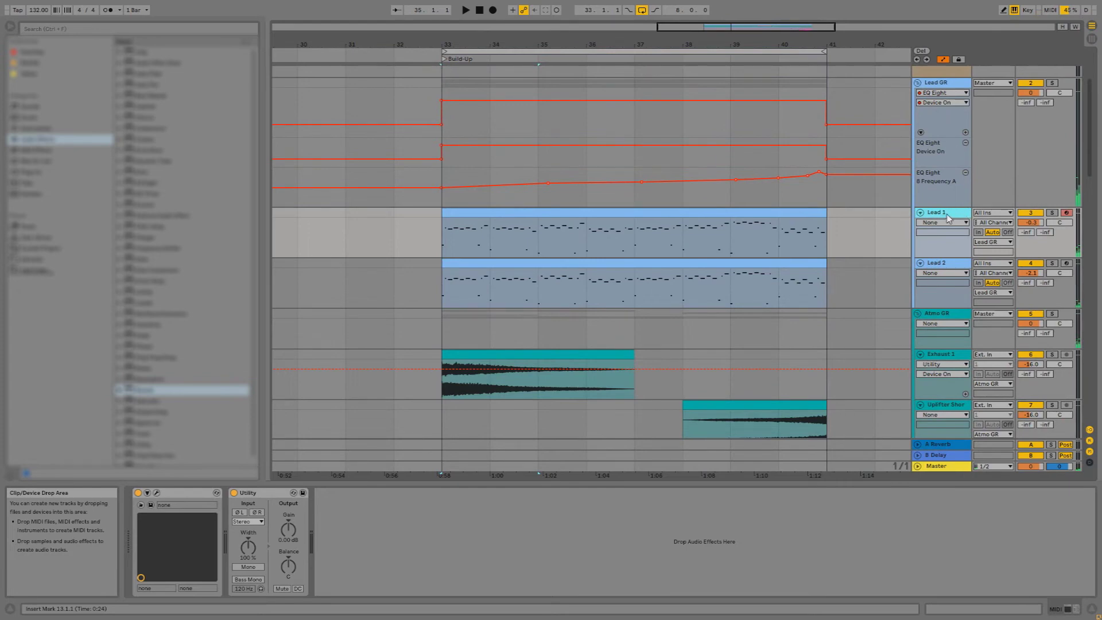
key("ctrl+d")
left_click_drag(948, 270, 937, 88)
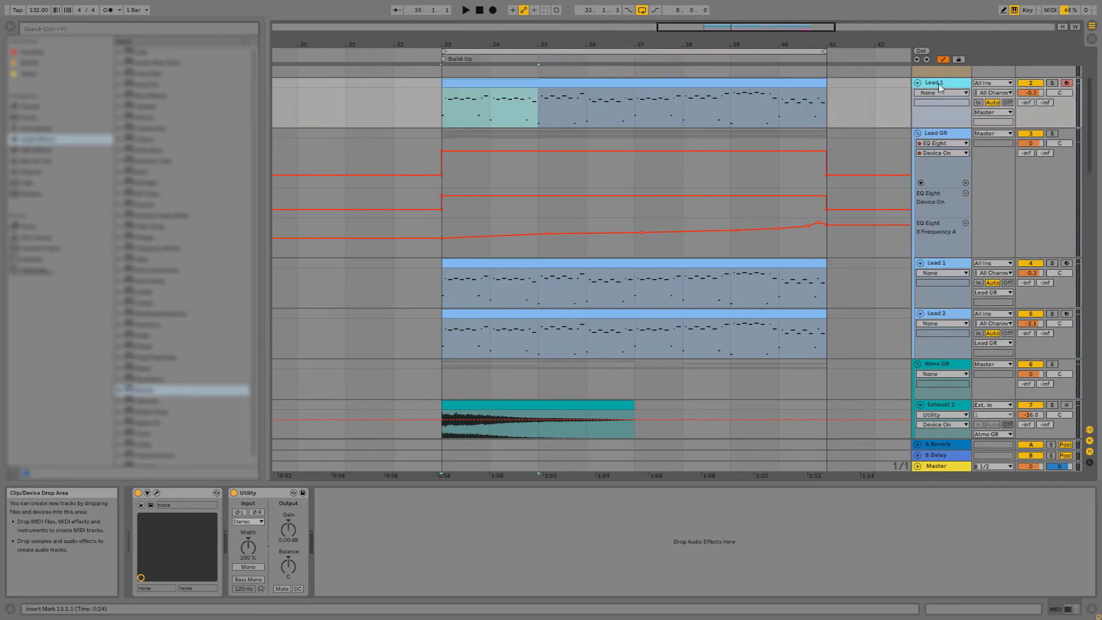
Collapse all tracks, expand Atmo GR and move the Lead 1 copy into it between the short uplifter and FX Bass Falling
key("ctrl+a")
key("u")
left_click(944, 84)
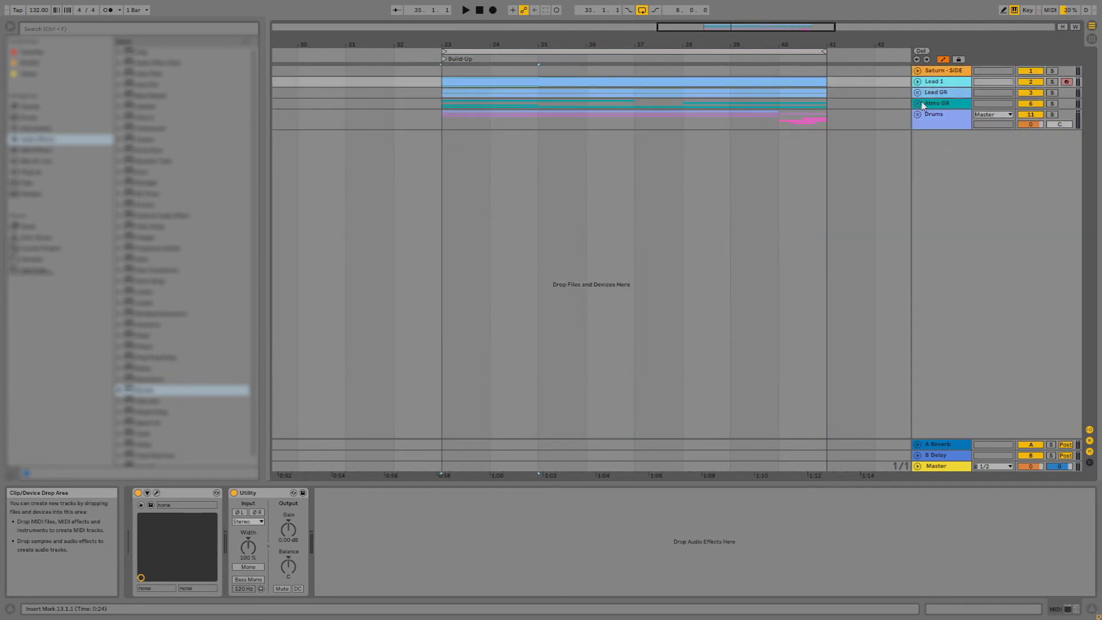
left_click(917, 103)
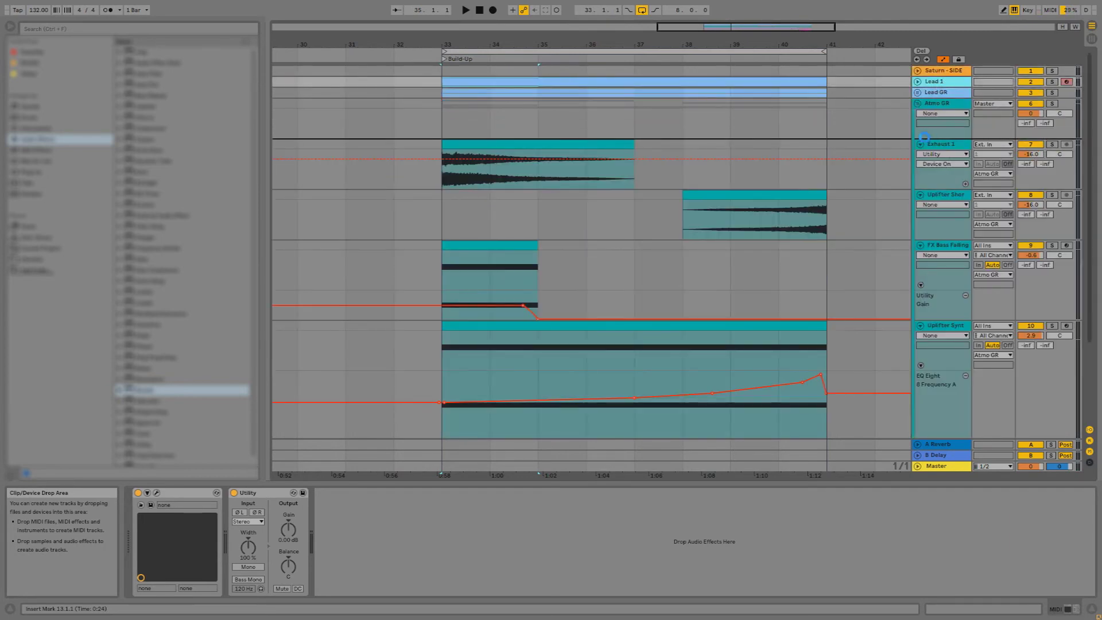
left_click_drag(937, 143, 944, 150)
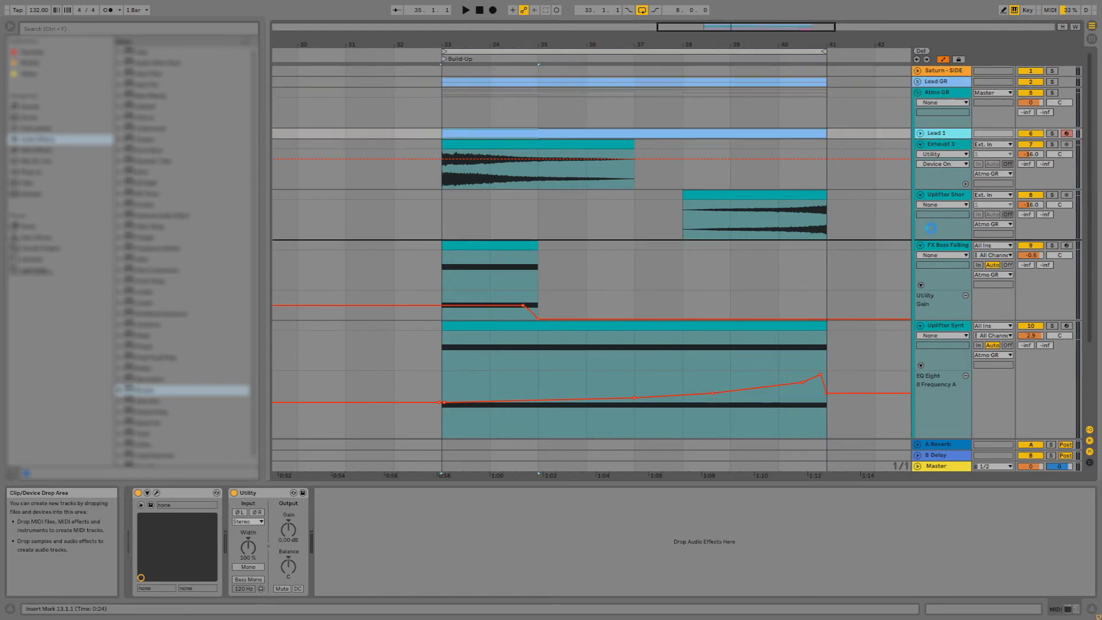
left_click_drag(922, 259, 921, 246)
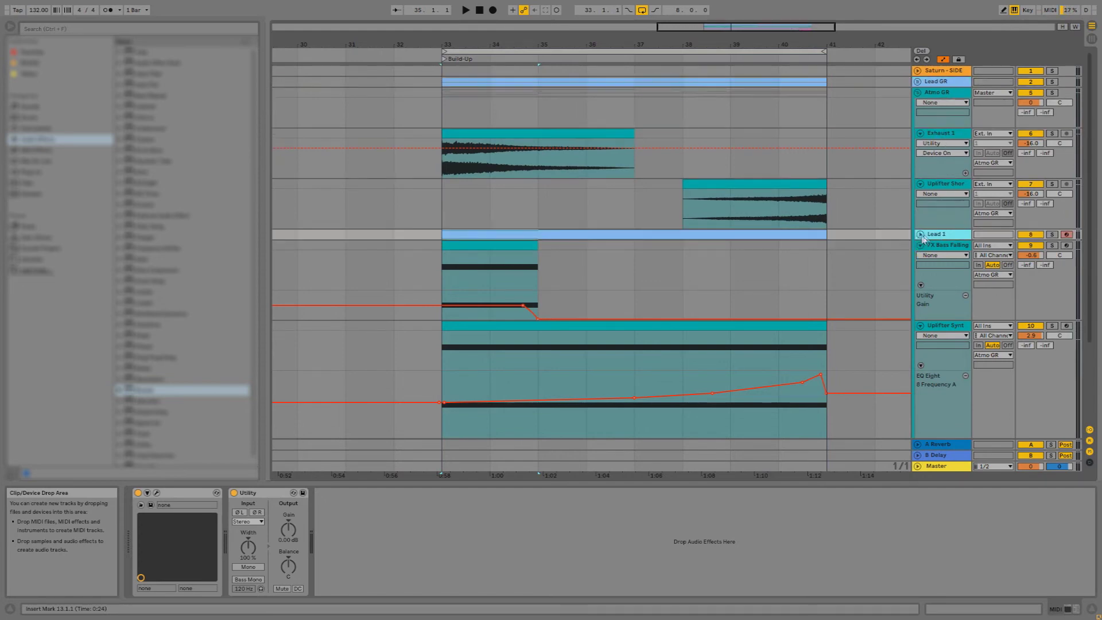
Unfold the Lead 1 copy and assign the Atmo GR track color to its grouped tracks and clips
left_click(921, 234)
right_click(930, 235)
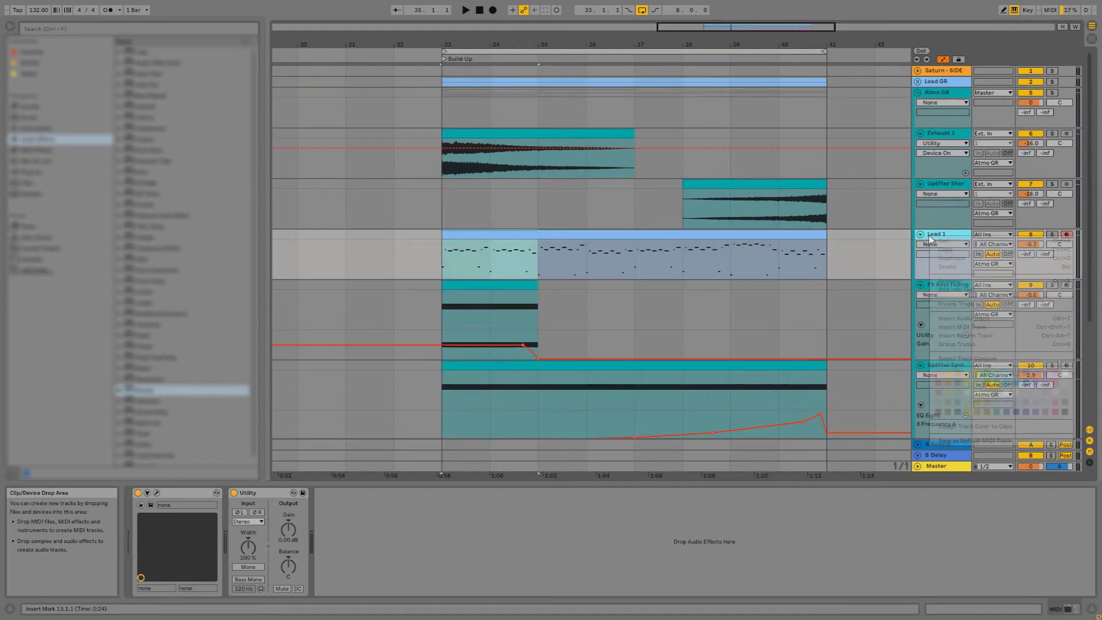
left_click(991, 427)
right_click(967, 232)
right_click(958, 102)
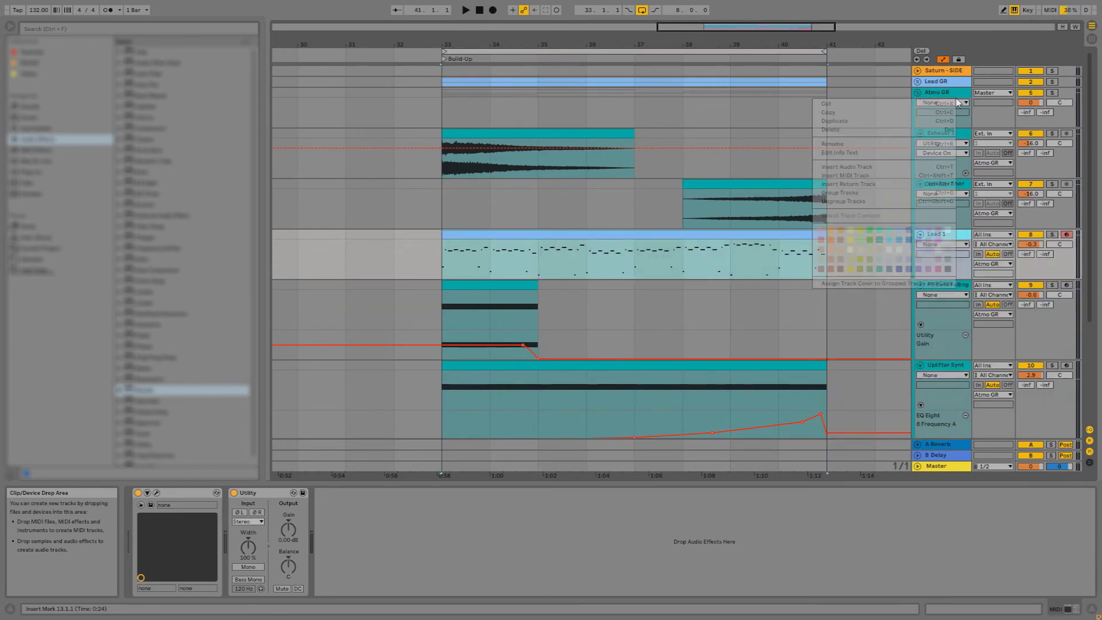
right_click(940, 96)
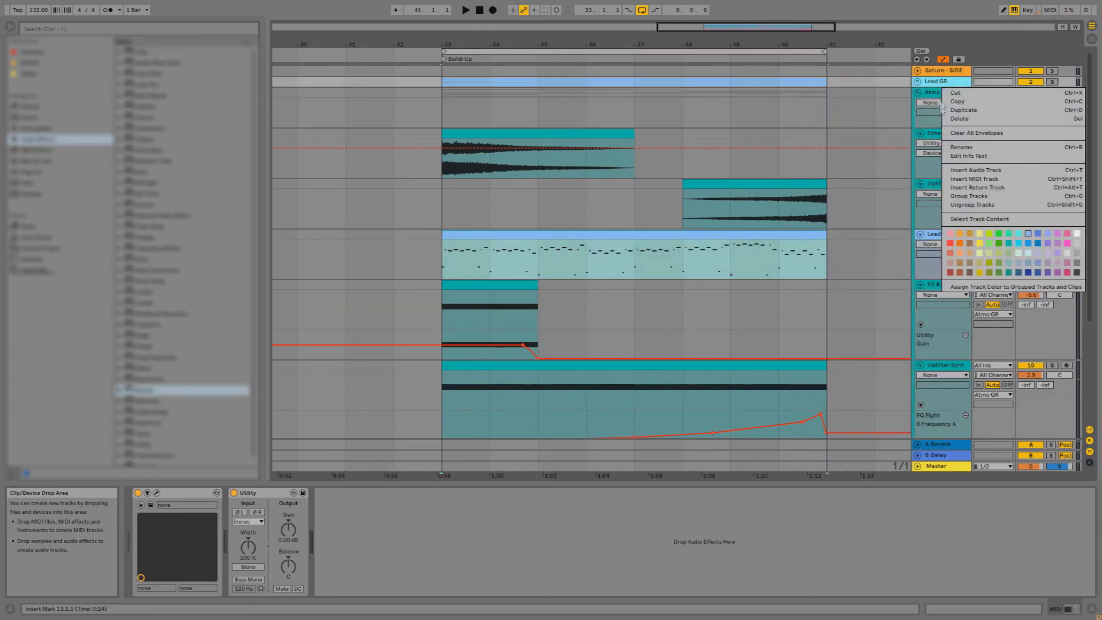
left_click(980, 279)
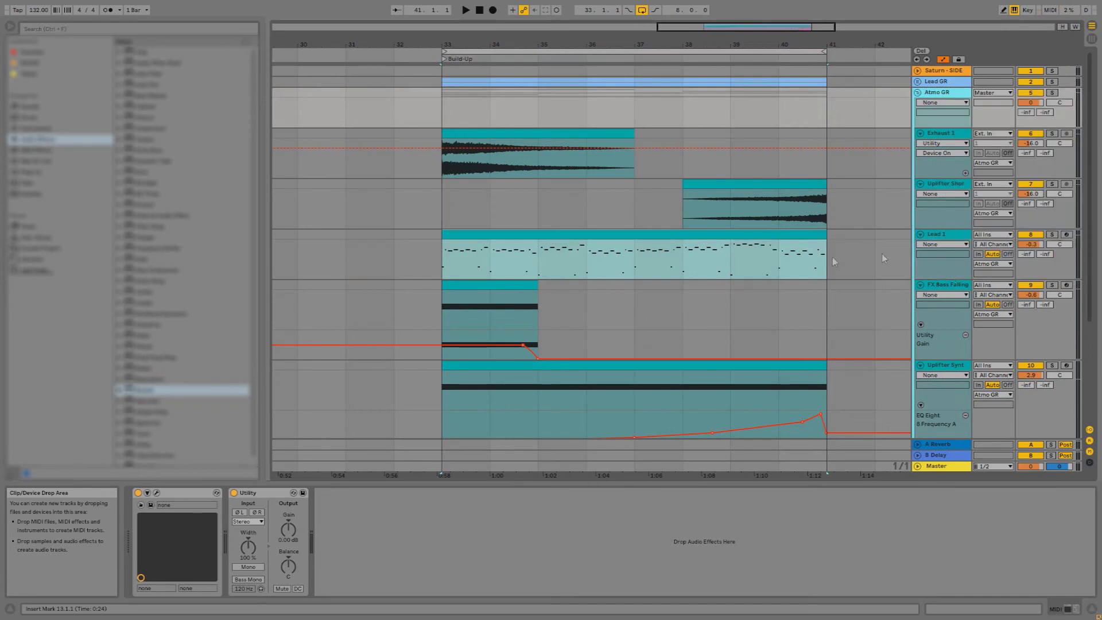
Replace the Lead 1 copy's clip with a one-bar clip of F2, F#2 and G#2 notes at bar 32, and start the loop there
left_click(820, 238)
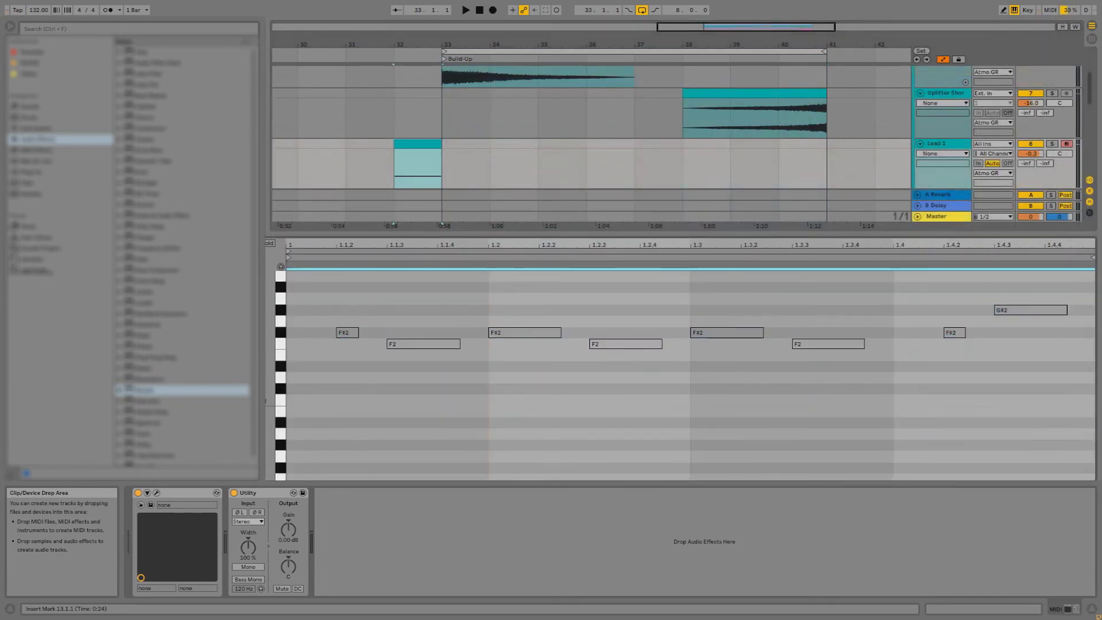
double_click(437, 144)
scroll(769, 202, "up", 1)
left_click_drag(461, 52, 428, 55)
left_click(419, 200)
Adjust the filter 1 cutoff and the drive in Spire on the Lead 1 copy while the new clip plays
key("space")
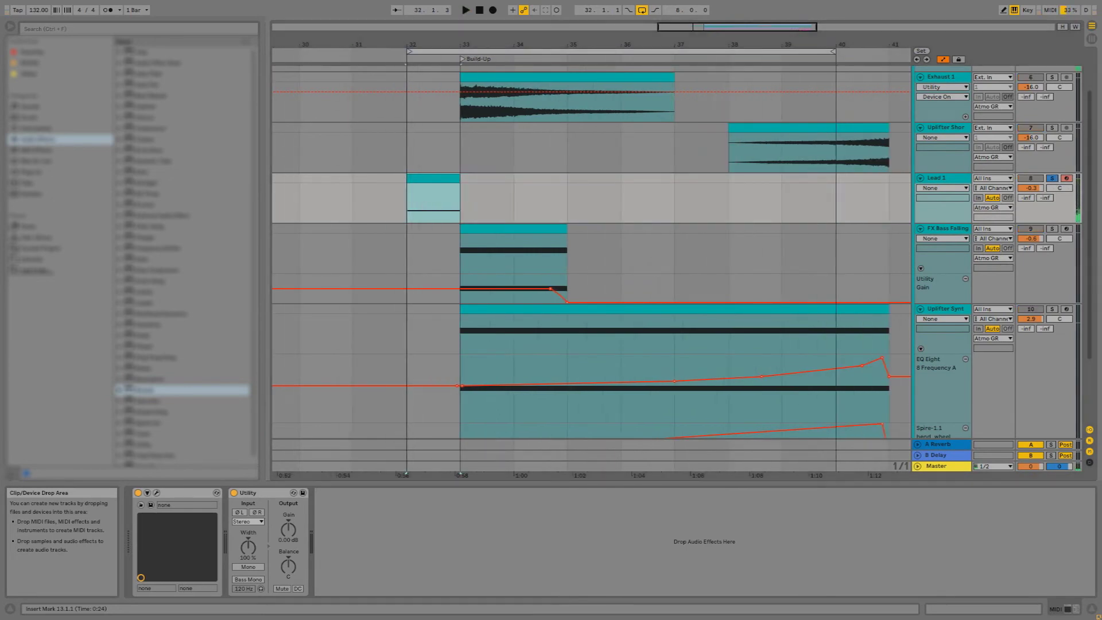
left_click(156, 492)
left_click_drag(620, 89, 587, 90)
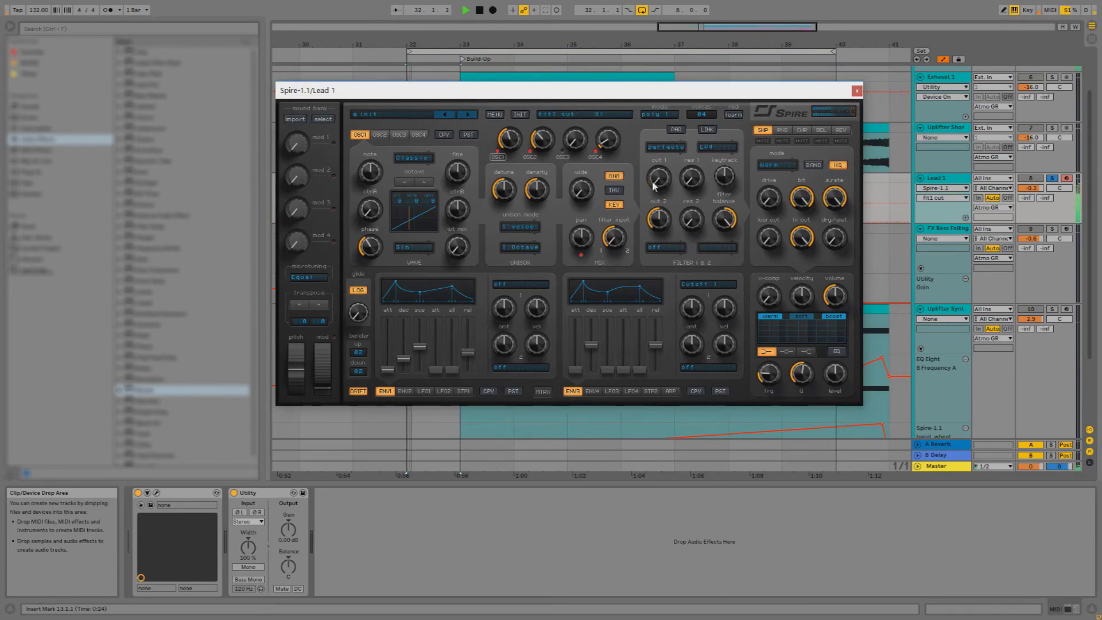
left_click(779, 193)
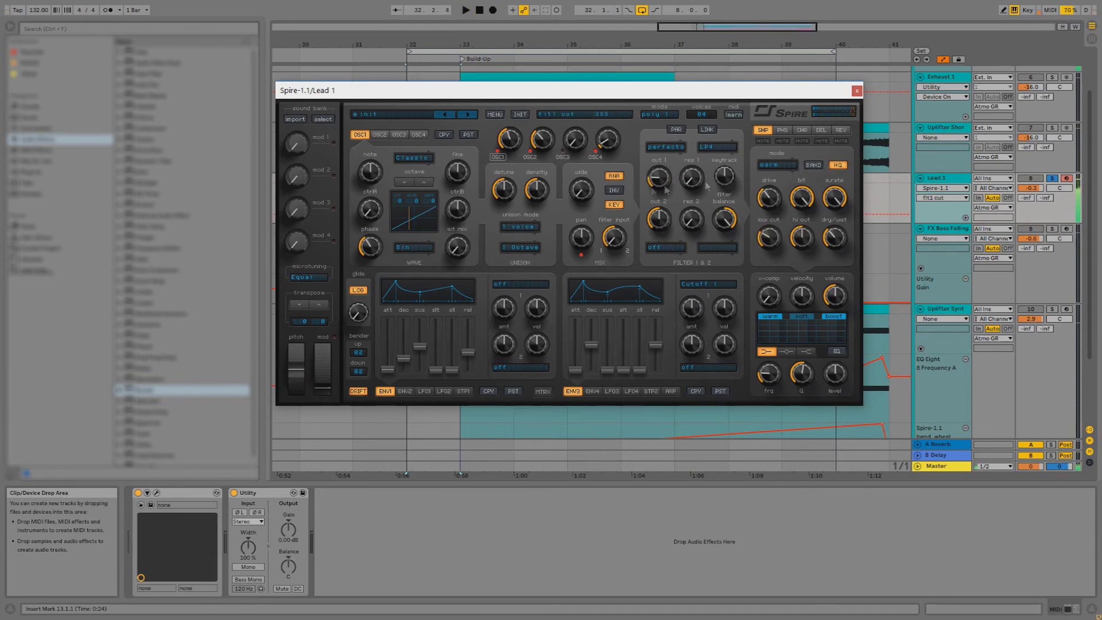
Route Spire's LFO1 to Osc1 Pitch and Osc2 Pitch, transpose the patch by +12, then close the synth and stop playback
left_click(424, 391)
left_click(520, 368)
left_click(552, 402)
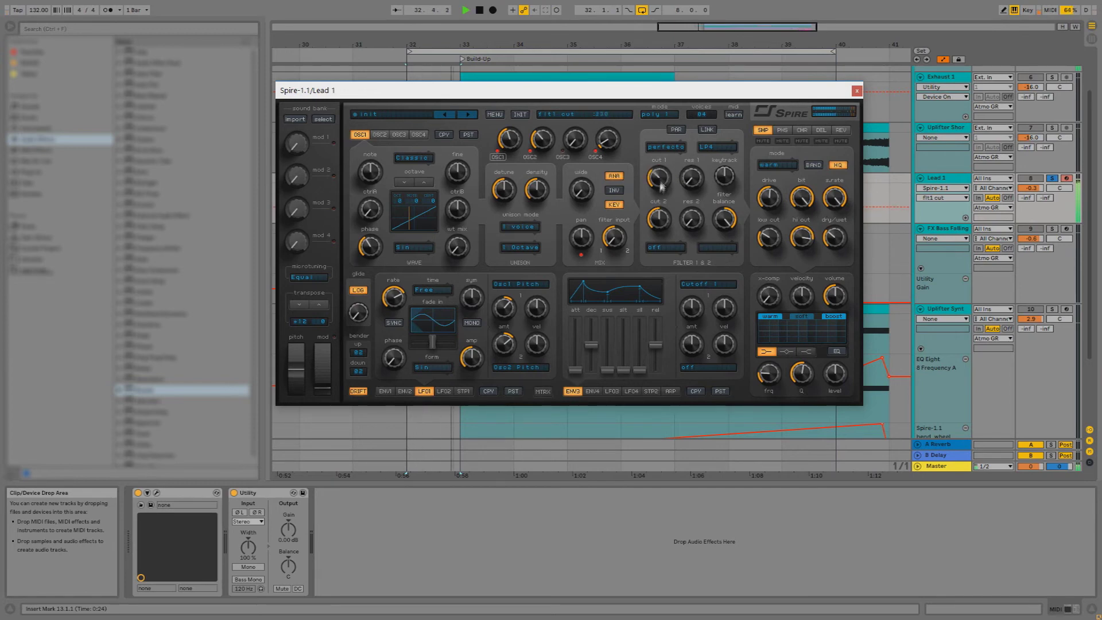
left_click(856, 91)
left_click(479, 11)
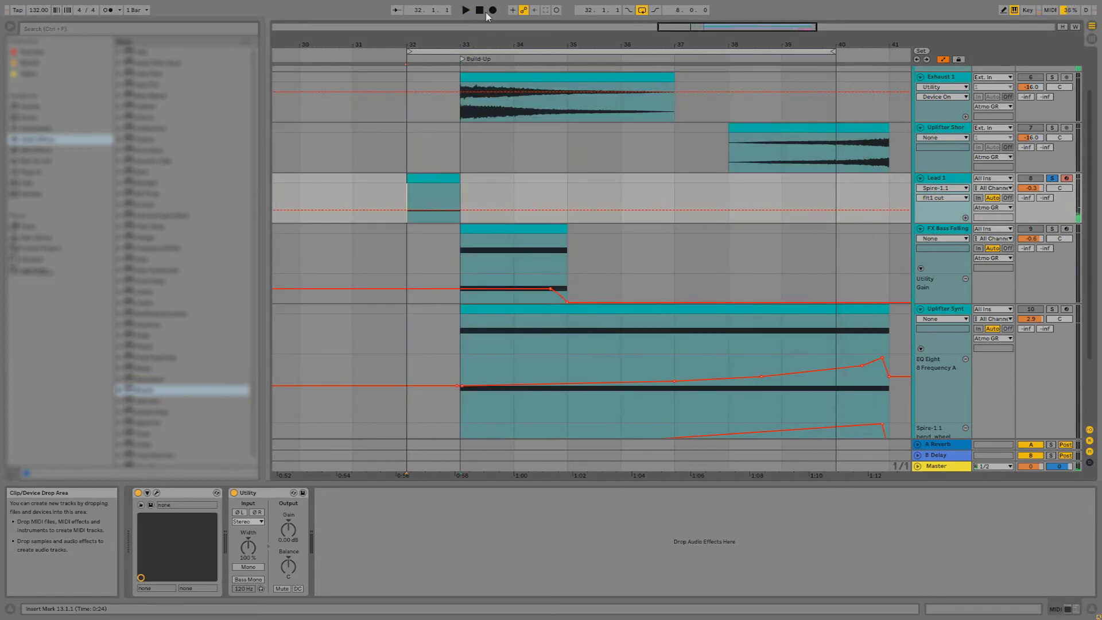
Enable MIDI overdub and record Spire's filter 1 cutoff movements as automation on the Lead 1 copy
left_click(513, 10)
left_click(493, 11)
left_click(480, 11)
left_click(156, 493)
left_click_drag(368, 90, 616, 216)
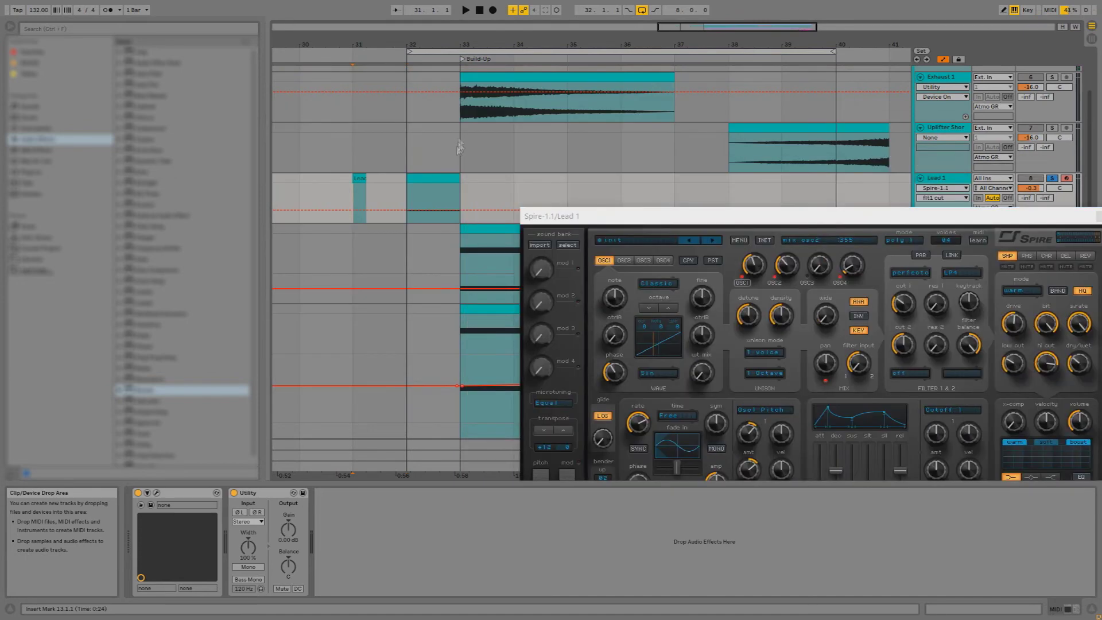
left_click(492, 10)
left_click_drag(904, 308, 906, 305)
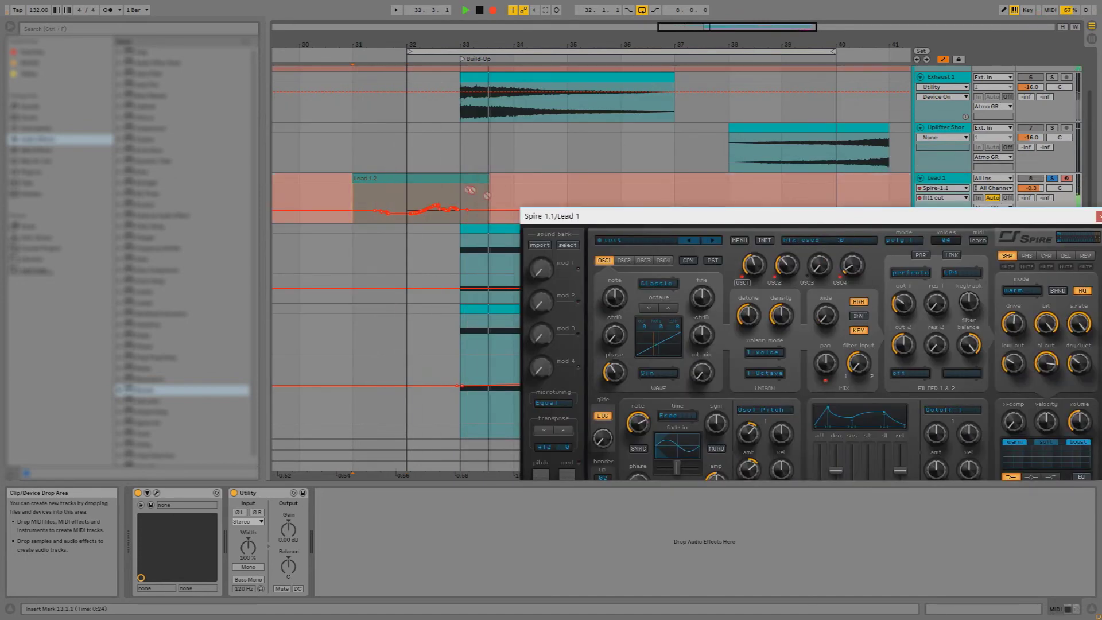
left_click(479, 10)
Play back the recorded Lead 1 take, then set Spire's transposition to 0
left_click(1088, 221)
key("space")
left_click(440, 178)
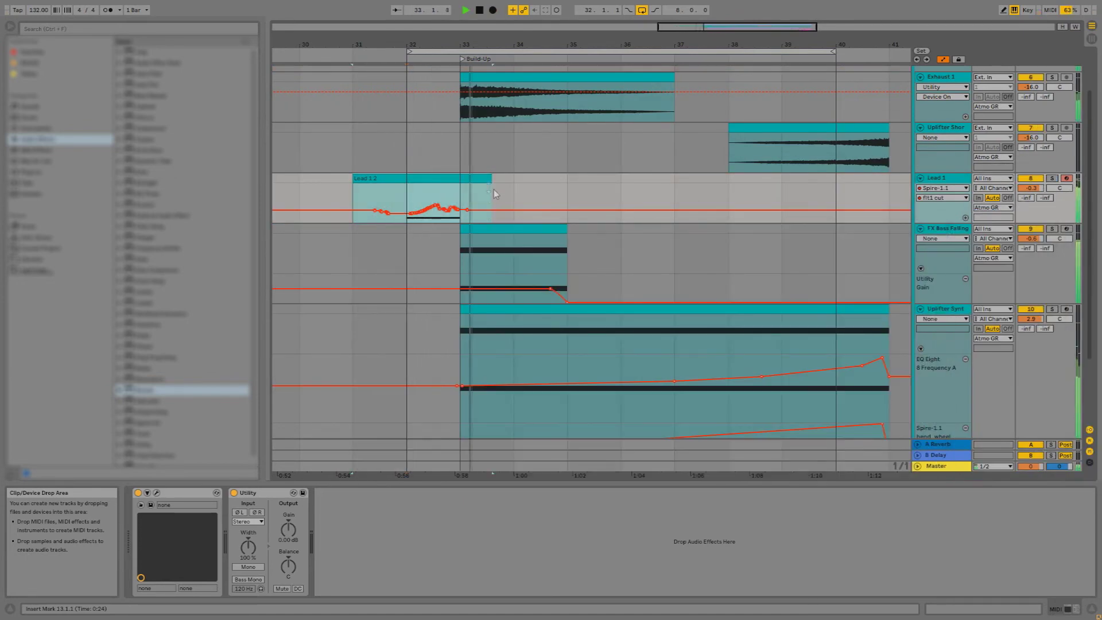
left_click(403, 210)
left_click(157, 493)
left_click(404, 451)
key("space")
key("space")
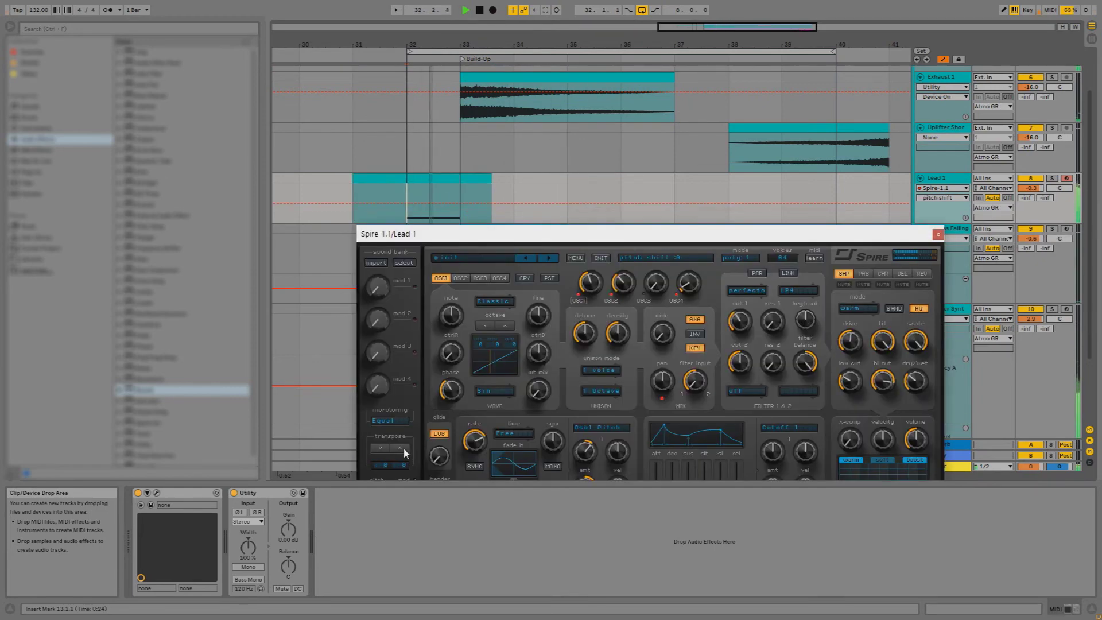
Bring up the filter 1 cutoff automation on Lead 1 and shape it into a rise that drops at bar 33
left_click_drag(692, 234, 613, 256)
left_click(663, 344)
right_click(475, 188)
left_click(456, 200)
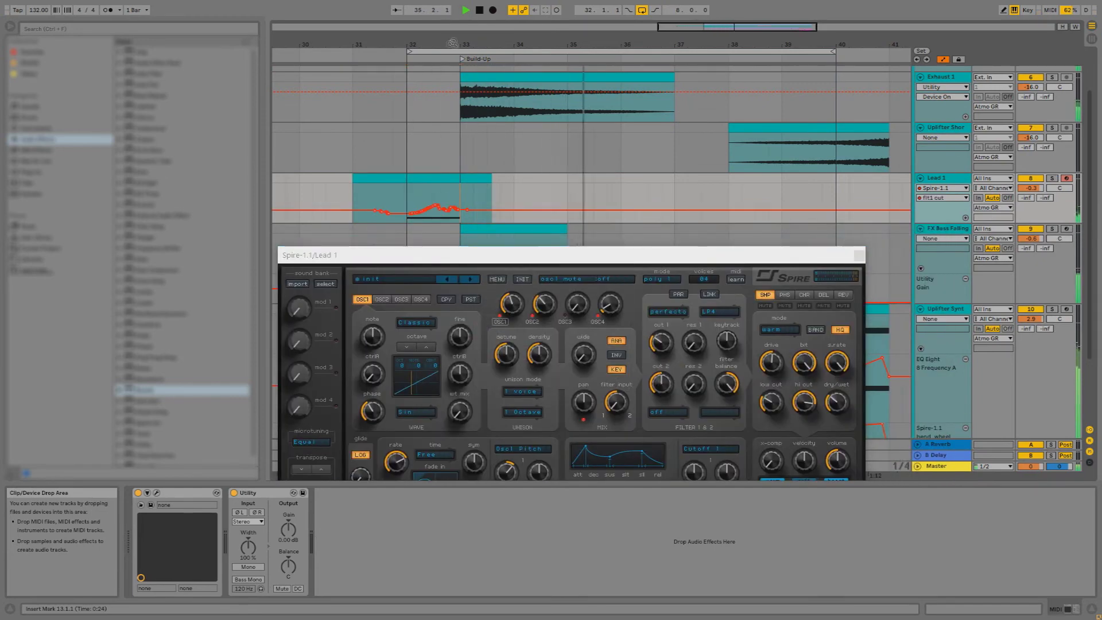
scroll(456, 201, "up", 3)
left_click_drag(476, 201, 442, 201)
left_click(448, 209)
key("space")
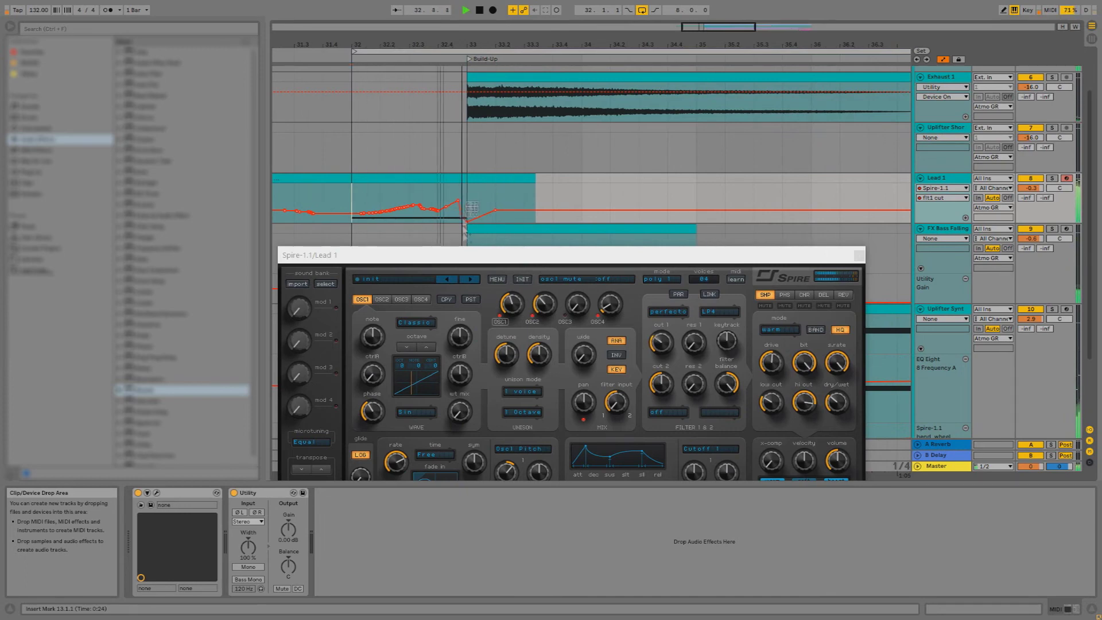
Refine the breakpoints of the cutoff rise just before bar 33 while checking it in playback
key("space")
key("space")
left_click_drag(451, 205, 451, 211)
left_click_drag(446, 207, 458, 204)
key("space")
key("space")
key("space")
key("space")
Trim the recorded Lead 1 clip to bar 32 and show the filter 1 cutoff automation in its own lane
left_click_drag(508, 255, 480, 285)
left_click_drag(465, 45, 585, 68)
key("space")
key("space")
right_click(598, 193)
left_click(644, 336)
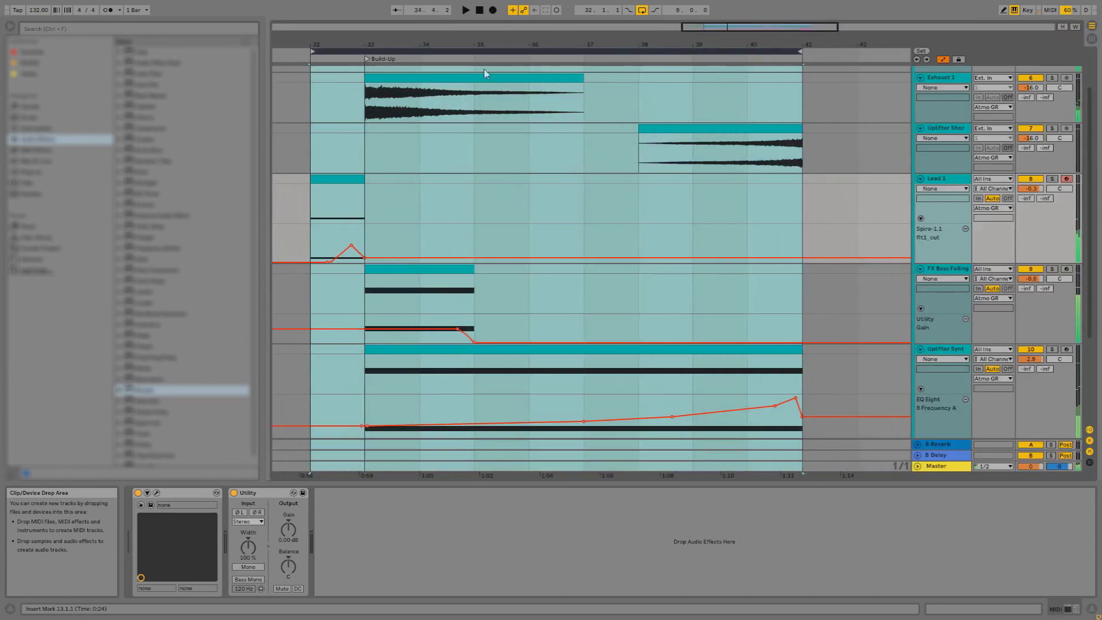
Insert an empty MIDI clip on Lead 1 from bar 33 to bar 41 and copy the bar 32 clip to bar 36
left_click(346, 189)
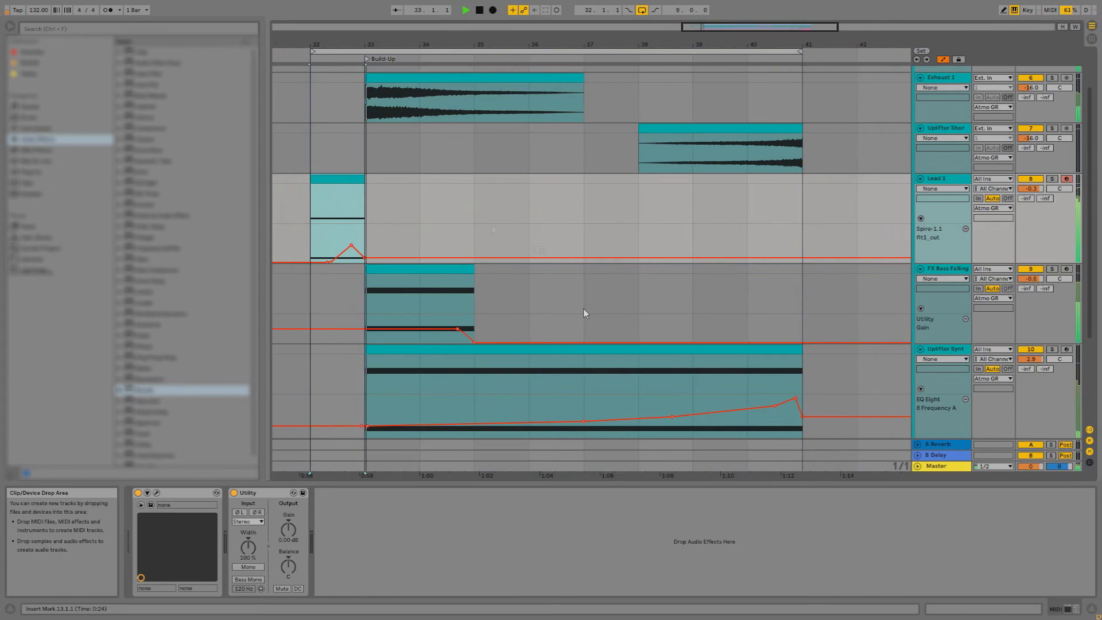
left_click_drag(383, 186, 804, 189)
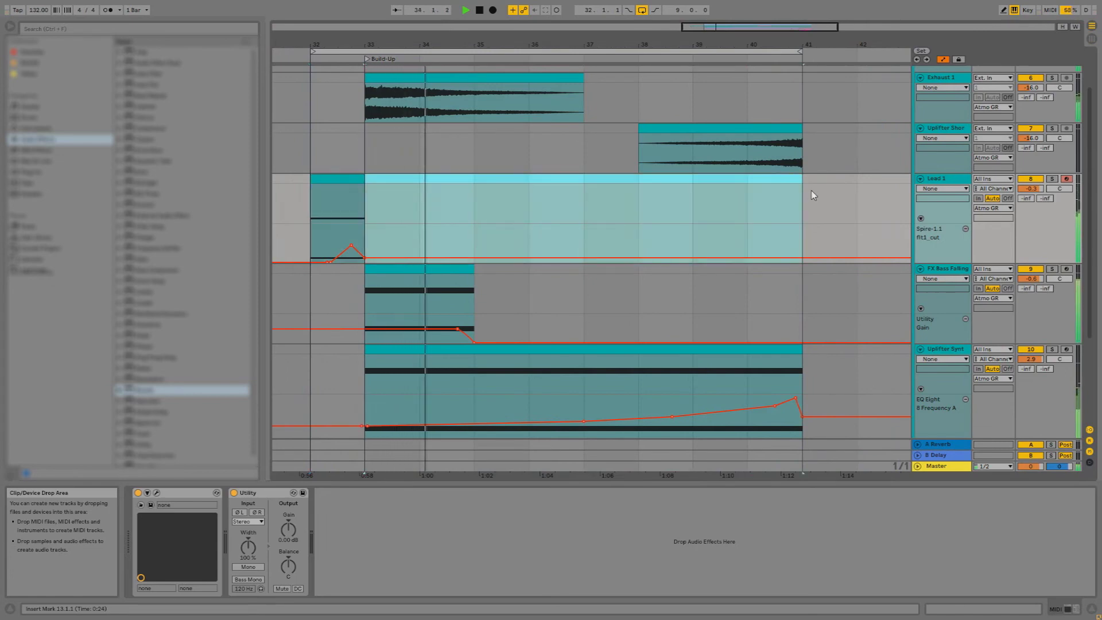
key("ctrl+shift+m")
left_click(348, 106)
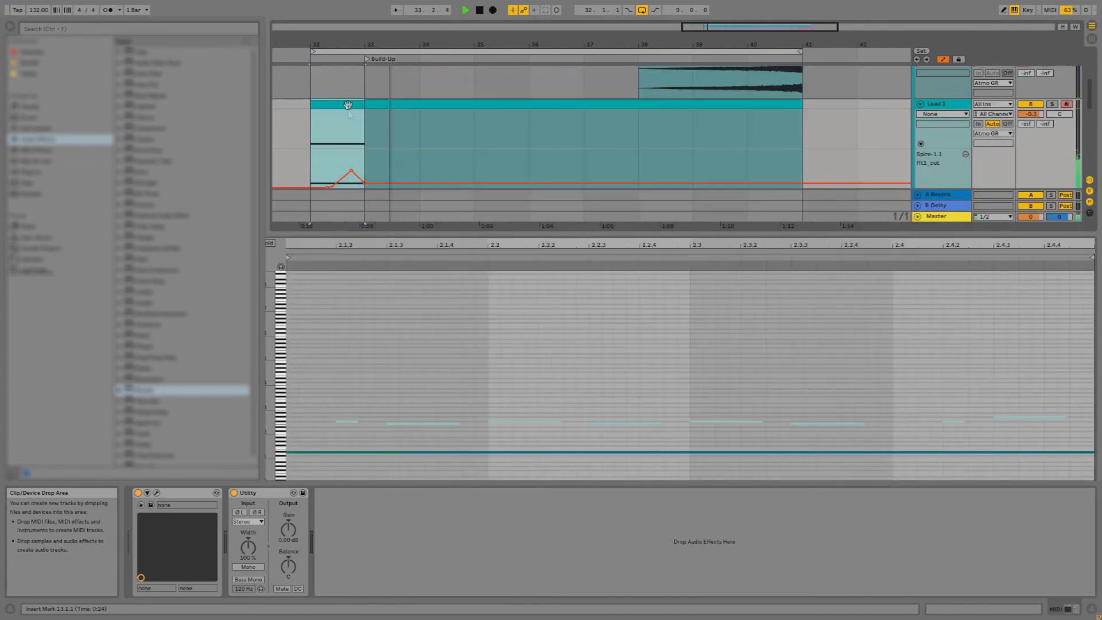
left_click_drag(340, 116, 539, 121)
left_click(331, 119)
key("space")
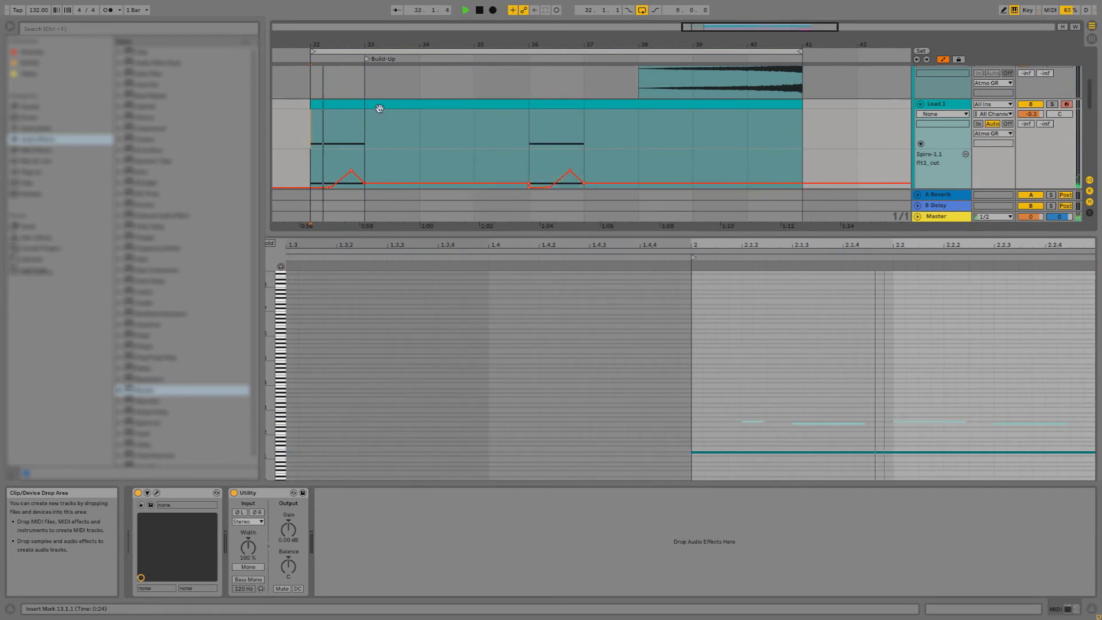
Consolidate the Lead 1 clips from bar 33 to bar 41 into one clip and select its sustained note at bar 36
left_click(501, 131)
left_click(539, 105, "shift")
left_click(659, 104, "shift")
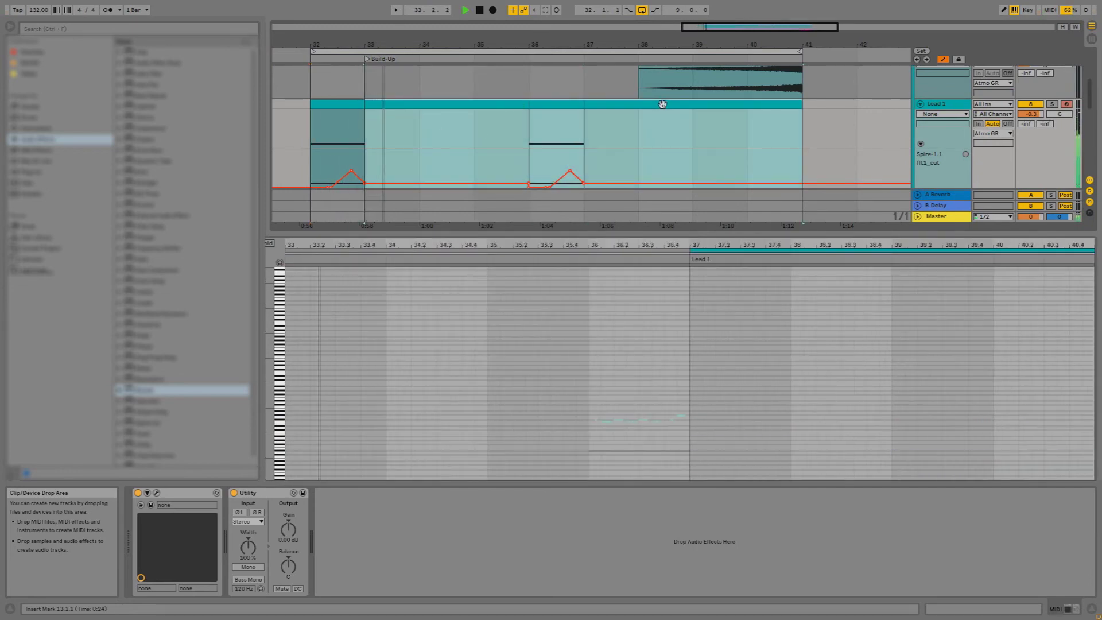
left_click_drag(645, 445, 689, 479)
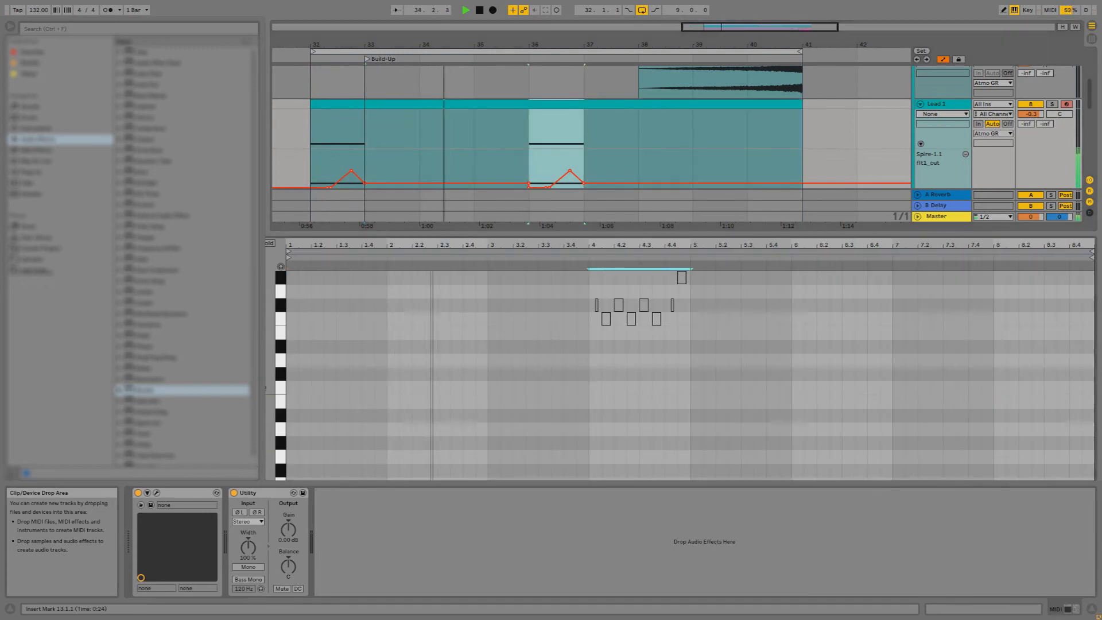
key("space")
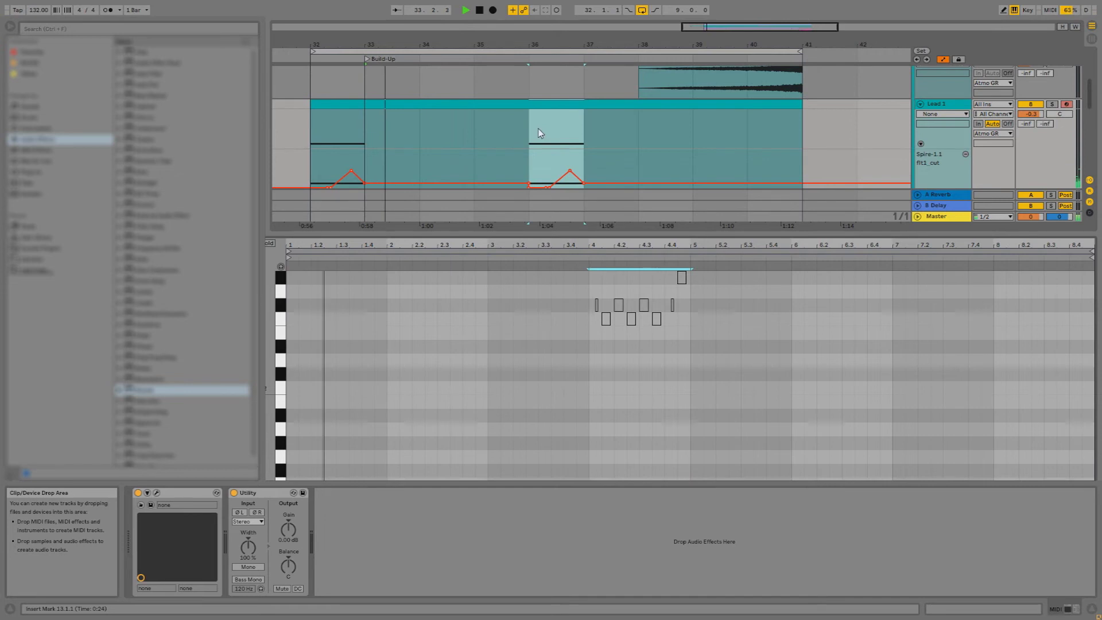
Try to move the sustained bar 36 note to an earlier position, then undo the move
mouse_move(625, 463)
left_mouse_down()
mouse_move(536, 464)
mouse_move(612, 463)
left_mouse_up()
key("space")
key("space")
key("Right")
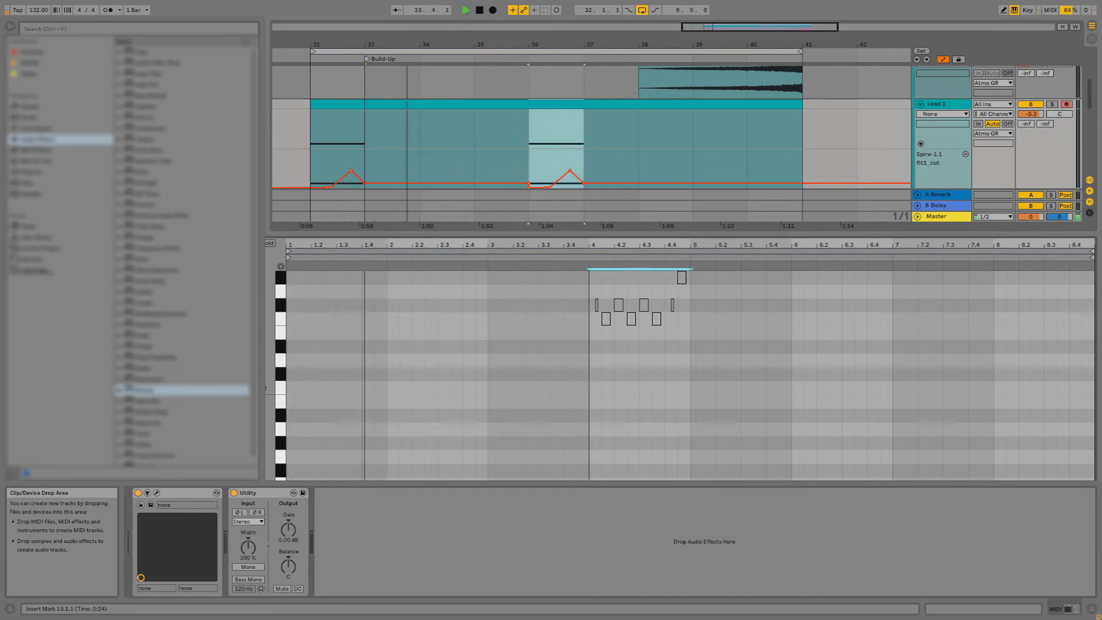
left_click_drag(625, 463, 499, 450)
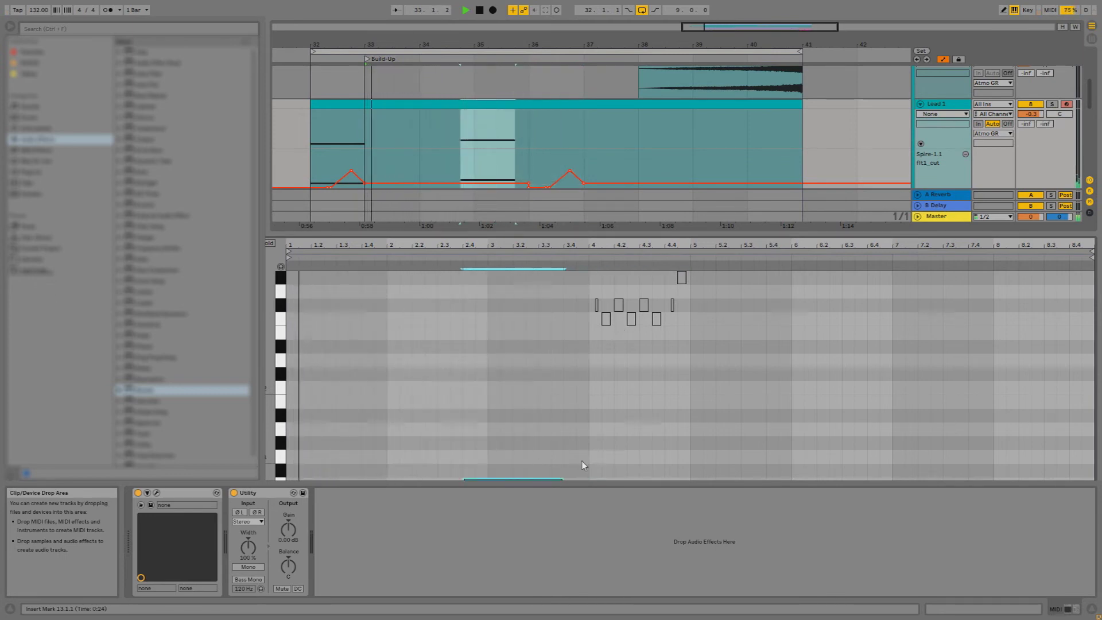
key("ctrl+z")
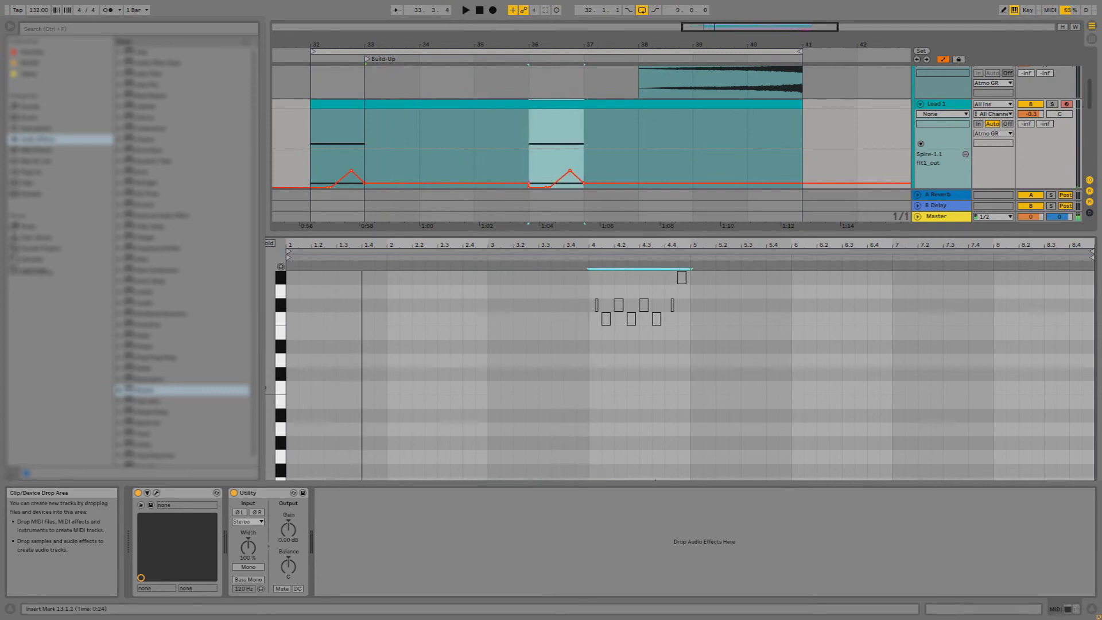
Delete the copied filter 1 cutoff automation around bar 36 on Lead 1
left_click_drag(632, 155, 492, 166)
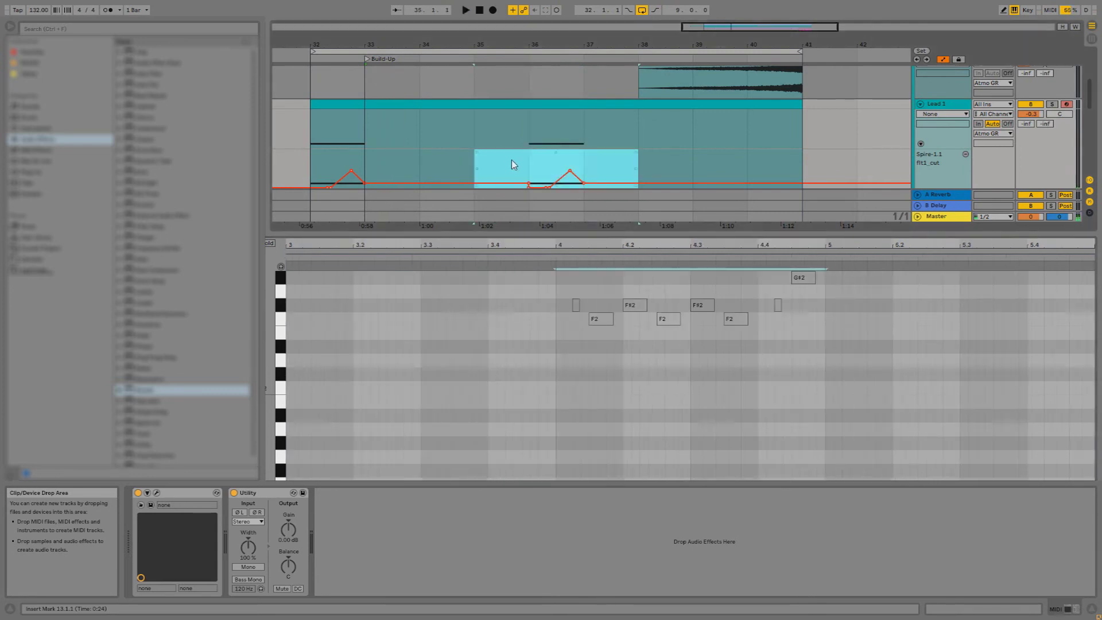
left_click(525, 103)
left_click(347, 101)
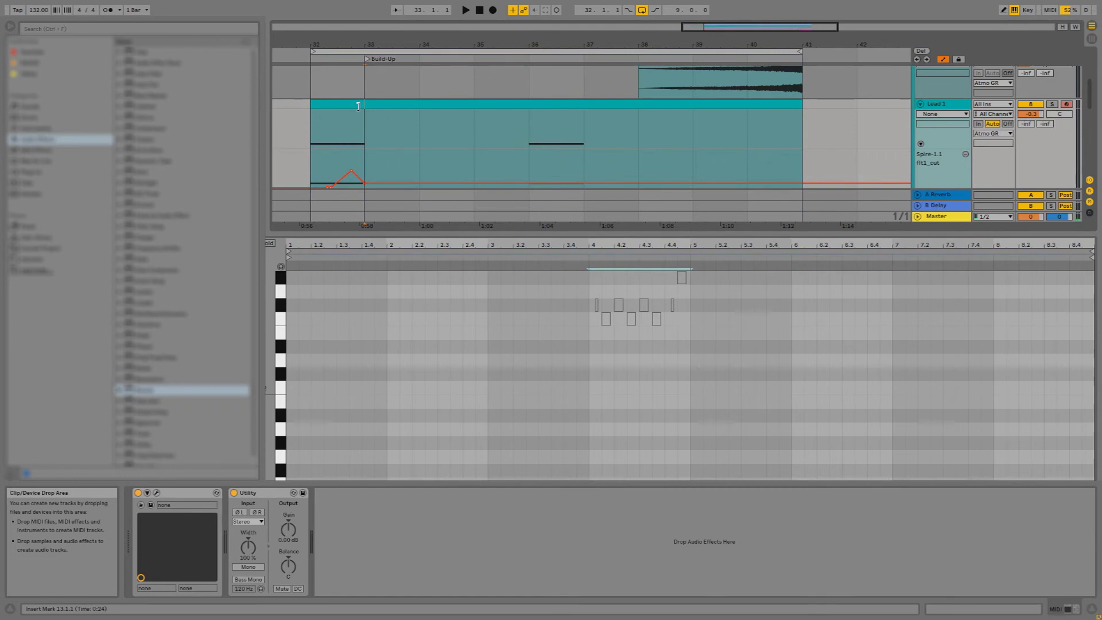
Move the sustained note from bar 36 to bar 33 and pitch it to F#1
left_click(410, 106)
left_click(634, 448)
left_click_drag(635, 447, 332, 406)
key("space")
key("space")
Raise the filter 1 cutoff automation to a constant level from bar 33 onward
left_click_drag(418, 170, 369, 170)
left_click_drag(392, 183, 392, 179)
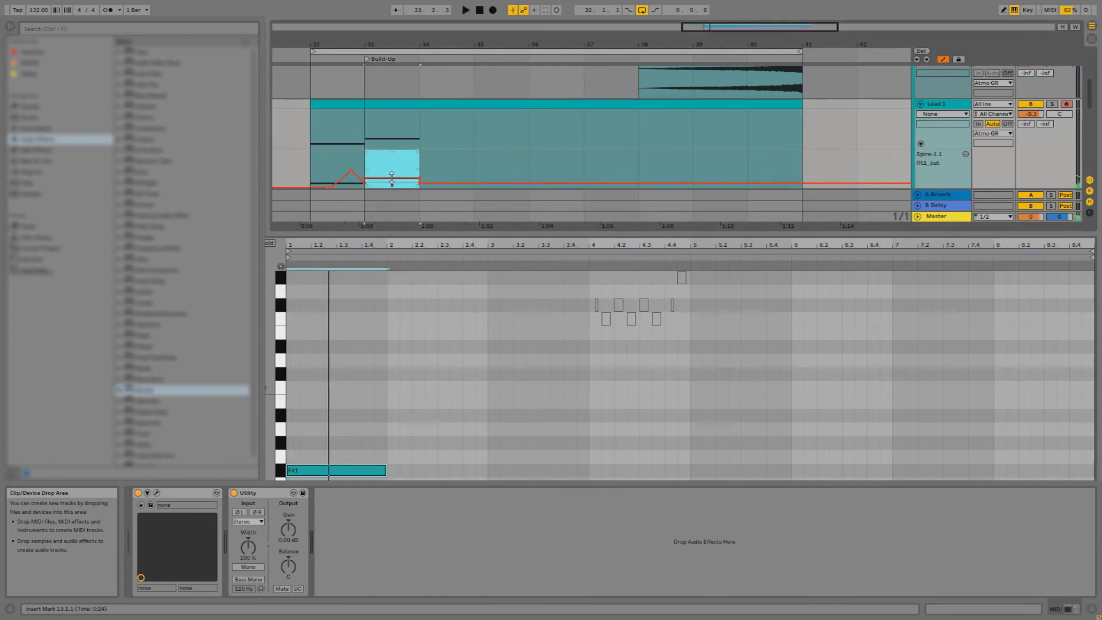
key("space")
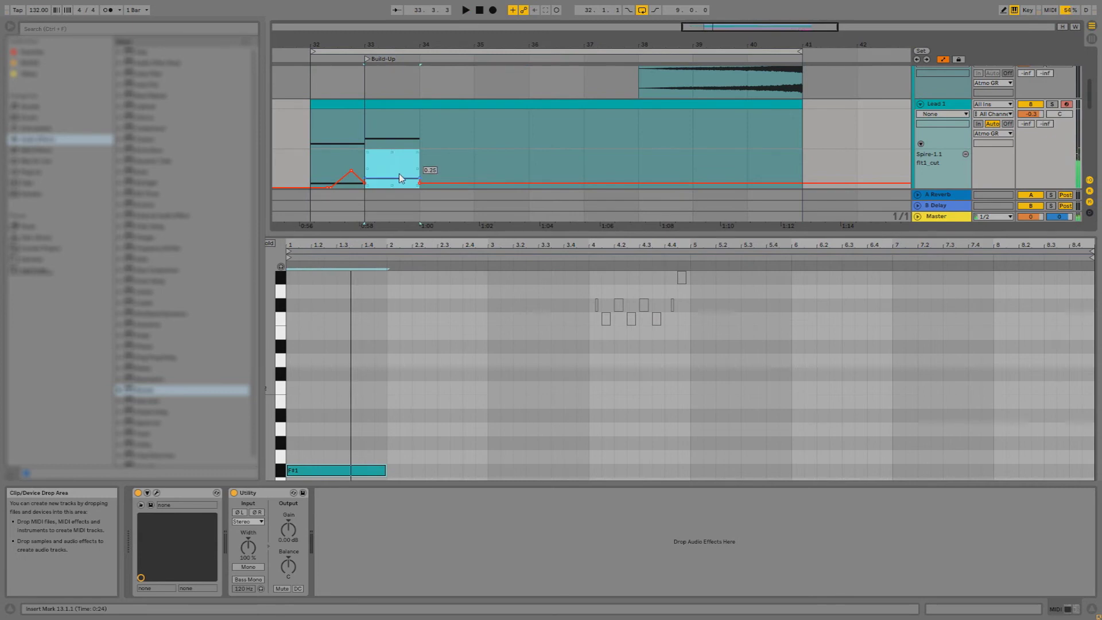
key("space")
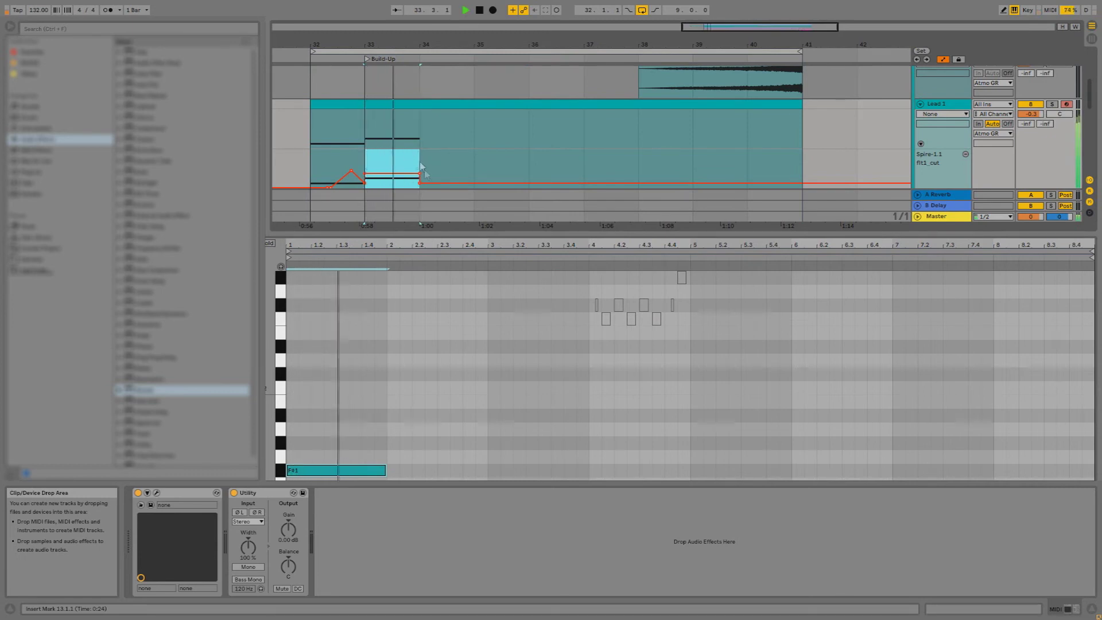
left_click_drag(411, 170, 422, 180)
Copy the bar 33 note to bar 34 and raise the copy to G#1
left_click(442, 104)
mouse_move(414, 402)
left_mouse_down()
mouse_move(345, 469)
mouse_move(419, 457)
left_mouse_up()
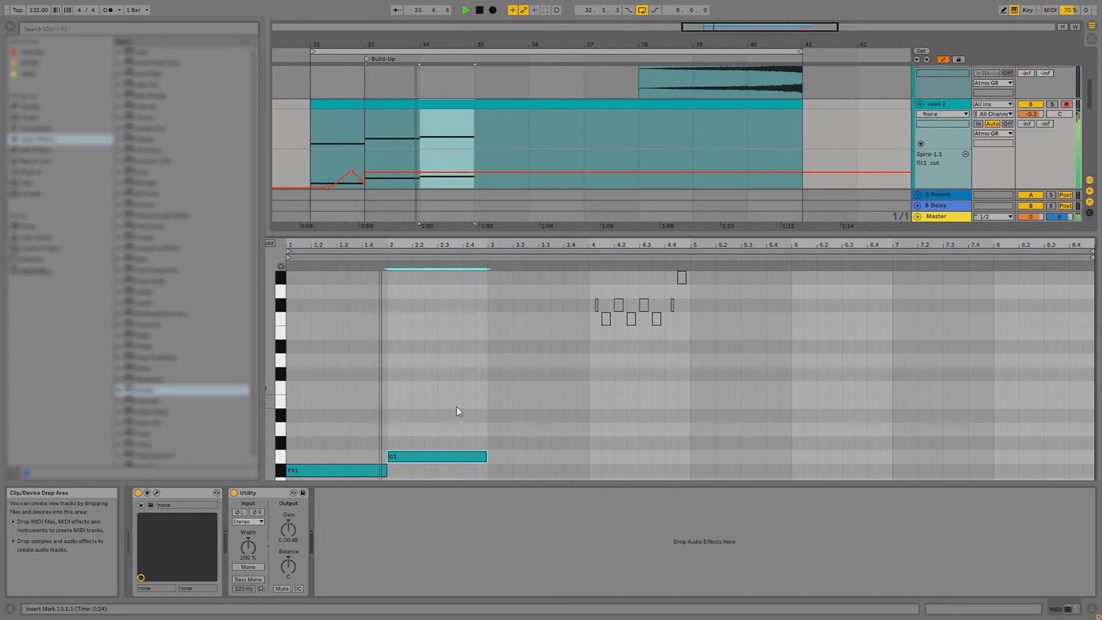
key("Up")
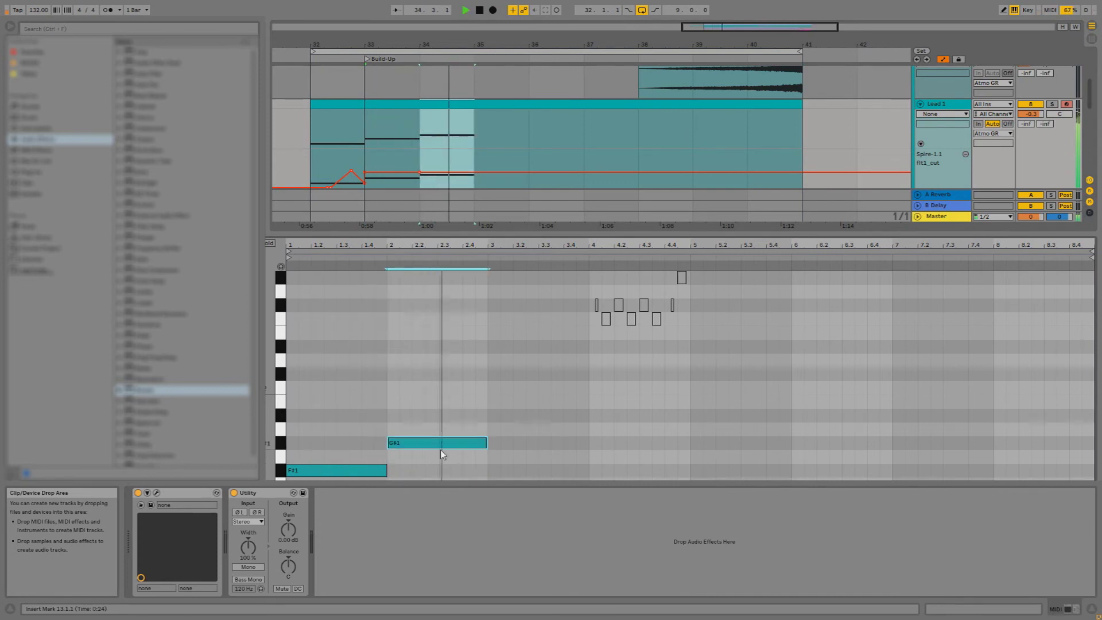
Lower the bar 33 note to F1 and the bar 34 note to F#1
left_click(338, 473)
key("Down")
key("space")
left_click(455, 446)
key("Down")
key("Down")
left_click(463, 448)
left_click(357, 479)
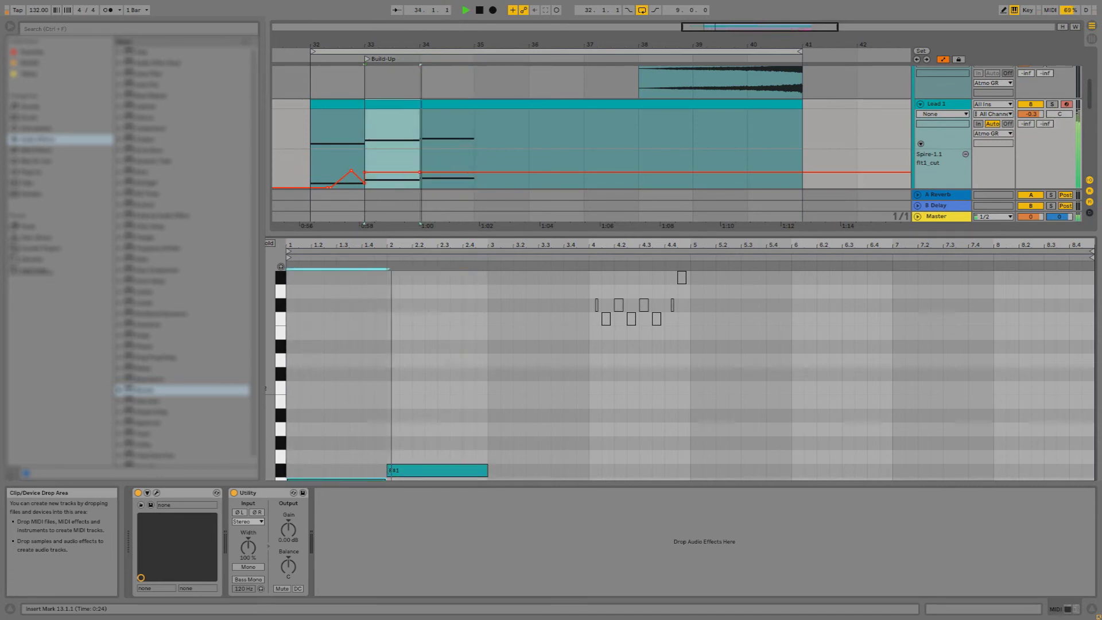
left_click(440, 469)
left_click(344, 479)
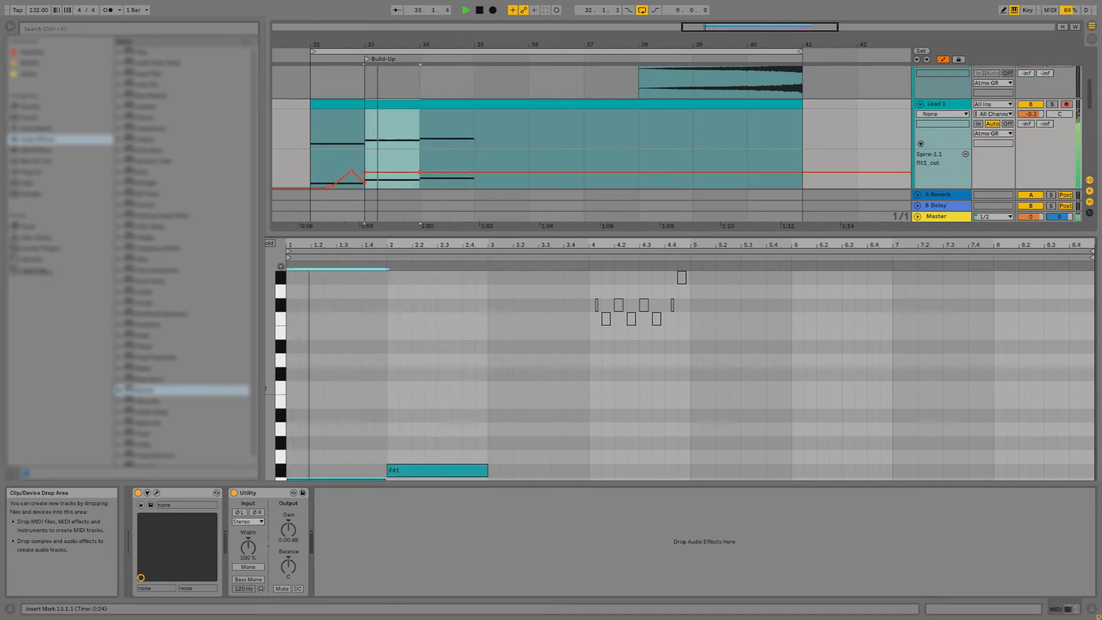
Duplicate the F#1 note to bar 35, raise the copy to G#1 and listen to the progression
left_click(465, 470)
key("ctrl+d")
key("Up")
key("Up")
left_click(573, 404)
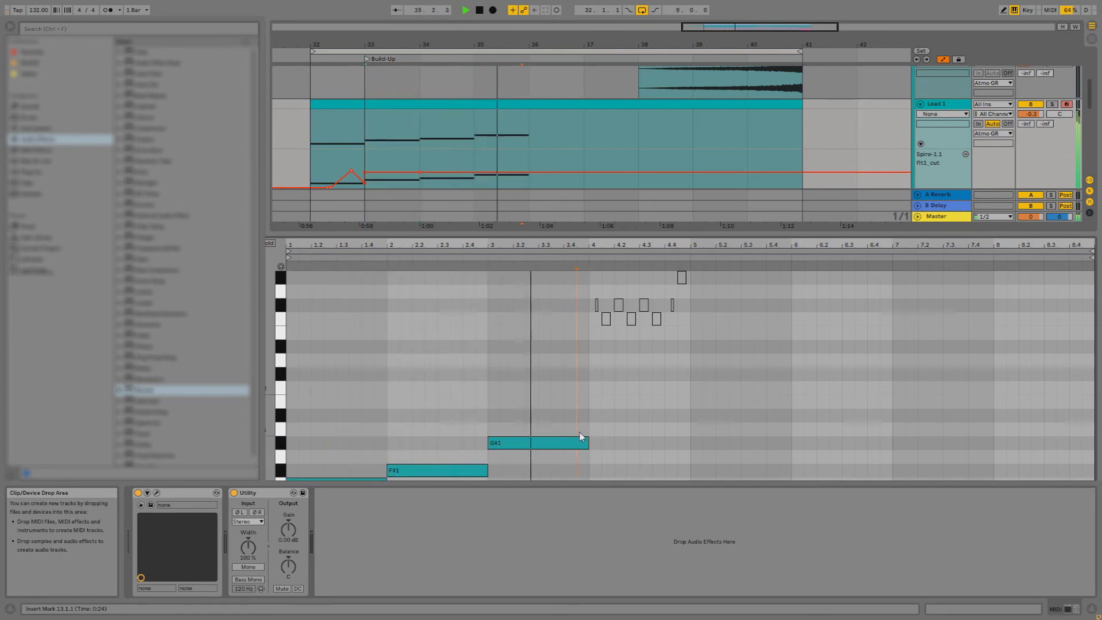
key("space")
Duplicate the G#1 note to bar 36 and raise the copy to A#1
left_click(539, 446)
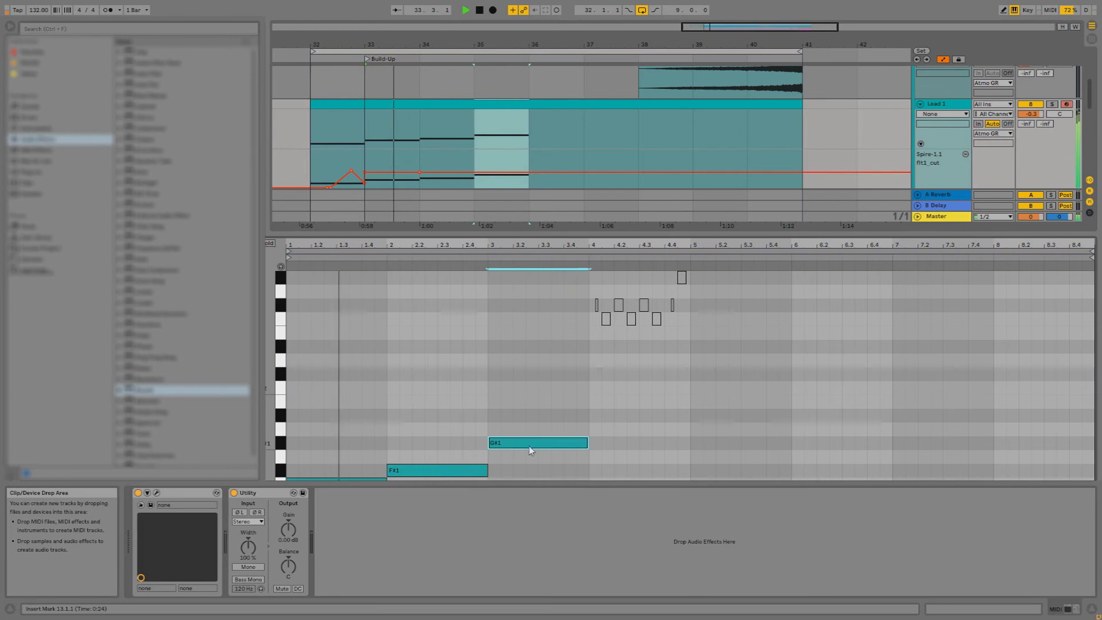
key("ctrl+d")
key("Up")
key("Up")
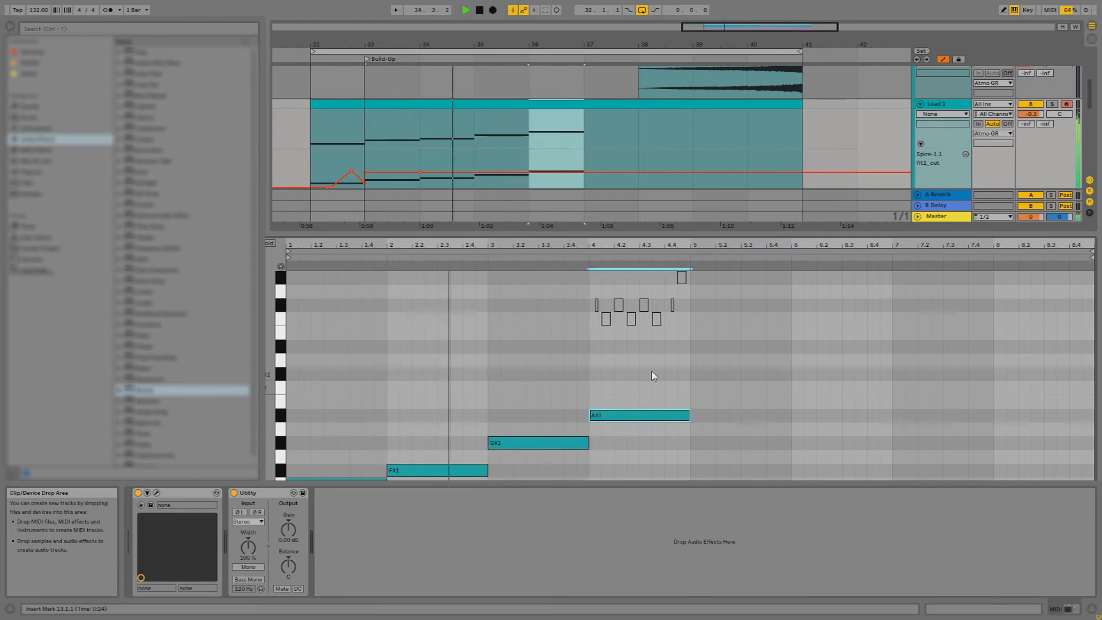
Lower the bar 33 note to the pitch of the bar 32 note, and the bar 36 note to F1
left_click(652, 366)
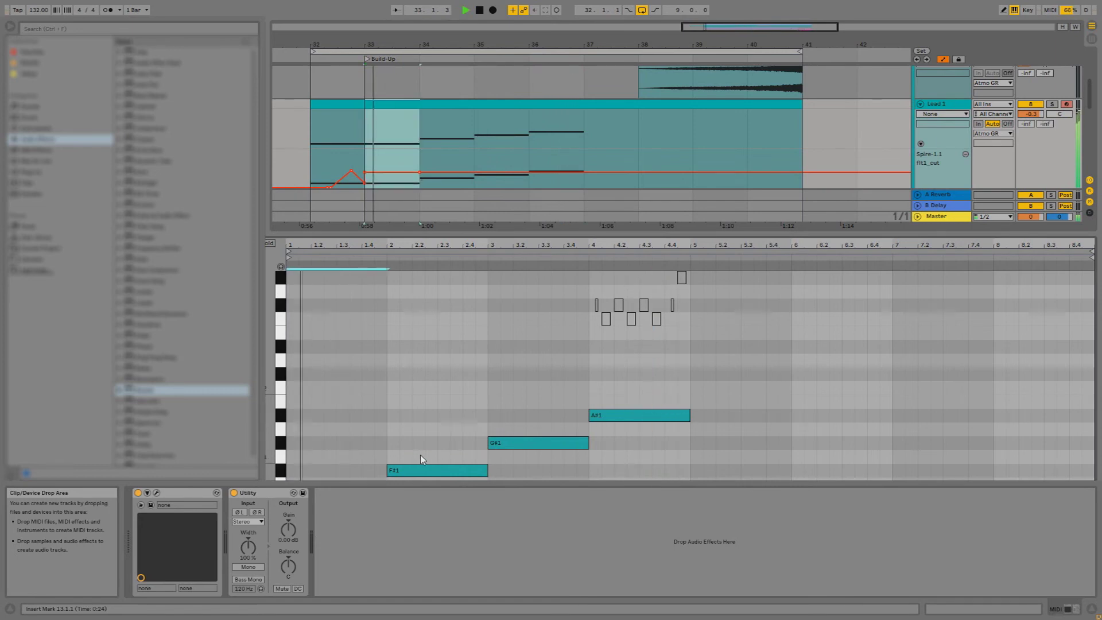
left_click(438, 432)
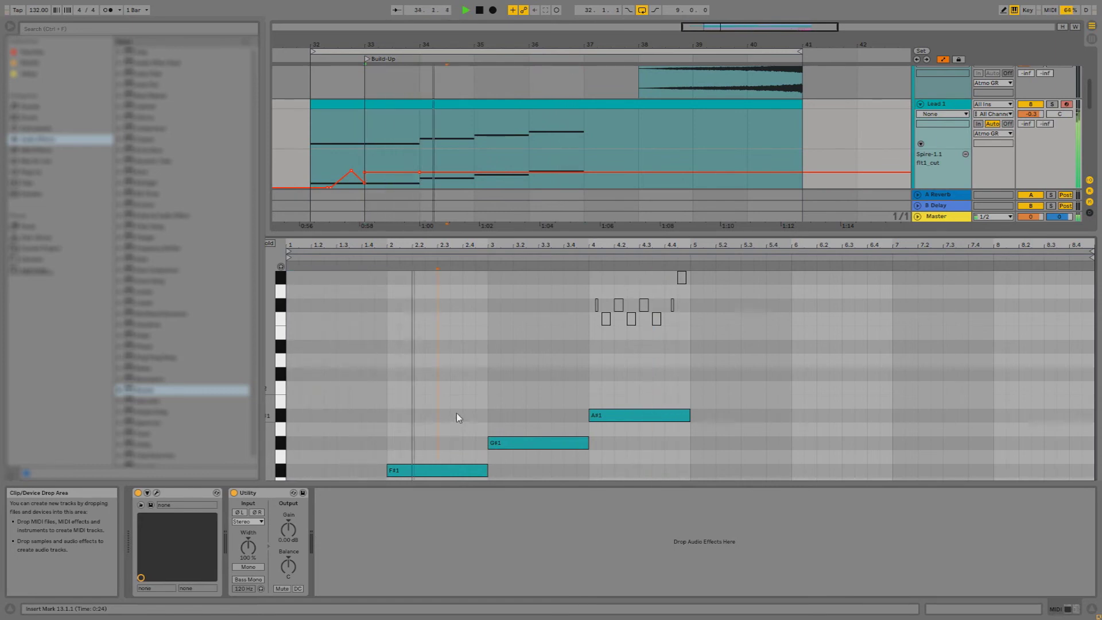
mouse_move(639, 415)
left_mouse_down()
mouse_move(645, 473)
mouse_move(643, 433)
mouse_move(628, 418)
left_mouse_up()
left_click(640, 405)
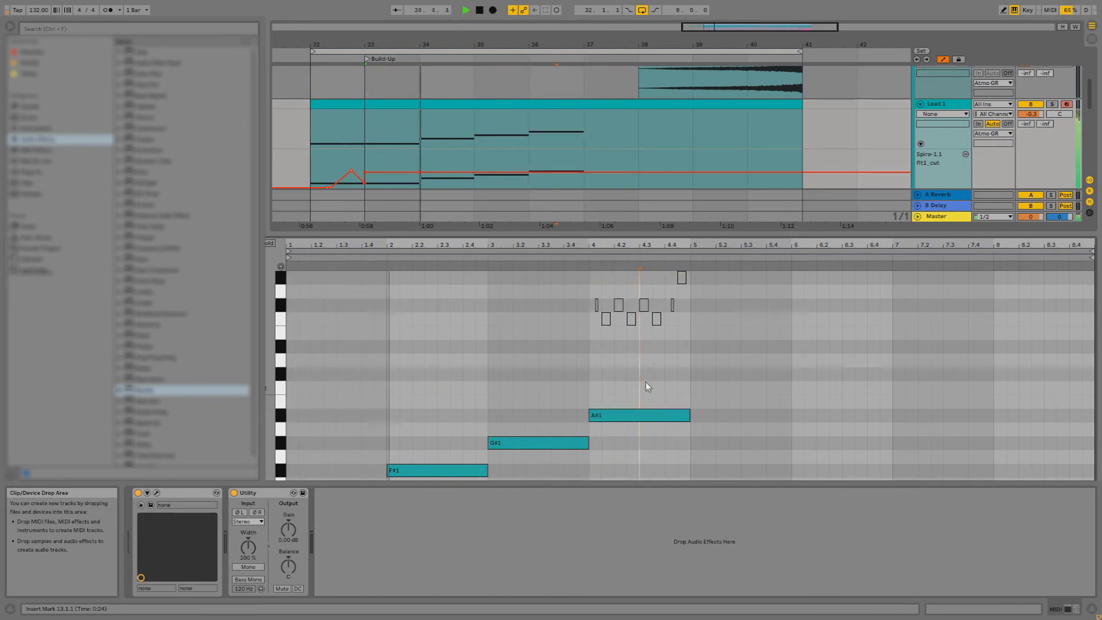
left_click_drag(620, 424, 632, 488)
left_click(651, 443)
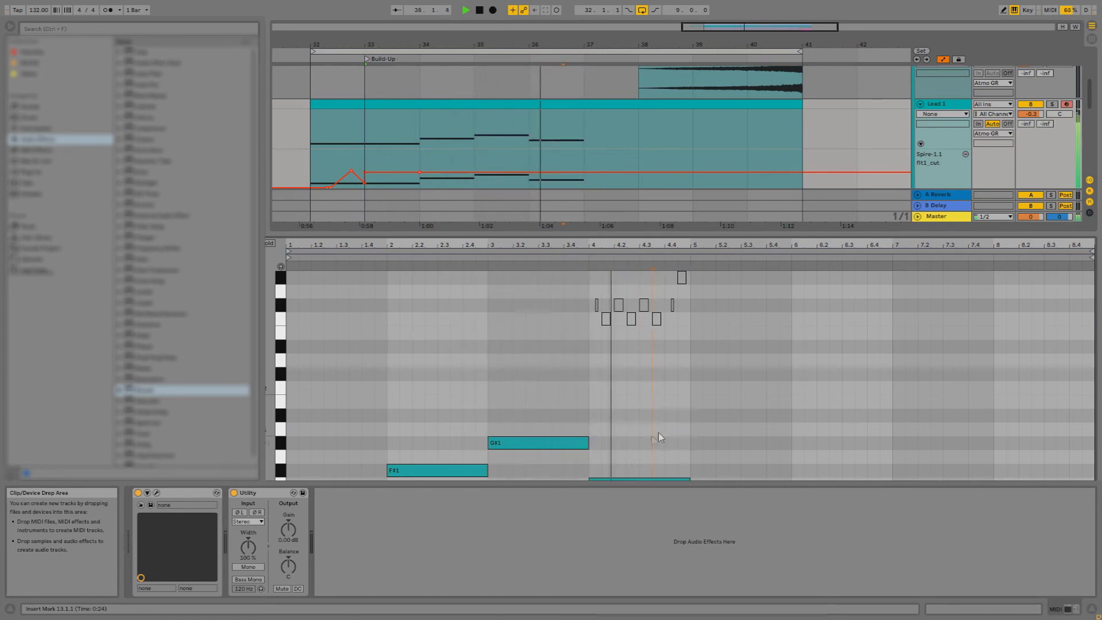
Duplicate the four-bar note pattern to bars 37 through 40 and close the clip's note editor
left_click_drag(694, 403, 322, 482)
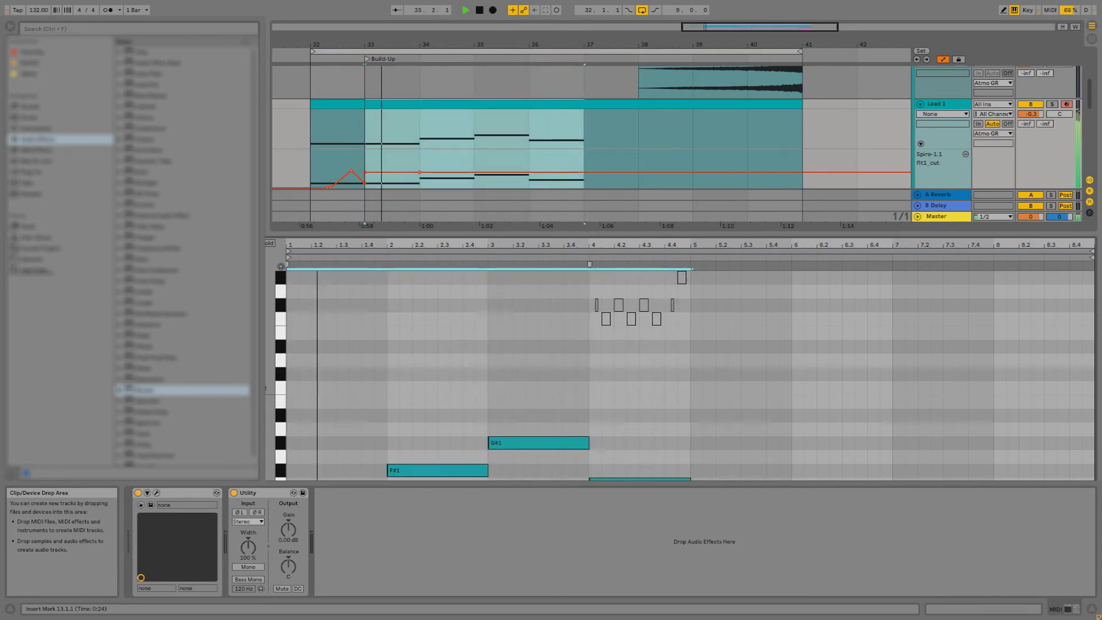
key("ctrl+d")
key("ctrl+alt+3")
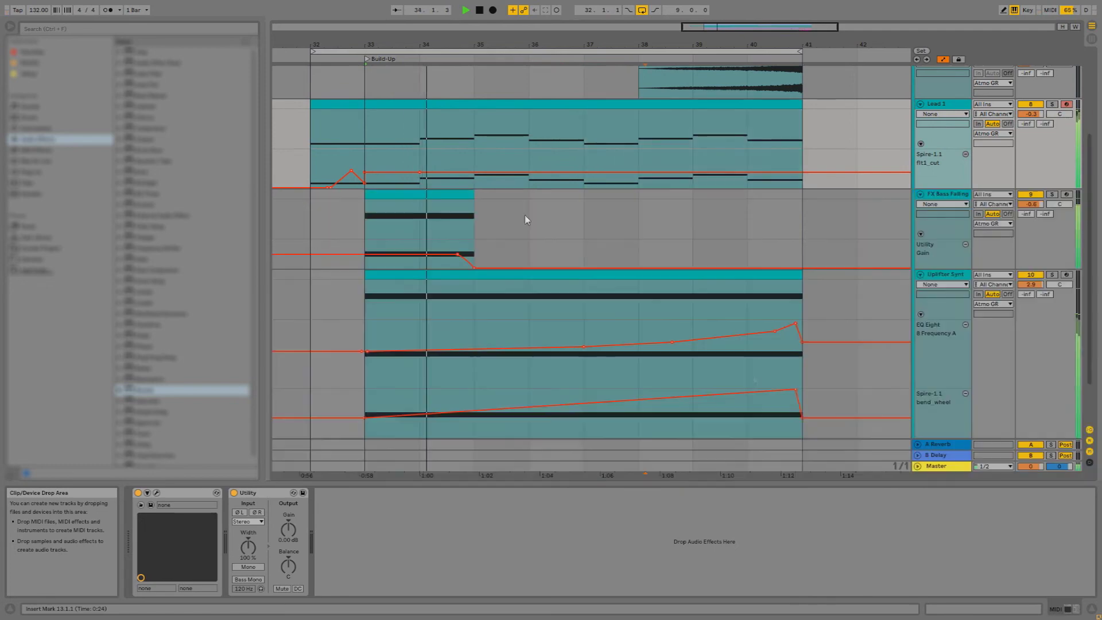
Shape the Spire filter cutoff automation on the atmosphere Lead 1 track to start low at bar 33 and rise gradually to bar 36
left_click(349, 107)
scroll(512, 192, "up", 1)
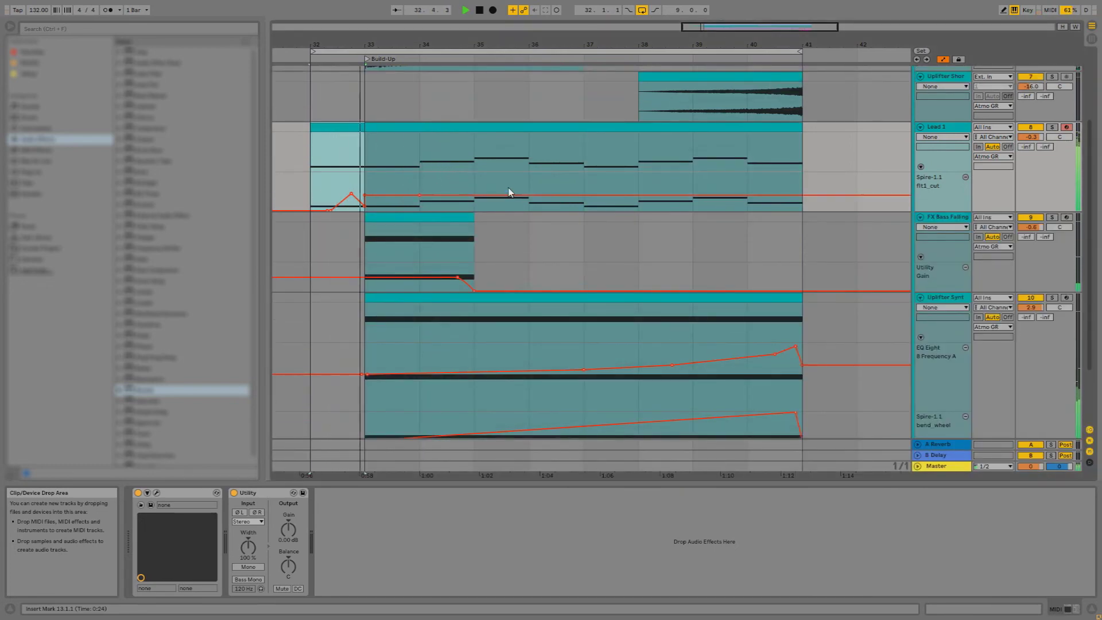
left_click(425, 137)
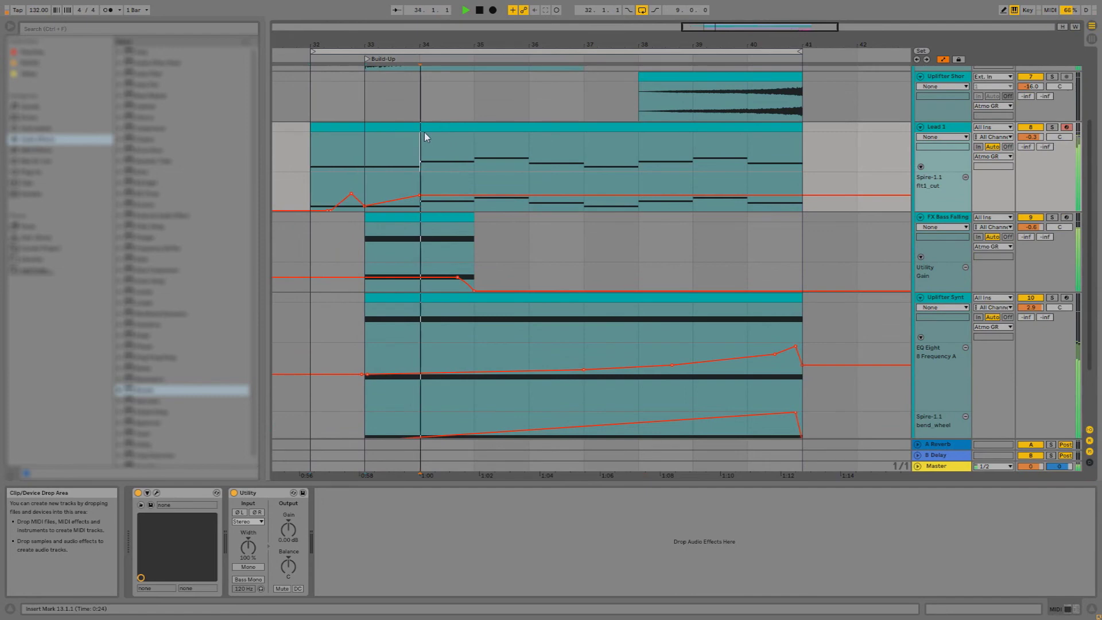
left_click_drag(421, 198, 535, 197)
left_click(567, 198)
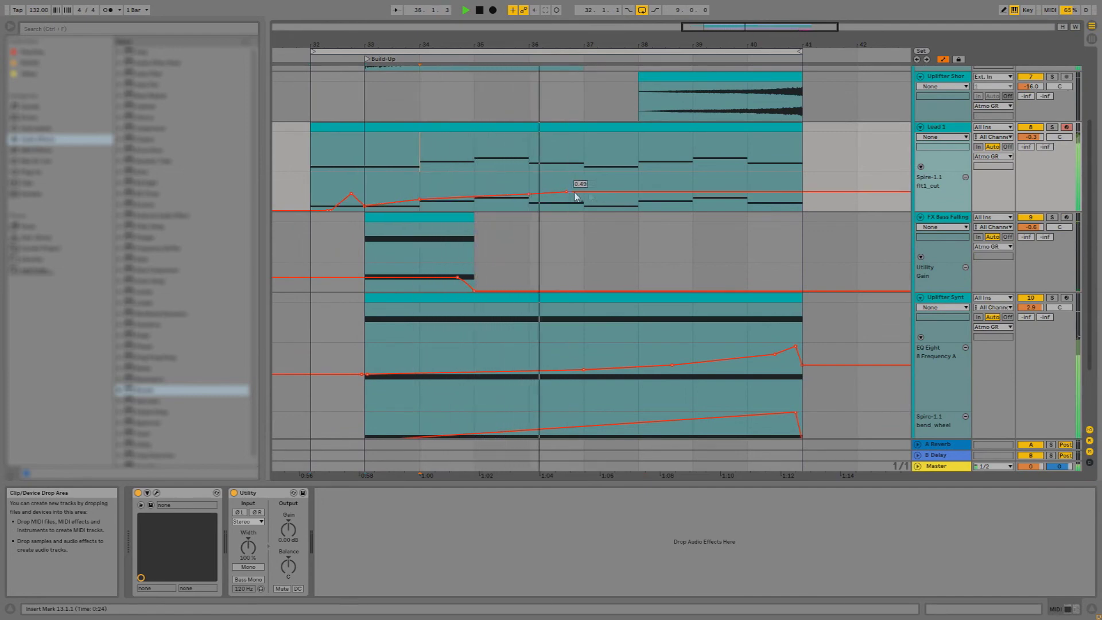
Add a cutoff automation dip early in bar 37, raise it again just before bar 38, and extend the breakpoints into bar 40
left_click(604, 199)
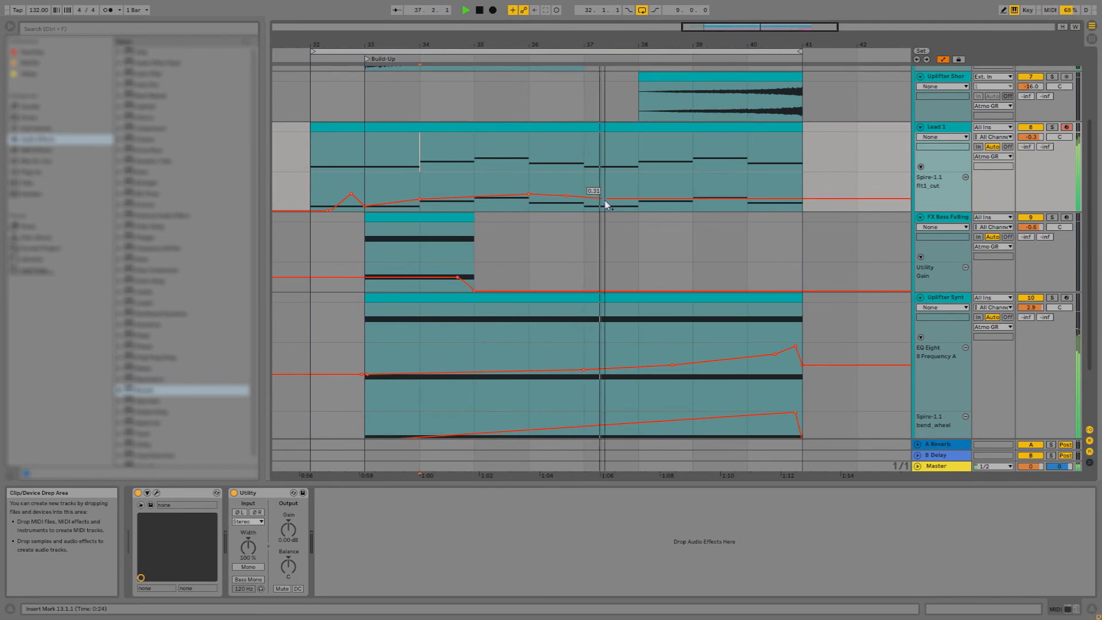
left_click_drag(634, 199, 635, 193)
left_click(712, 193)
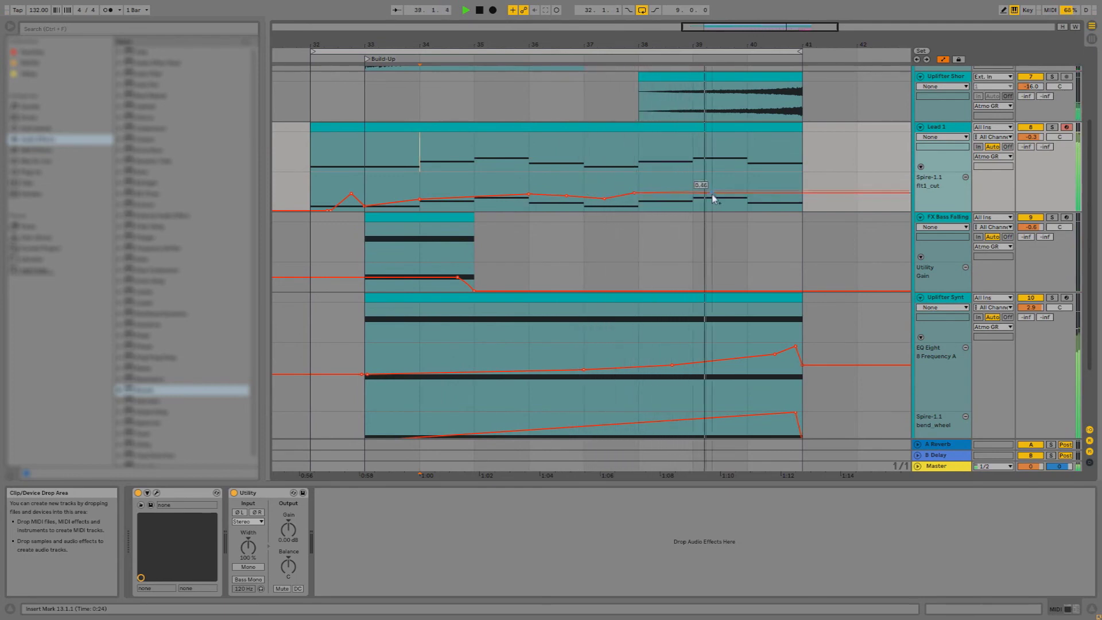
left_click(759, 191)
left_click(773, 194)
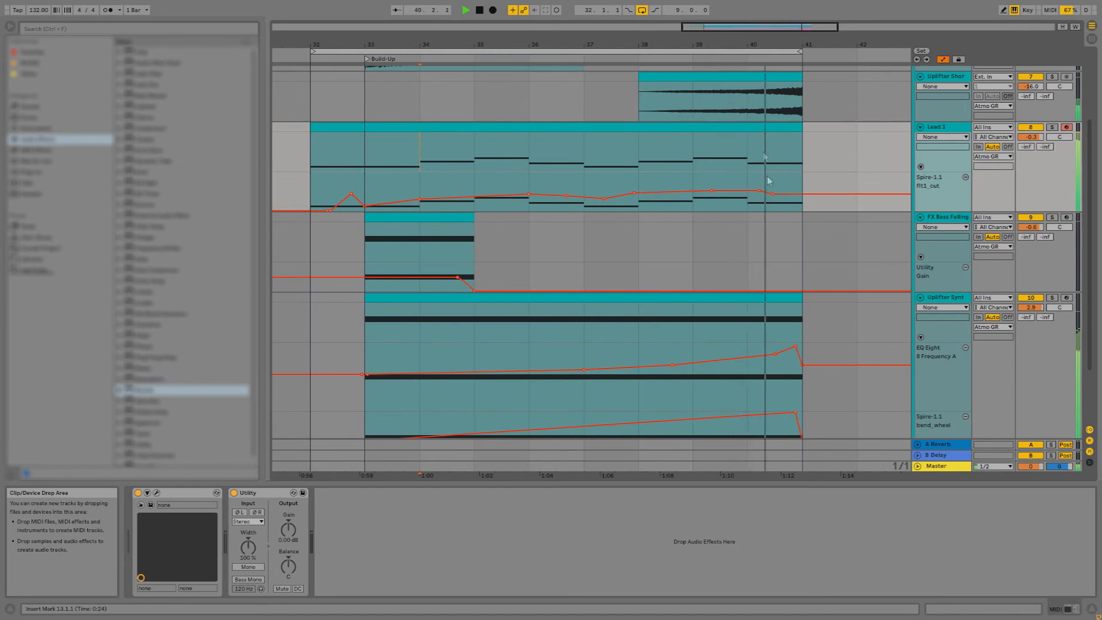
Deactivate the atmosphere Lead 1 clip spanning bars 33 to 41, leaving the bar 32 clip active
left_click(734, 50)
left_click(628, 127)
scroll(597, 129, "right", 2)
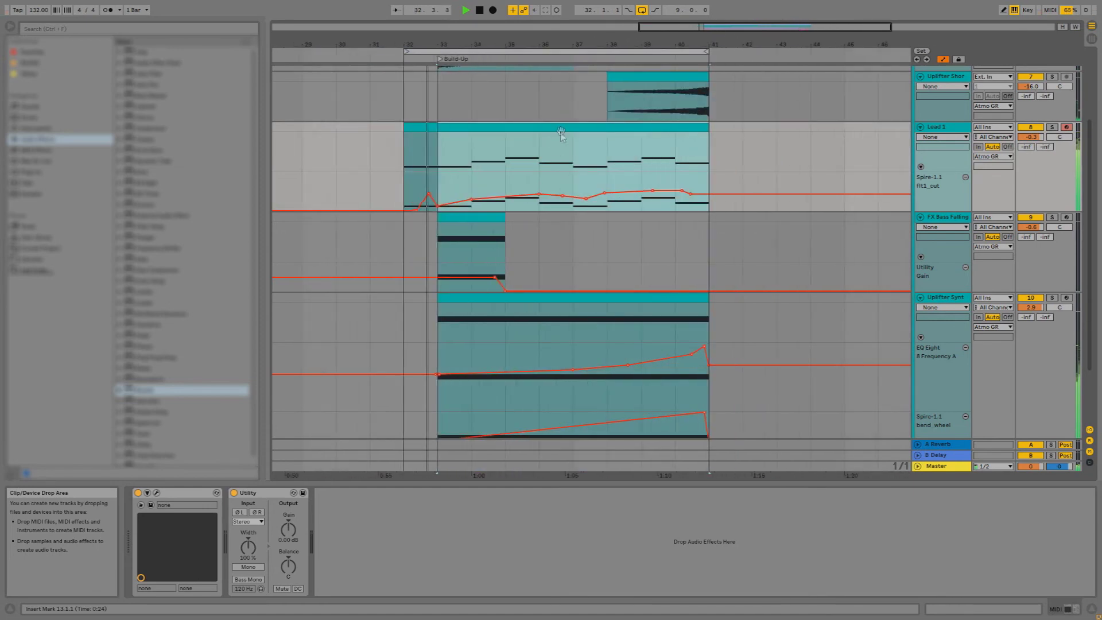
key("0")
left_click(413, 143)
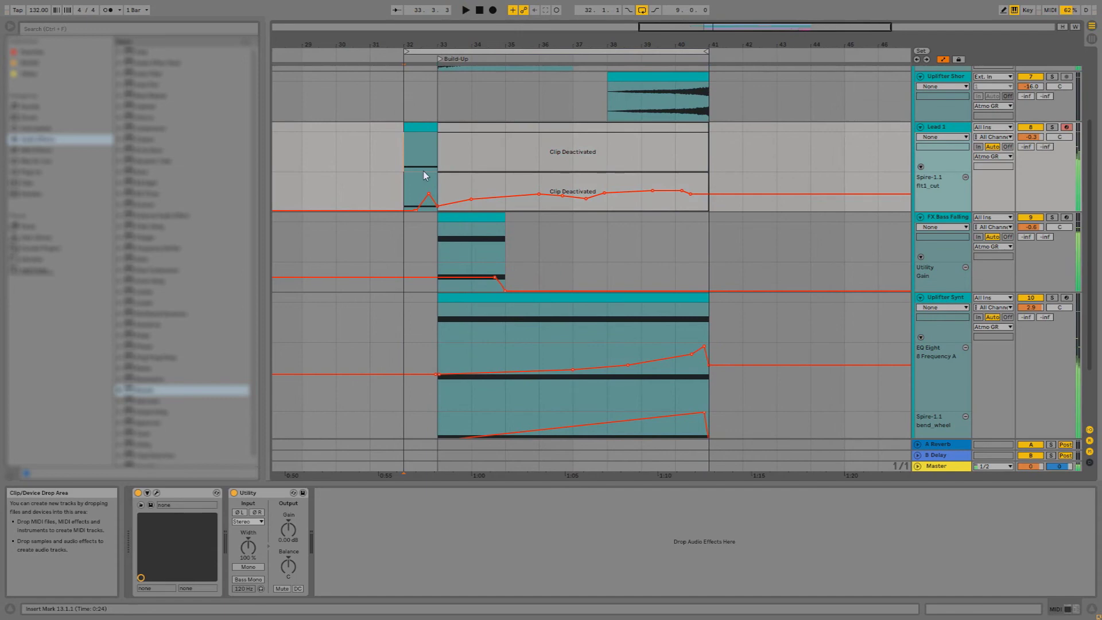
Unfold the Lead GR group and listen to its Lead 1 and Lead 2 clips in the build-up
scroll(538, 225, "up", 4)
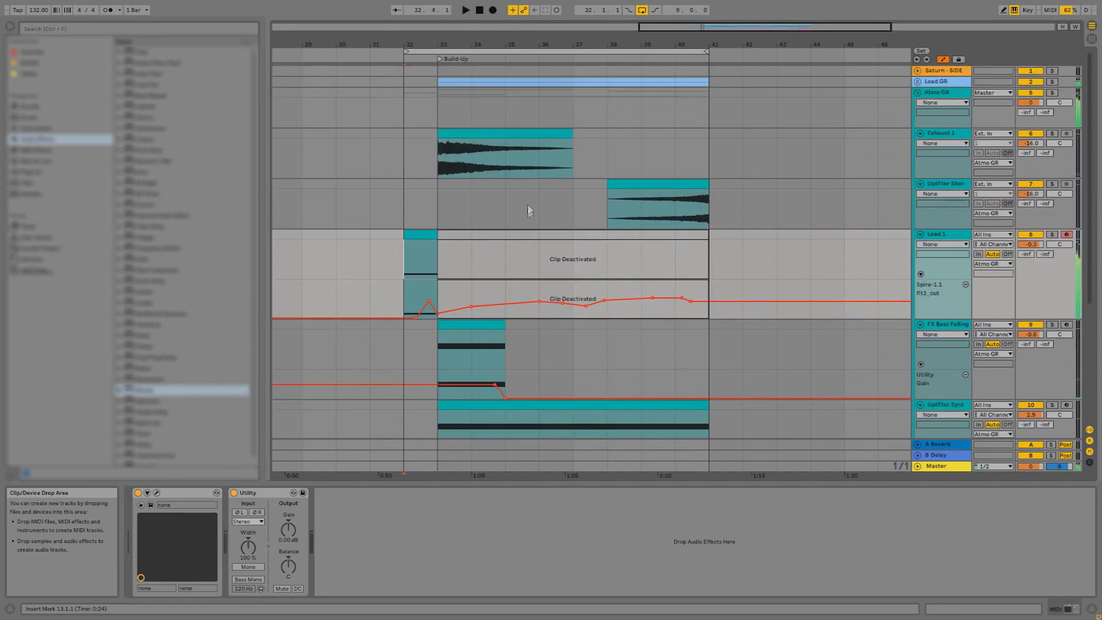
left_click(919, 81)
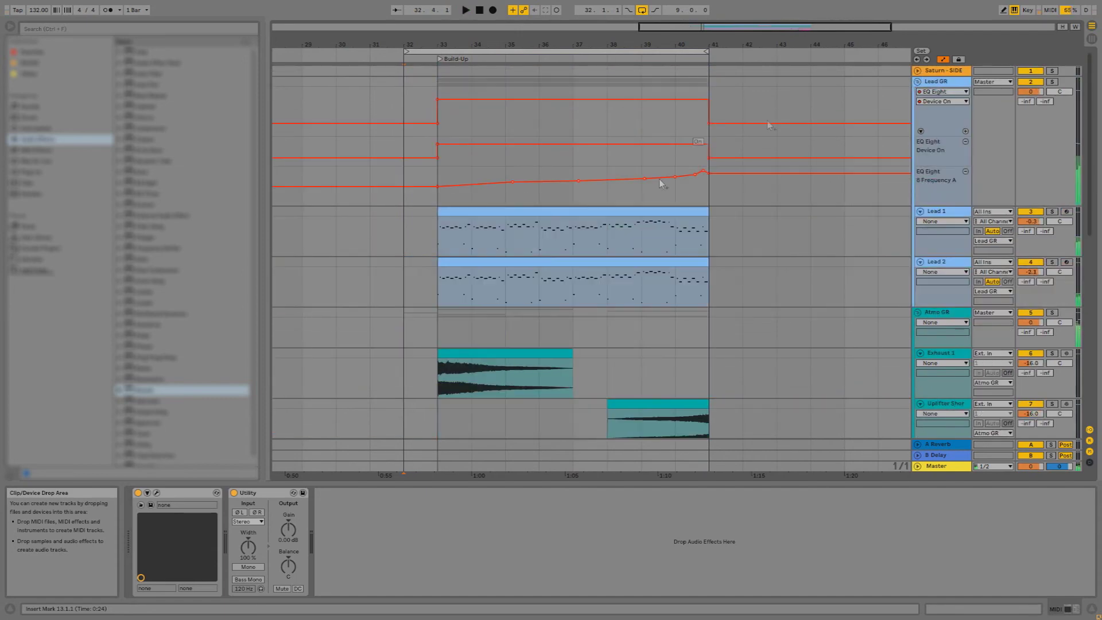
left_click(533, 213)
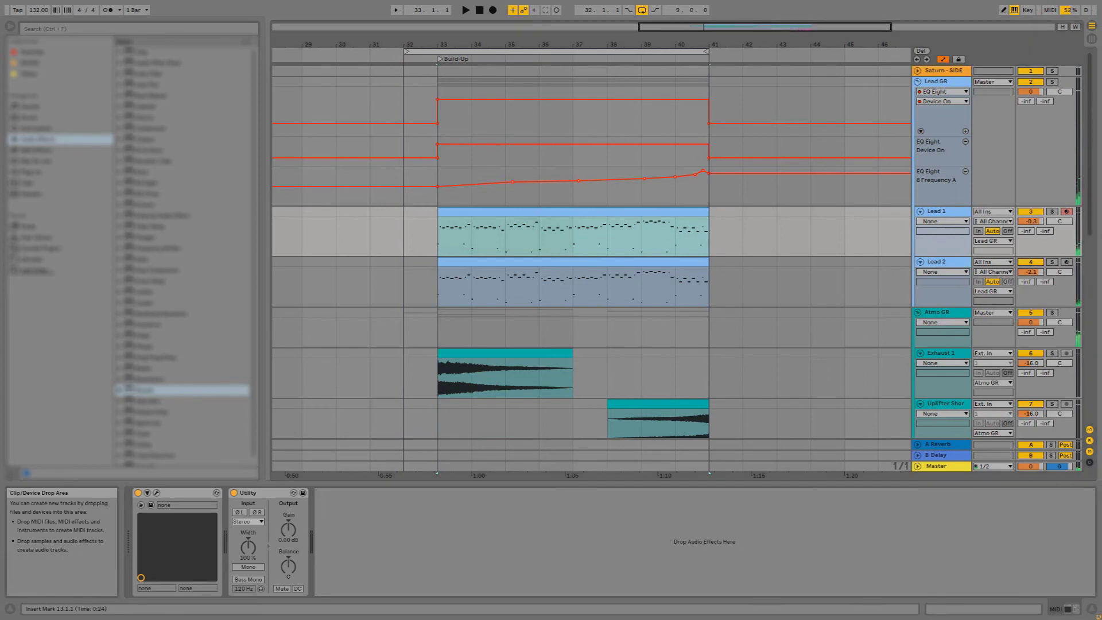
key("space")
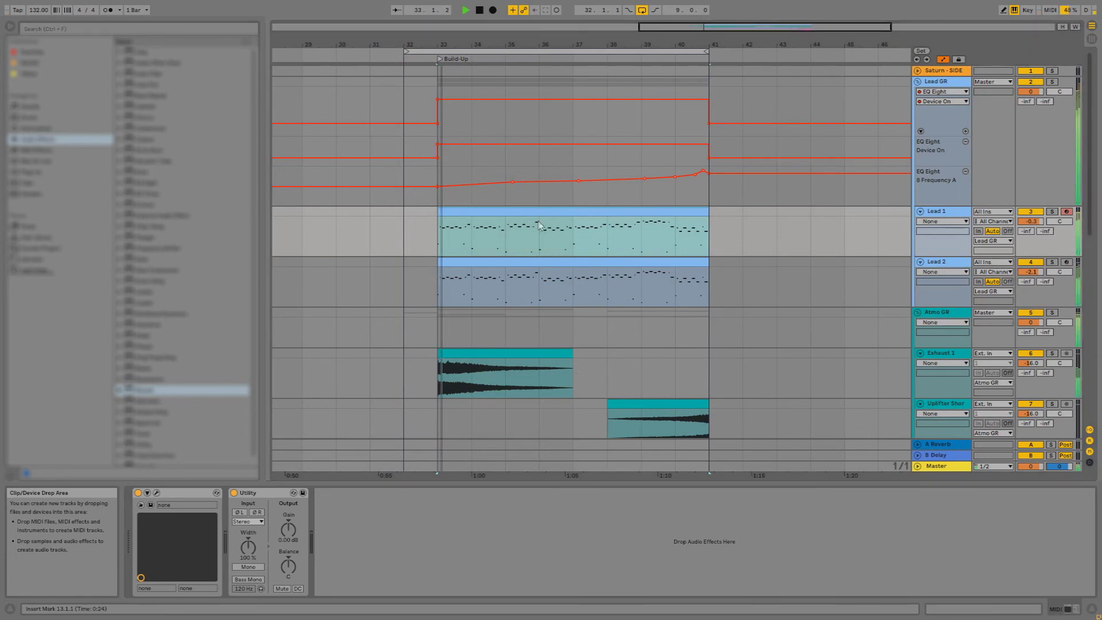
left_click(564, 263)
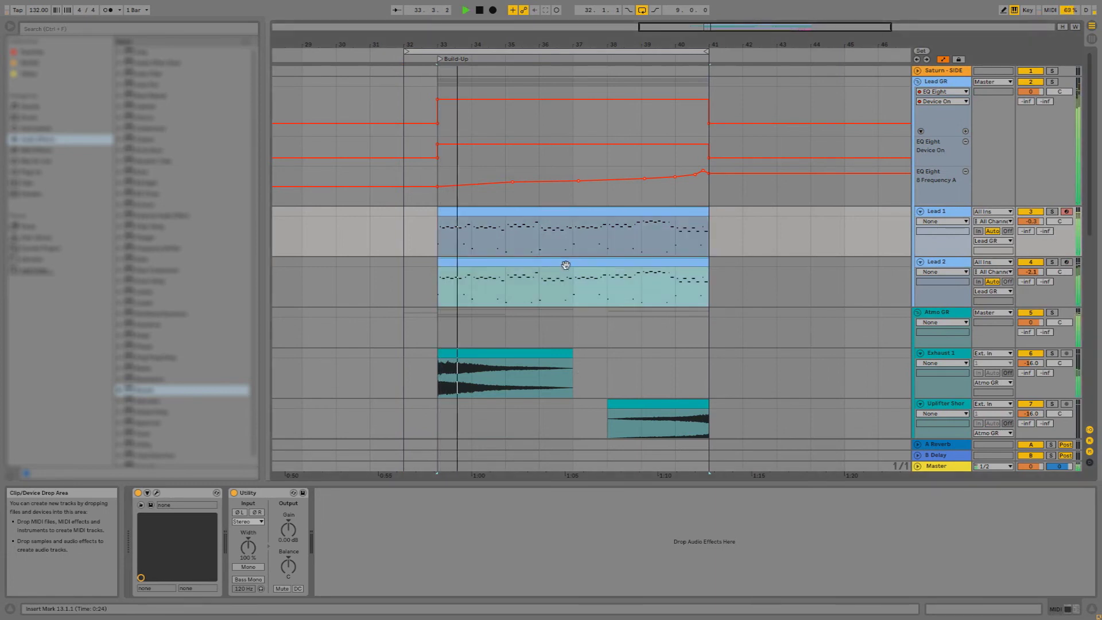
left_click(586, 226)
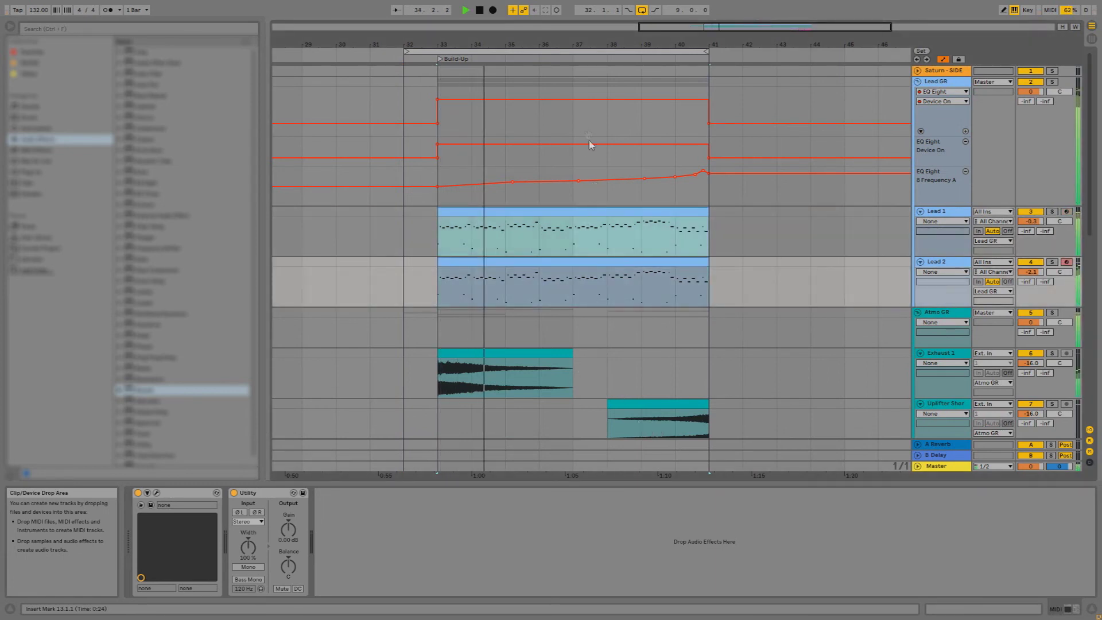
left_click(606, 265)
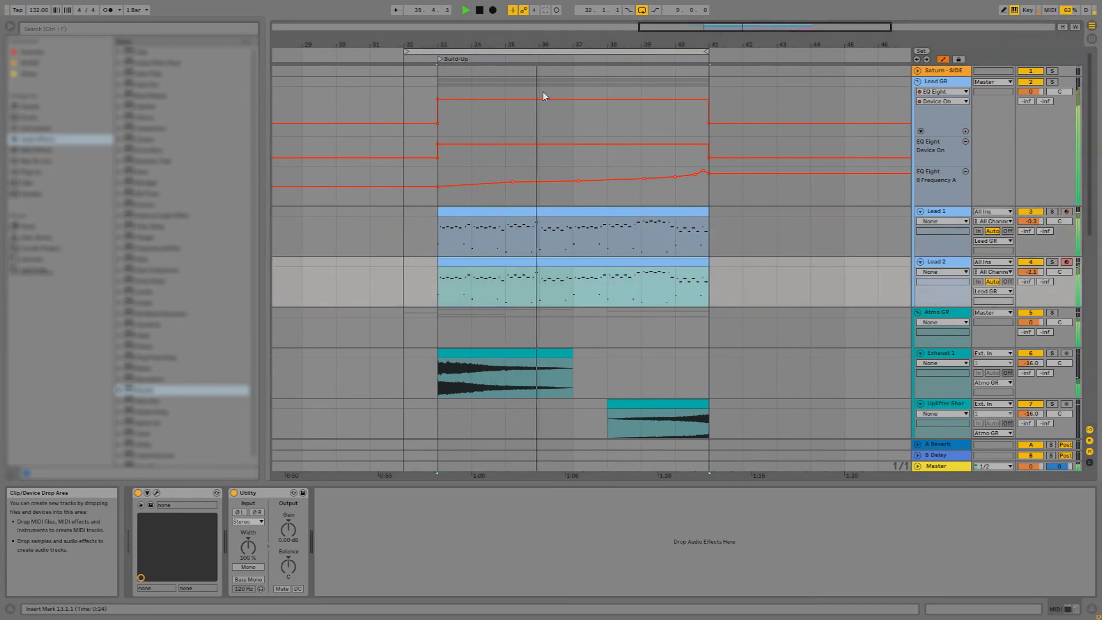
Shorten the playback loop to the eight-bar build-up starting at bar 33
left_click(614, 52)
key("z")
left_click_drag(1090, 140, 1091, 301)
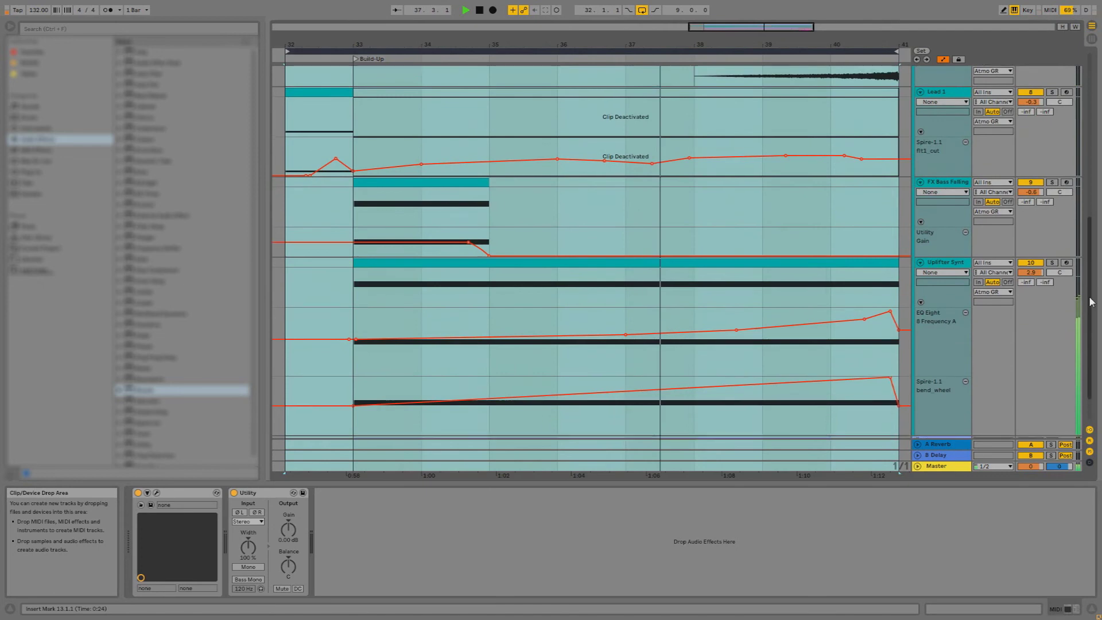
scroll(319, 150, "up", 2)
key("x")
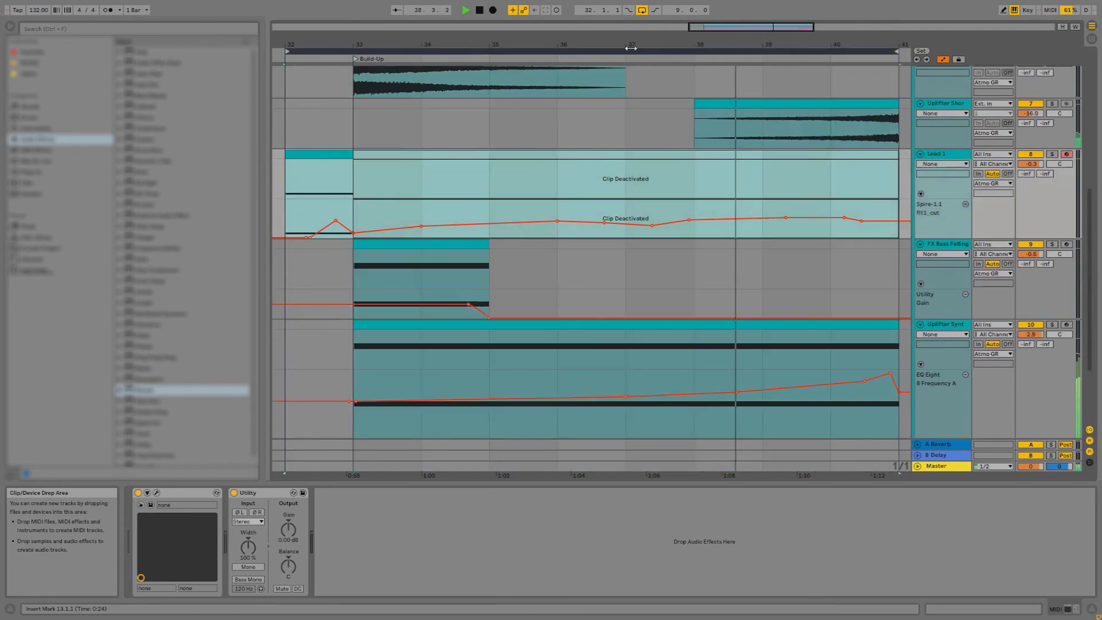
scroll(558, 258, "up", 3)
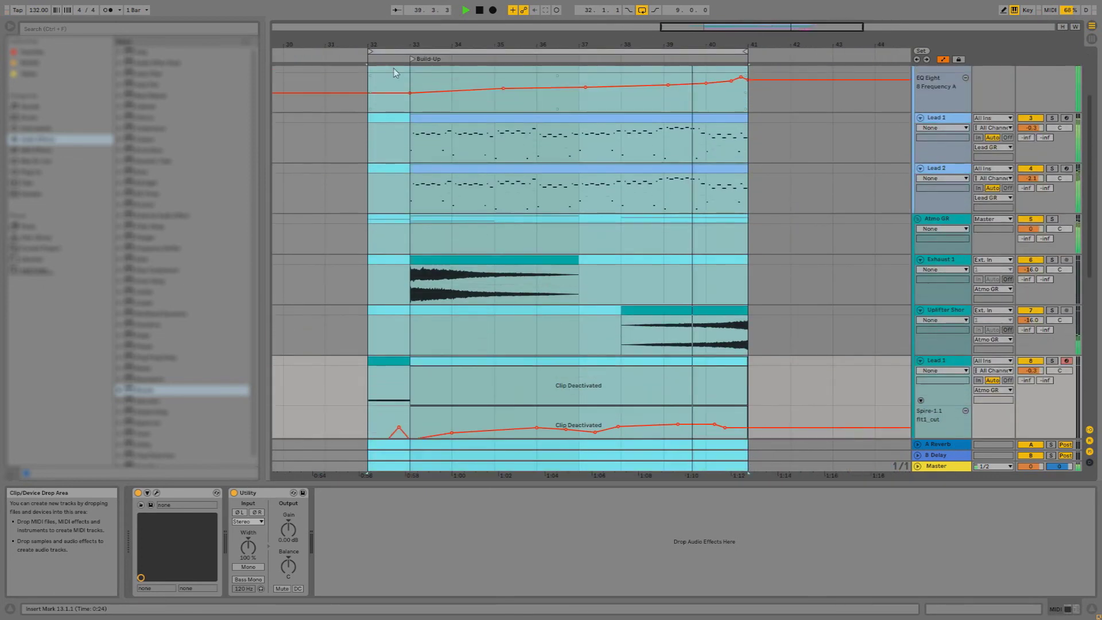
left_click_drag(370, 52, 412, 51)
scroll(613, 202, "up", 4)
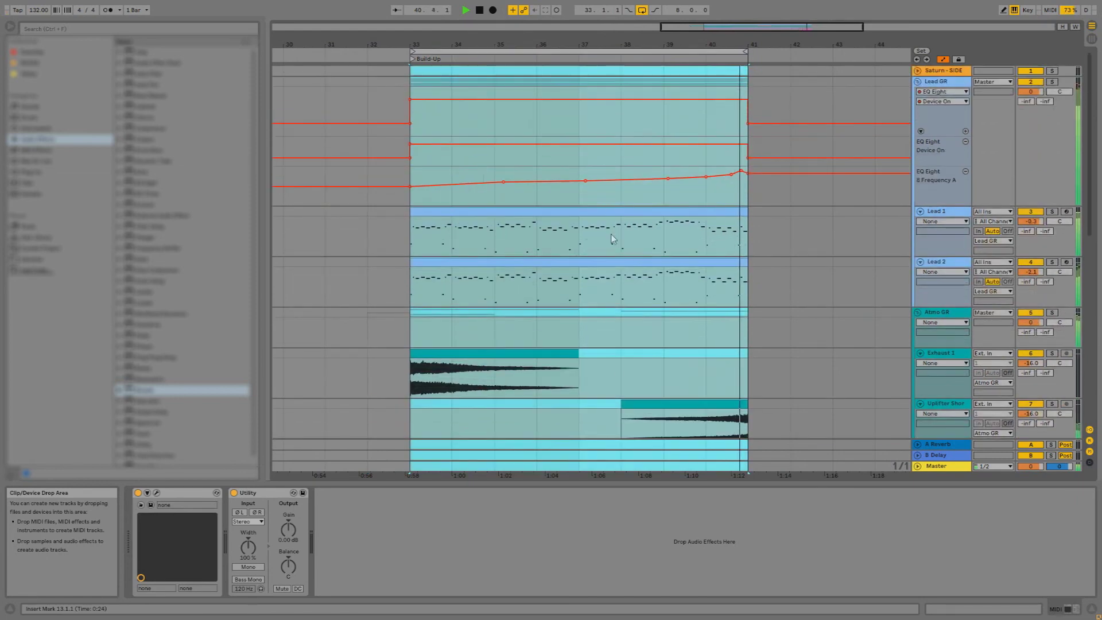
Solo the Lead 1 track in Lead GR and switch off the group's automated EQ Eight devices
left_click(1052, 214)
left_click(1052, 212)
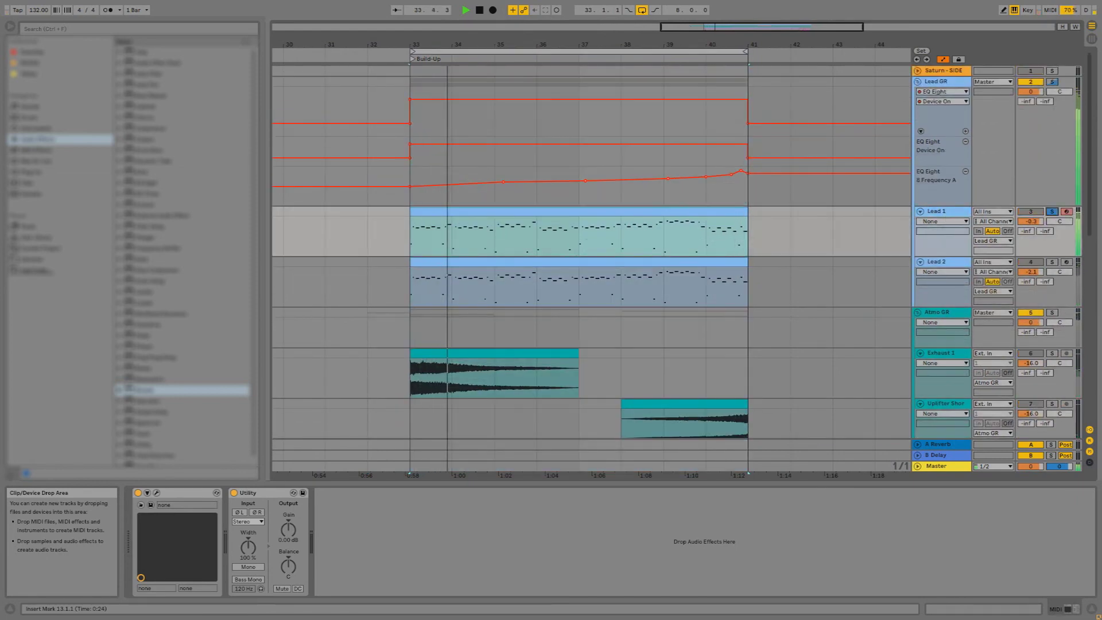
left_click(947, 83)
key("0")
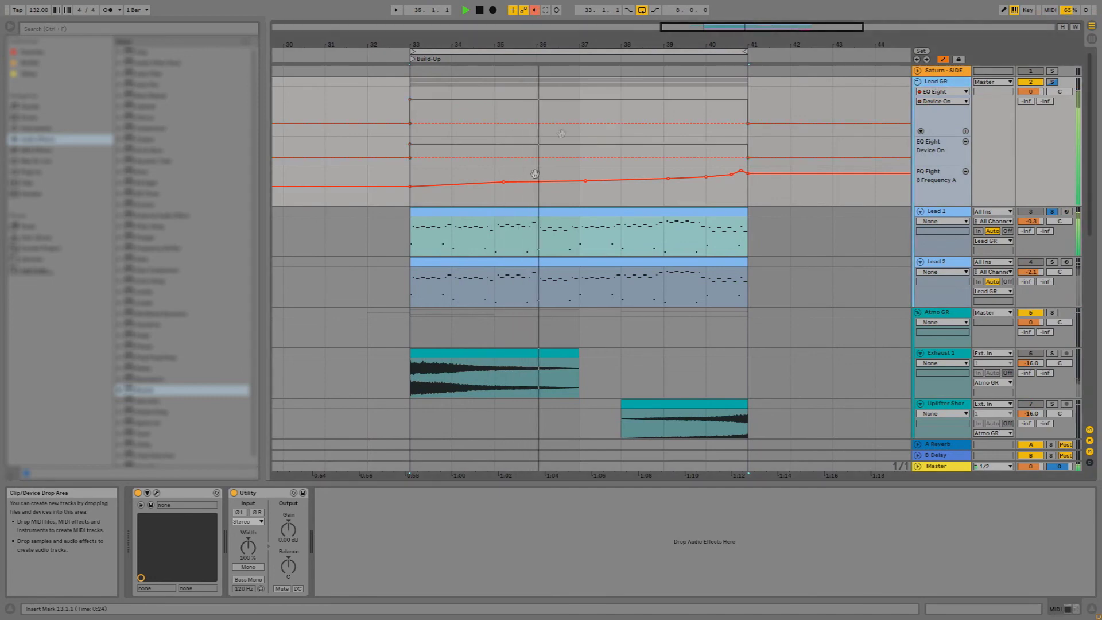
Fit the build-up loop in the arrangement and listen to the soloed Lead 1 clip
left_click(529, 211)
left_click(574, 50)
key("z")
key("space")
key("space")
left_click(522, 210)
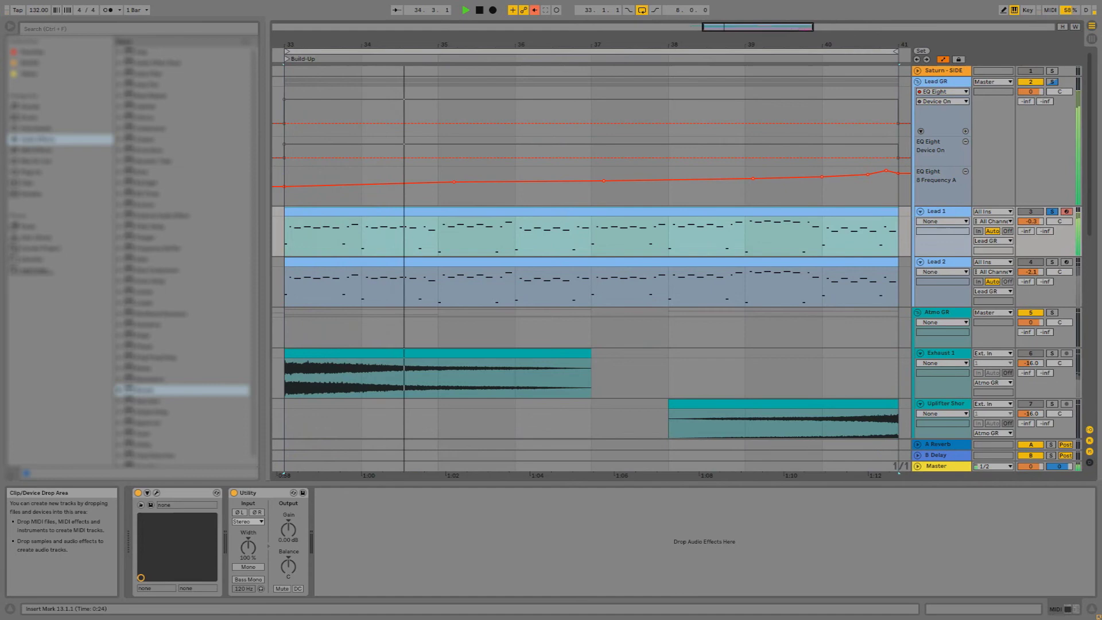
Stop playback and examine the melody notes of the Lead 1 clip in the note editor
key("space")
key("shift+Tab")
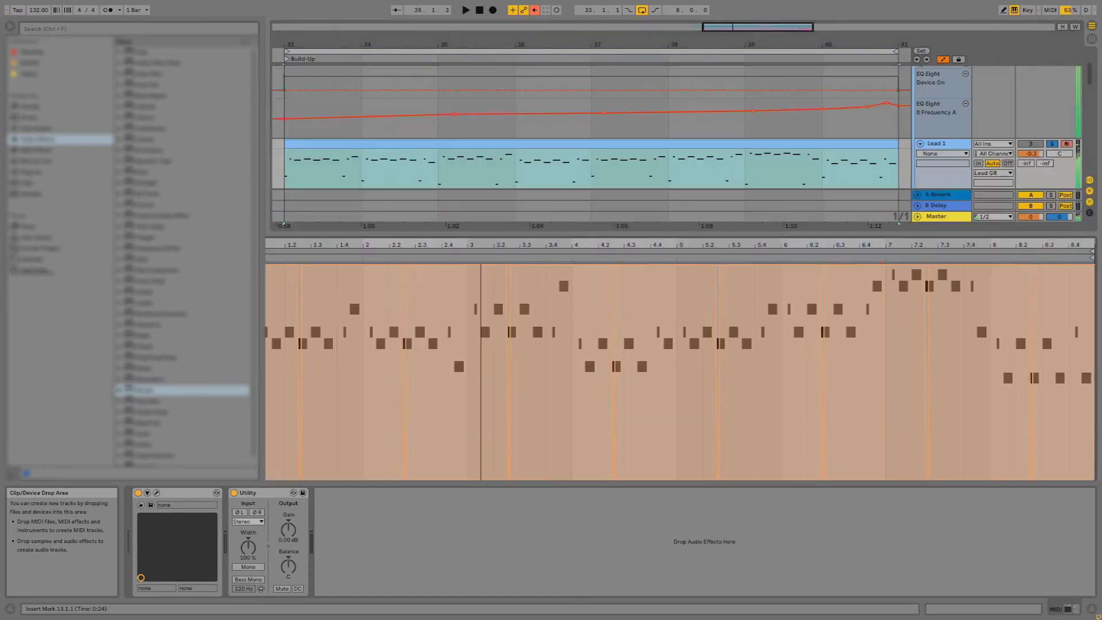
key("shift+Tab")
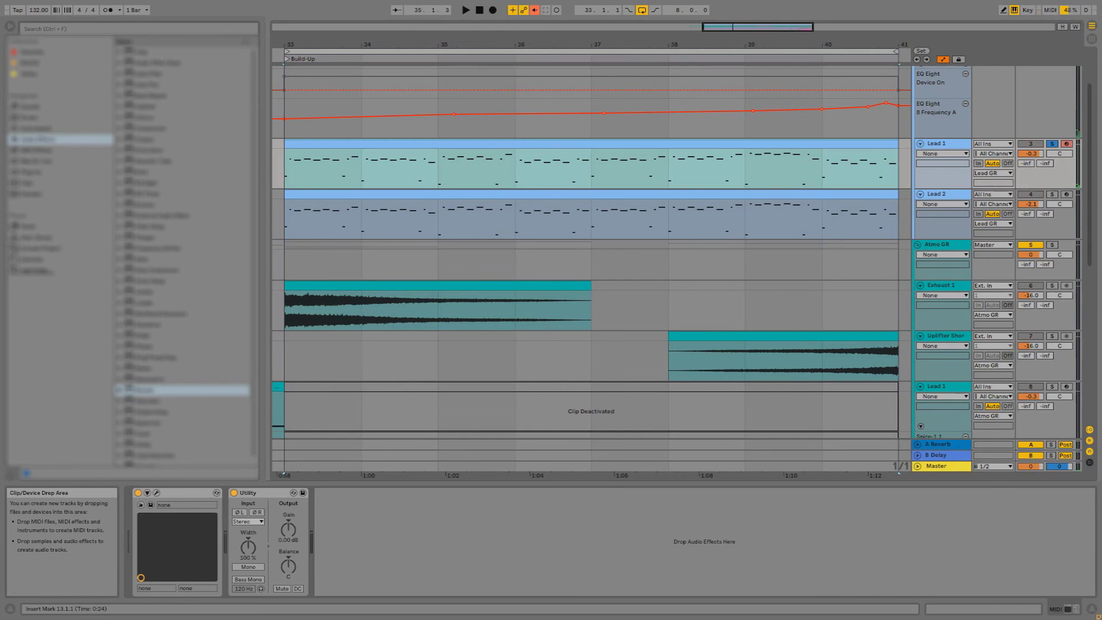
Inspect the Lead 1 rack chains, open the enlarged EQ Eight curve and reposition its mid-range bands during playback
left_click(1010, 428)
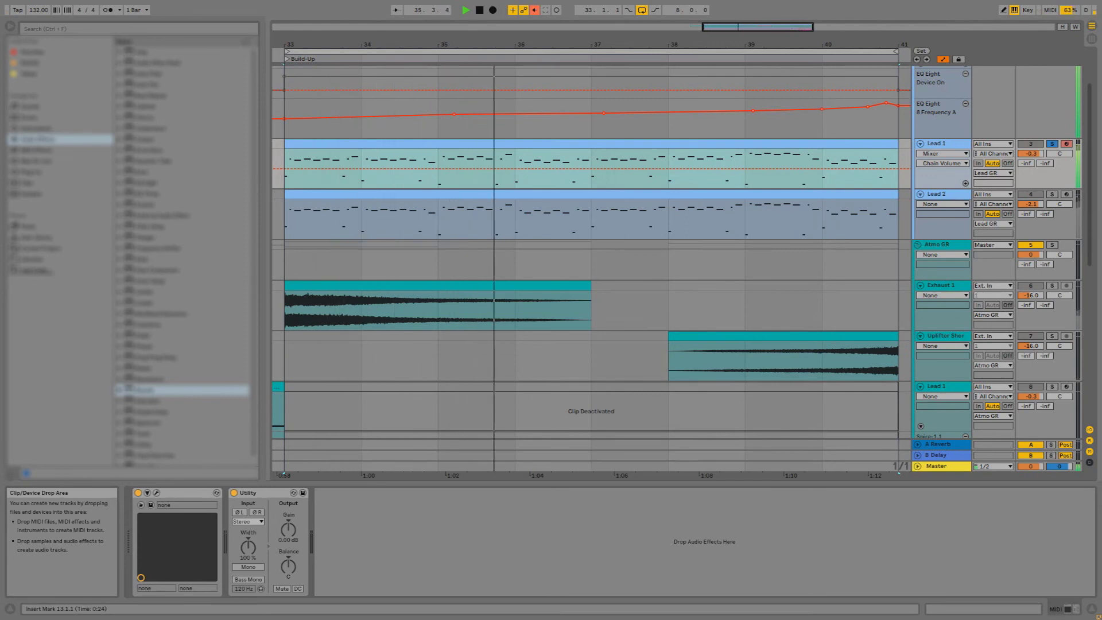
right_click(496, 381)
right_click(493, 394)
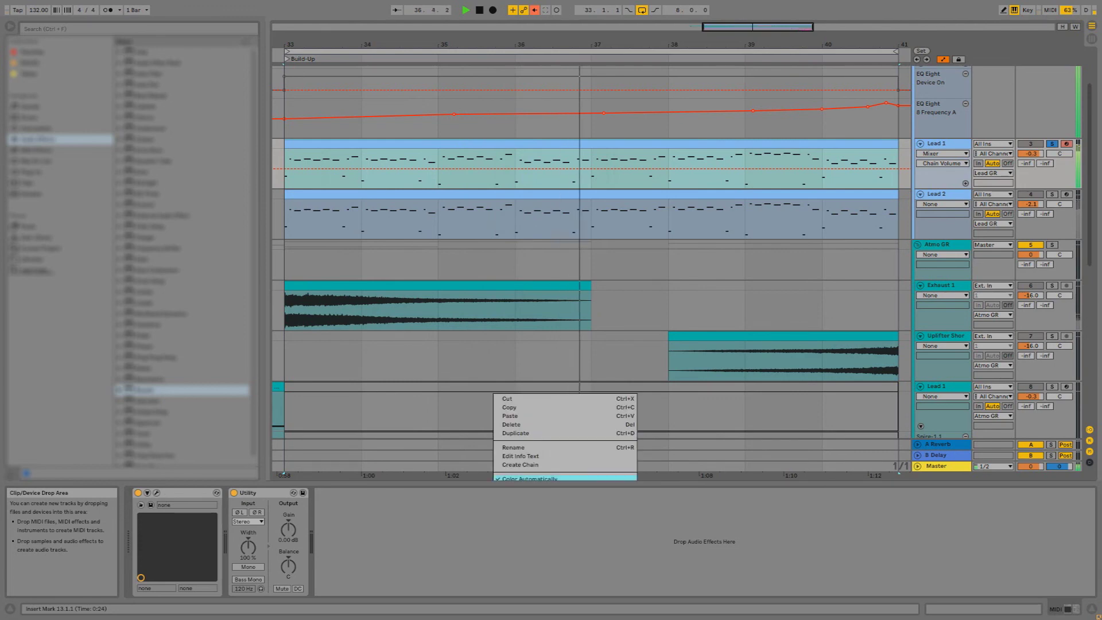
right_click(492, 394)
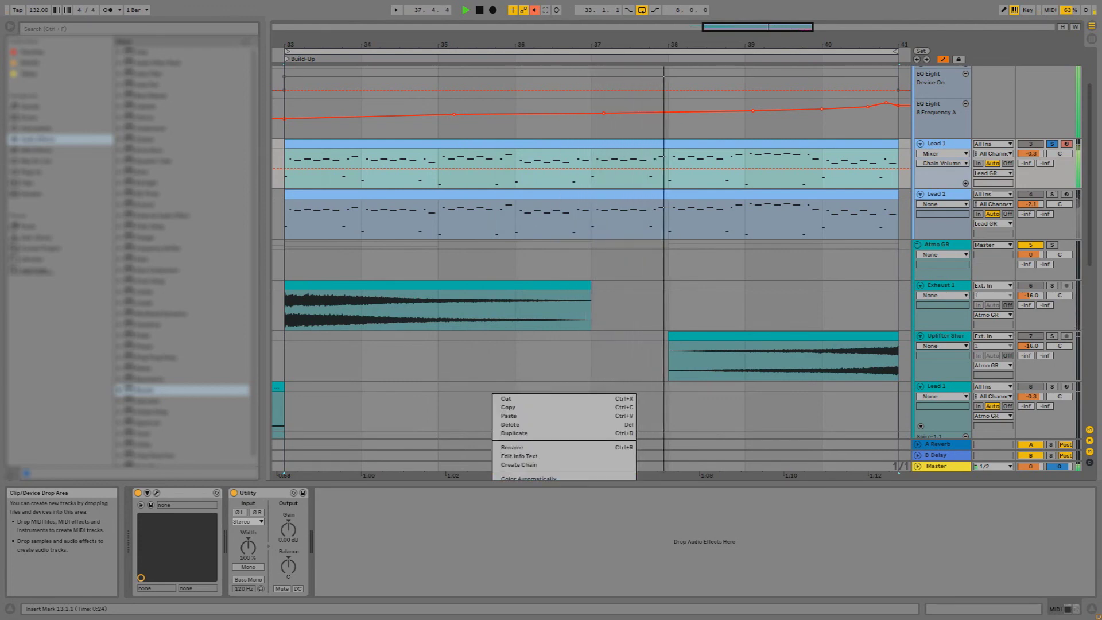
key("0")
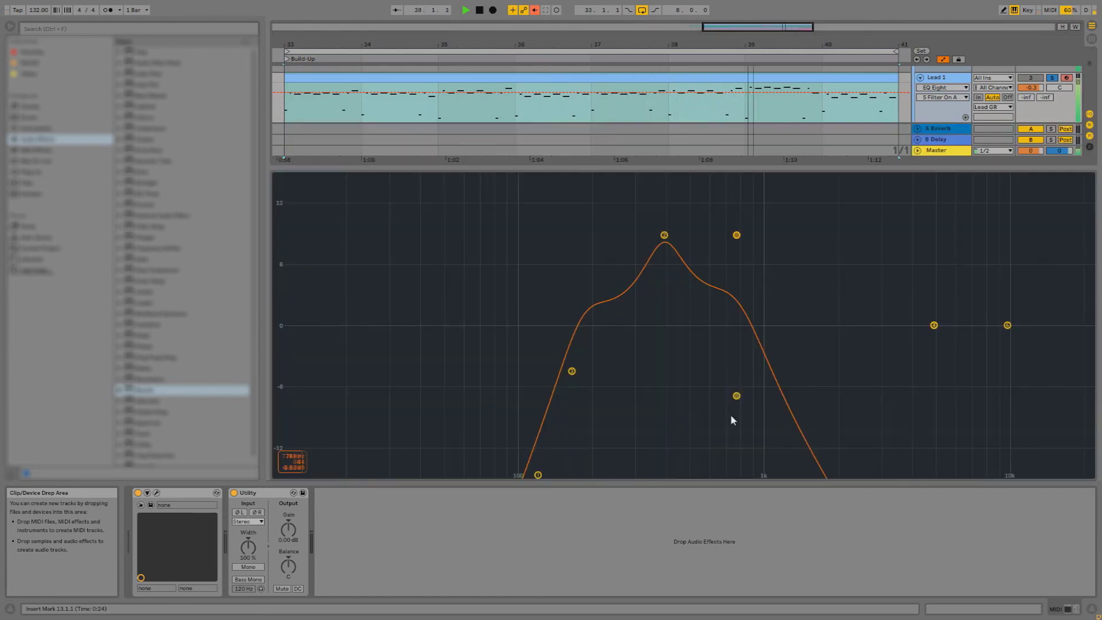
left_click_drag(737, 396, 731, 415)
left_click_drag(736, 235, 651, 245)
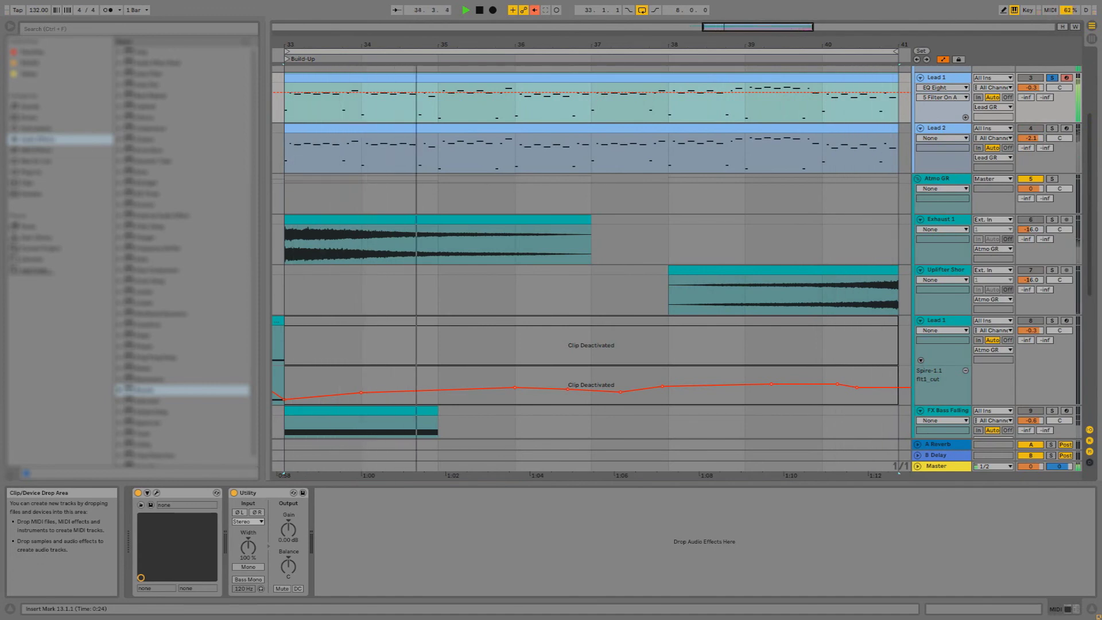
Play all tracks without the Lead 1 solo and re-enable the overridden Lead GR automation
key("space")
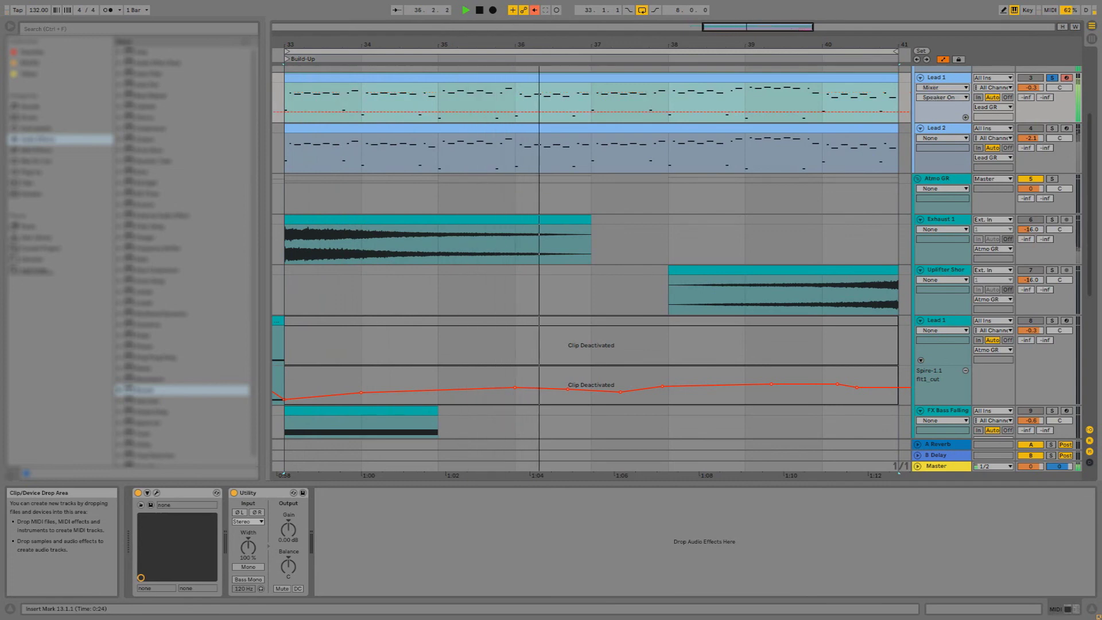
scroll(953, 158, "up", 5)
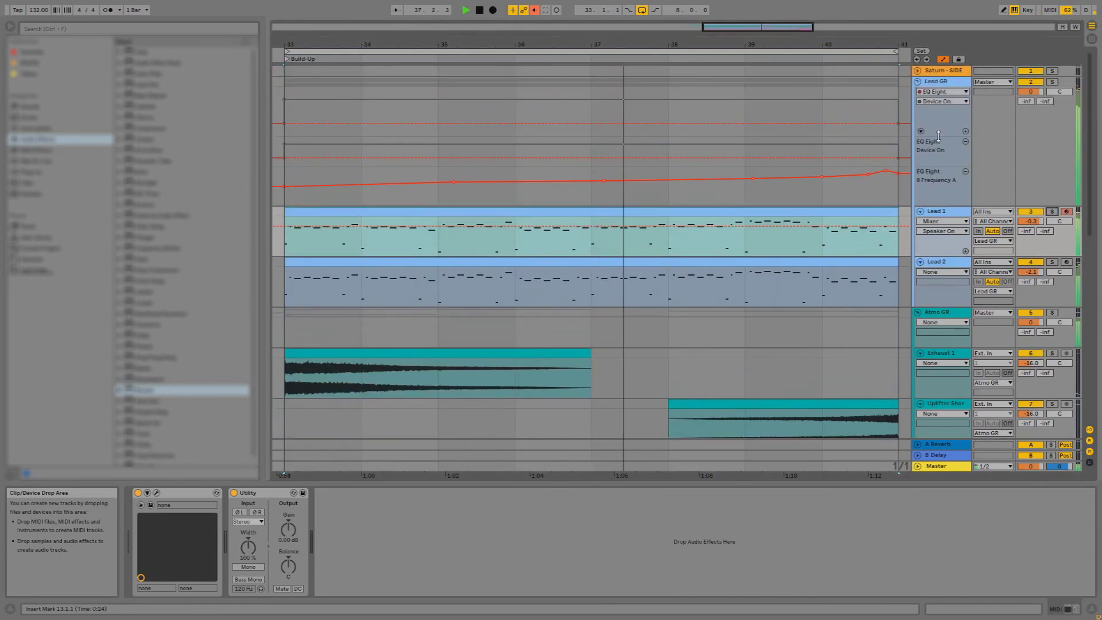
left_click(939, 82)
left_click(535, 11)
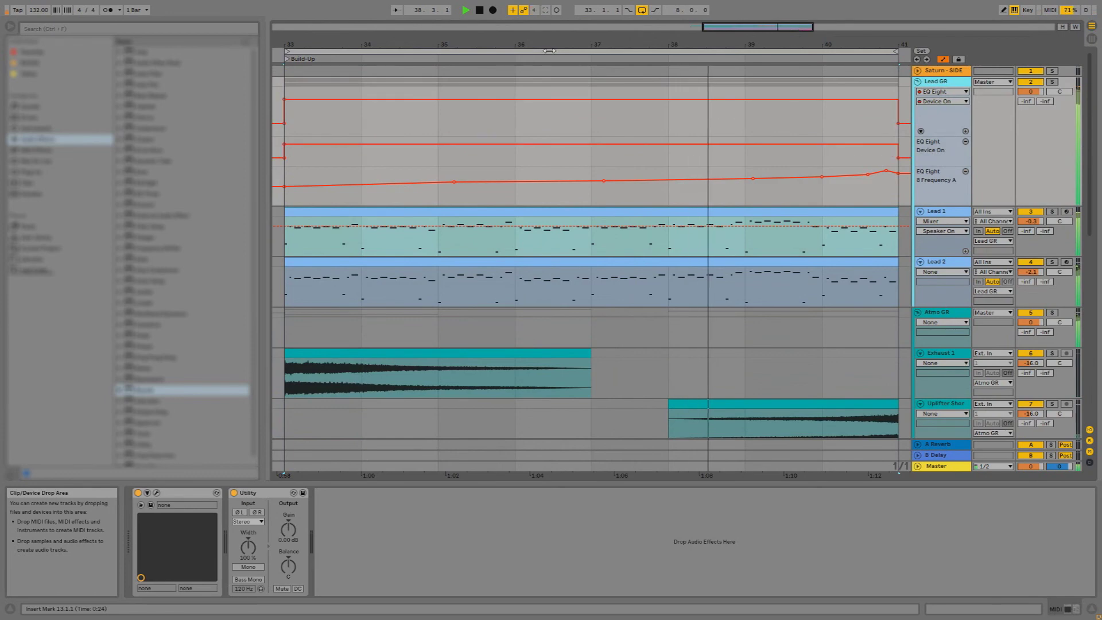
Extend the playback loop's start to bar 32 and play the build-up from there
left_click_drag(552, 51, 552, 20)
left_click_drag(387, 50, 336, 51)
key("space")
key("space")
double_click(374, 40)
left_click(318, 92)
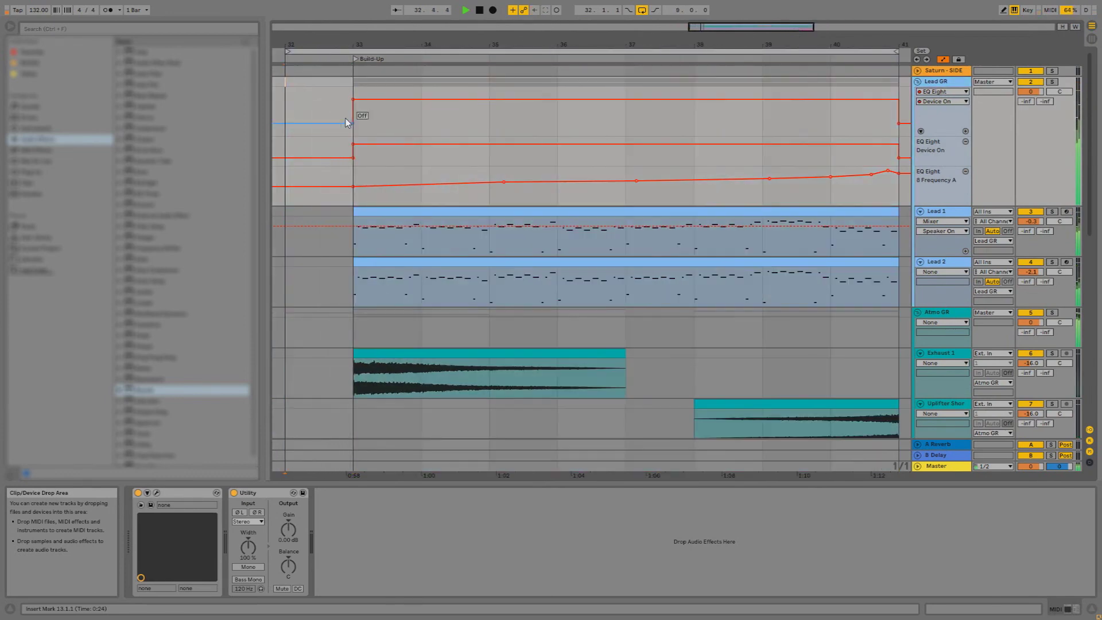
Select the bar 32 clip on the atmosphere Lead 1 track while listening to the full build-up
scroll(339, 115, "down", 6)
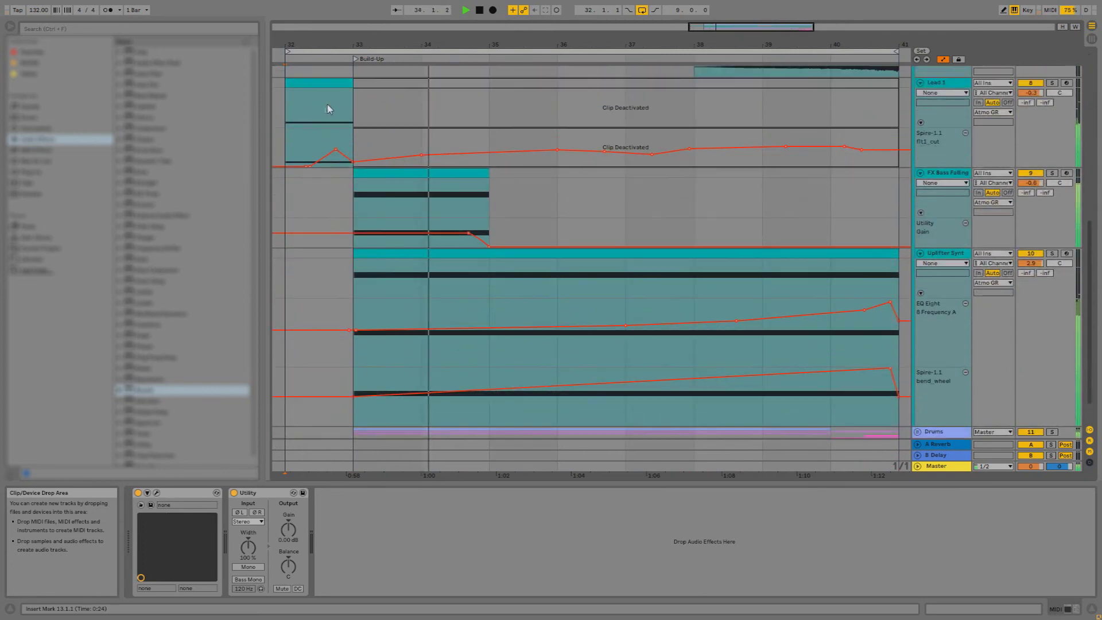
scroll(329, 109, "up", 2)
left_click(320, 116)
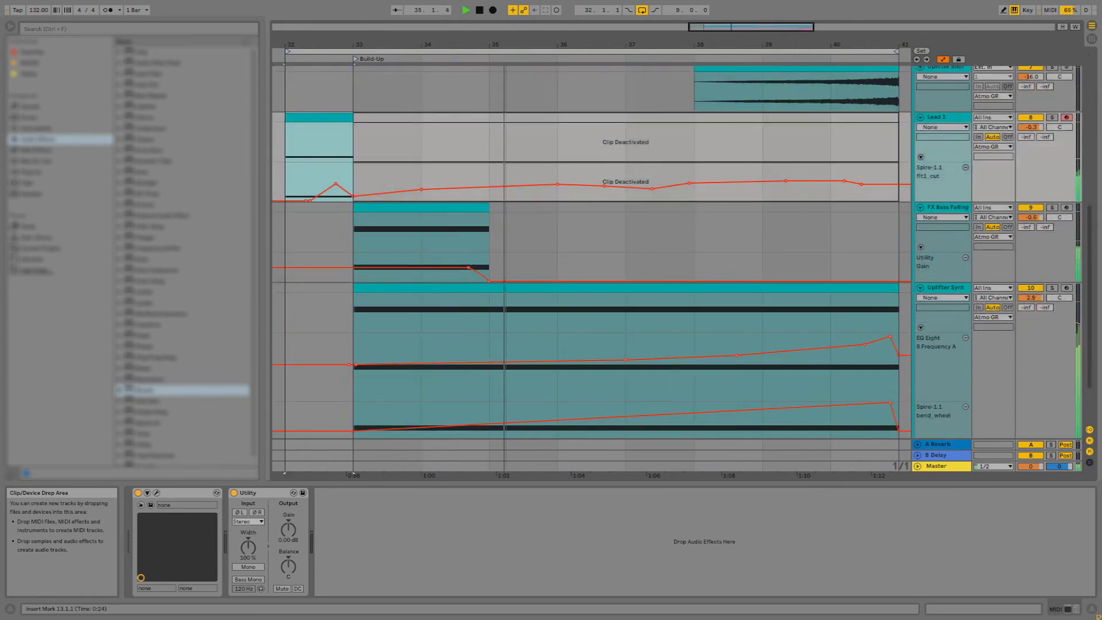
Adjust the atmosphere Lead 1 track's Reverb Dry/Wet and Quality and its Delay Dry/Wet during playback, and hide their extra automation lane
left_click(942, 128)
left_click(941, 167)
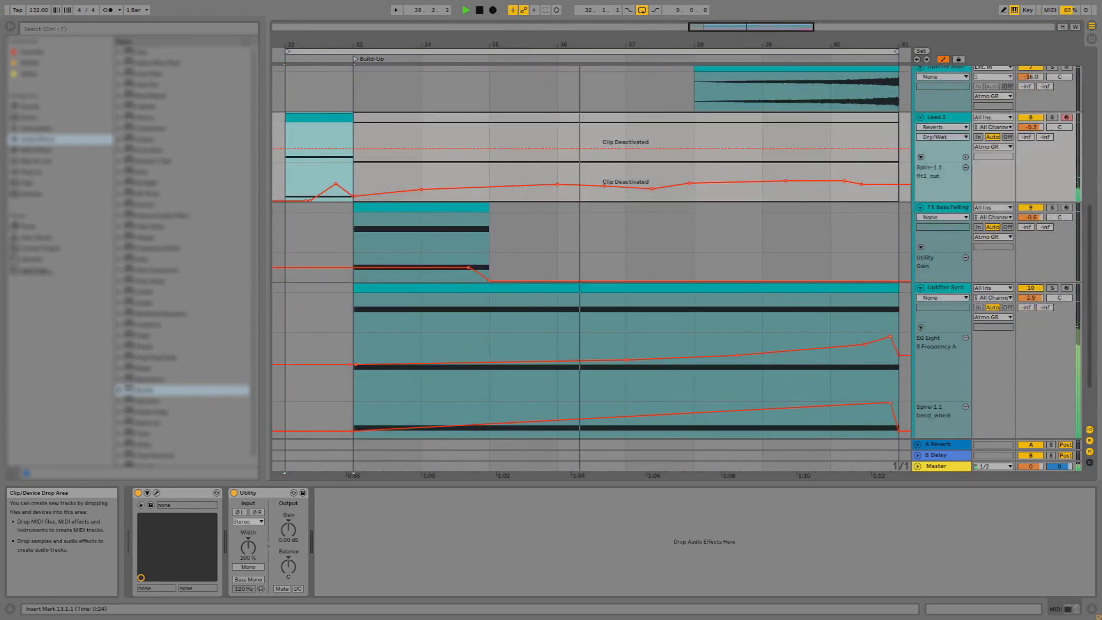
left_click(943, 138)
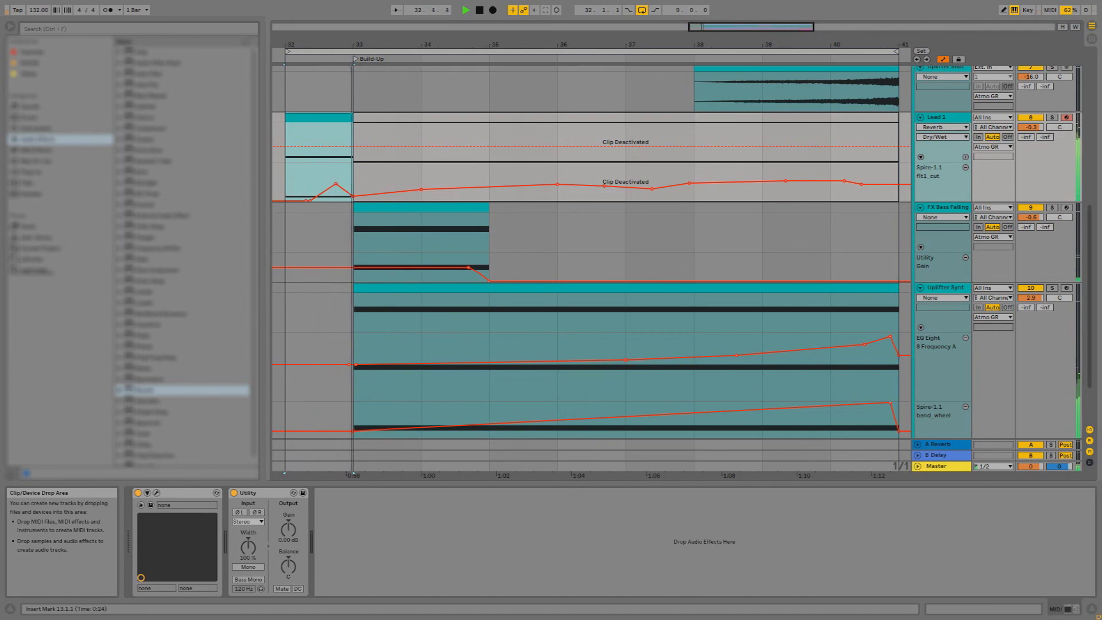
key("space")
key("space")
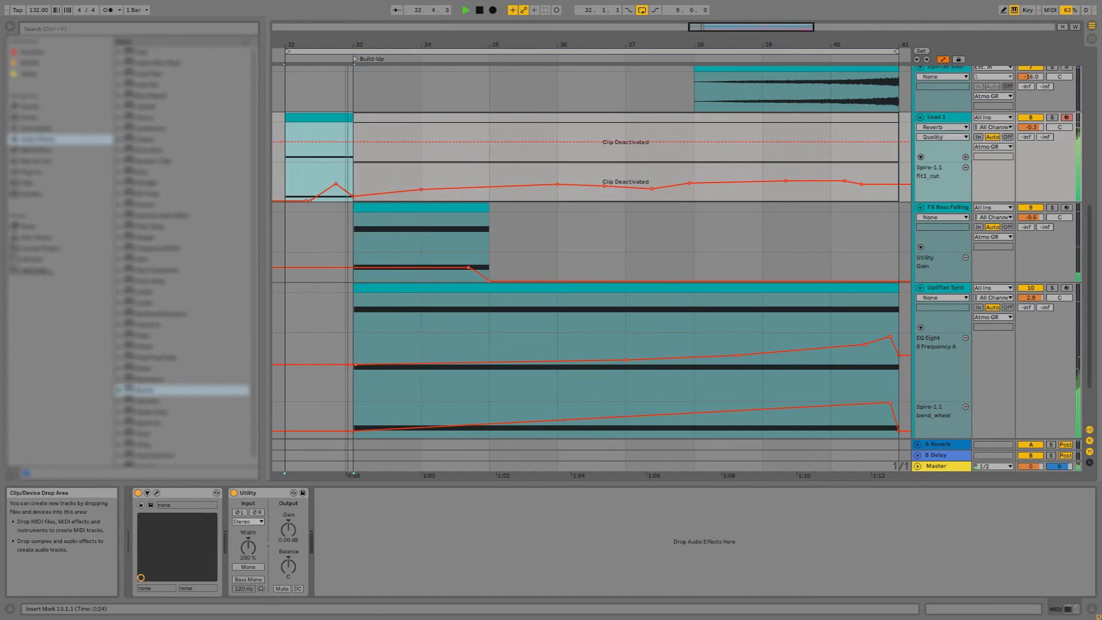
key("space")
key("space")
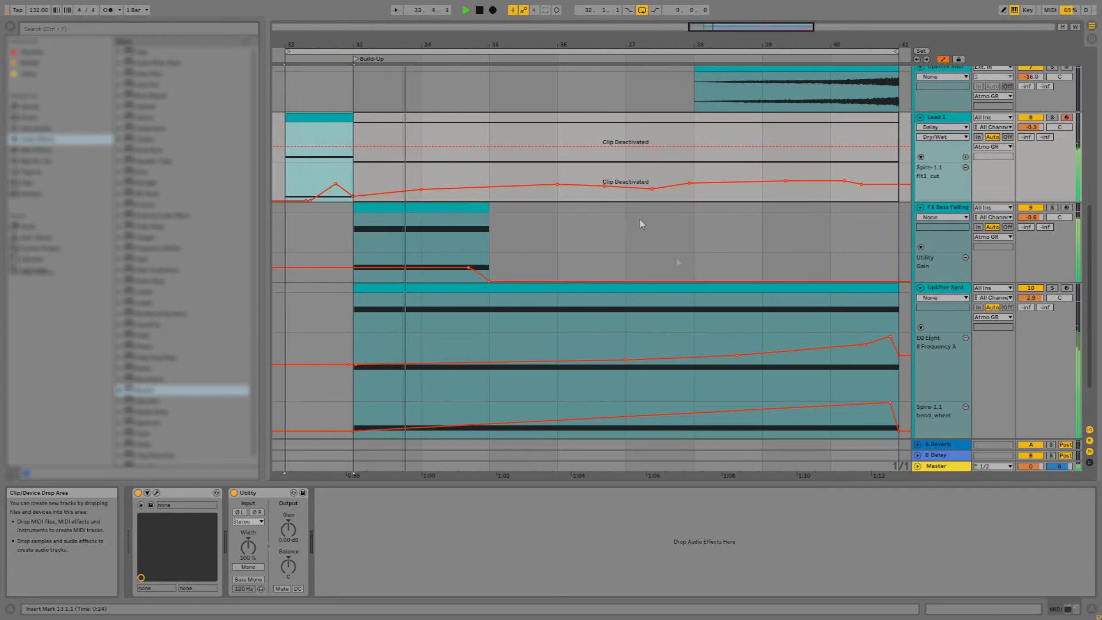
left_click(943, 128)
left_click(942, 137)
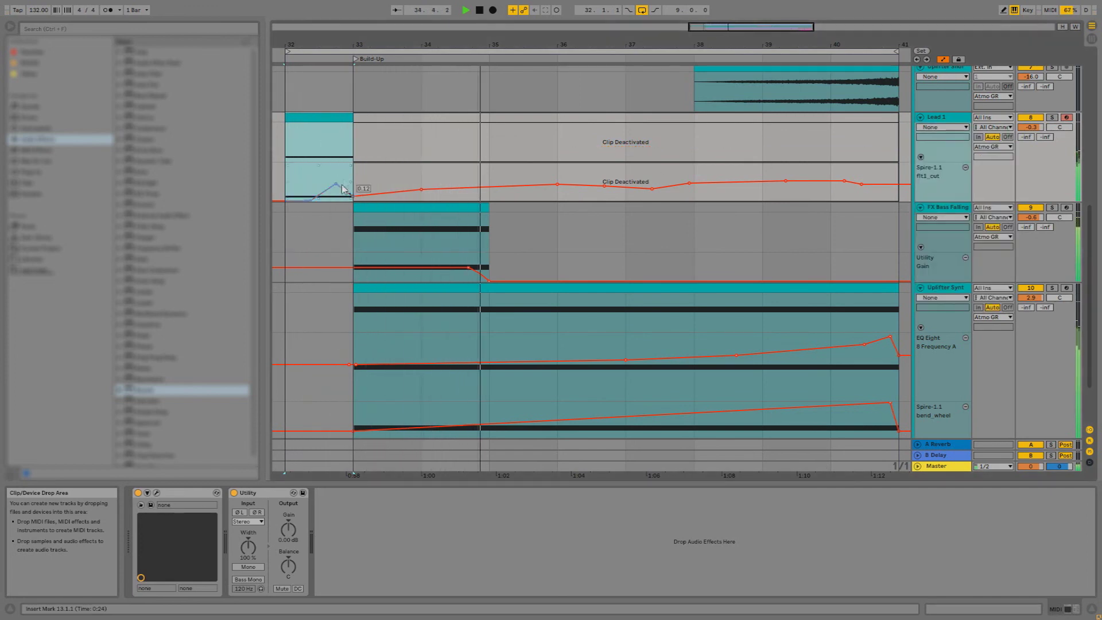
key("space")
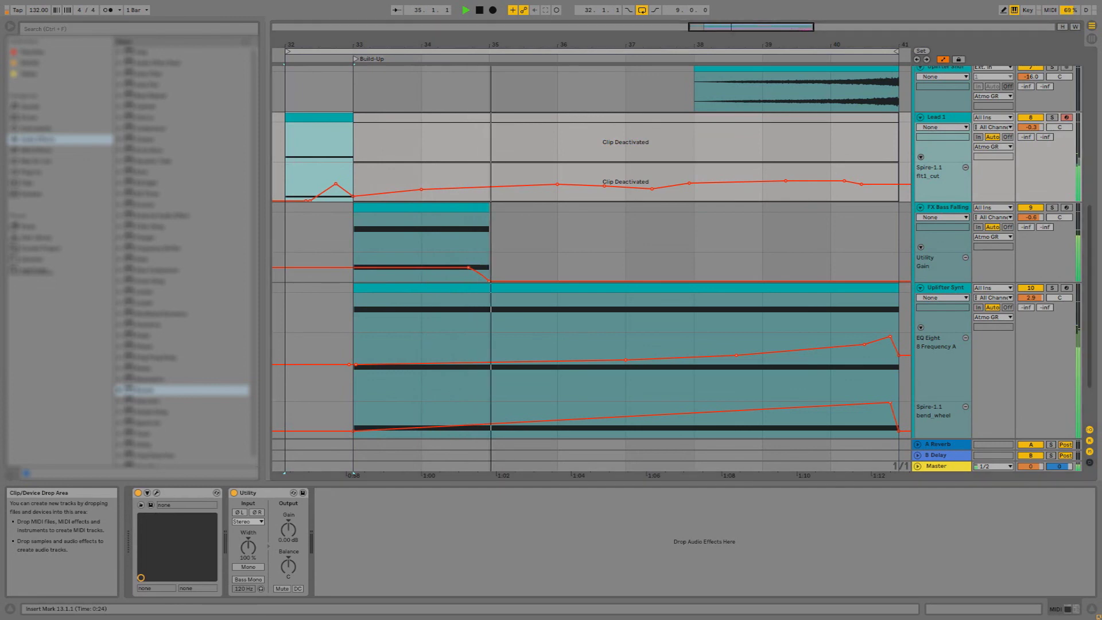
Open Spire on the atmosphere Lead 1 track and adjust oscillator 2's unison density and unison voices during playback
left_click(157, 493)
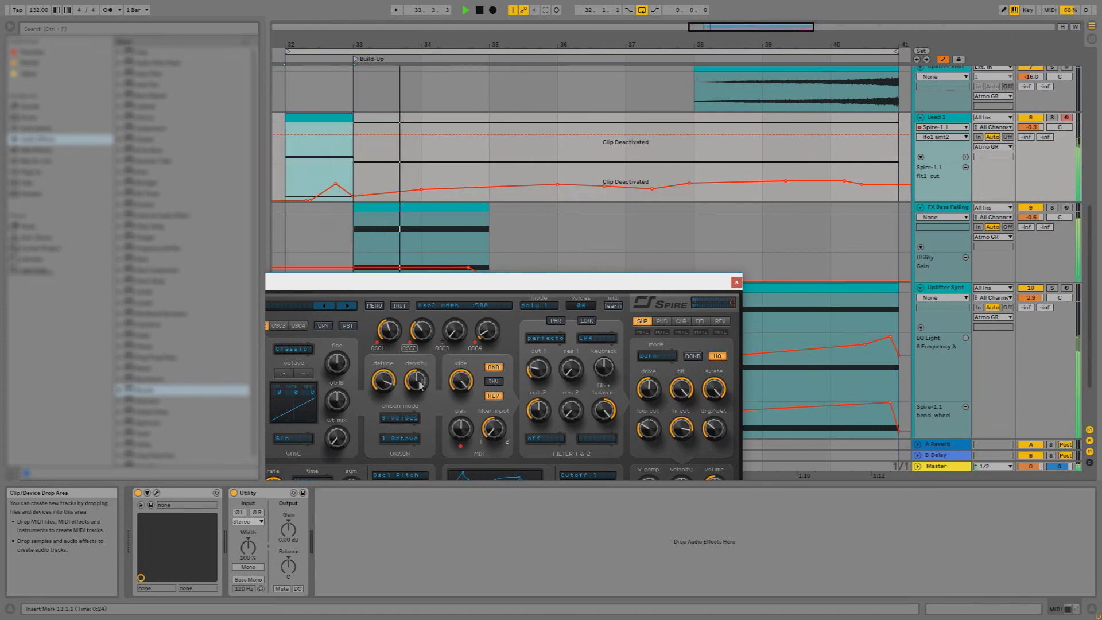
left_click_drag(422, 384, 419, 388)
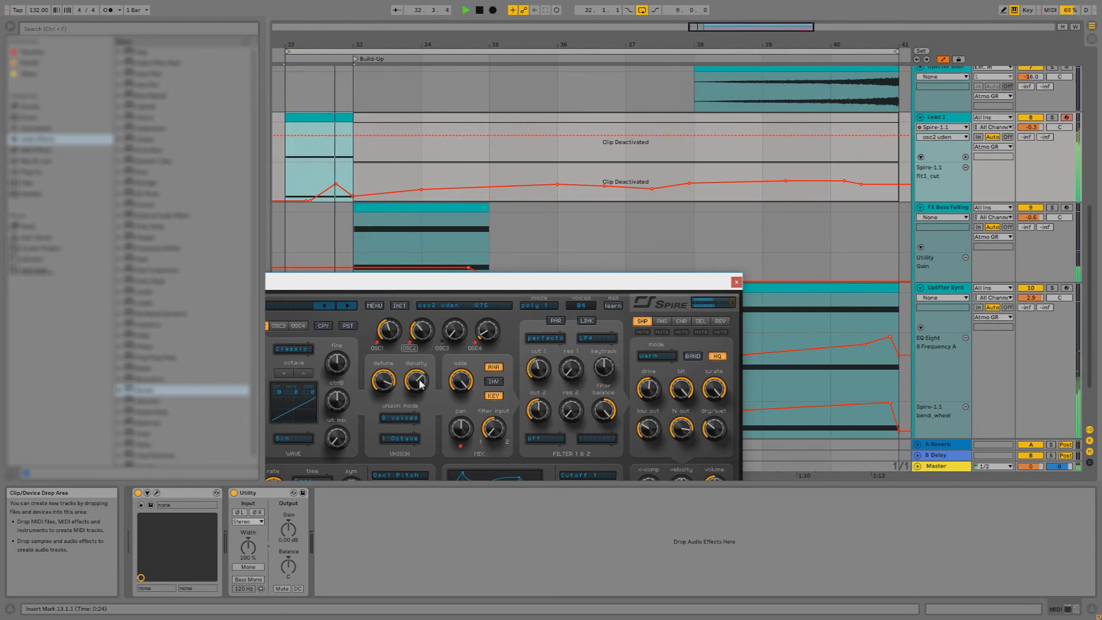
left_click_drag(417, 382, 420, 388)
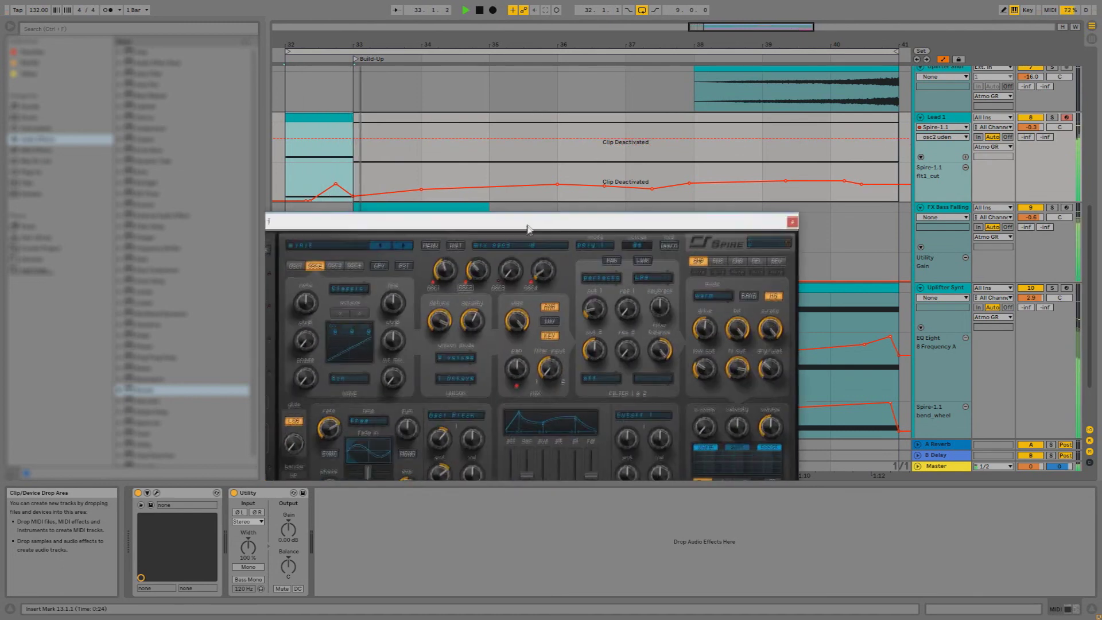
left_click(457, 359)
left_click(468, 474)
left_click(457, 357)
left_click(483, 437)
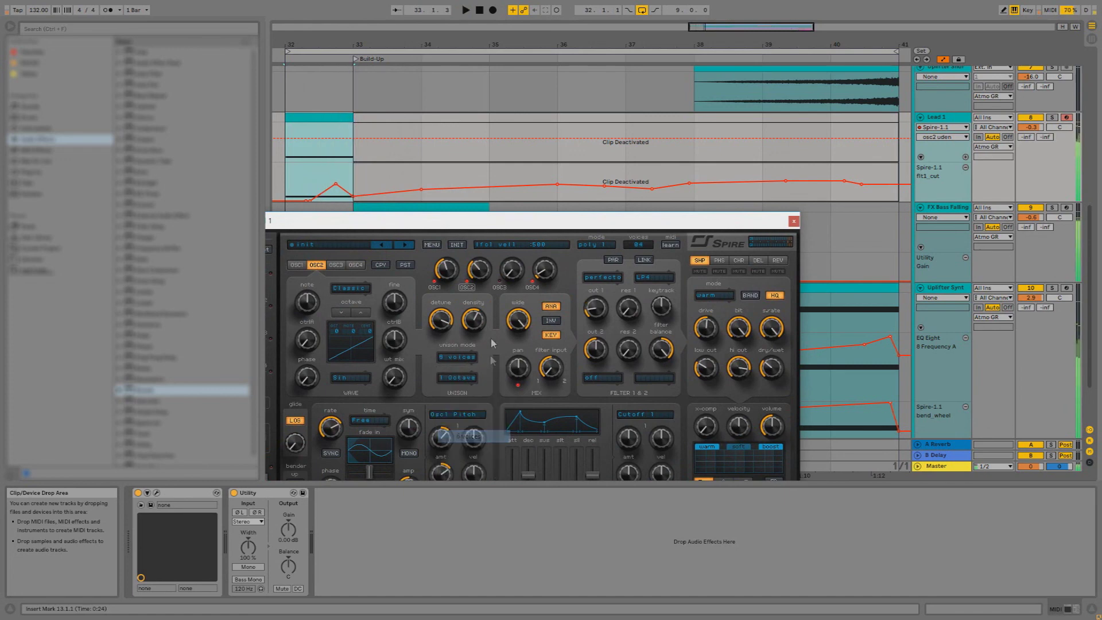
Adjust oscillator 4's mix level in Spire, hide the extra Lead 1 automation lane and close the synth
left_click_drag(571, 251, 576, 253)
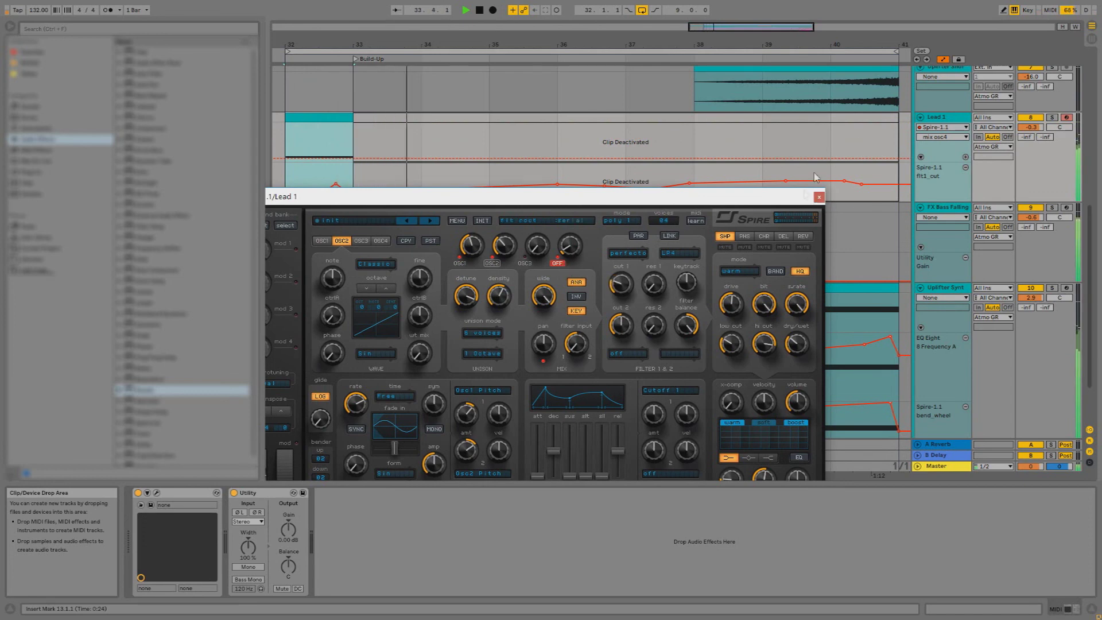
left_click(962, 128)
left_click(947, 127)
left_click(819, 198)
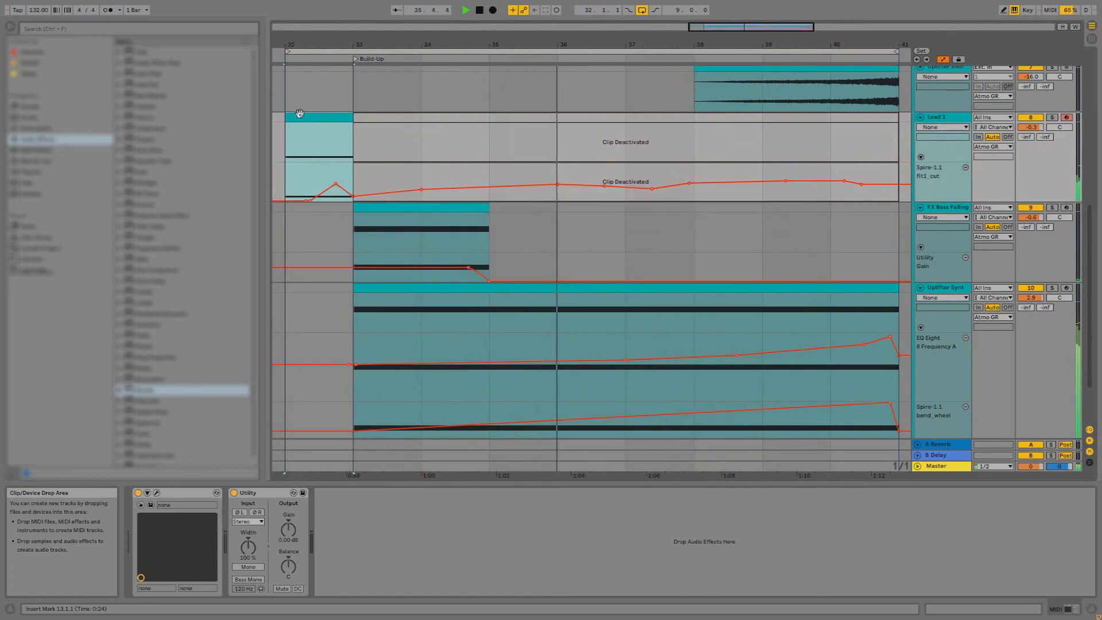
key("space")
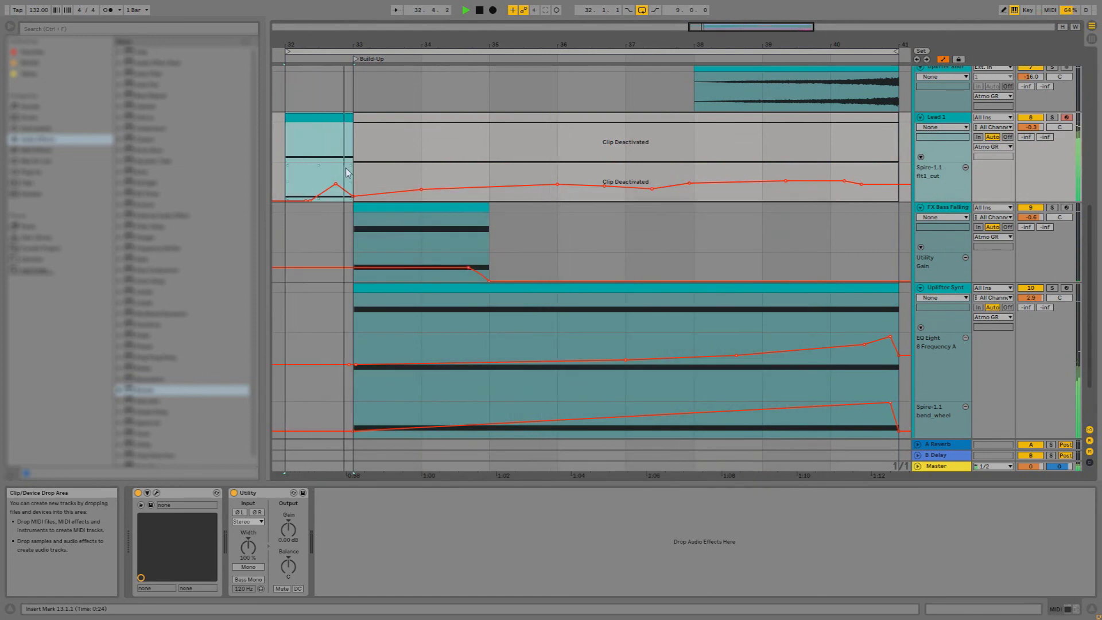
left_click(617, 48)
mouse_move(618, 48)
left_mouse_down()
mouse_move(585, 50)
mouse_move(632, 23)
mouse_move(670, 51)
mouse_move(602, 44)
left_mouse_up()
left_click(605, 133)
right_click(606, 134)
left_click(719, 223)
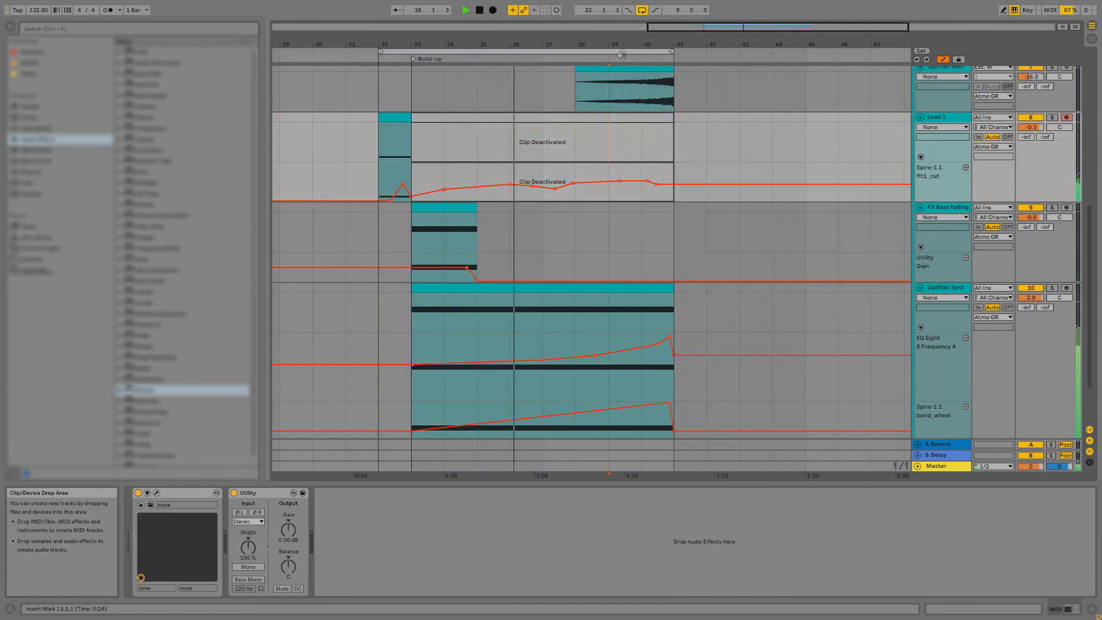
left_click(621, 55)
key("z")
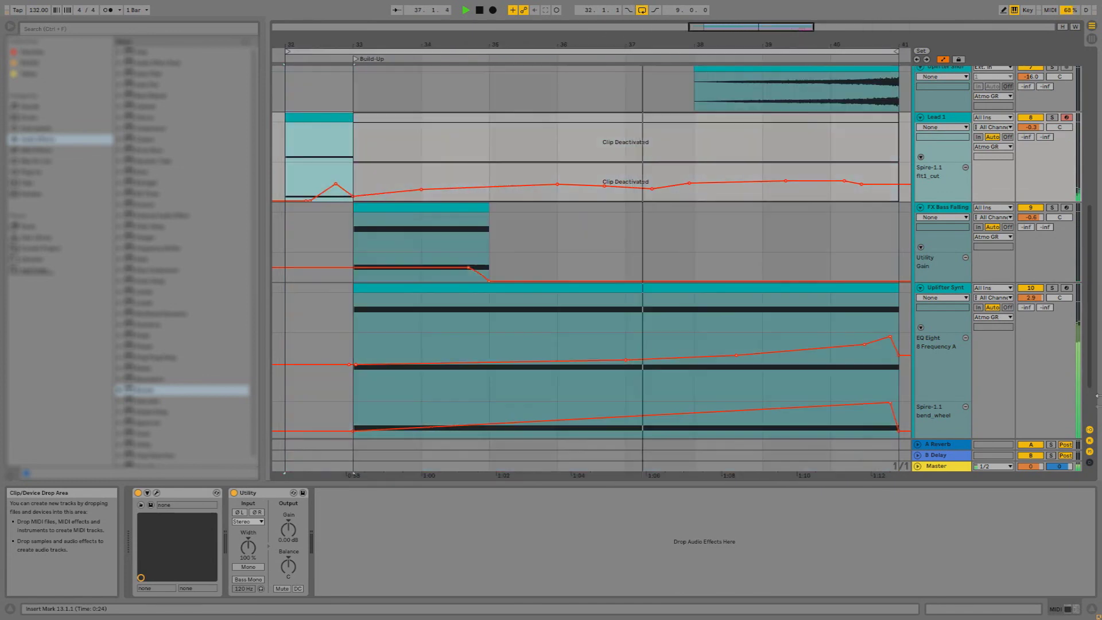
Select the Uplifter Synth clip and set that track's volume to 3.1 dB in the mixer
scroll(829, 275, "up", 2)
scroll(829, 275, "down", 3)
left_click(830, 271)
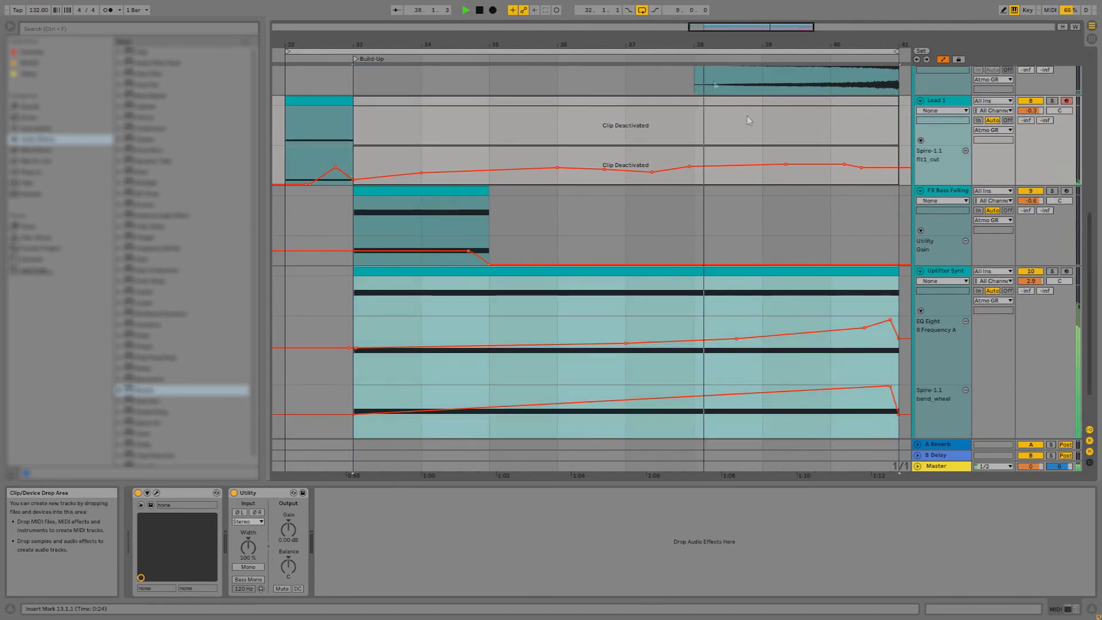
key("Tab")
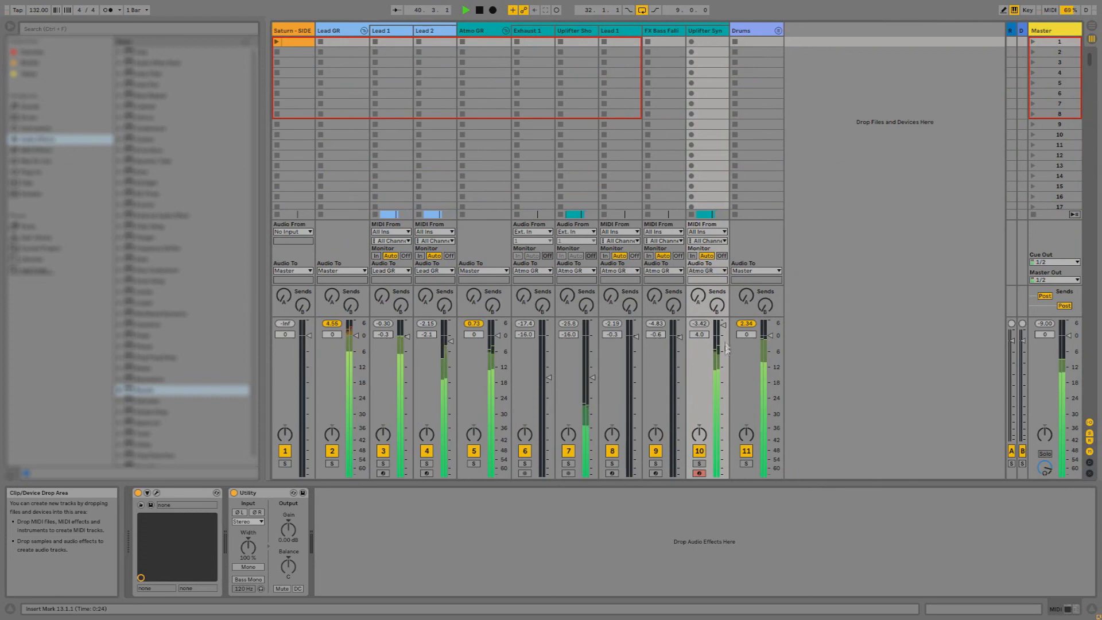
key("Tab")
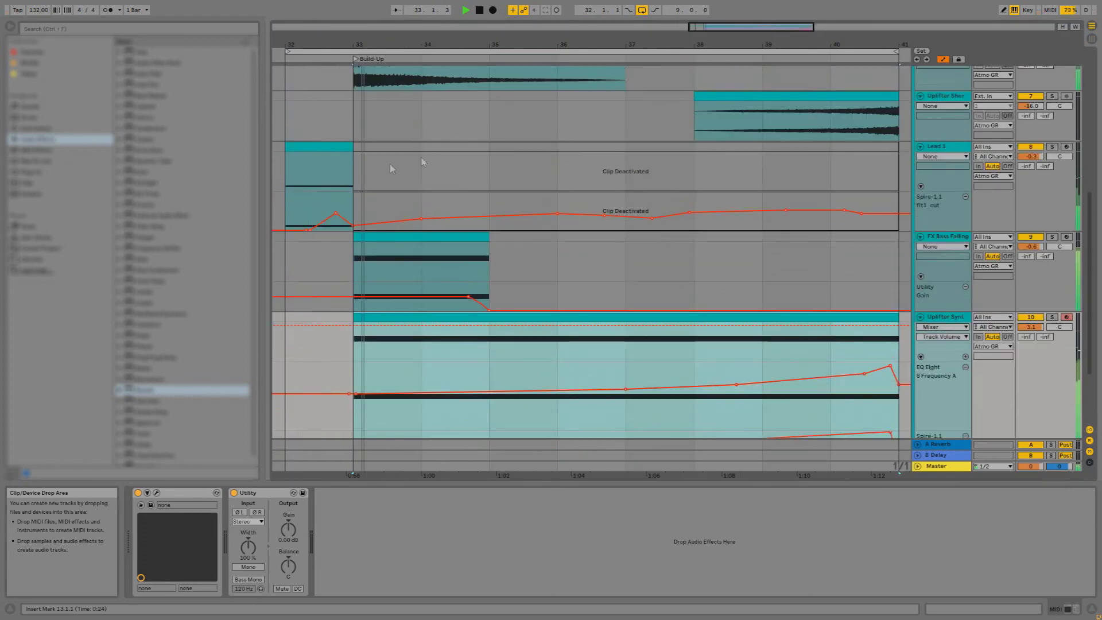
Set the playback loop to the eight bars of the deactivated Lead 1 clip, starting at bar 33
left_click(379, 147)
key("ctrl+l")
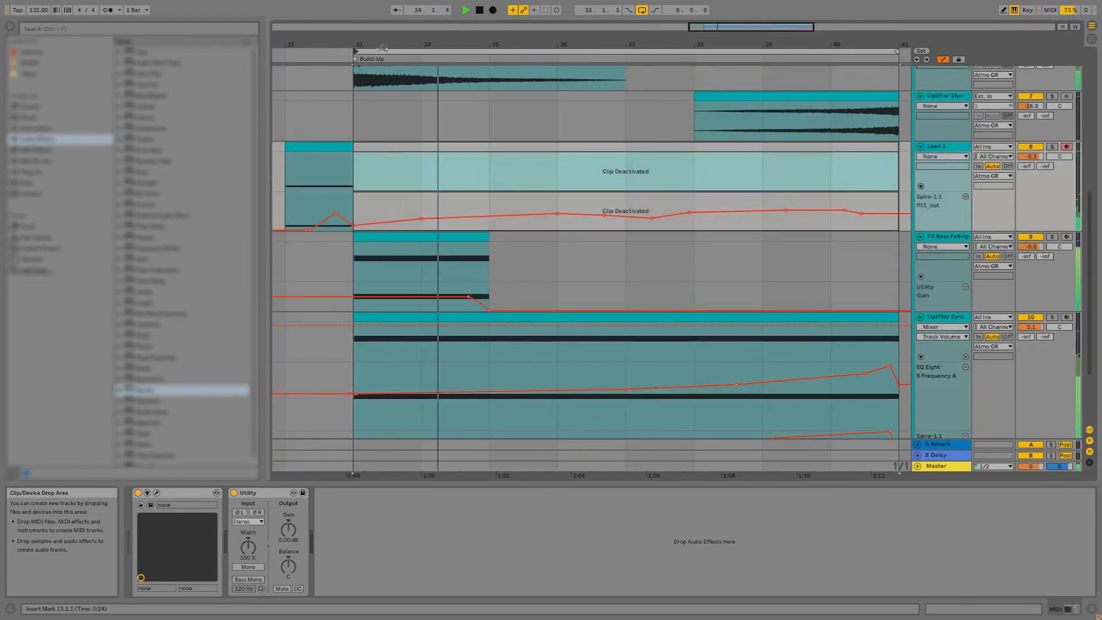
left_click(390, 52)
double_click(390, 44)
Expand the Drums group and insert a new audio track below Fill 3 in the Fill GR group
scroll(921, 402, "down", 3)
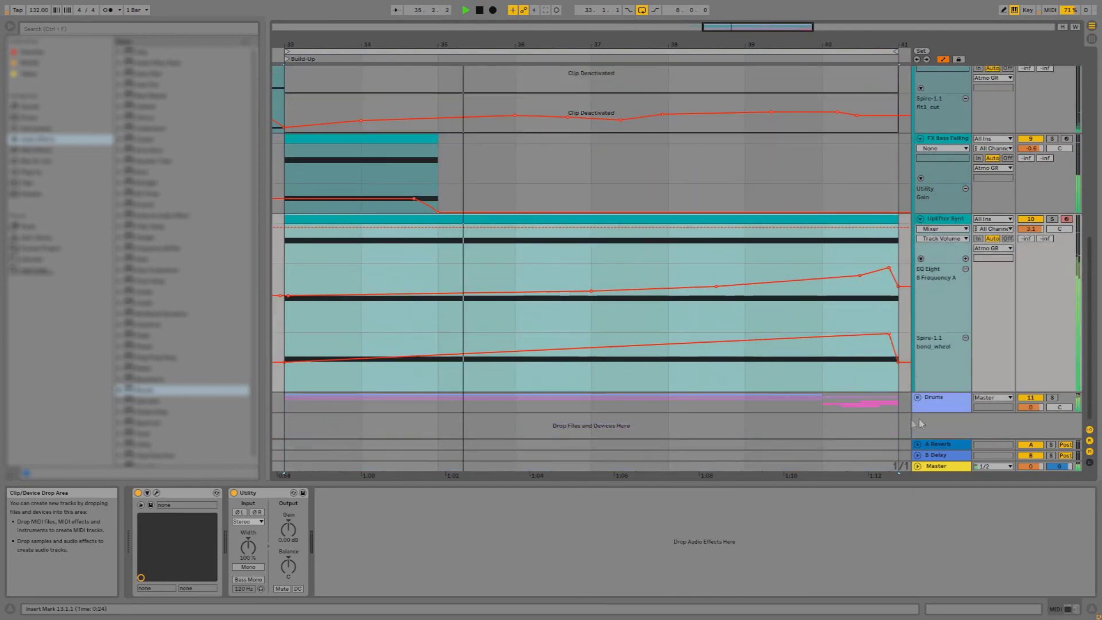
left_click(922, 403)
left_click(918, 398)
scroll(925, 396, "down", 15)
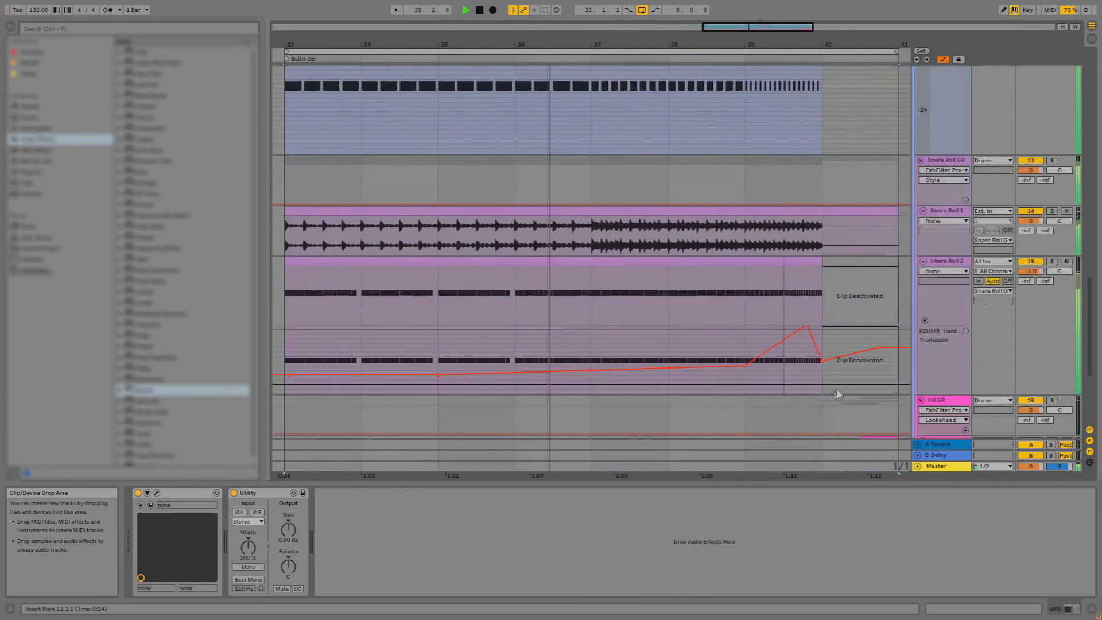
scroll(927, 388, "down", 1)
right_click(946, 369)
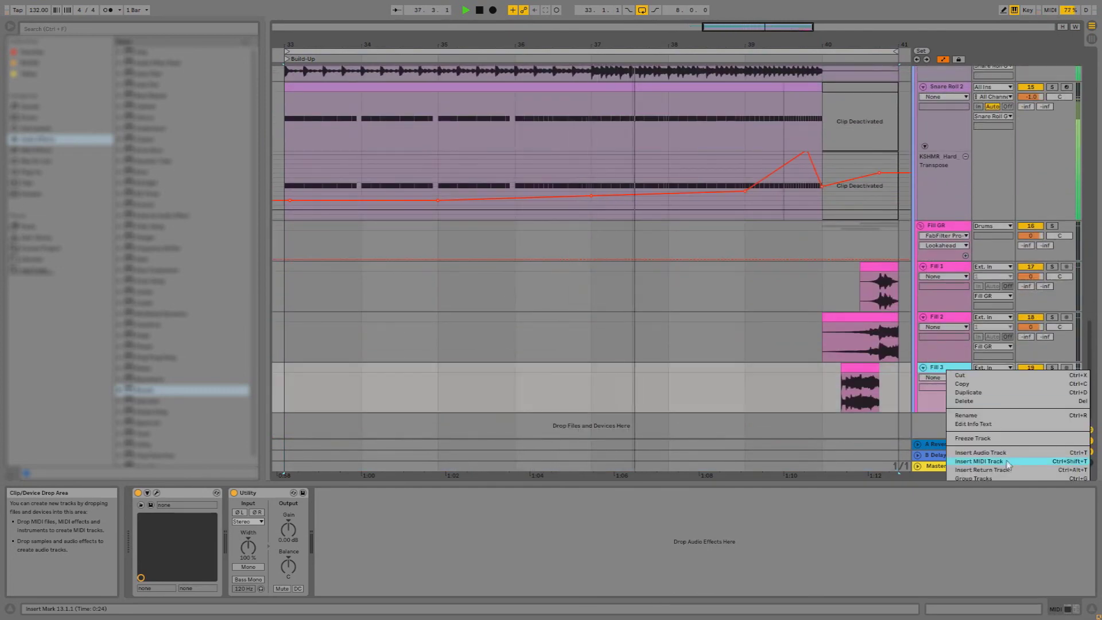
key("Escape")
key("ctrl+t")
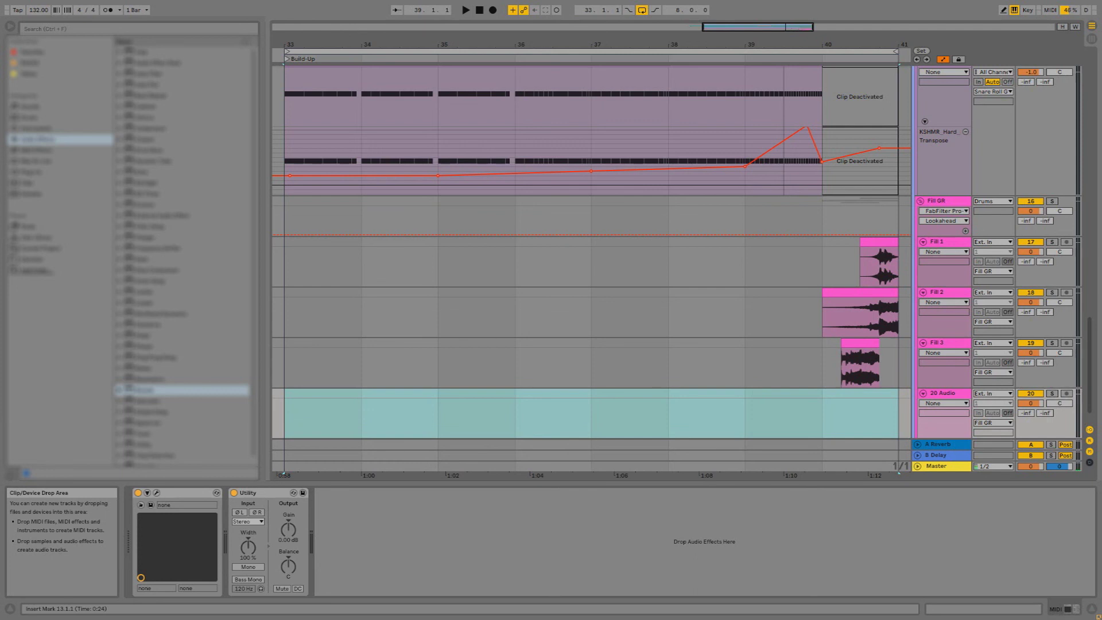
Place the KSHMR Short Drum Fill sample at bar 40 on the new audio track and clear its clip name
left_click_drag(747, 418, 829, 418)
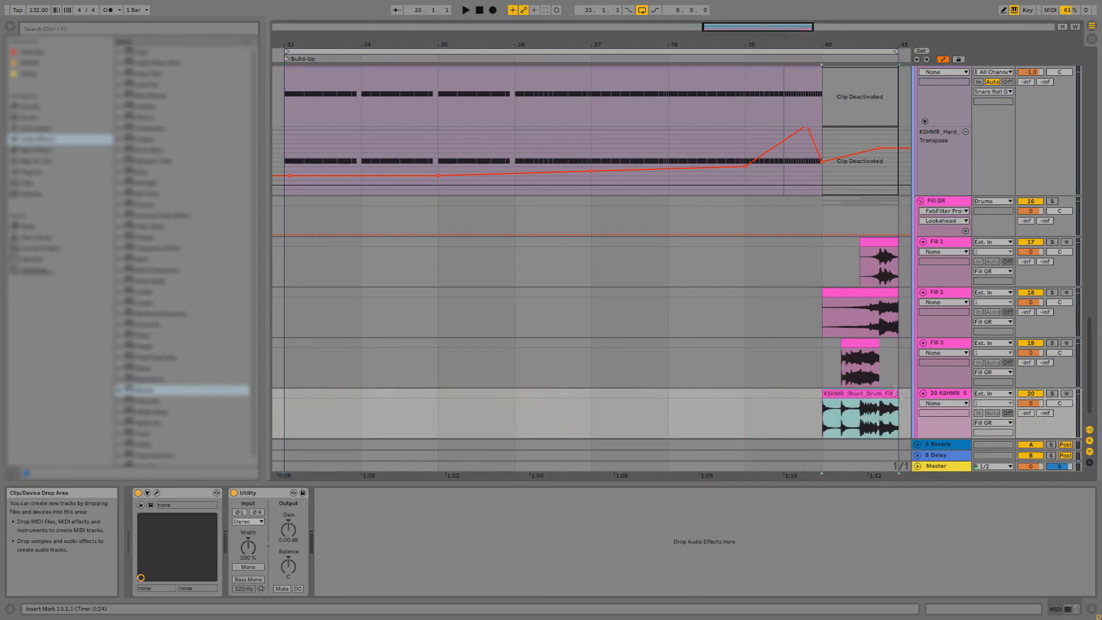
right_click(875, 403)
left_click(899, 402)
right_click(882, 425)
key("Escape")
Try trimming the new drum fill clip to the first half of bar 40 and audition it with the build-up
left_click_drag(898, 398, 861, 397)
left_click(779, 405)
key("space")
left_click(840, 397)
left_click(784, 409)
left_click_drag(827, 60, 617, 113)
key("space")
key("space")
left_click(723, 395)
scroll(752, 396, "up", 2)
scroll(764, 396, "down", 3)
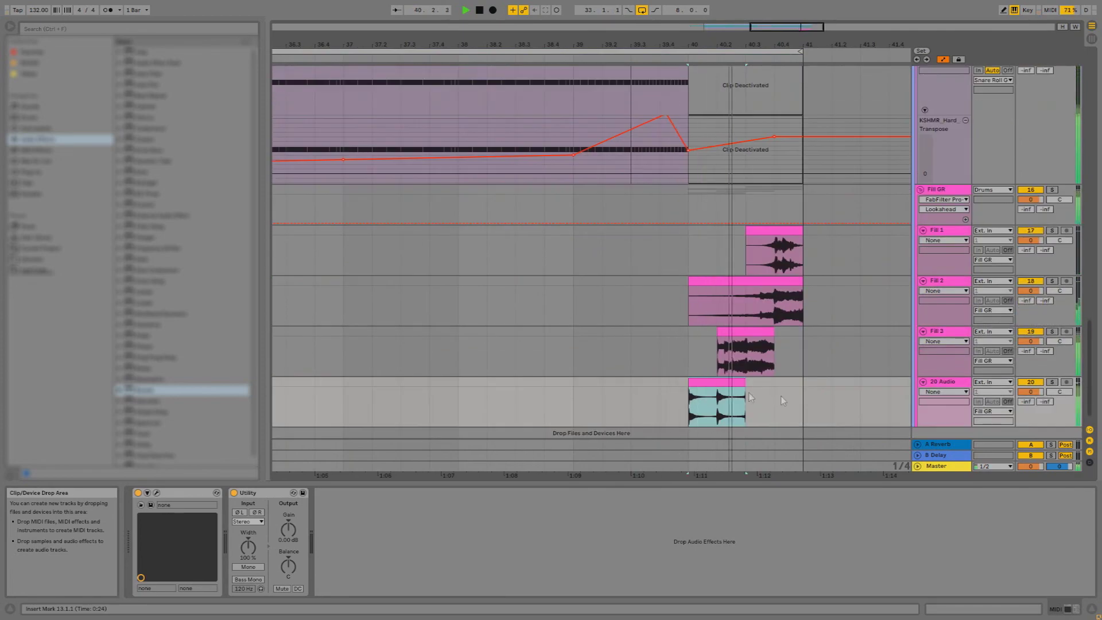
Raise the new drum fill track's volume to 2.3 dB in the mixer during playback
key("Tab")
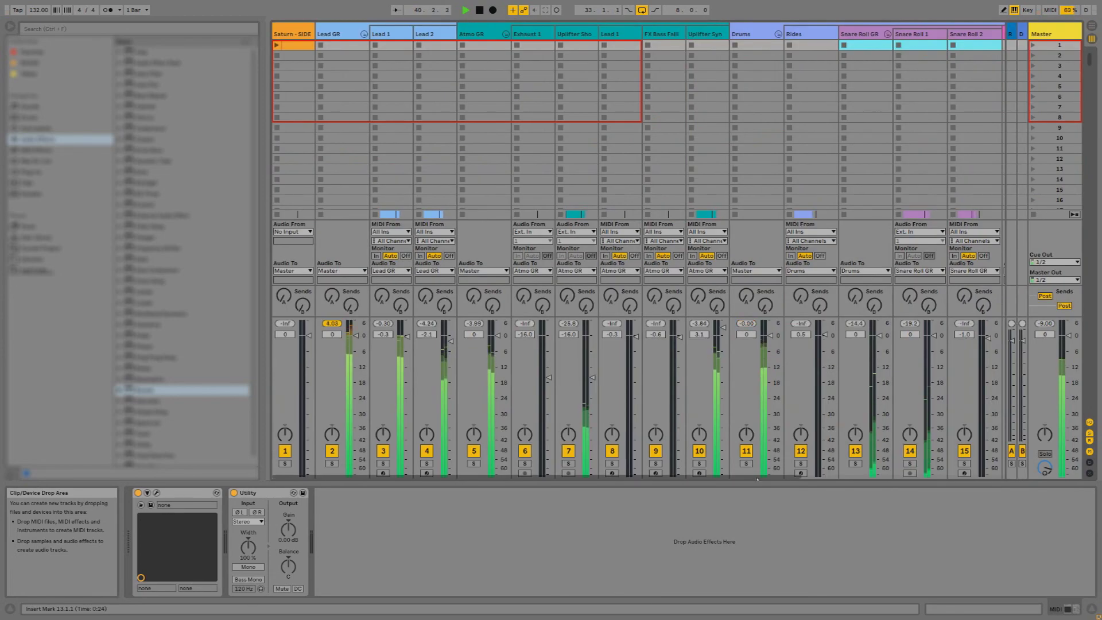
left_click_drag(759, 478, 985, 477)
left_click(927, 318)
left_click_drag(949, 339, 950, 325)
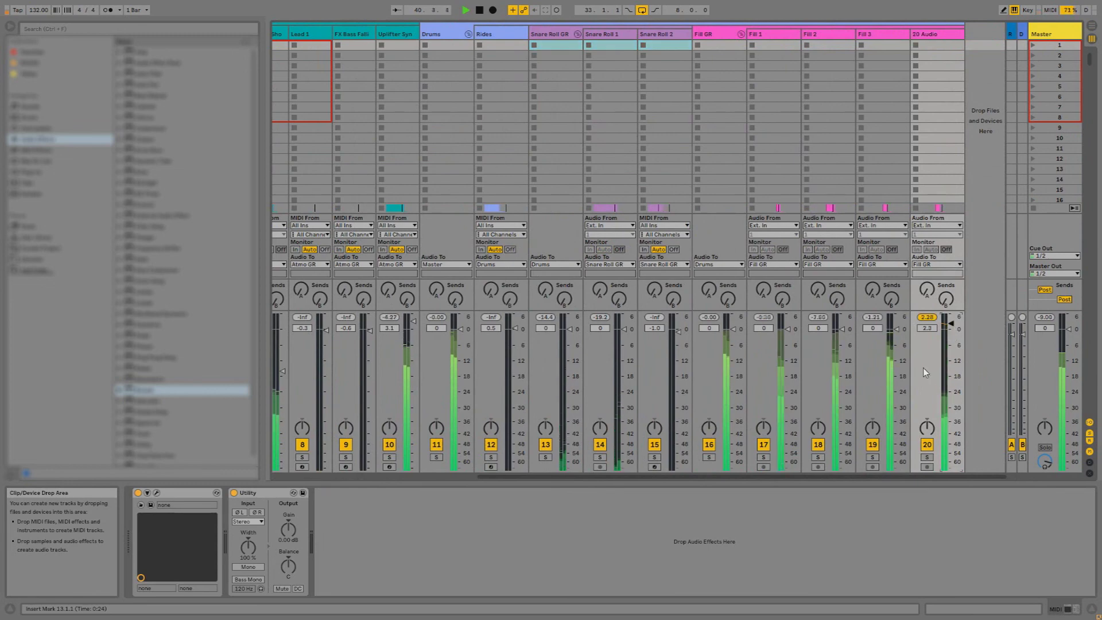
key("Tab")
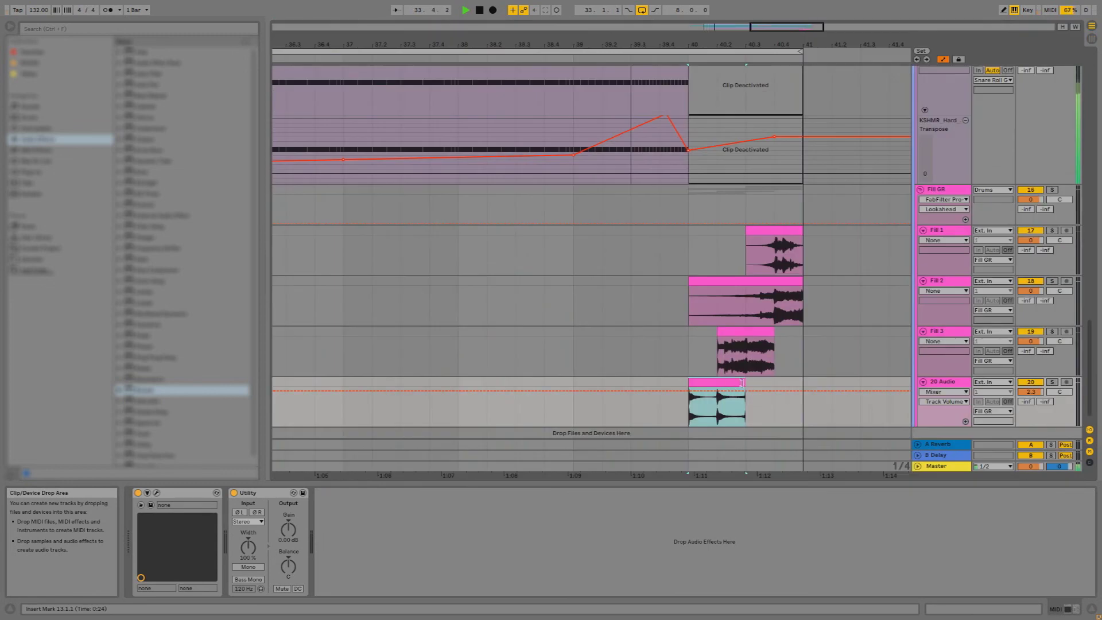
Extend the new drum fill clip's end to bar 41 and audition the fills with the Fill GR group soloed
left_click_drag(741, 383, 802, 383)
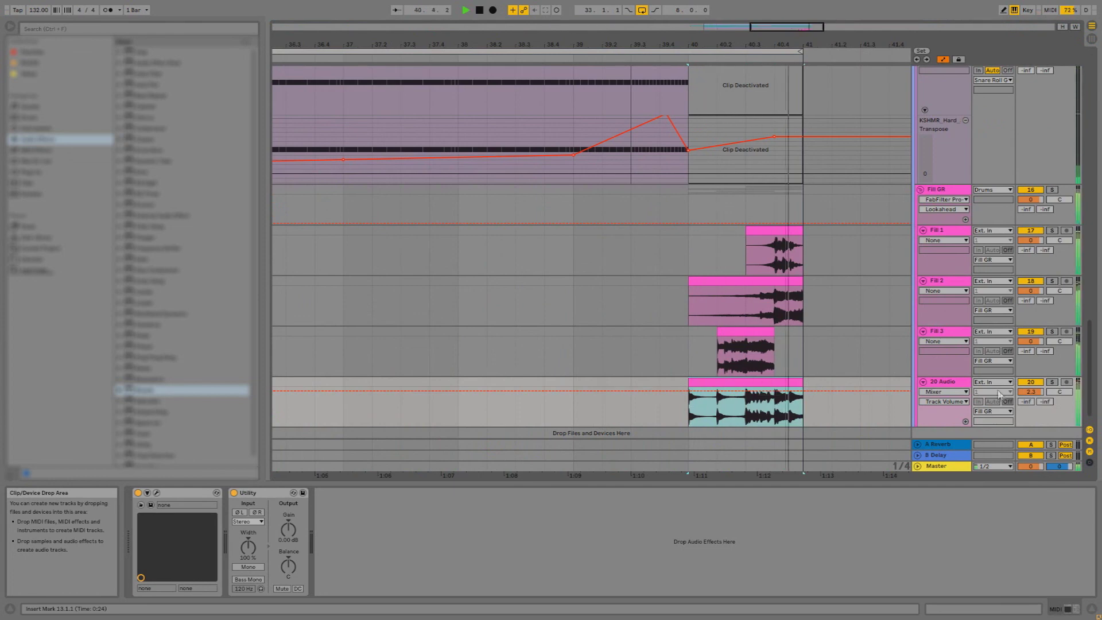
key("space")
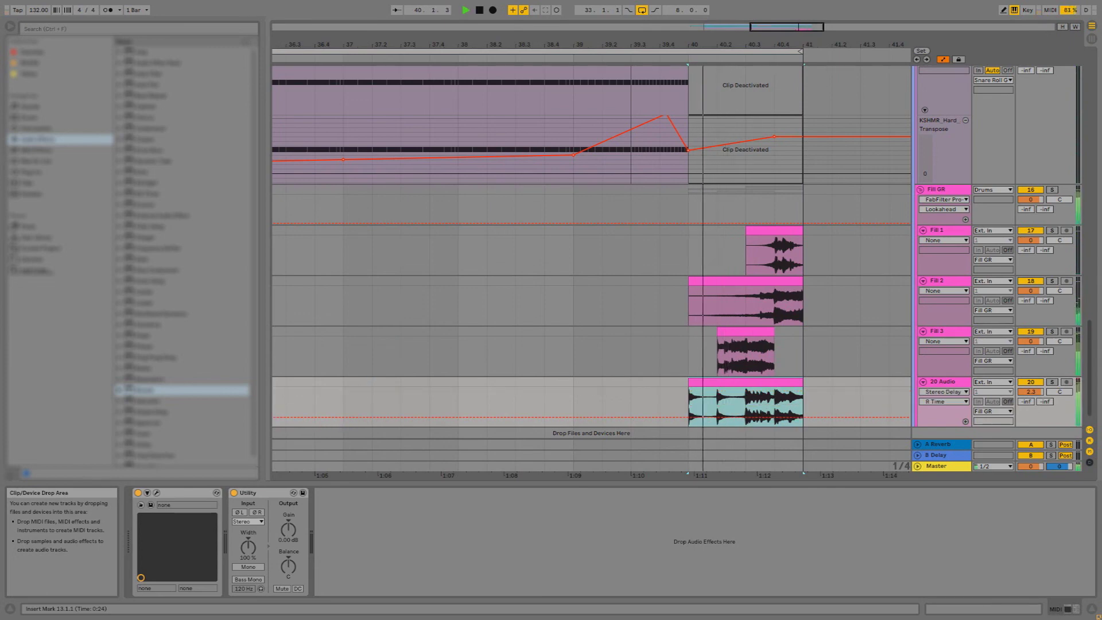
left_click(1053, 190)
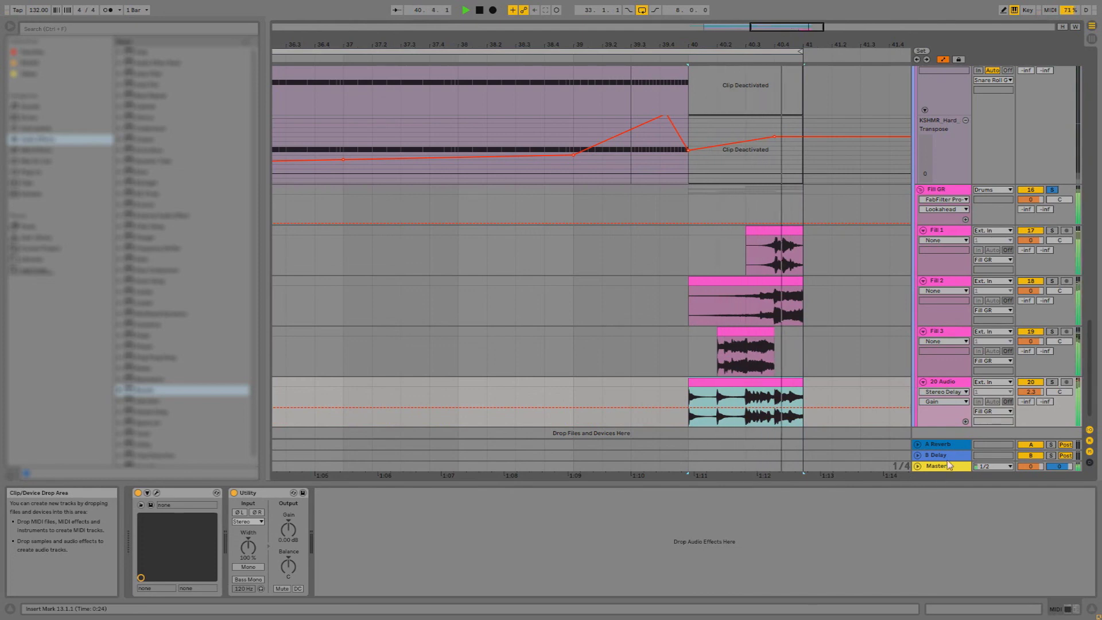
left_click(847, 469)
left_click(707, 247)
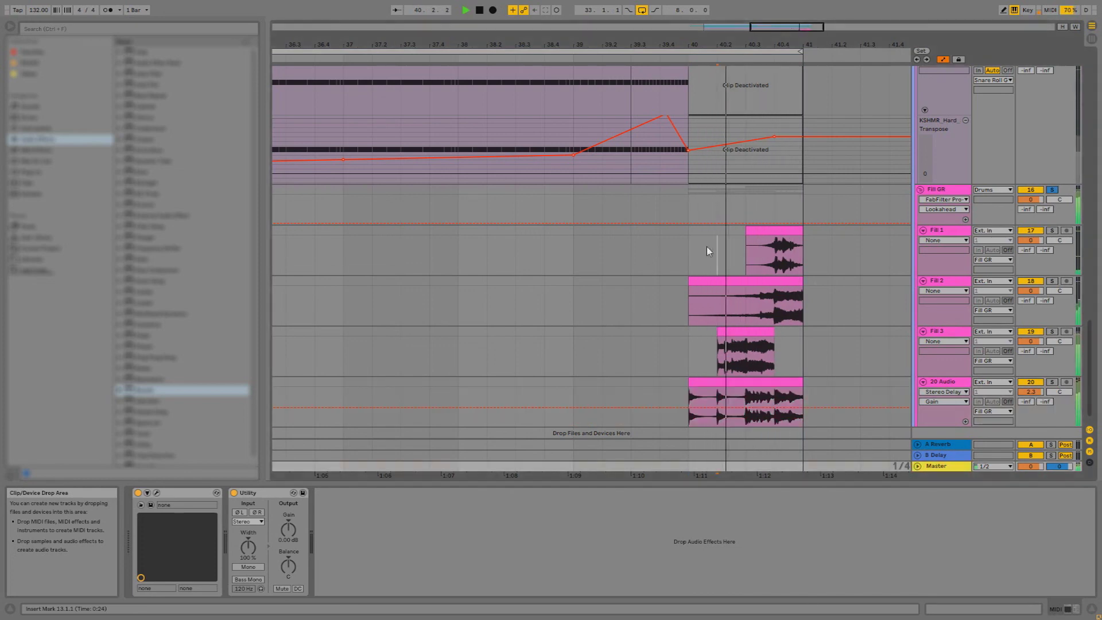
key("space")
Rename the new audio track as Fill 4 and show the fill tracks' mixer levels during playback
left_click(951, 332)
left_click(964, 379)
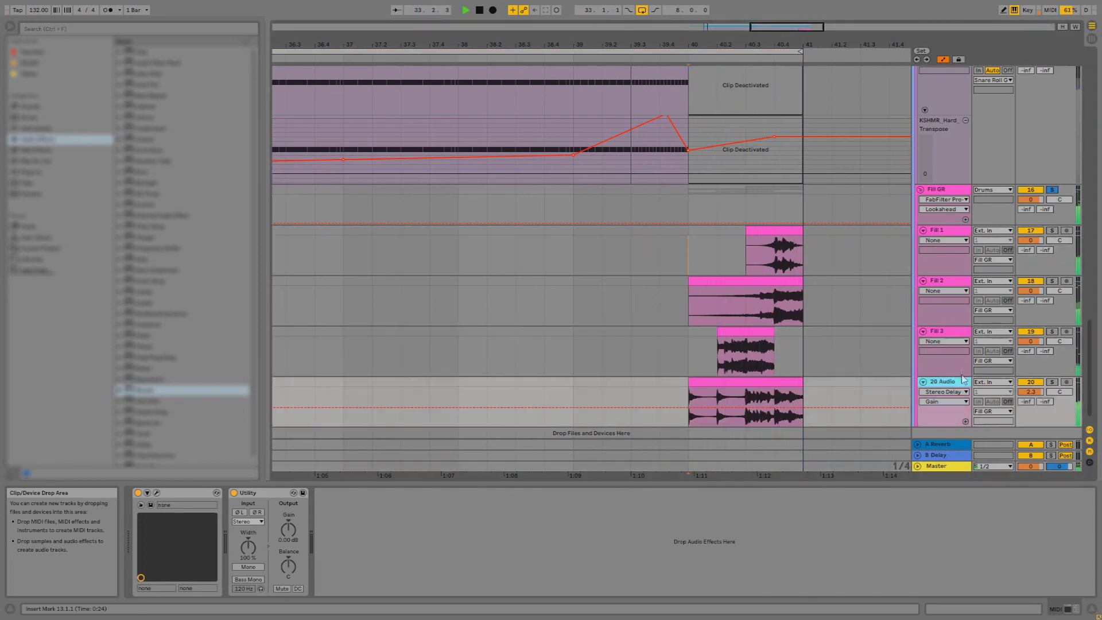
key("space")
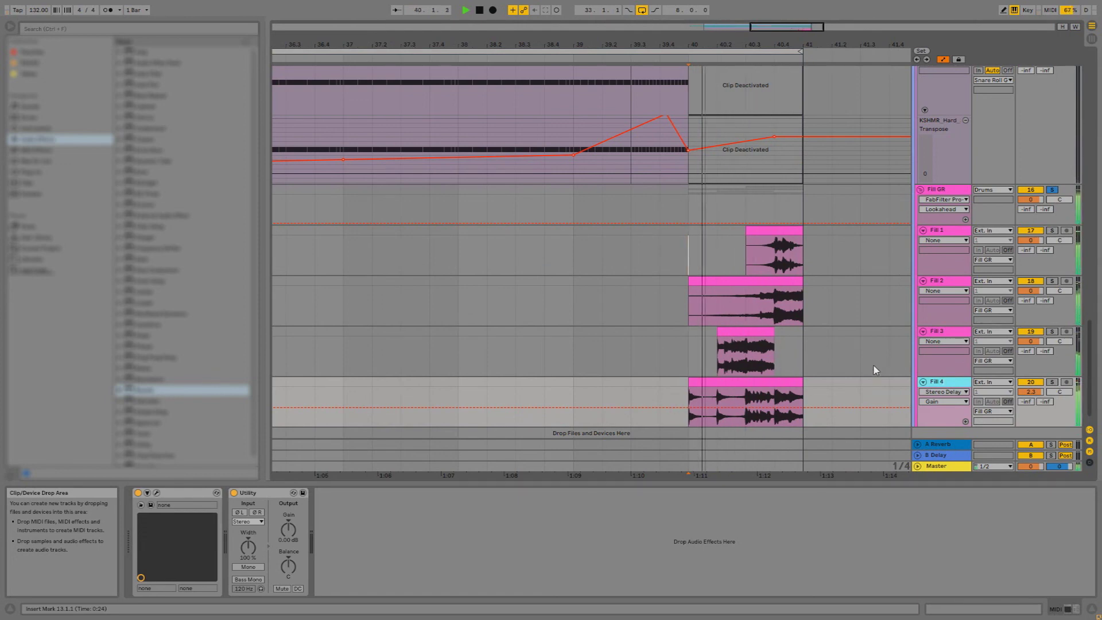
key("Tab")
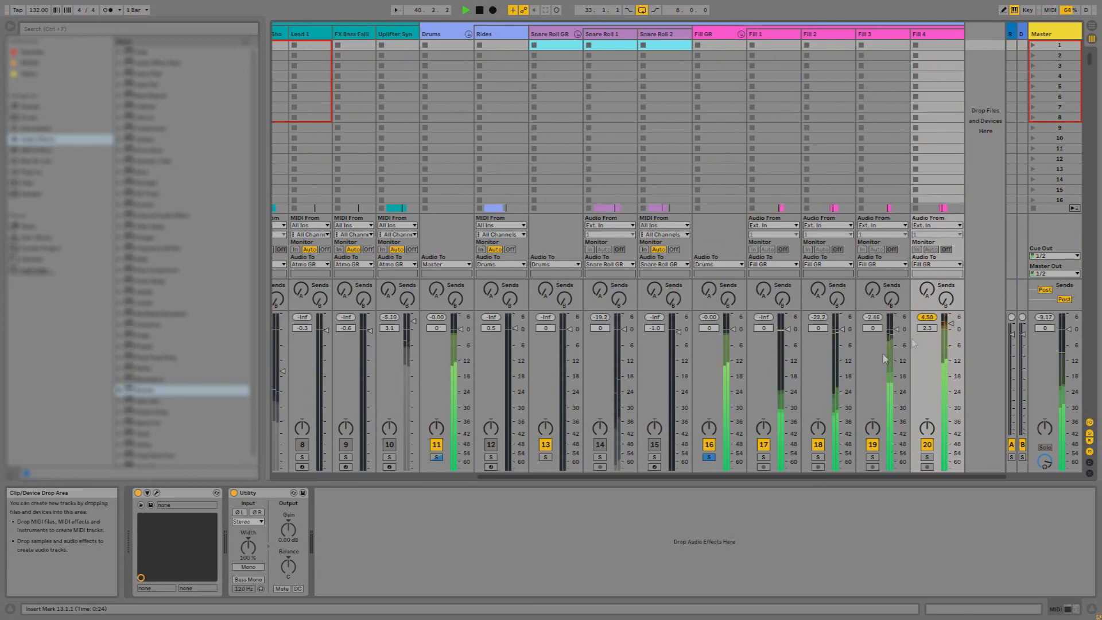
Select the Fill GR group in the arrangement and audition its soloed fills over bar 40
key("Tab")
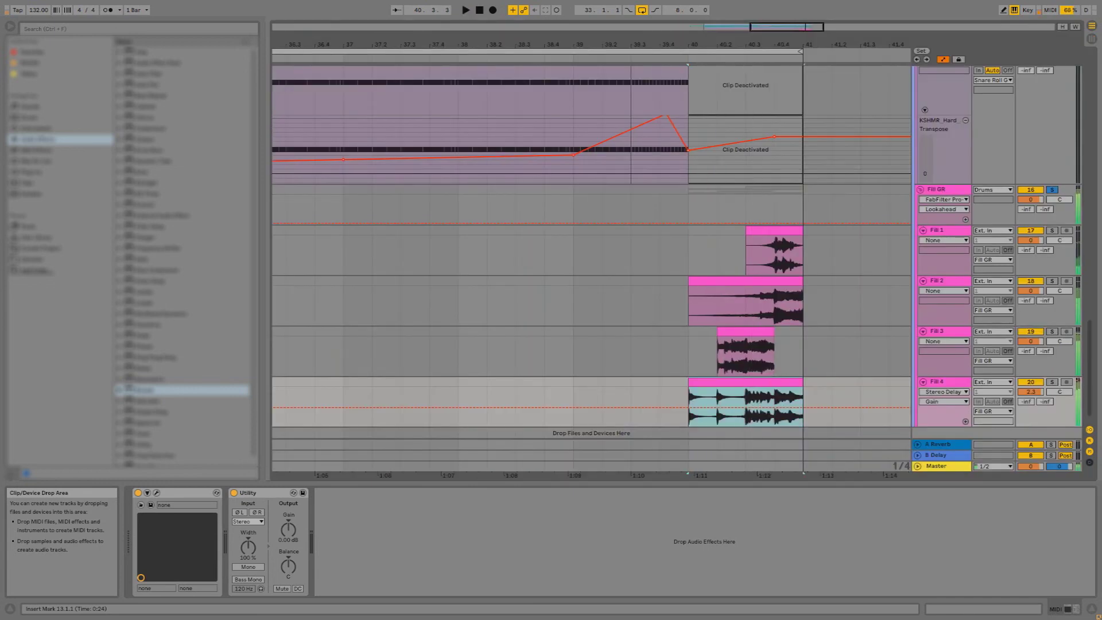
left_click(865, 195)
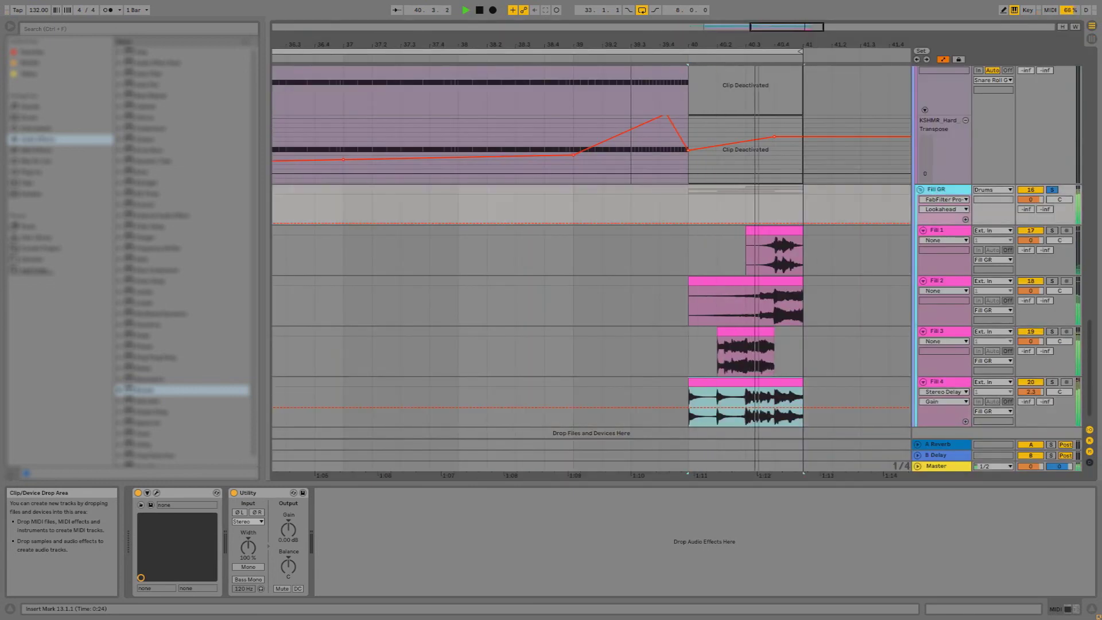
key("space")
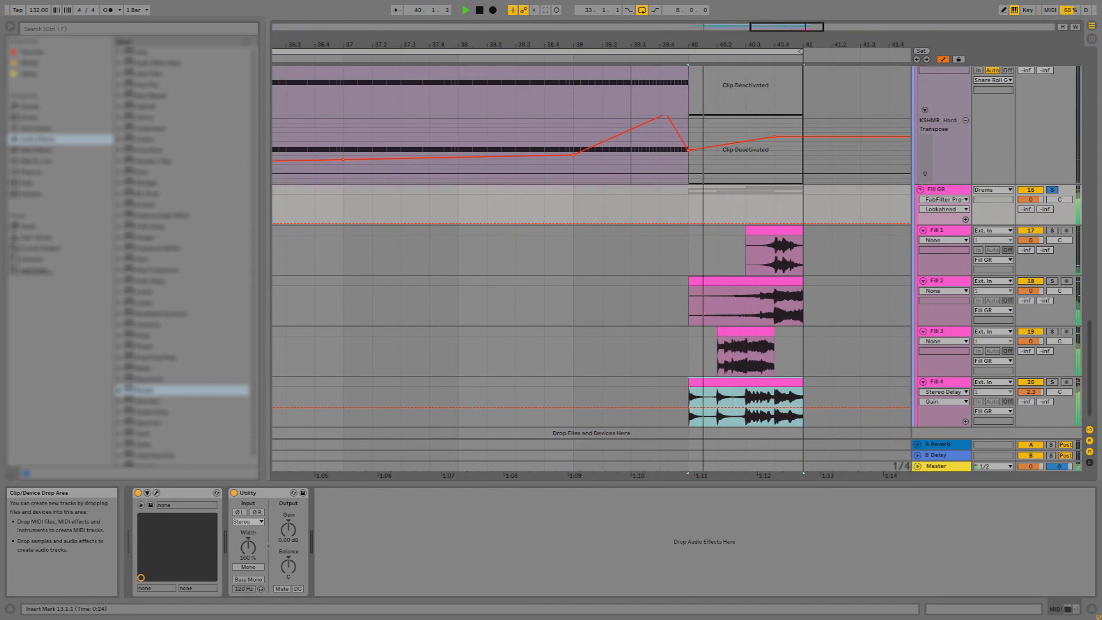
key("space")
key("space")
Shape the Fill GR group's EQ Eight with a low cut below about 100 Hz and gentle mid and high boosts
key("ctrl+l")
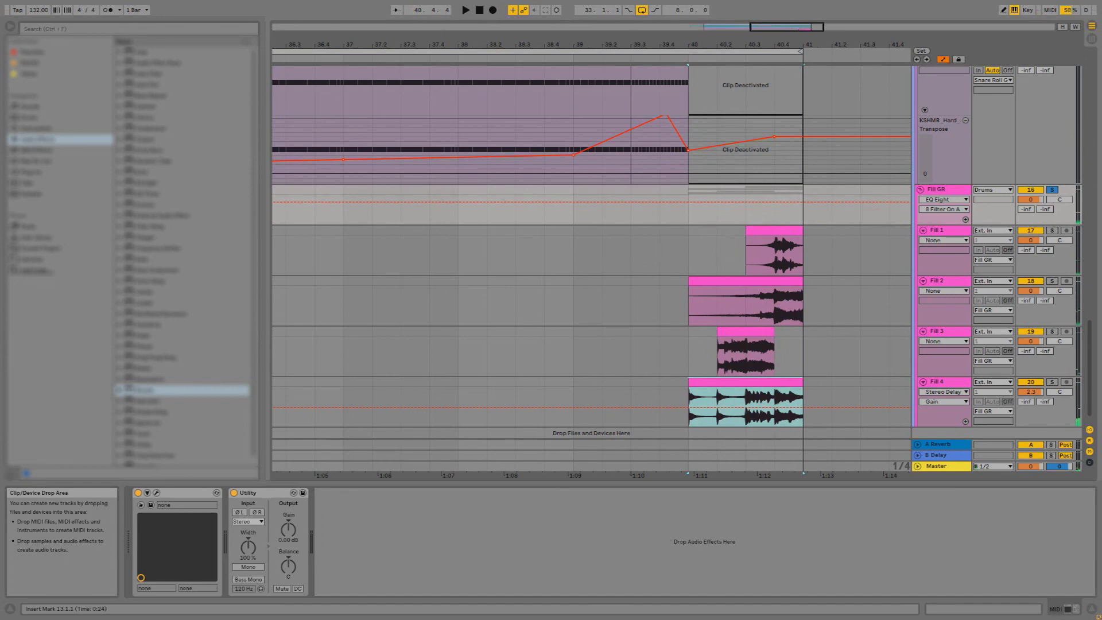
key("ctrl+z")
key("ctrl+z")
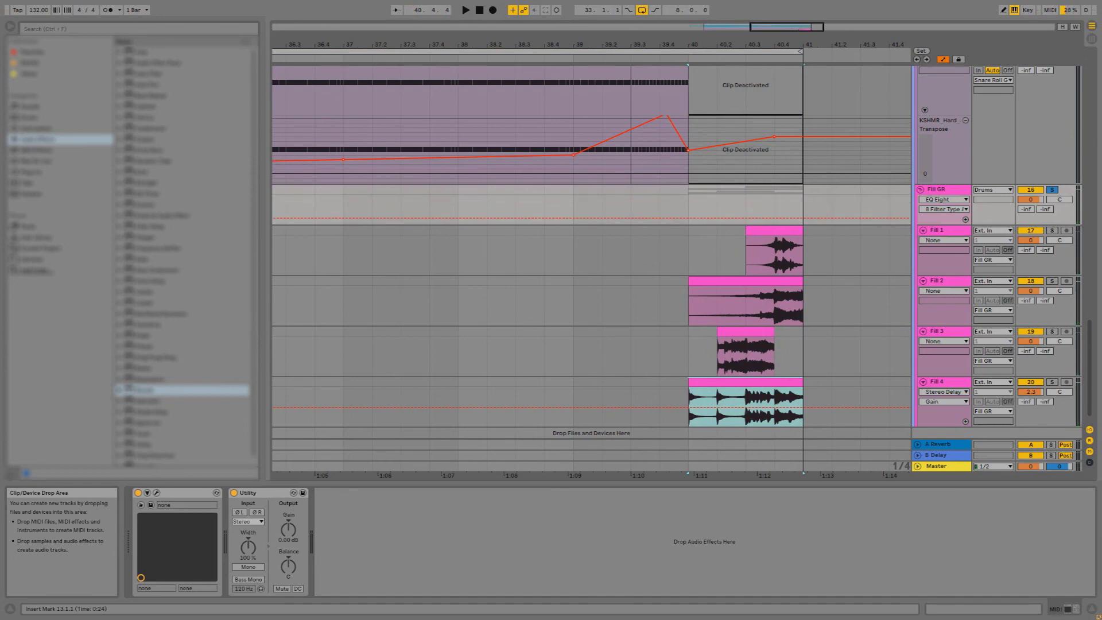
key("ctrl+z")
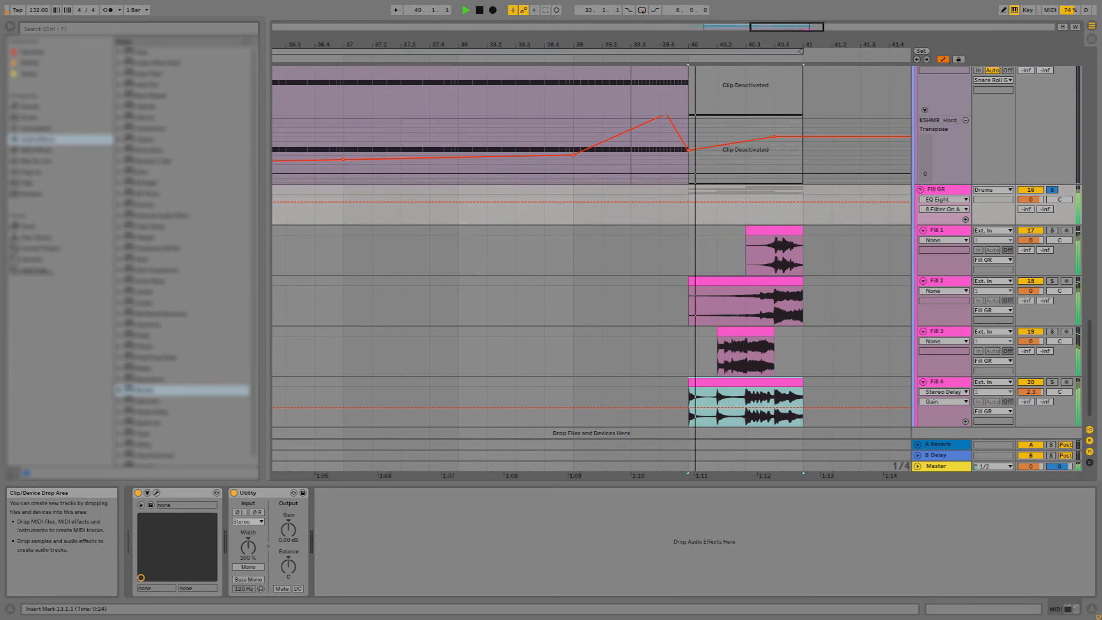
left_click(147, 493)
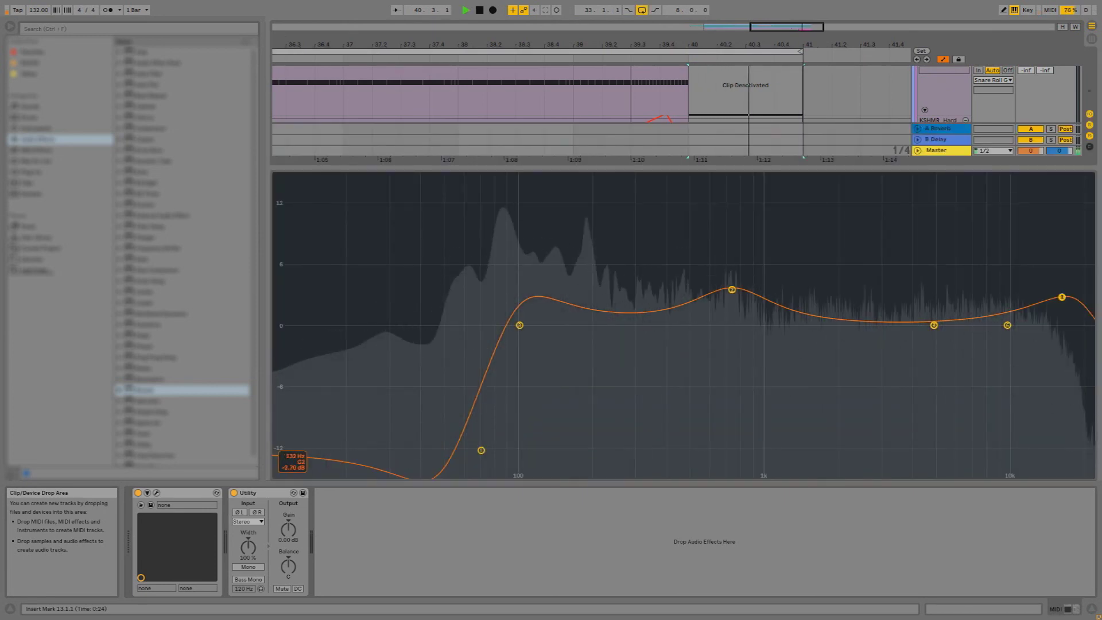
Compare the soloed fills with the Fill GR group's EQ Eight bypassed and re-enabled
key("ctrl+l")
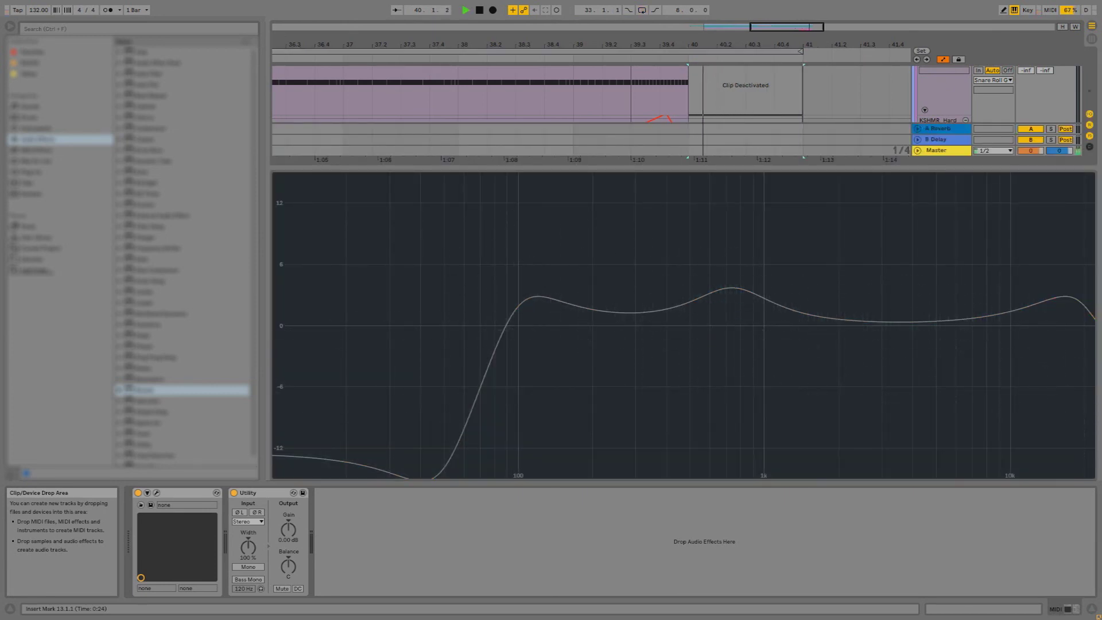
key("ctrl+l")
key("space")
key("space")
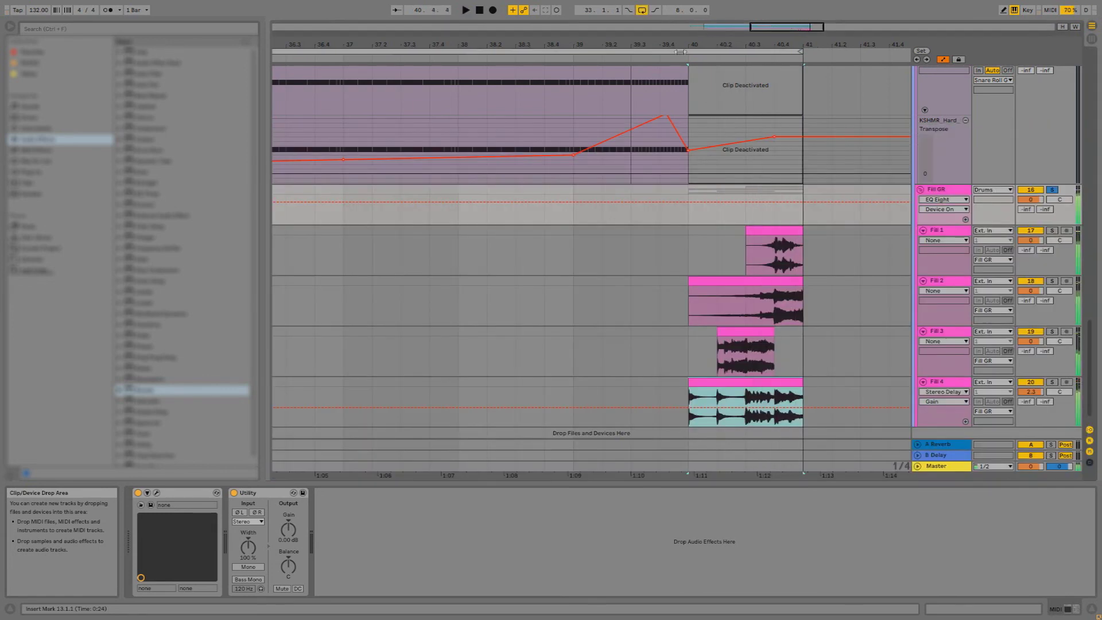
key("space")
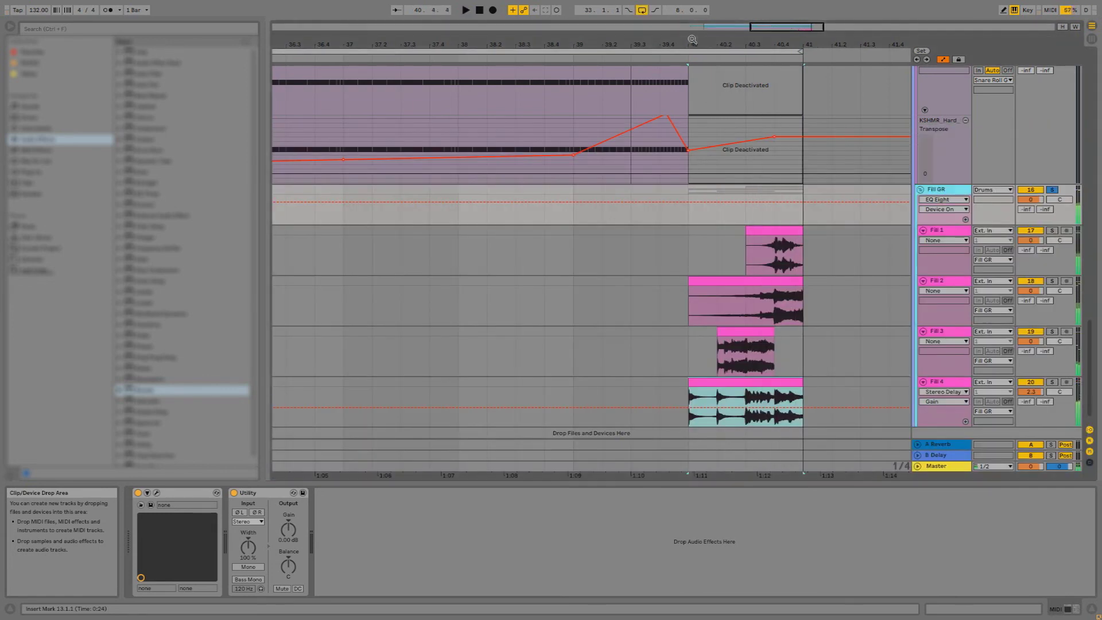
Unsolo the Fill GR group and audition the whole build-up across bars 33 to 41
double_click(693, 41)
left_click(1052, 191)
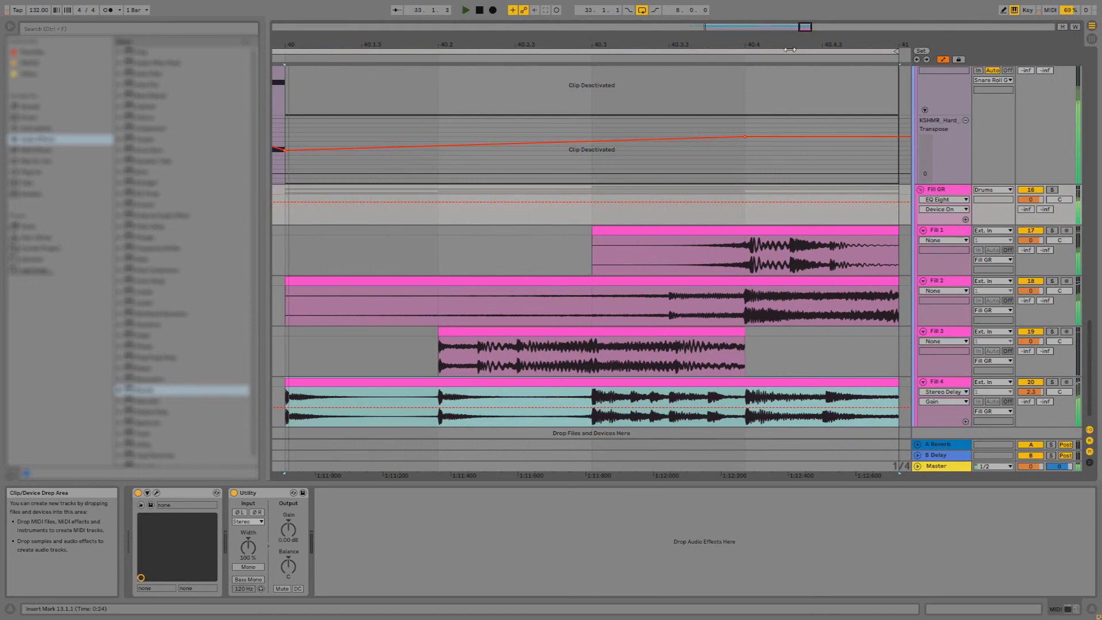
double_click(790, 50)
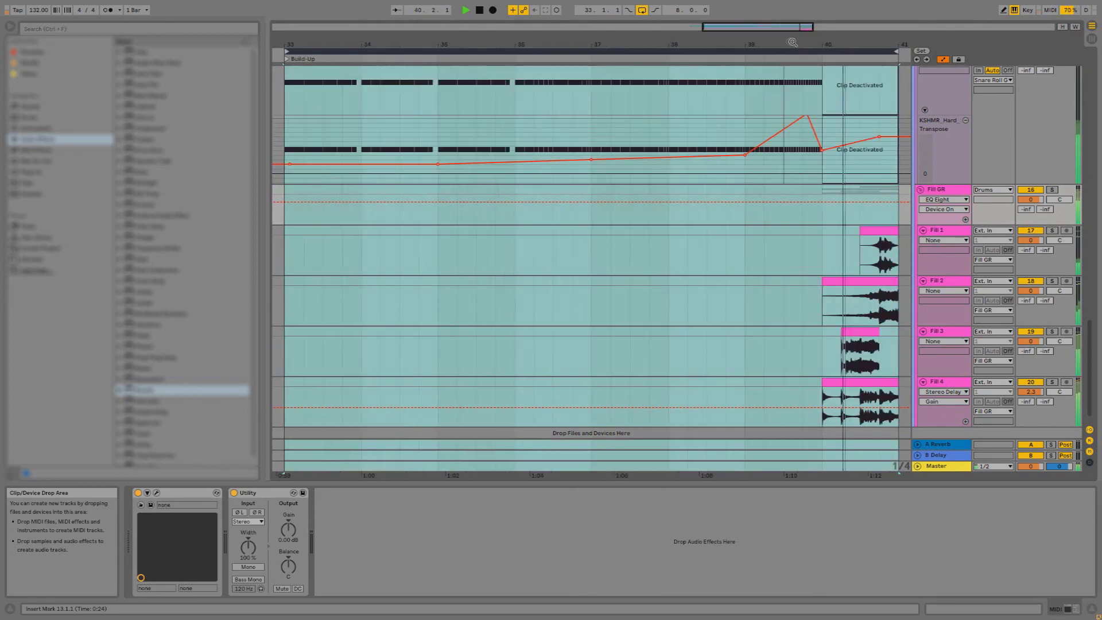
left_click(936, 465)
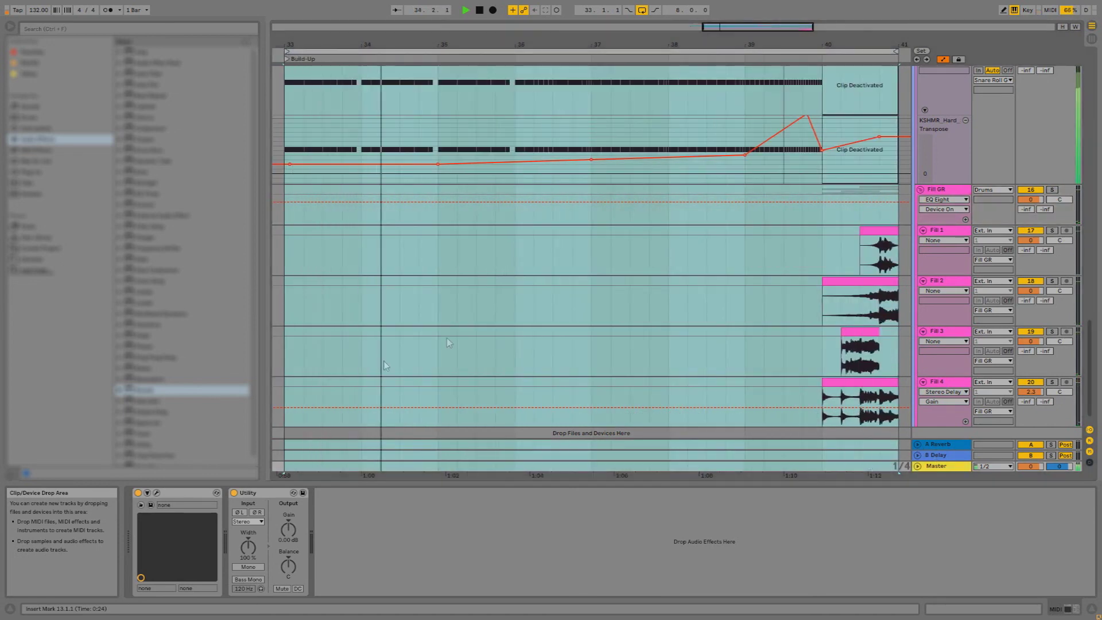
Set the arrangement grid to 1 bar and hide the Fill 4 track's Stereo Delay automation
right_click(453, 333)
left_click(566, 439)
left_click(944, 392)
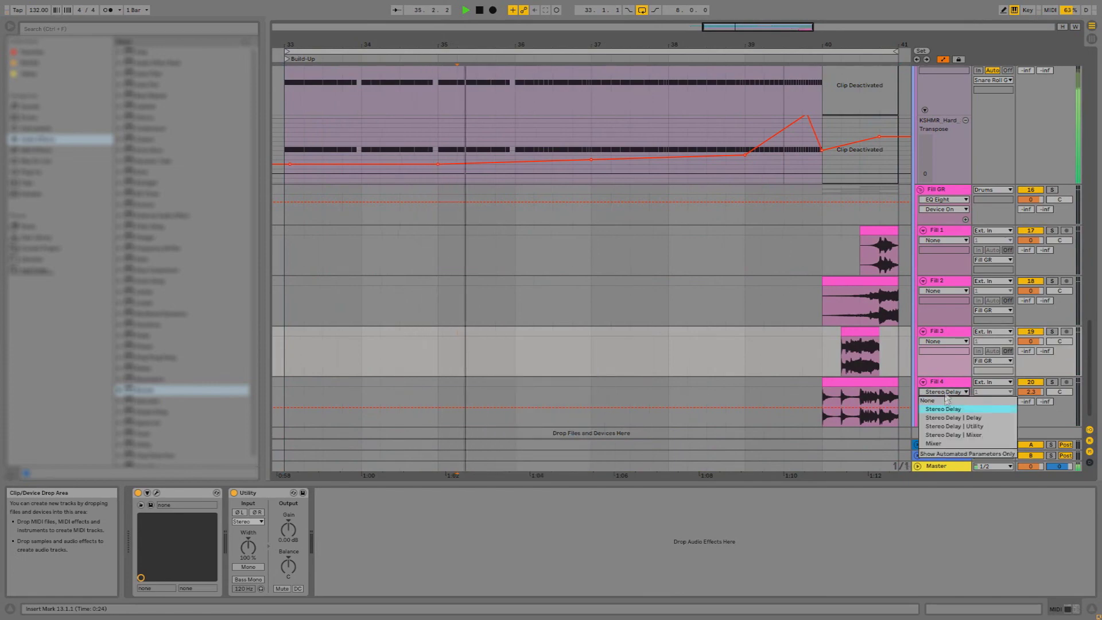
left_click(946, 401)
Review the mixer levels from the lead group through the fill tracks while the build-up plays
scroll(803, 315, "up", 10)
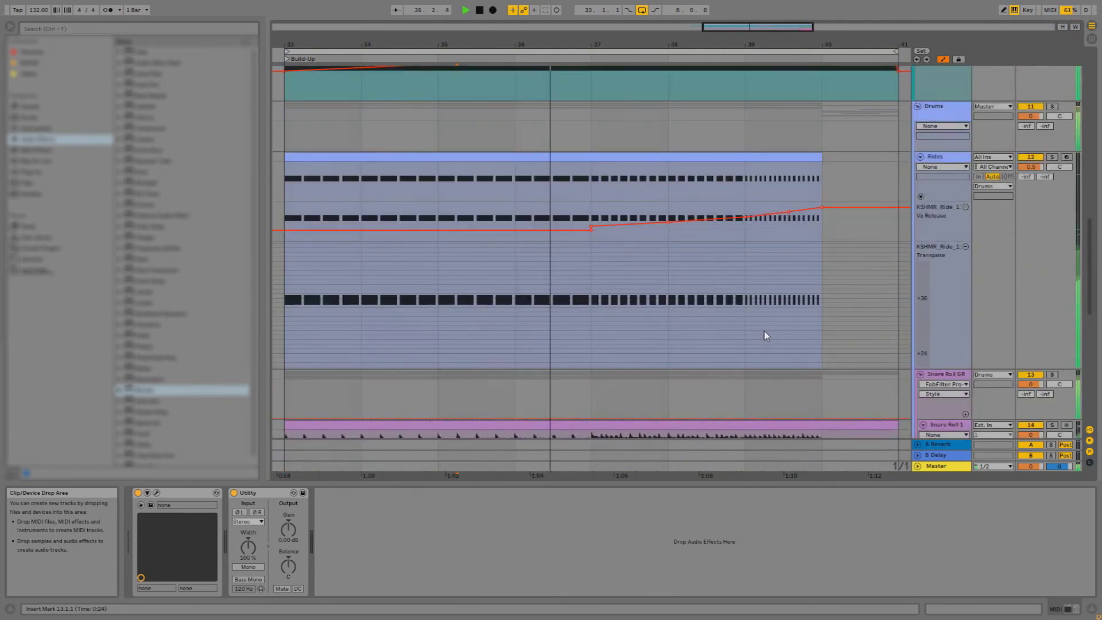
scroll(755, 332, "up", 7)
left_click_drag(694, 45, 696, 3)
key("Tab")
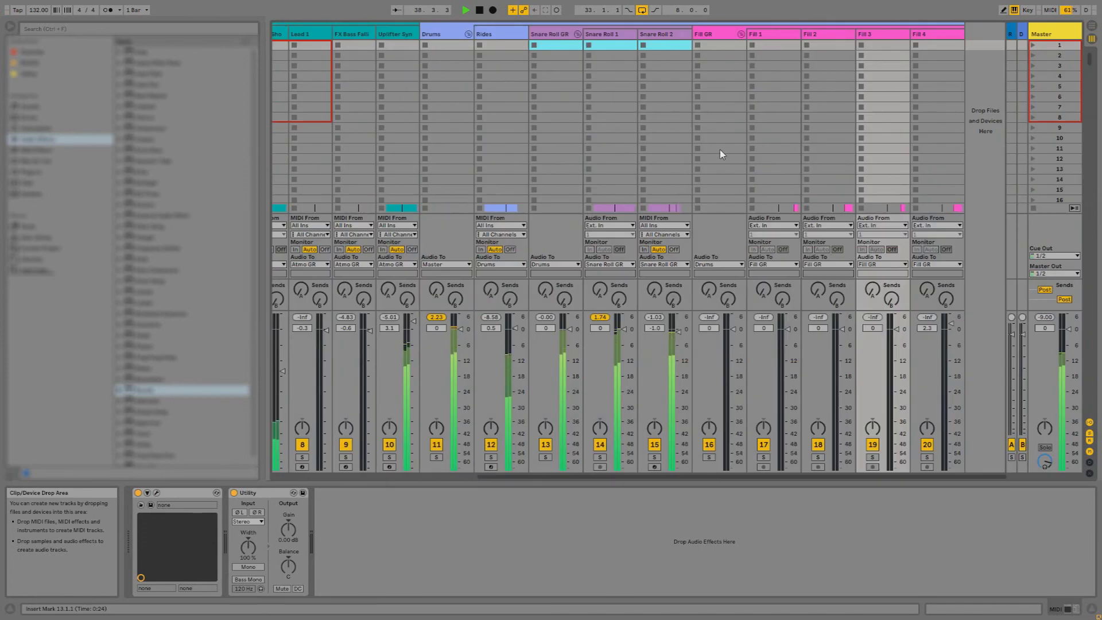
scroll(660, 468, "left", 7)
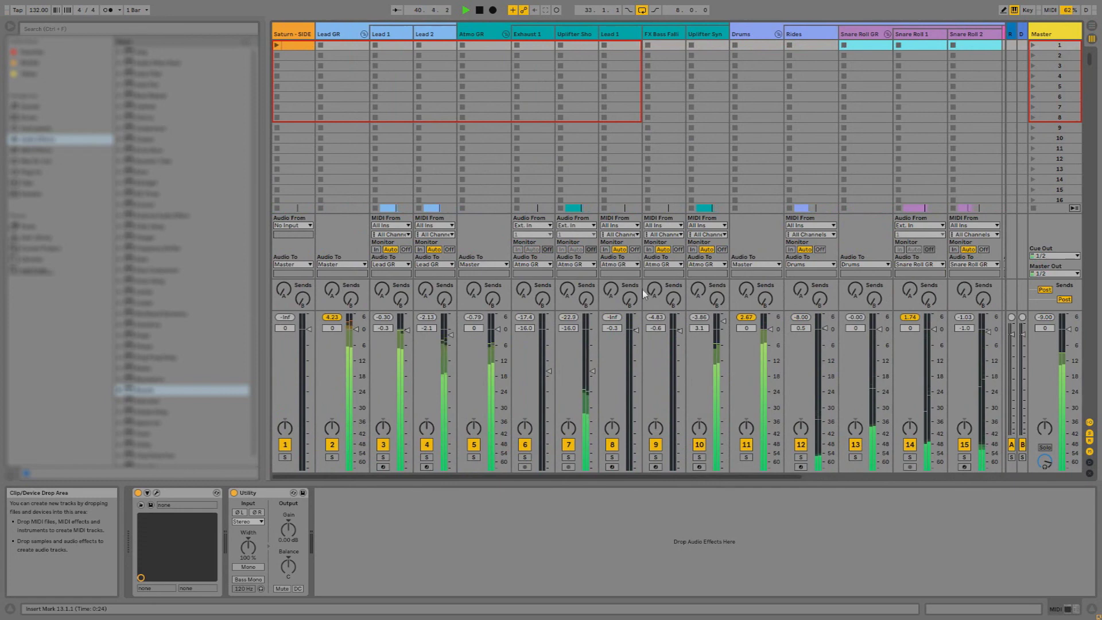
scroll(643, 288, "right", 7)
Lower the Fill 4 track's volume to 1.0 dB in the mixer
left_click(940, 44)
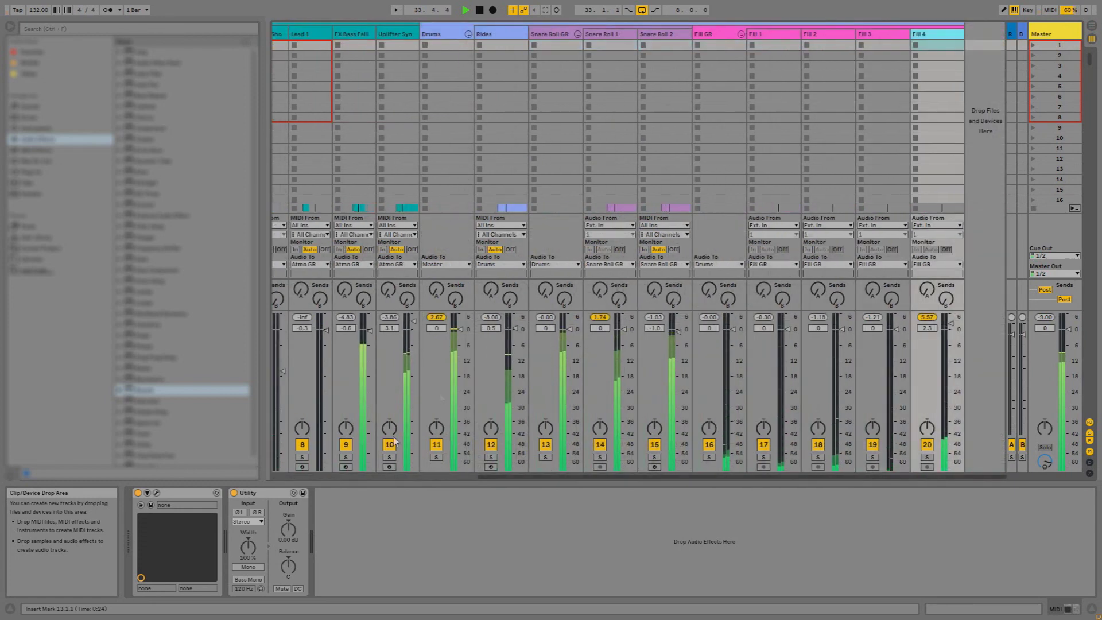
left_click(715, 35)
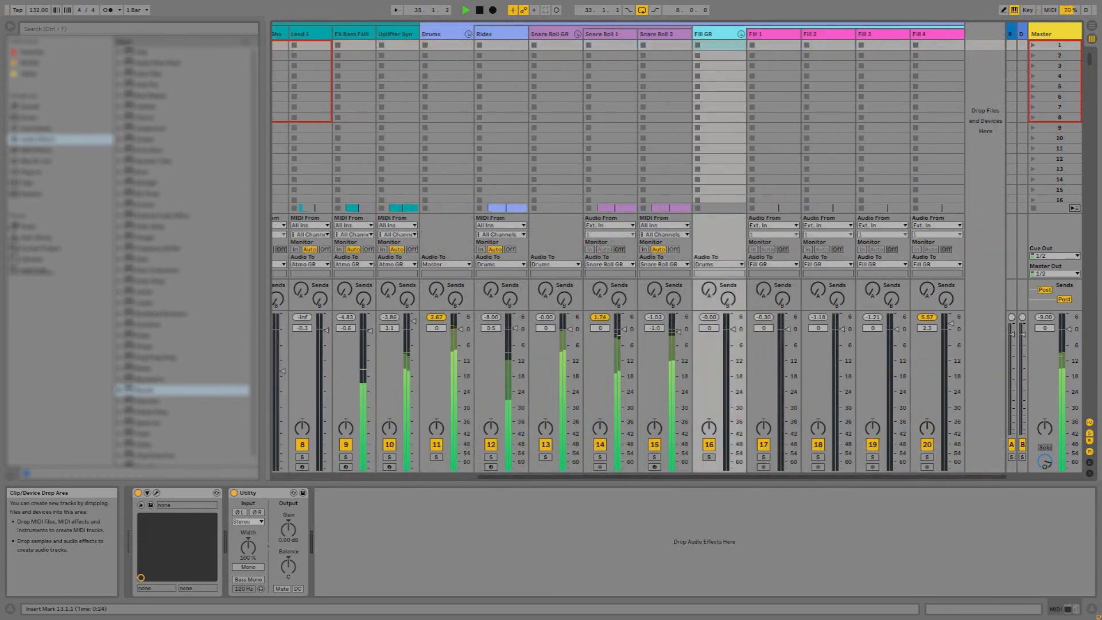
left_click(940, 43)
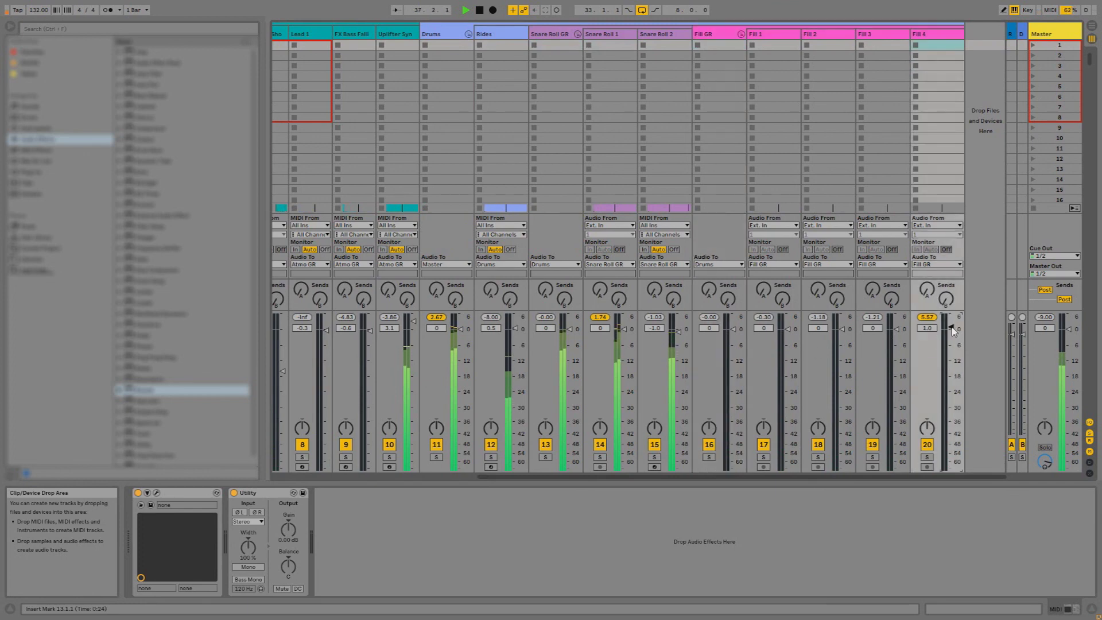
Check the master channel and the Fill 2, Fill 3 and Fill 4 channels in the mixer during playback
left_click(1046, 37)
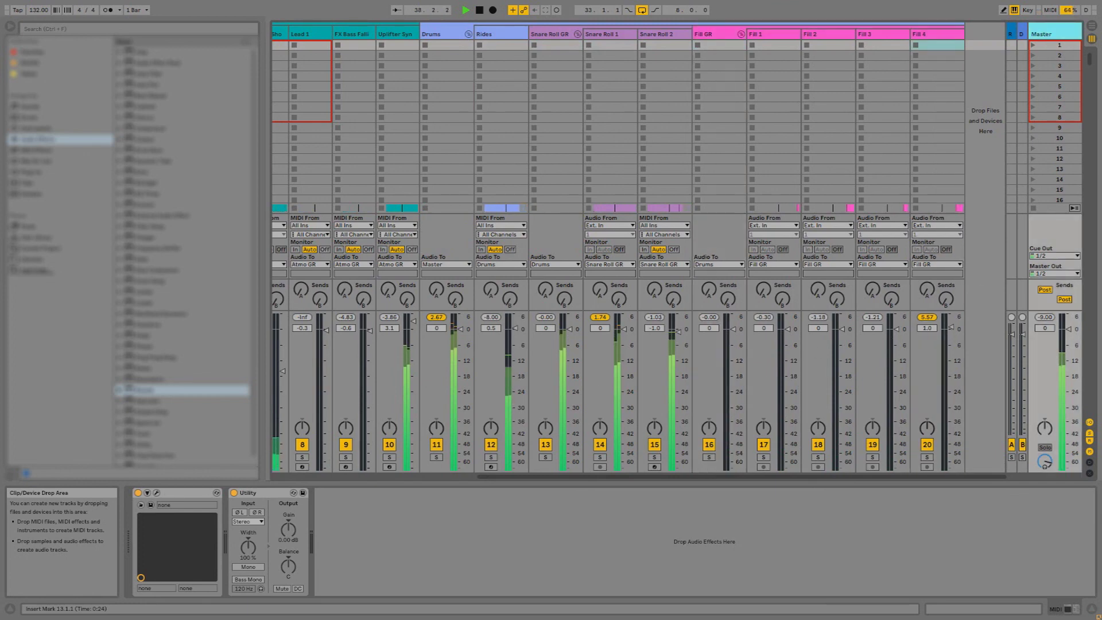
left_click(309, 475)
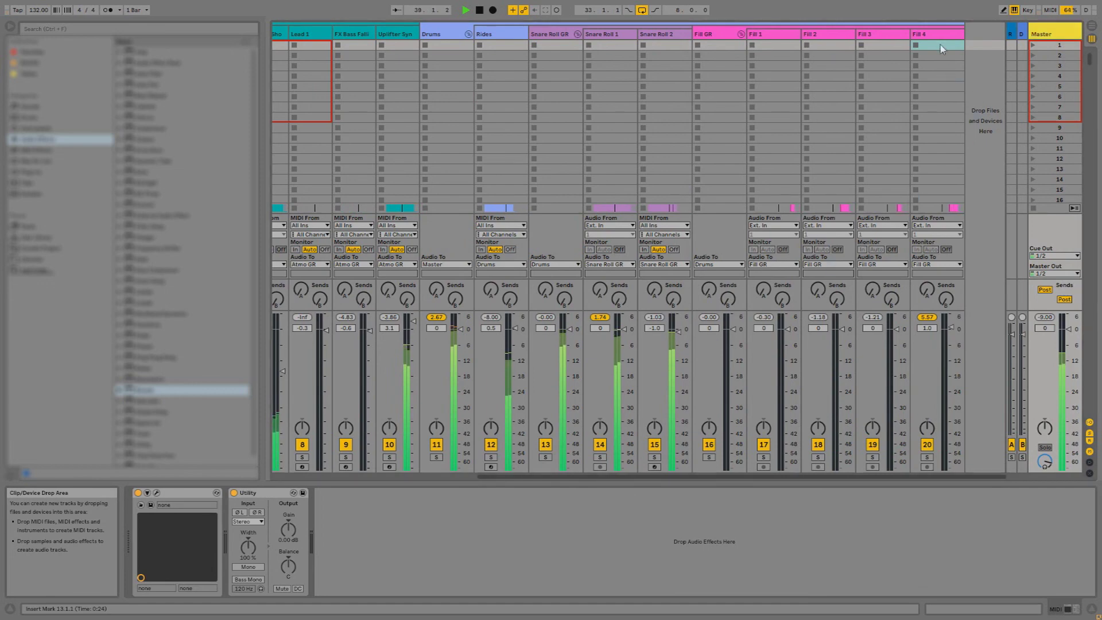
left_click(935, 33)
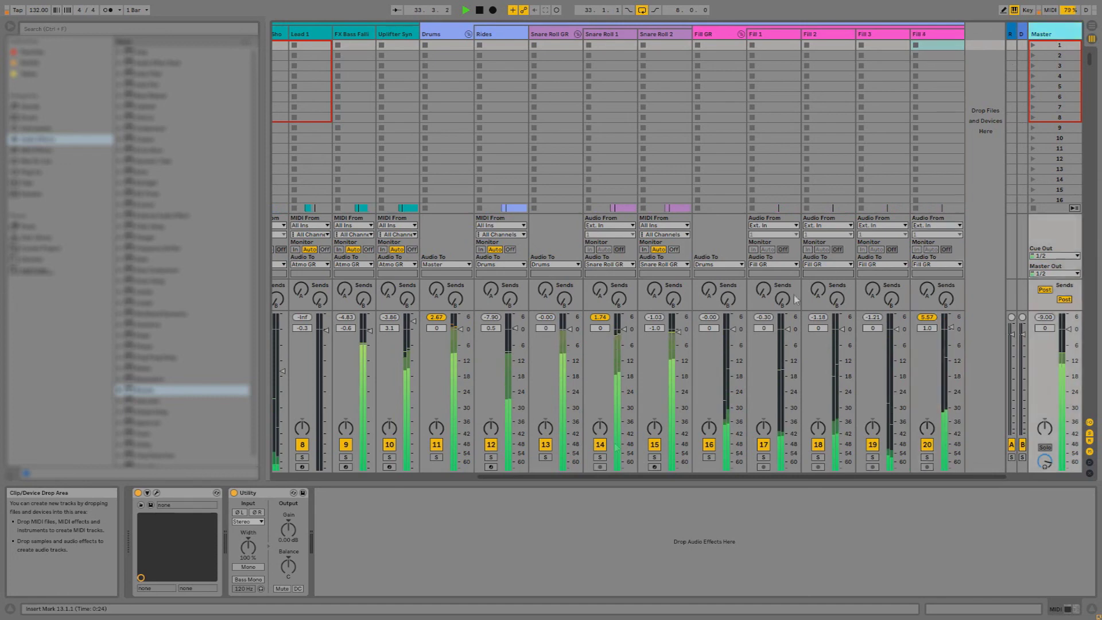
key("Tab")
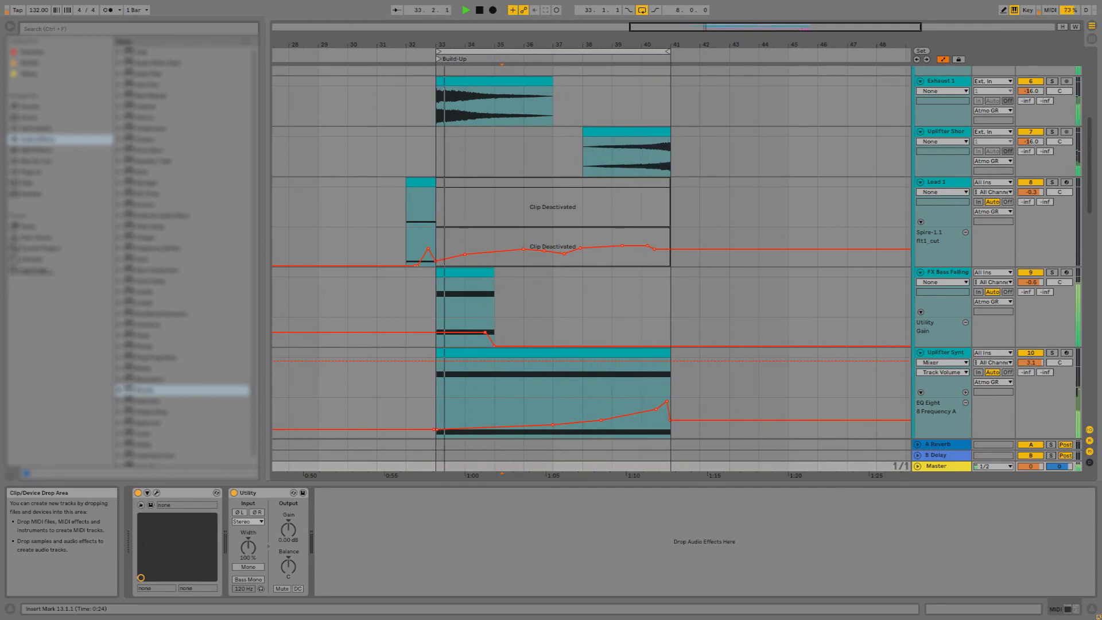
key("Tab")
left_click(944, 36)
left_click(889, 35)
left_click(833, 34)
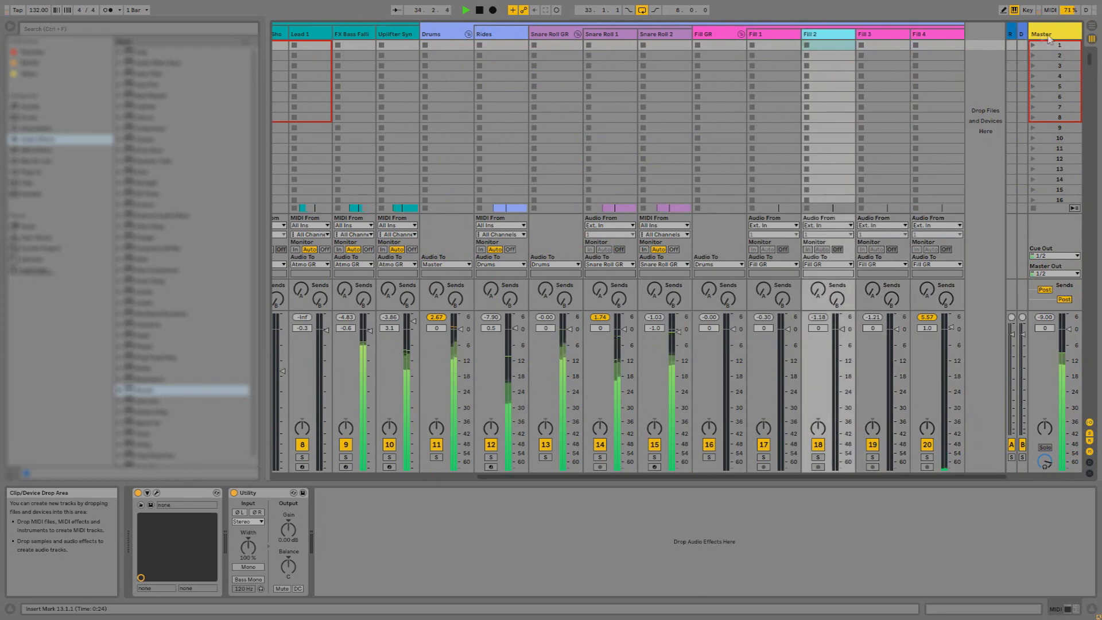
left_click(1053, 34)
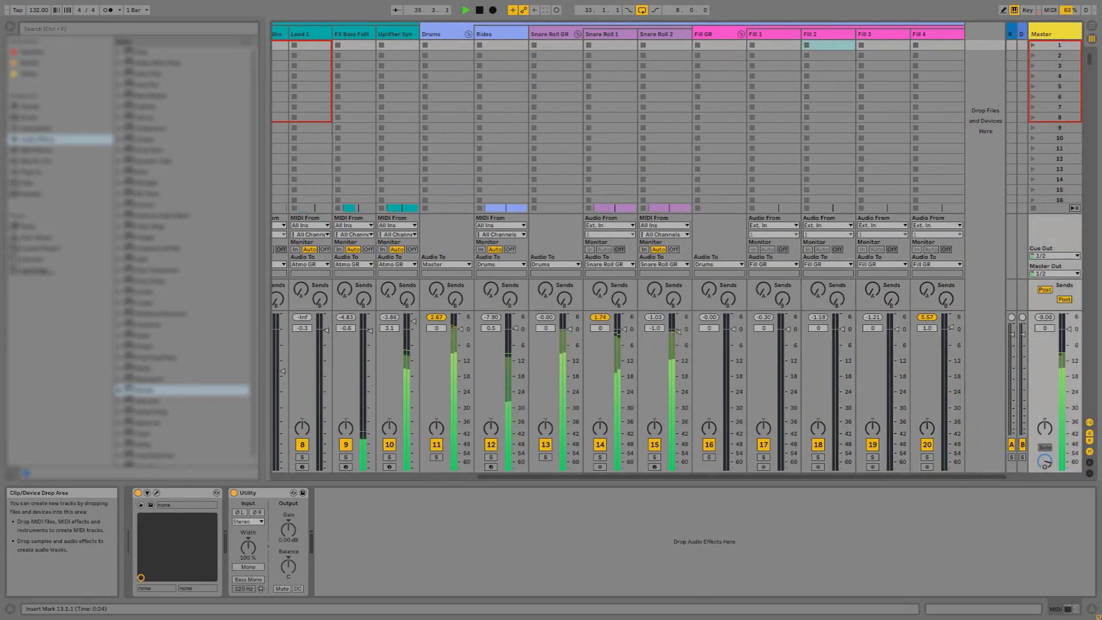
Set the arrangement loop to start at bar 32 with a length of 9 bars
key("Tab")
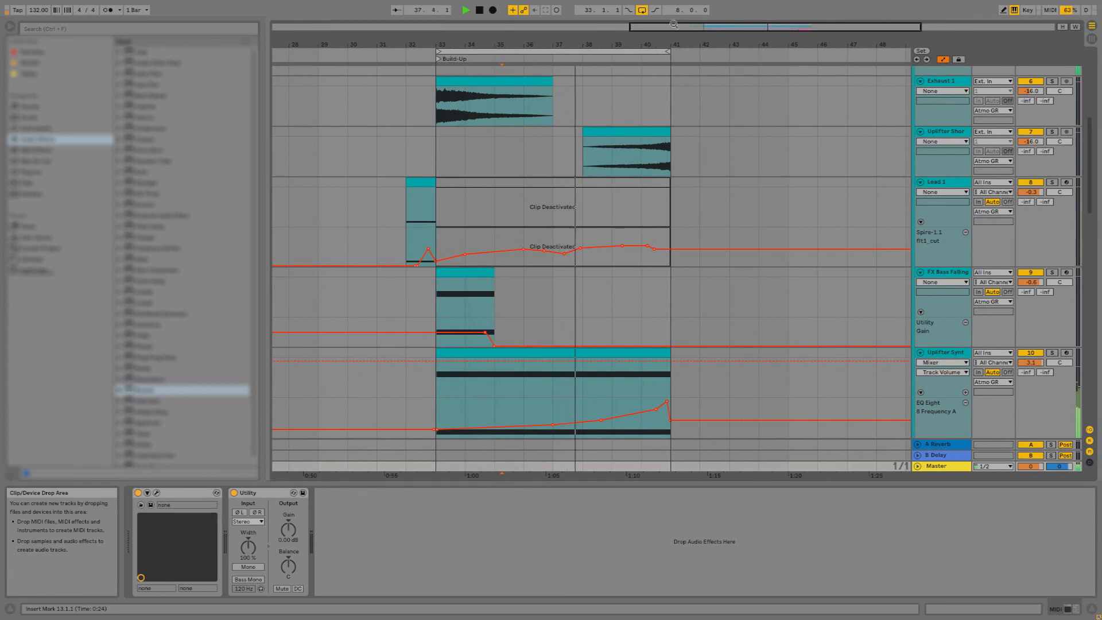
left_click_drag(664, 51, 649, 52)
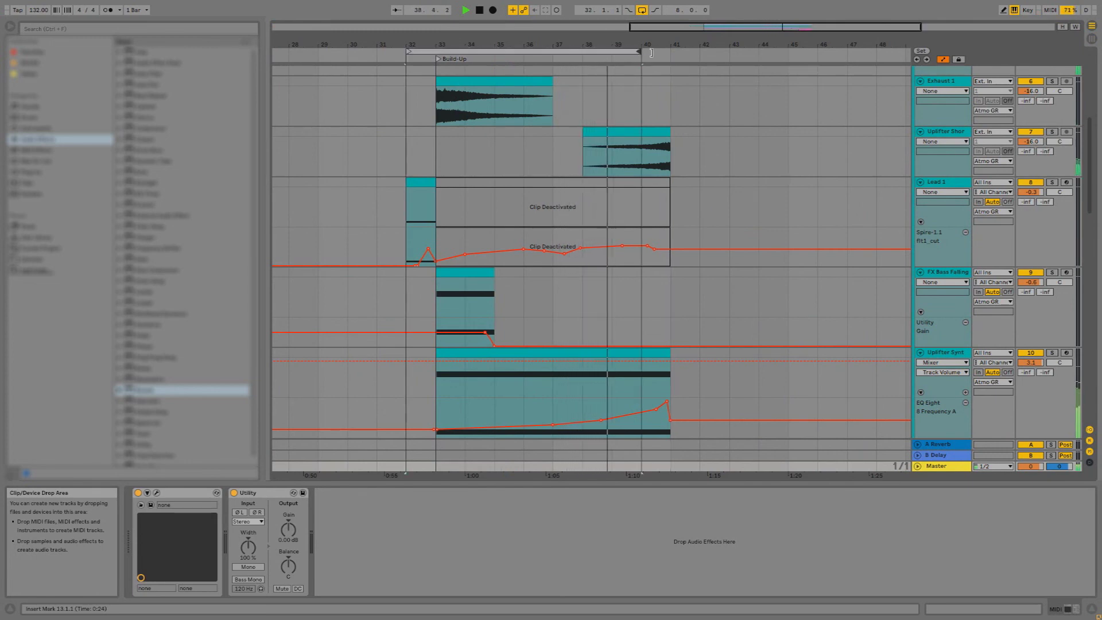
key("z")
left_click(388, 138)
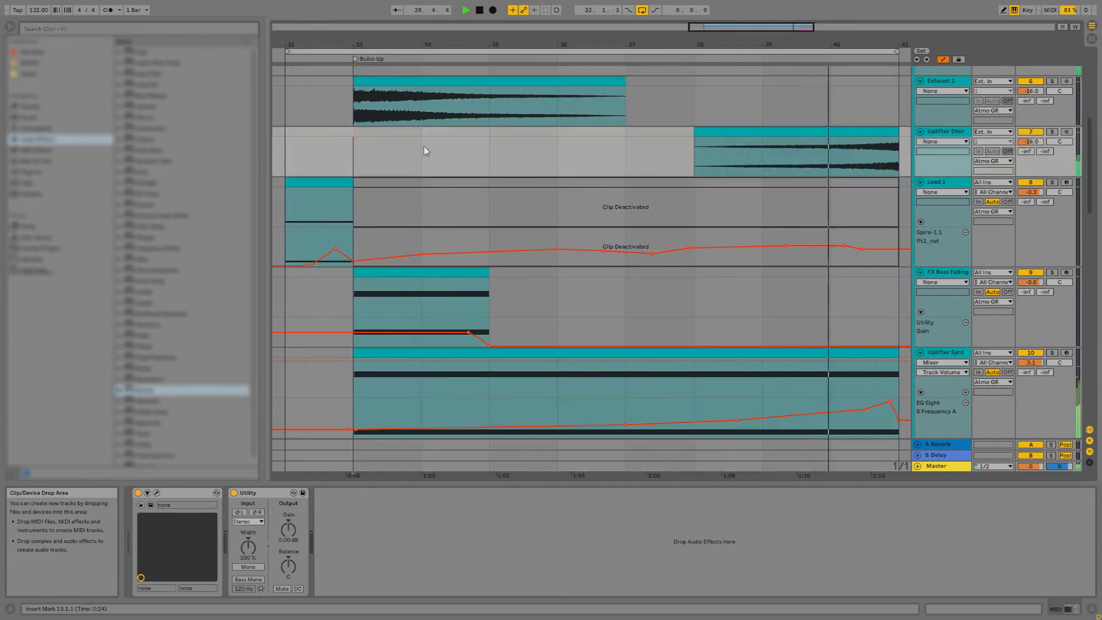
Hide the uplifter synth's track volume automation and audition the arrangement from bar 32
left_click(944, 362)
left_click(933, 372)
left_click(288, 154)
key("space")
key("space")
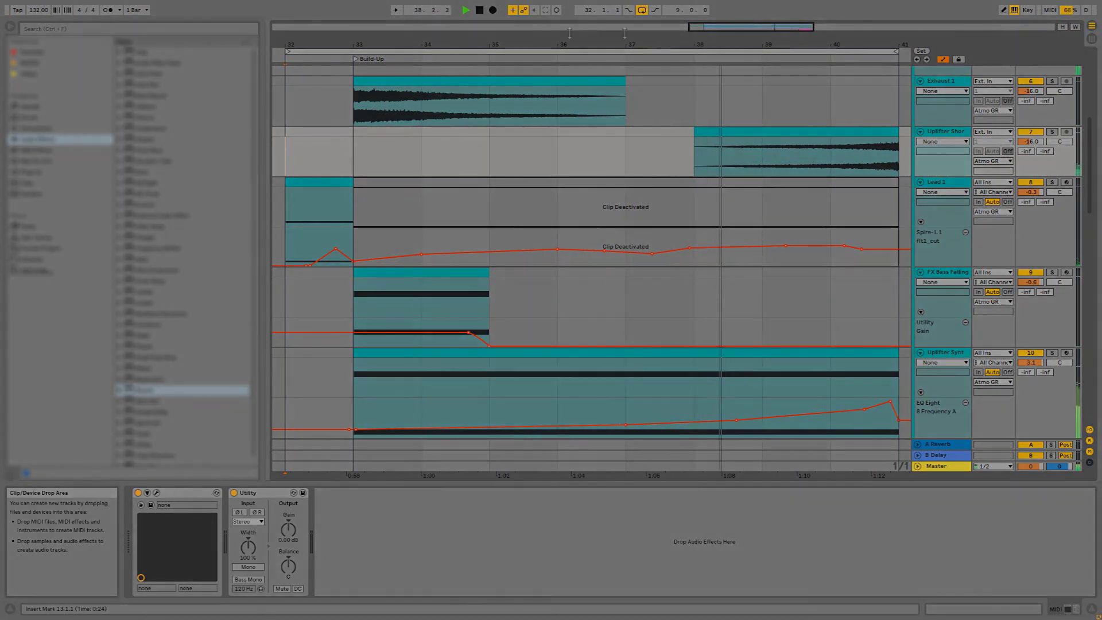
Extend the arrangement loop to 13 bars from bar 32, select the effects Lead 1 track and switch looping off
left_click_drag(625, 32, 493, 46)
left_click_drag(618, 52, 728, 52)
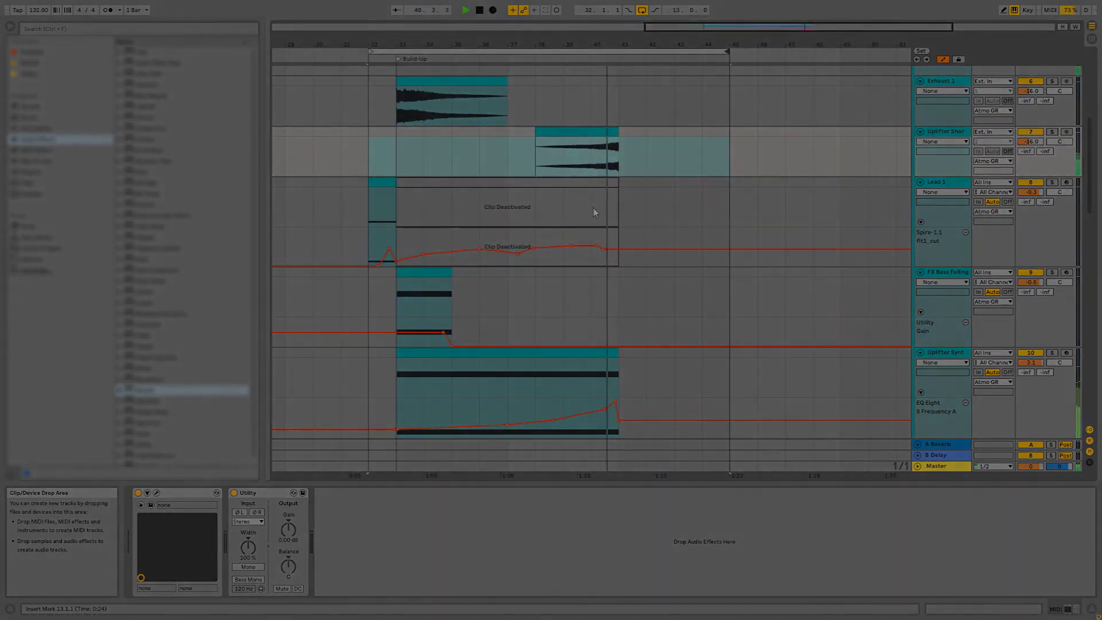
left_click(644, 221)
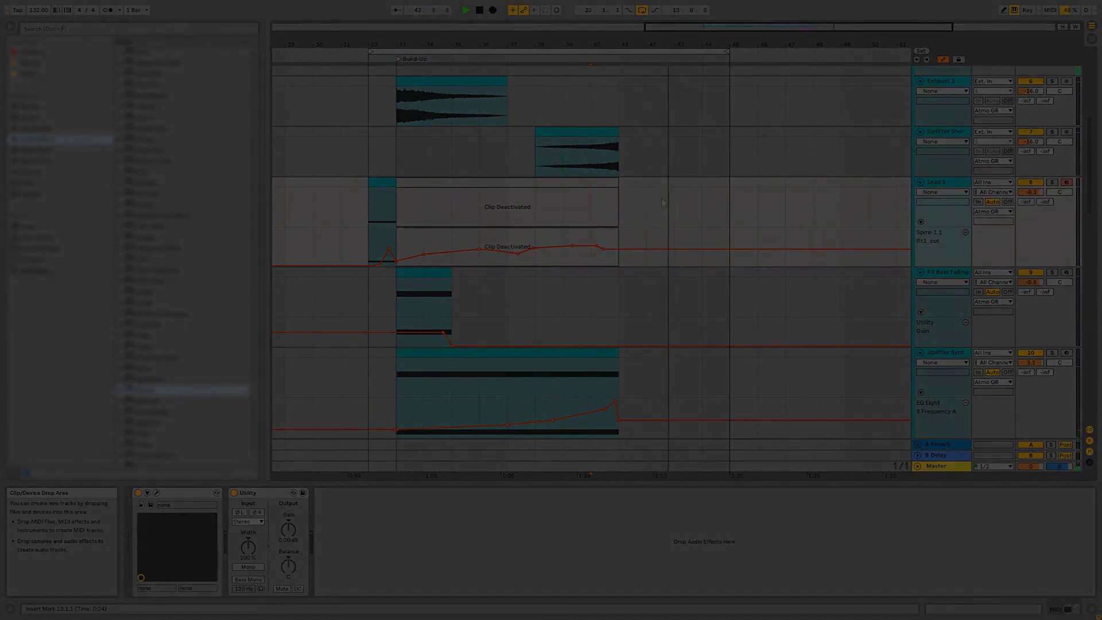
left_click(643, 10)
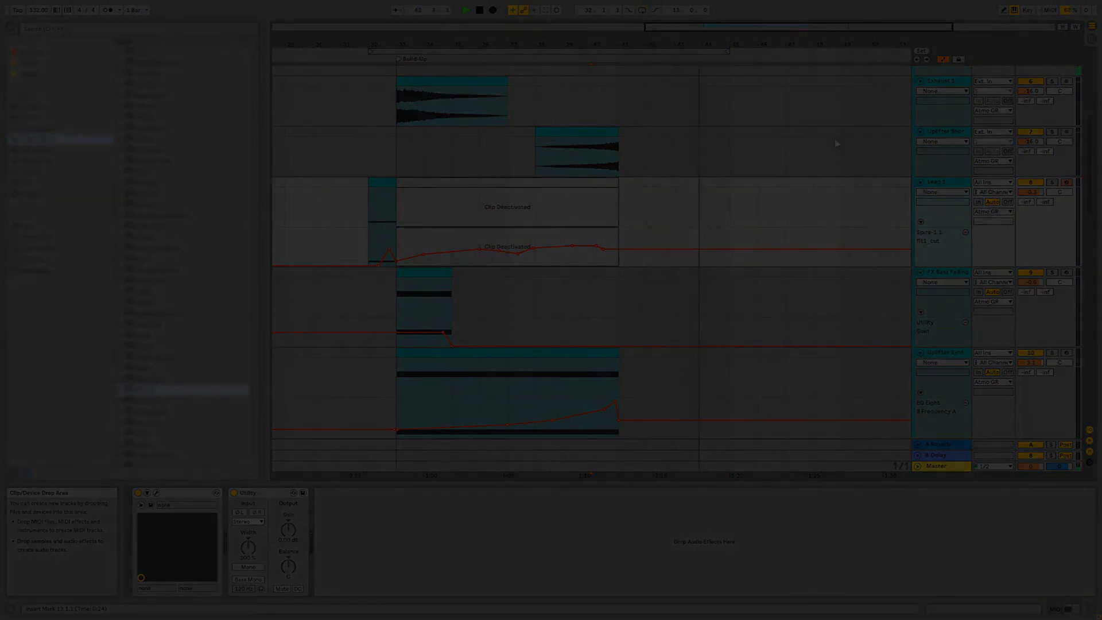